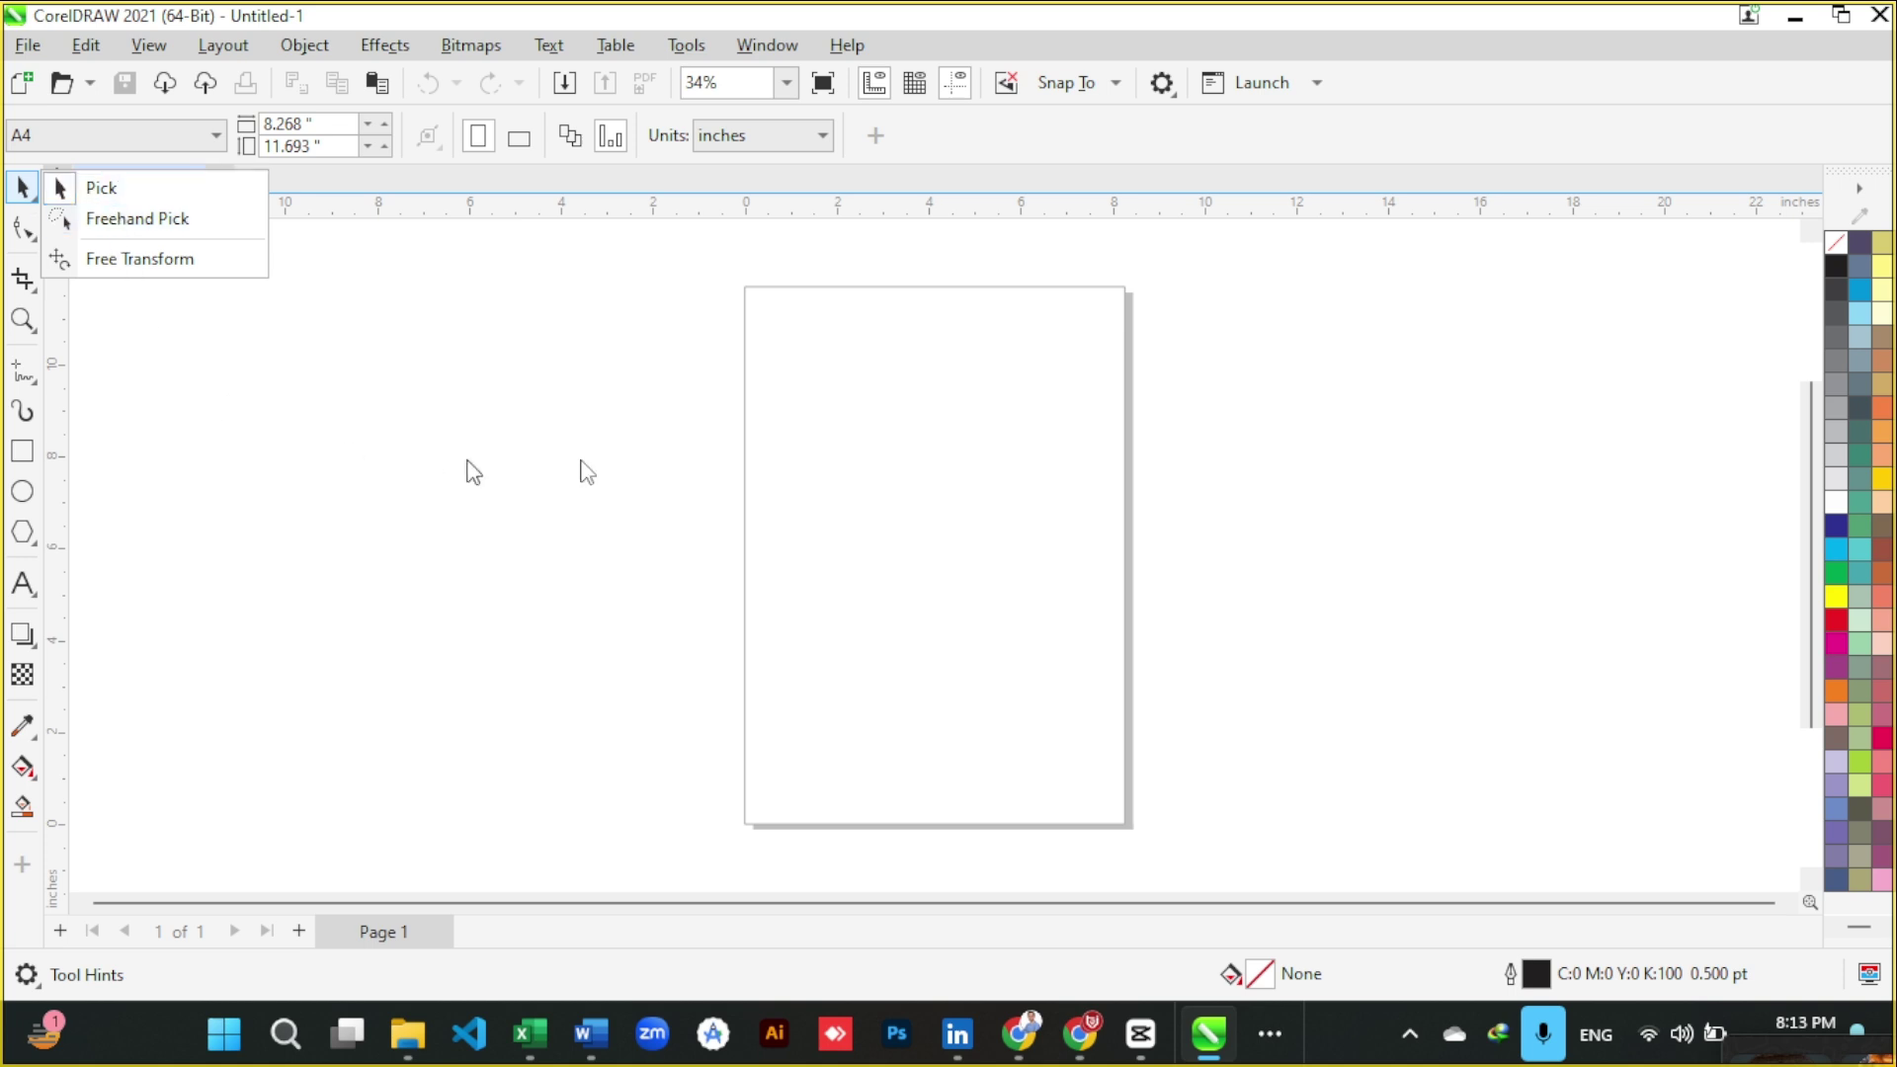
# - Draw a rectangle about 2.95 by 1.88 inches near the page's upper left corner and fill it with yellow
pyautogui.click(891, 297)
pyautogui.scroll(3, 869, 297)
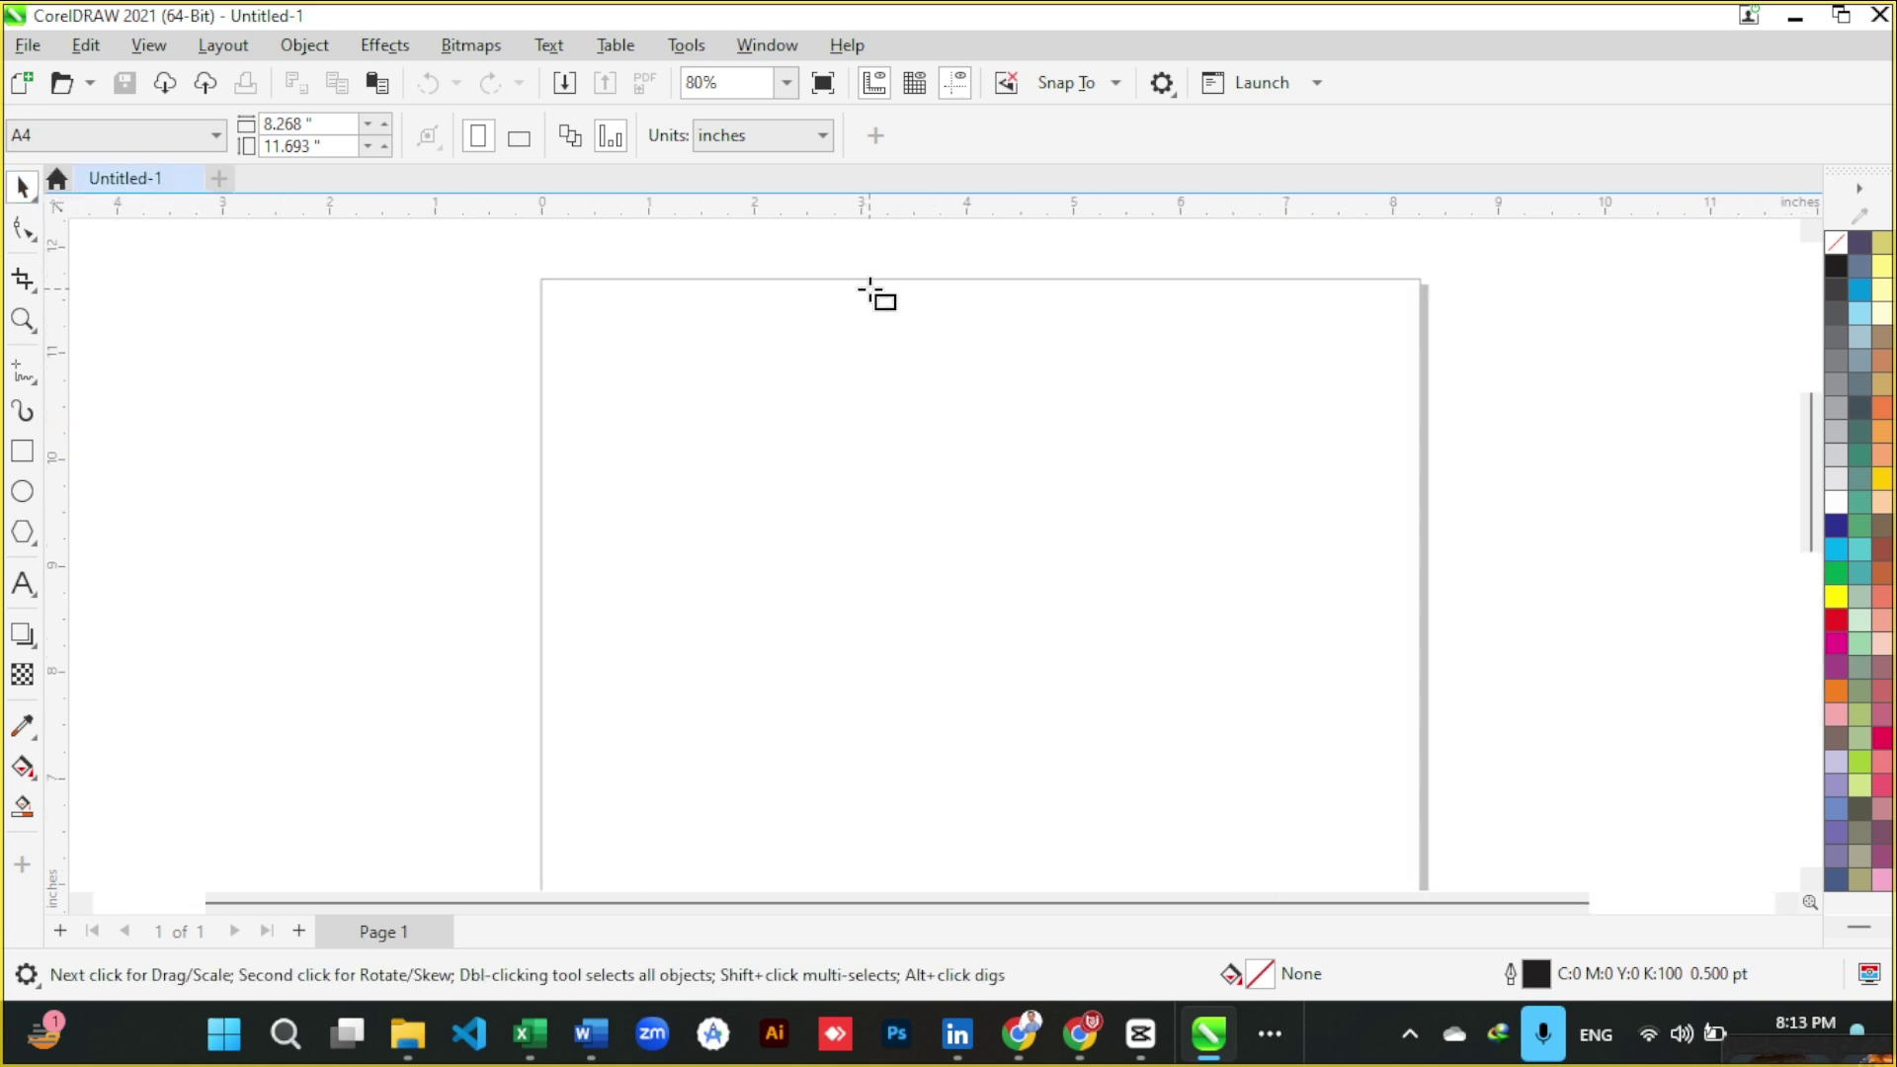
pyautogui.press('F6')
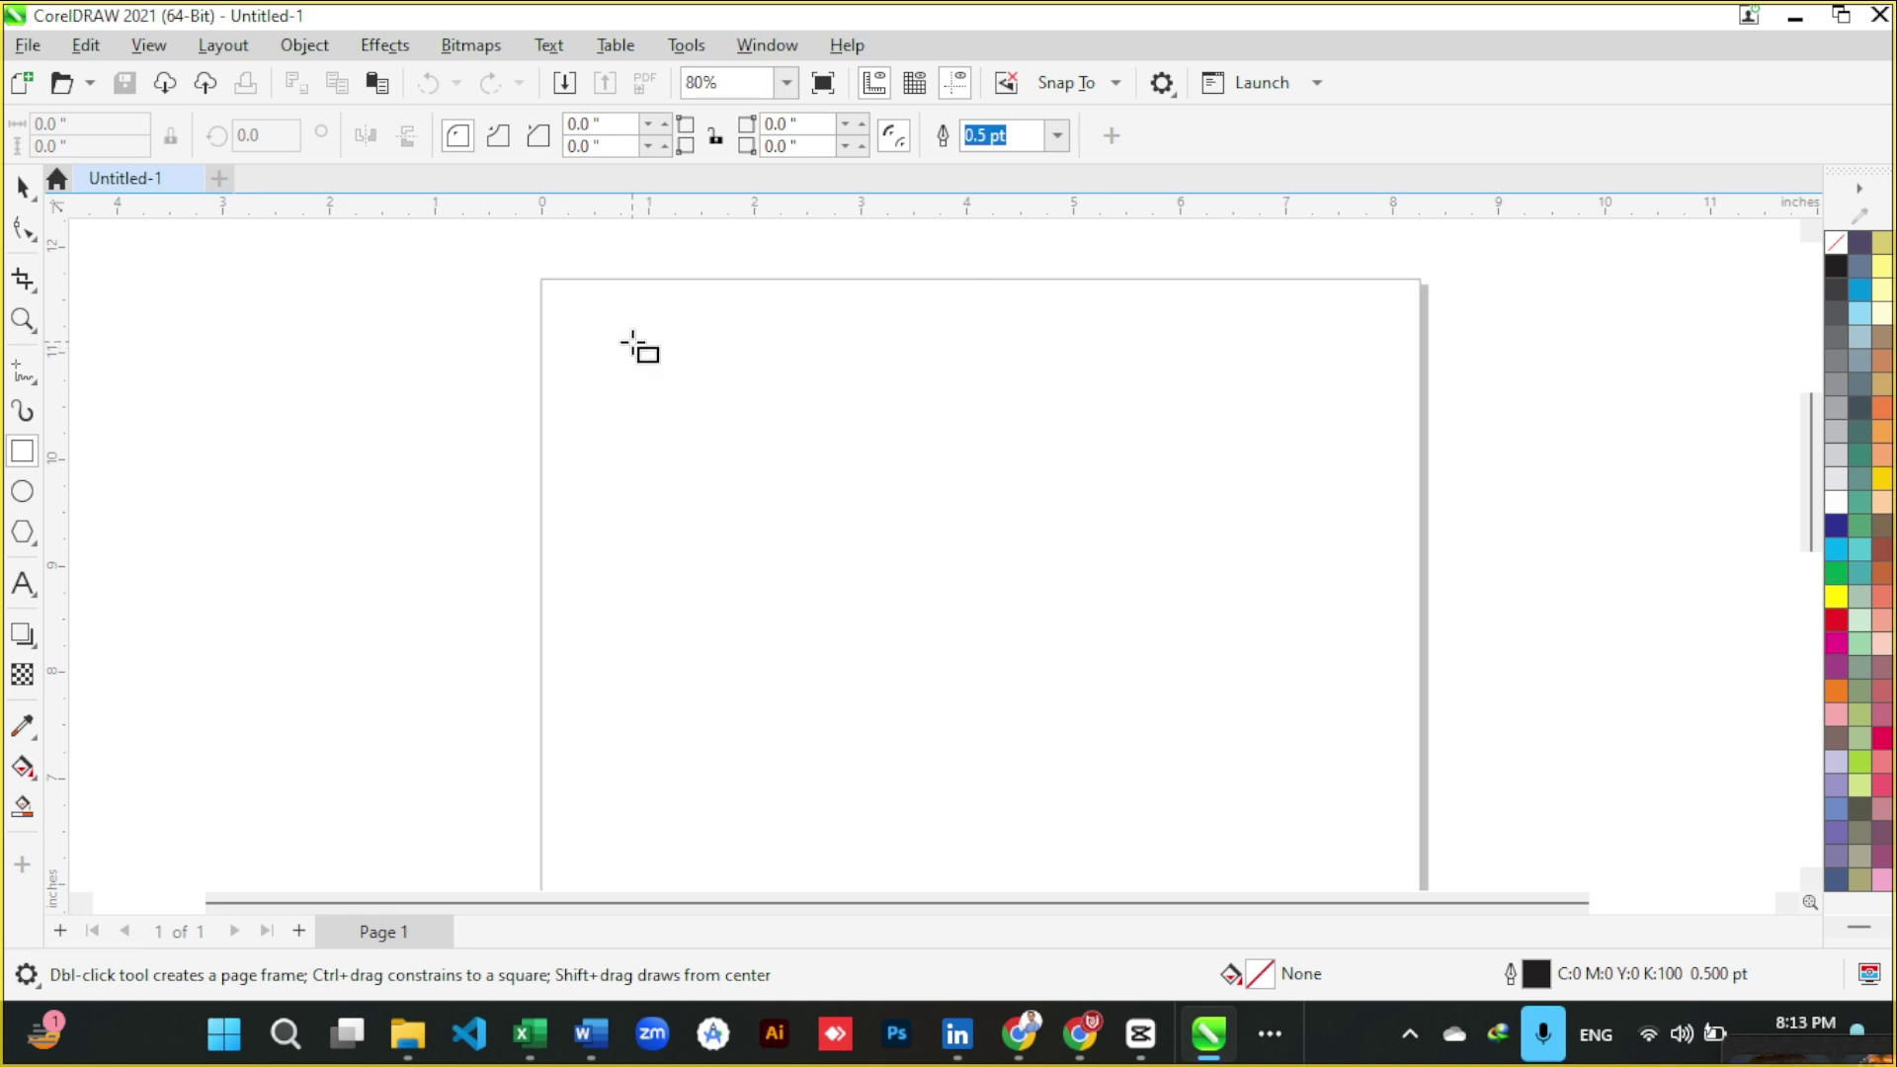
pyautogui.moveTo(644, 350); pyautogui.dragTo(957, 549)
pyautogui.click(1882, 480)
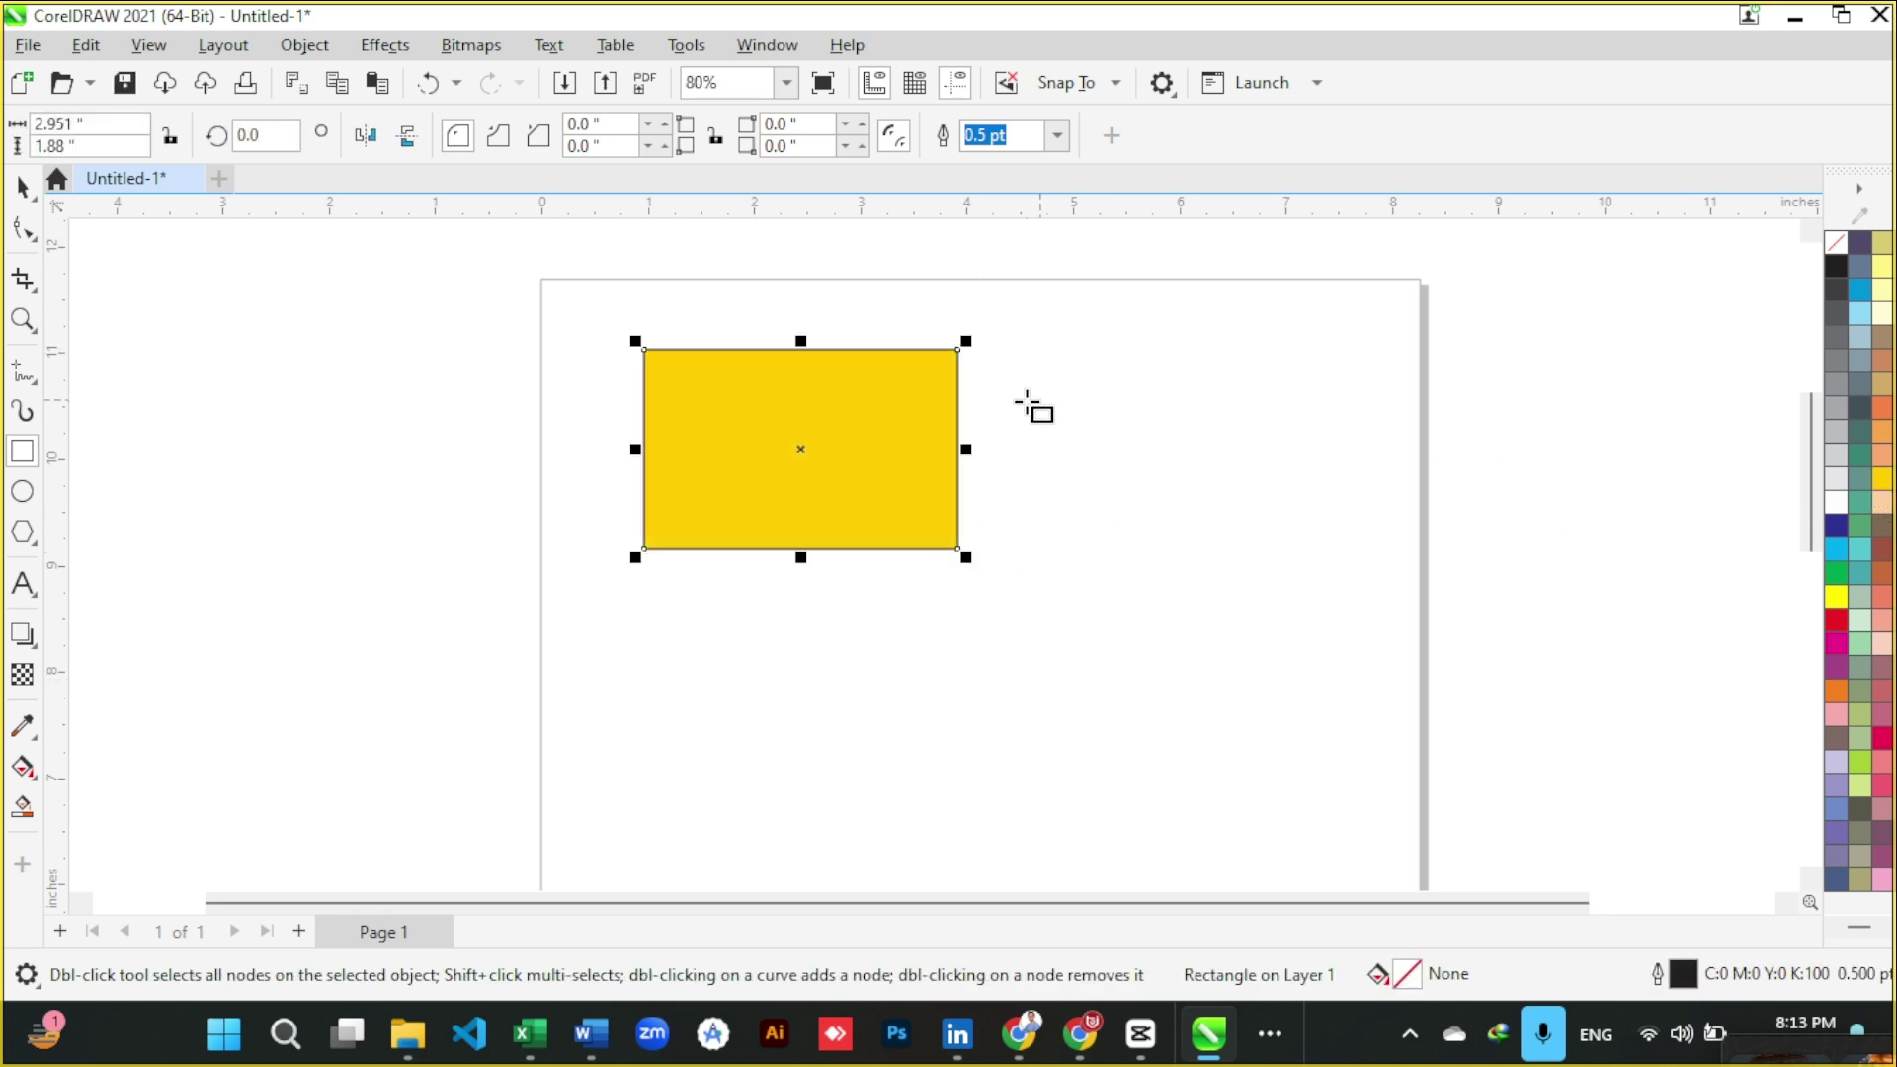
# - Draw a brown rectangle about 0.94 by 1.29 inches beside the yellow one and a dark blue one about 1.68 by 0.55 inches below
pyautogui.moveTo(1027, 401); pyautogui.dragTo(1126, 539)
pyautogui.click(1882, 365)
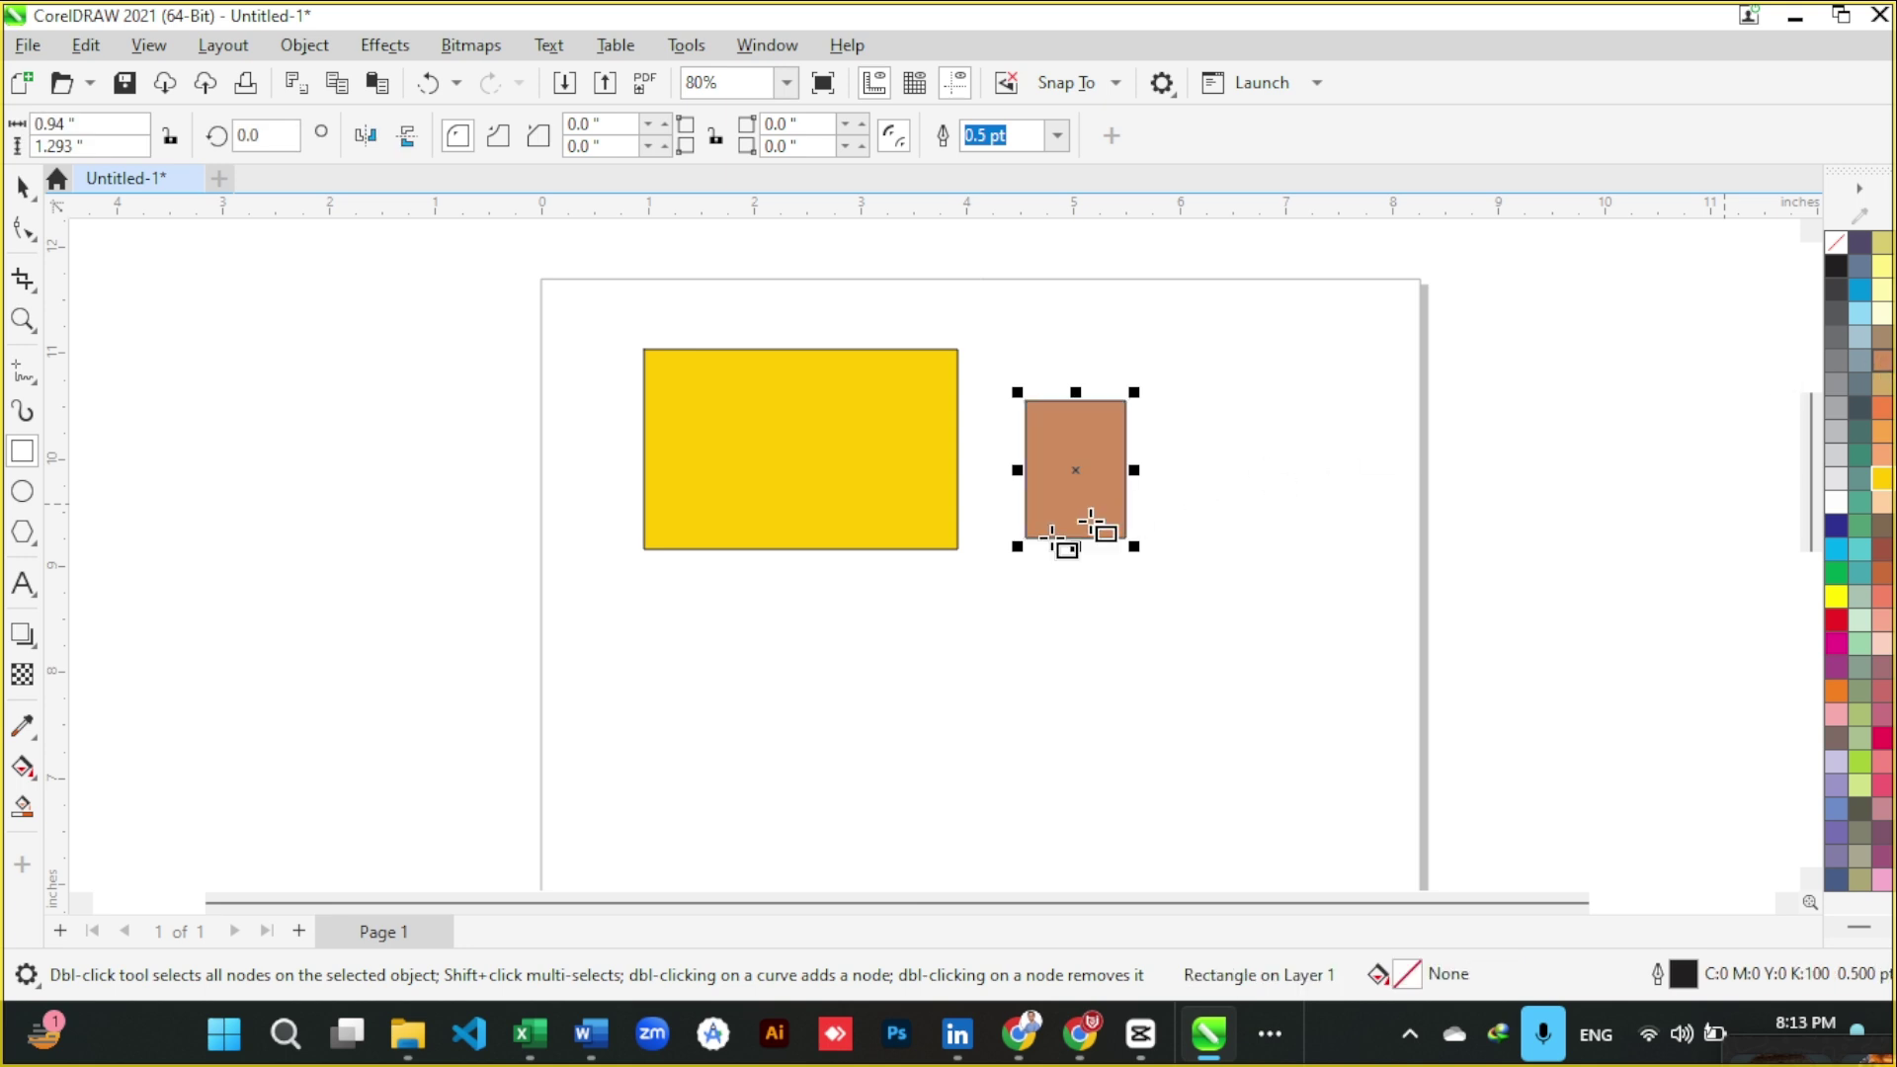
pyautogui.click(790, 611)
pyautogui.moveTo(782, 607); pyautogui.dragTo(964, 665)
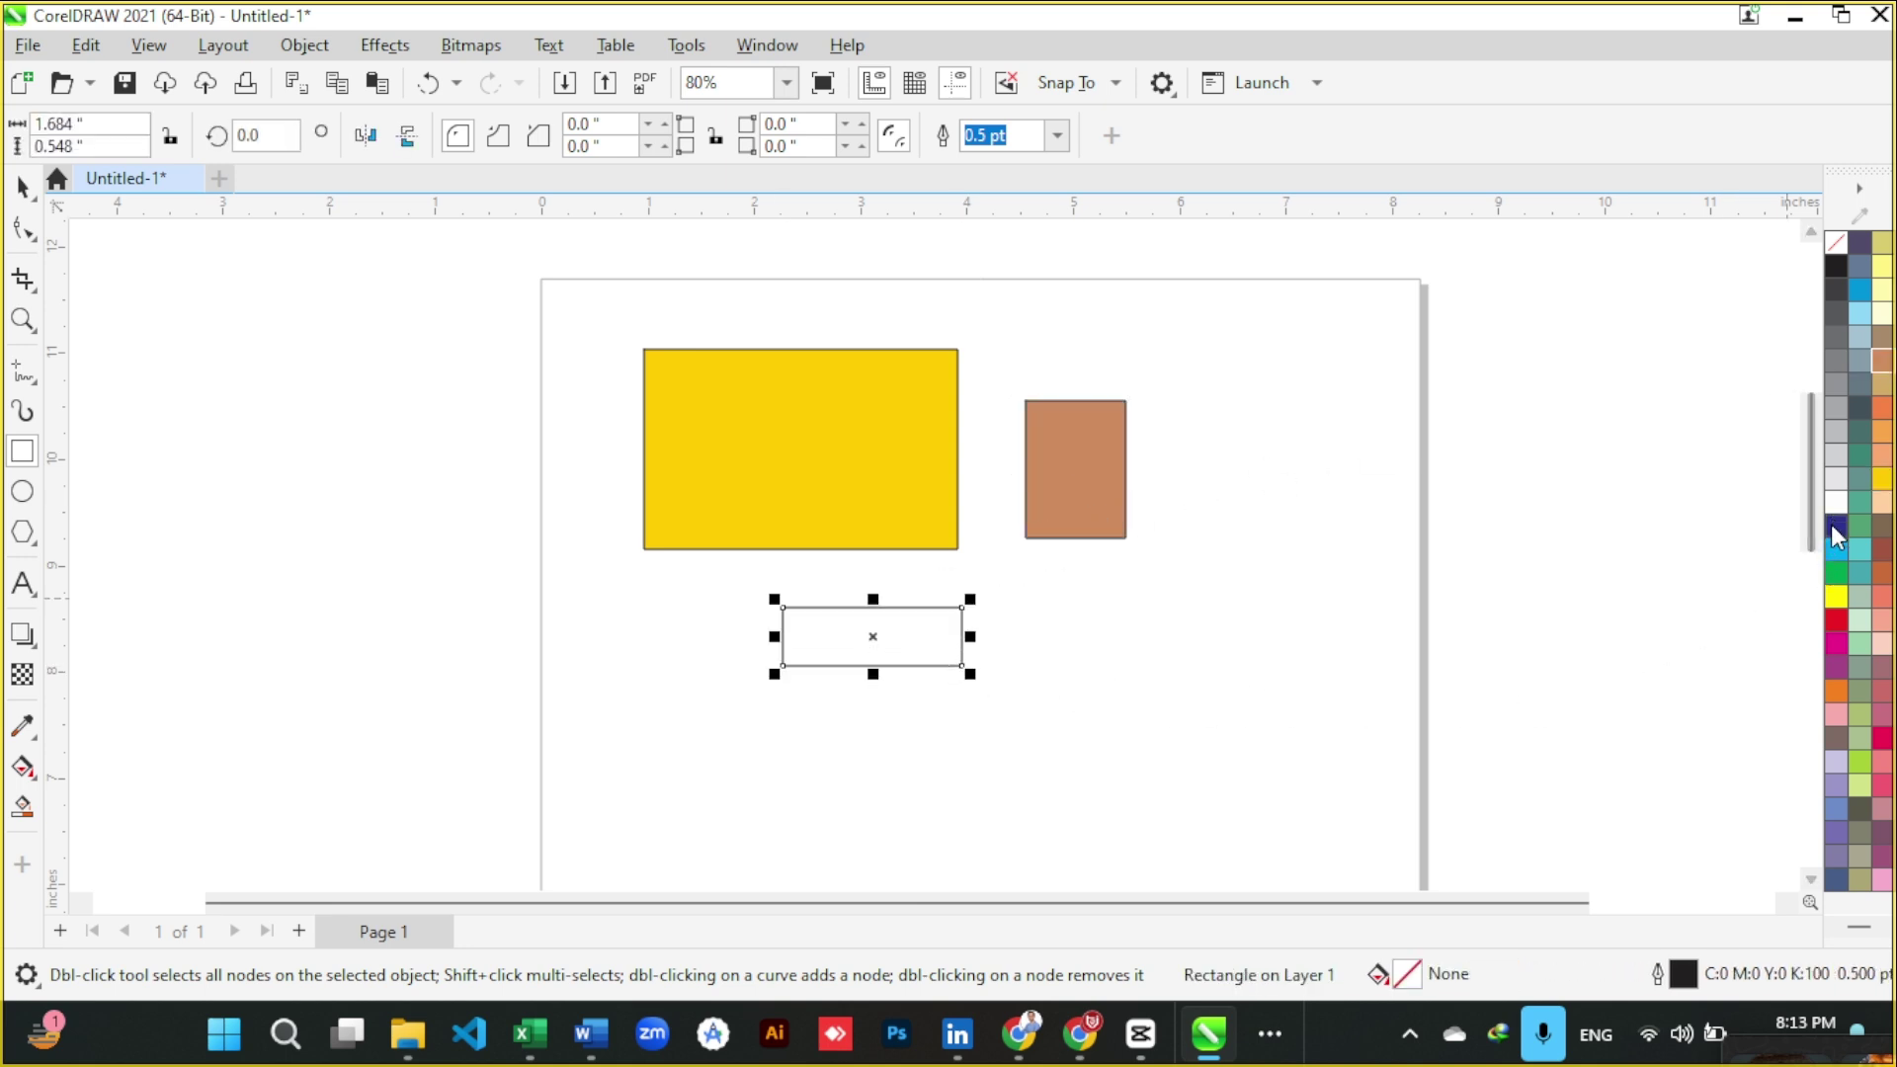
pyautogui.click(1836, 526)
pyautogui.press('space')
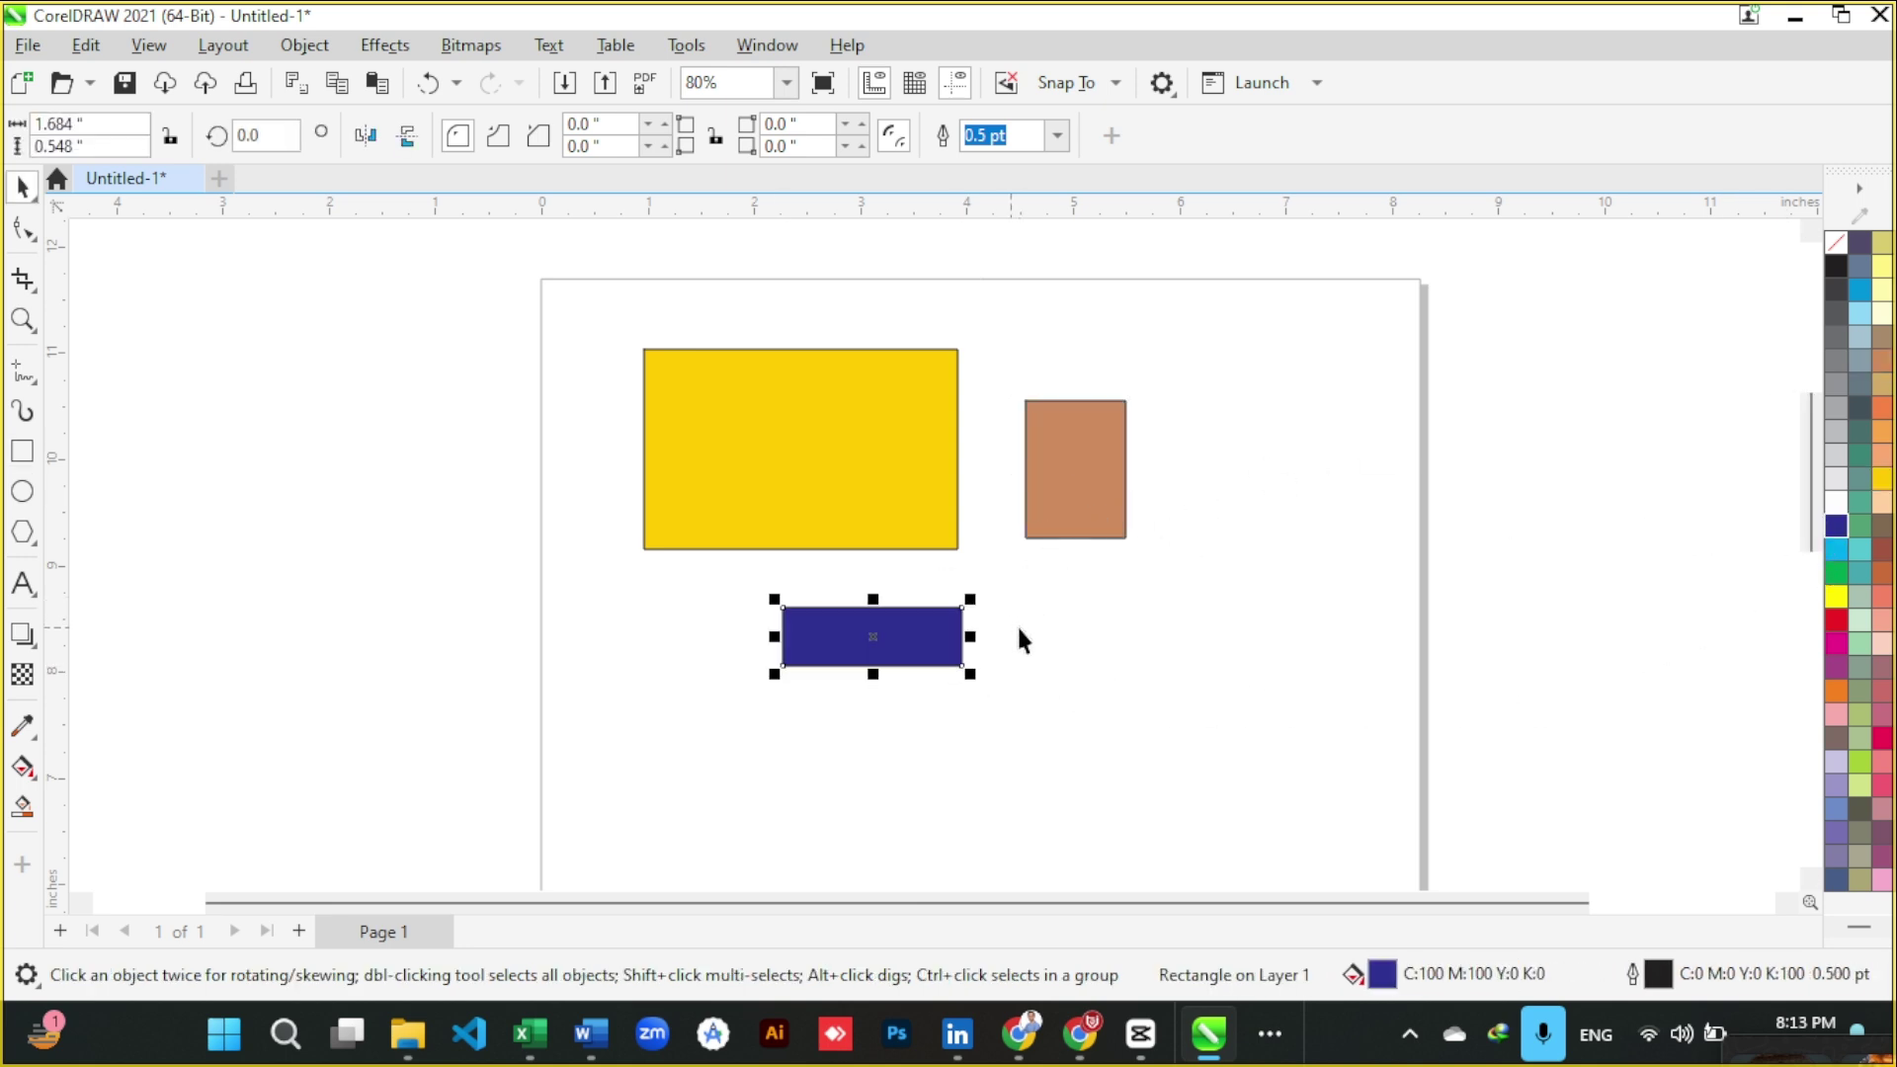
pyautogui.click(976, 596)
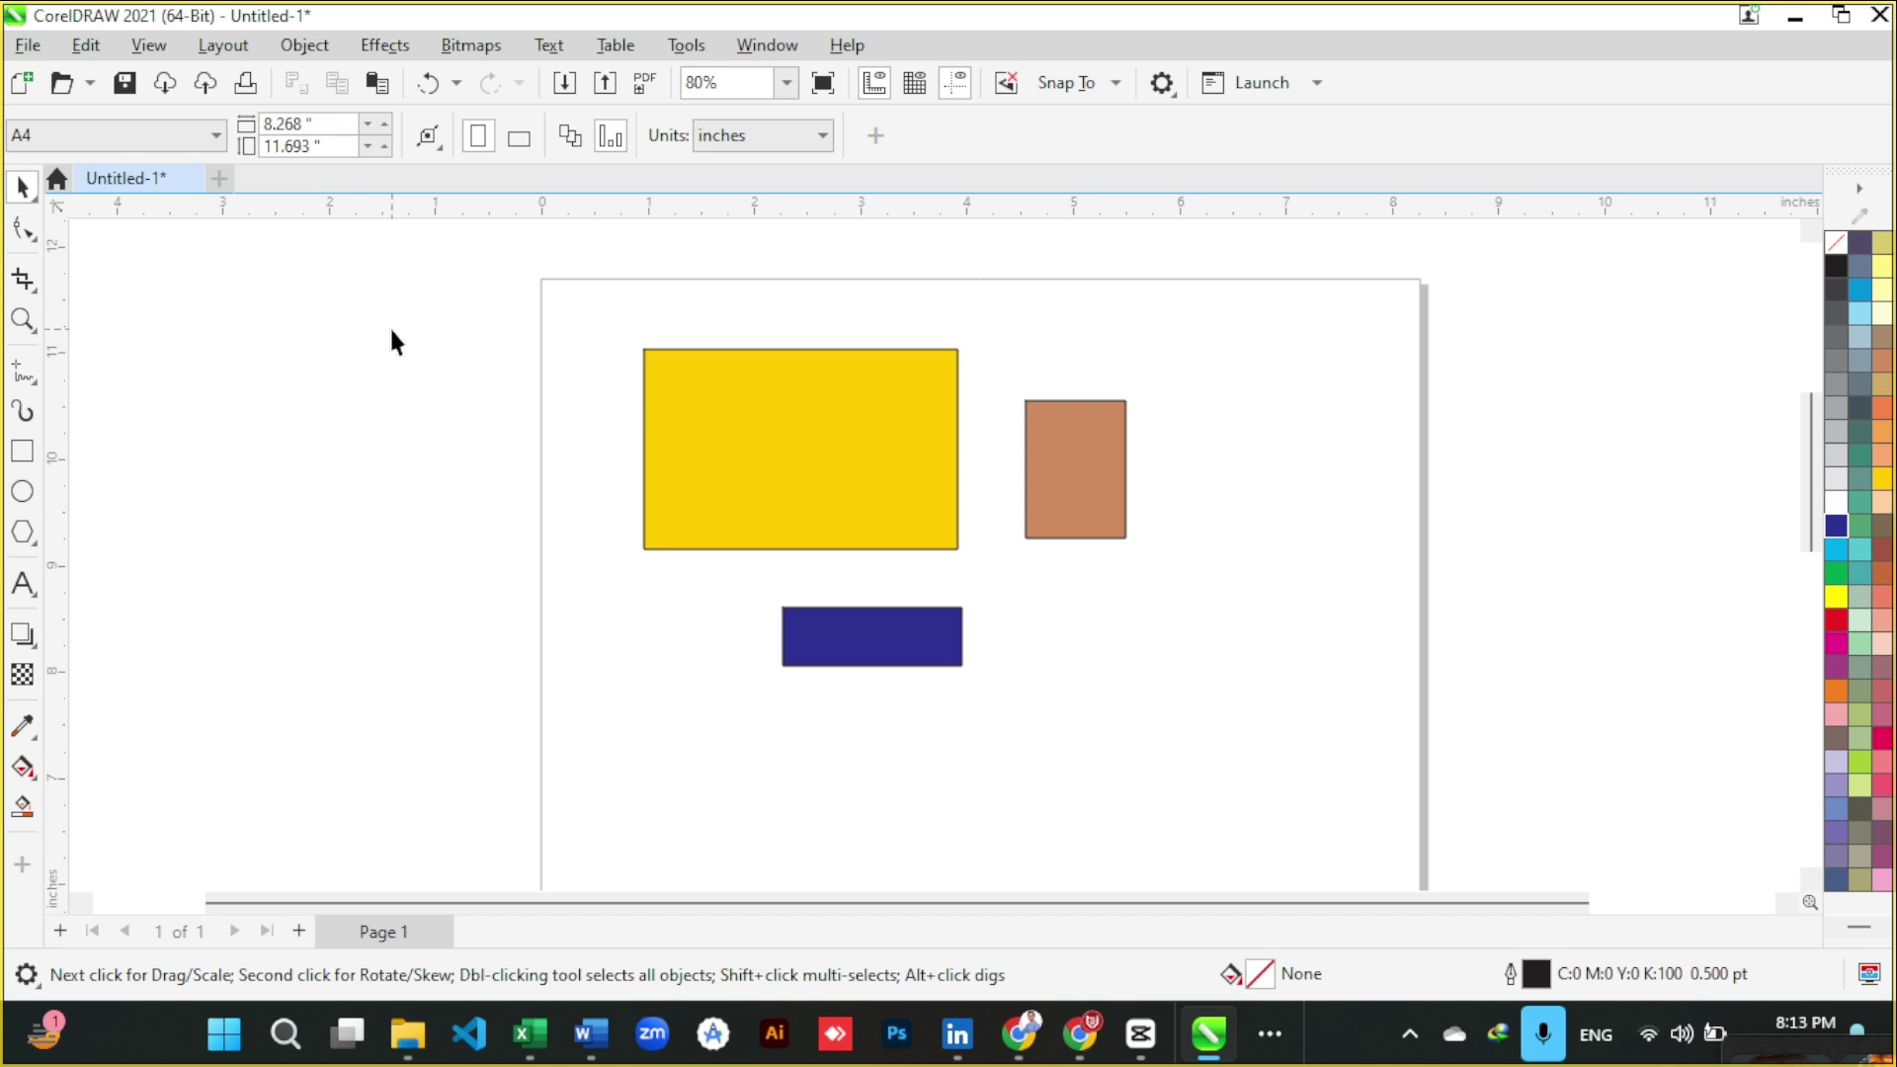
# - Use the Pick tool on each rectangle individually, shifting the blue one slightly down and left, and marquee-select all three before deselecting
pyautogui.click(39, 202)
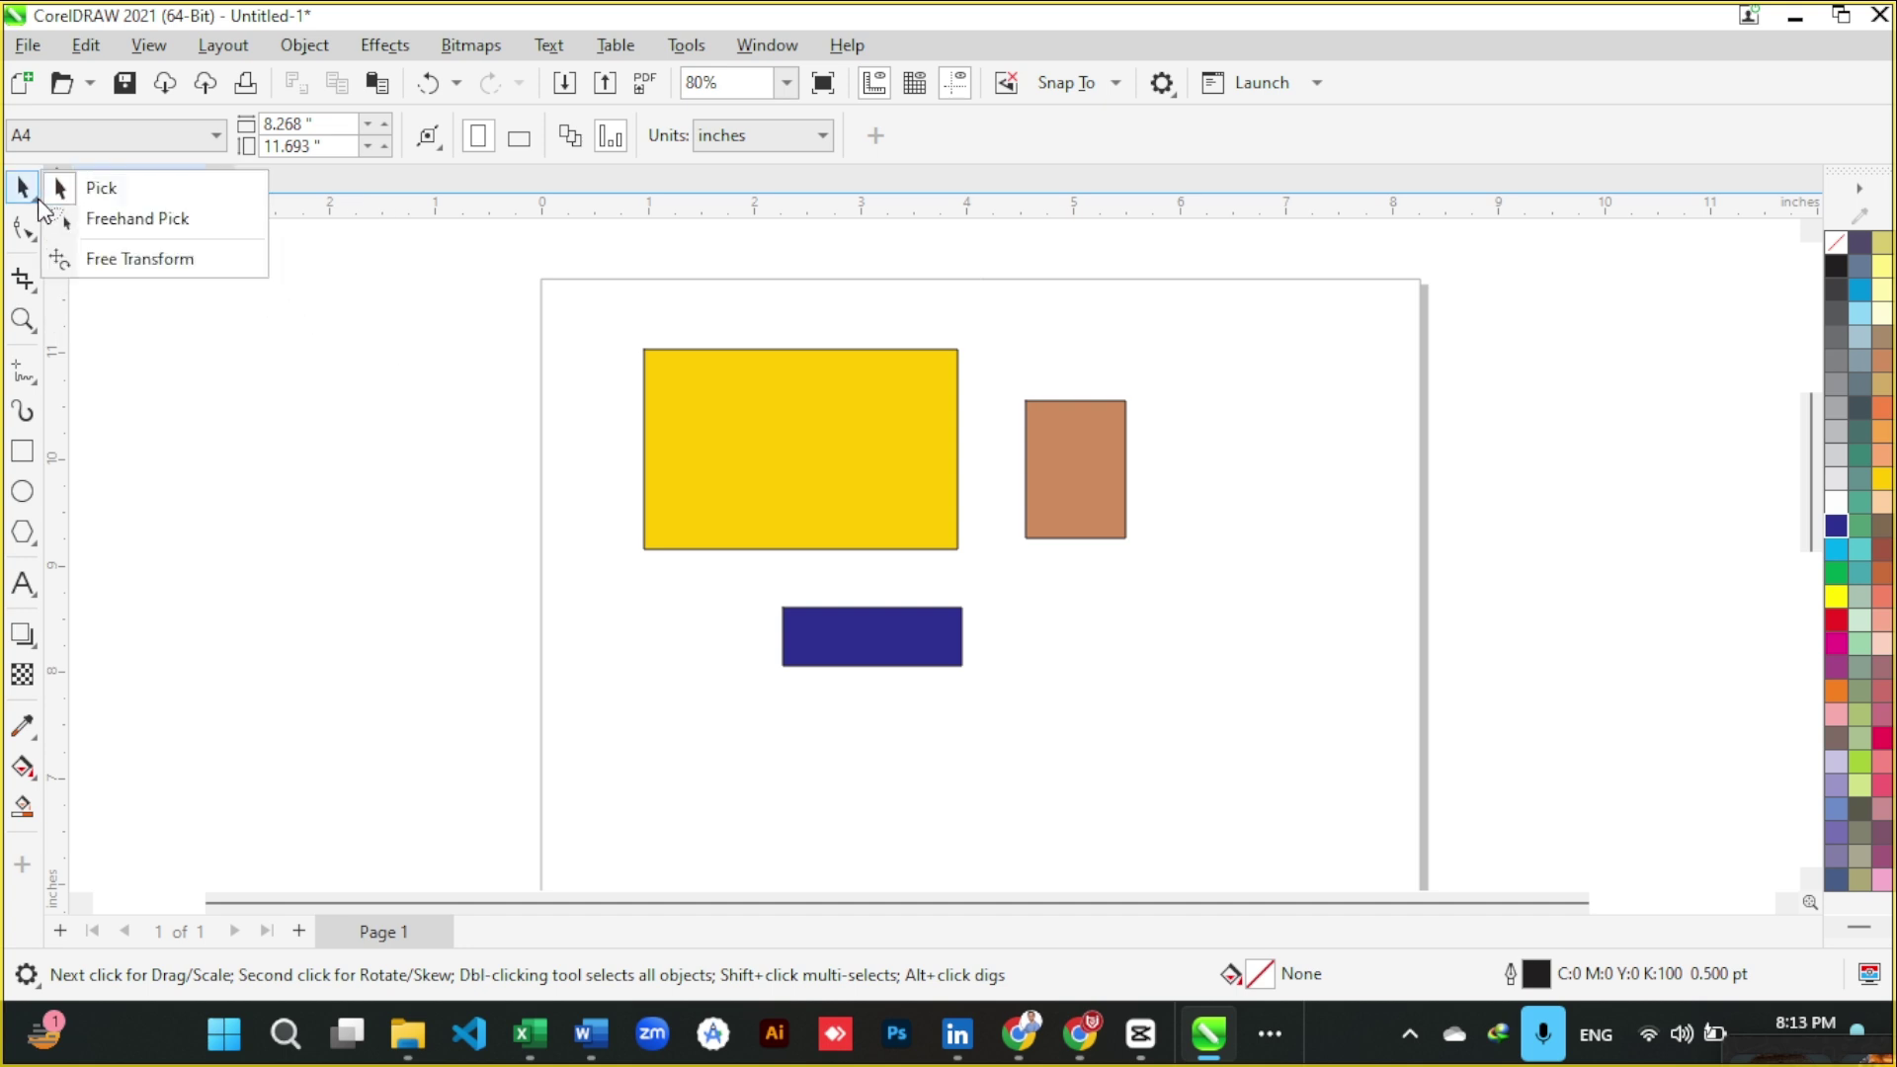
pyautogui.click(119, 196)
pyautogui.click(804, 457)
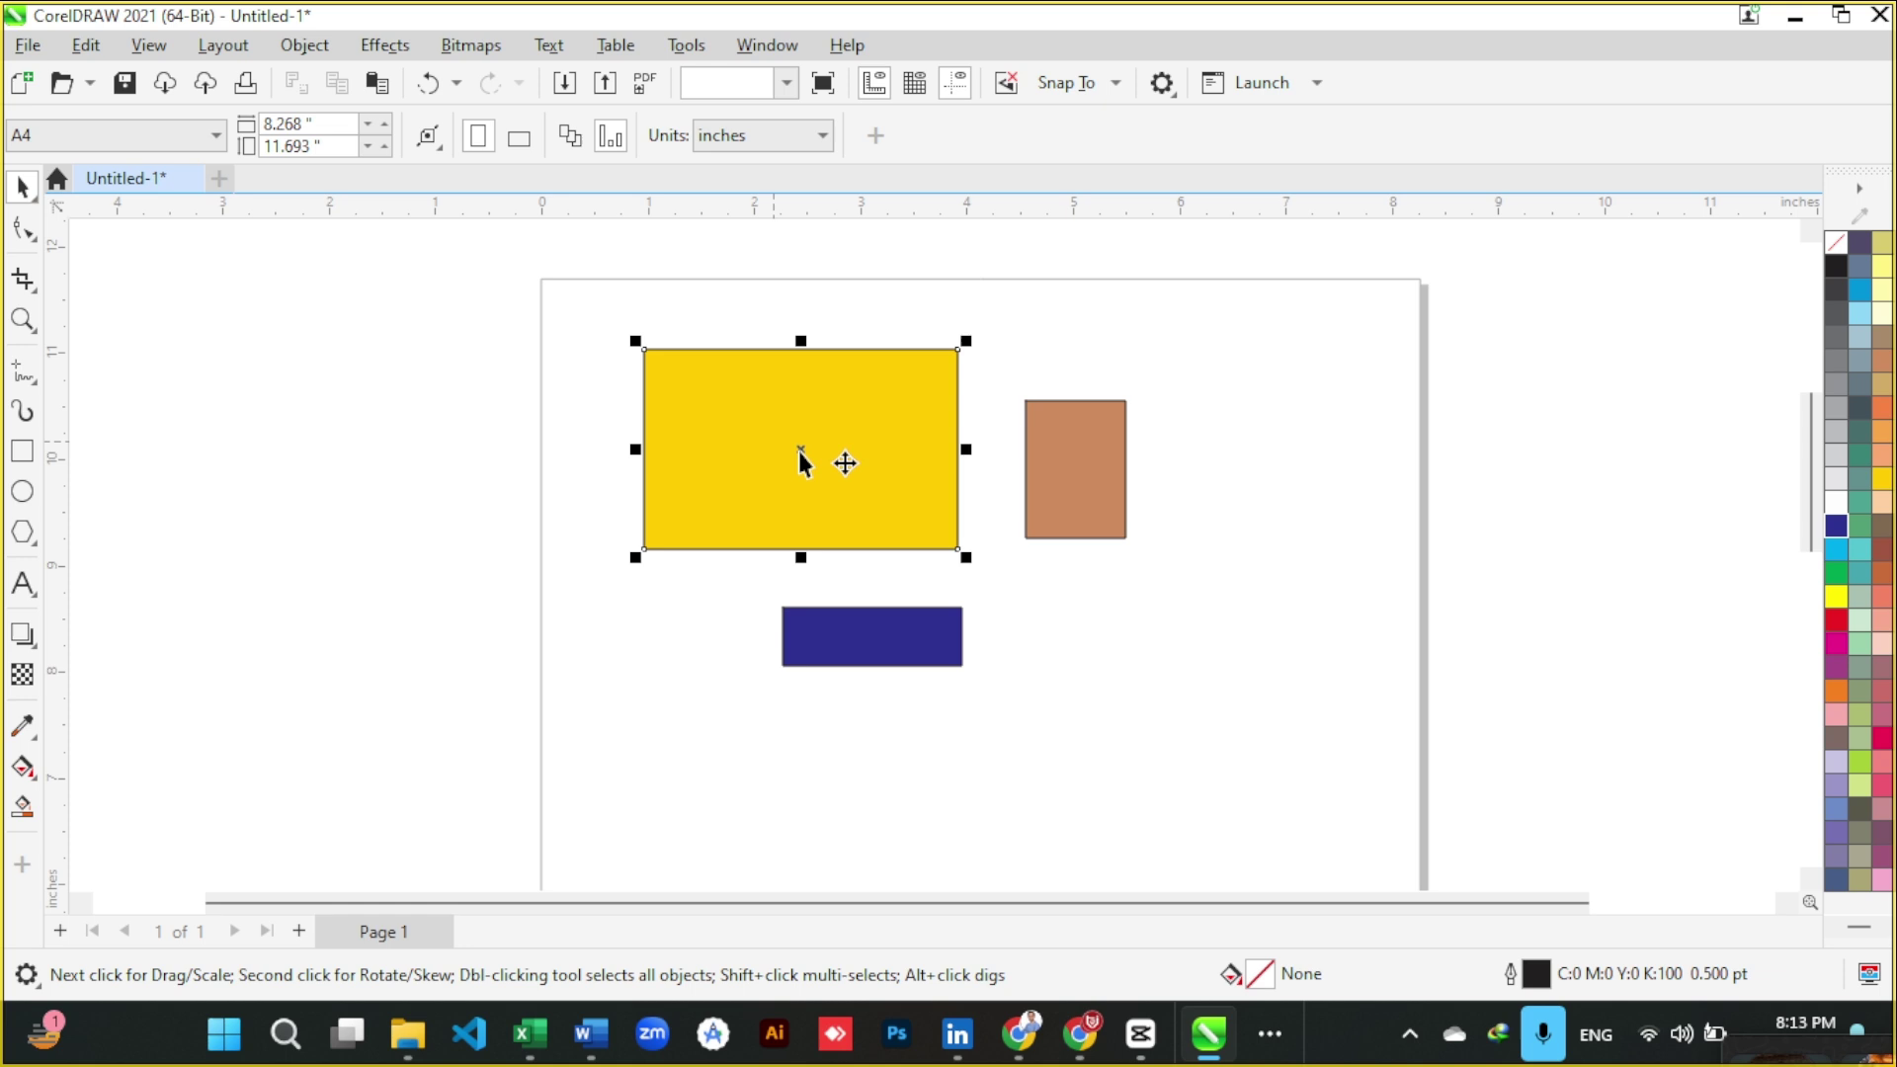
pyautogui.click(1053, 500)
pyautogui.moveTo(932, 650)
pyautogui.mouseDown()
pyautogui.moveTo(820, 696)
pyautogui.moveTo(736, 763)
pyautogui.moveTo(894, 700)
pyautogui.moveTo(915, 666)
pyautogui.mouseUp()
pyautogui.moveTo(585, 318); pyautogui.dragTo(1182, 732)
pyautogui.click(1182, 732)
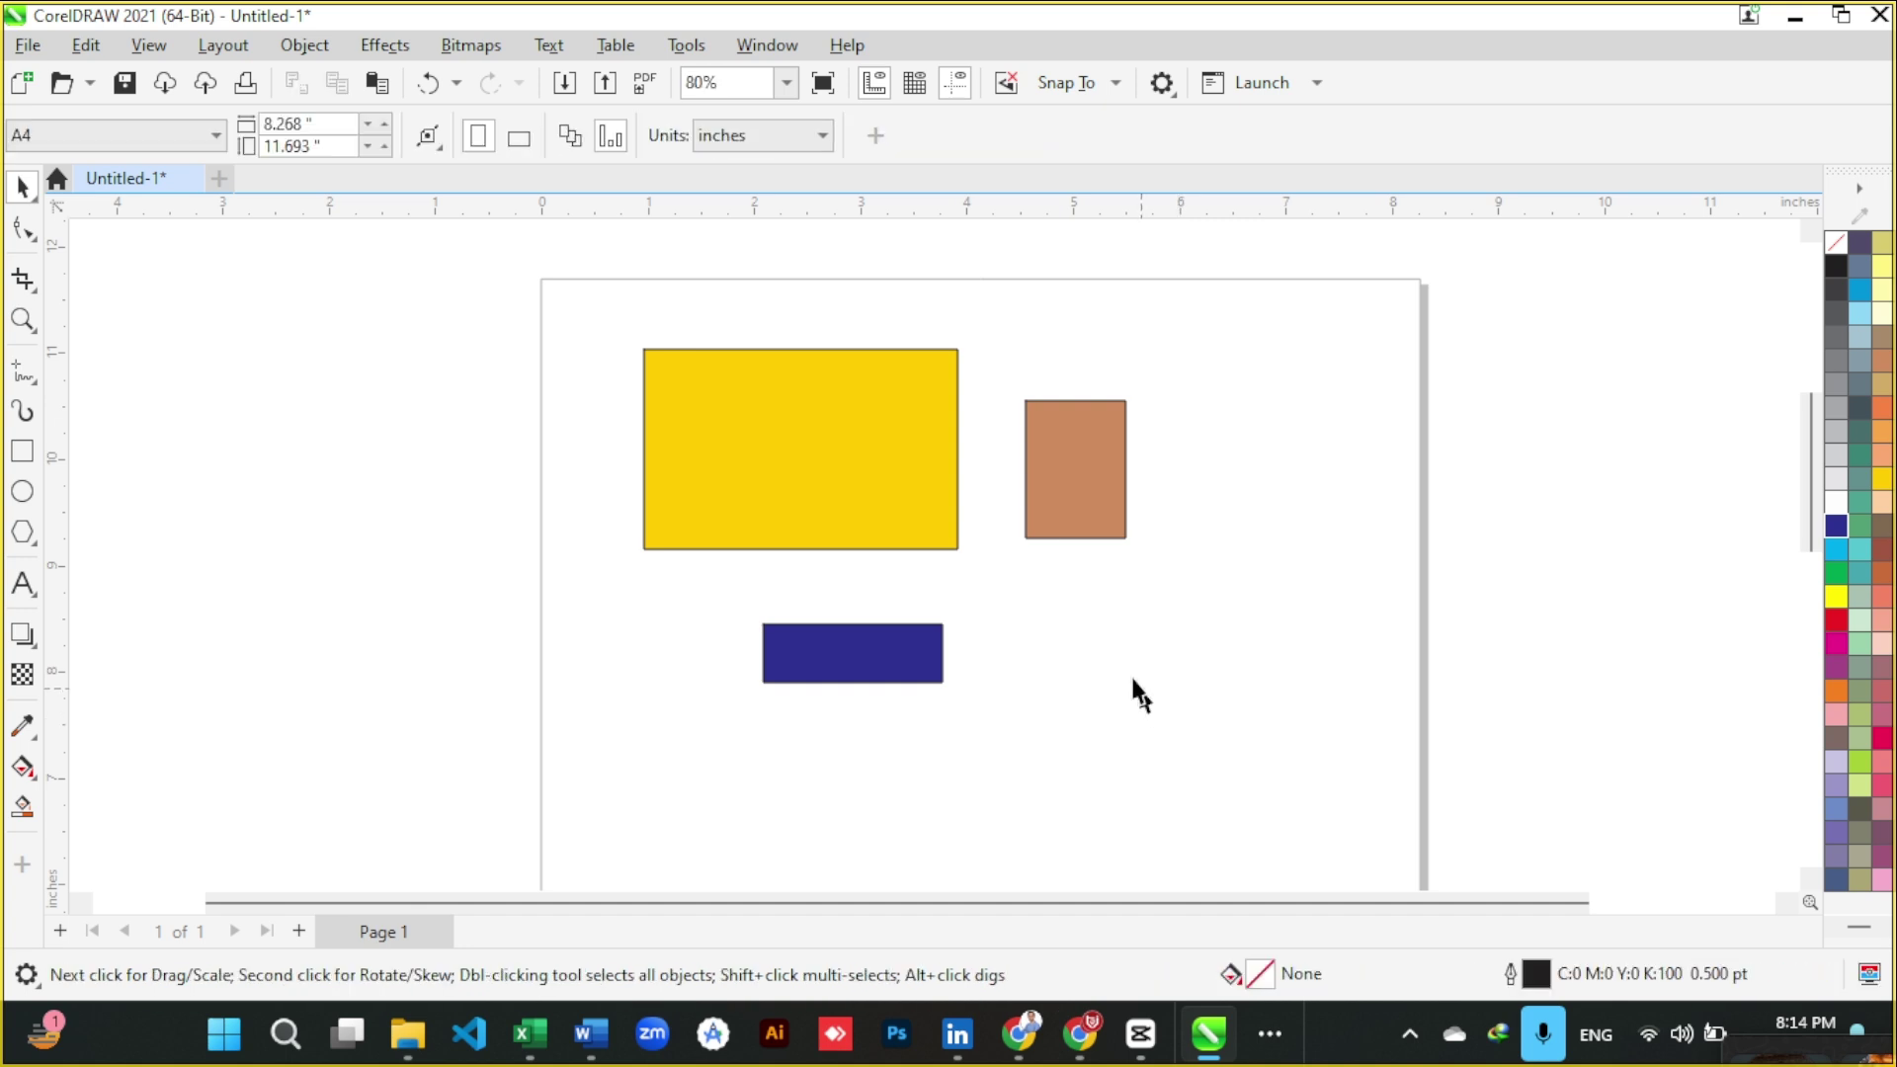
# - Switch to the Freehand Pick tool and lasso the rectangles individually, finishing with the brown one
pyautogui.click(33, 198)
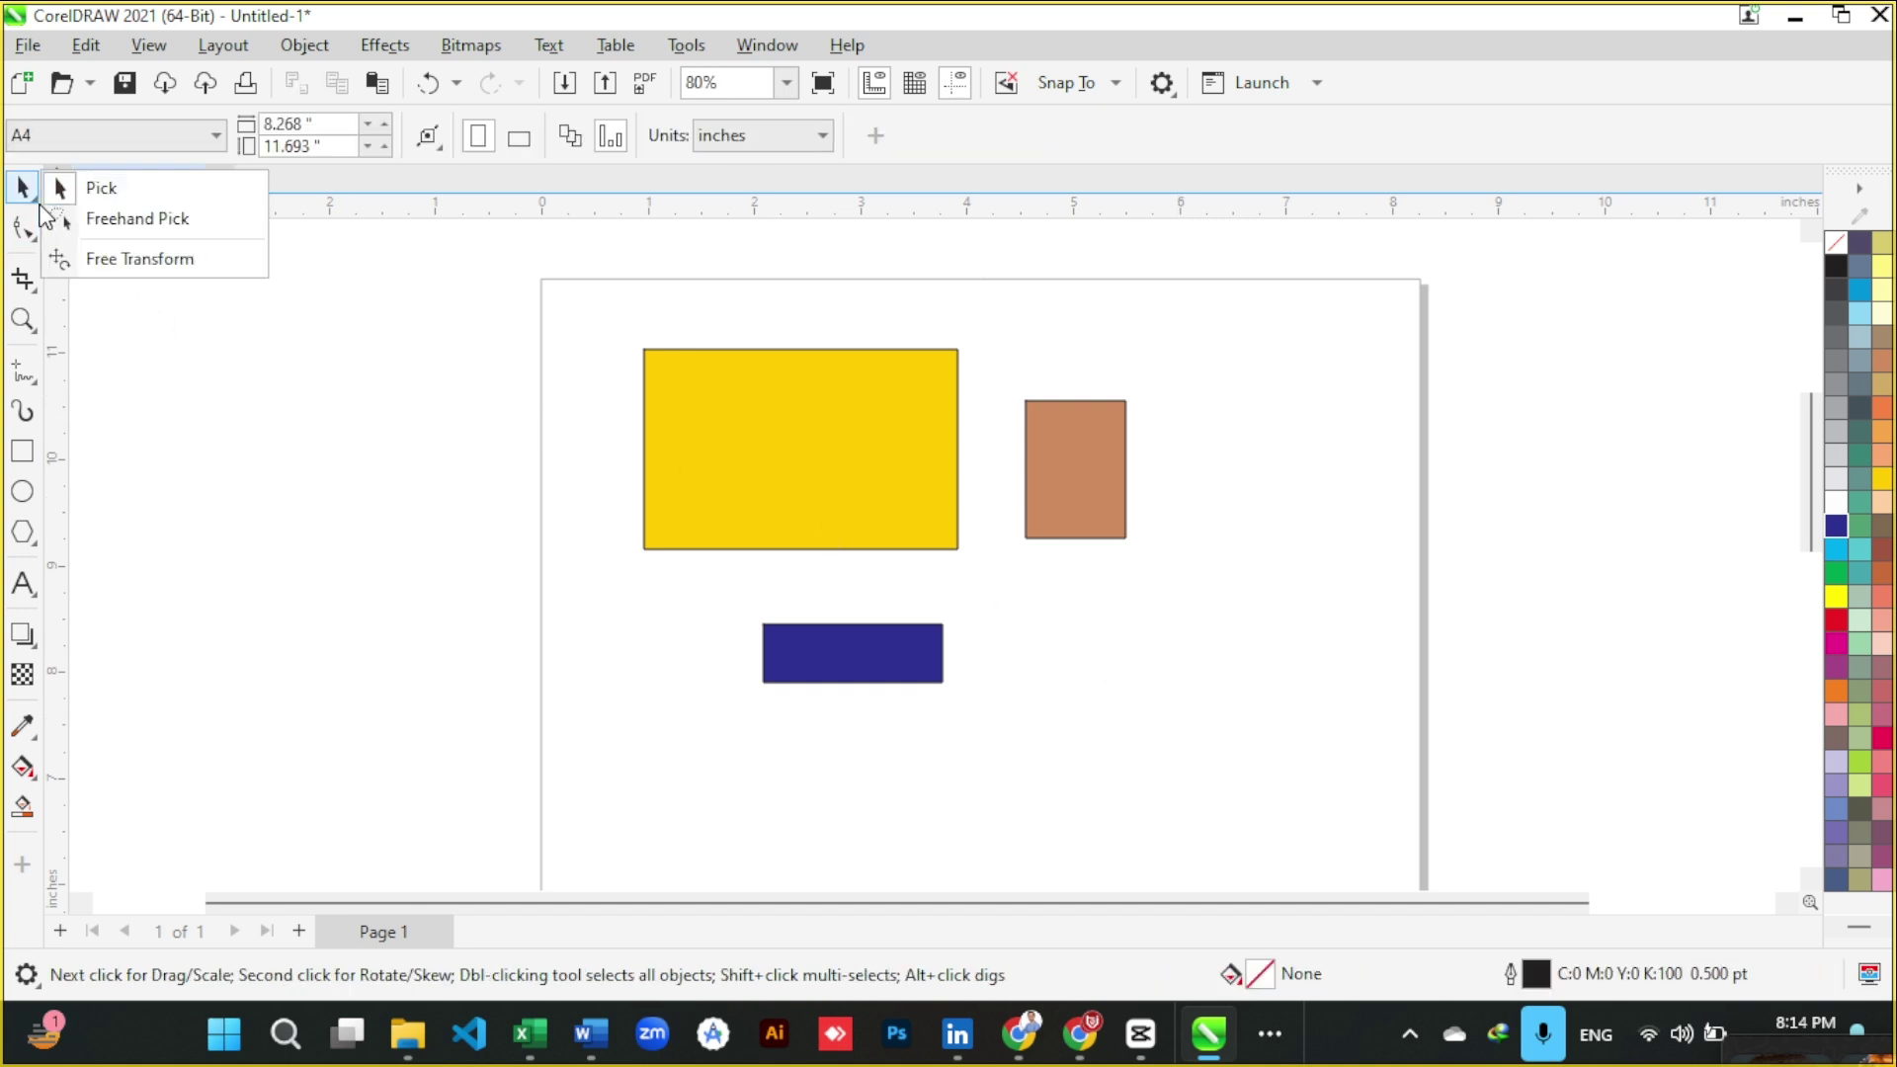
pyautogui.click(136, 219)
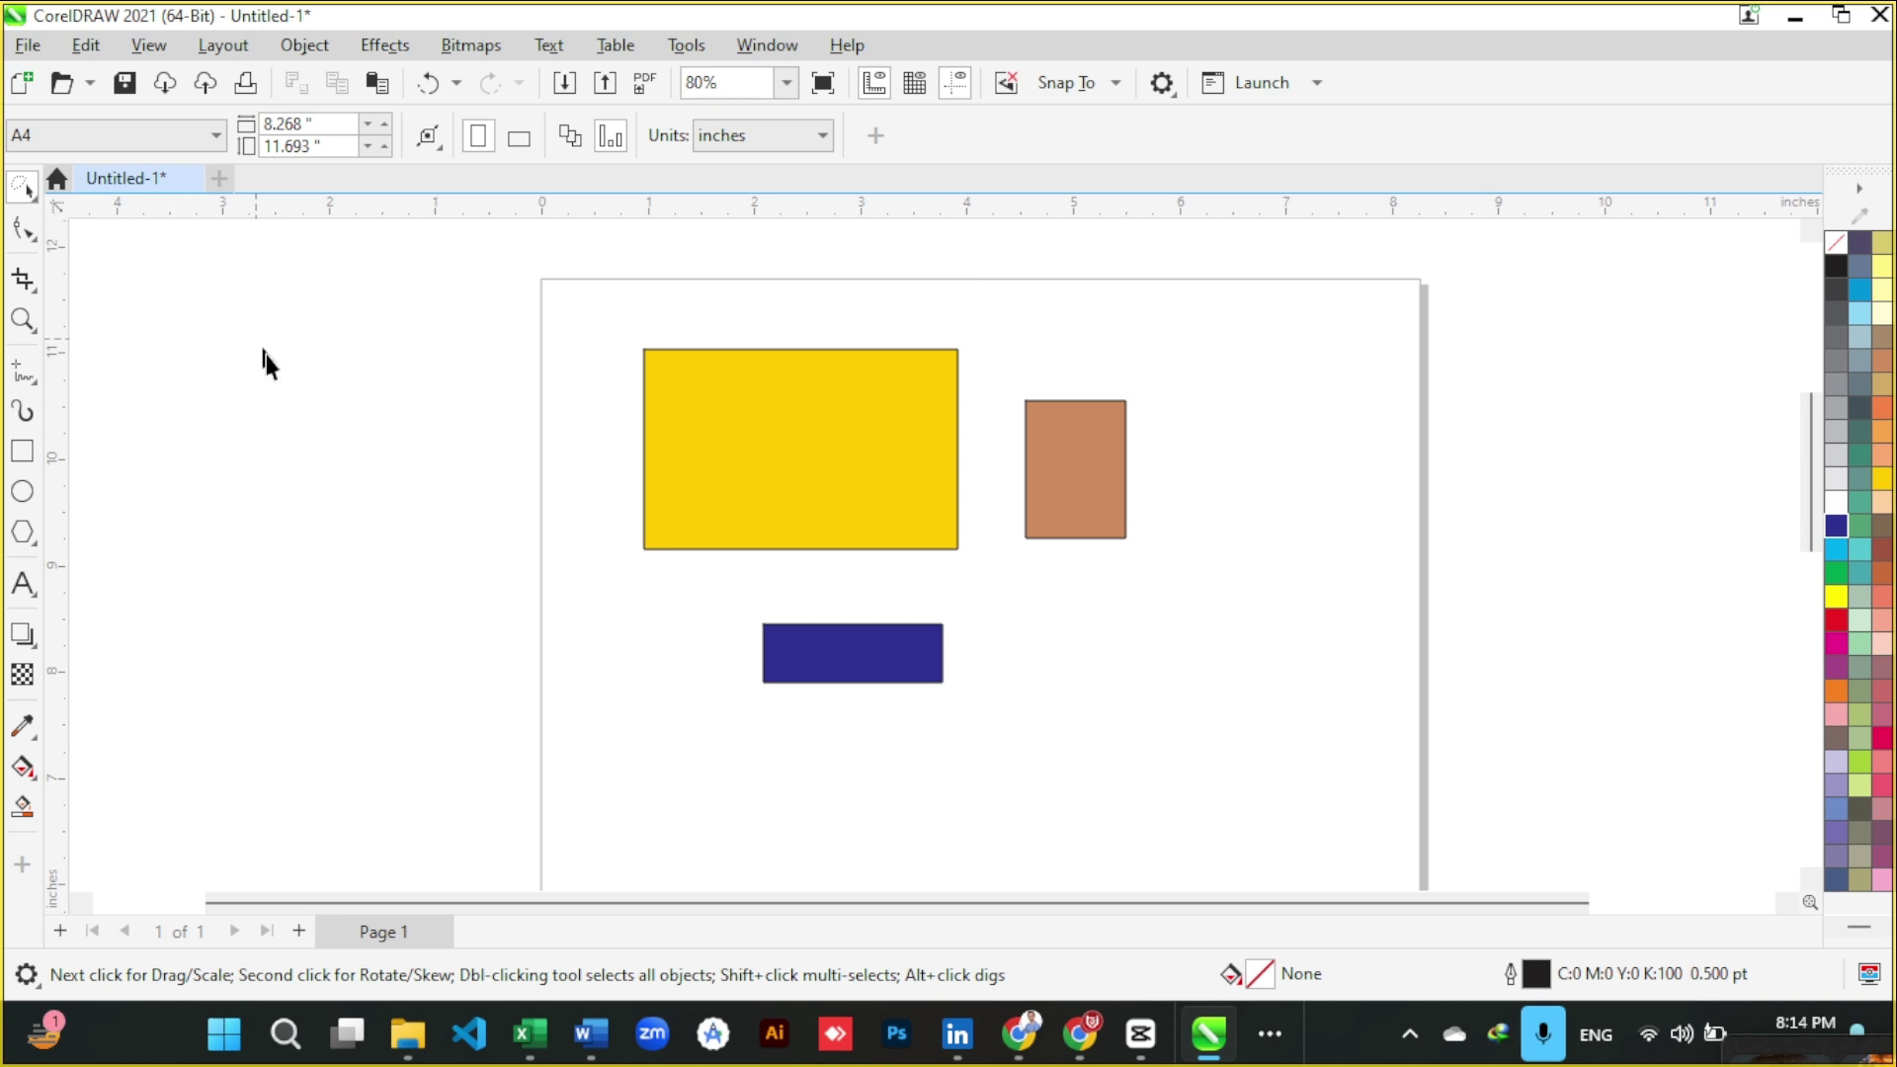
pyautogui.moveTo(556, 301); pyautogui.dragTo(775, 425)
pyautogui.moveTo(883, 812)
pyautogui.mouseDown()
pyautogui.moveTo(677, 796)
pyautogui.moveTo(652, 660)
pyautogui.moveTo(672, 564)
pyautogui.moveTo(758, 543)
pyautogui.moveTo(825, 499)
pyautogui.mouseUp()
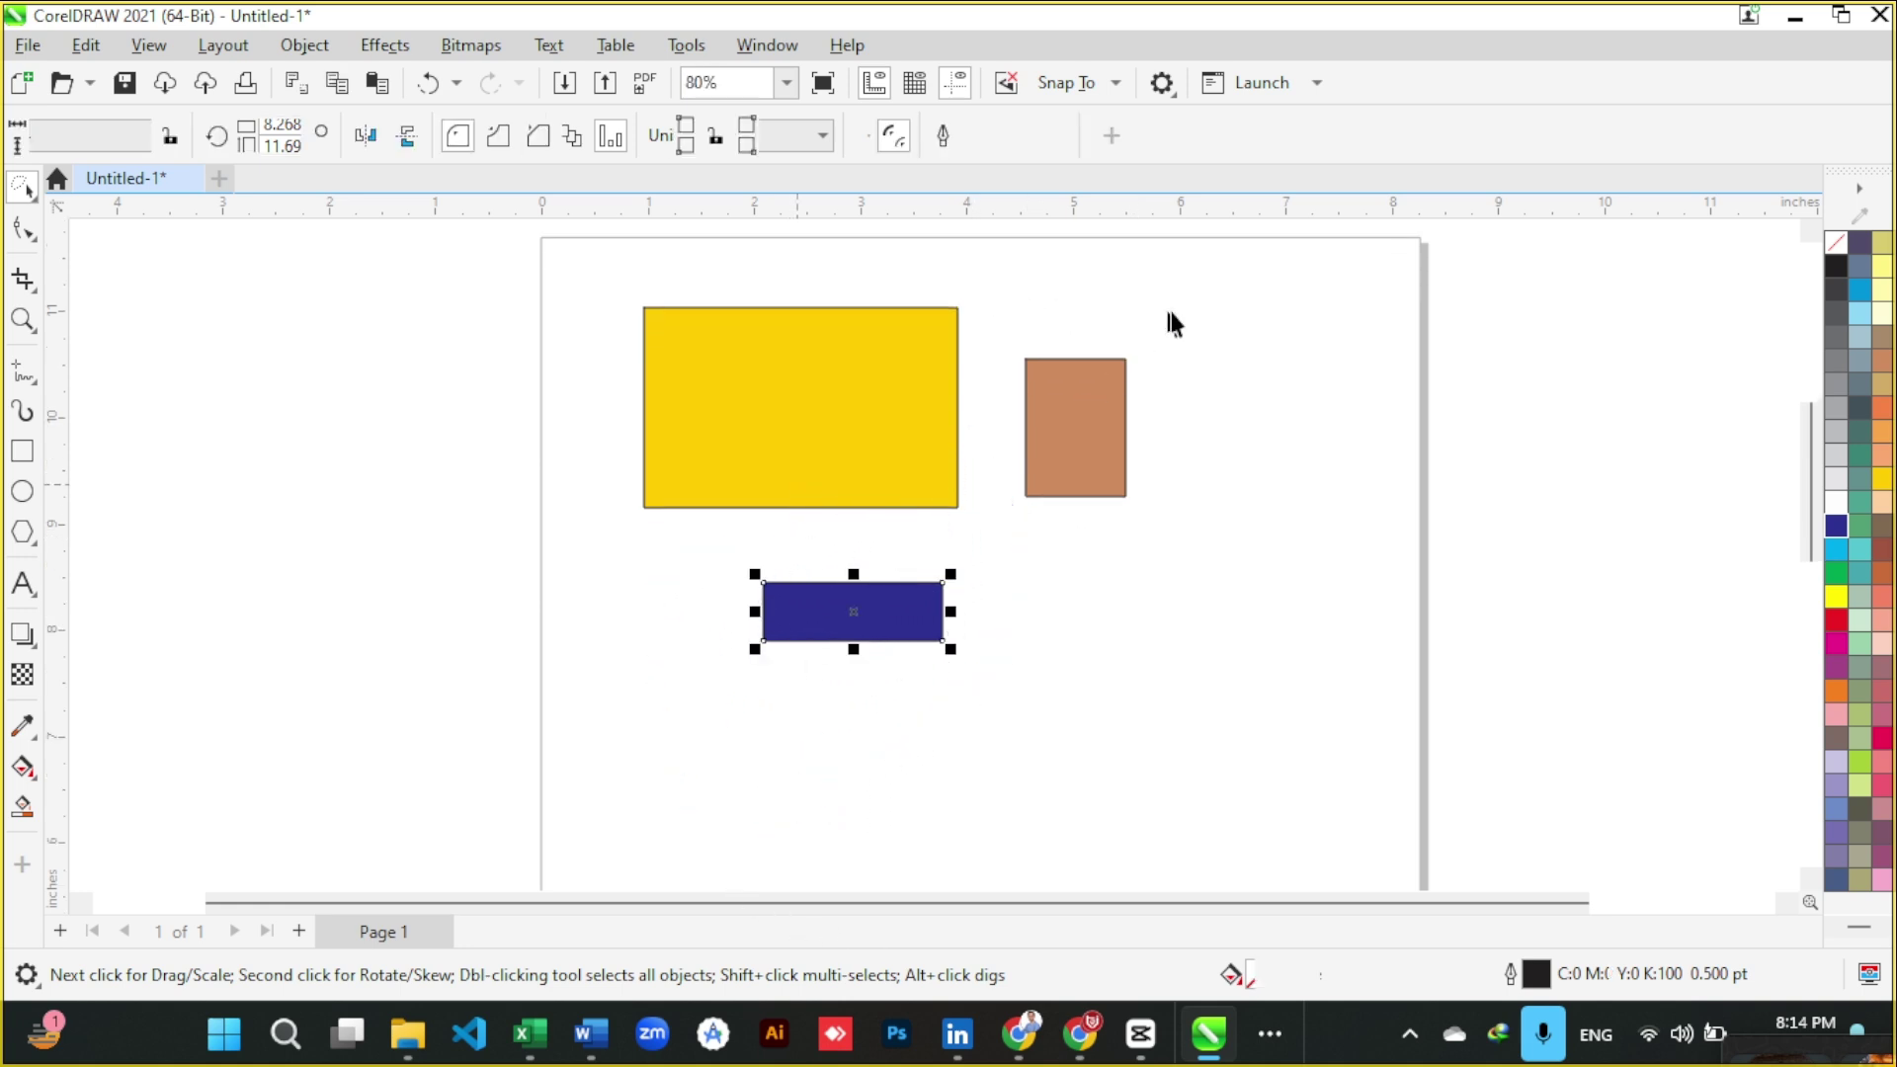
pyautogui.scroll(1, 1080, 310)
pyautogui.moveTo(937, 355)
pyautogui.mouseDown()
pyautogui.moveTo(1032, 327)
pyautogui.moveTo(1217, 365)
pyautogui.moveTo(1244, 405)
pyautogui.moveTo(880, 362)
pyautogui.moveTo(1026, 397)
pyautogui.moveTo(1074, 554)
pyautogui.mouseUp()
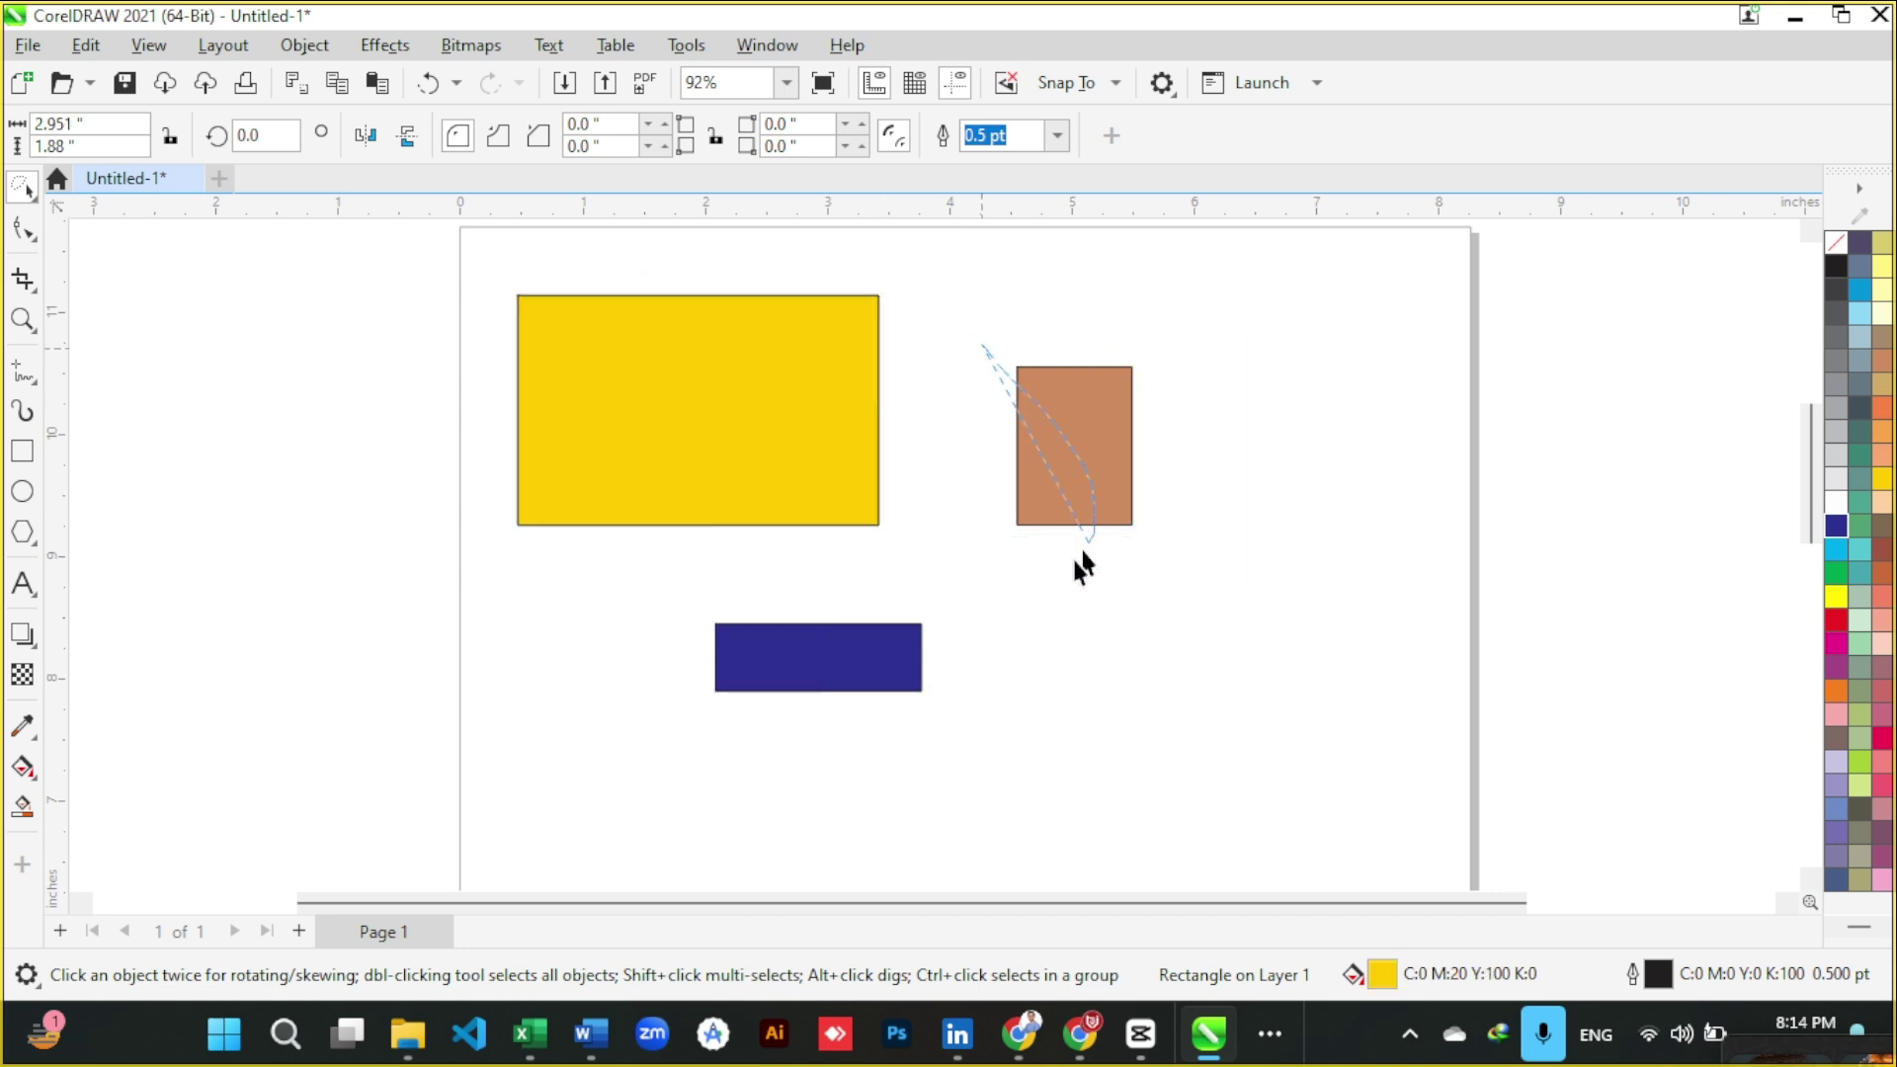
pyautogui.moveTo(851, 301); pyautogui.dragTo(897, 255)
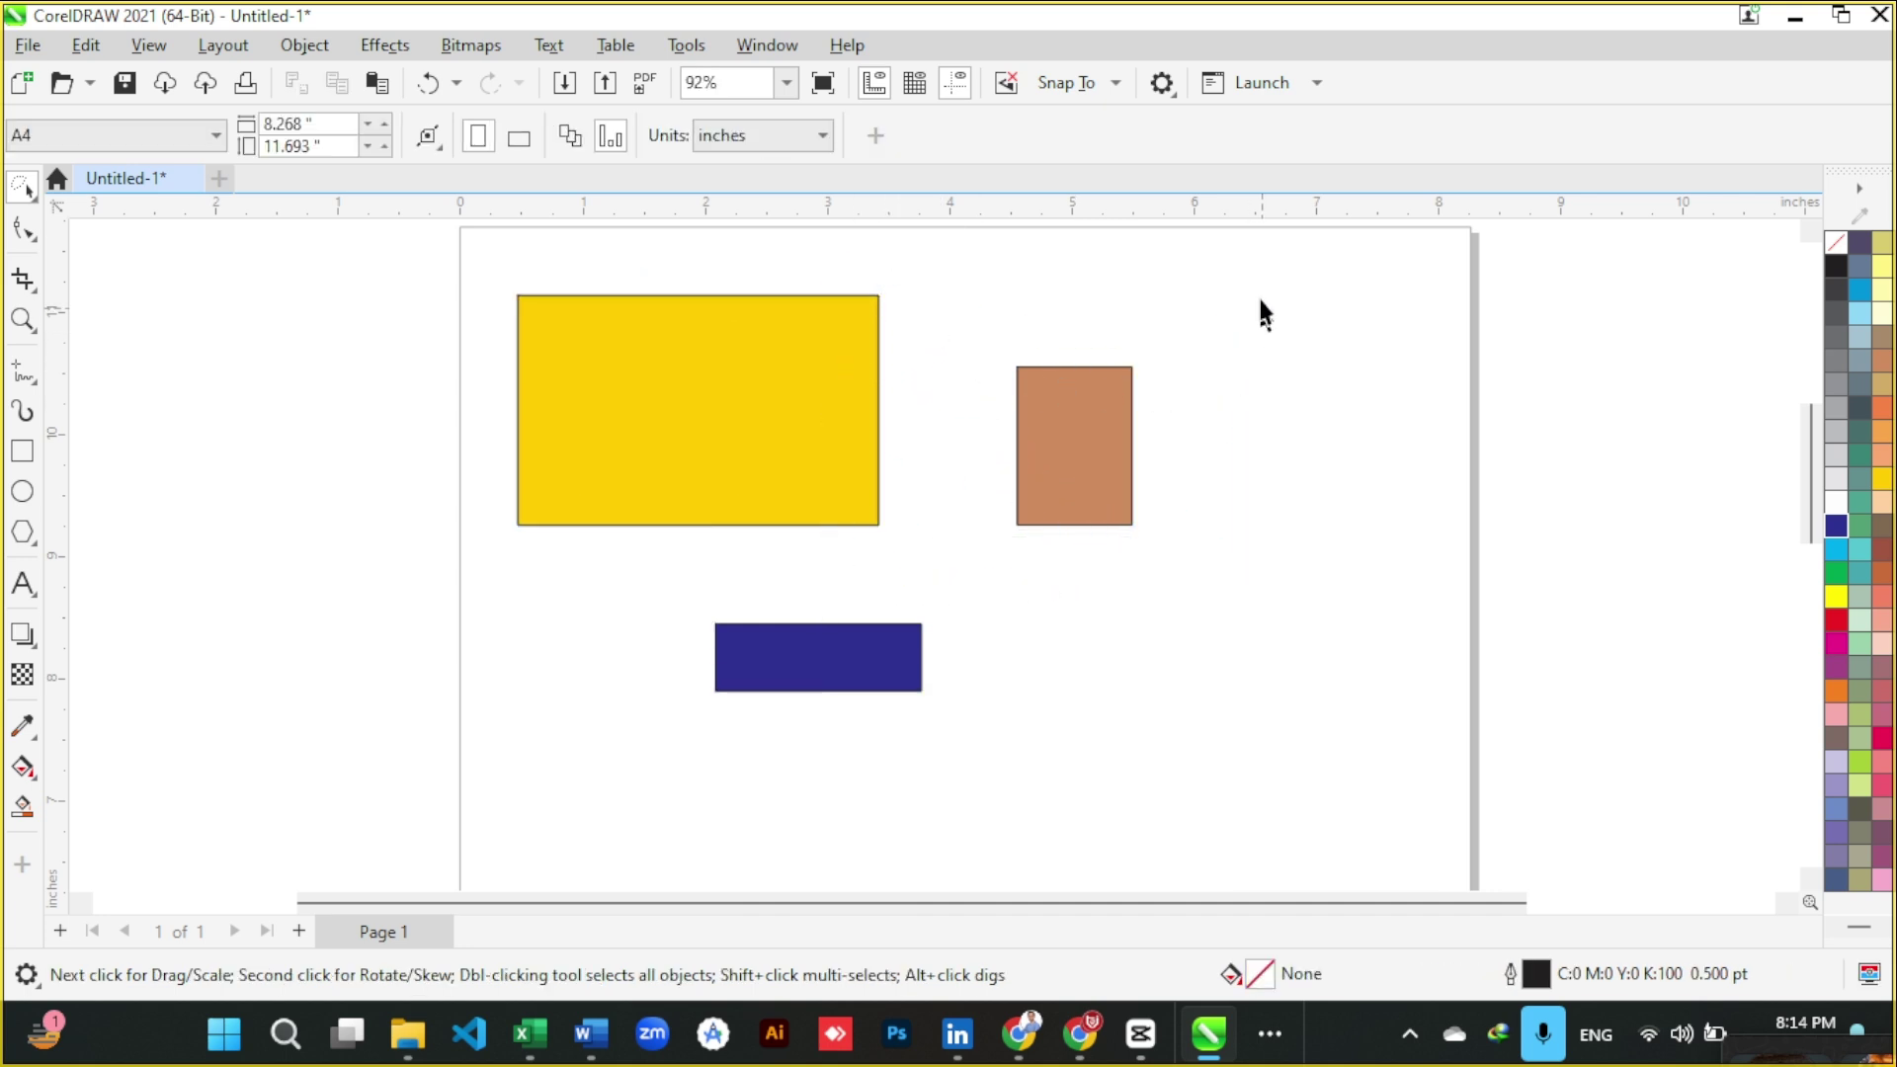
pyautogui.moveTo(1259, 299)
pyautogui.mouseDown()
pyautogui.moveTo(938, 667)
pyautogui.moveTo(830, 440)
pyautogui.moveTo(997, 321)
pyautogui.moveTo(1185, 286)
pyautogui.mouseUp()
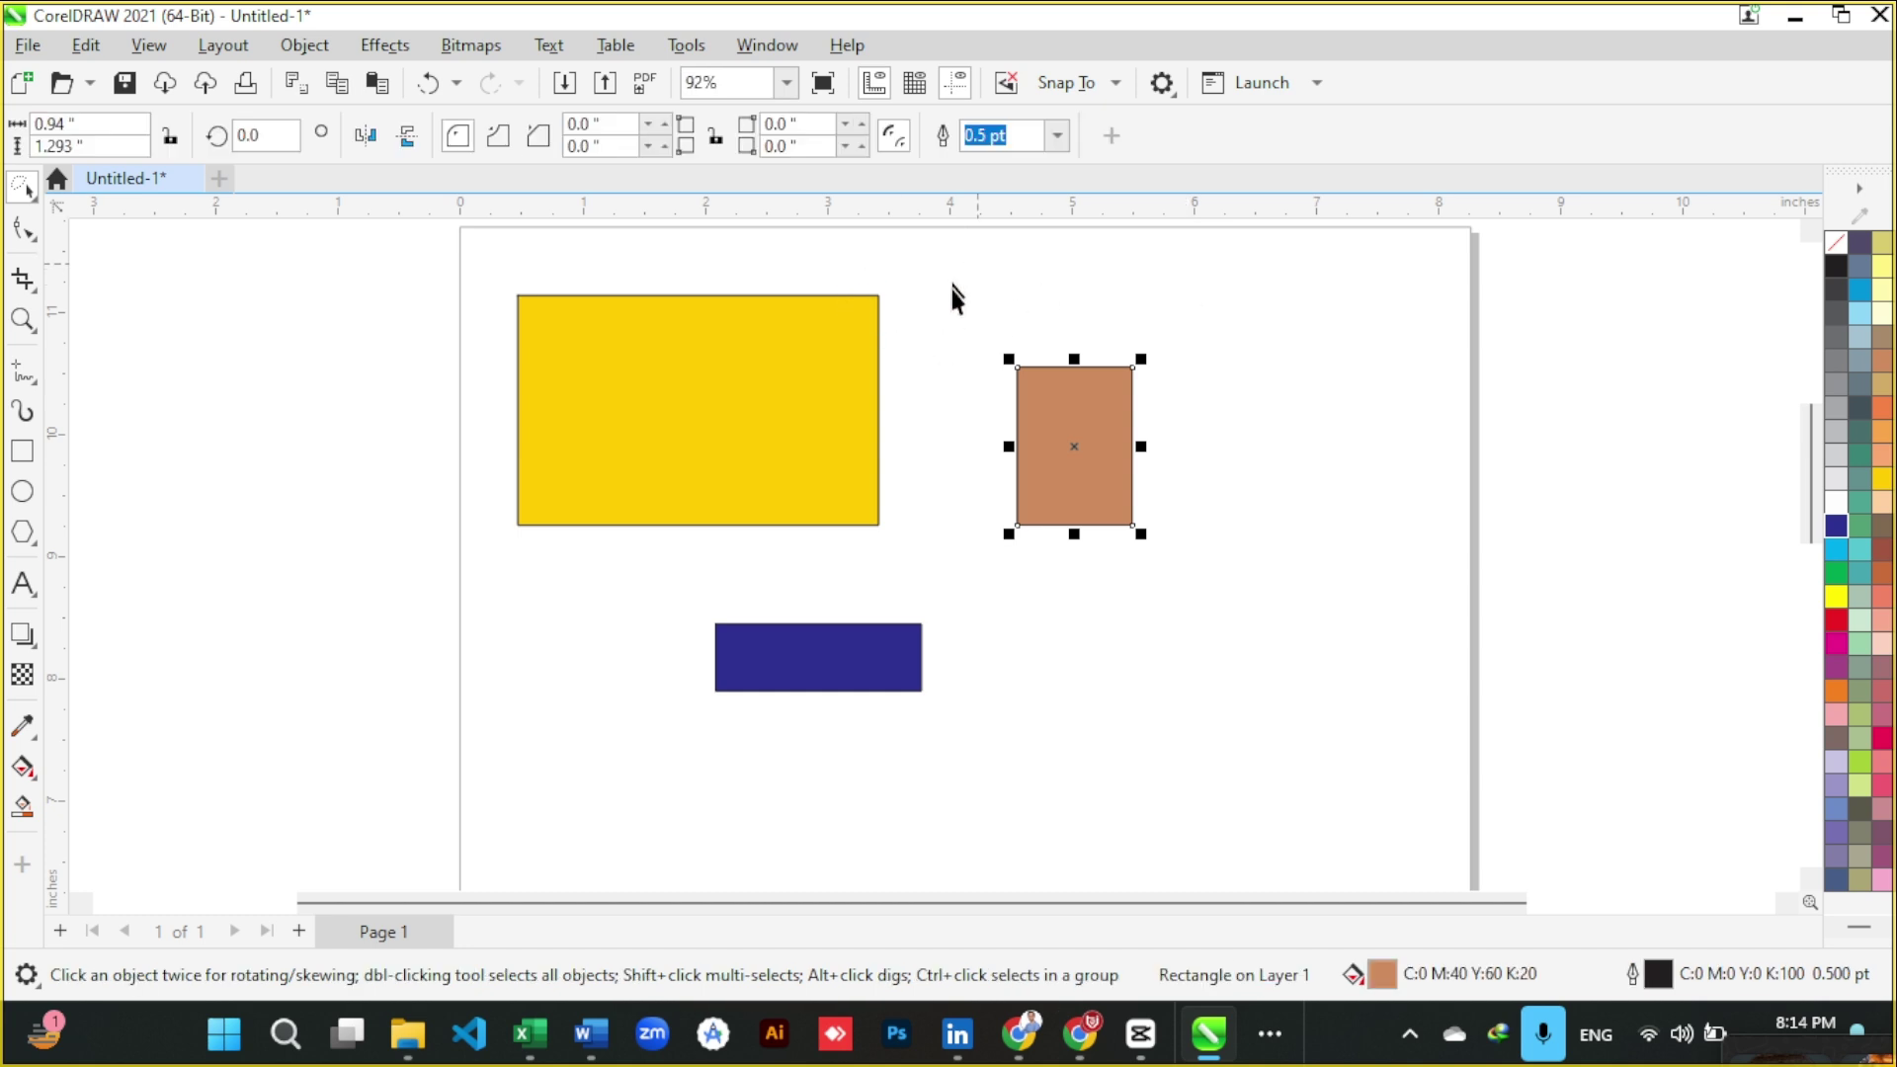
# - Lasso the yellow rectangle with a freehand outline, clear that selection, and lasso the blue rectangle
pyautogui.moveTo(974, 273)
pyautogui.mouseDown()
pyautogui.moveTo(957, 394)
pyautogui.moveTo(911, 498)
pyautogui.moveTo(856, 567)
pyautogui.mouseUp()
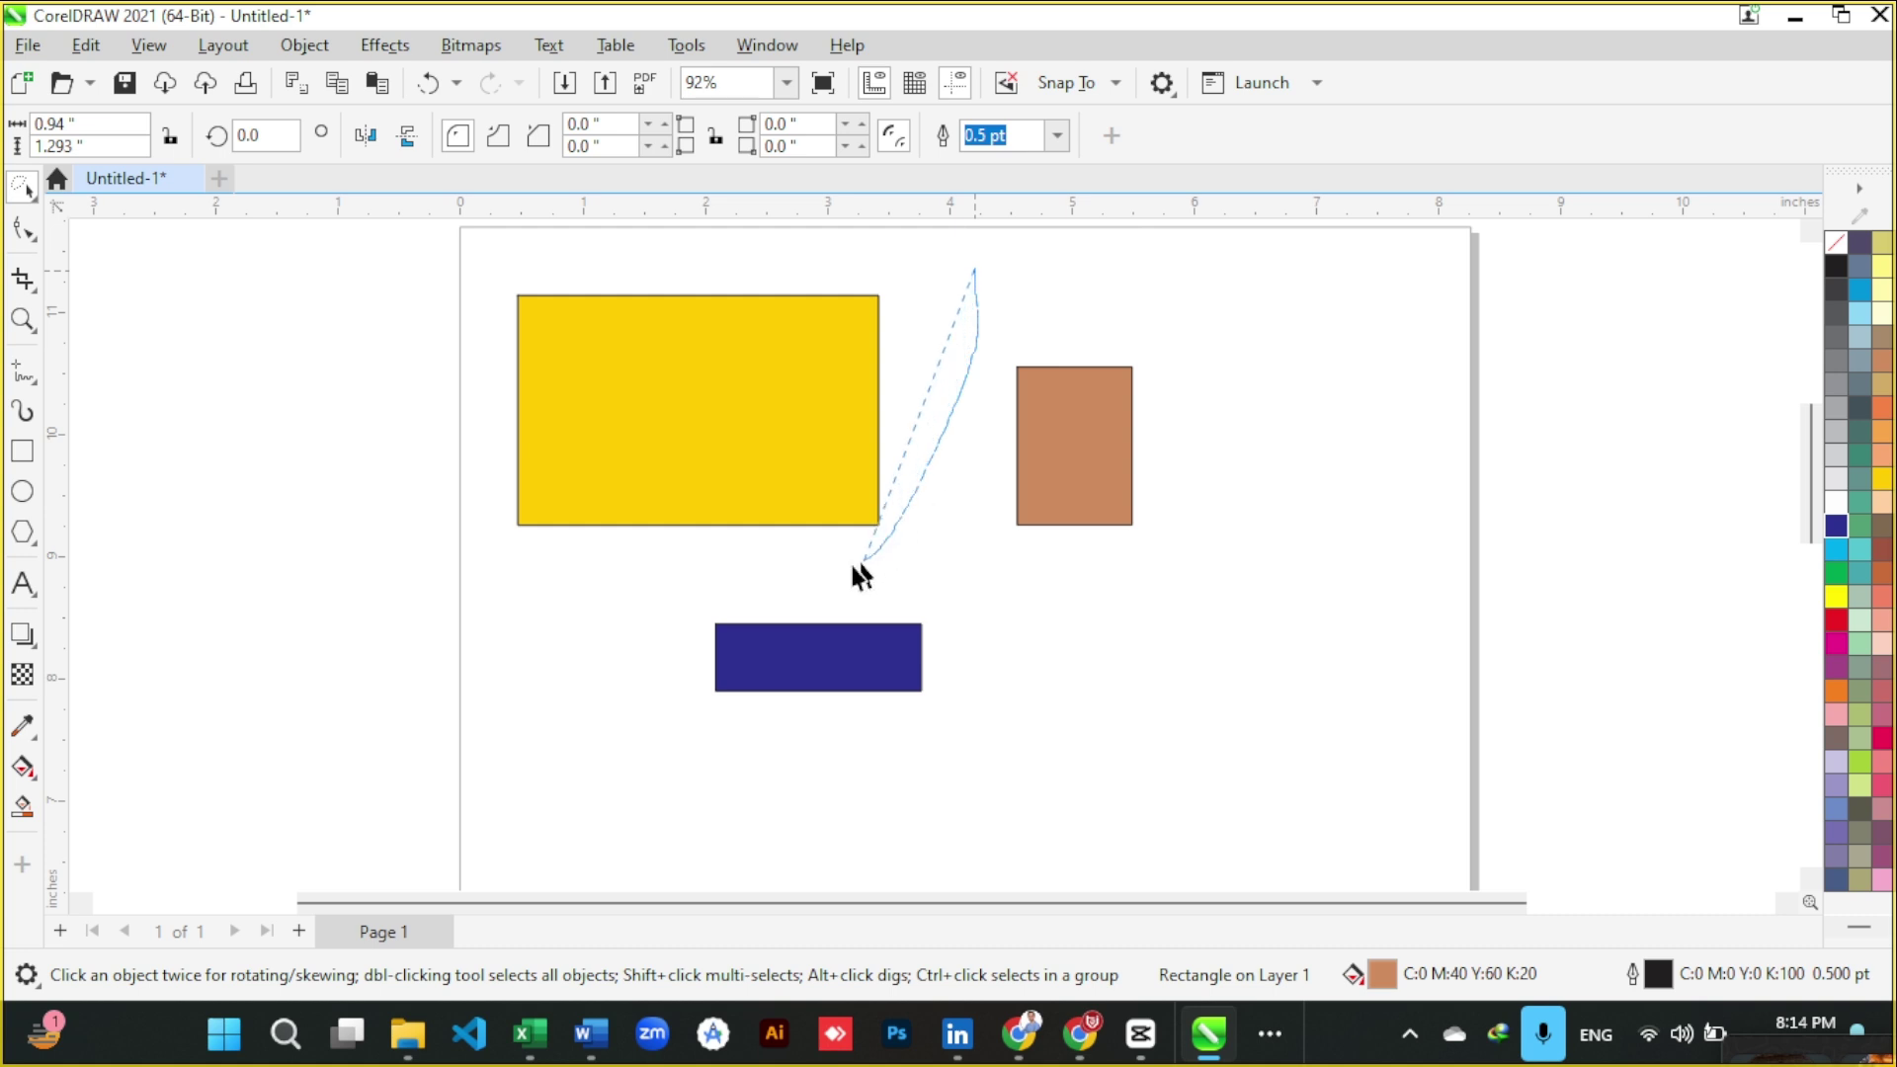
pyautogui.moveTo(574, 597)
pyautogui.mouseDown()
pyautogui.moveTo(421, 515)
pyautogui.moveTo(368, 410)
pyautogui.mouseUp()
pyautogui.moveTo(419, 263); pyautogui.dragTo(733, 221)
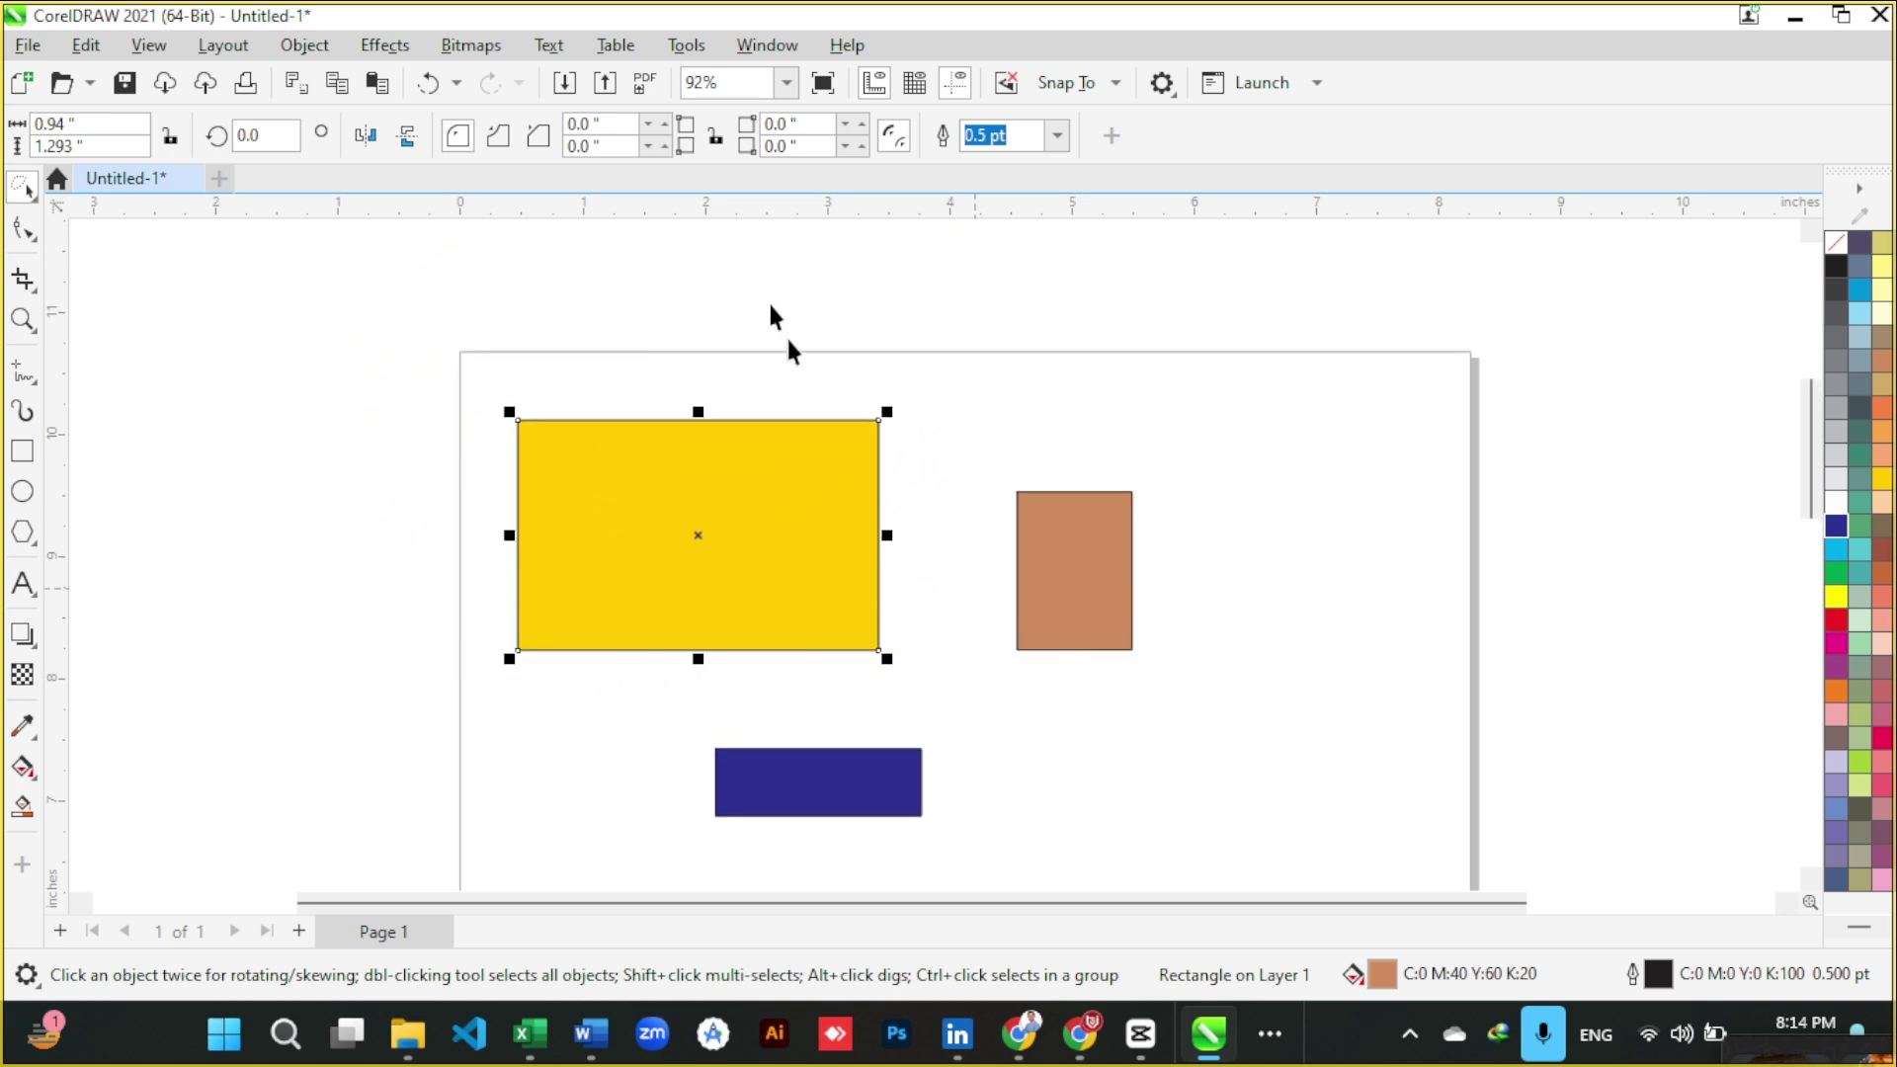
pyautogui.click(966, 546)
pyautogui.moveTo(939, 483)
pyautogui.mouseDown()
pyautogui.moveTo(1185, 517)
pyautogui.moveTo(1114, 808)
pyautogui.moveTo(851, 529)
pyautogui.moveTo(967, 470)
pyautogui.mouseUp()
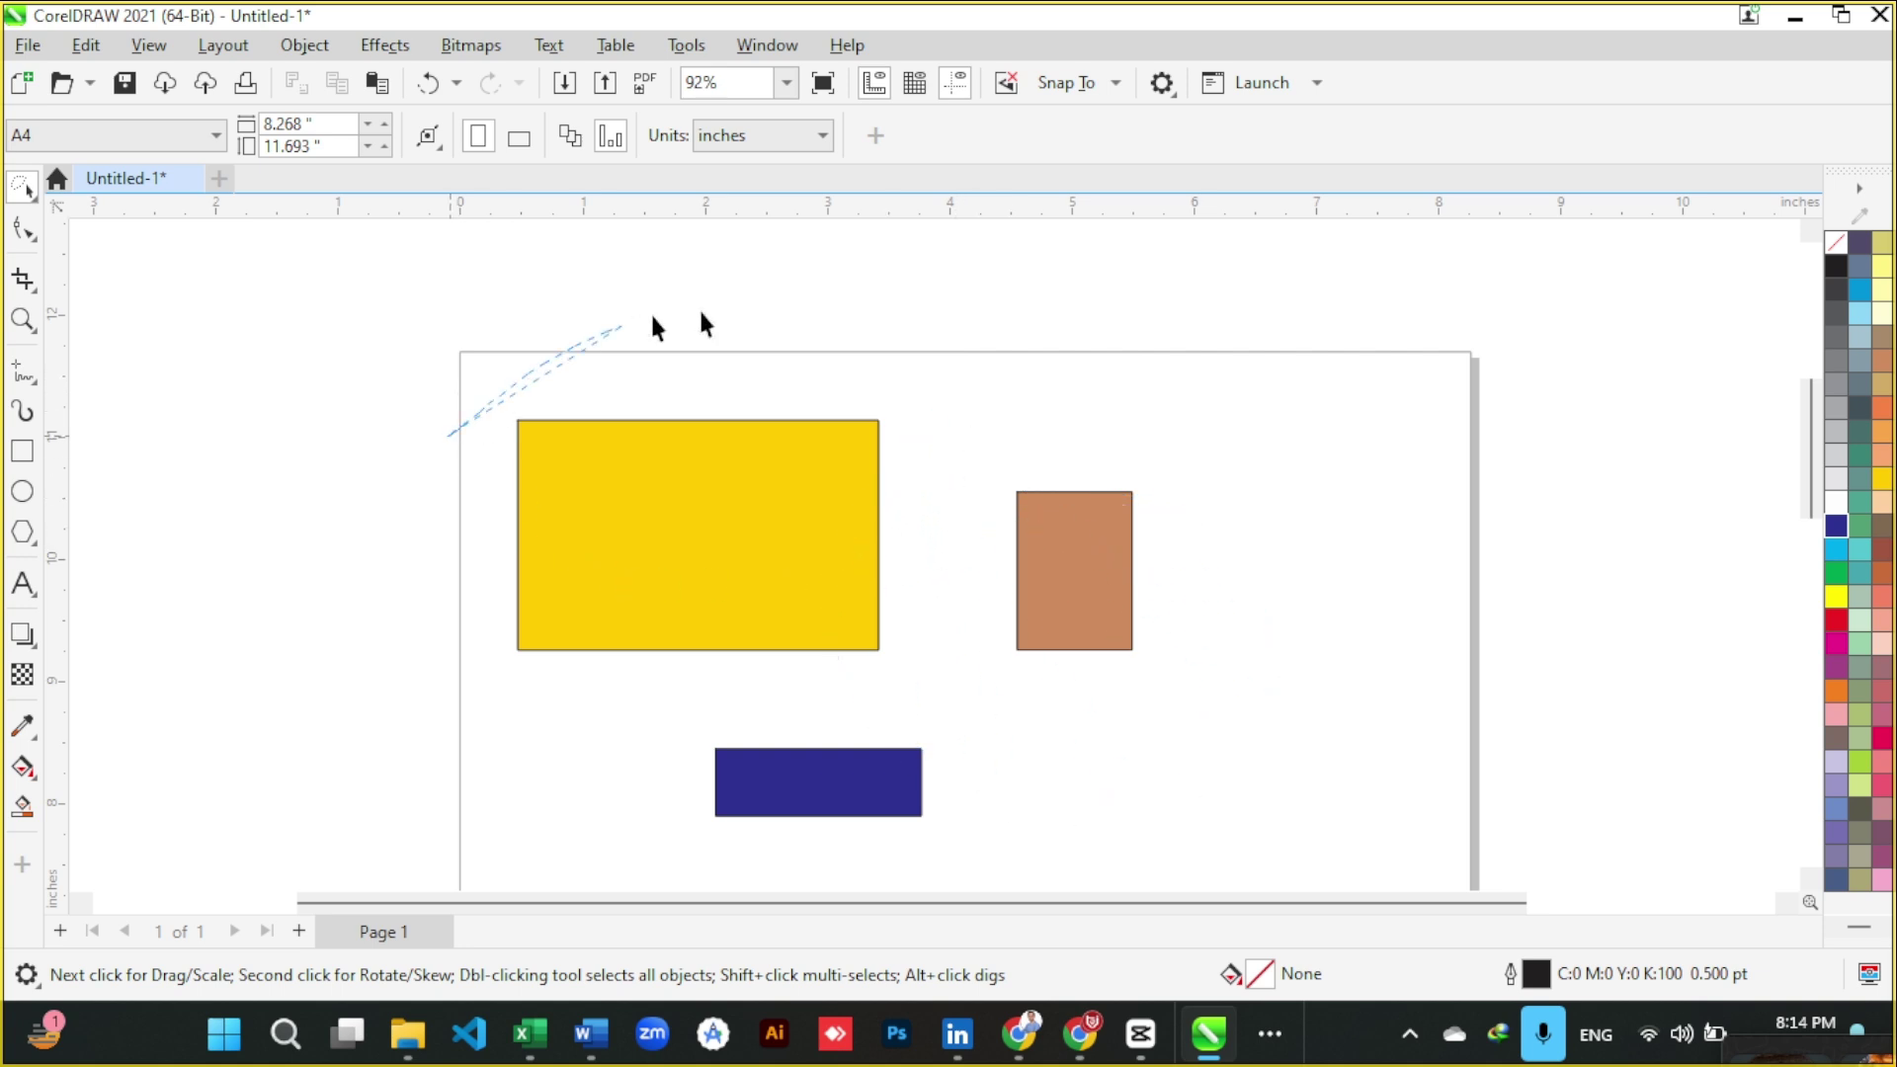
pyautogui.moveTo(1186, 704)
pyautogui.mouseDown()
pyautogui.moveTo(1034, 858)
pyautogui.moveTo(684, 895)
pyautogui.moveTo(539, 719)
pyautogui.moveTo(592, 643)
pyautogui.mouseUp()
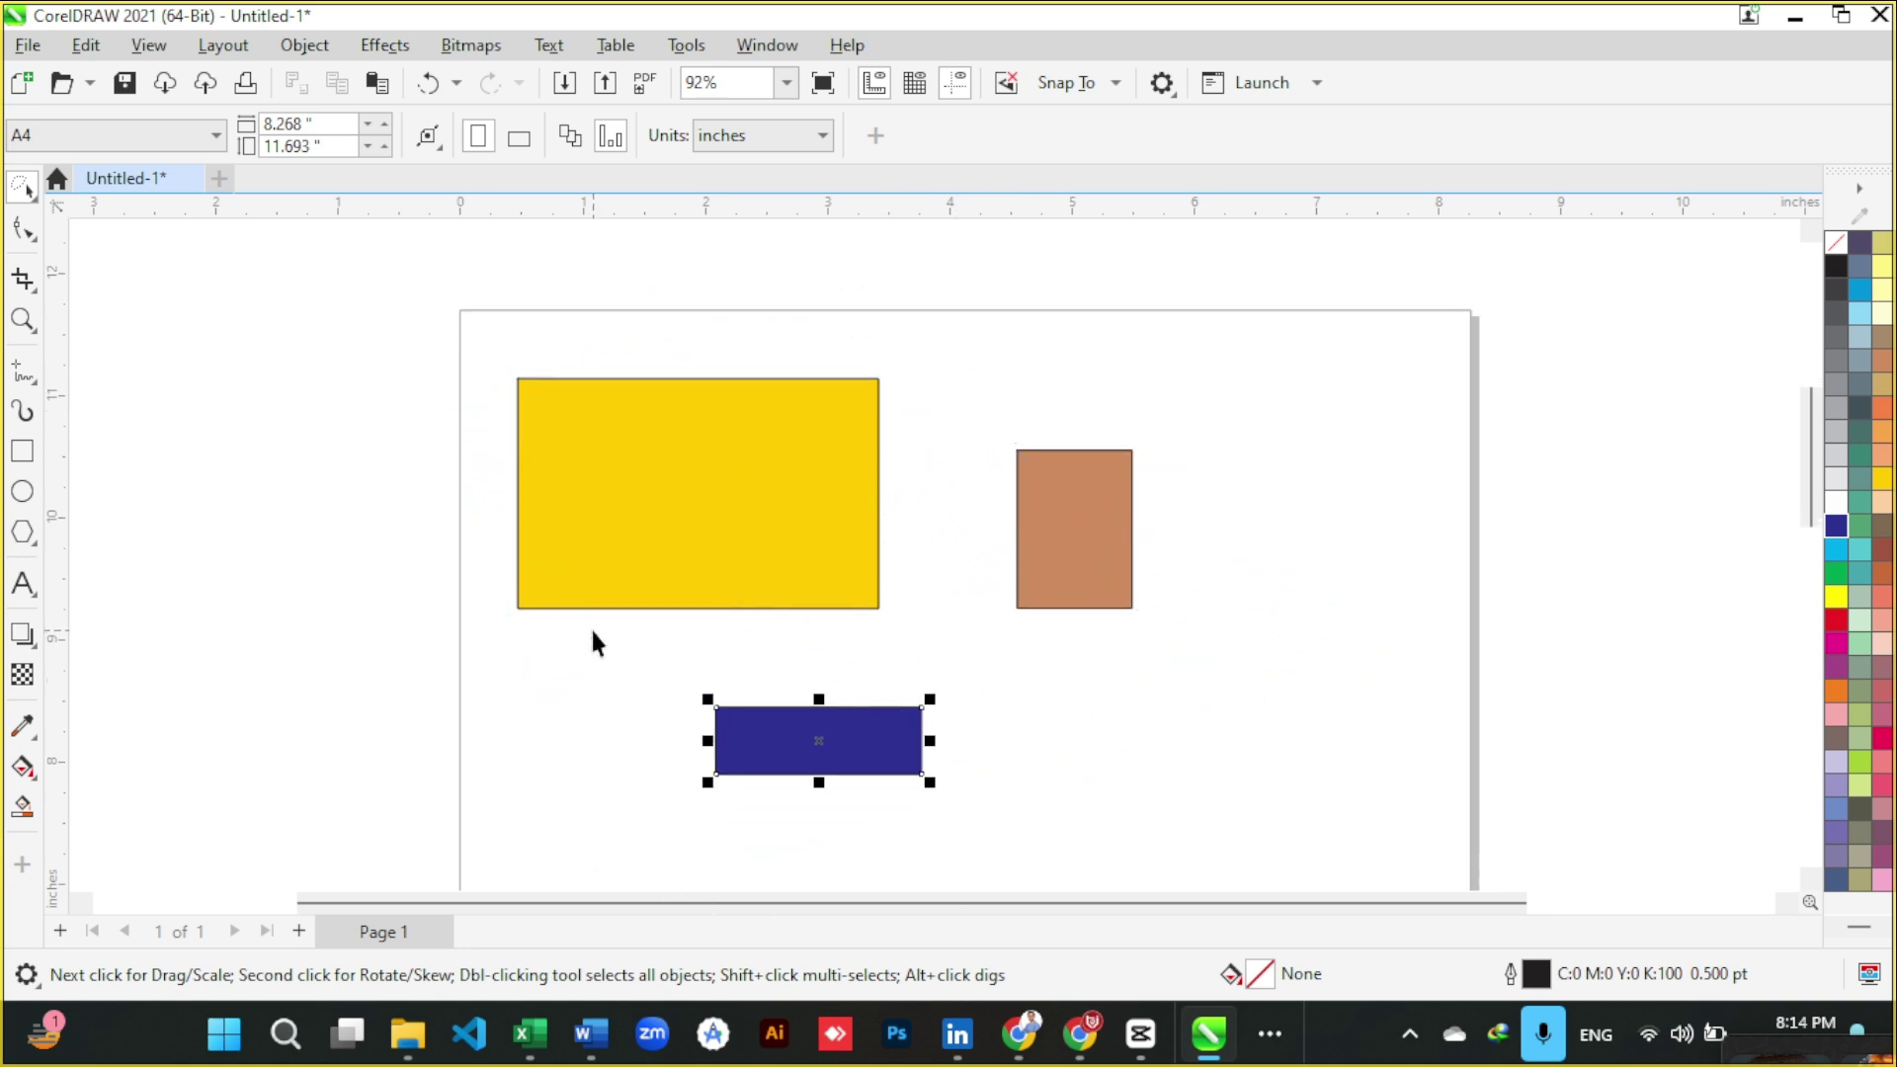
# - Switch to the Free Transform tool and freely scale the yellow rectangle into a narrower, nearly square shape
pyautogui.click(31, 196)
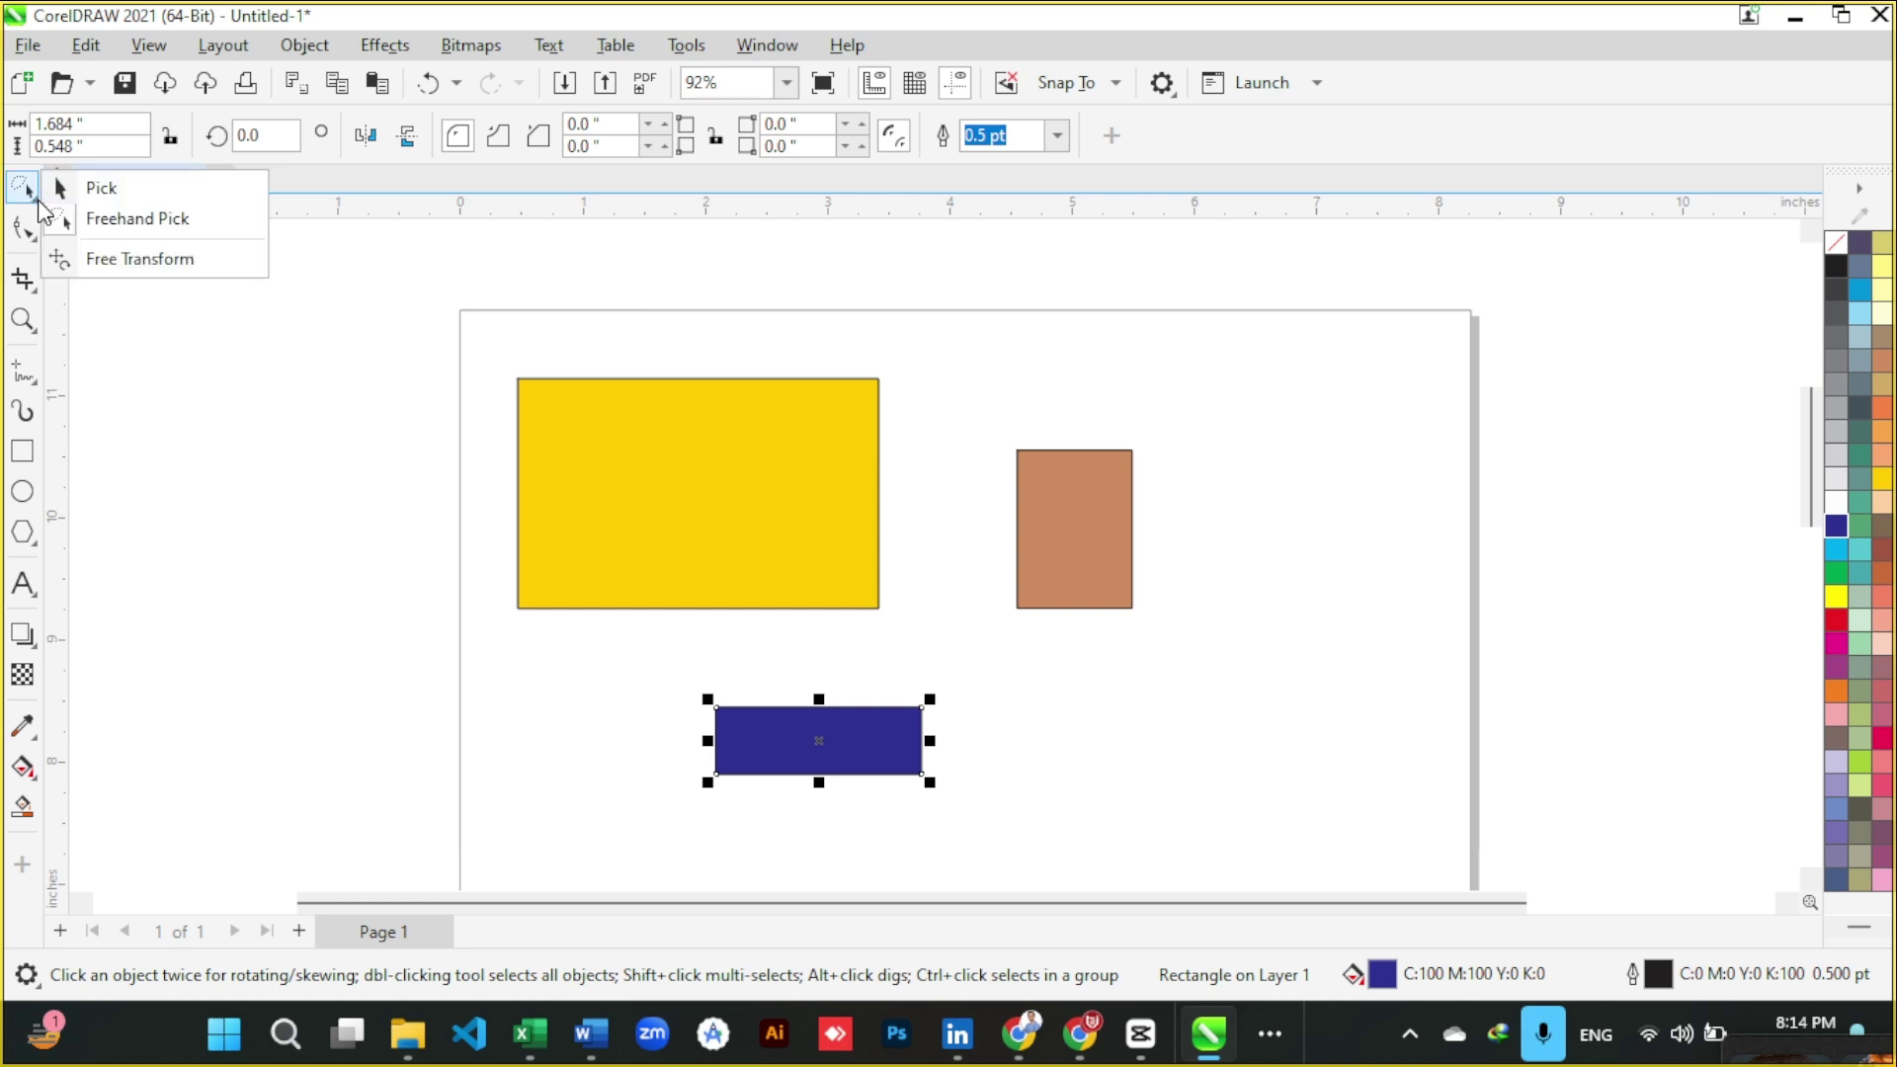
pyautogui.click(133, 263)
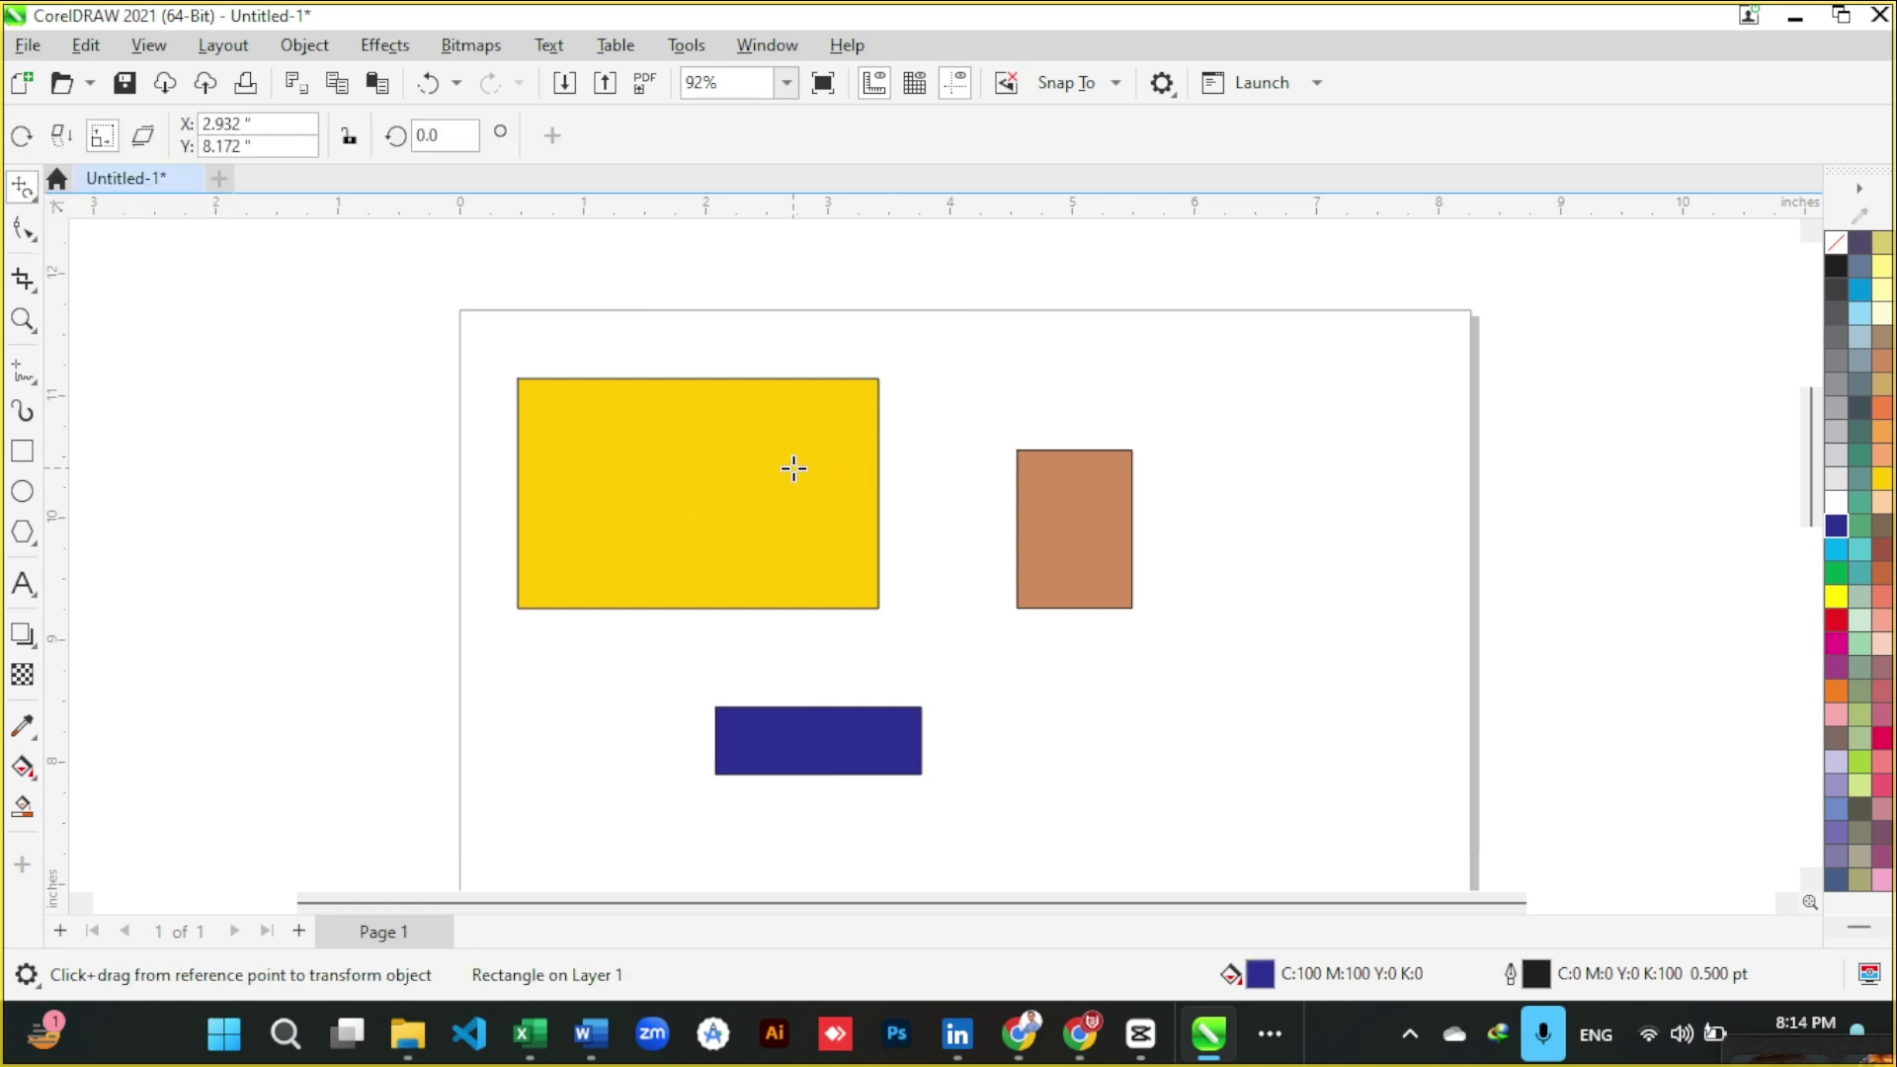
pyautogui.moveTo(1159, 418)
pyautogui.mouseDown()
pyautogui.moveTo(1313, 373)
pyautogui.moveTo(1384, 432)
pyautogui.moveTo(1151, 411)
pyautogui.moveTo(891, 440)
pyautogui.moveTo(1162, 437)
pyautogui.mouseUp()
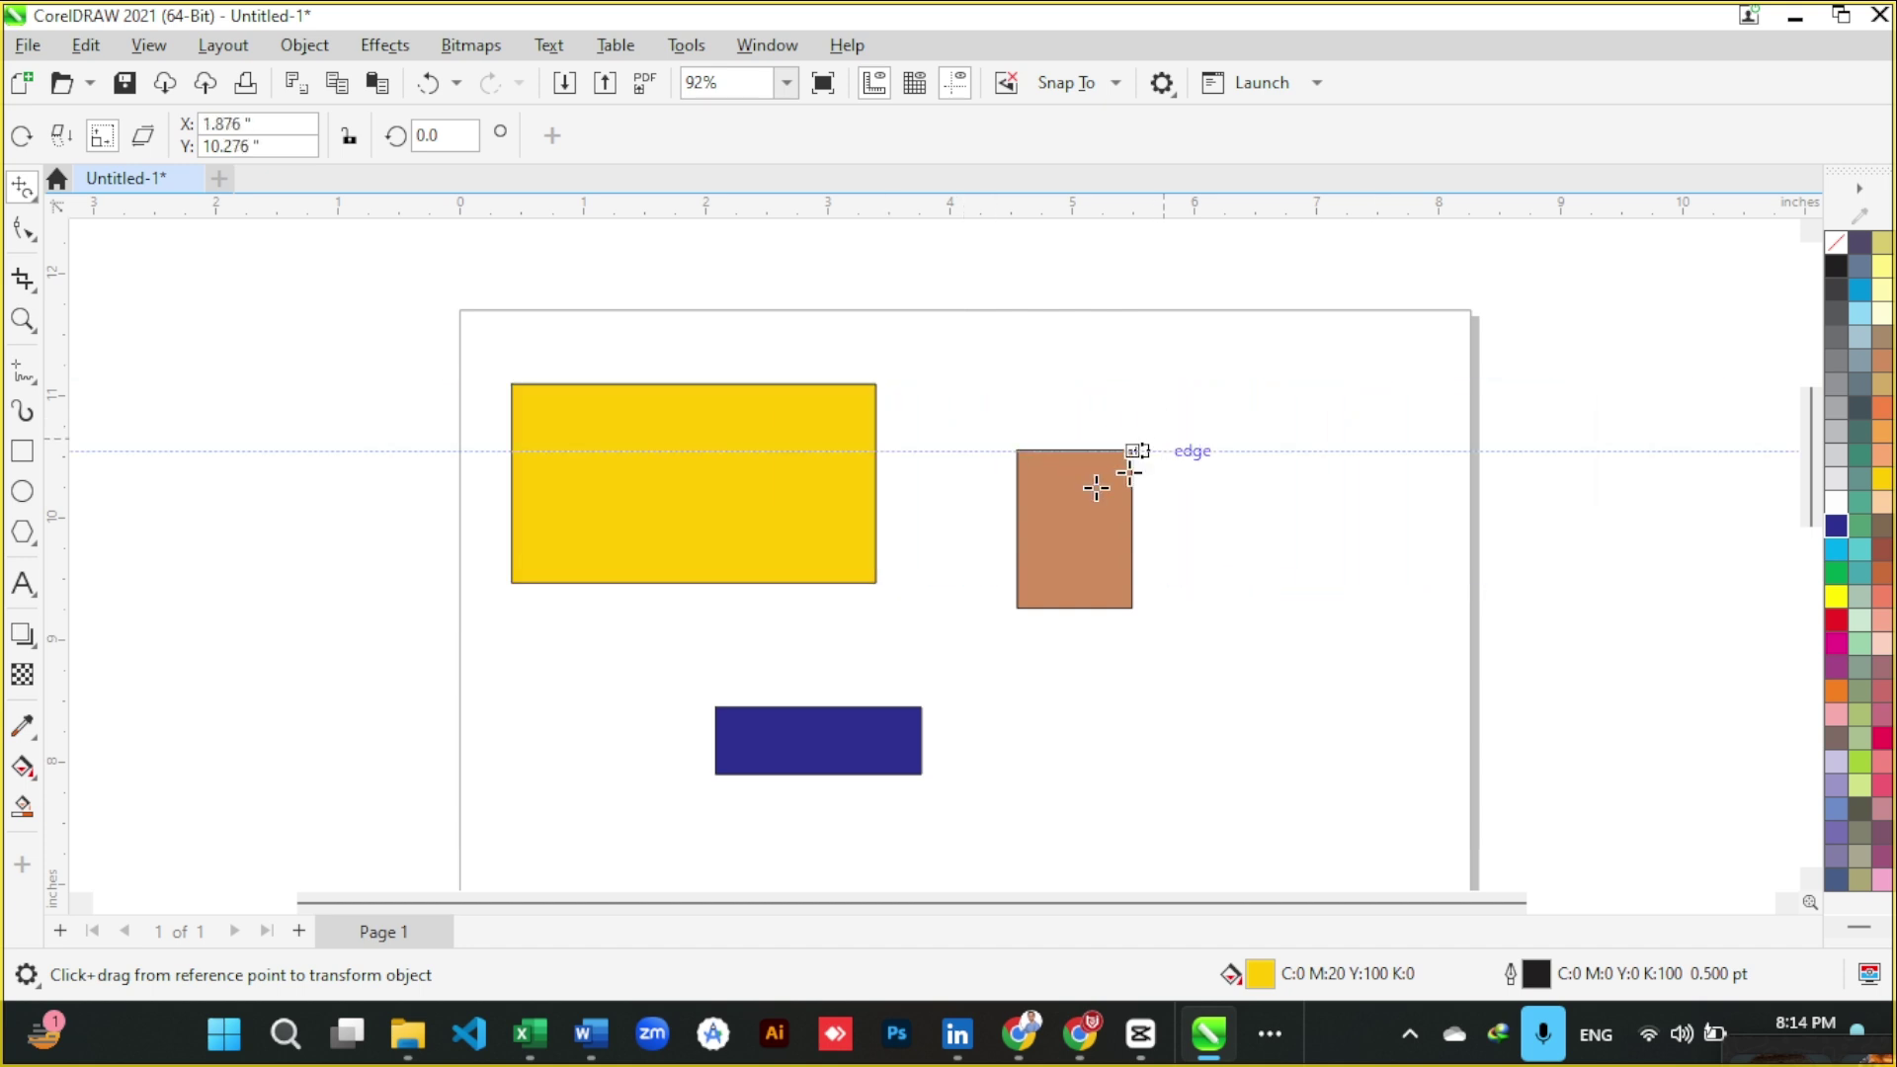
pyautogui.moveTo(1057, 529); pyautogui.dragTo(1146, 533)
# - Freely scale the blue rectangle to about 3.34 by 1.15 inches and enlarge the brown rectangle into a near square
pyautogui.click(910, 762)
pyautogui.moveTo(846, 750); pyautogui.dragTo(898, 682)
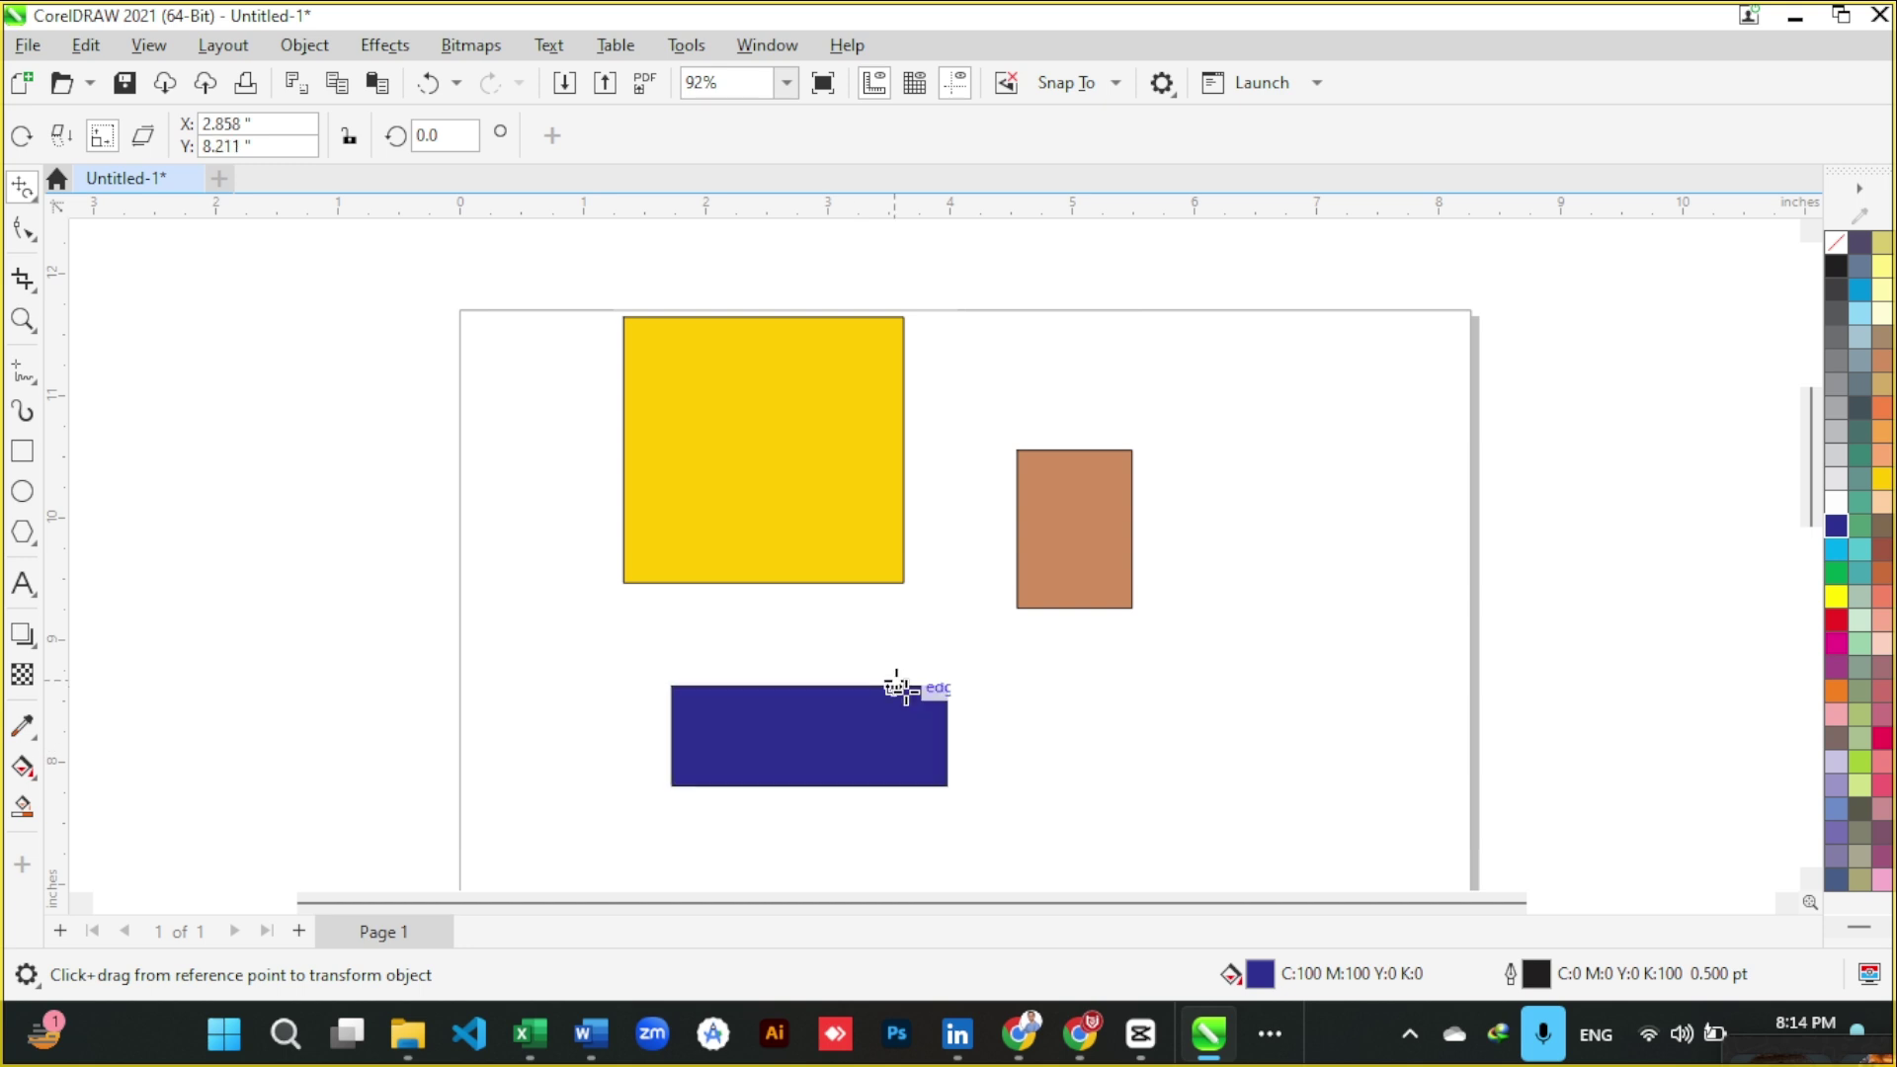
pyautogui.moveTo(1120, 603); pyautogui.dragTo(1067, 619)
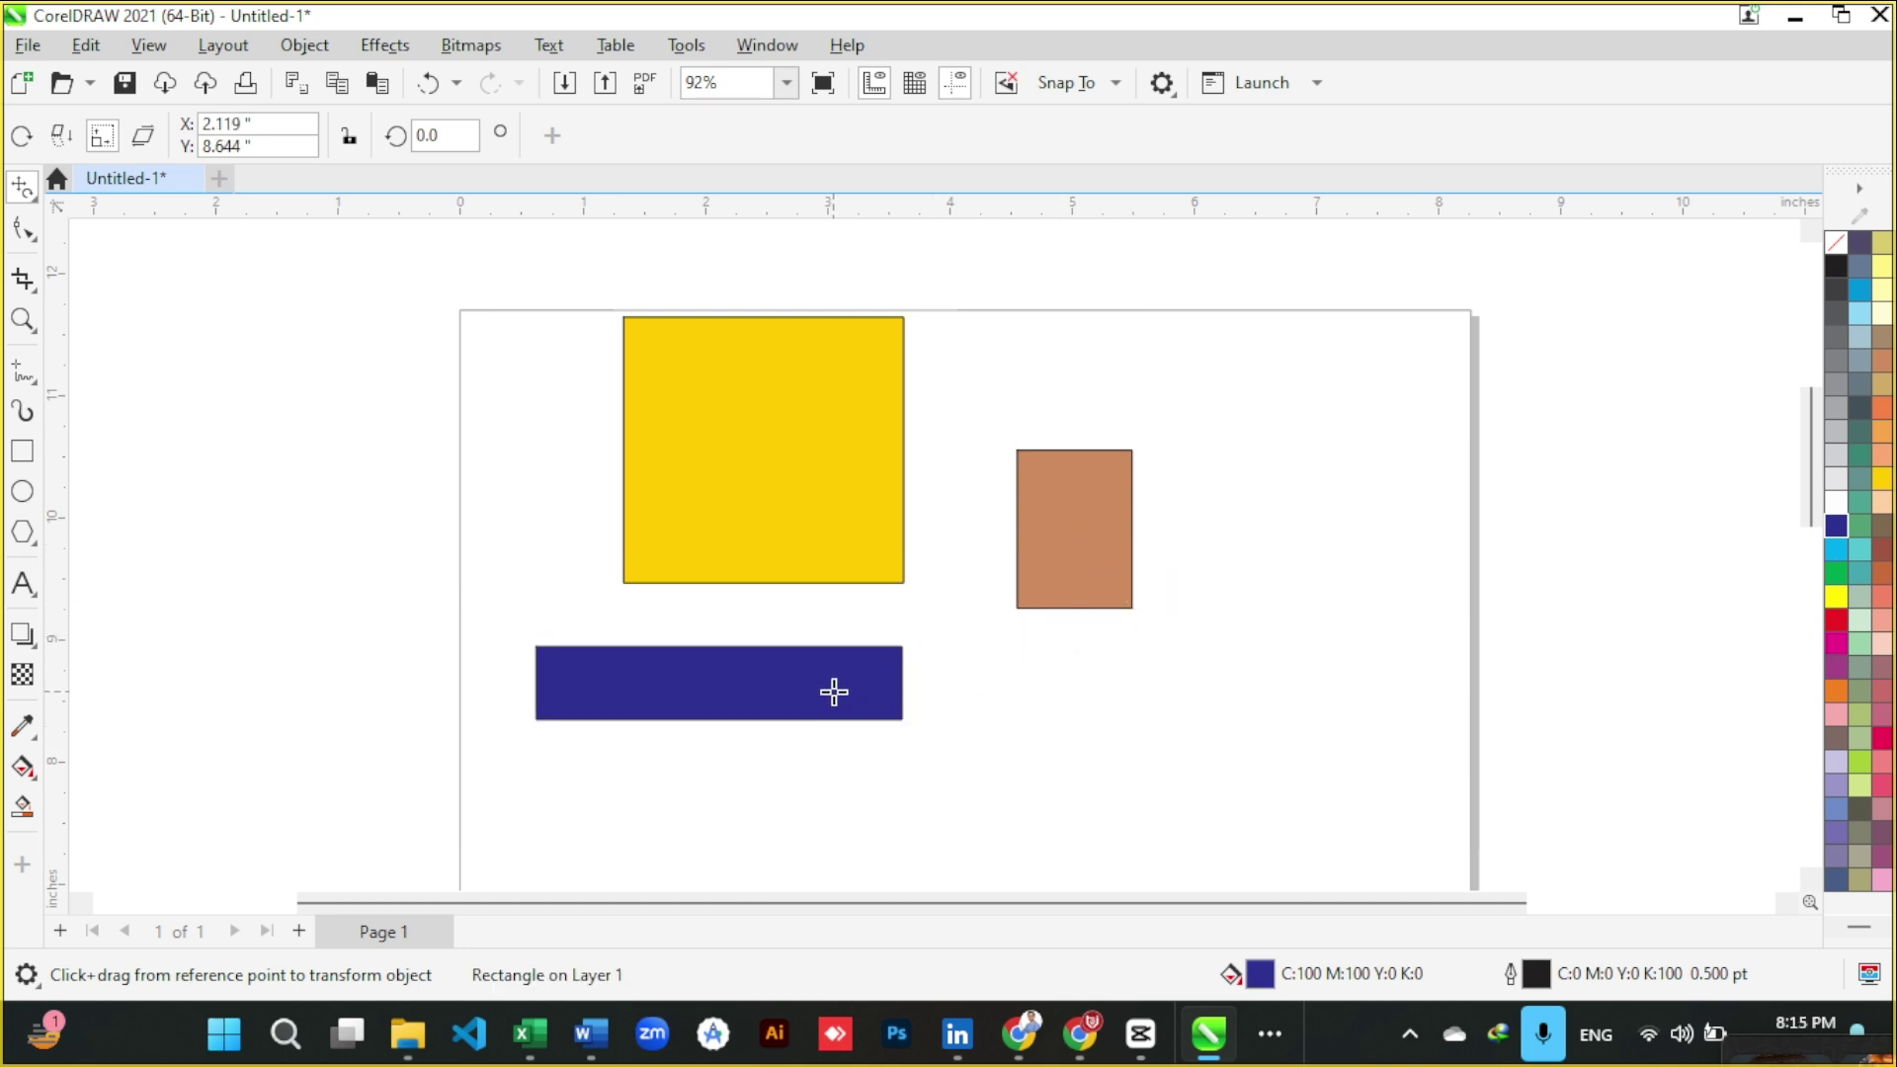
pyautogui.moveTo(834, 691); pyautogui.dragTo(858, 563)
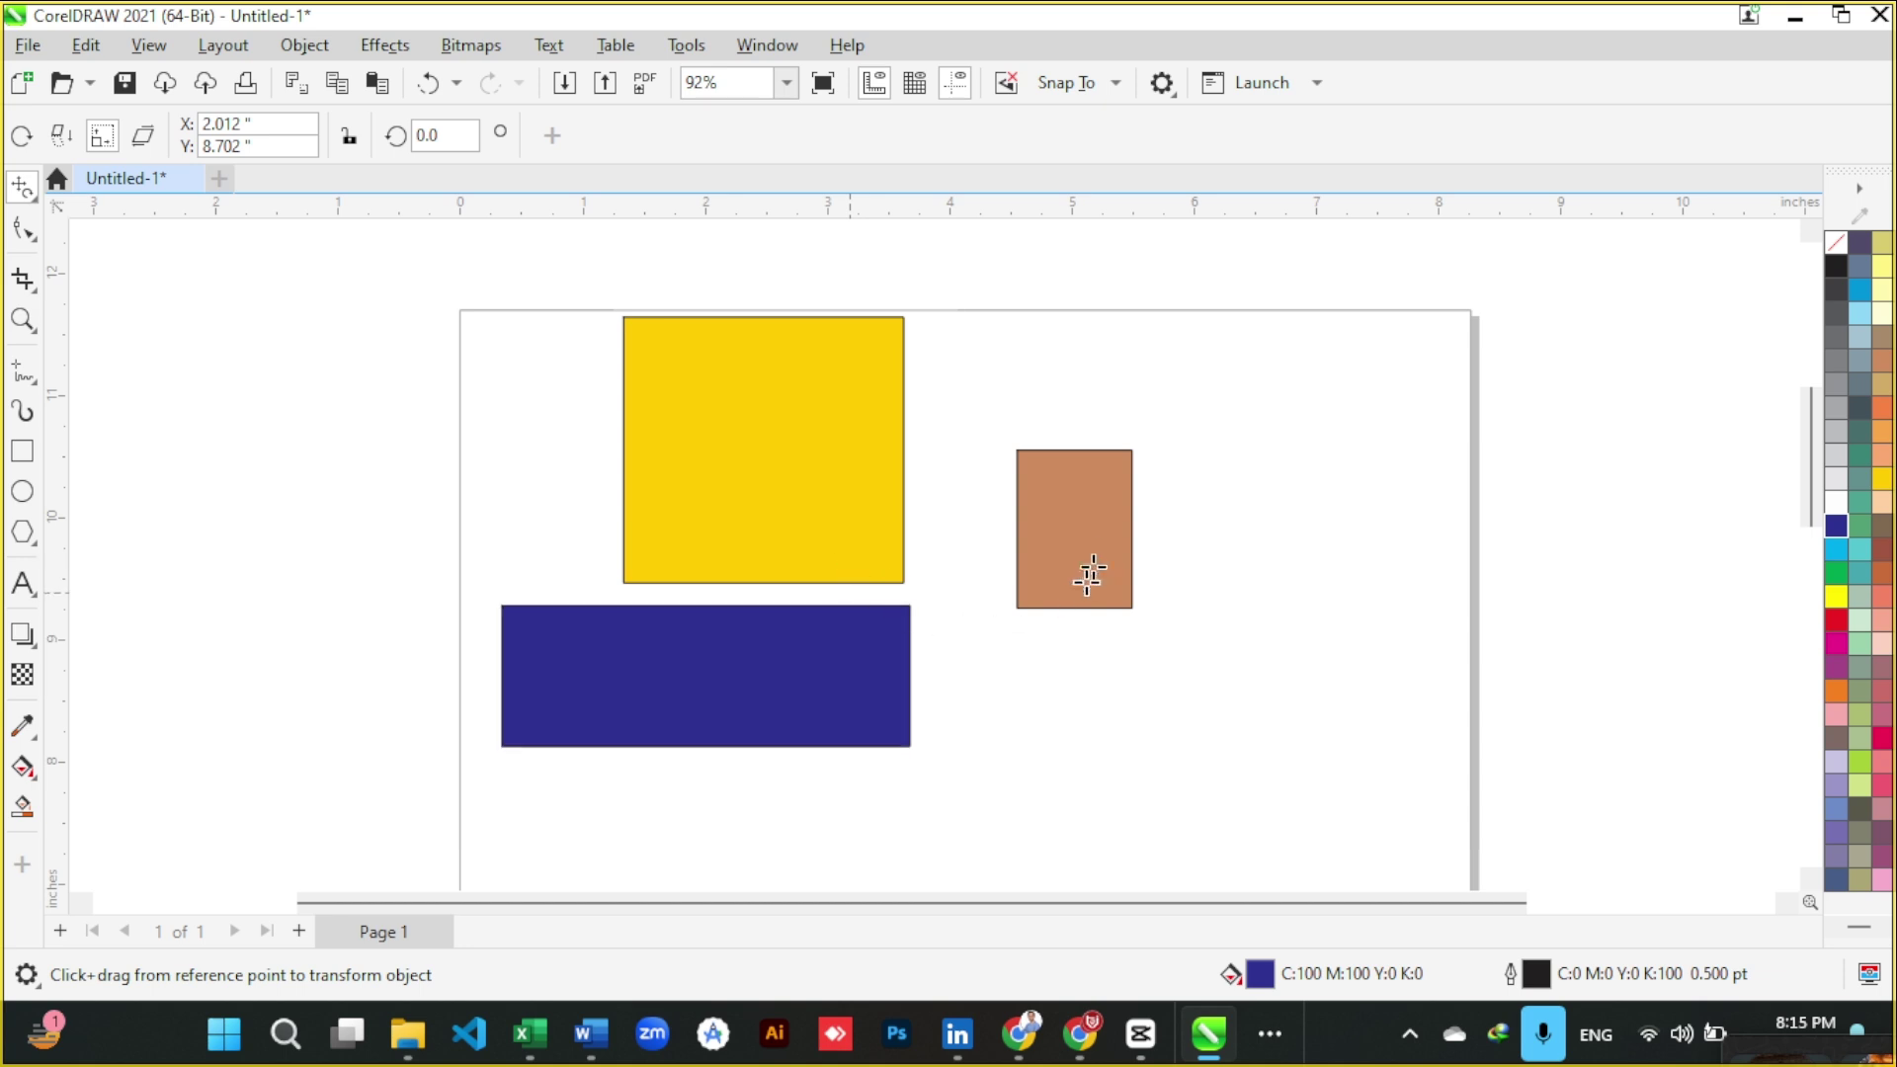
pyautogui.click(1101, 542)
pyautogui.moveTo(1073, 526); pyautogui.dragTo(1221, 526)
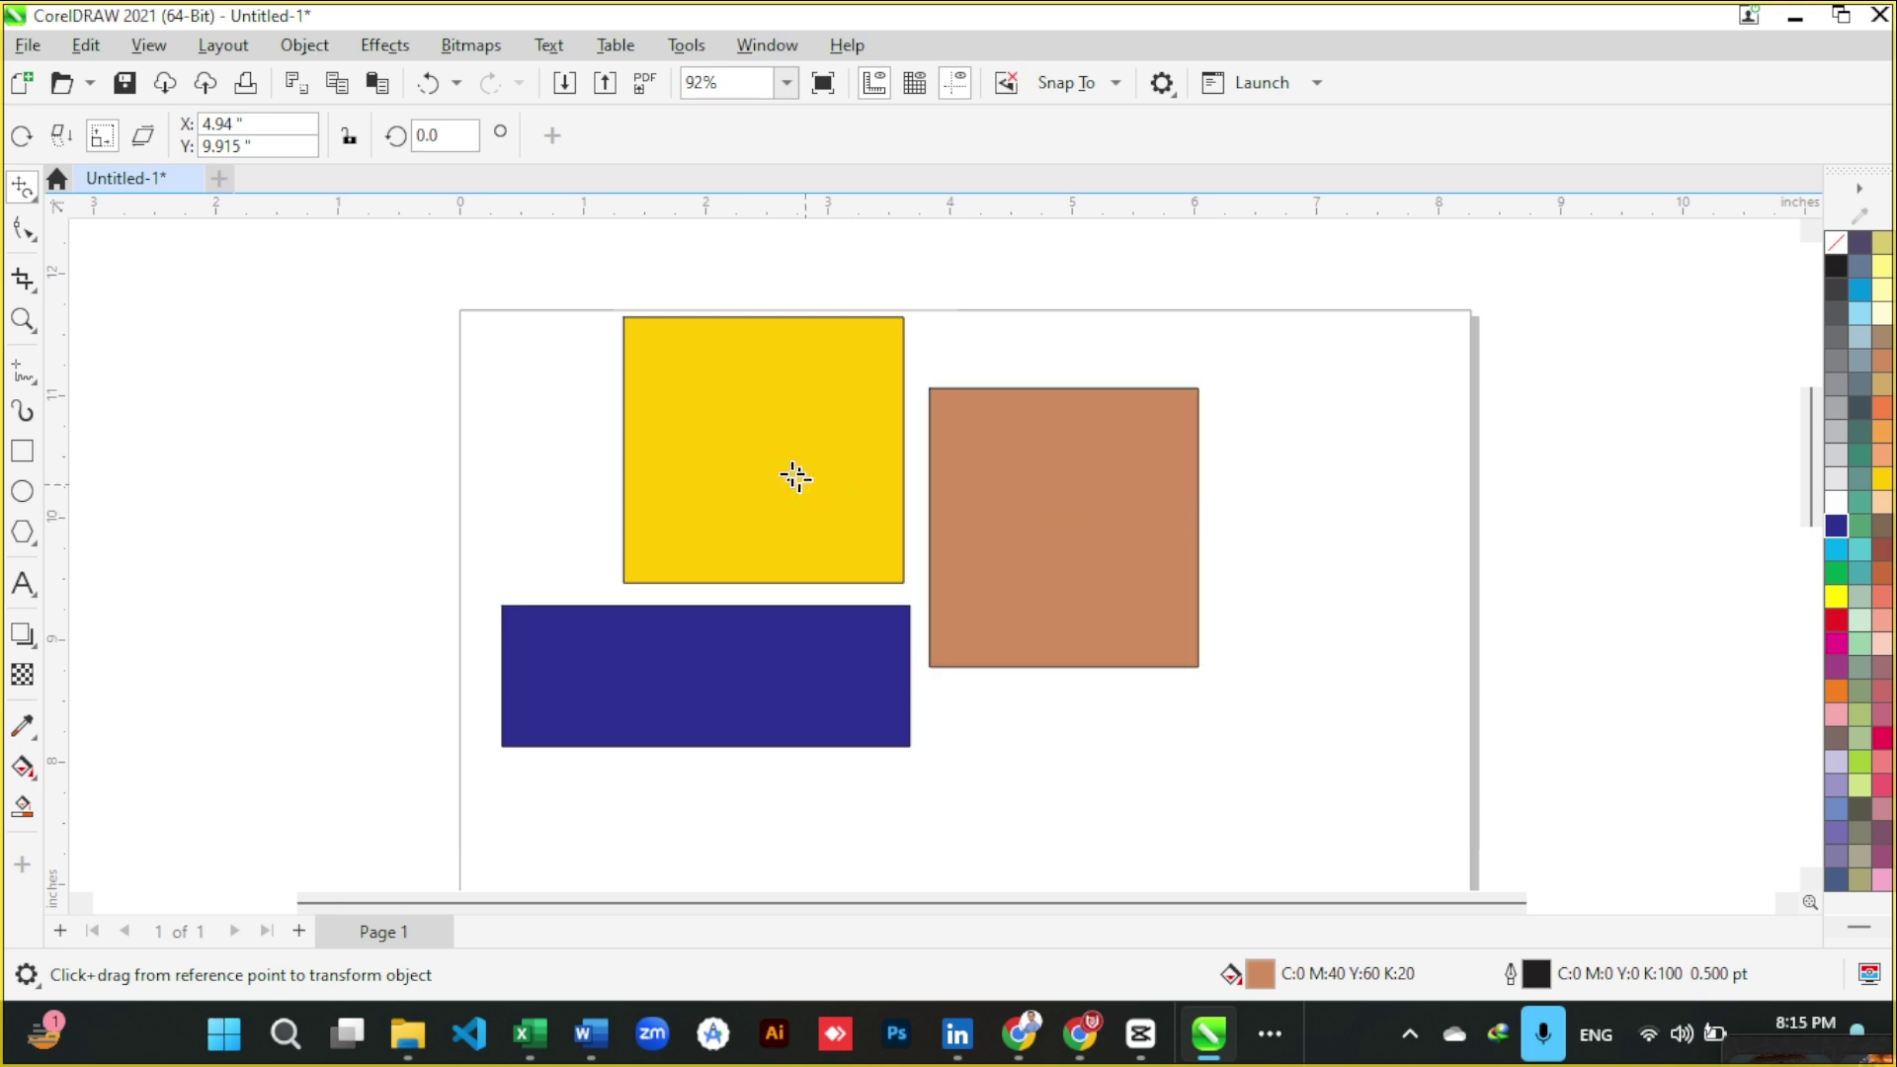
# - Freely scale the yellow rectangle to about 2.38 by 1.94 inches and leave the Free Transform tool
pyautogui.scroll(2, 753, 370)
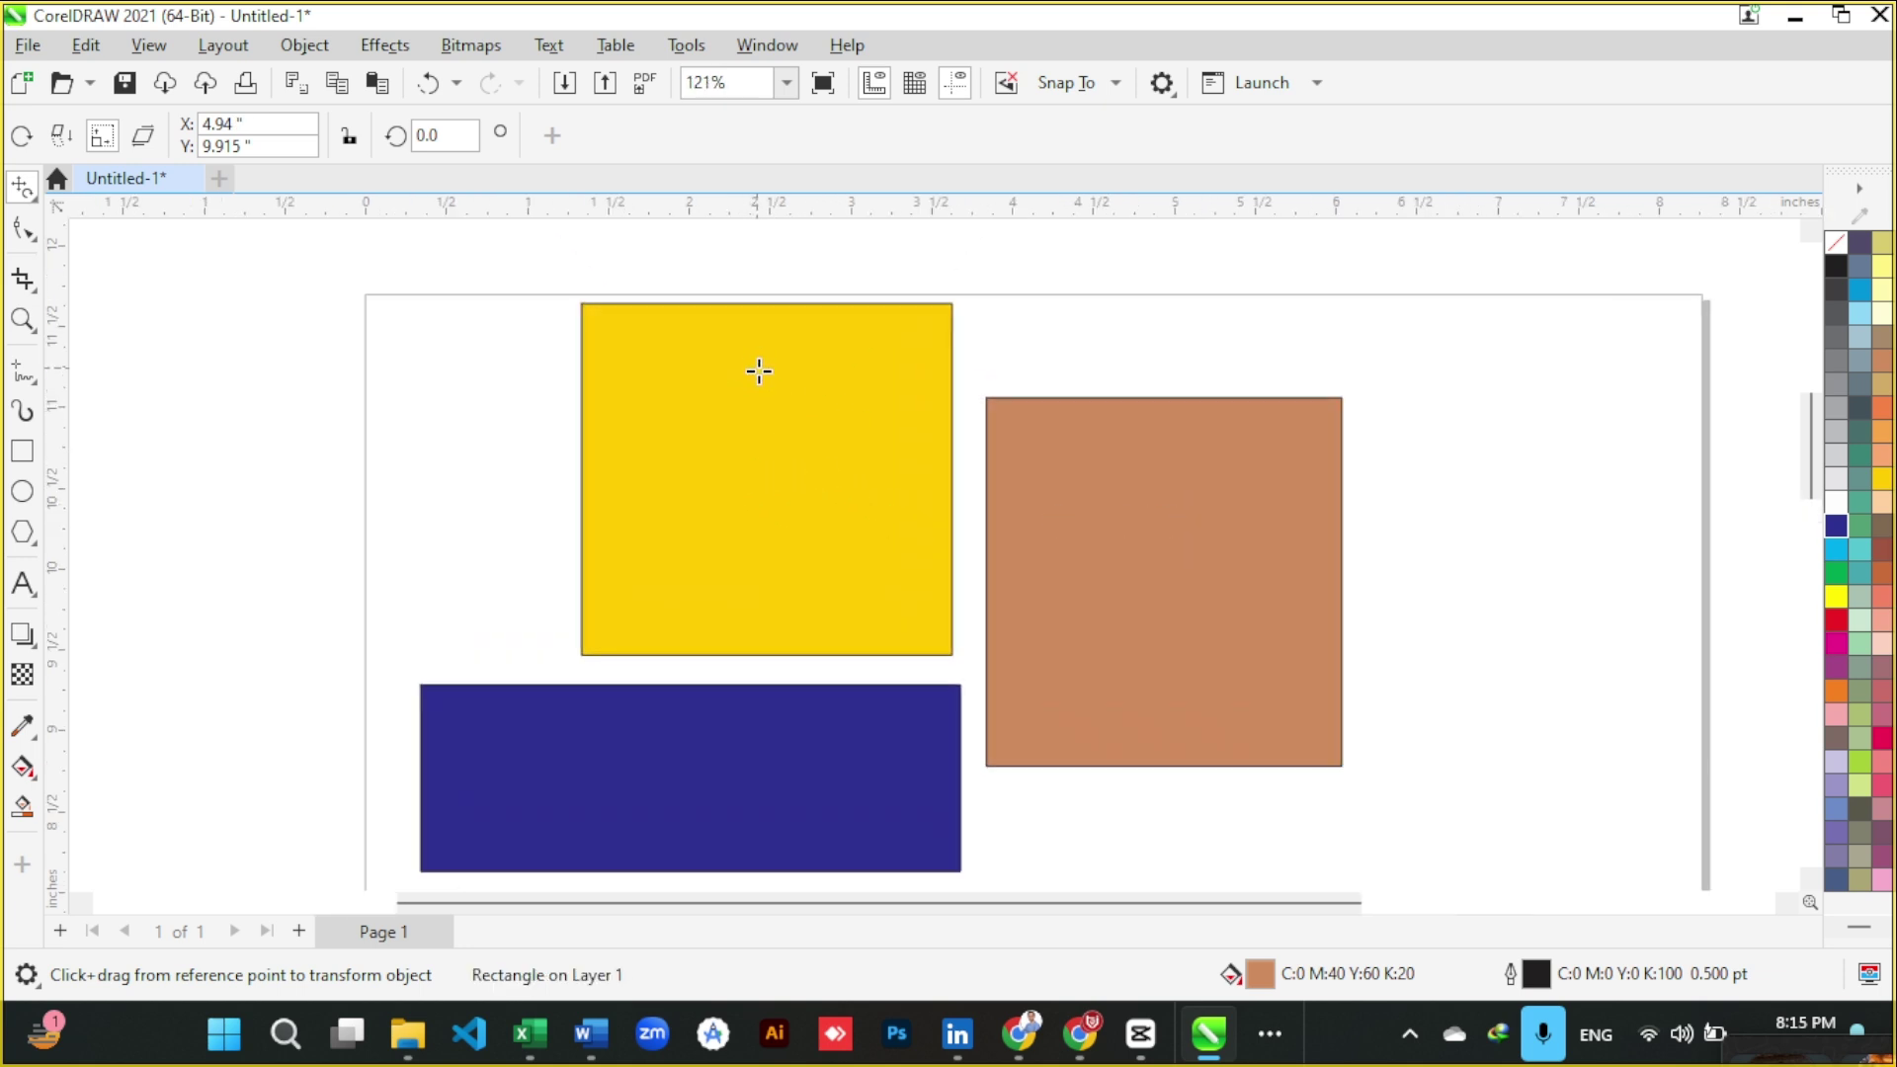
pyautogui.click(767, 427)
pyautogui.moveTo(766, 464); pyautogui.dragTo(716, 494)
pyautogui.scroll(-3, 770, 480)
pyautogui.press('space')
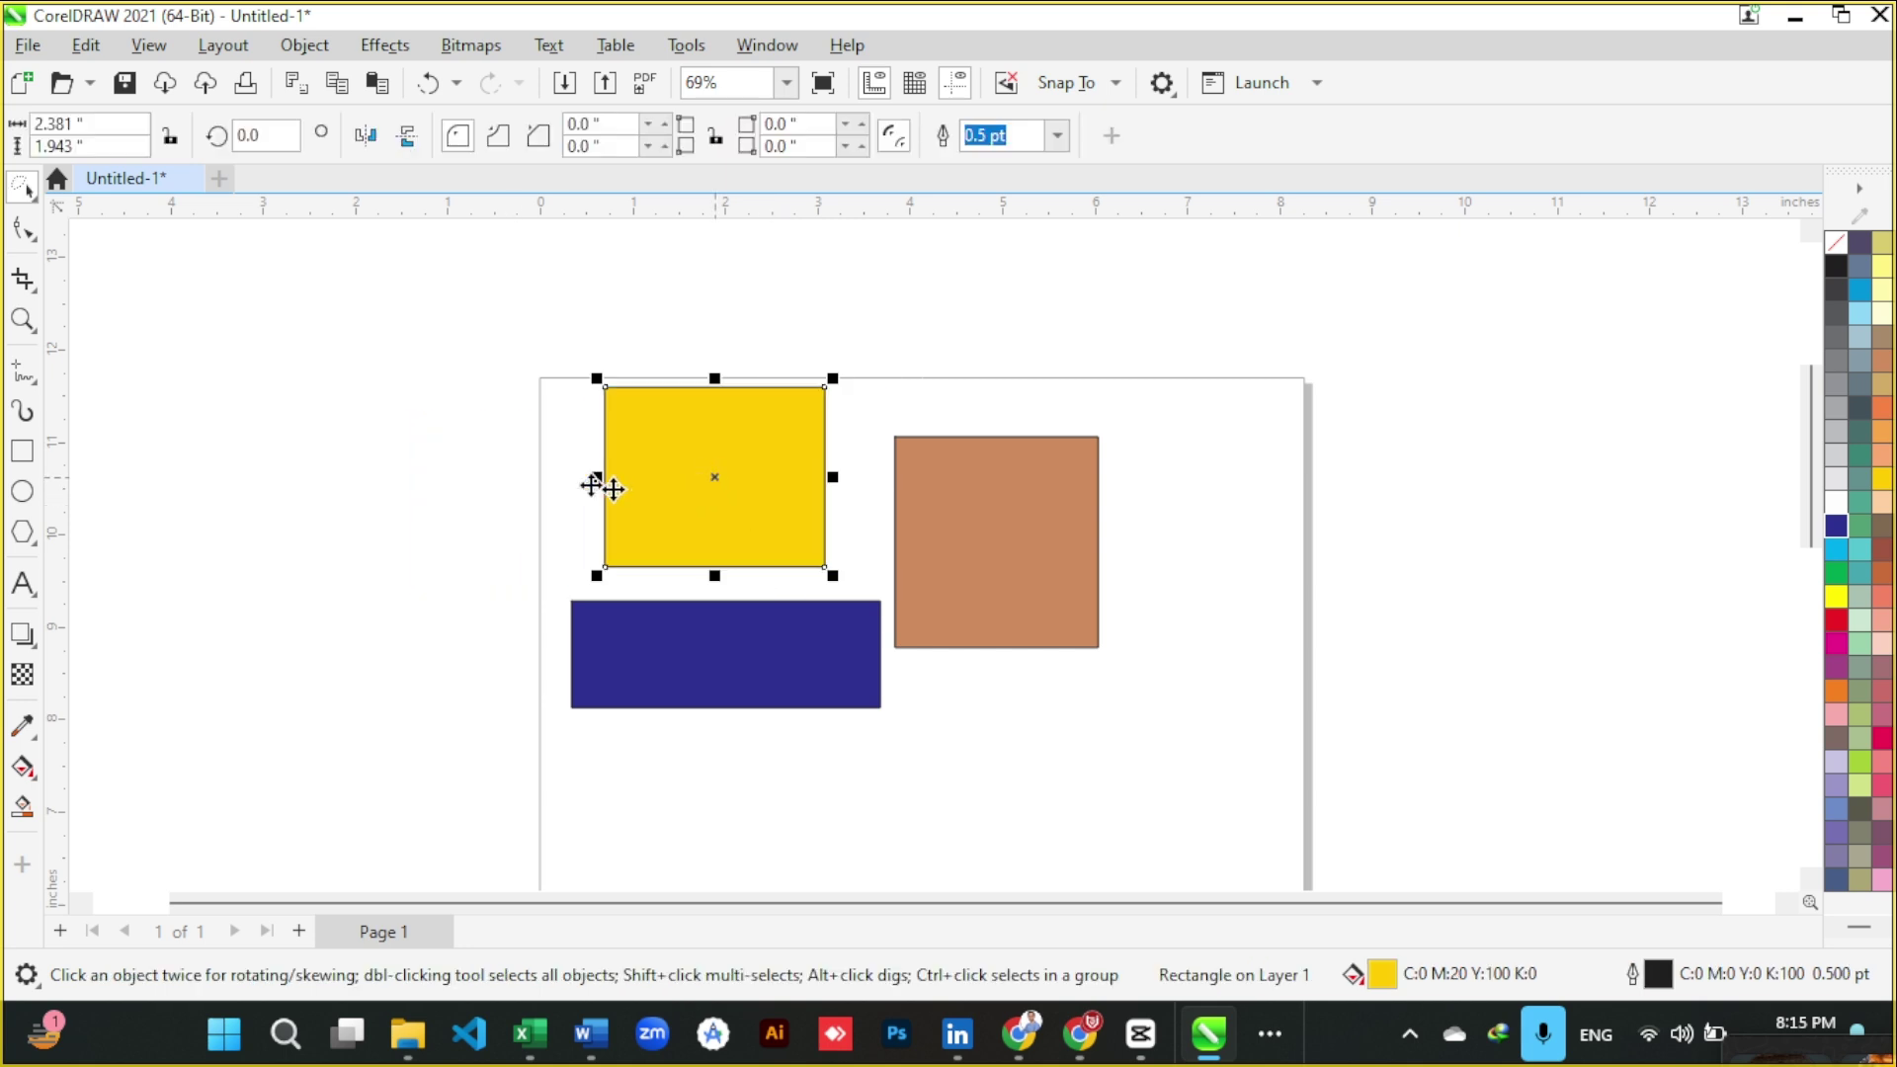
# - Switch to the Pick tool and move the blue and brown rectangles off the page onto the empty area at its left
pyautogui.click(32, 195)
pyautogui.click(113, 198)
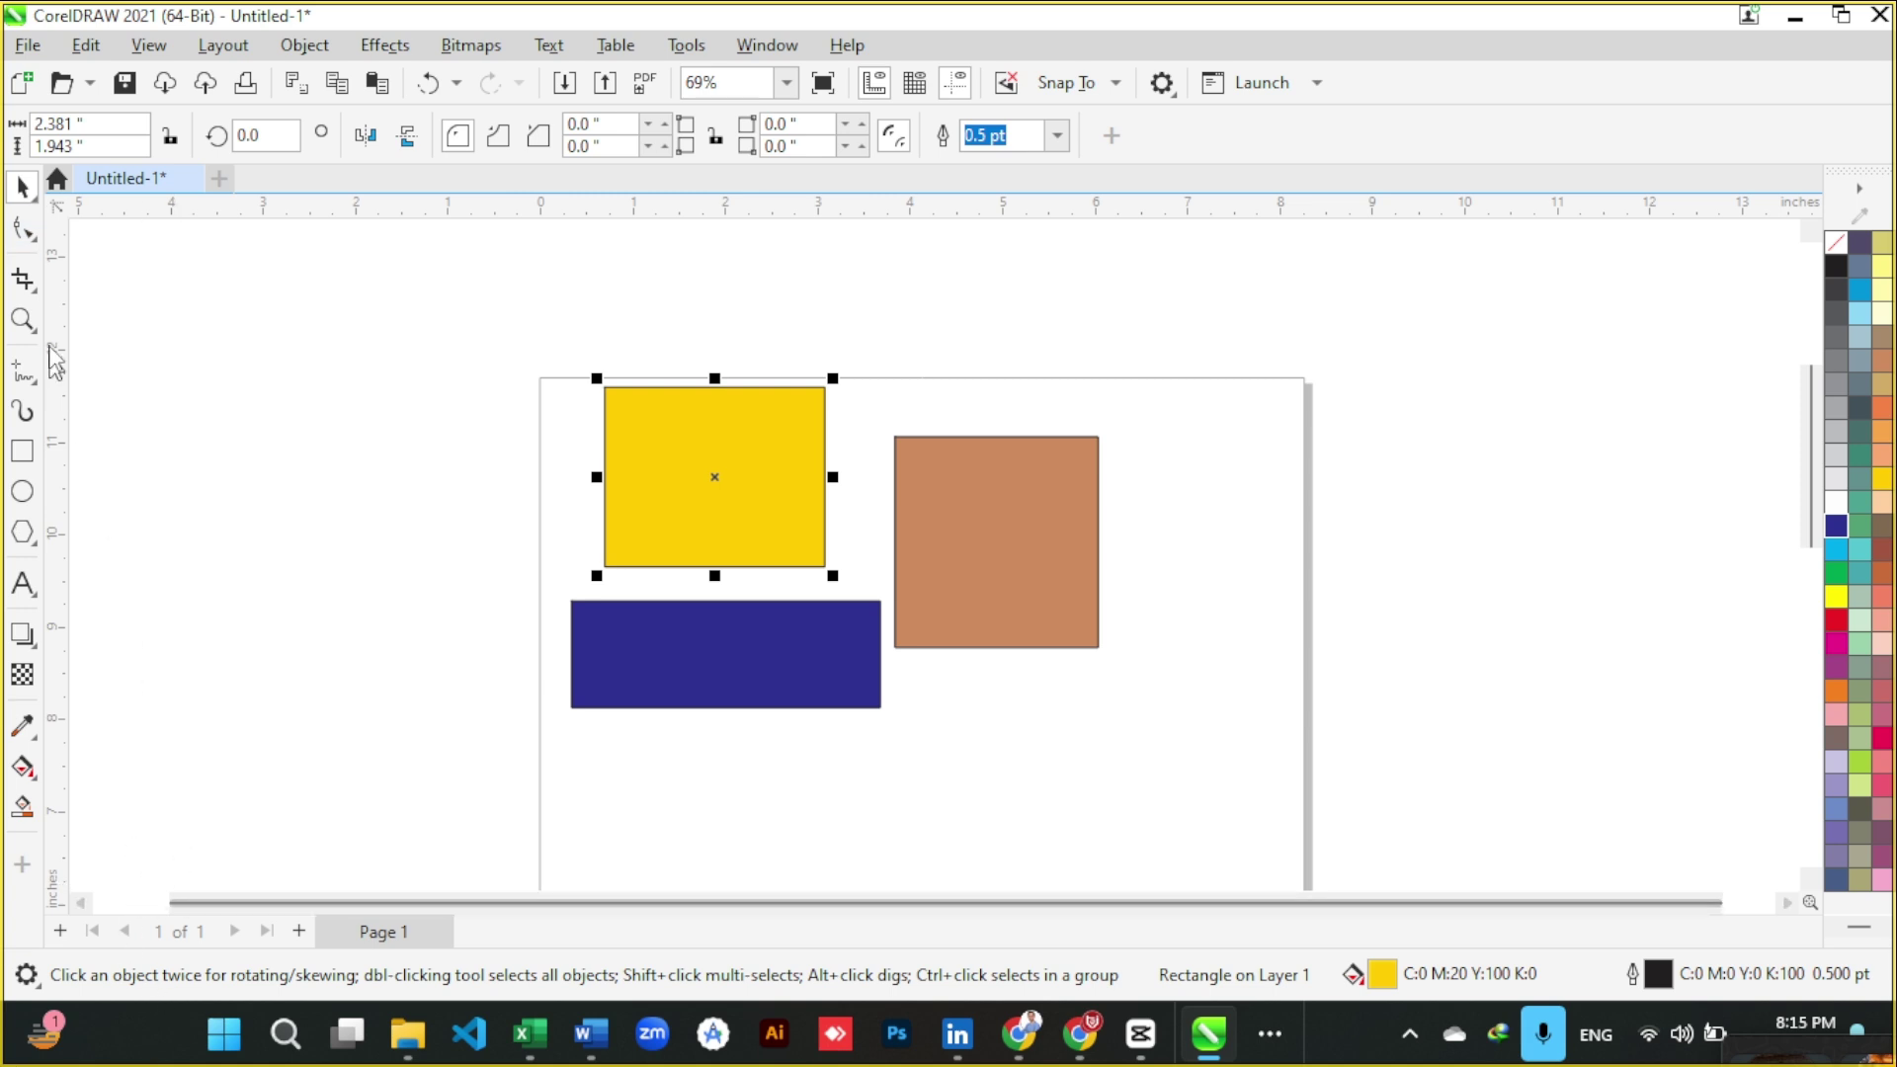
pyautogui.click(37, 243)
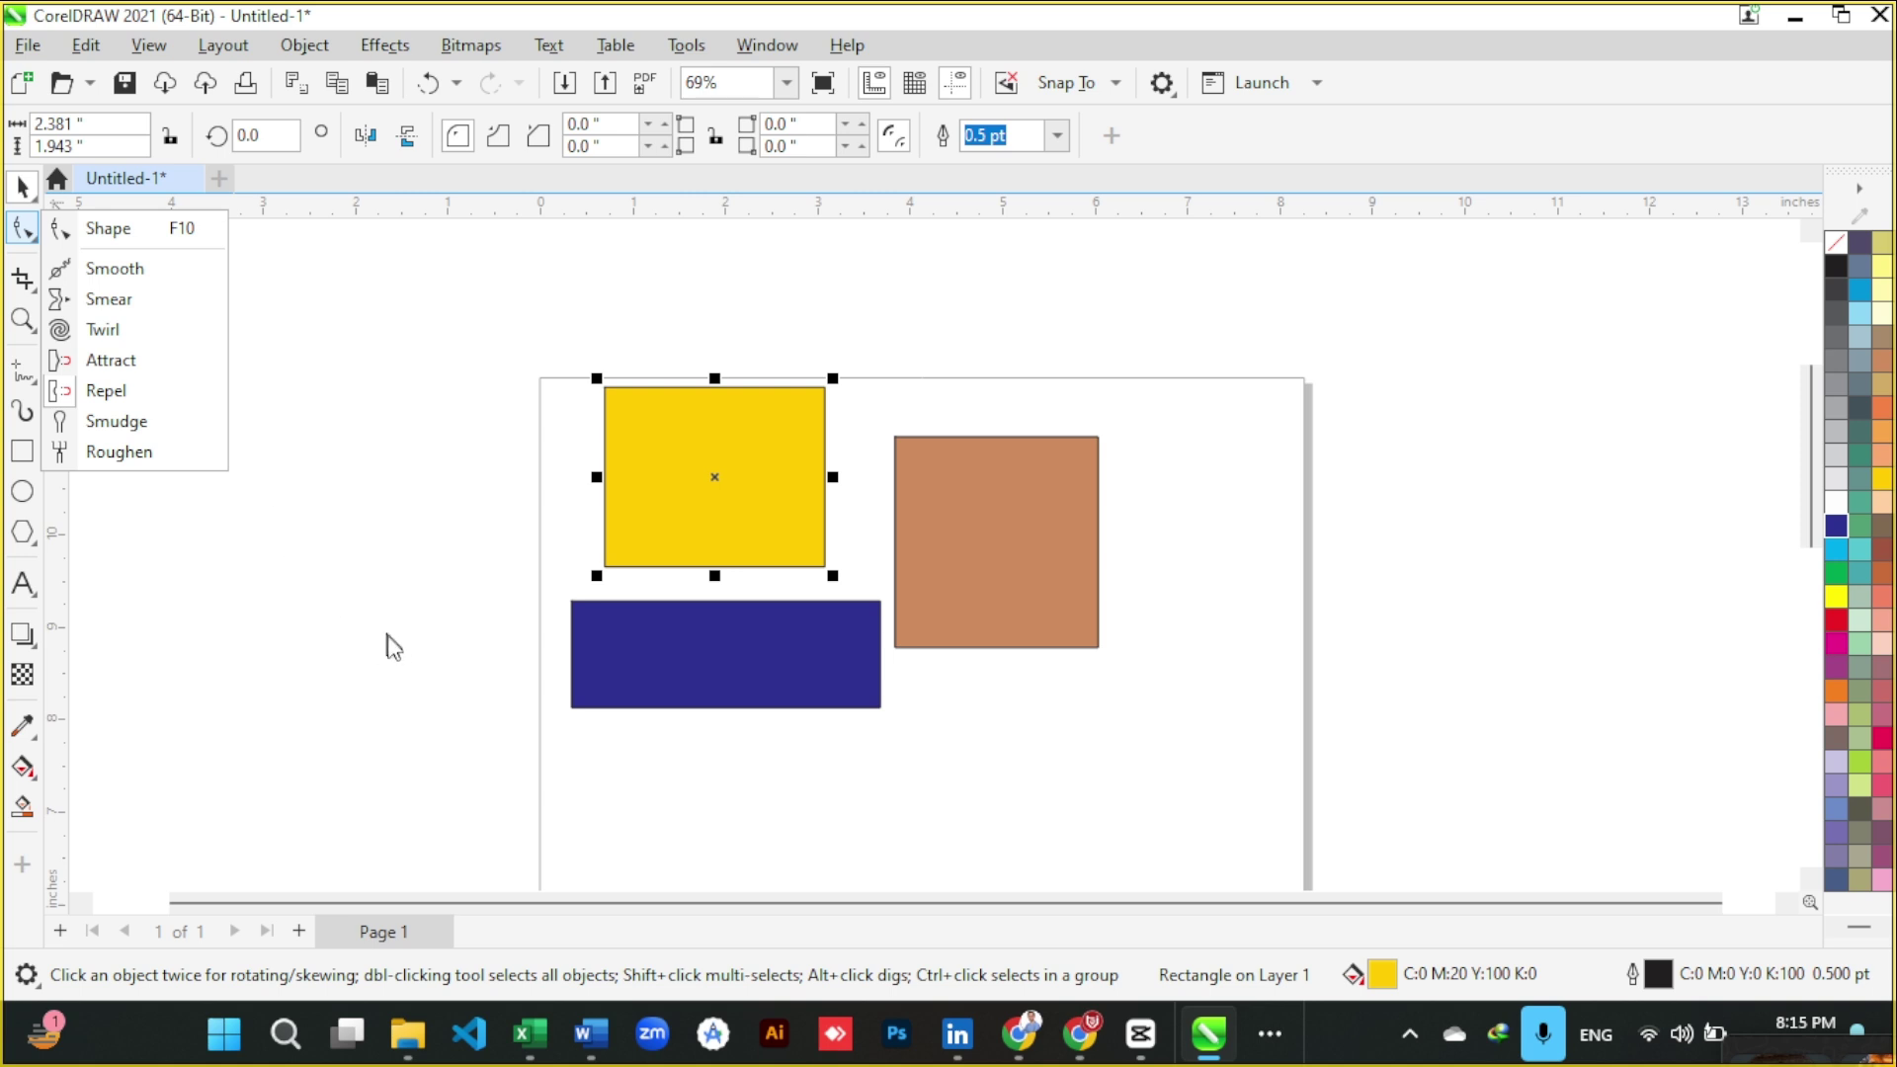
pyautogui.moveTo(745, 654); pyautogui.dragTo(290, 685)
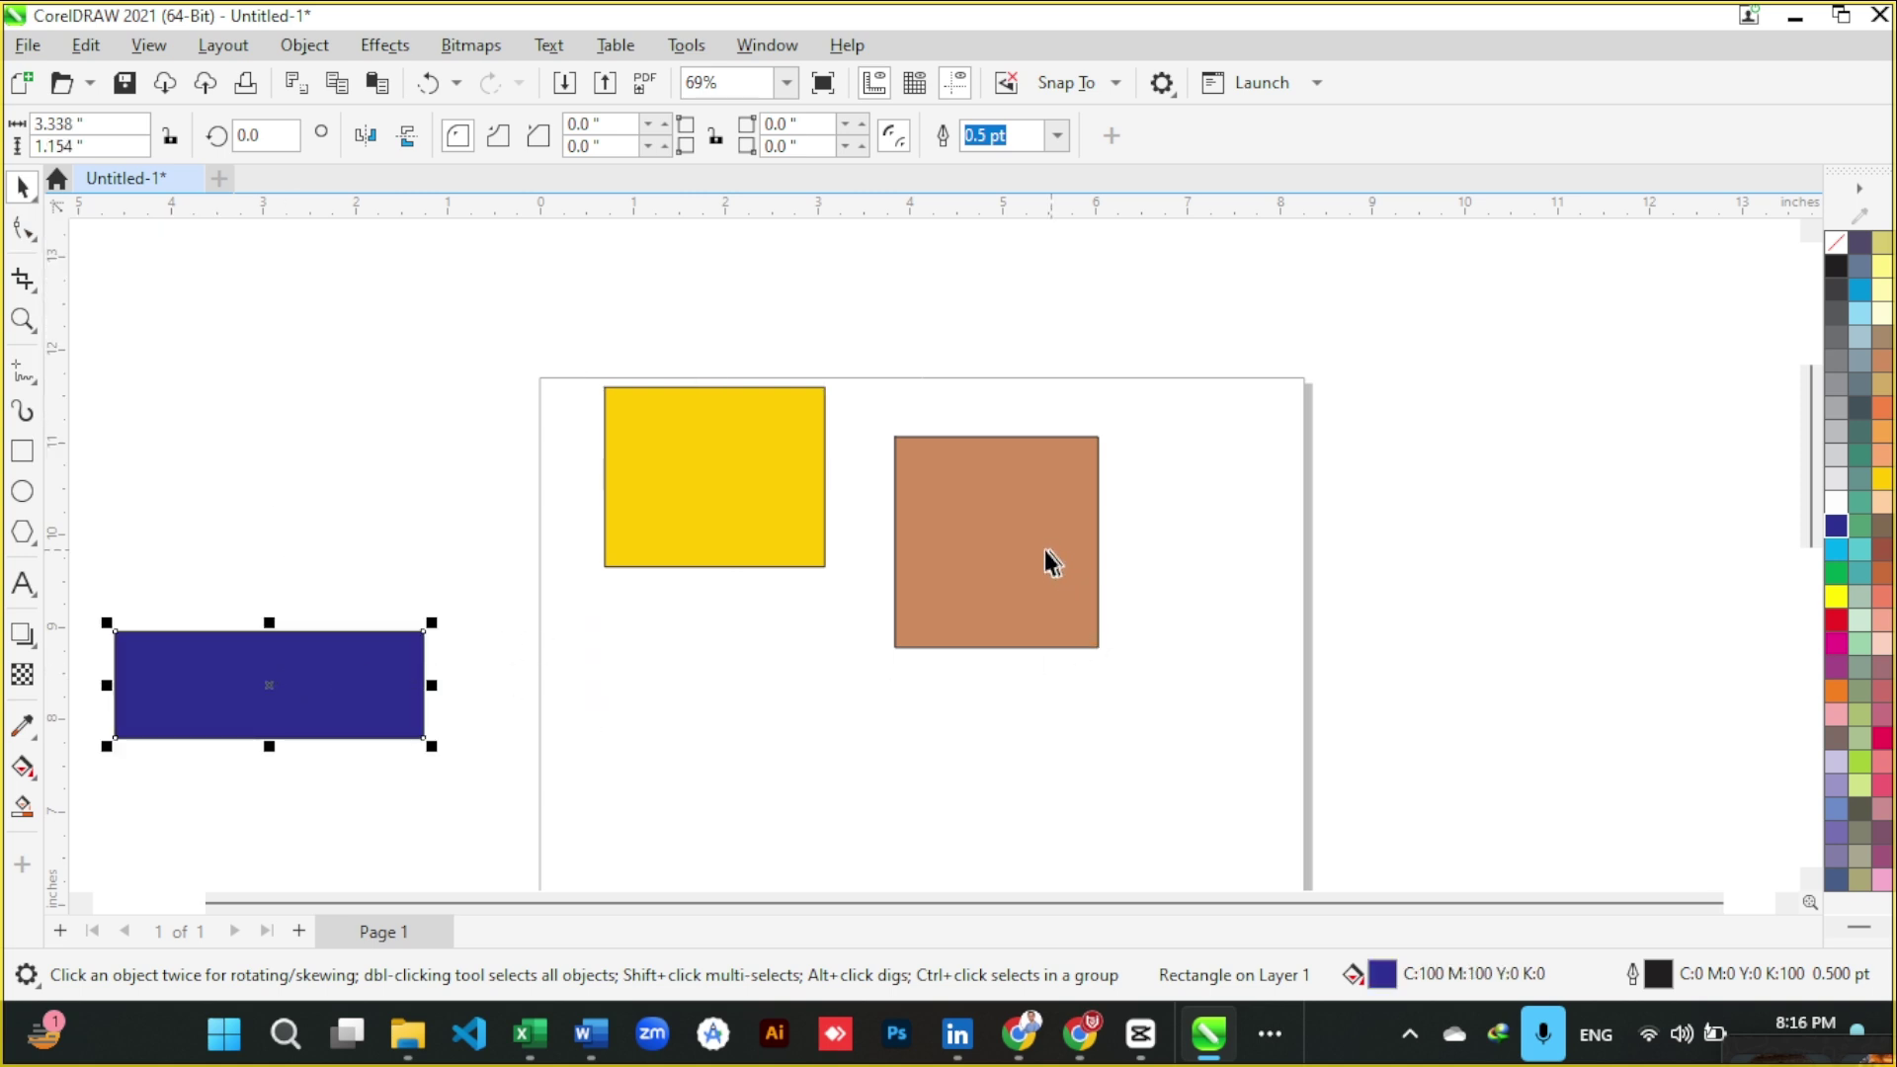
pyautogui.moveTo(994, 493); pyautogui.dragTo(260, 410)
# - Move the yellow rectangle to the middle of the page's upper part
pyautogui.moveTo(678, 502); pyautogui.dragTo(852, 545)
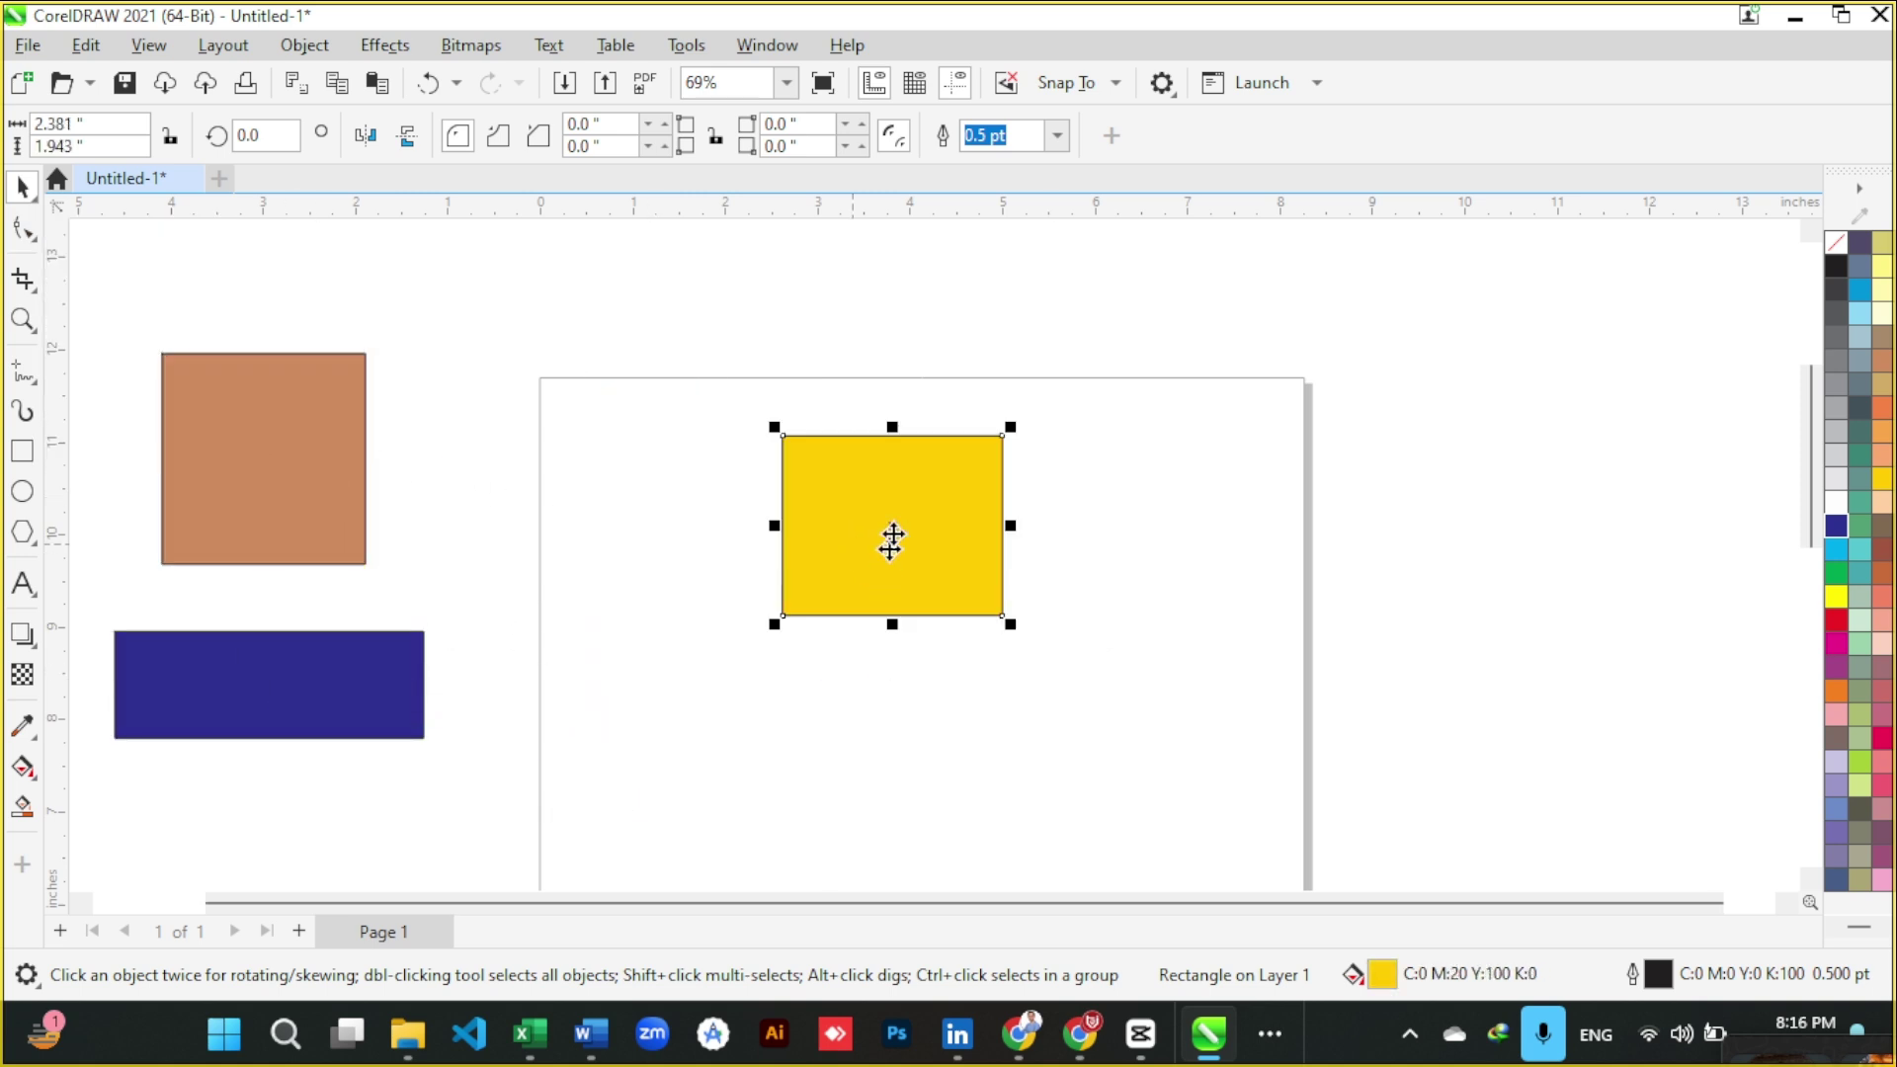
pyautogui.scroll(1, 894, 454)
pyautogui.scroll(2, 901, 458)
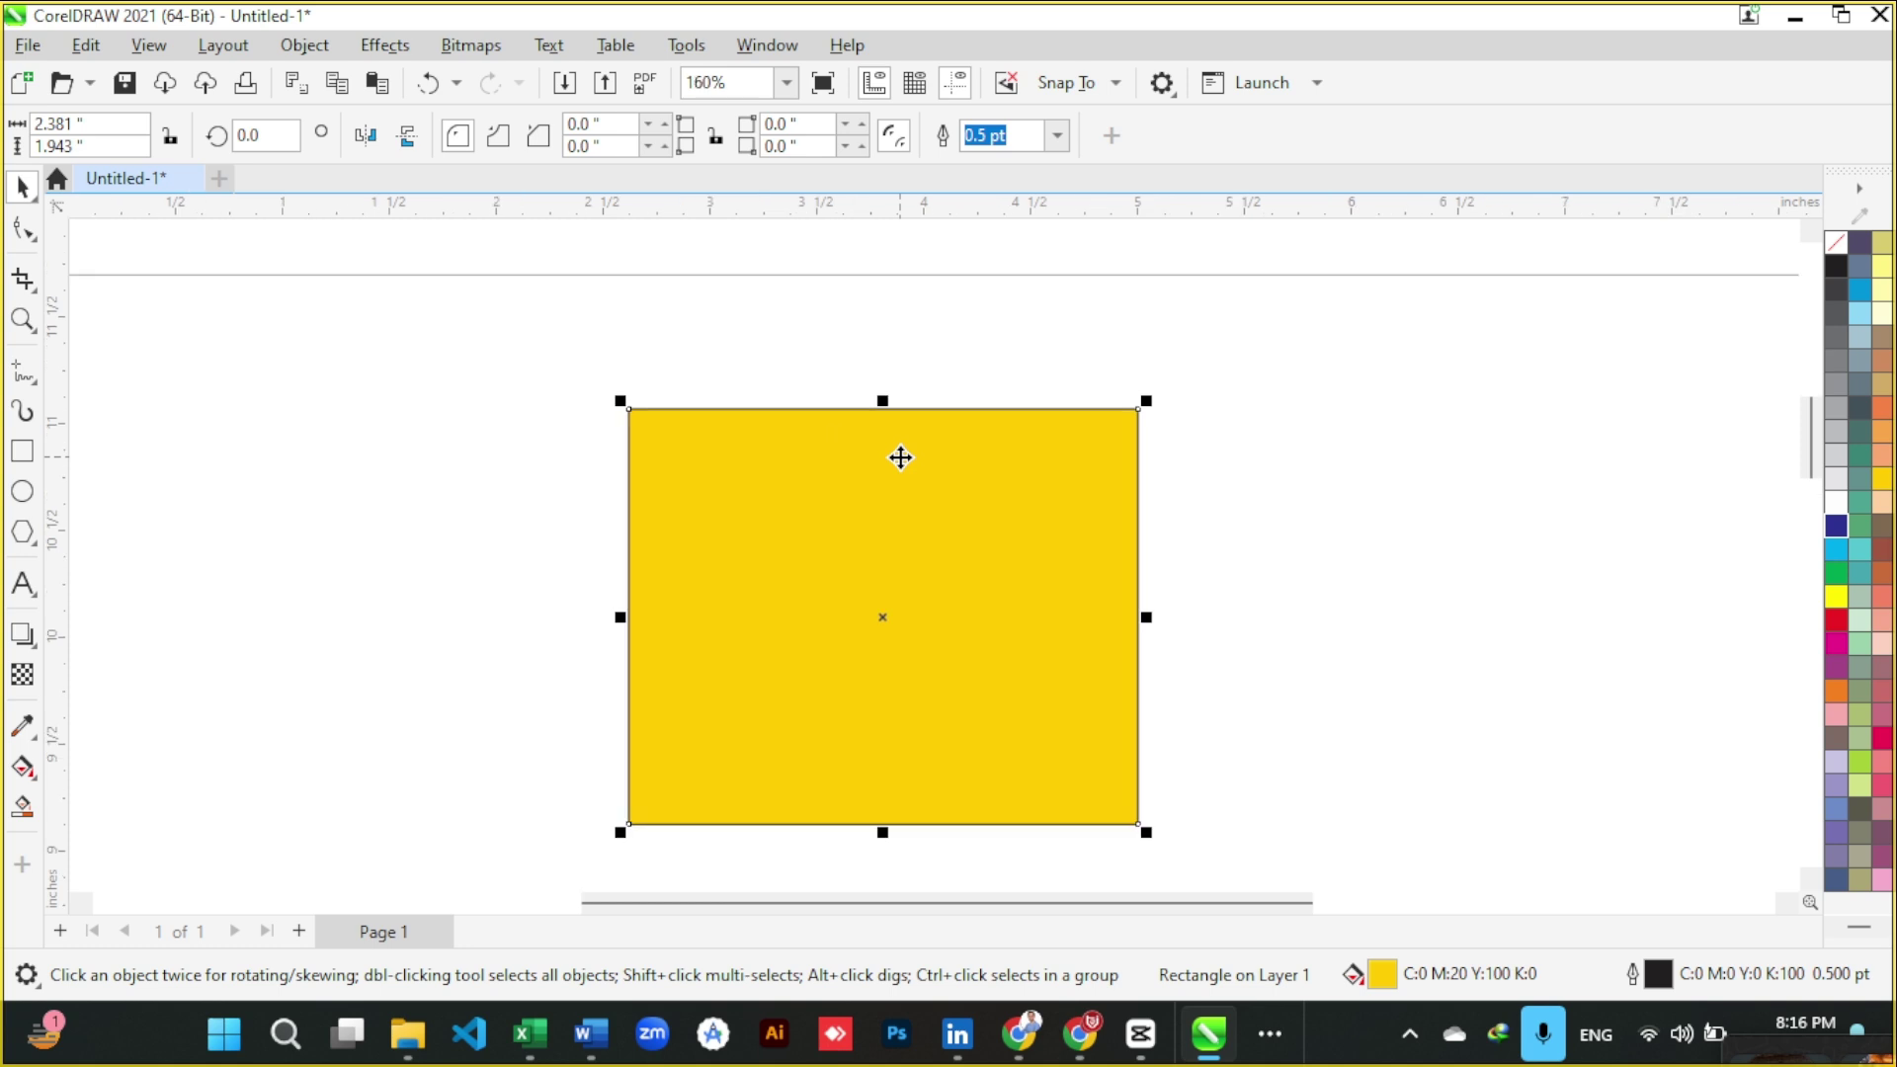
pyautogui.moveTo(868, 551); pyautogui.dragTo(898, 526)
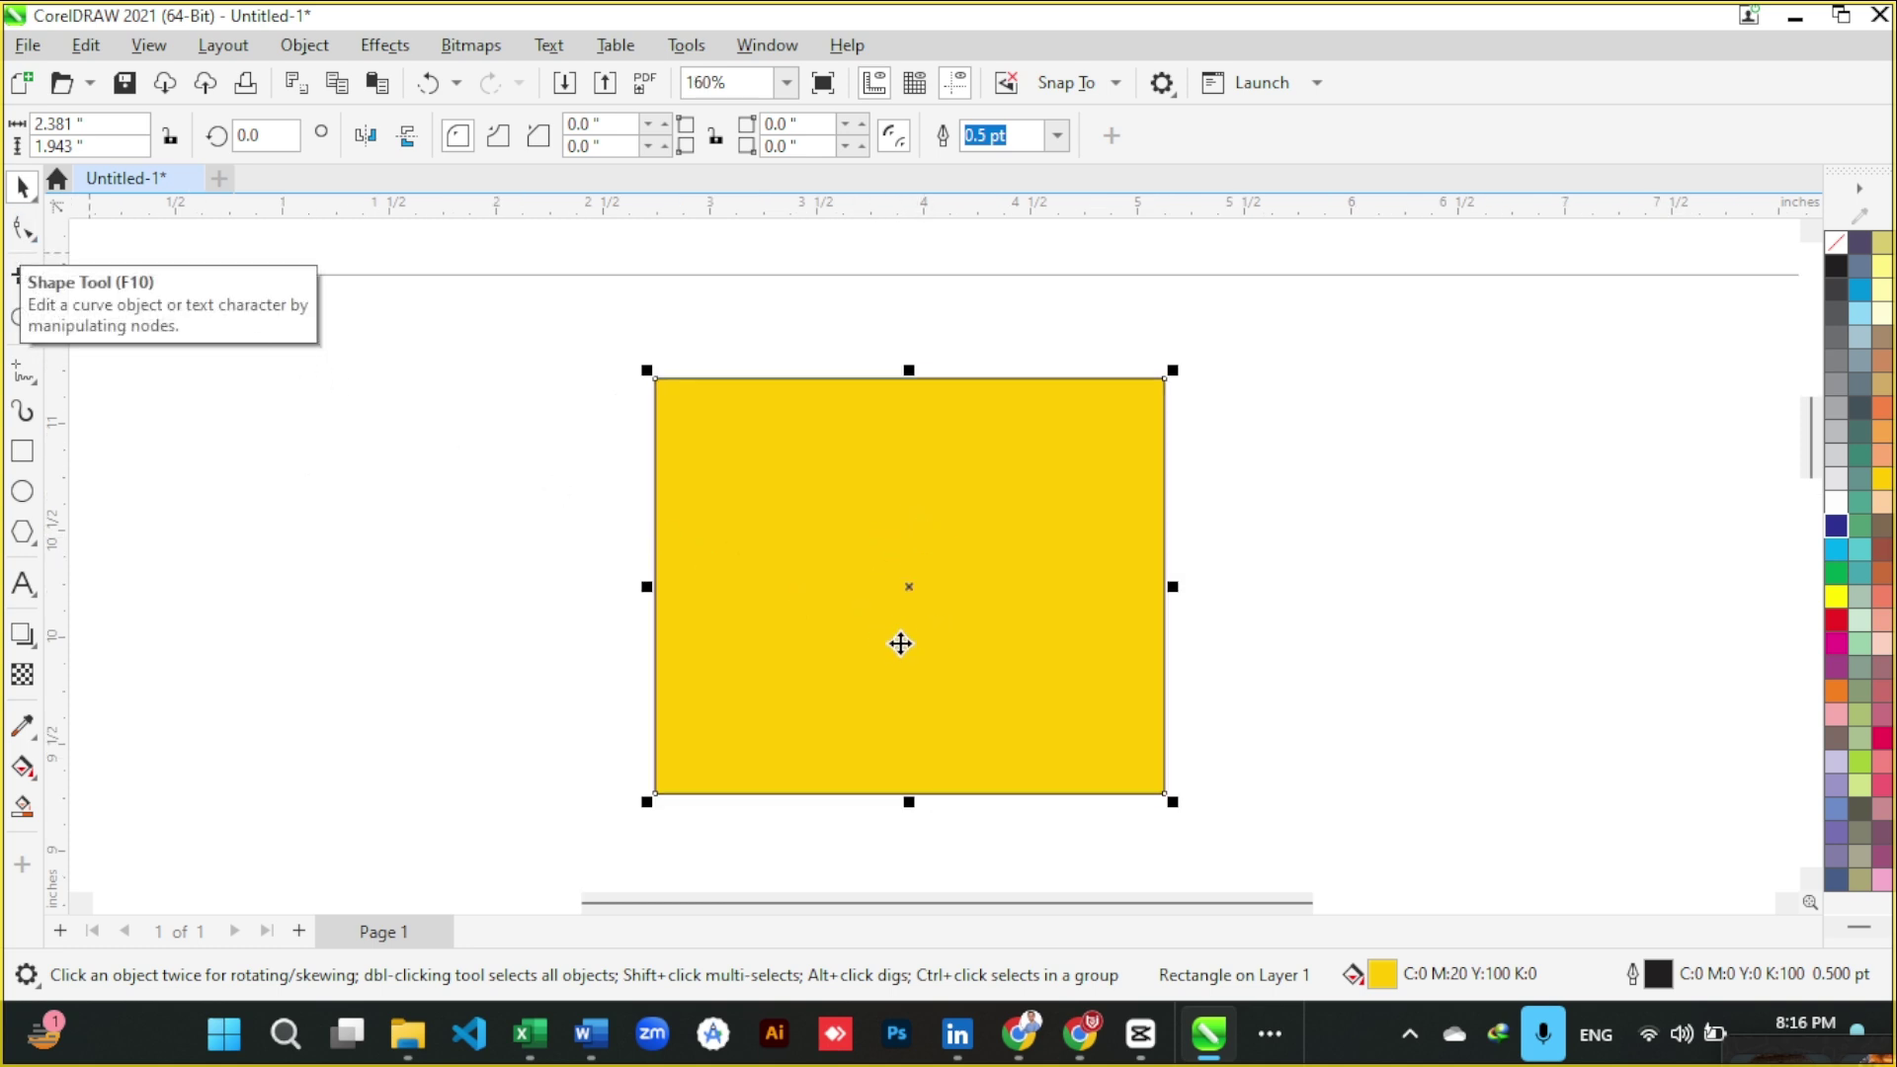
# - Try rounding the yellow rectangle's corners to about 0.54 inches with the Shape tool, undo it, and return to the Pick tool
pyautogui.moveTo(908, 702); pyautogui.dragTo(924, 686)
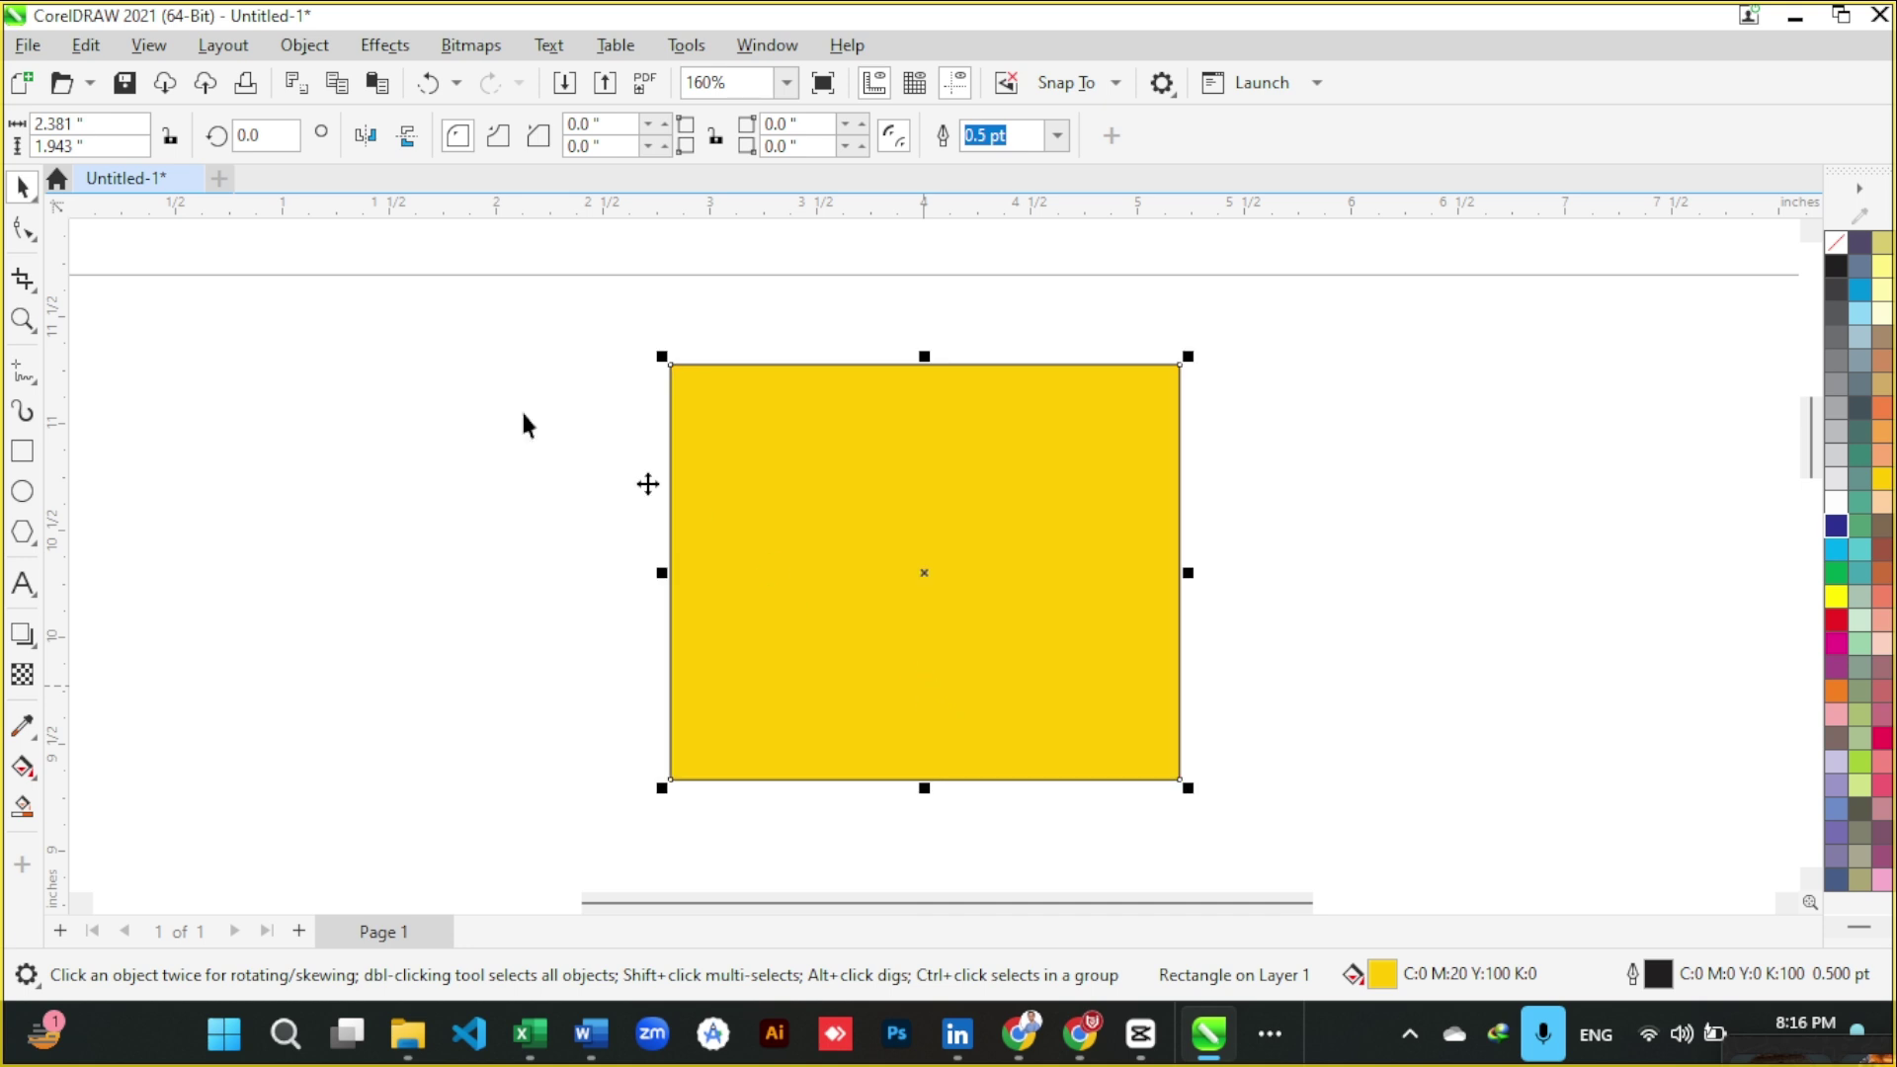
pyautogui.click(36, 237)
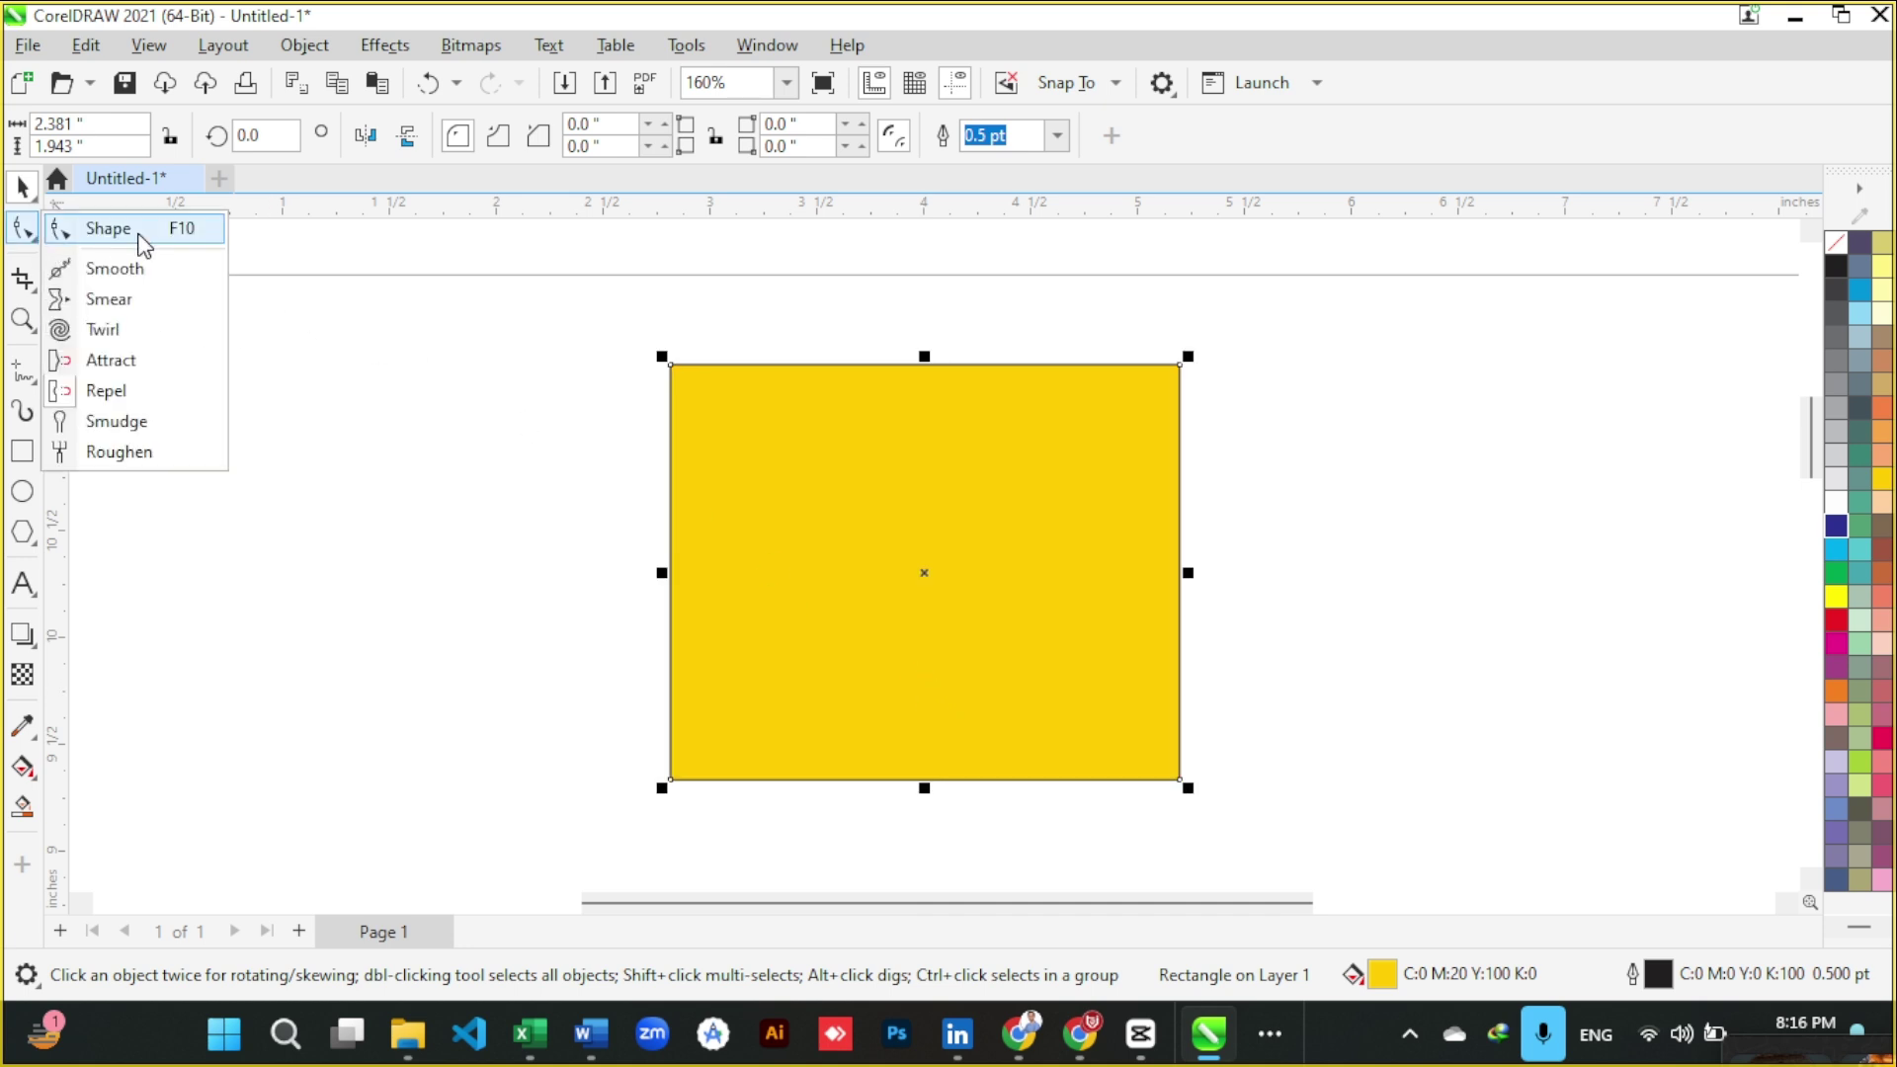
pyautogui.click(109, 228)
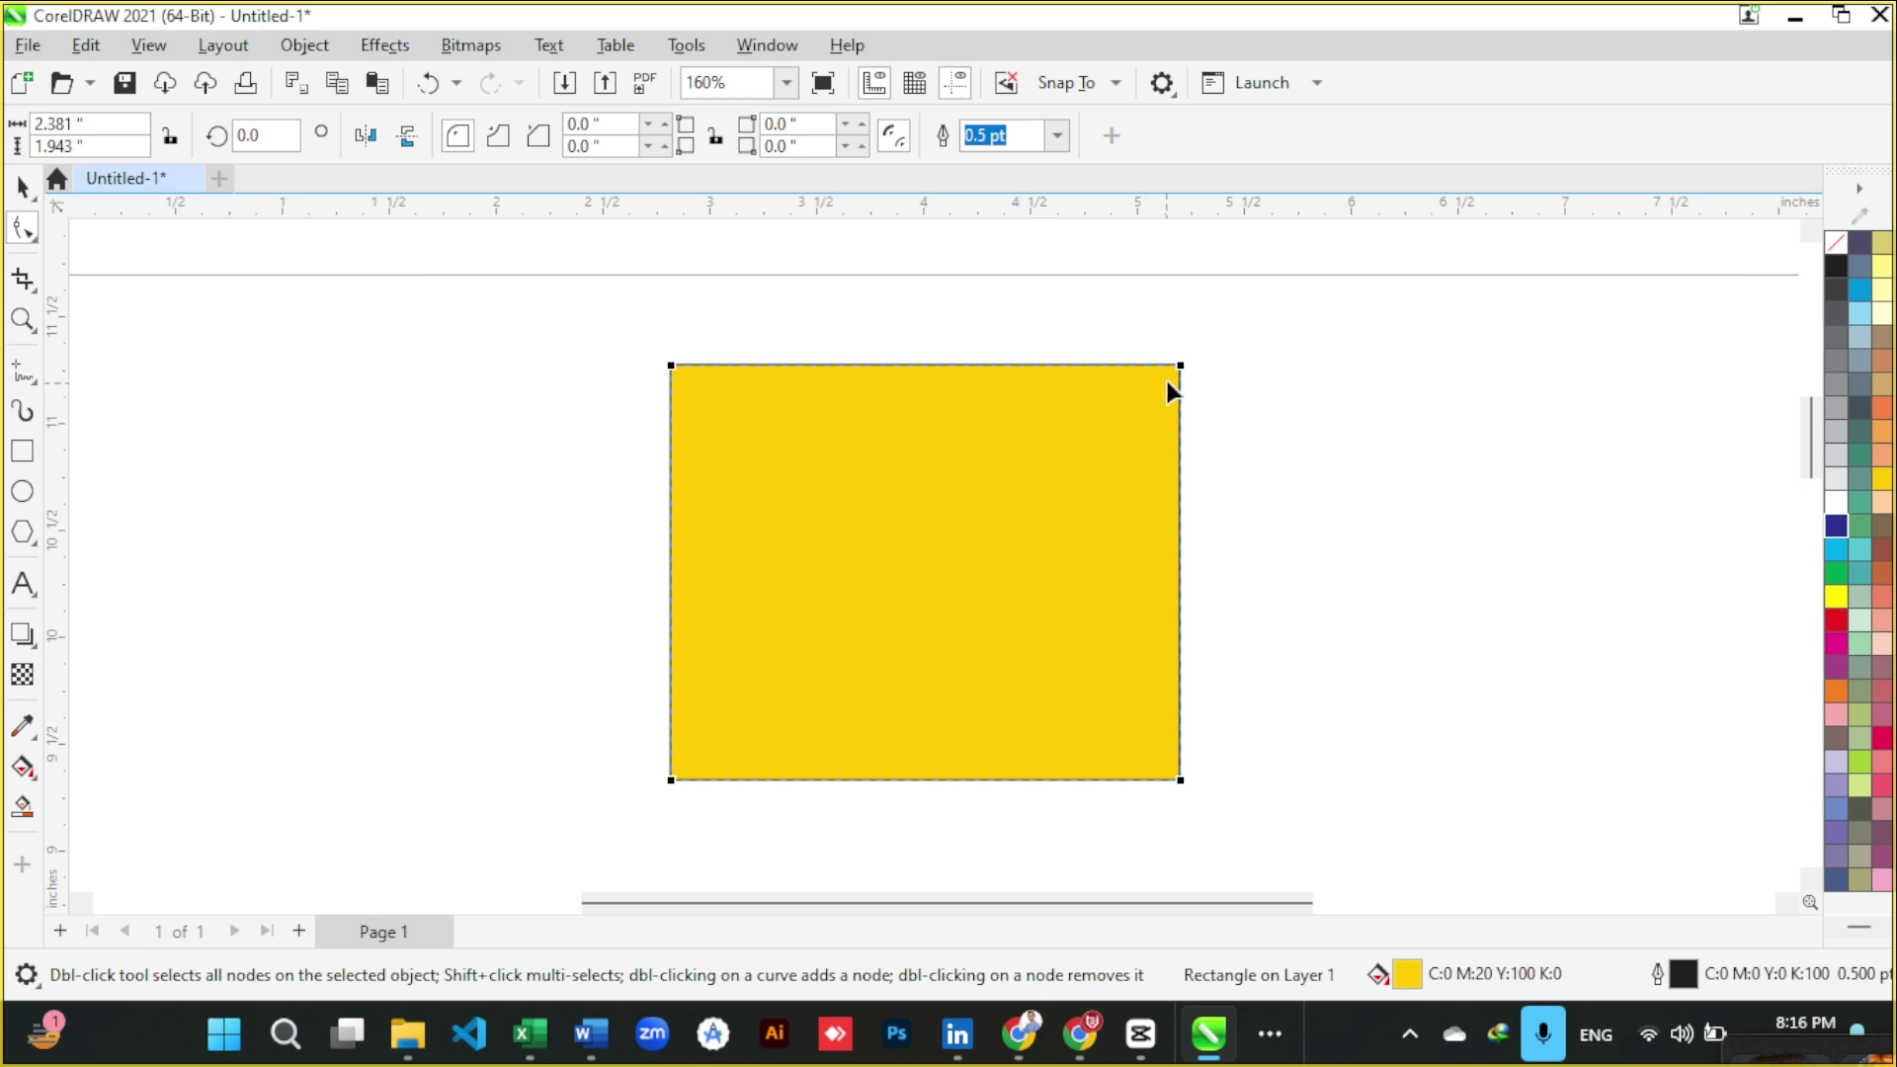
pyautogui.moveTo(1178, 366); pyautogui.dragTo(1064, 393)
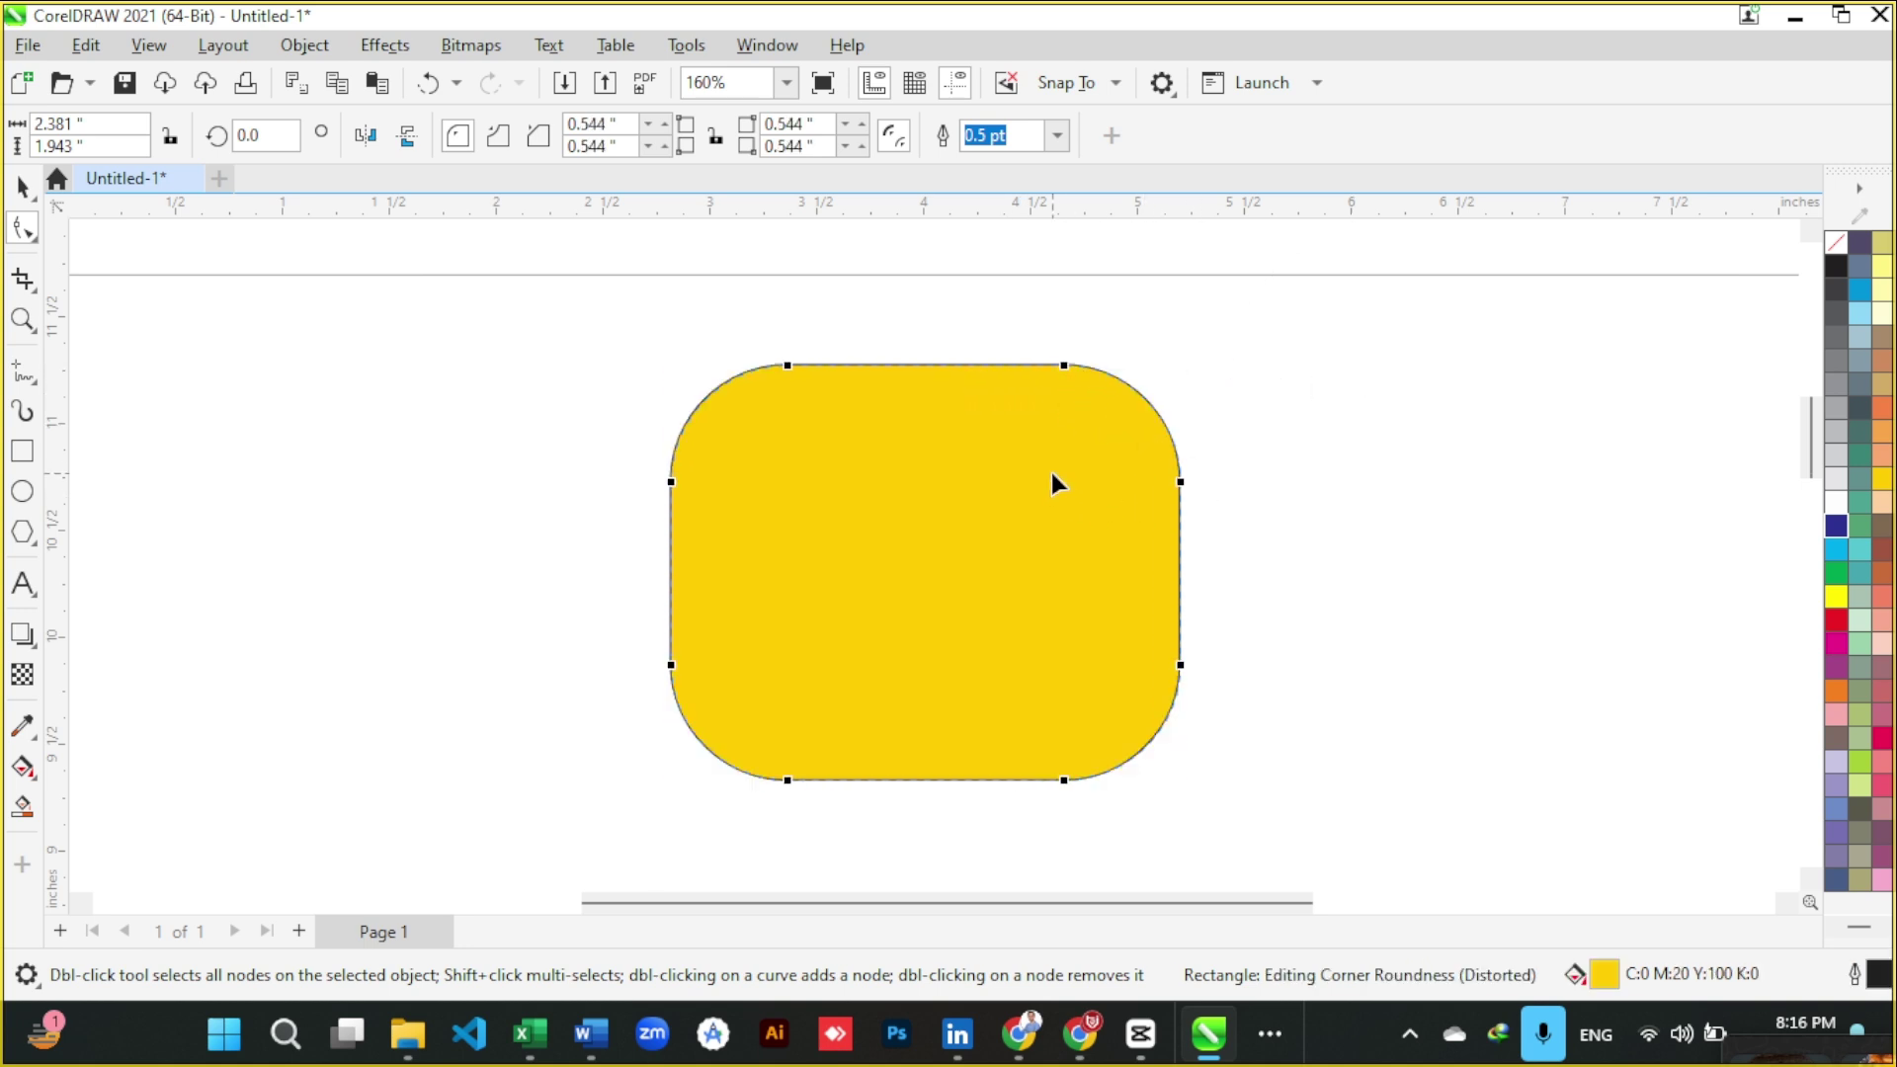
pyautogui.hotkey('ctrl', 'z')
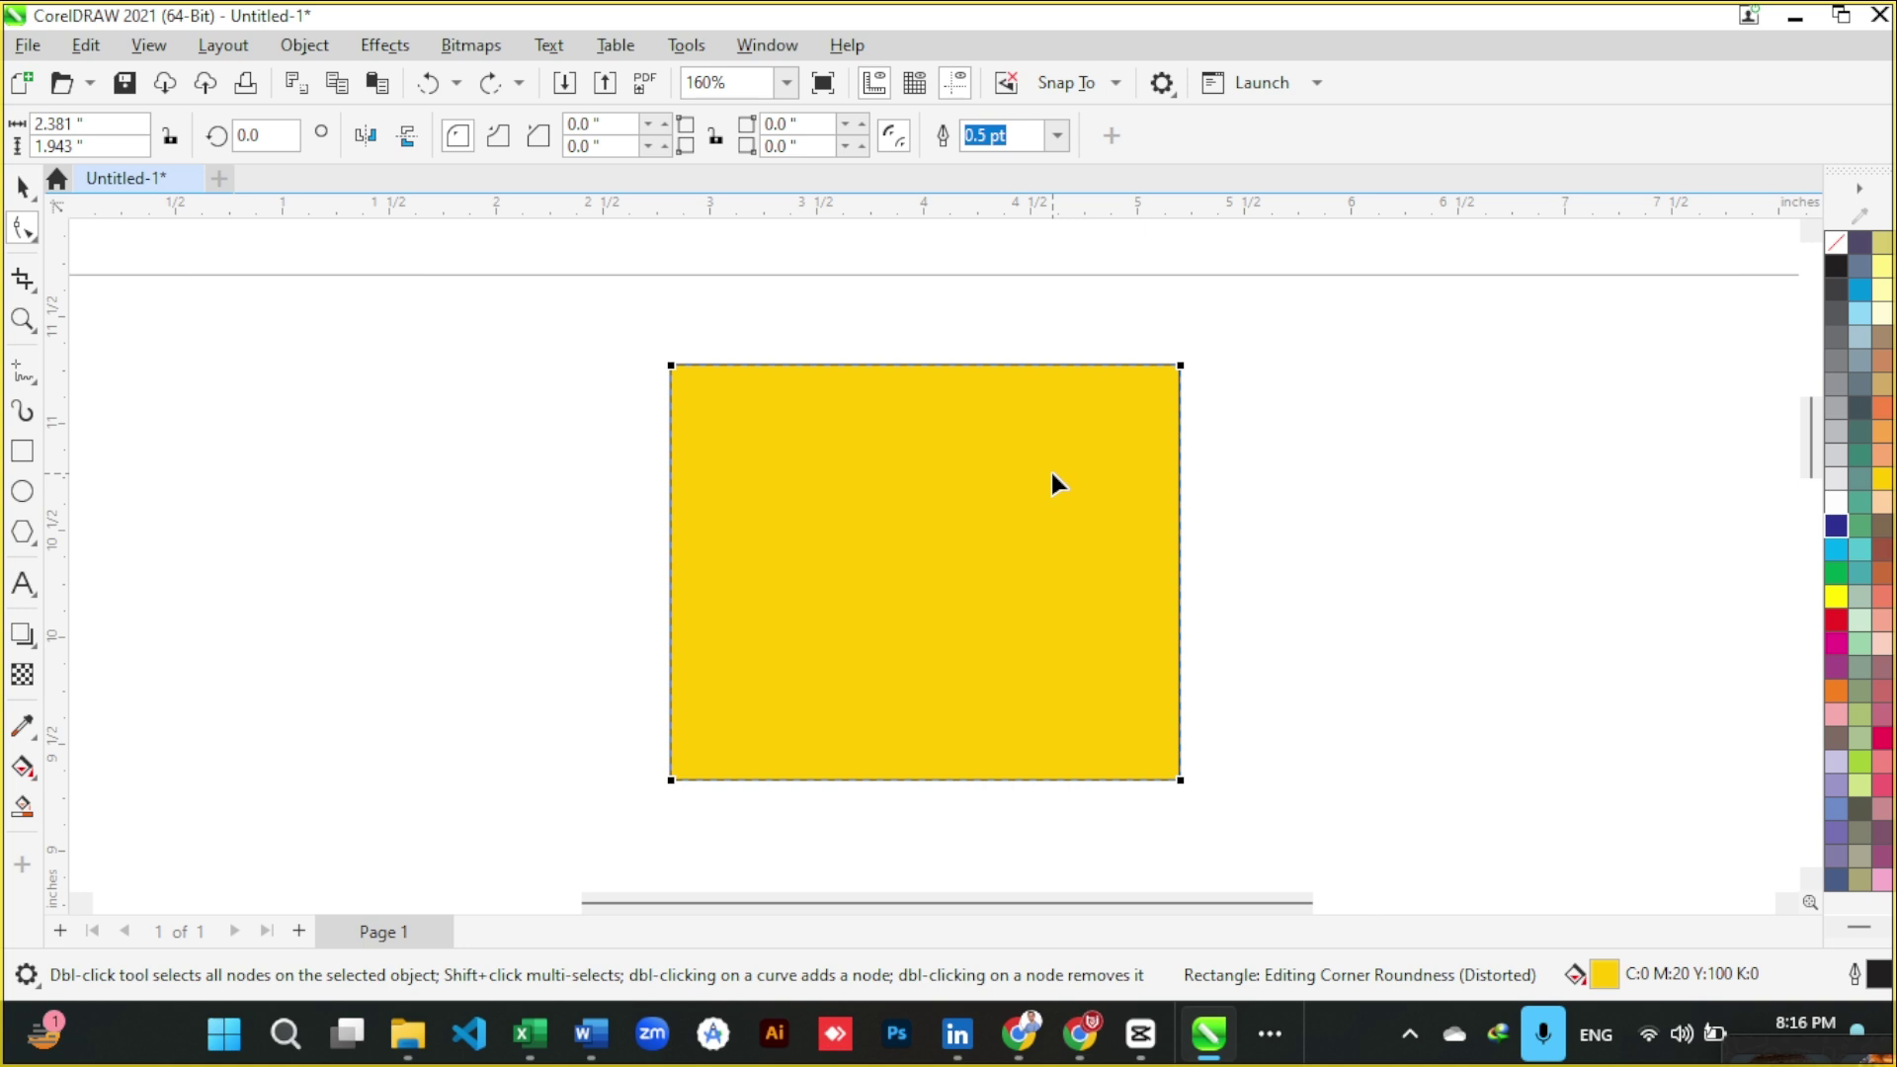
pyautogui.press('space')
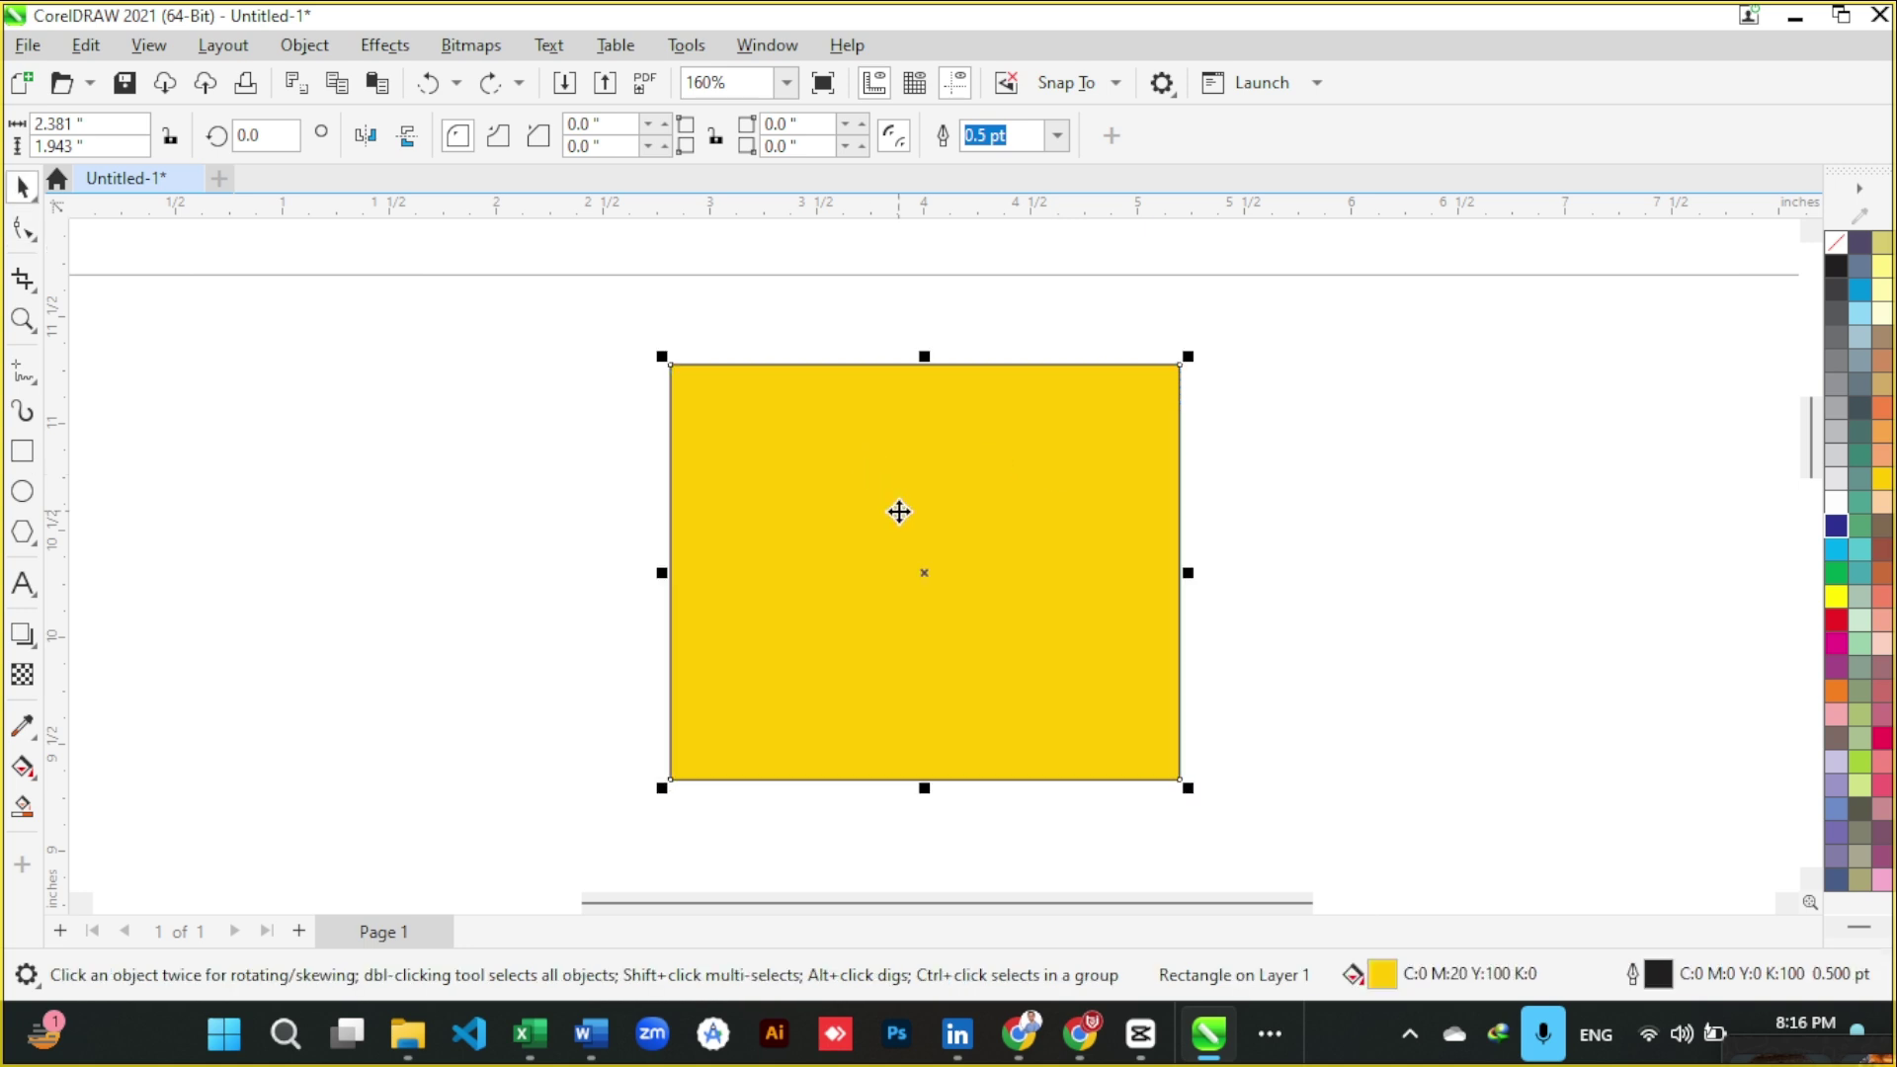
pyautogui.moveTo(900, 507); pyautogui.dragTo(907, 485)
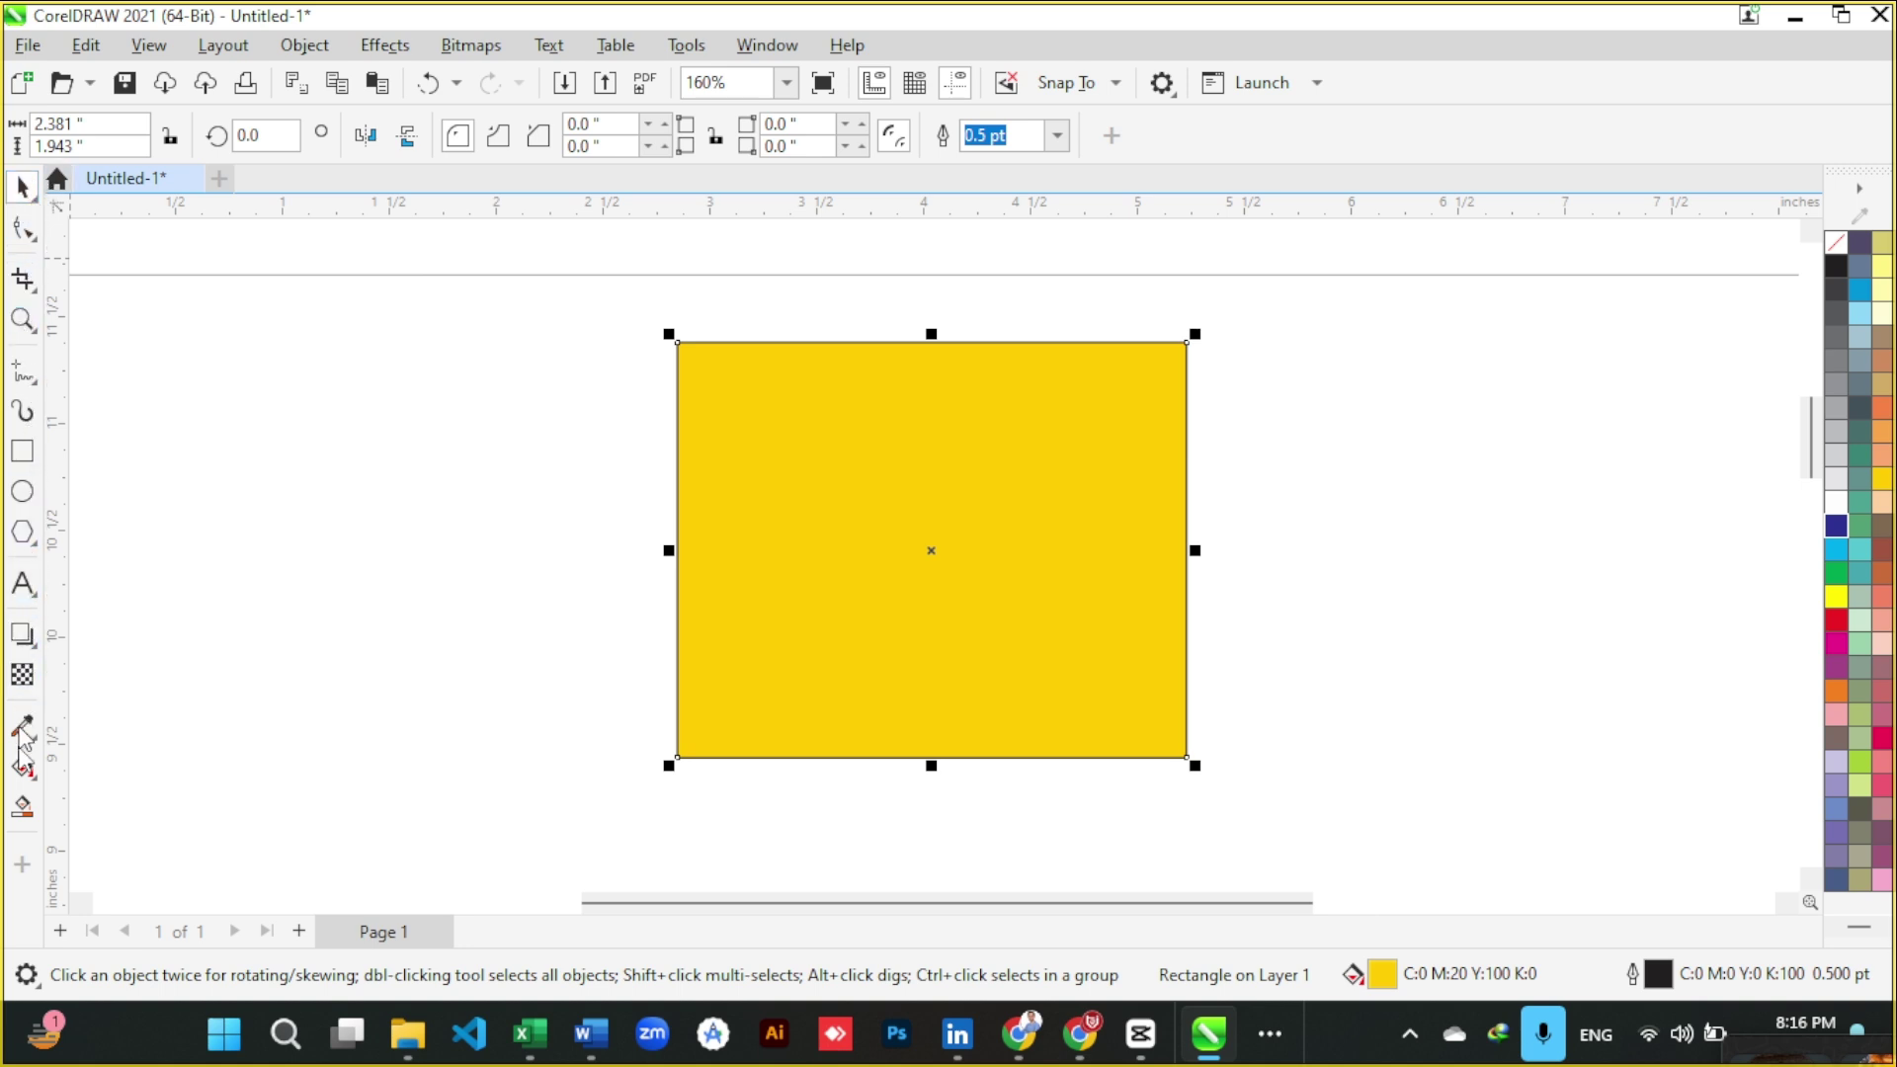
pyautogui.click(36, 780)
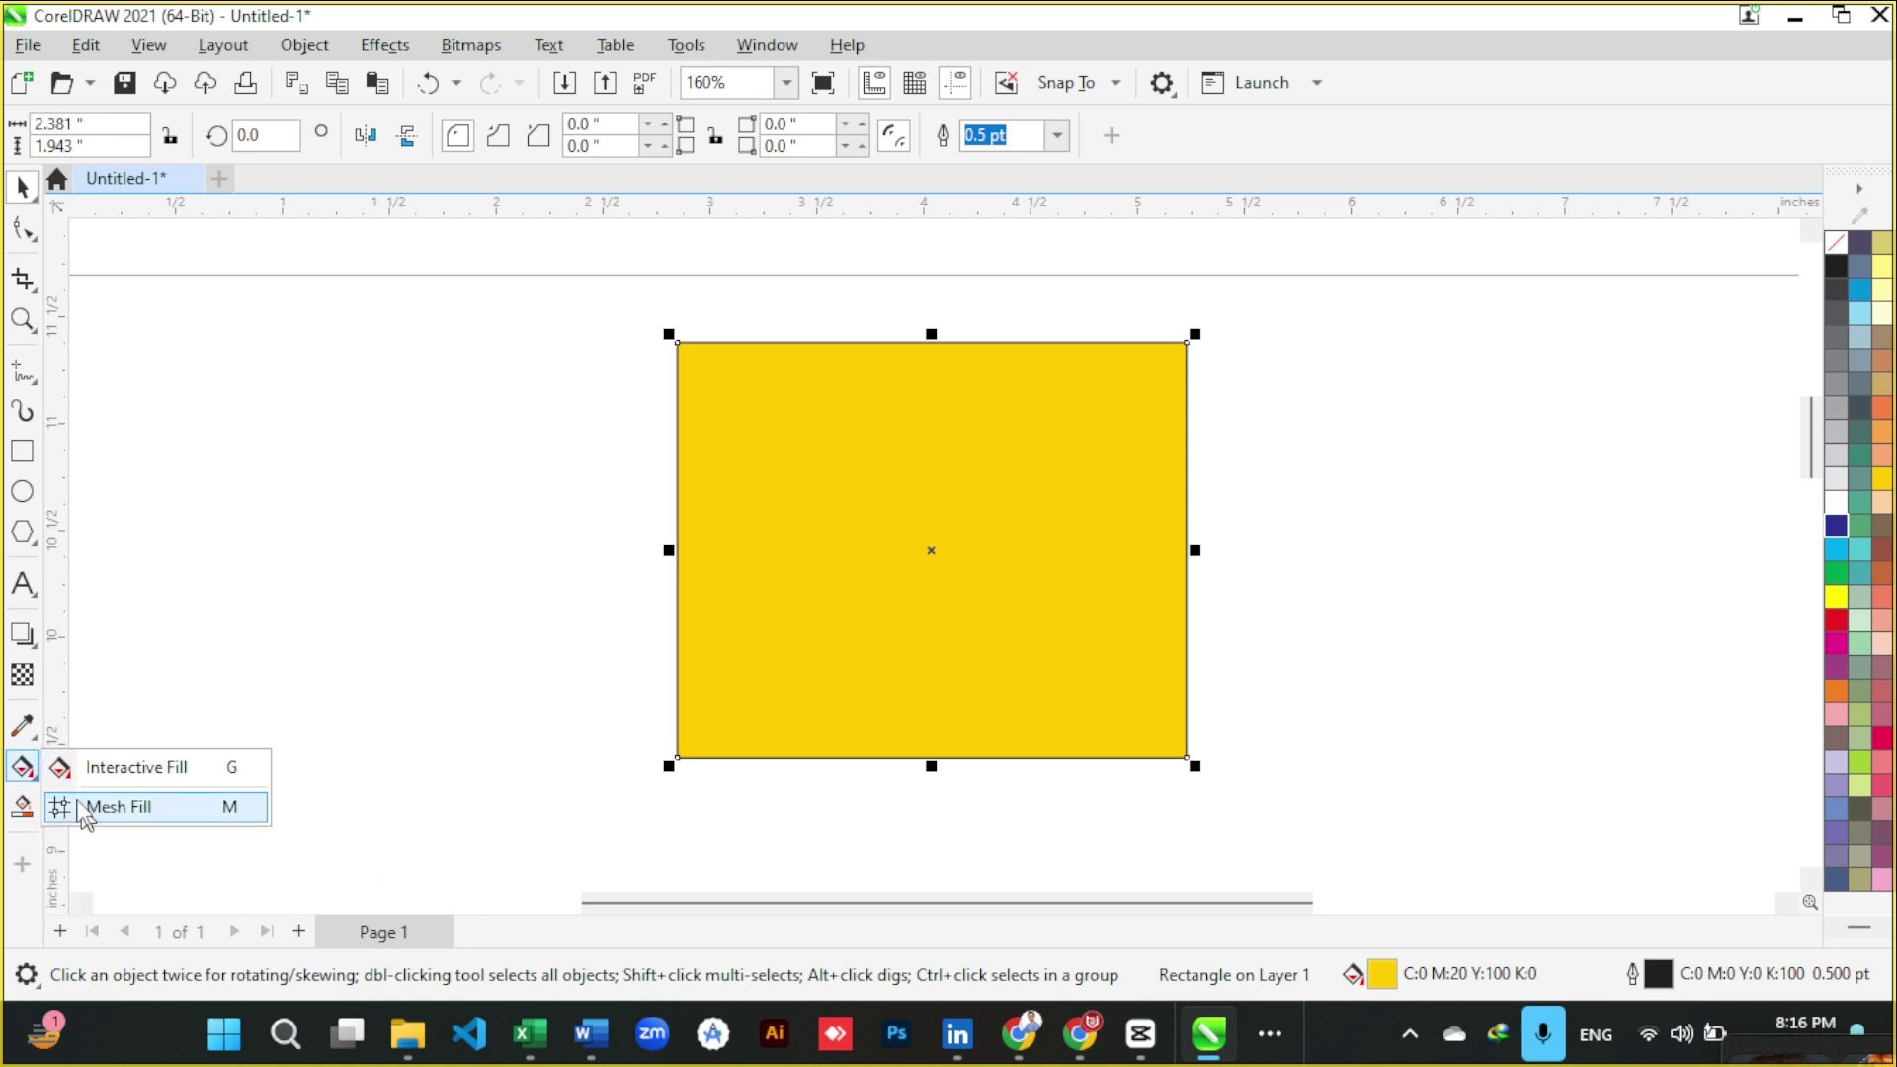
pyautogui.click(33, 736)
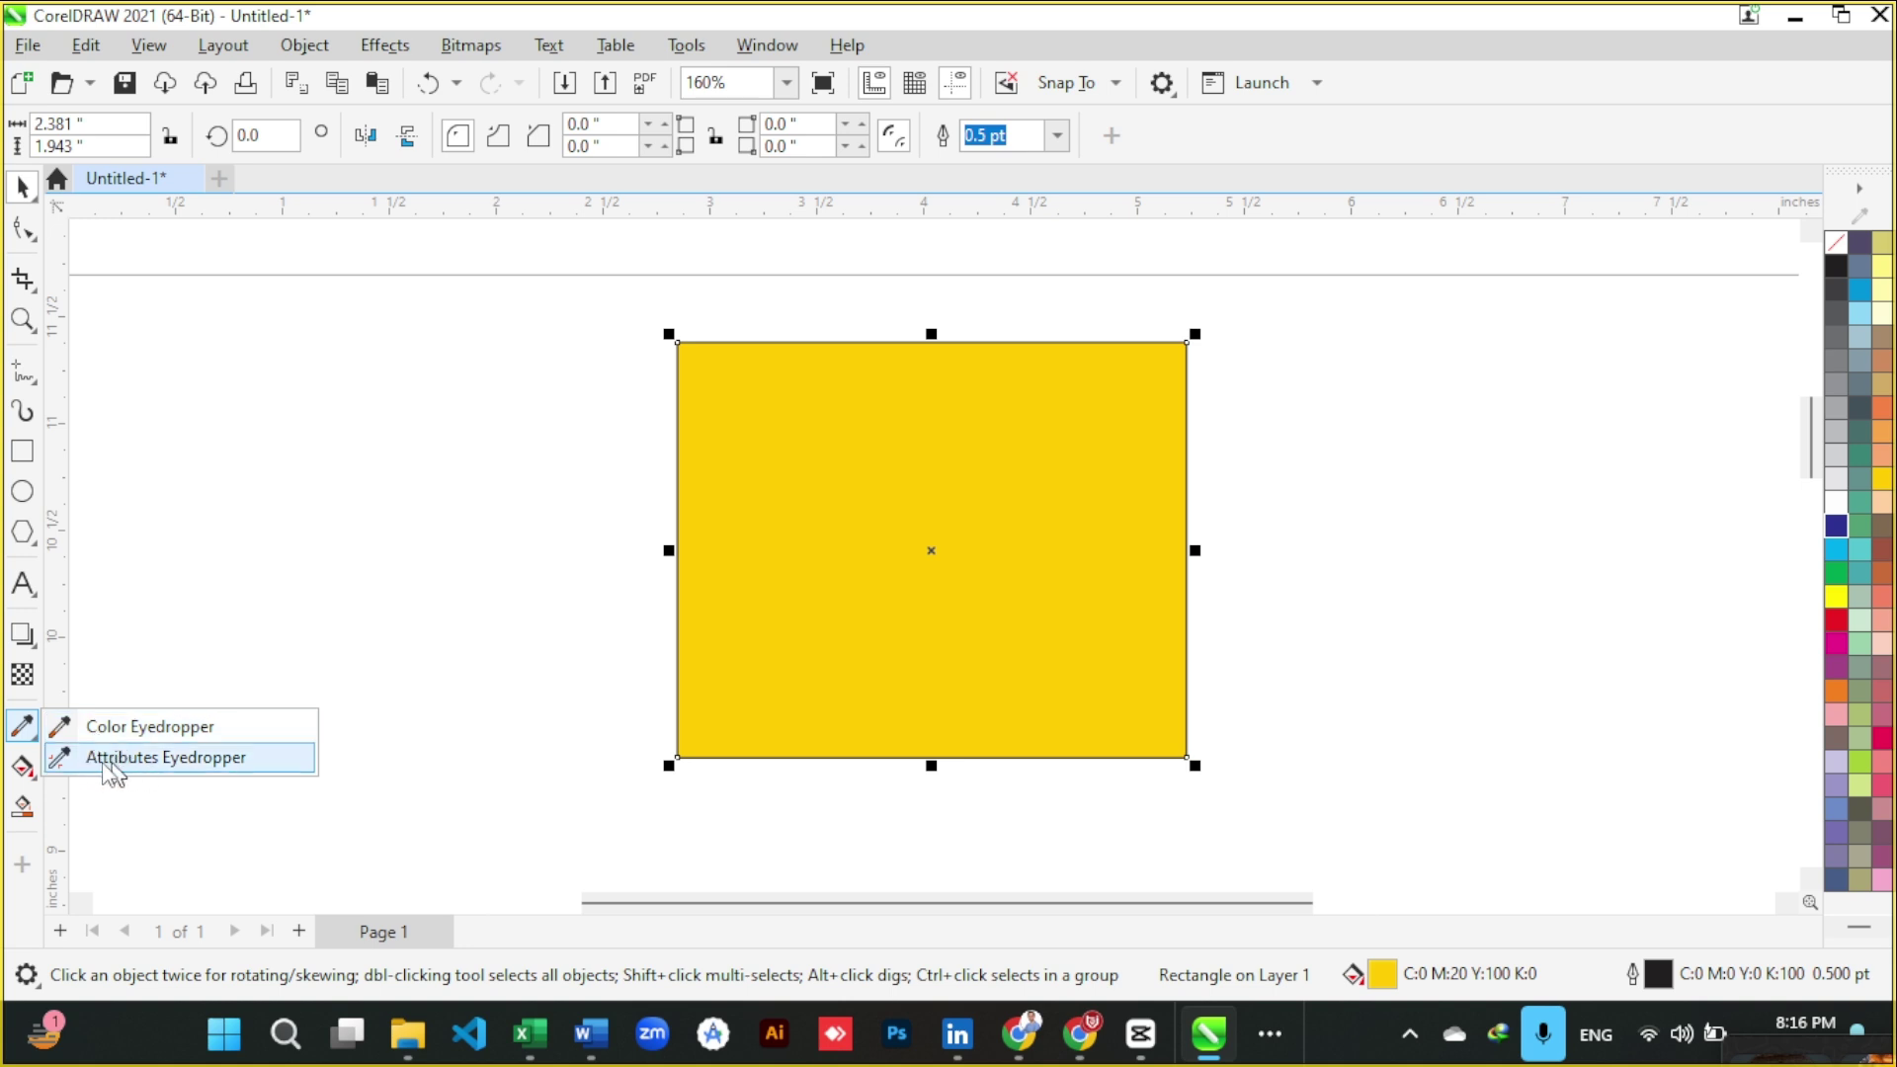
pyautogui.click(23, 638)
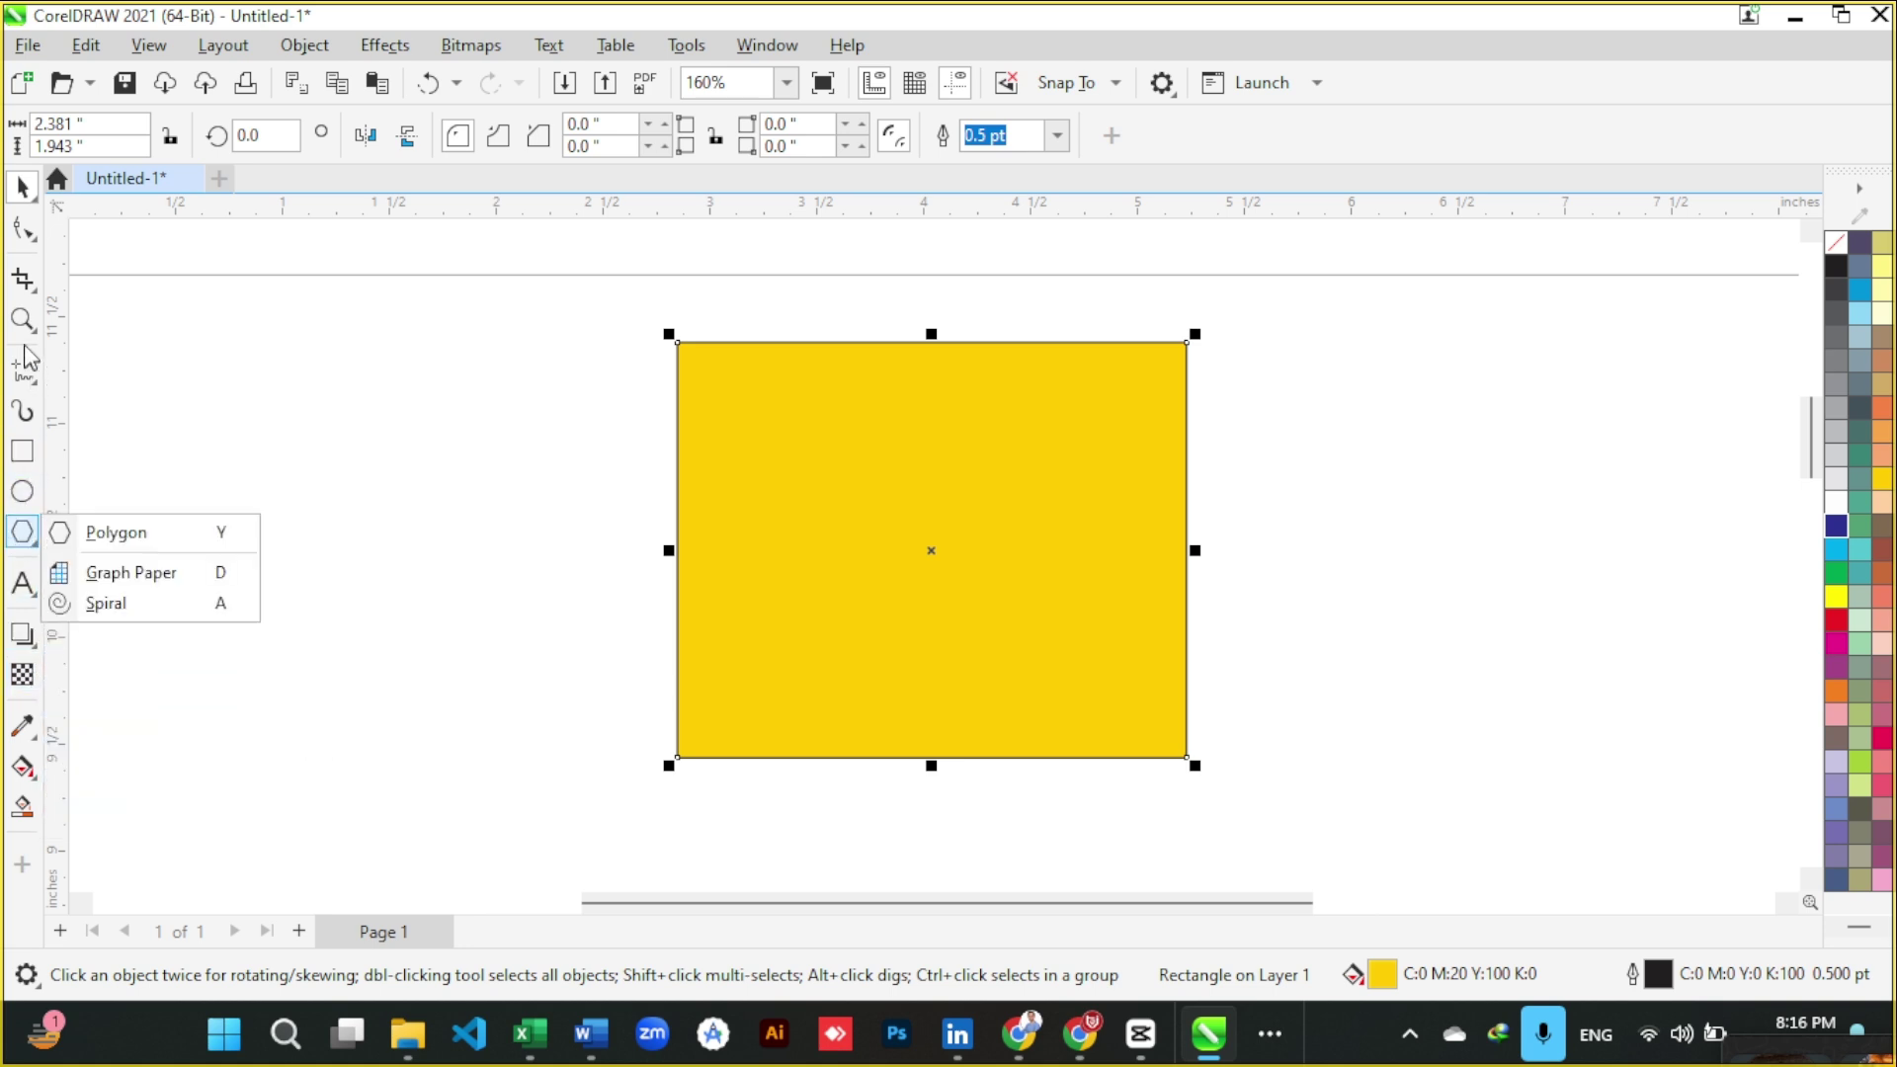
pyautogui.moveTo(22, 371)
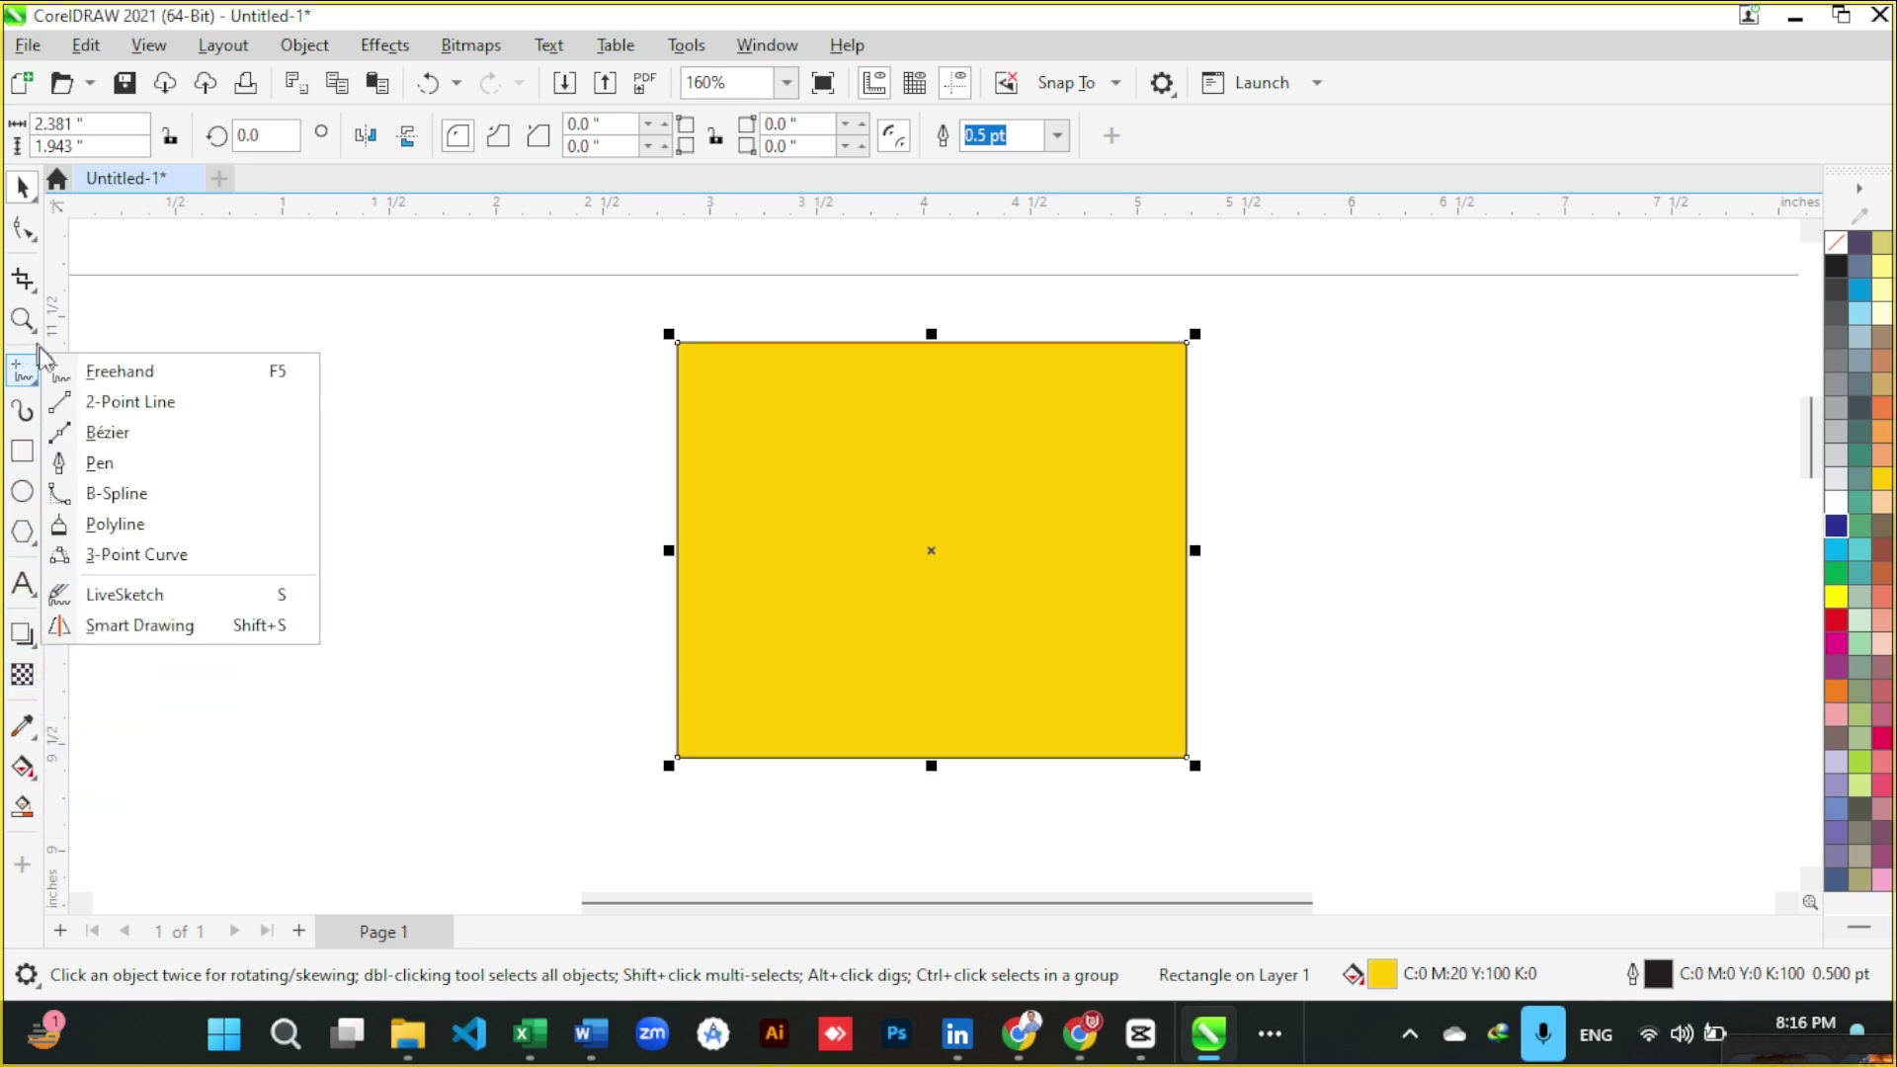
pyautogui.click(496, 417)
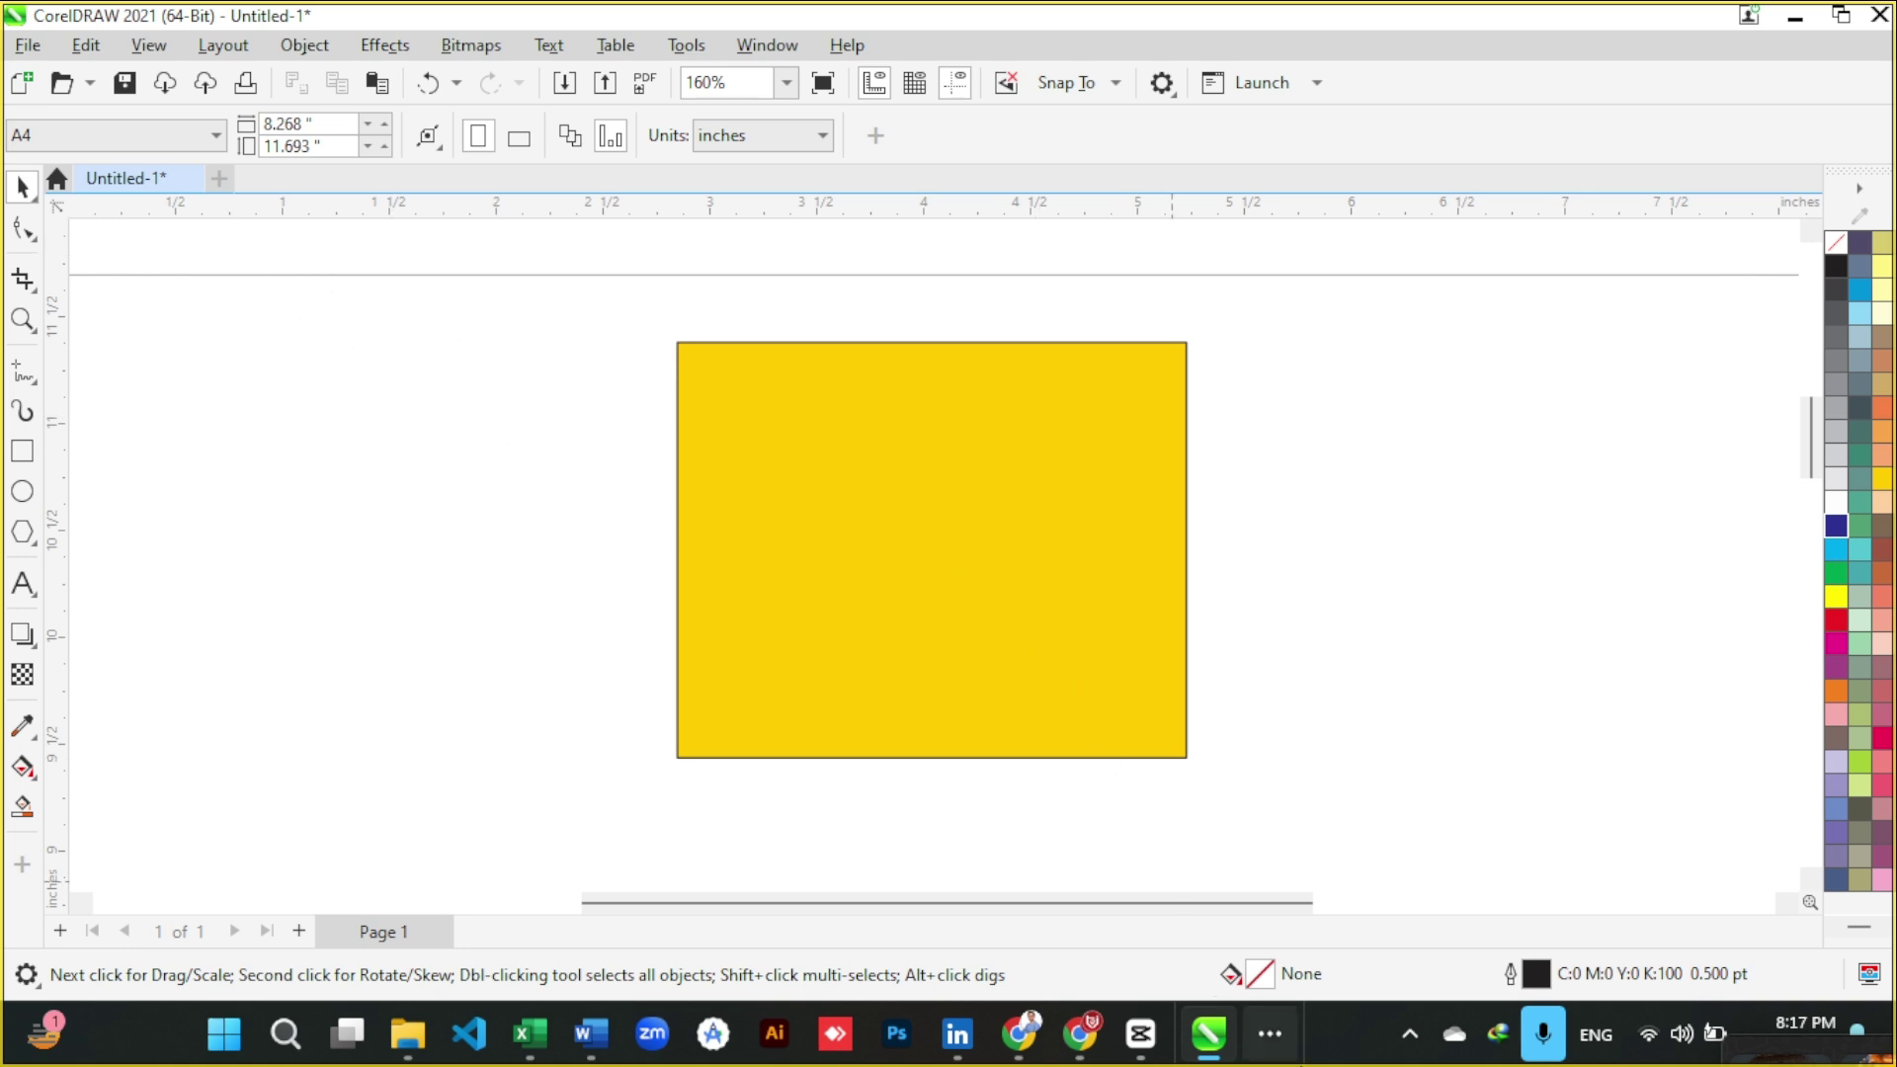
# - Switch to the WhatsApp call, check its participant list, minimise the call window and move its floating preview out of the way
pyautogui.click(1283, 1037)
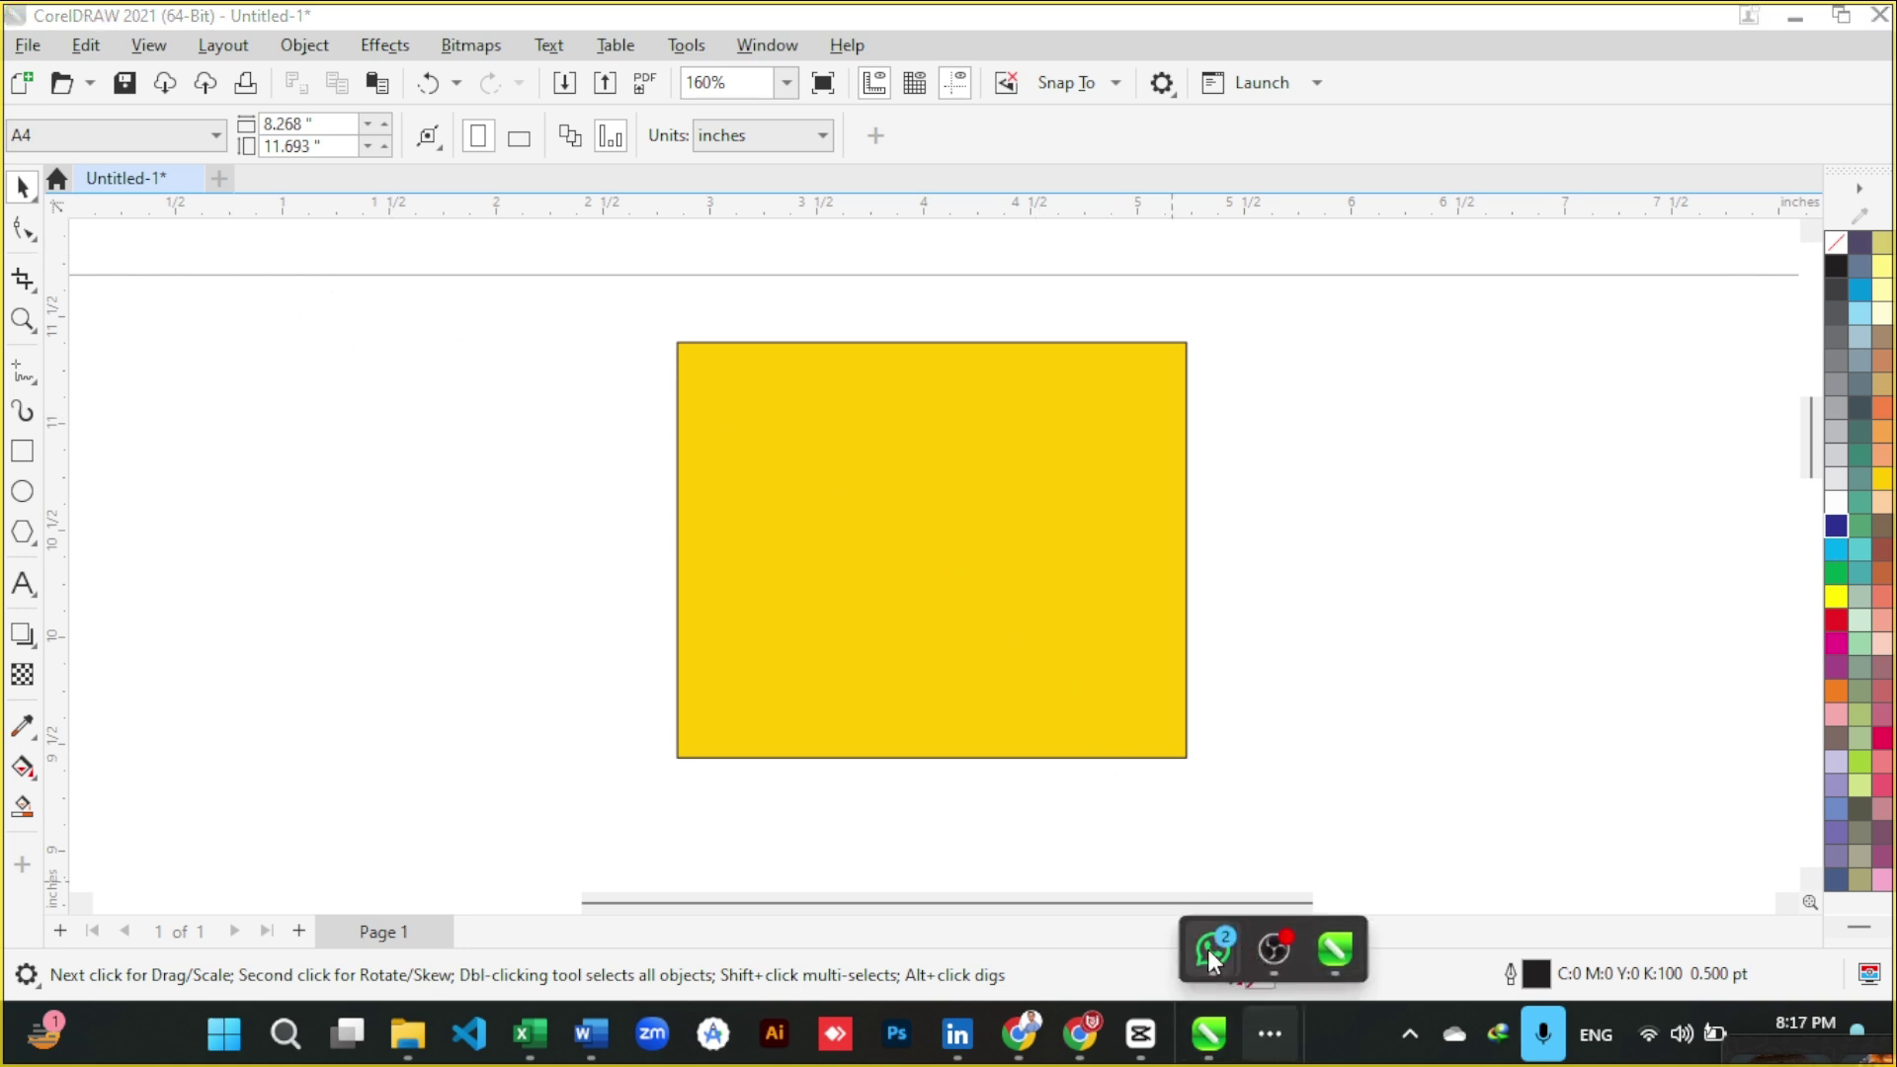
pyautogui.click(1296, 822)
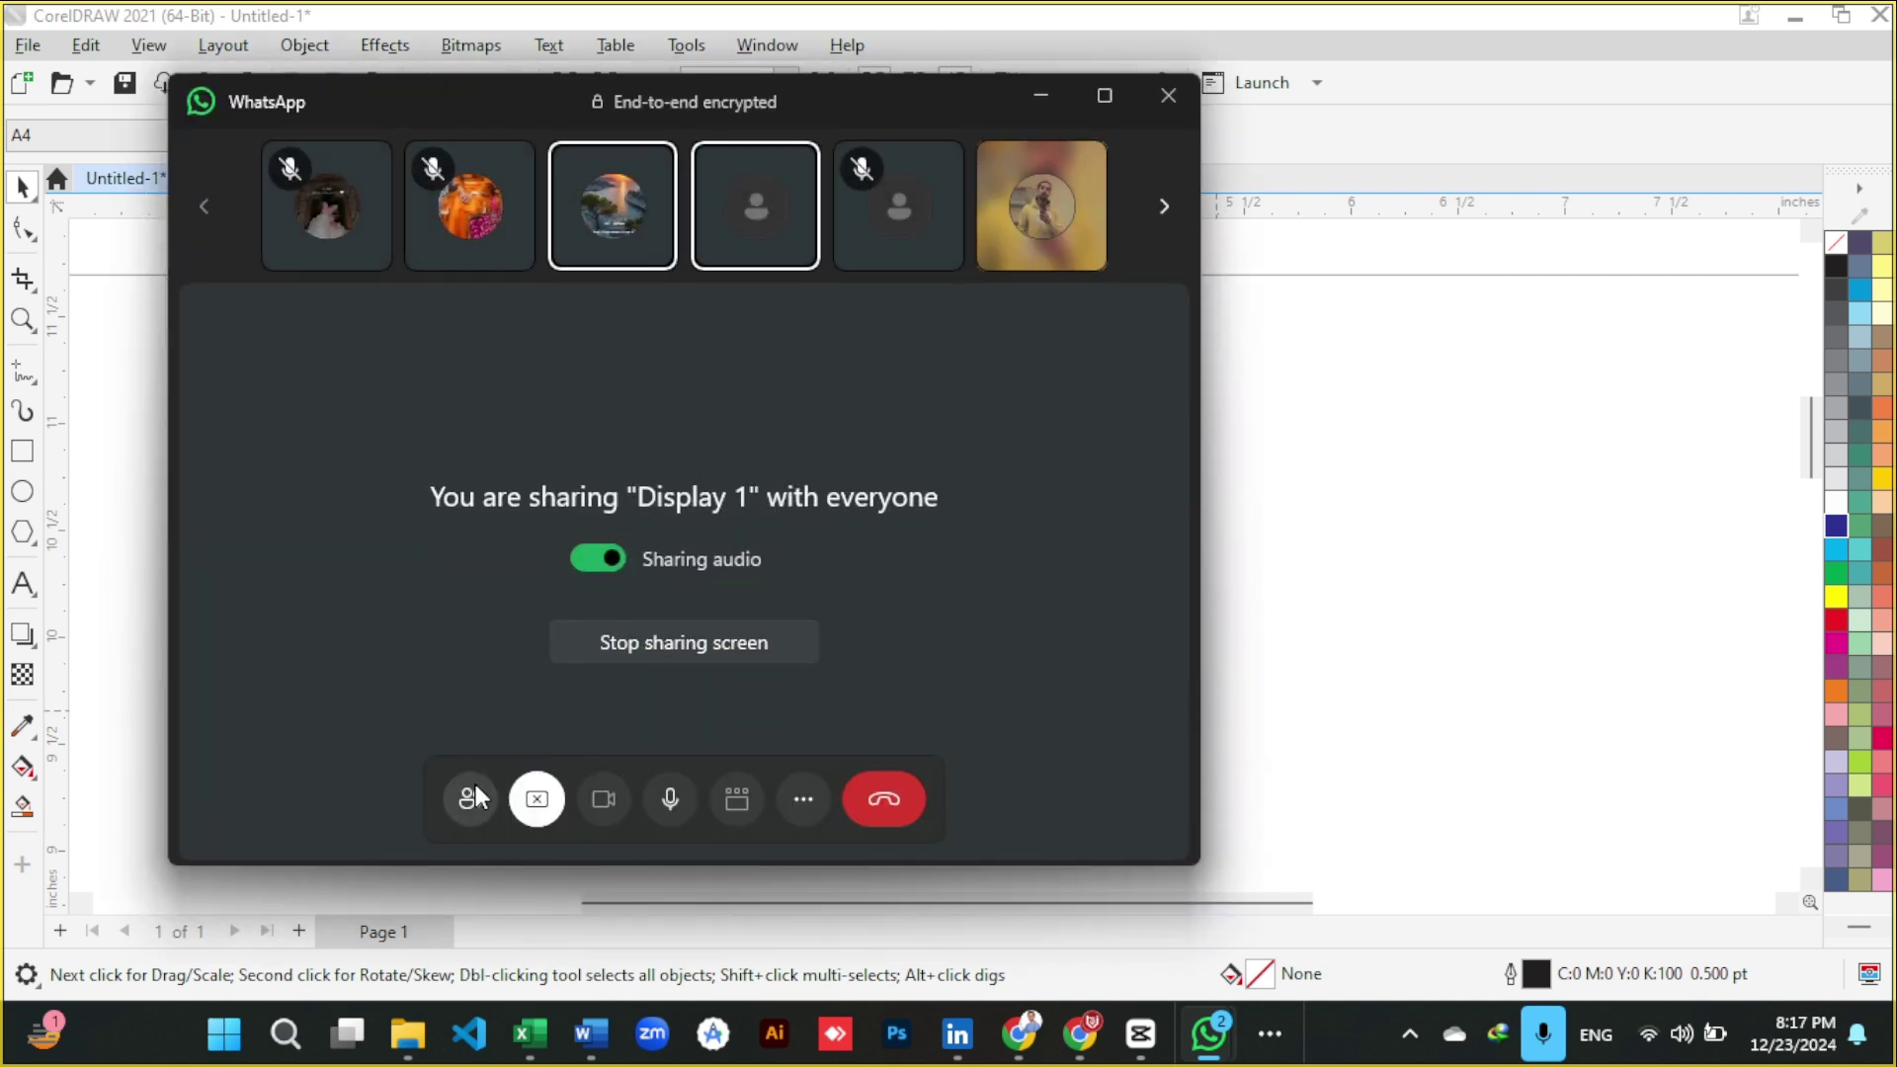
pyautogui.click(475, 791)
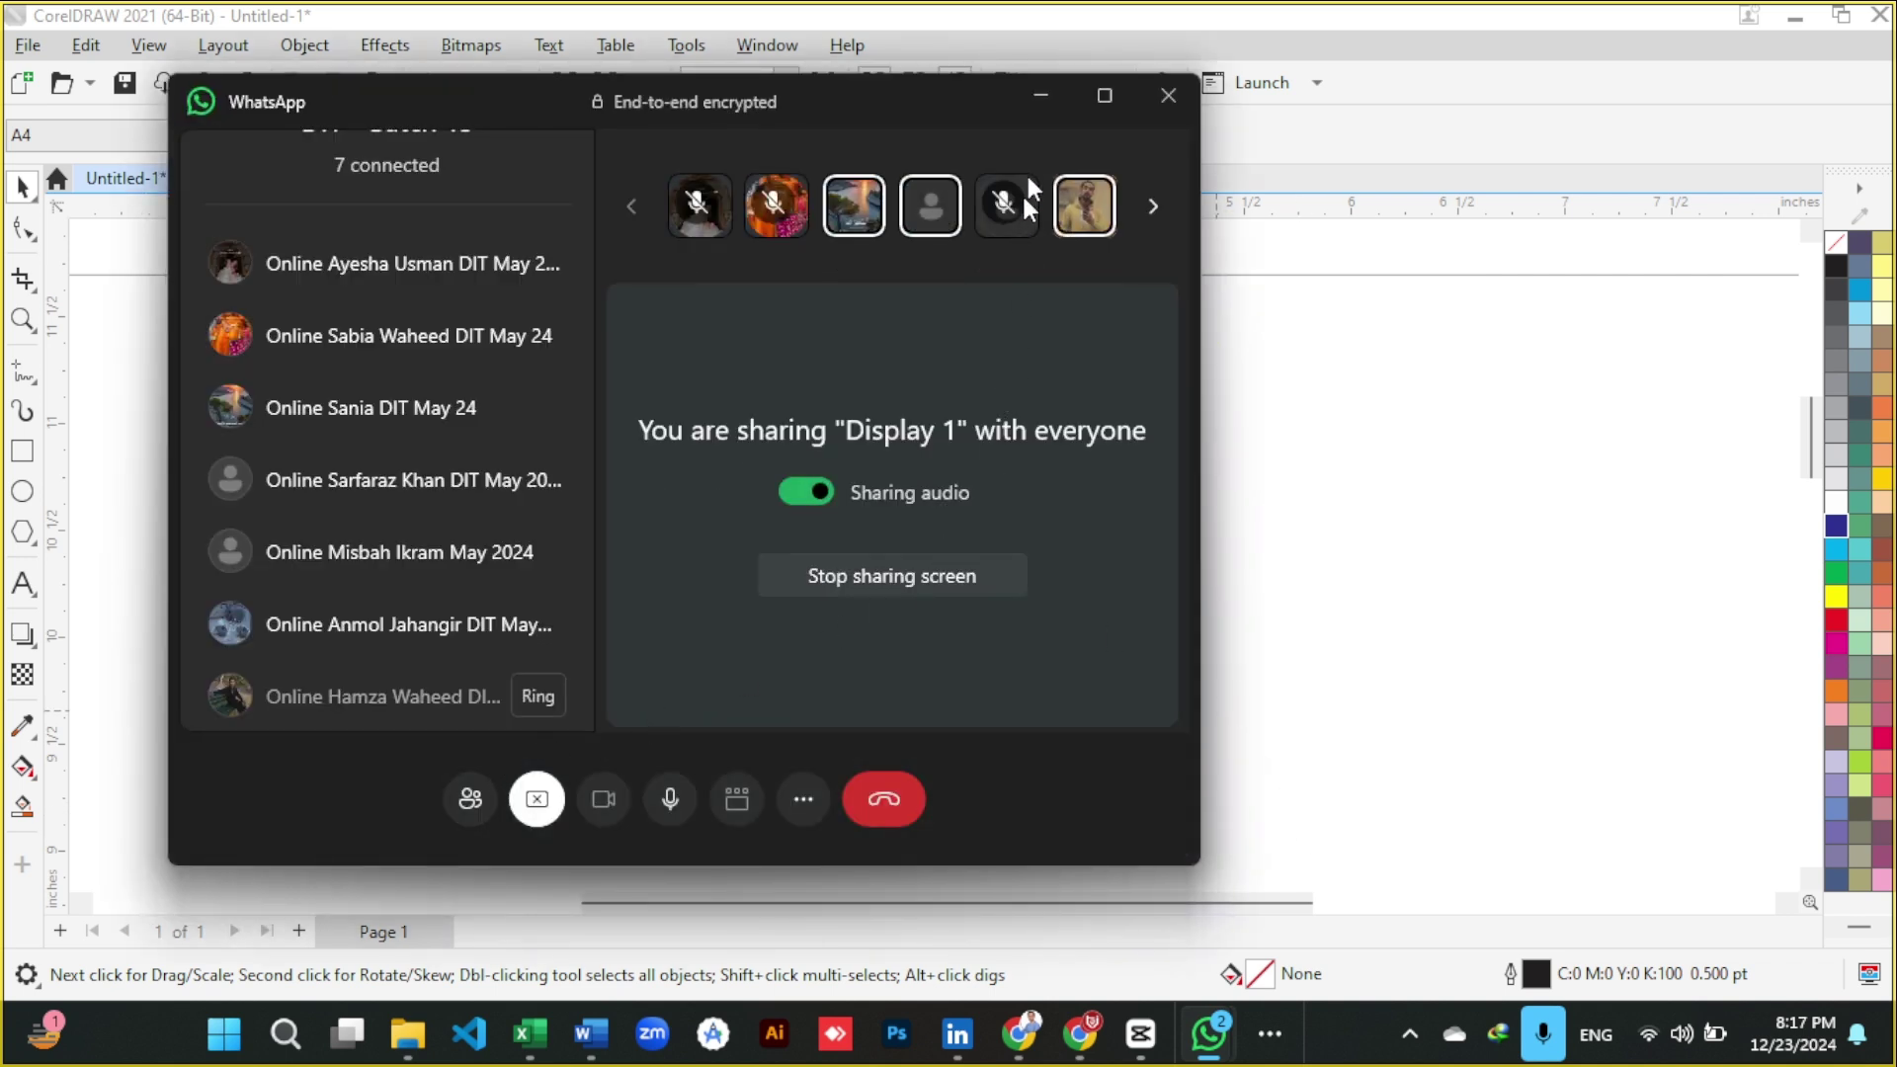
pyautogui.click(1040, 95)
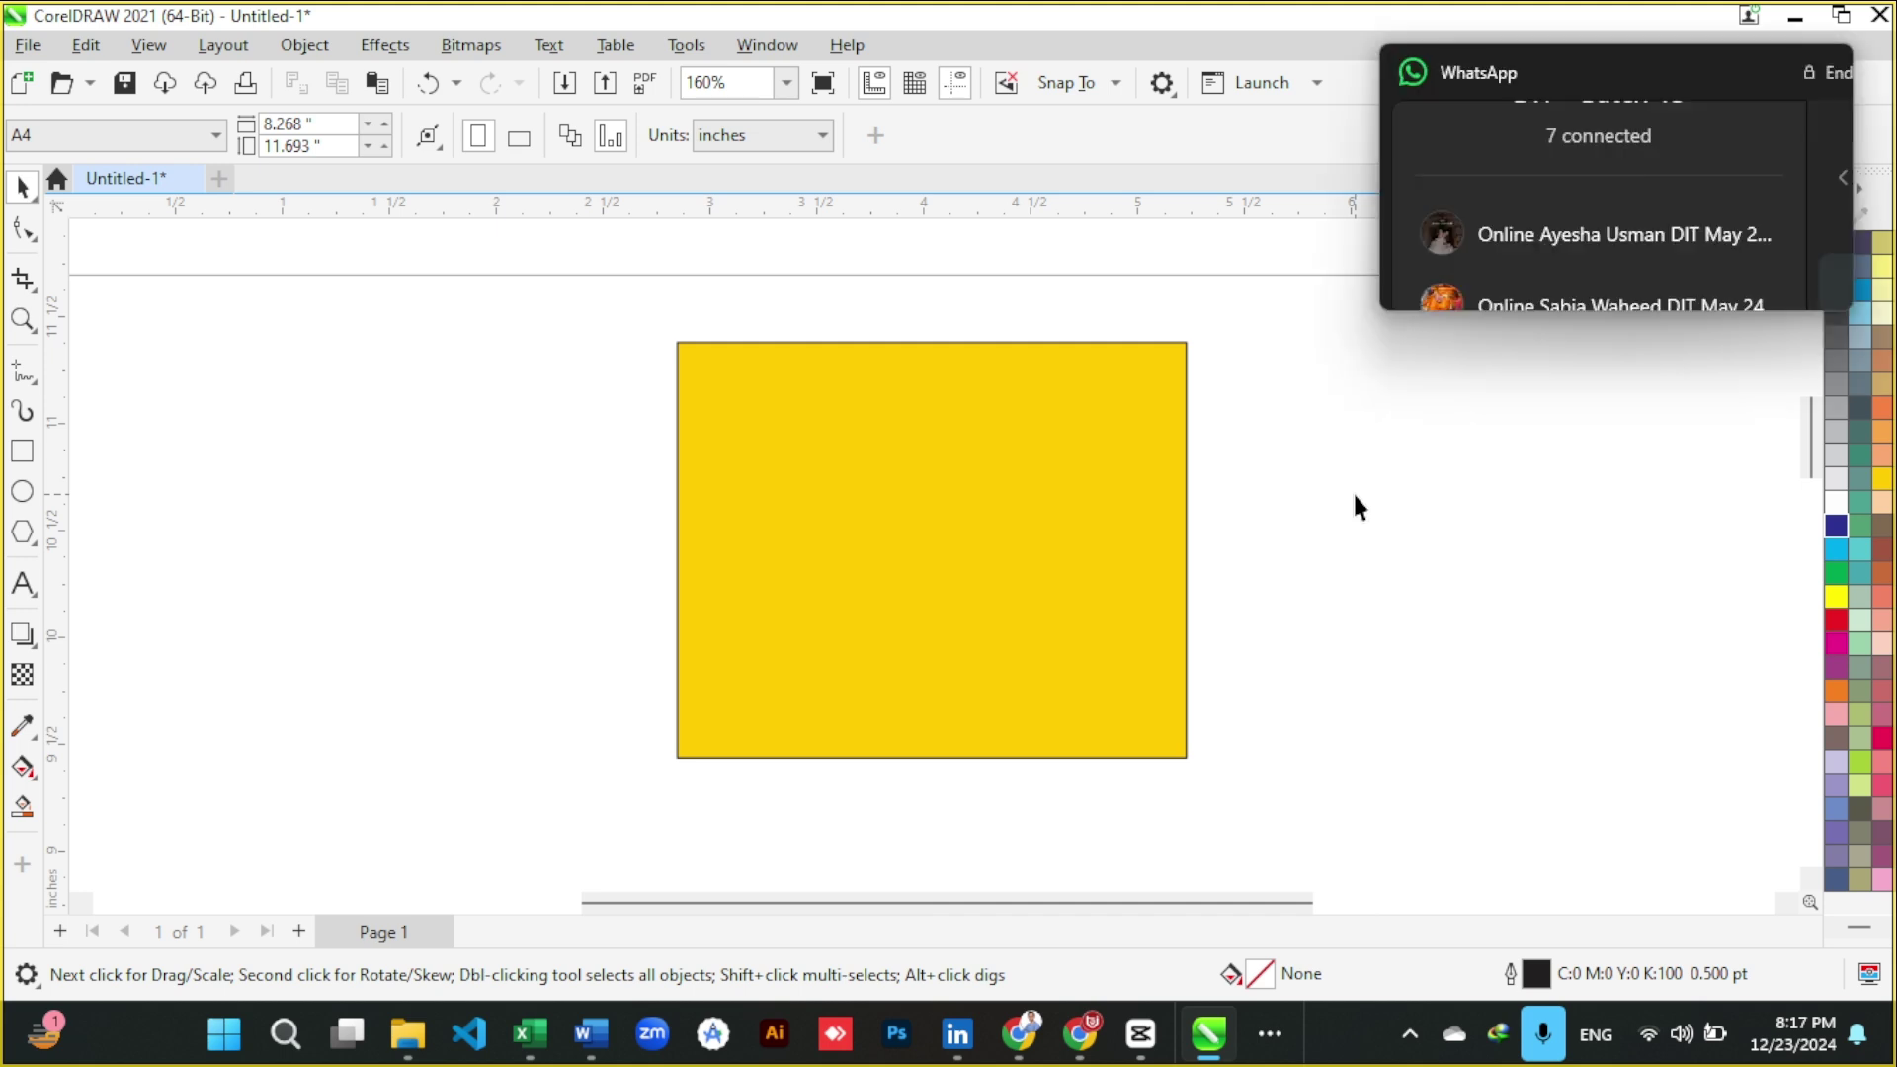
pyautogui.moveTo(1406, 62); pyautogui.dragTo(1640, 1052)
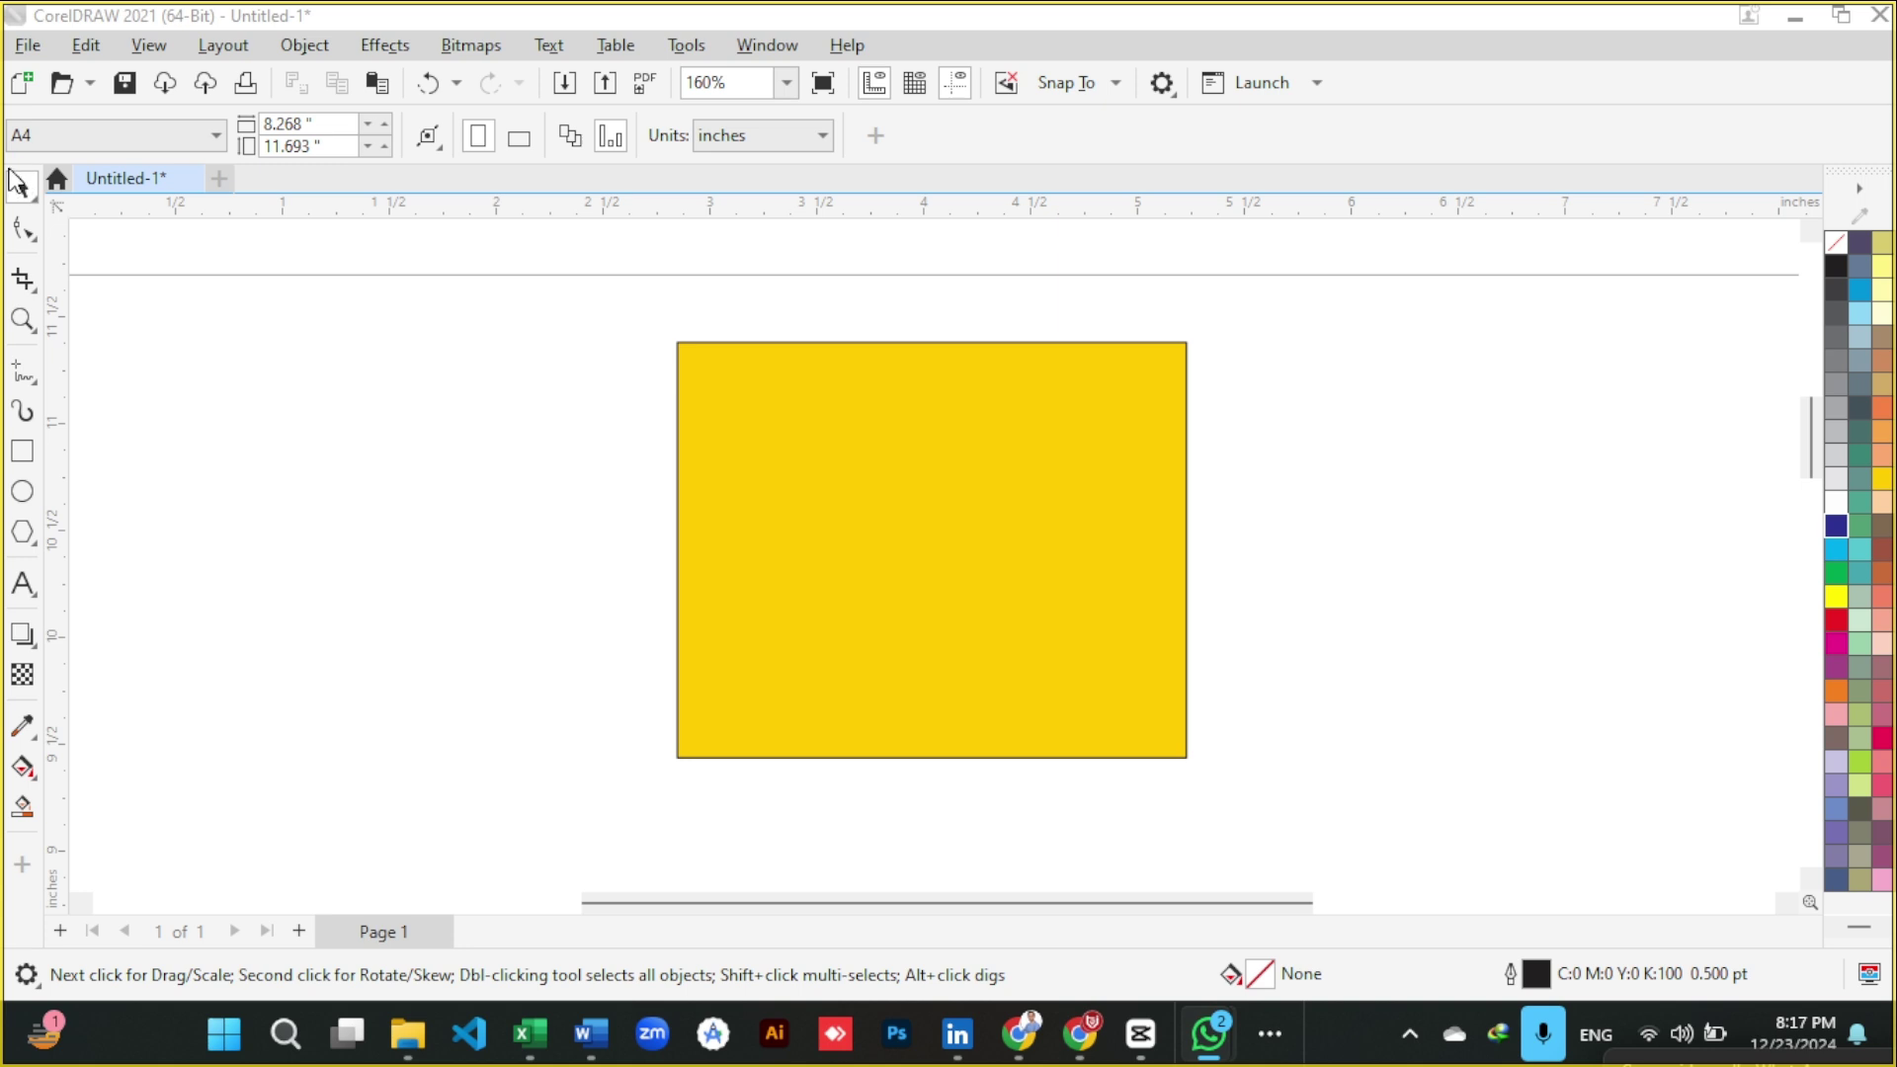
# - Remove the yellow rectangle's fill and set its outline width to 1.0 pt
pyautogui.click(747, 436)
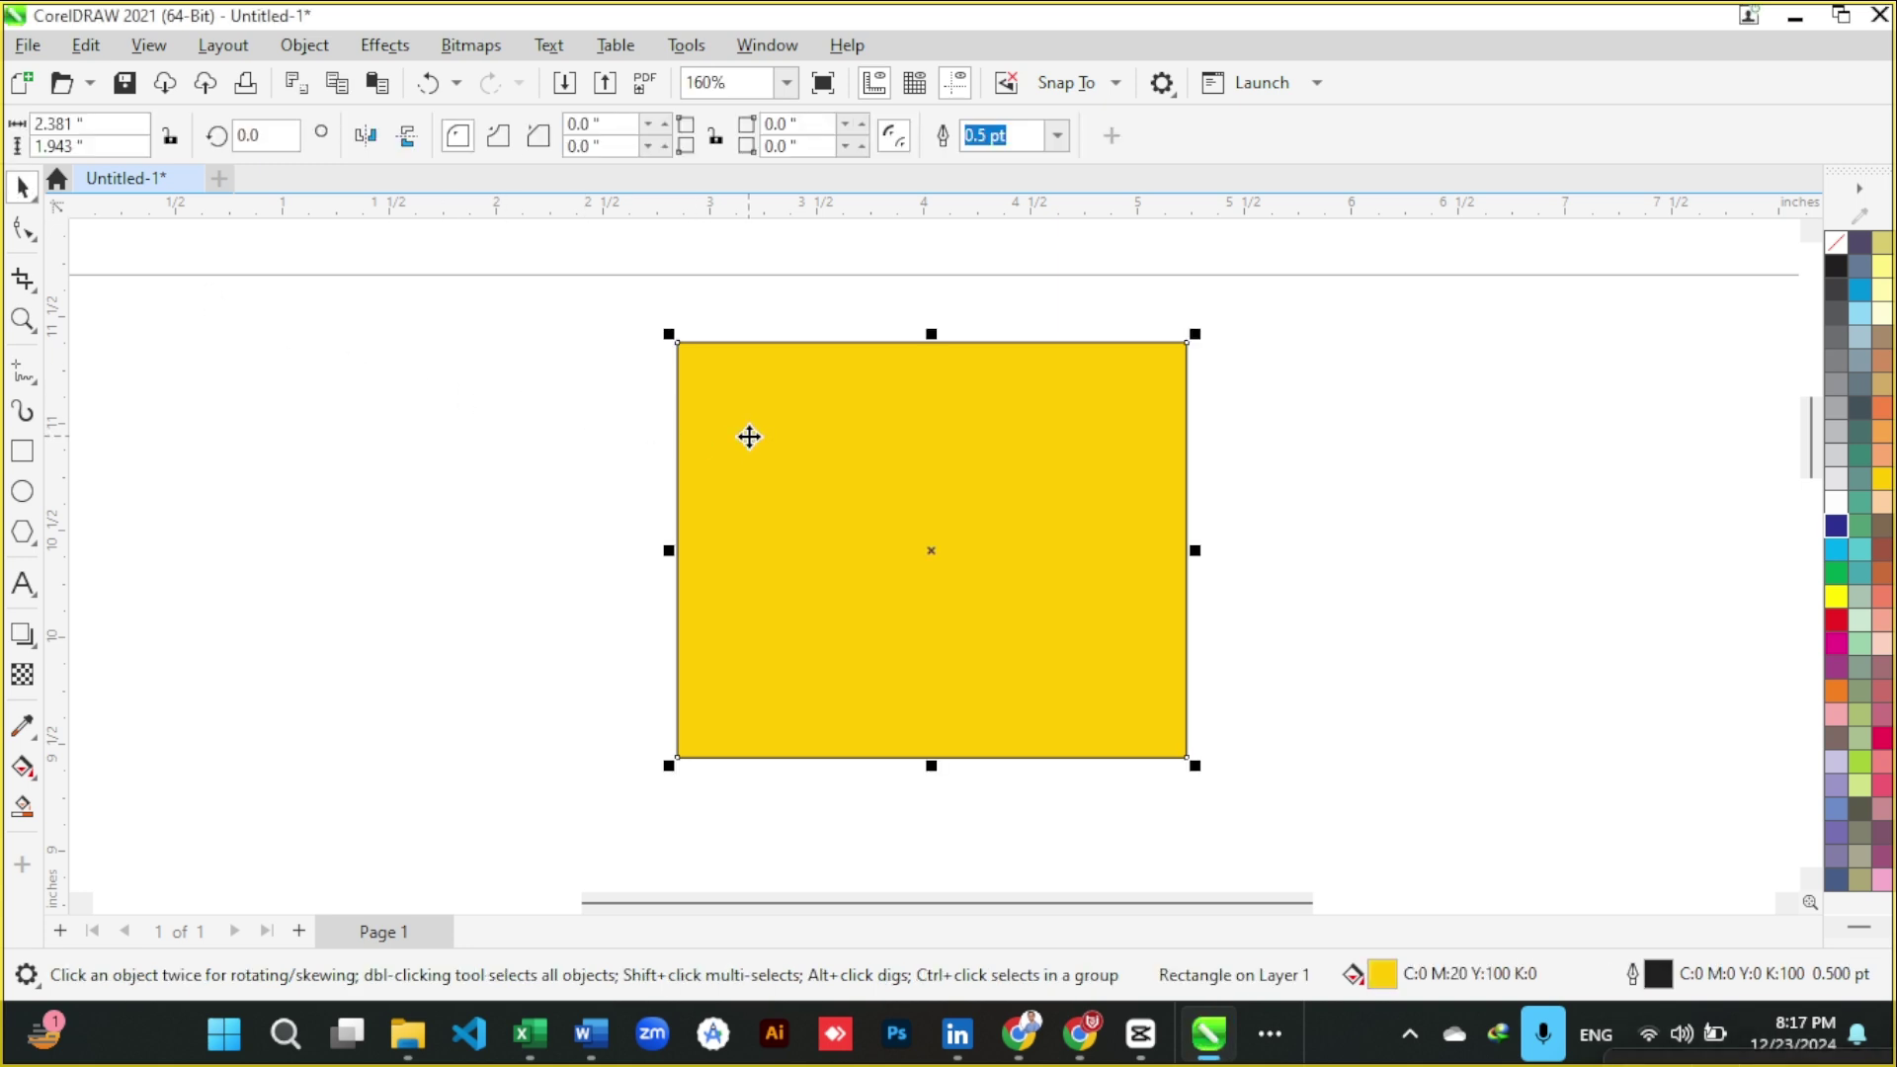
pyautogui.click(37, 200)
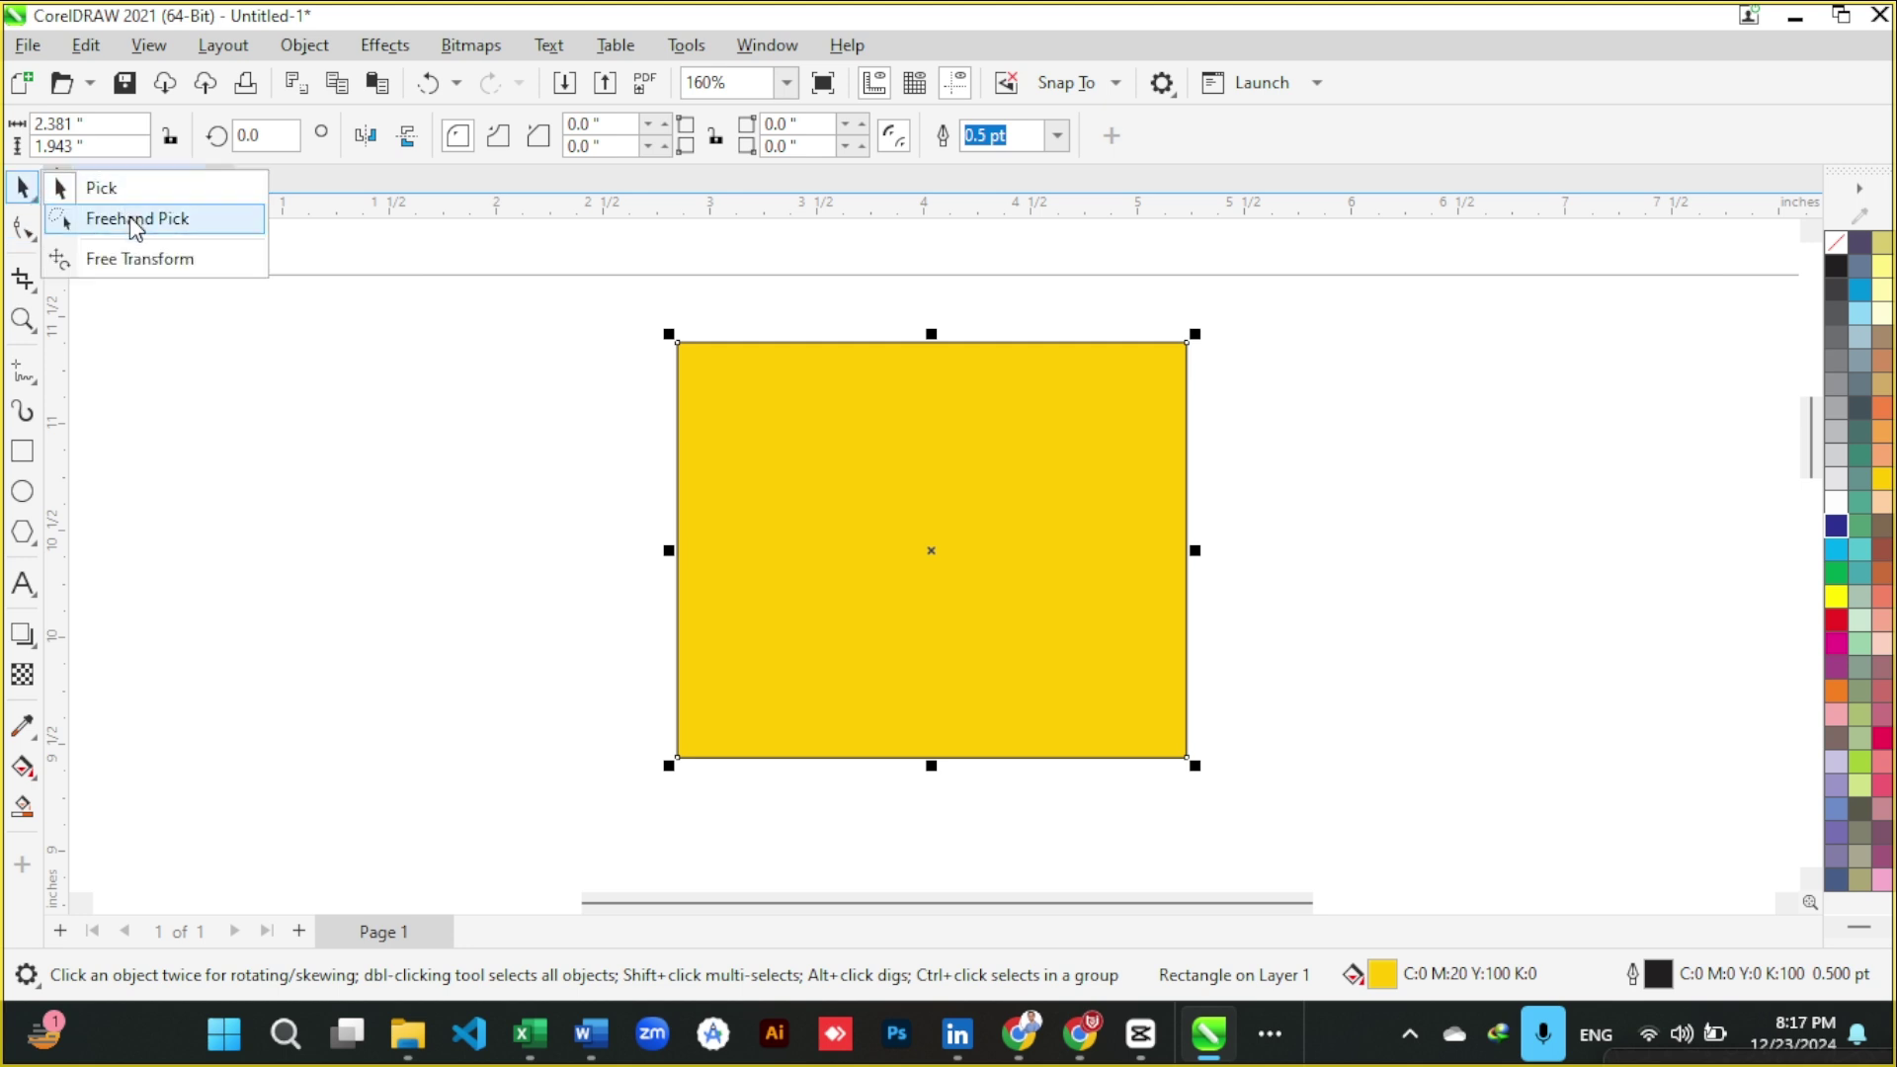
pyautogui.click(30, 235)
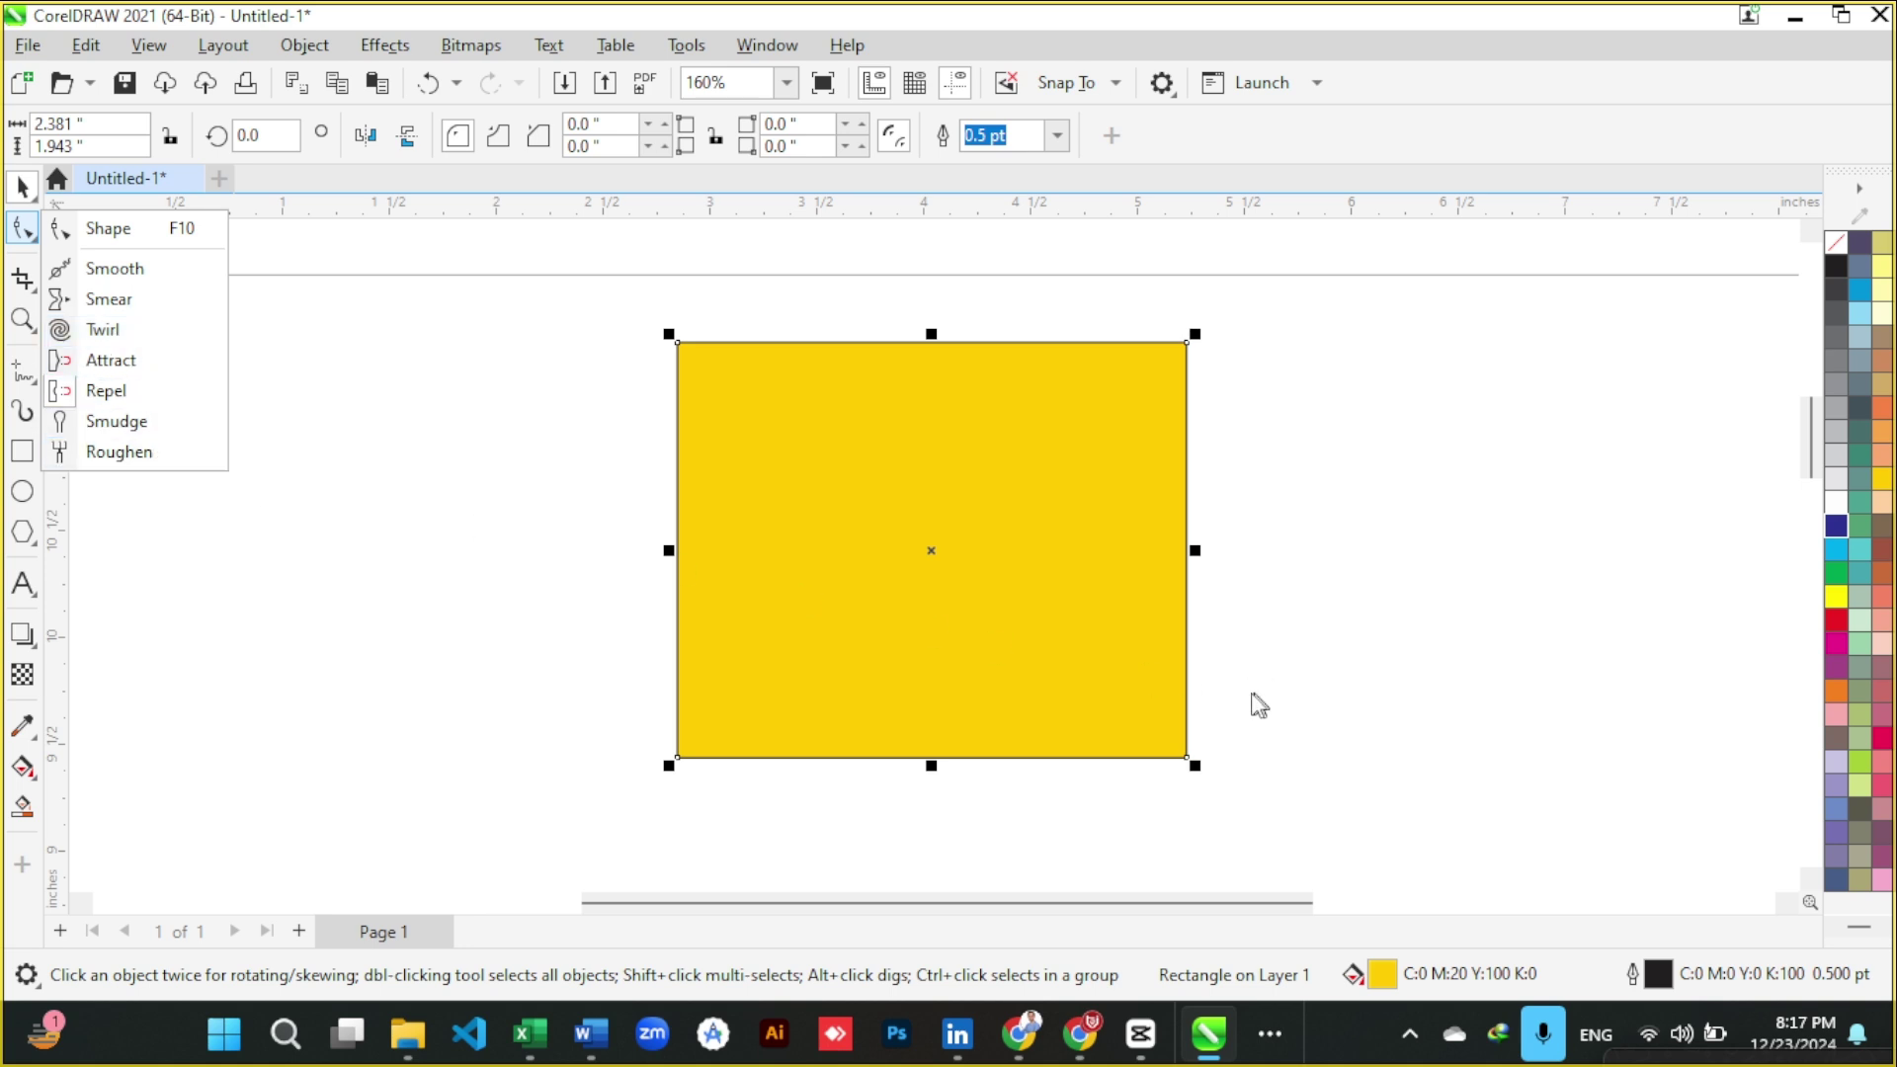
pyautogui.click(1835, 245)
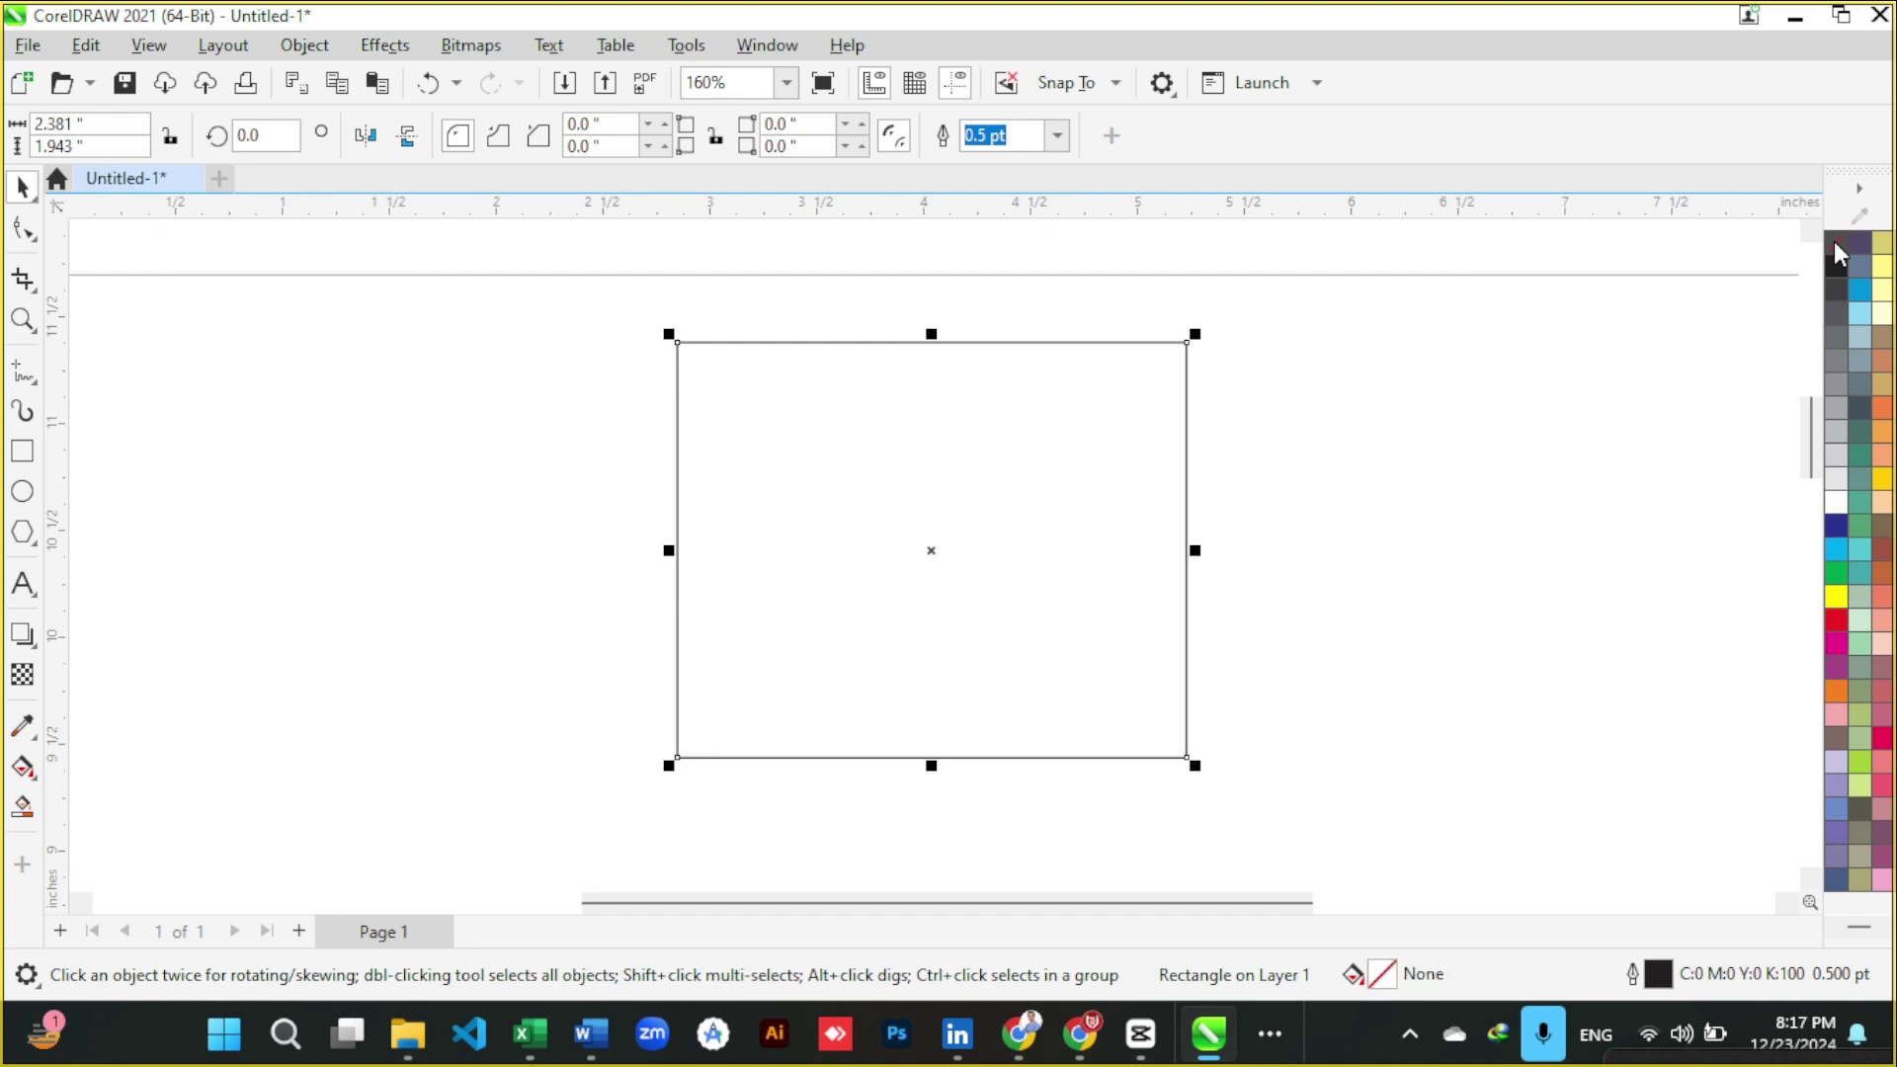
pyautogui.click(1065, 138)
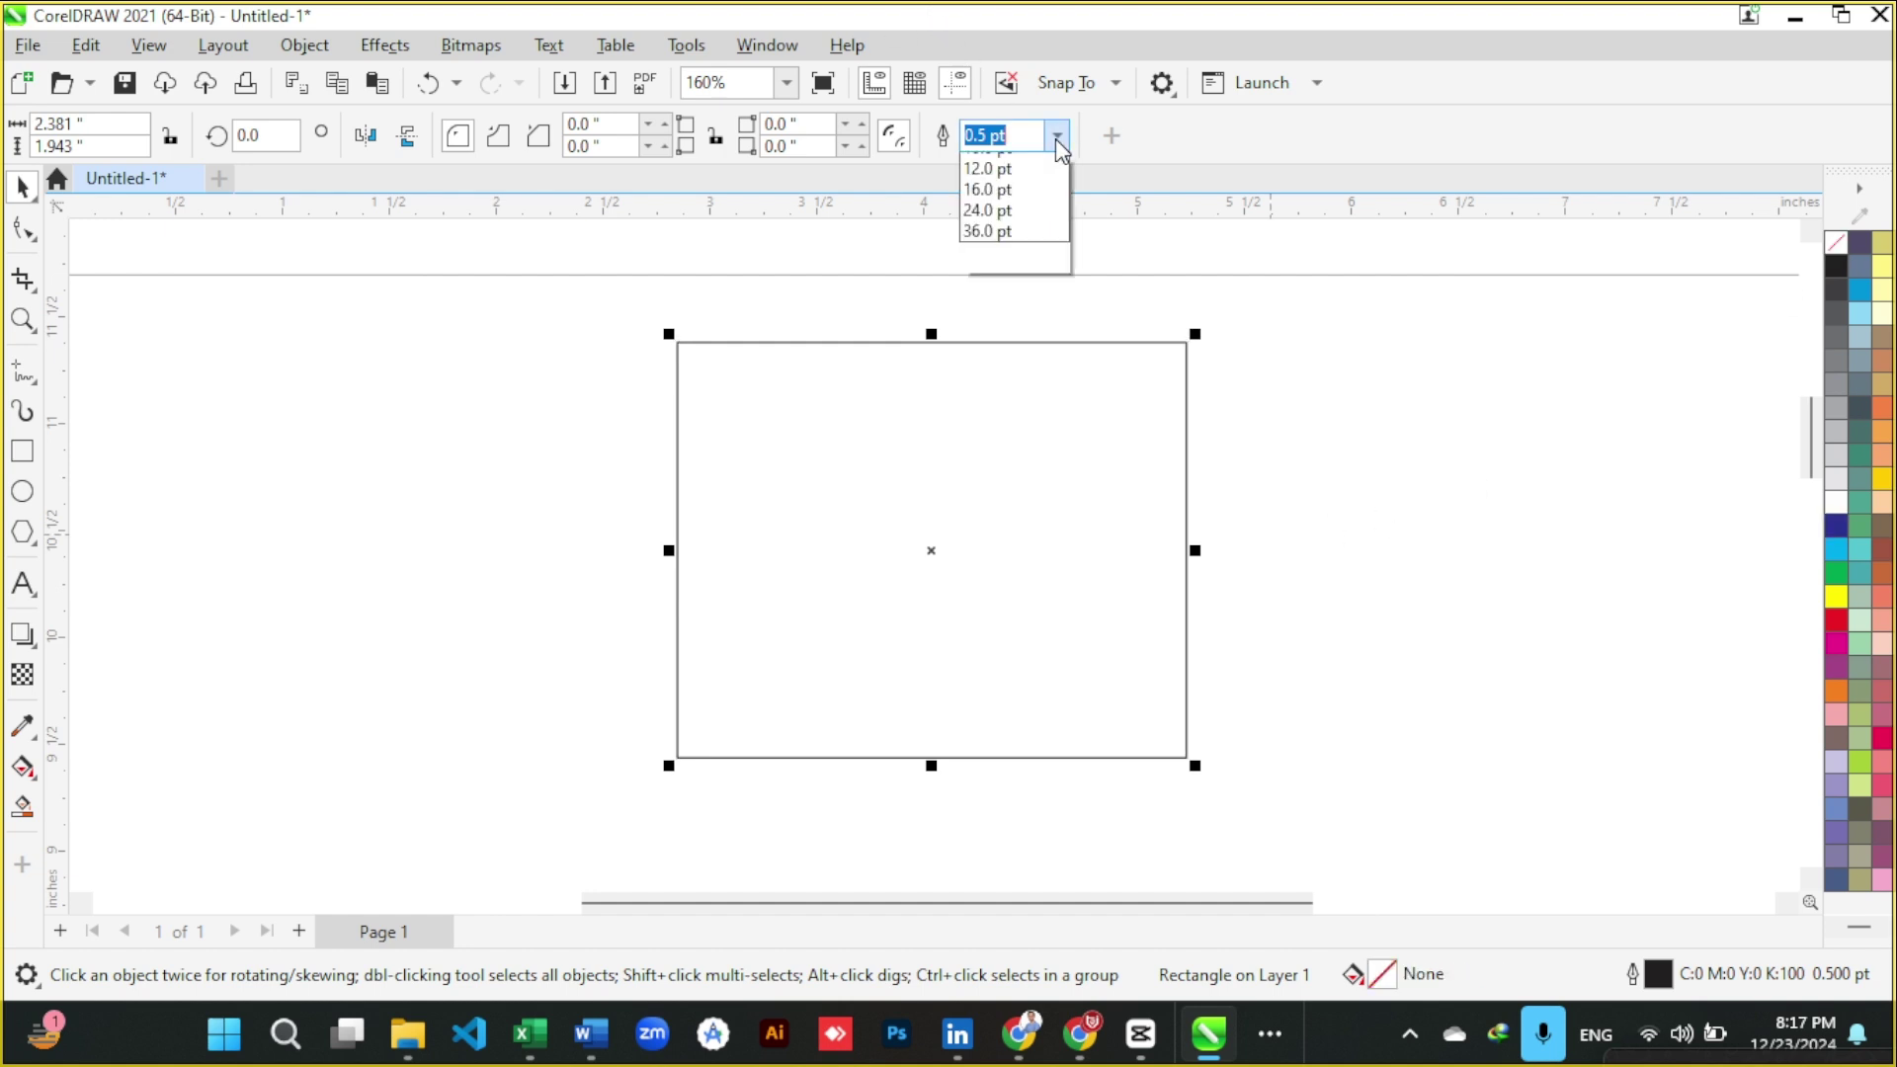
pyautogui.click(1006, 254)
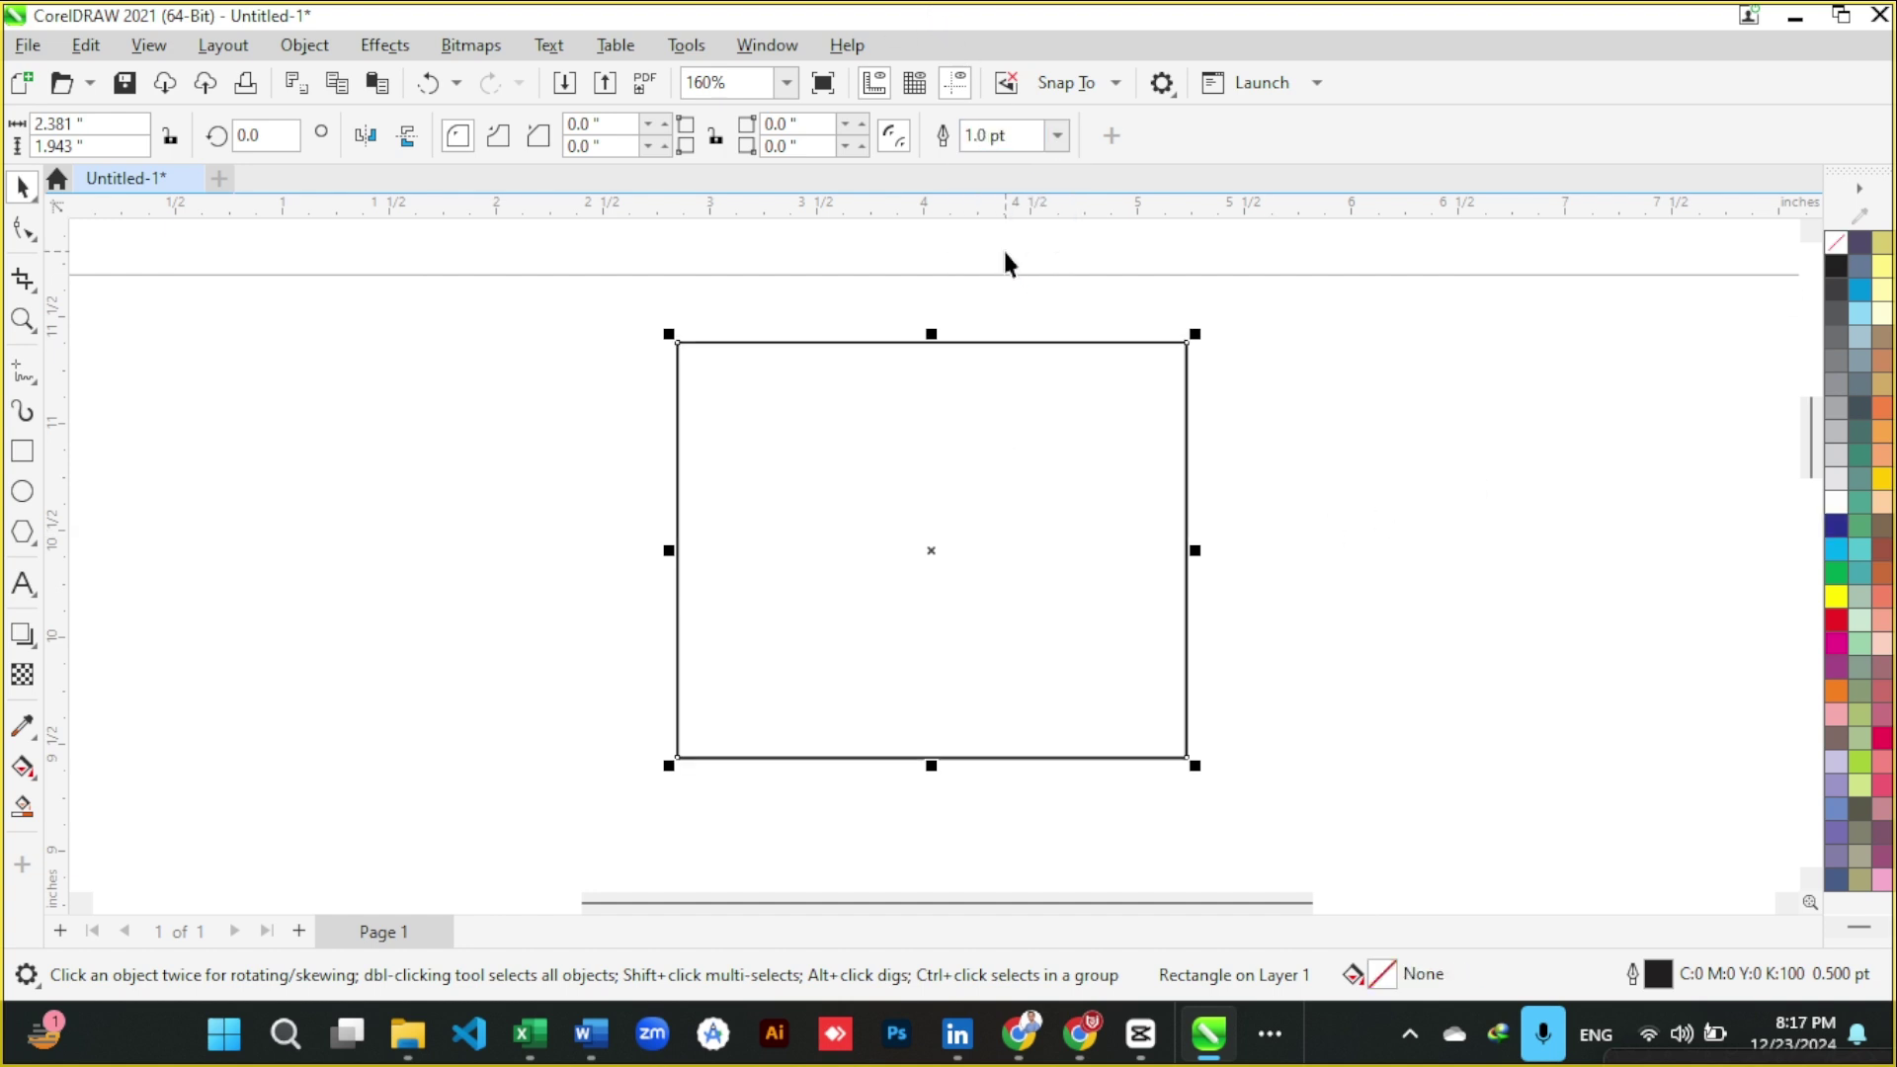
# - Widen the unfilled rectangle to about 2.85 inches and shift it closer to the page's upper-left corner
pyautogui.moveTo(1014, 466); pyautogui.dragTo(913, 472)
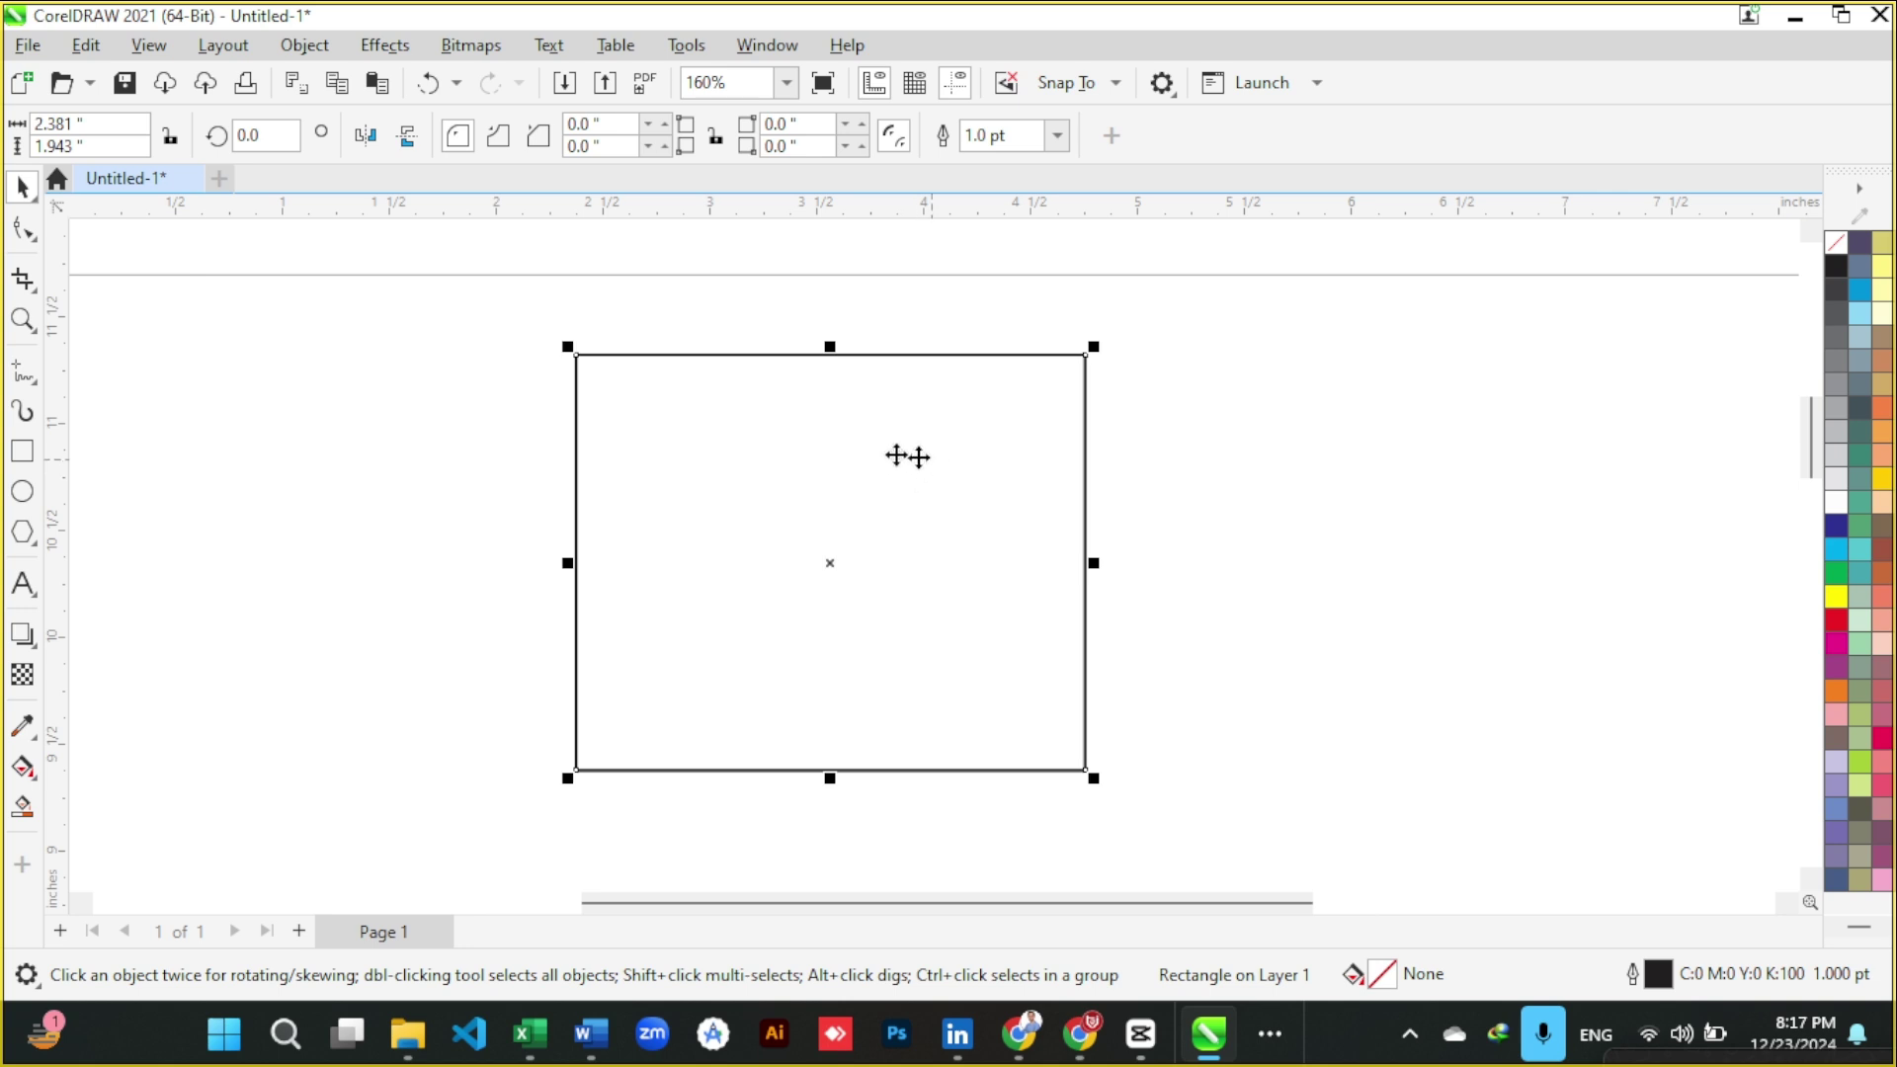
pyautogui.scroll(1, 521, 394)
pyautogui.scroll(-1, 1243, 632)
pyautogui.scroll(-1, 1244, 608)
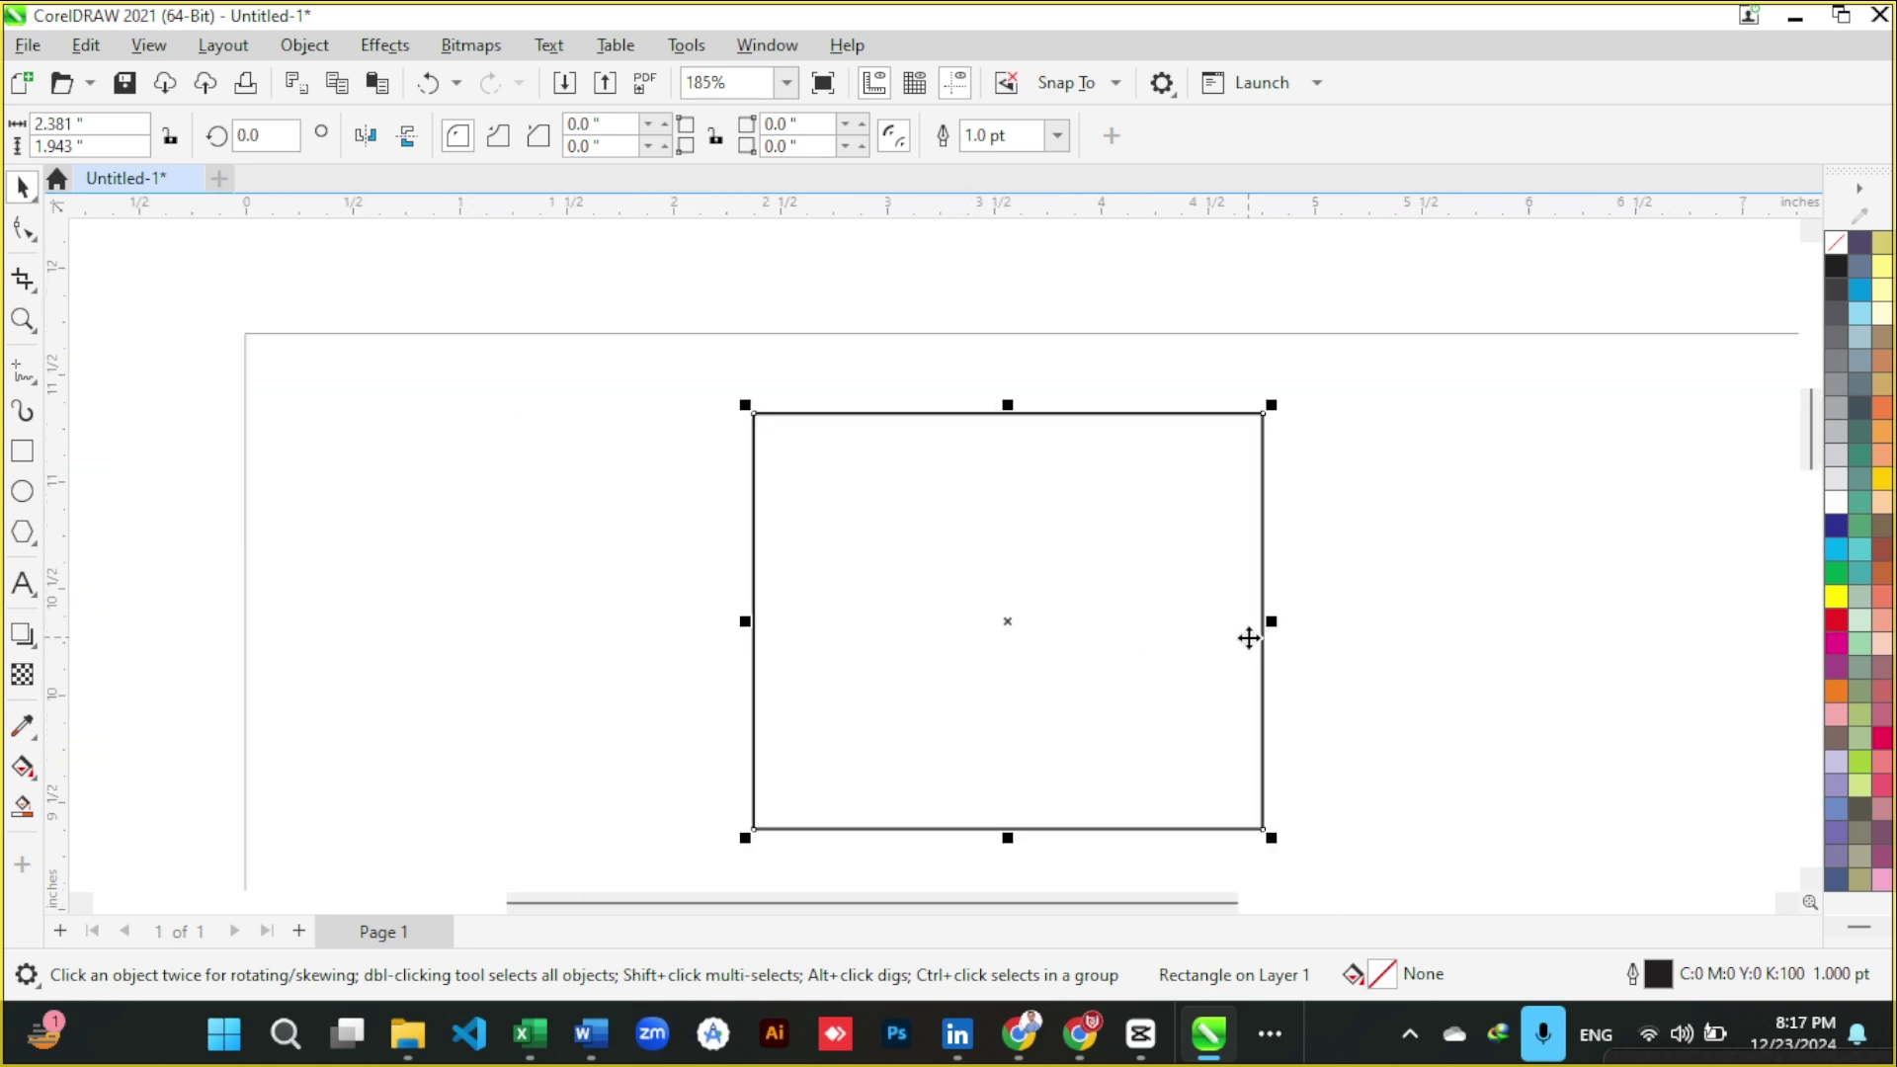
pyautogui.moveTo(1124, 784); pyautogui.dragTo(1091, 759)
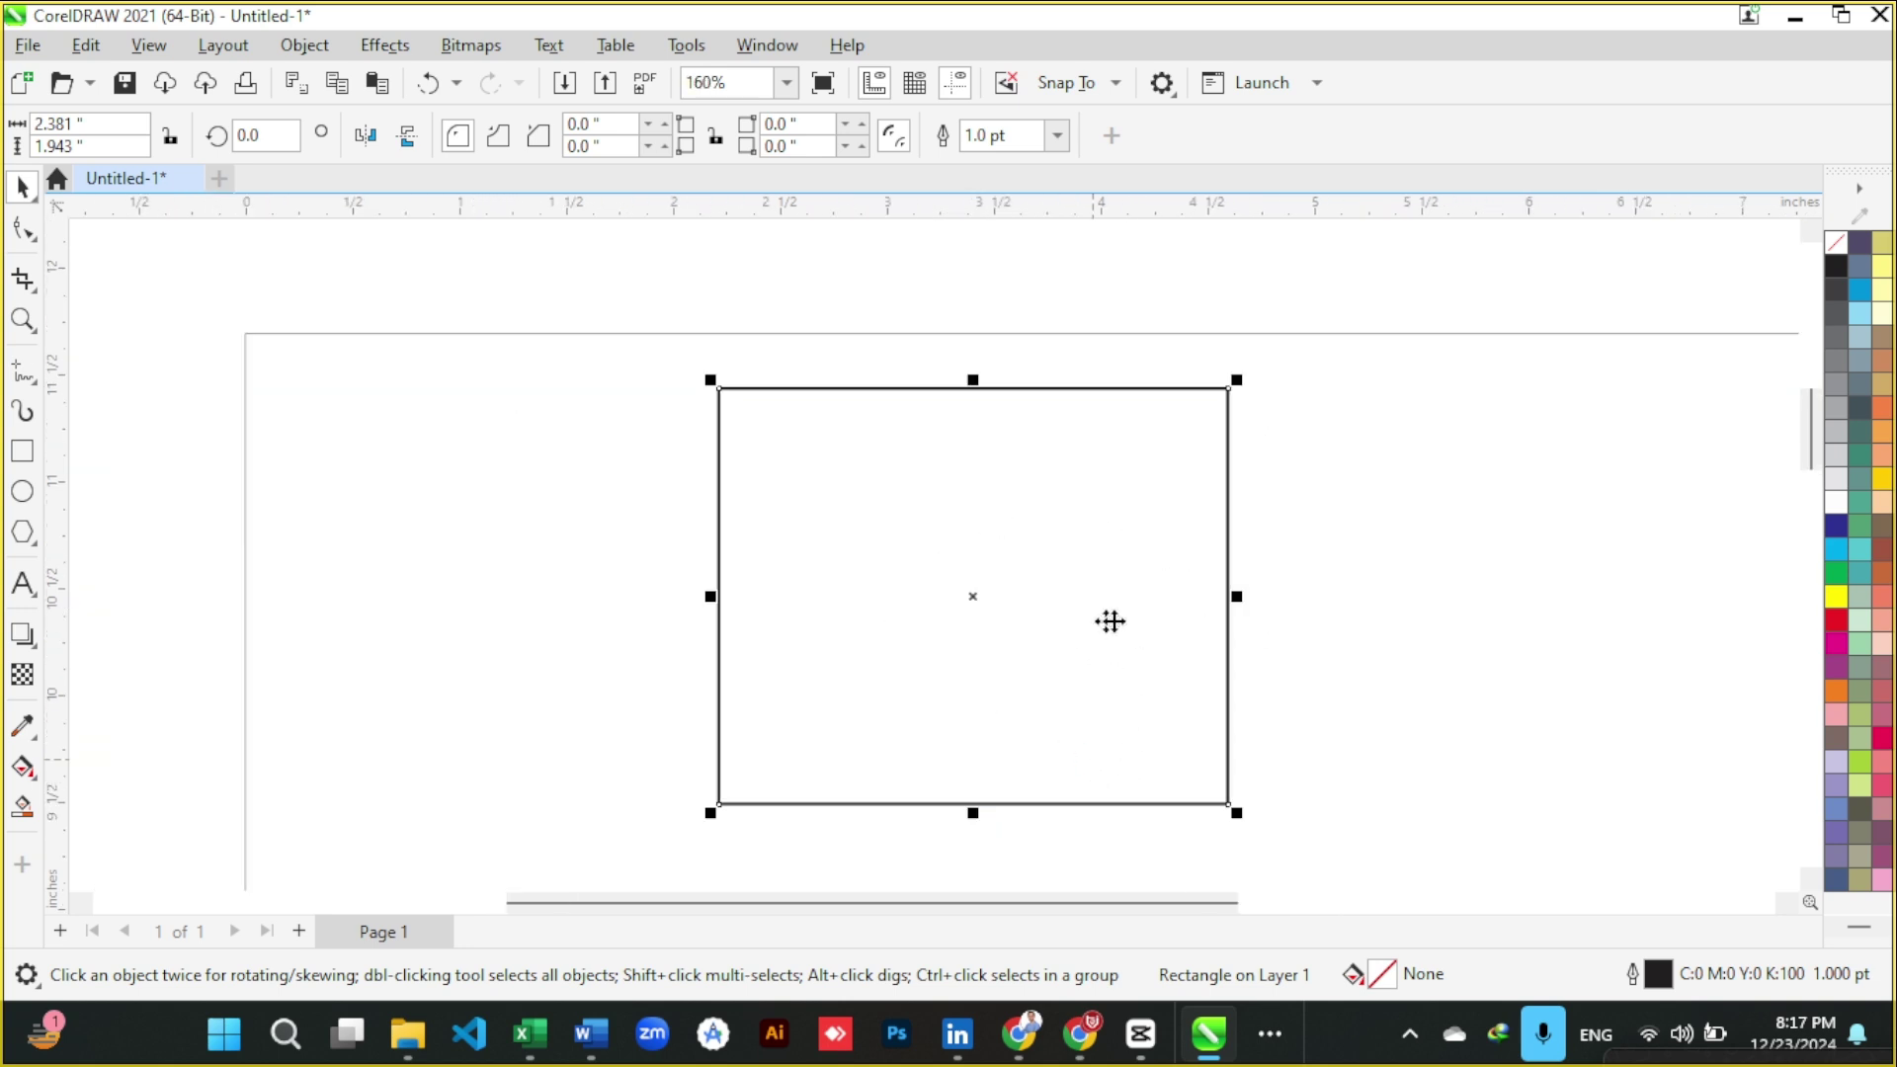
pyautogui.moveTo(1237, 596); pyautogui.dragTo(1329, 596)
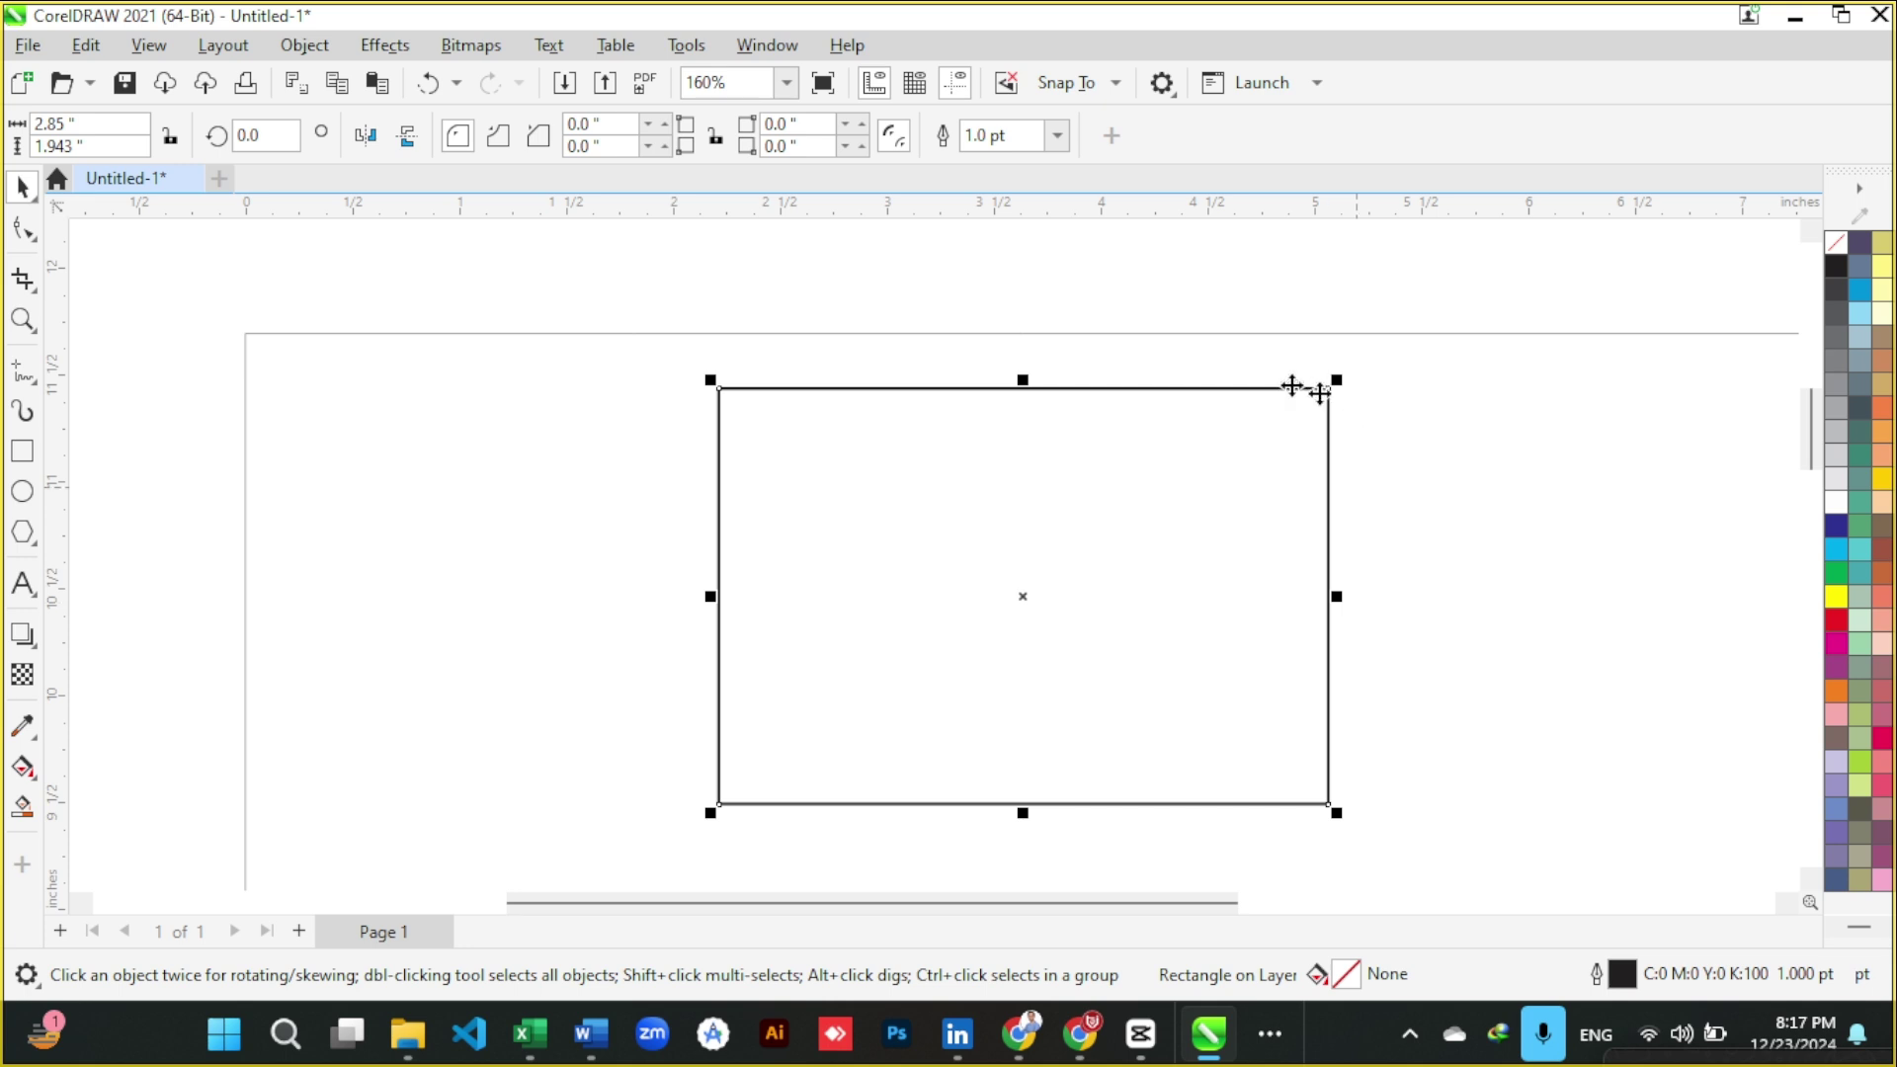
pyautogui.scroll(1, 1215, 510)
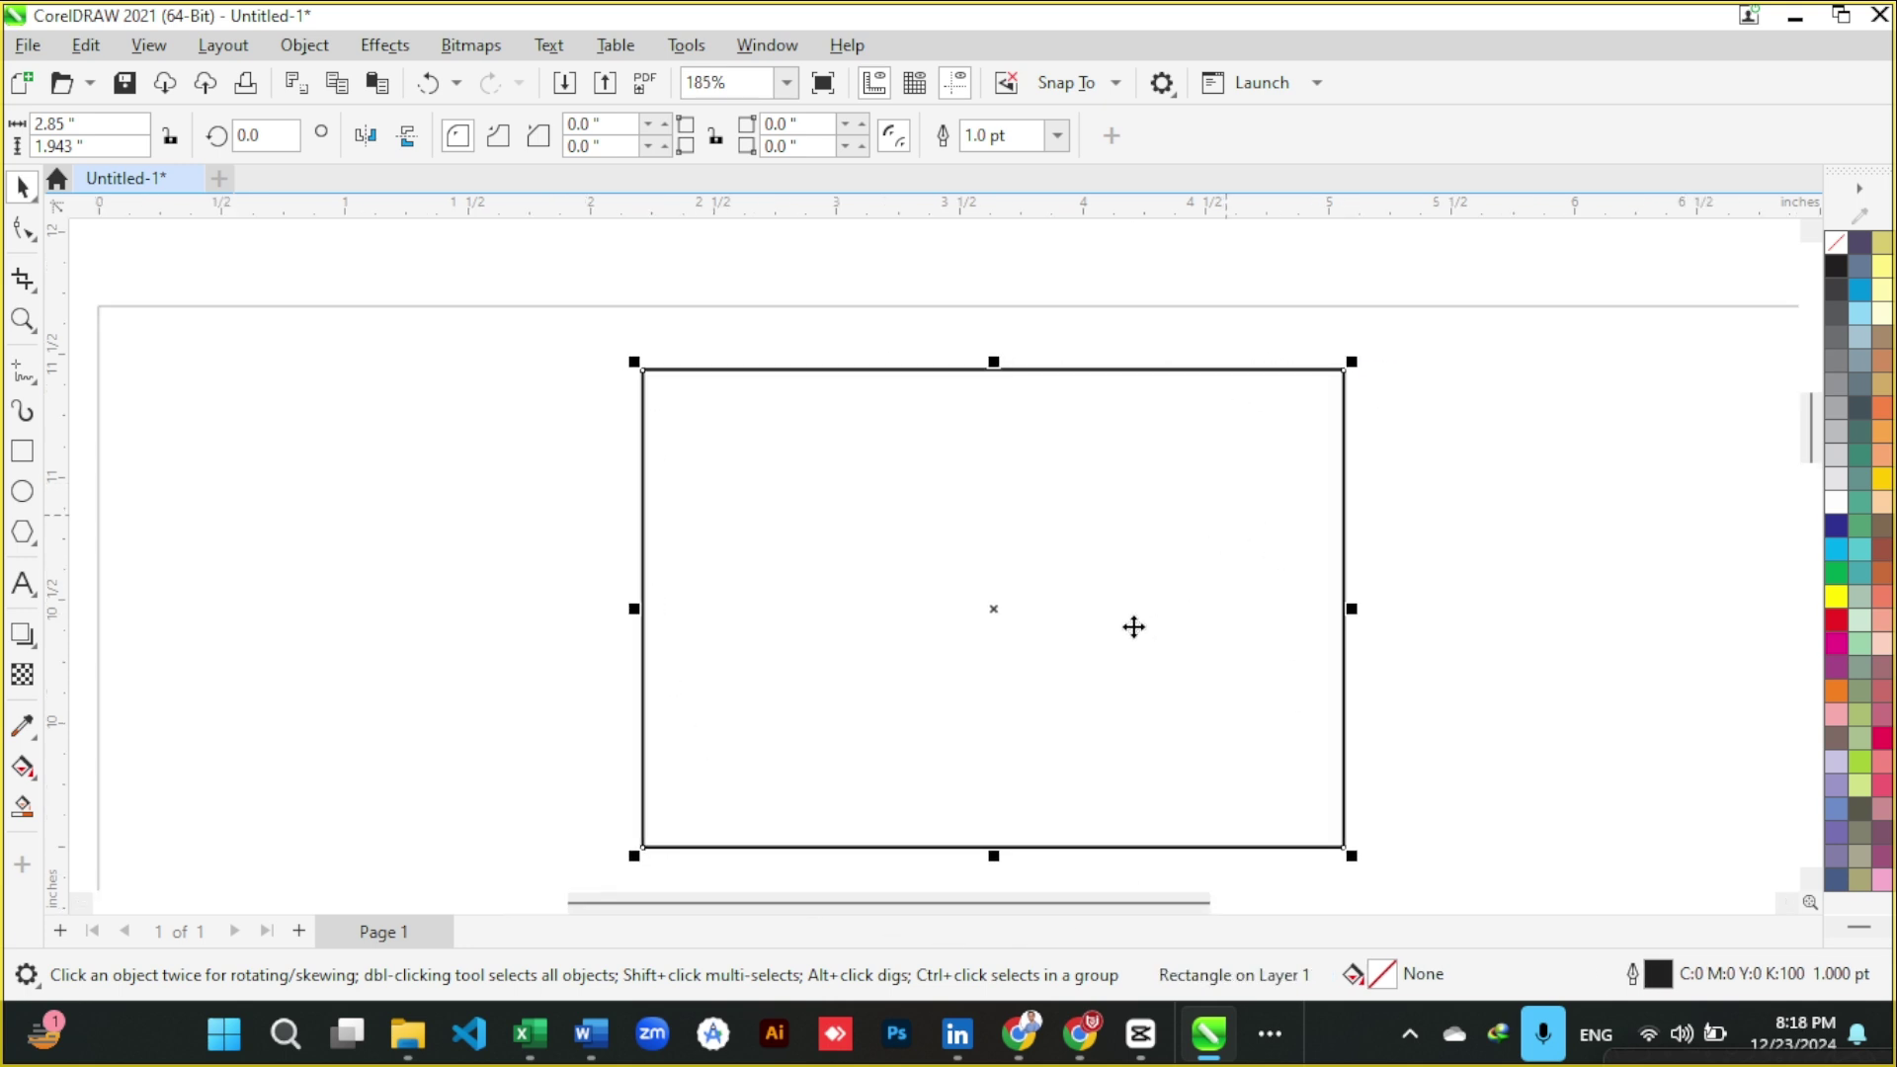
pyautogui.moveTo(1133, 626); pyautogui.dragTo(1043, 609)
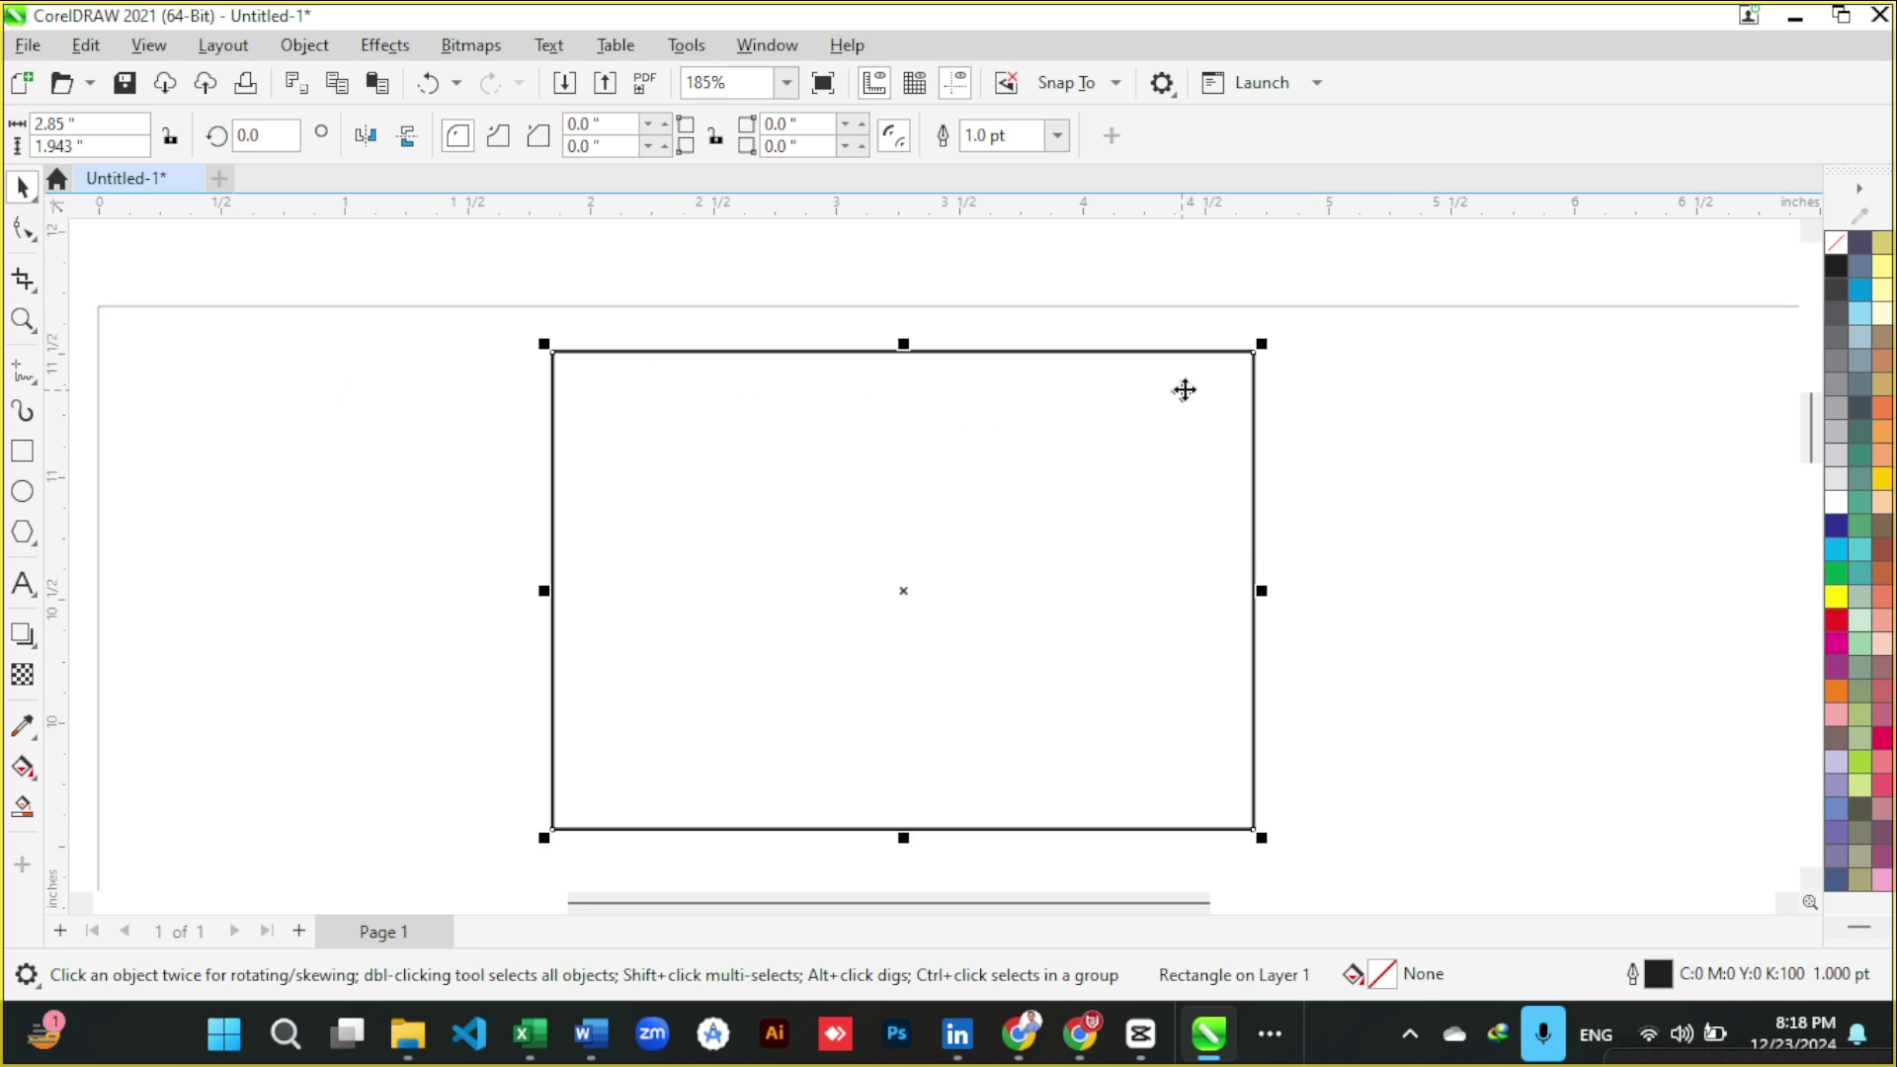
# - Examine the outline at the rectangle's upper-right corner up close and leave the rectangle deselected
pyautogui.scroll(3, 1297, 380)
pyautogui.scroll(6, 1298, 380)
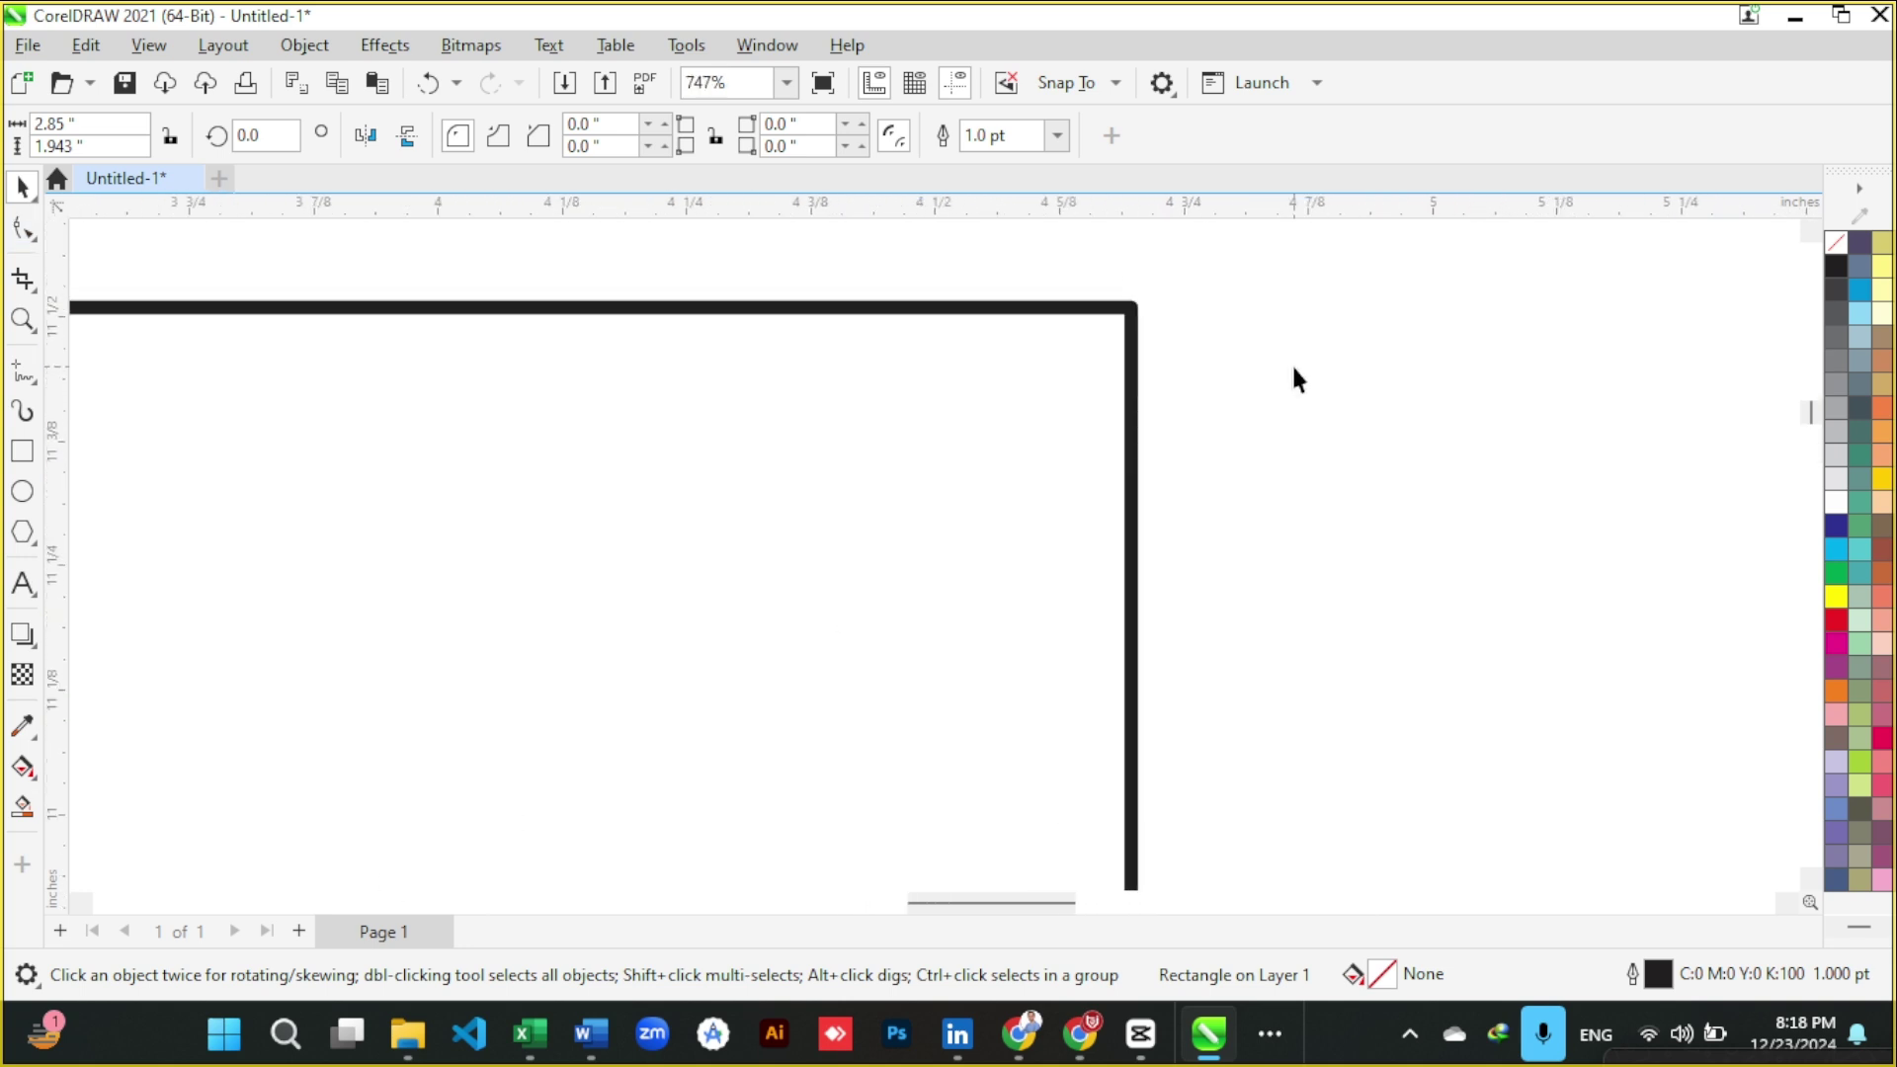
pyautogui.press('Escape')
pyautogui.scroll(-8, 1146, 334)
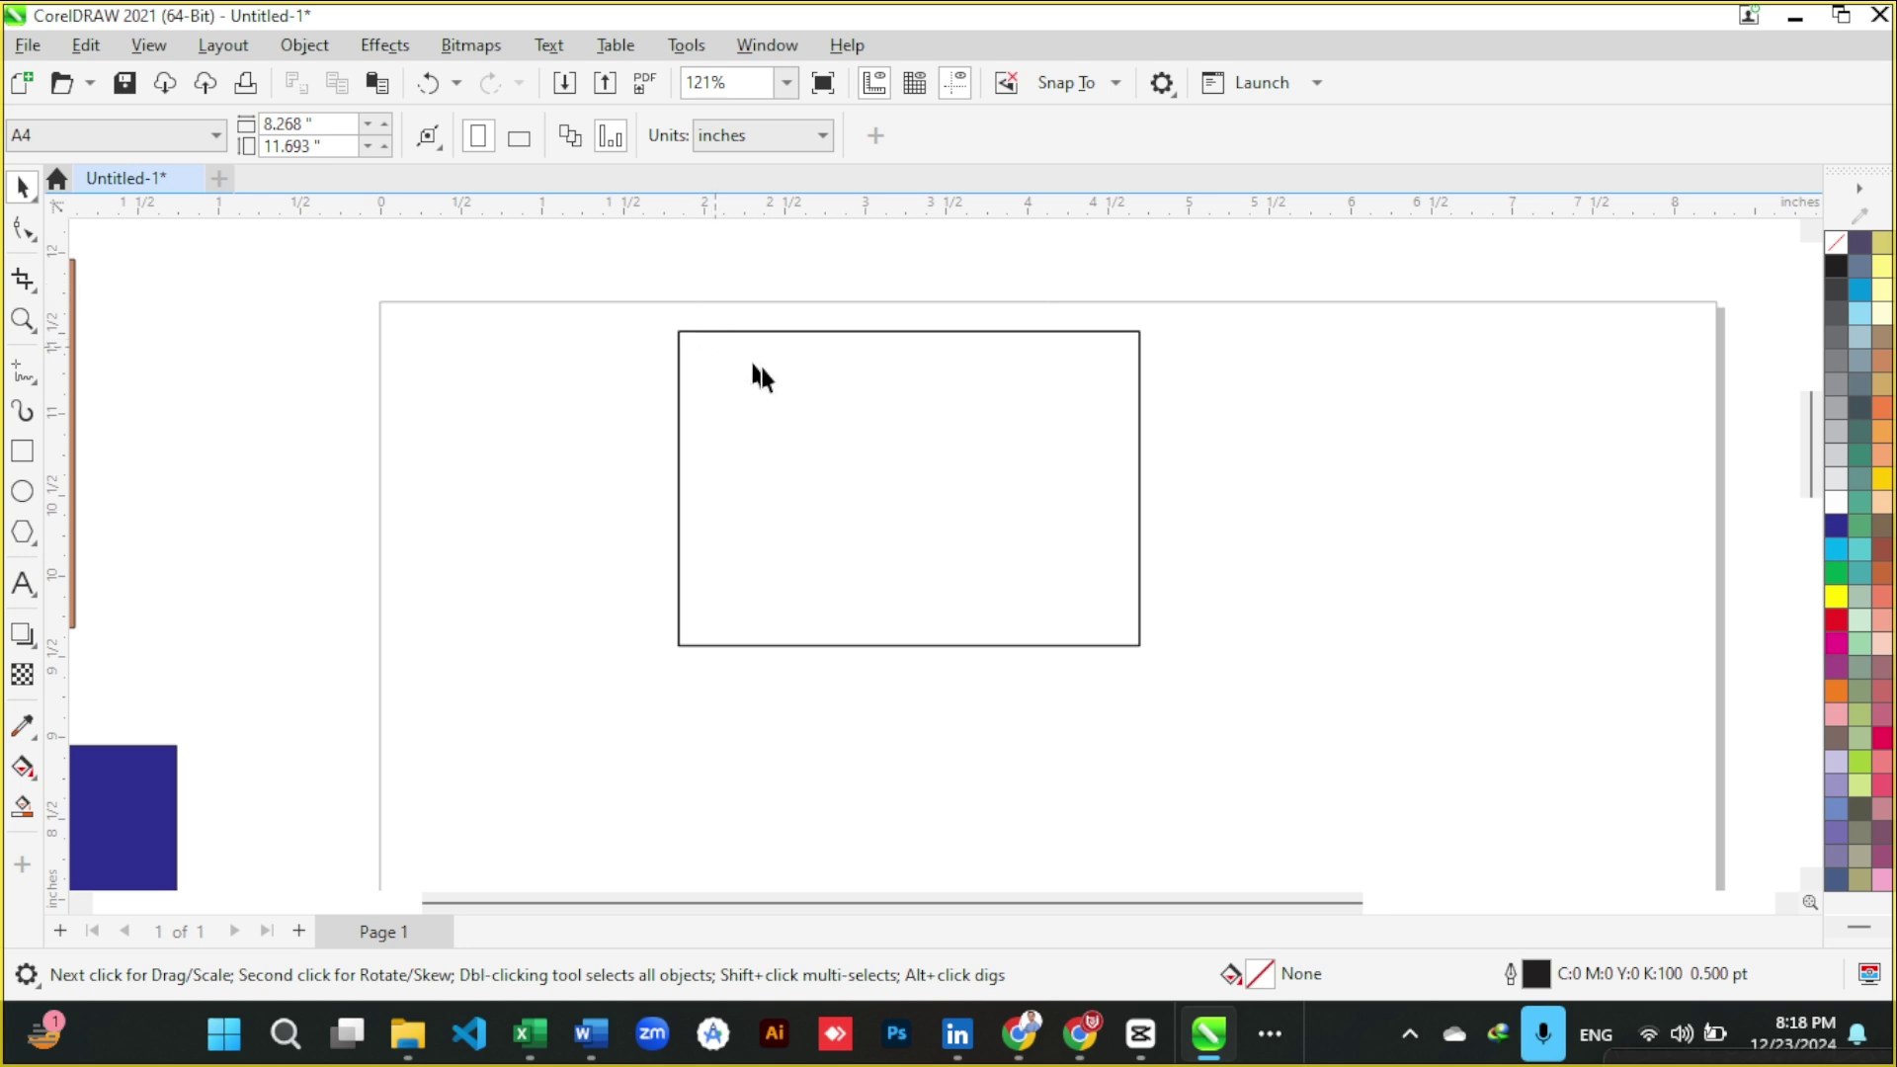
pyautogui.scroll(2, 776, 373)
pyautogui.click(792, 313)
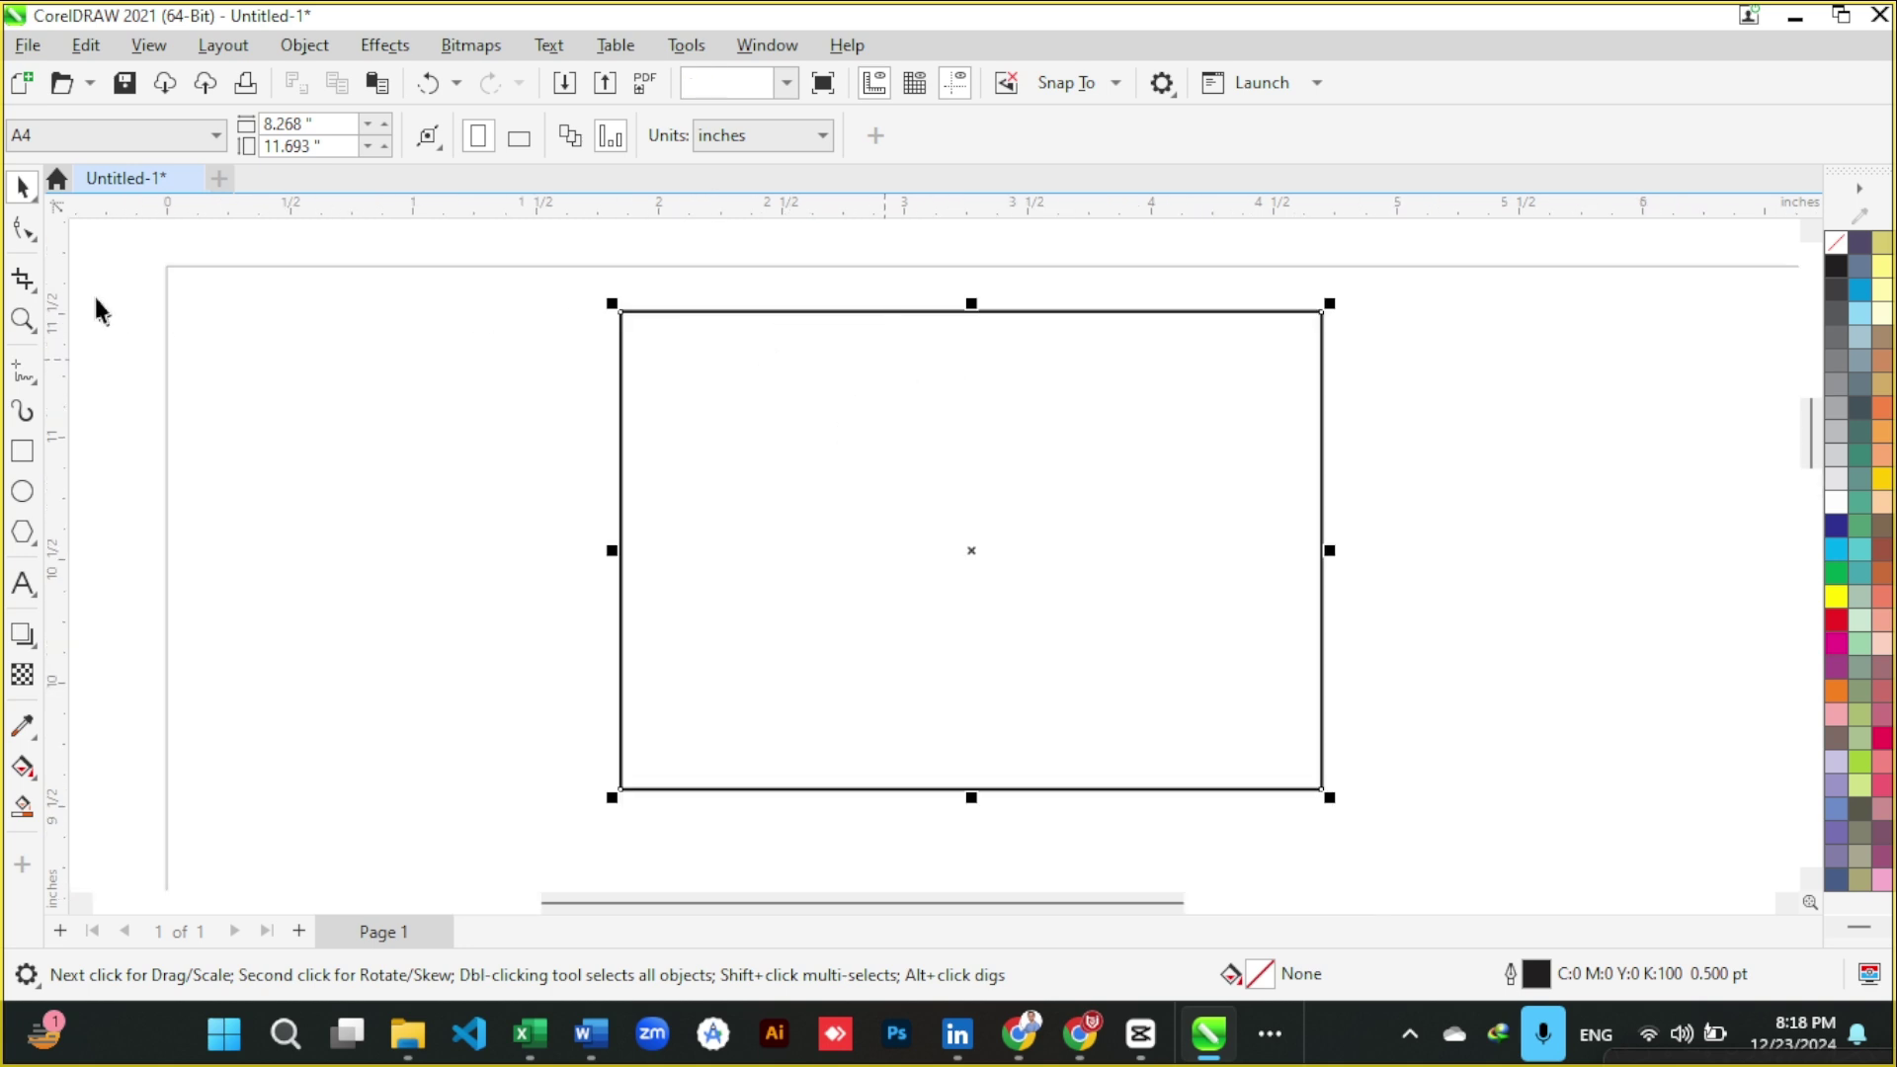
pyautogui.click(22, 230)
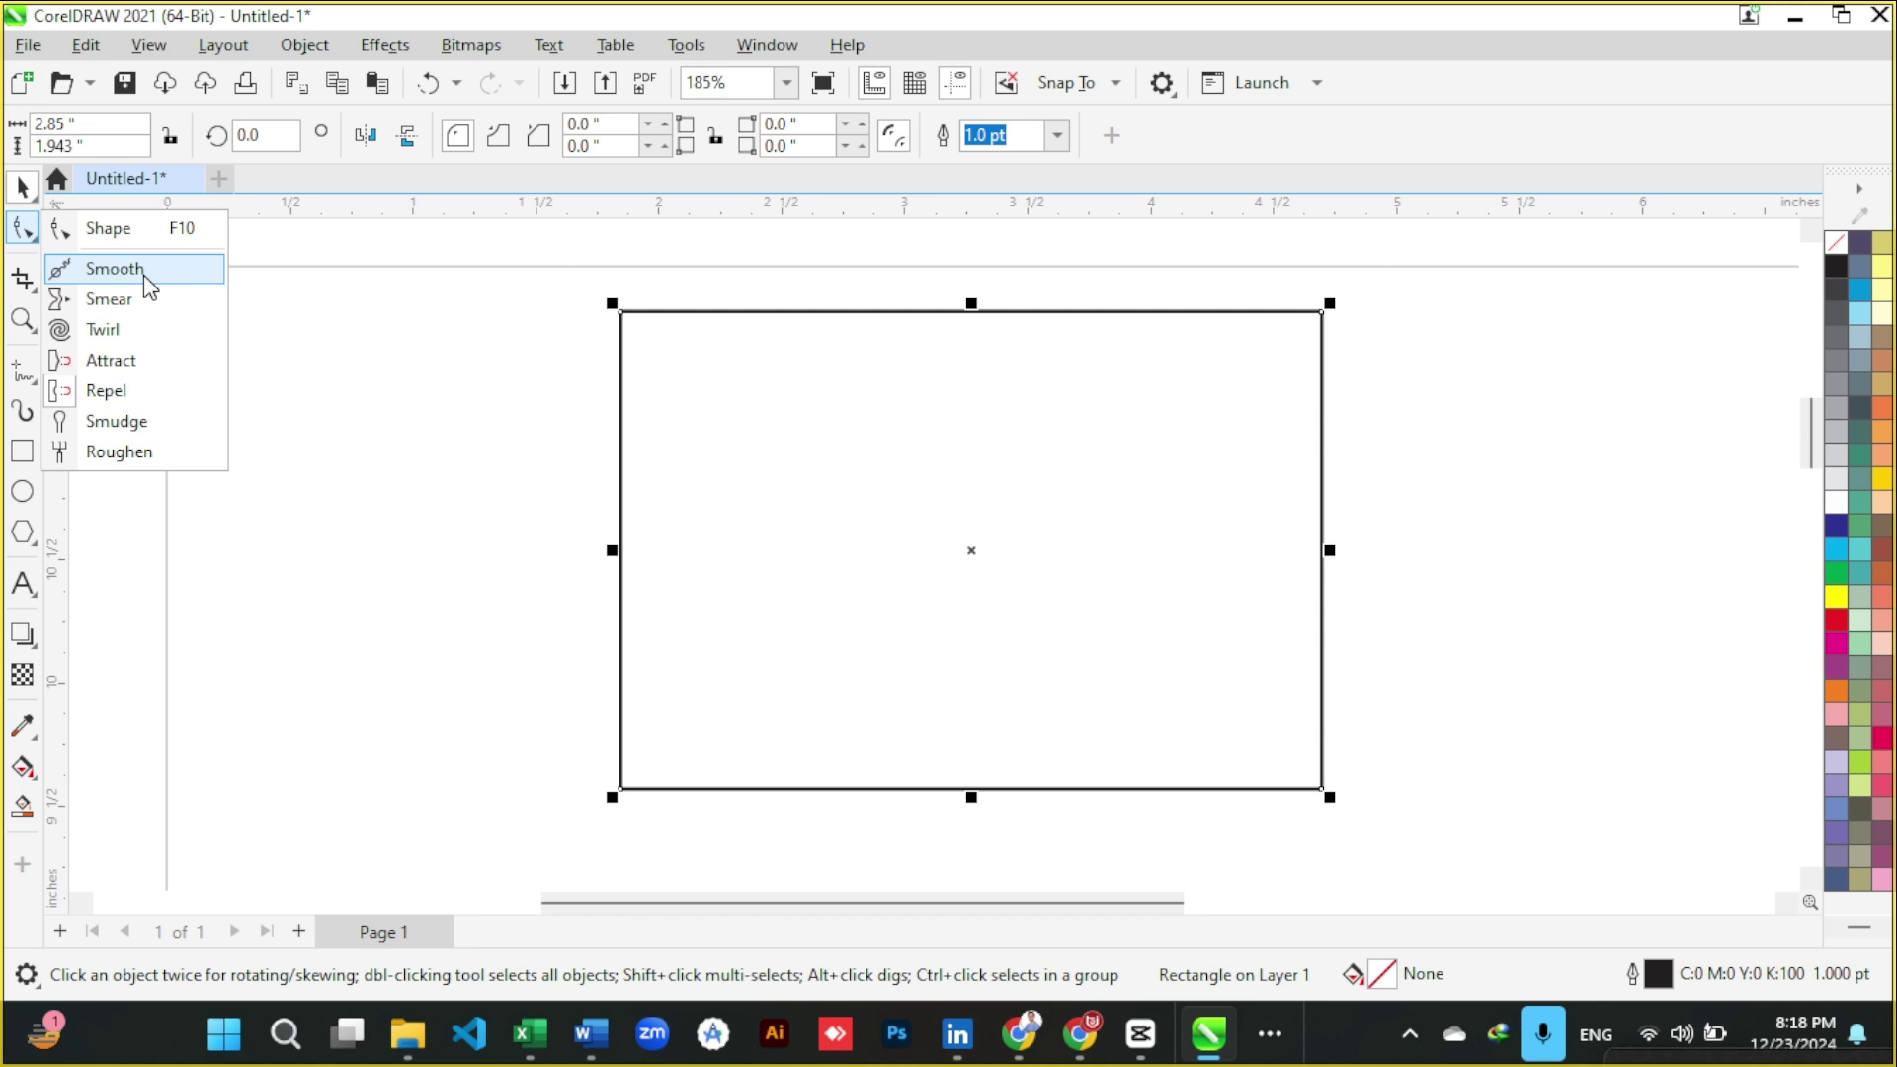
pyautogui.click(496, 474)
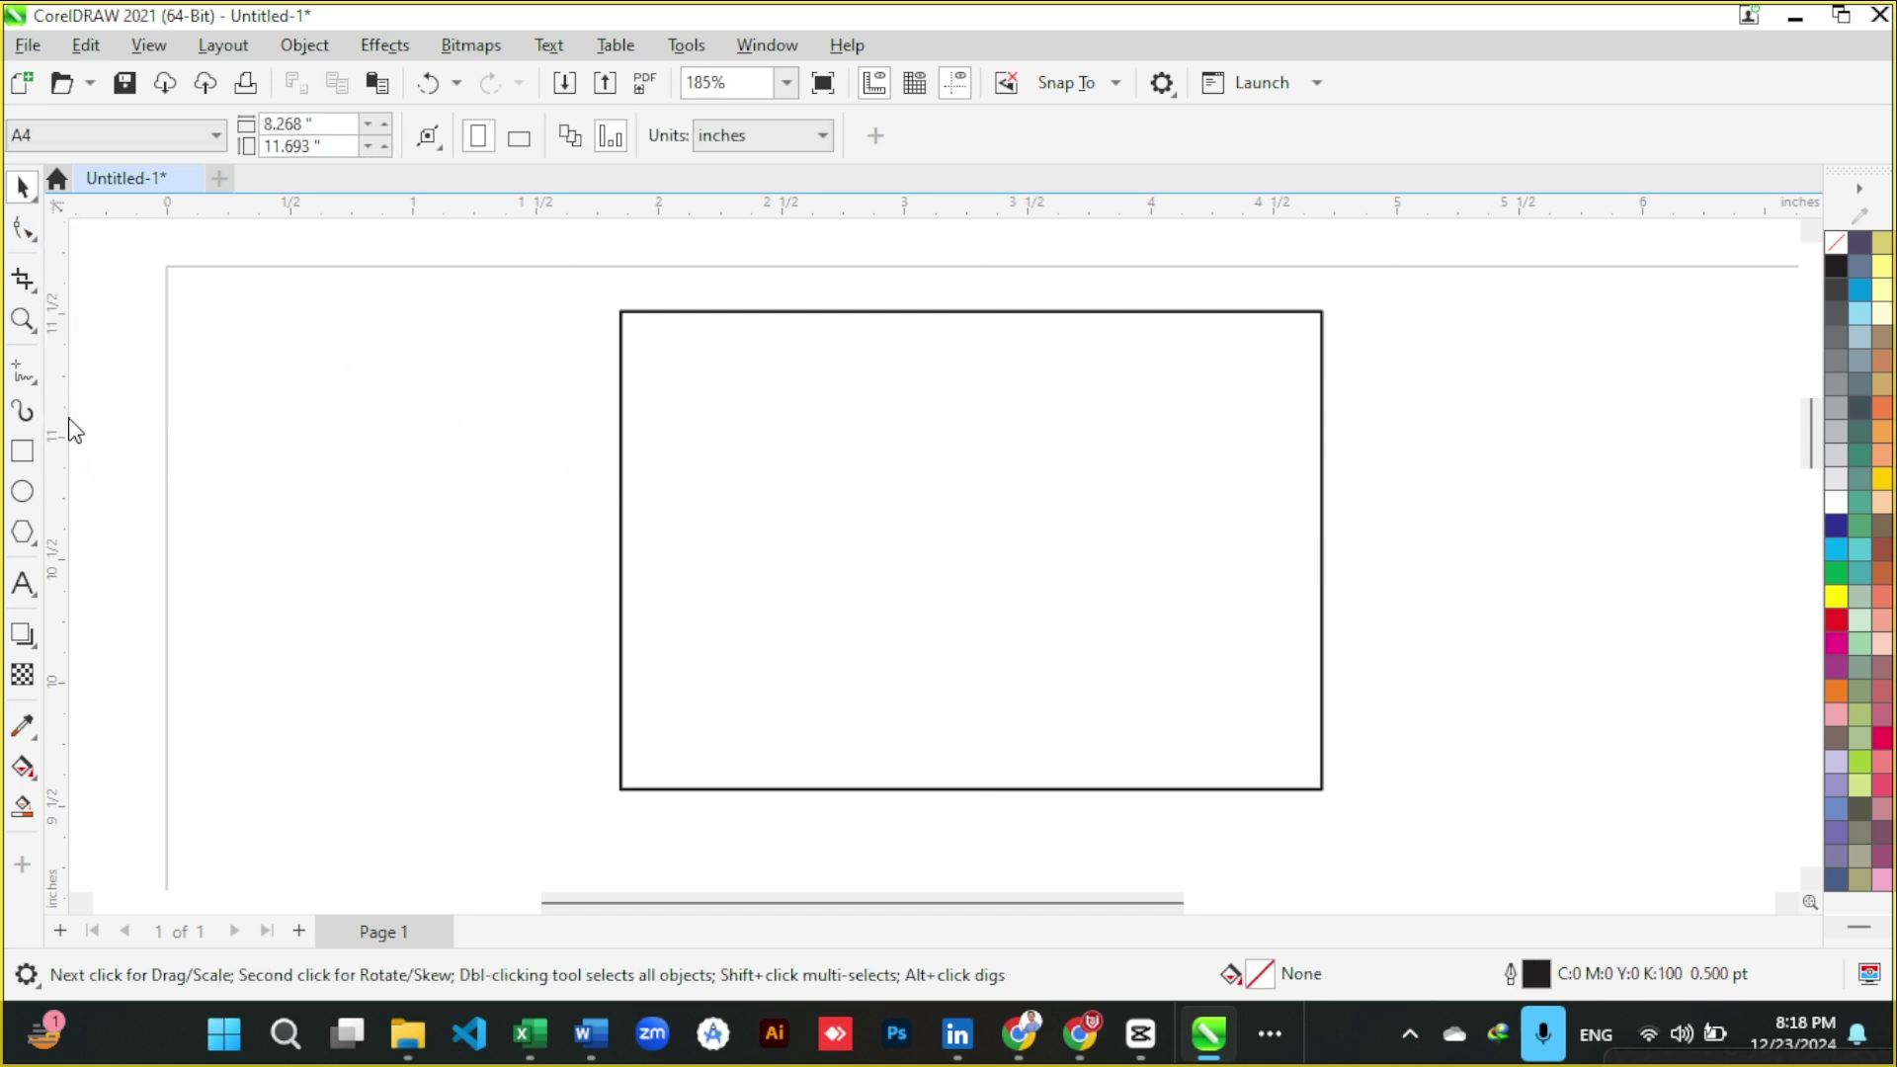
# - Draw a closed triangle about 0.98 by 1.1 inches with the Freehand tool, beside the outlined rectangle on the page
pyautogui.press('F5')
pyautogui.click(366, 354)
pyautogui.click(234, 567)
pyautogui.doubleClick(214, 603)
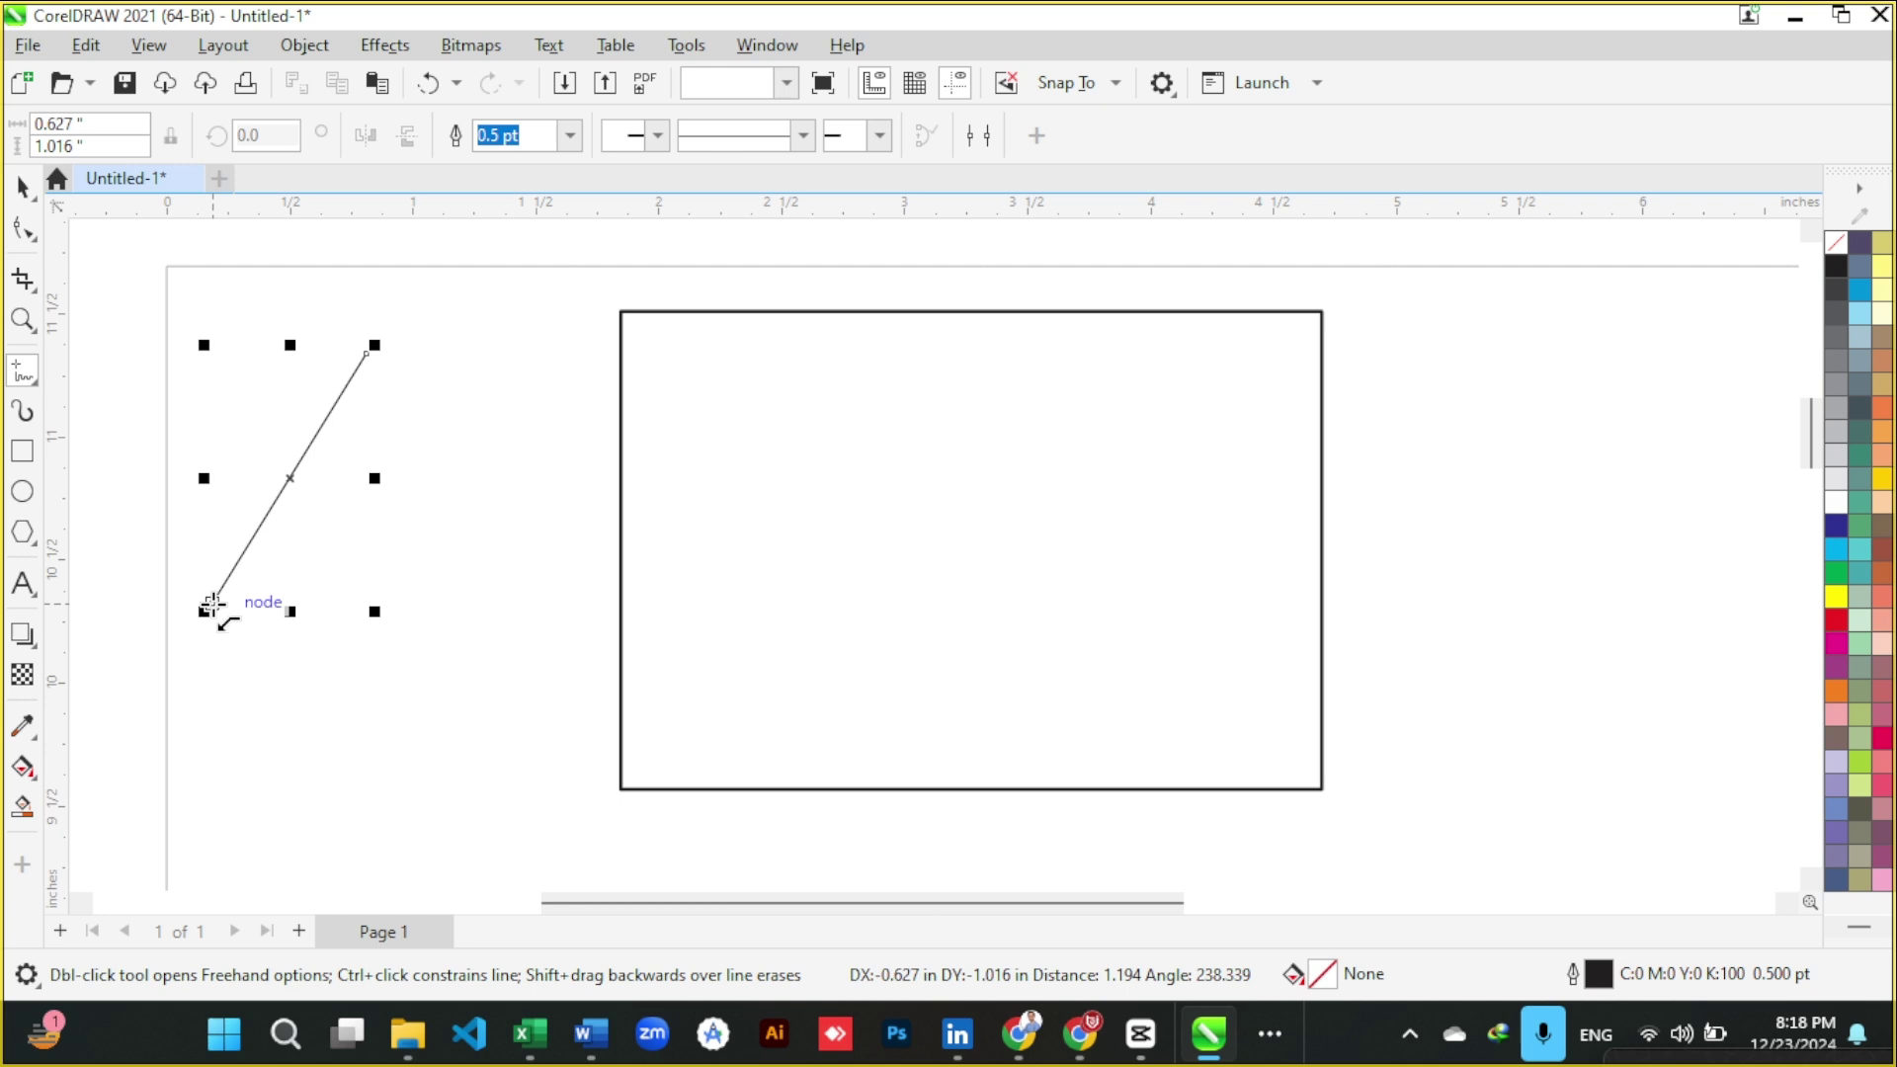
pyautogui.click(455, 620)
pyautogui.click(366, 353)
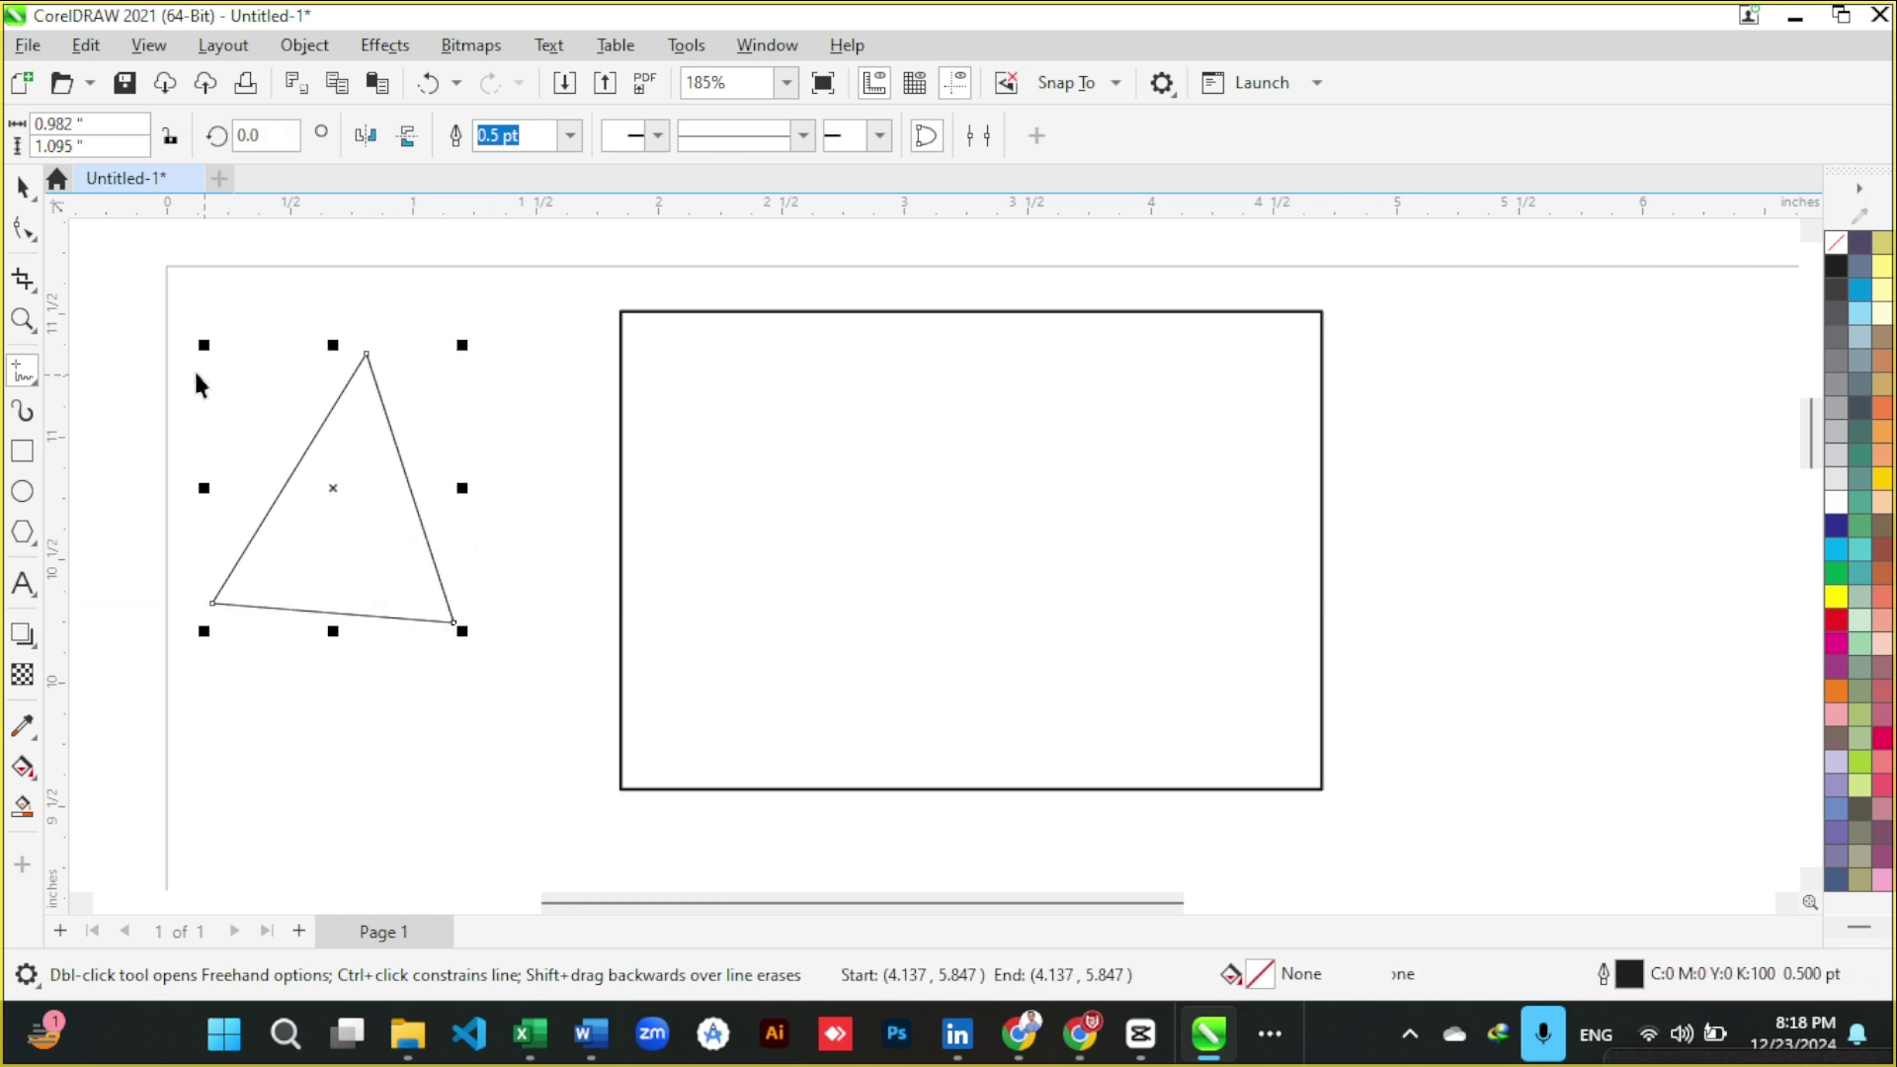
# - Select the triangle and examine its sharp corners up close
pyautogui.press('space')
pyautogui.scroll(1, 228, 391)
pyautogui.scroll(1, 245, 410)
pyautogui.moveTo(499, 502); pyautogui.dragTo(608, 454)
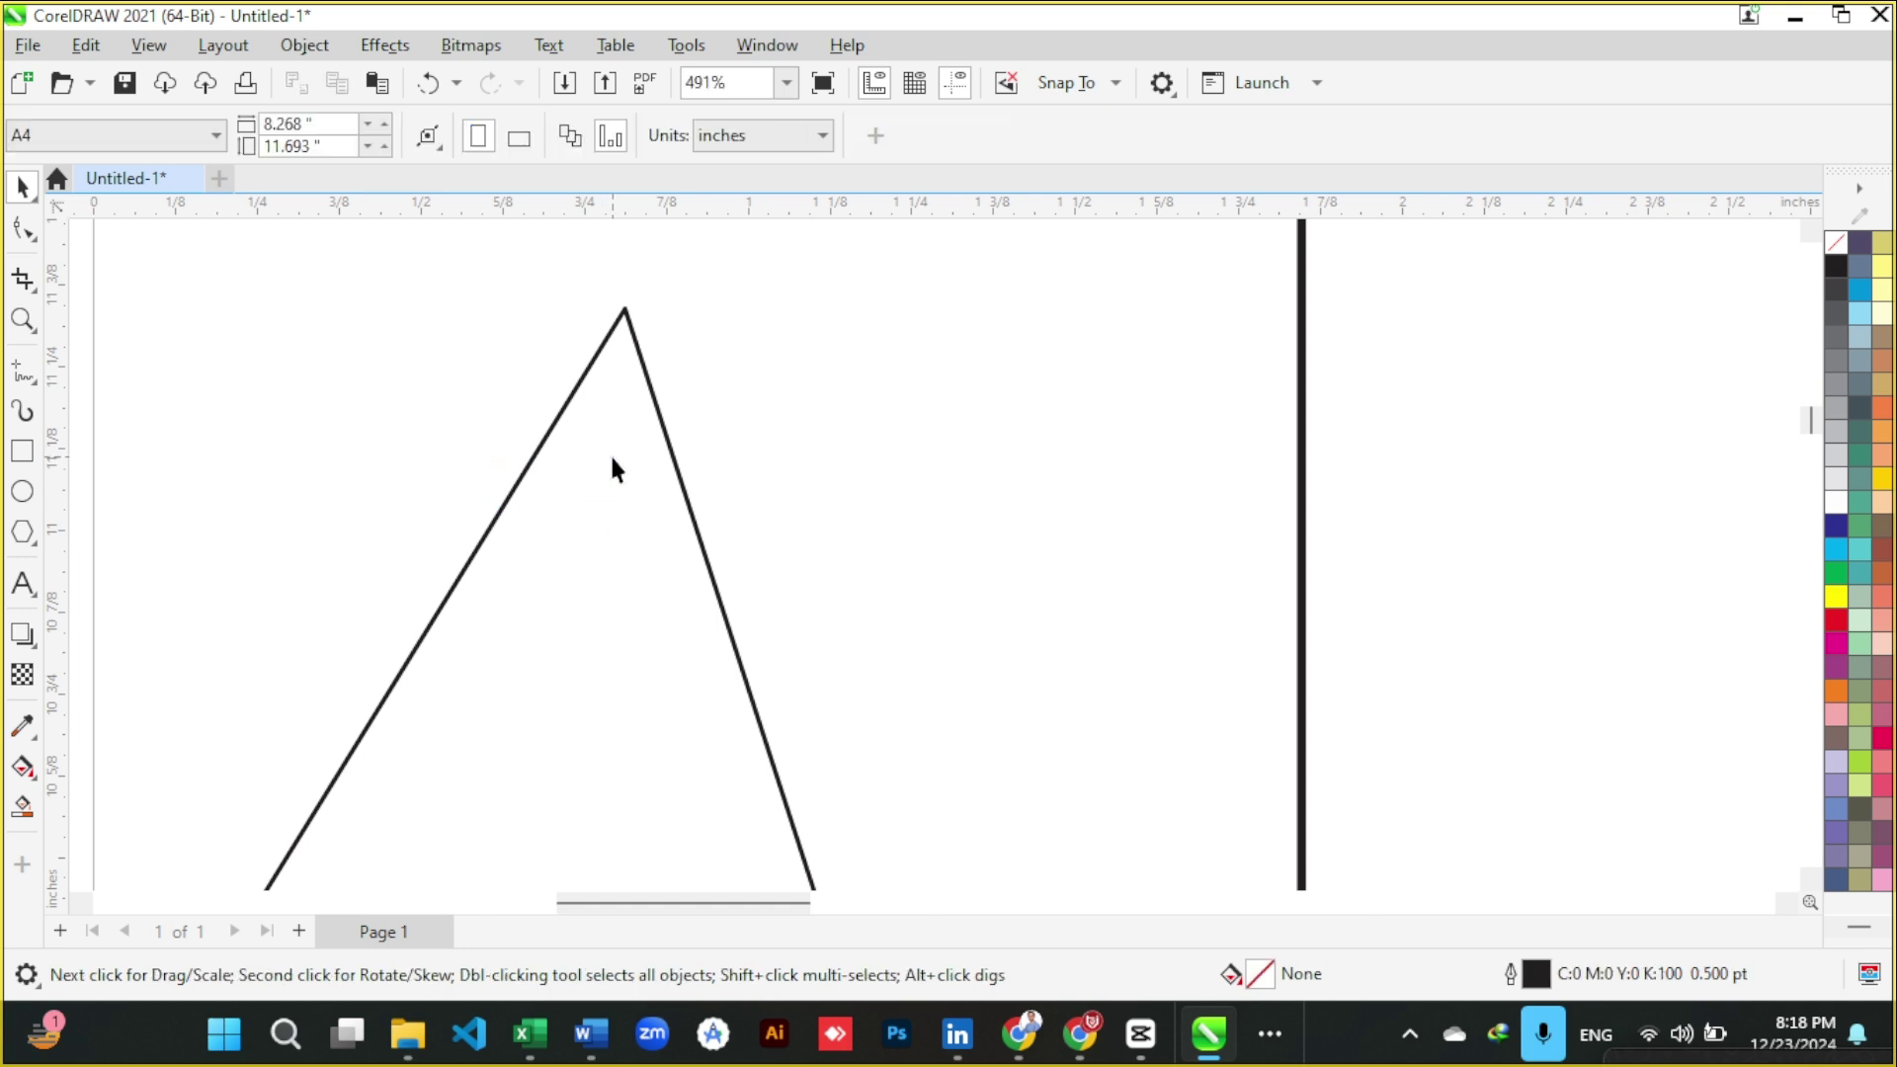
pyautogui.scroll(-2, 609, 455)
pyautogui.moveTo(606, 563); pyautogui.dragTo(685, 441)
pyautogui.scroll(2, 480, 430)
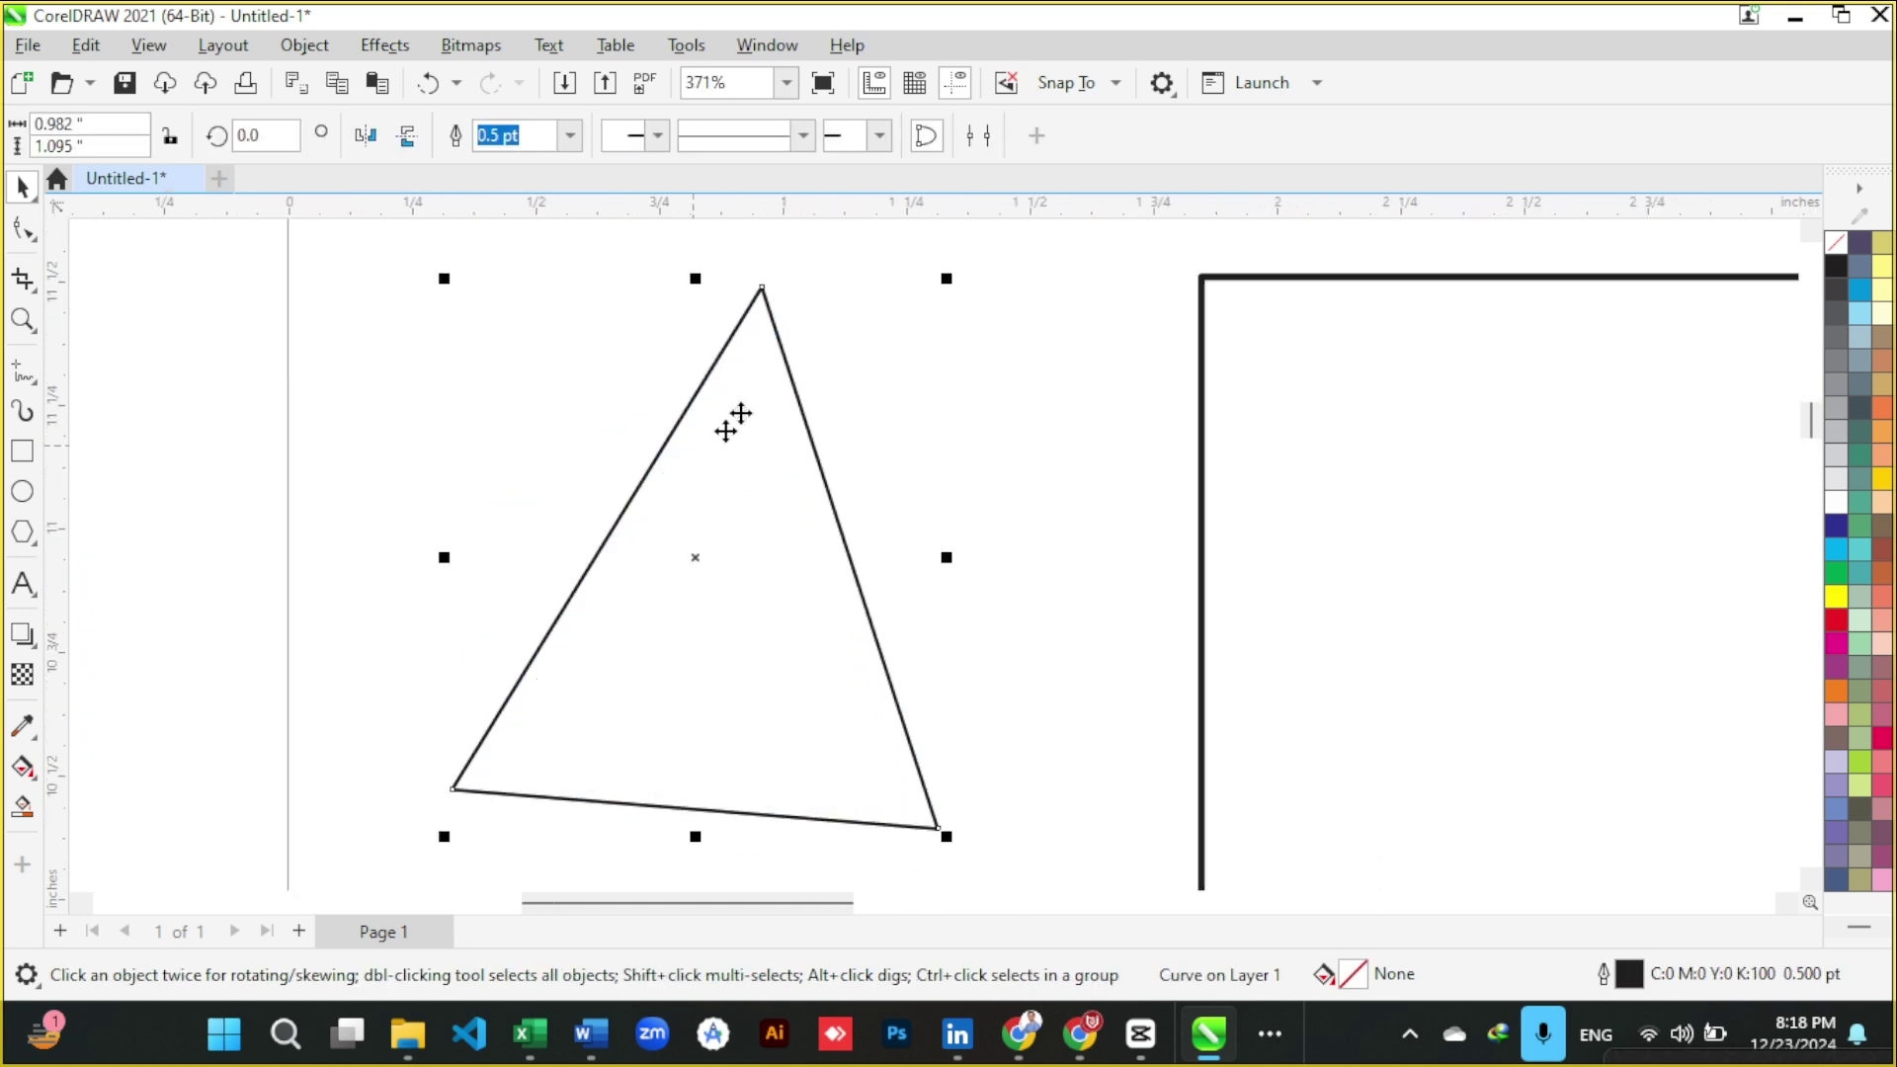
pyautogui.scroll(8, 445, 825)
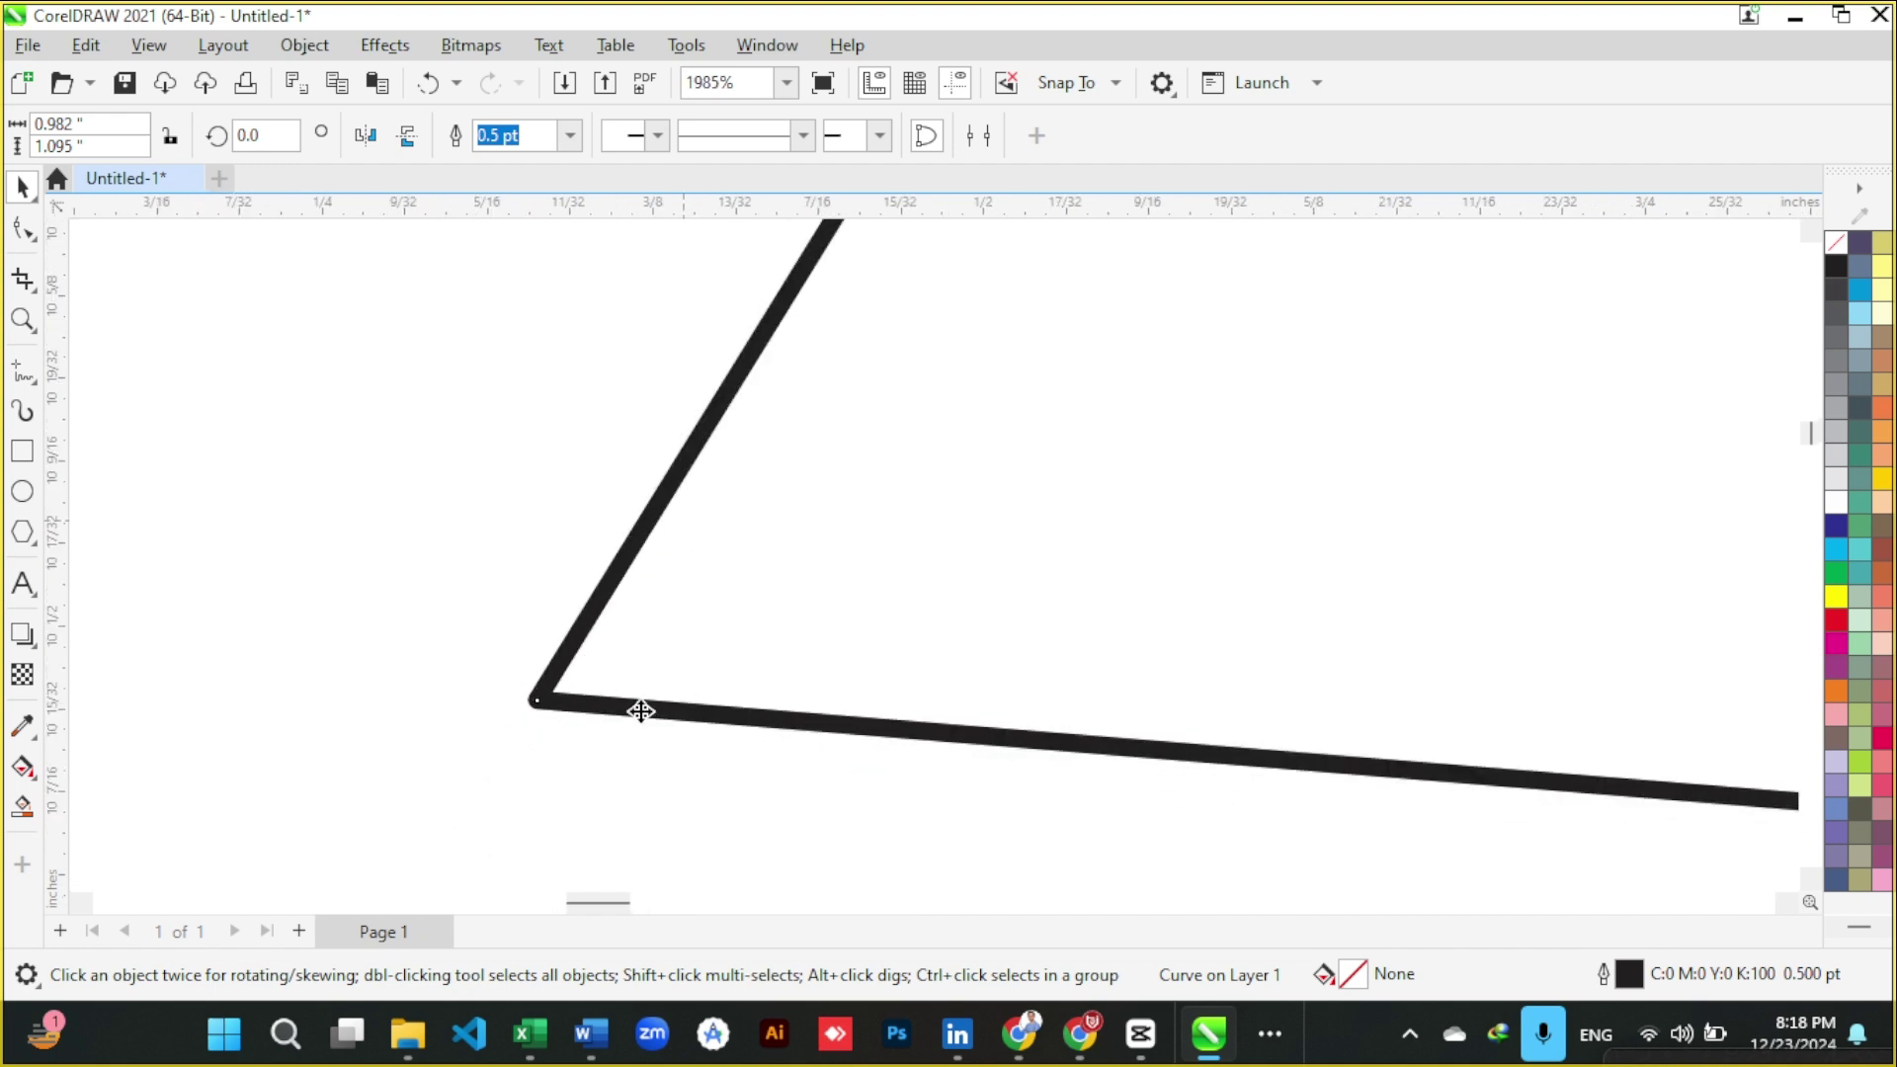
pyautogui.scroll(-3, 531, 684)
pyautogui.scroll(-6, 530, 682)
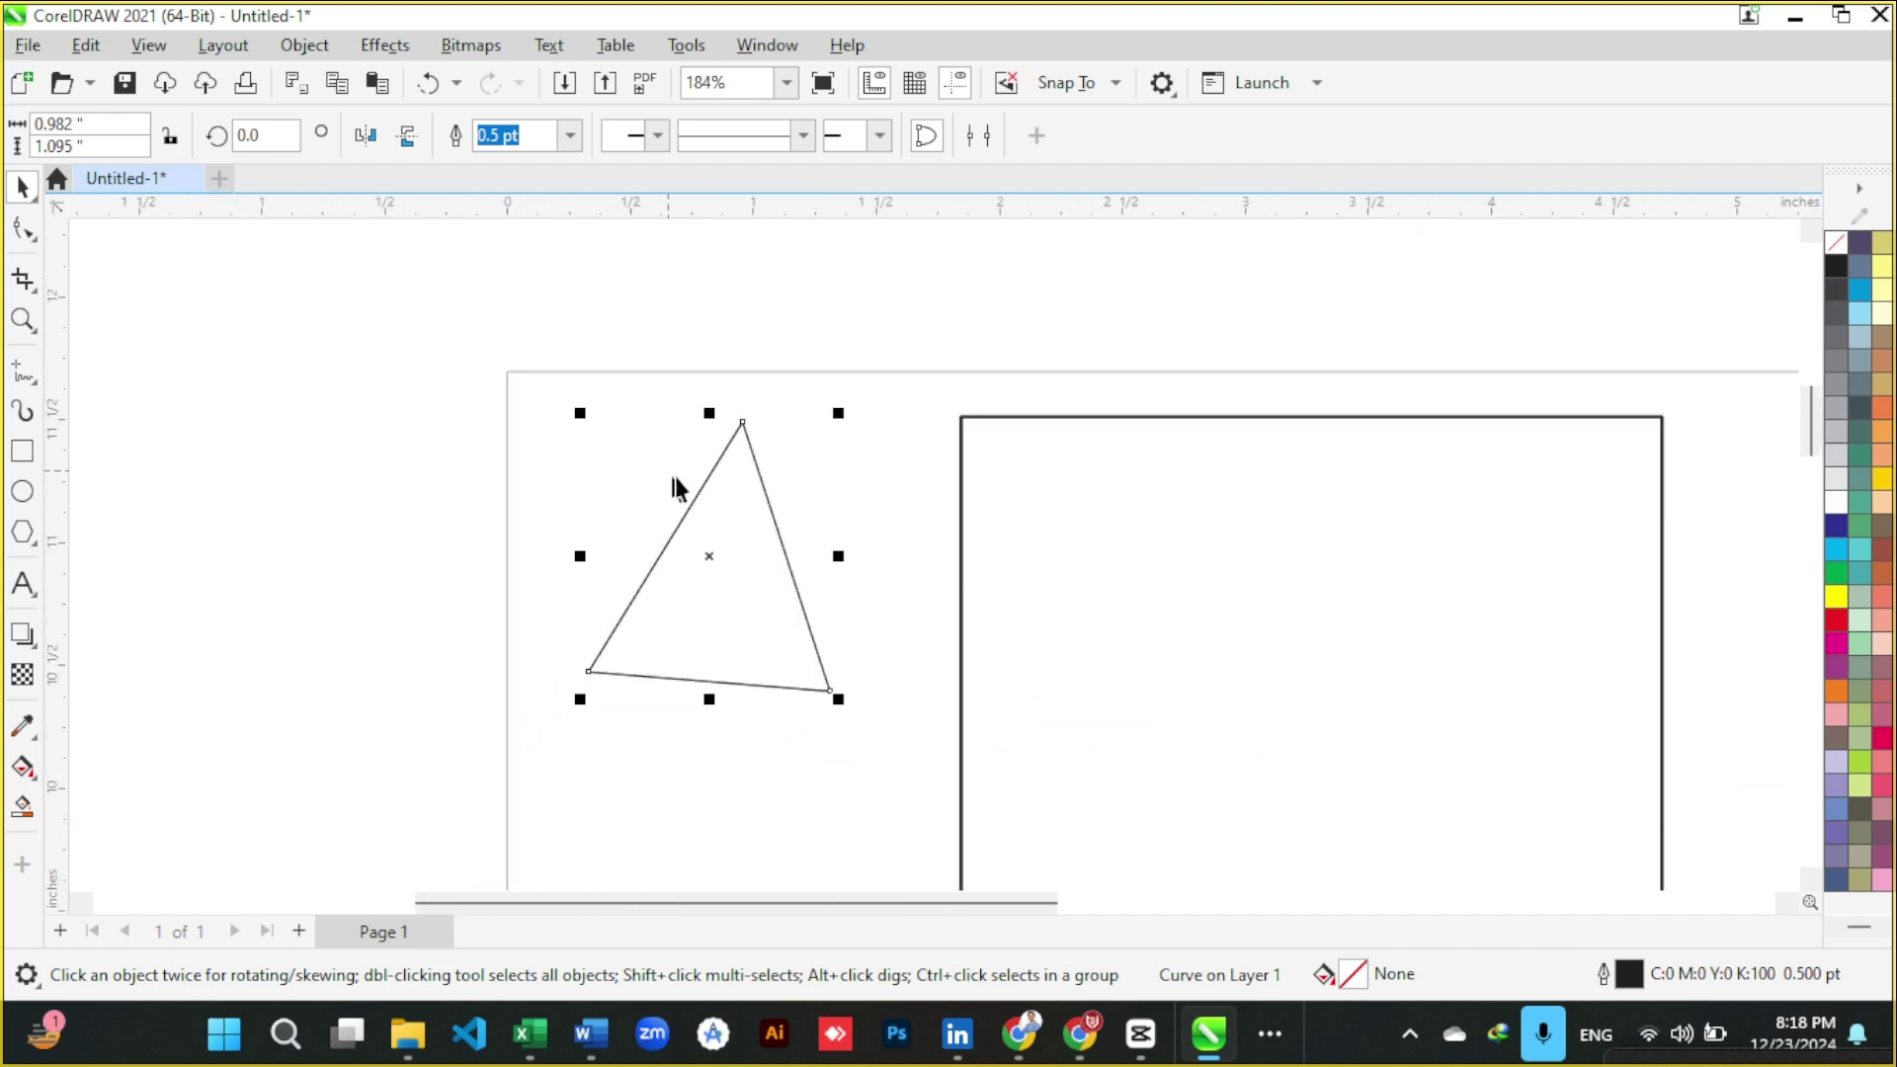
pyautogui.scroll(11, 743, 423)
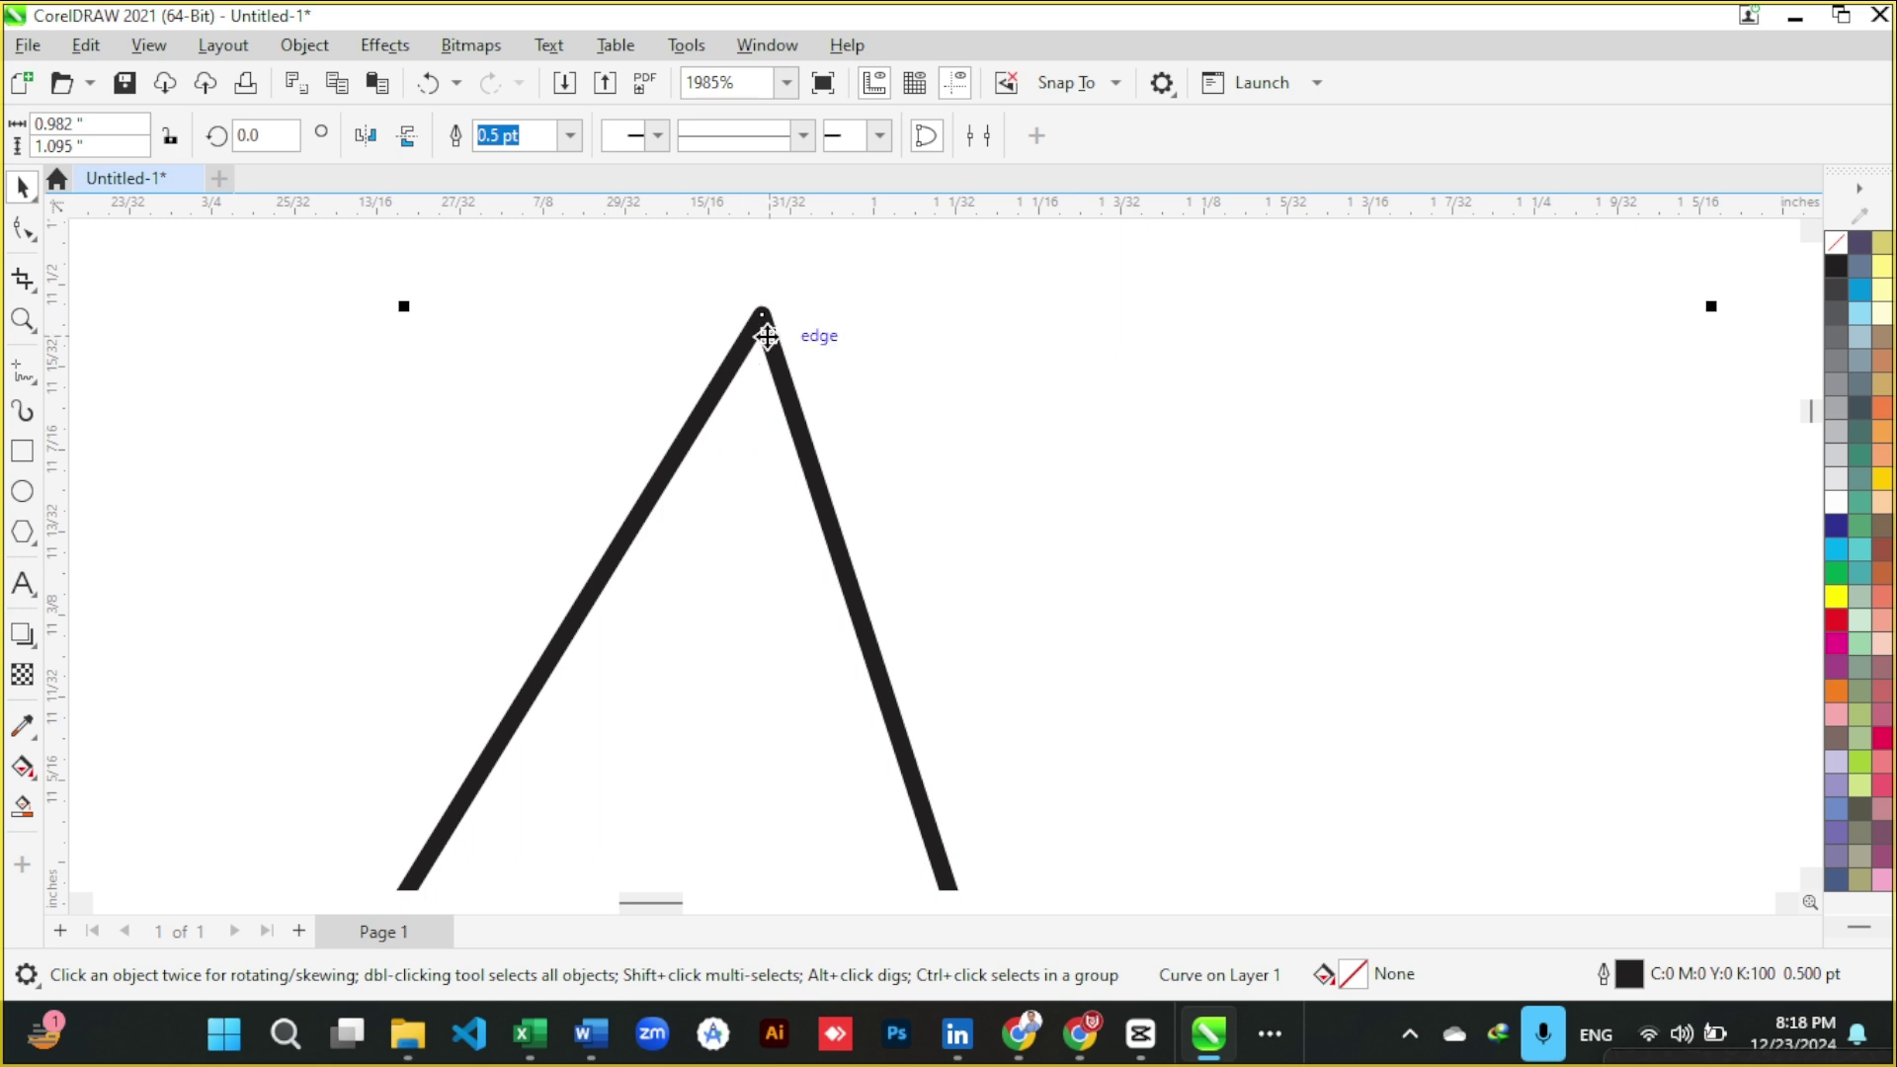
pyautogui.click(766, 336)
pyautogui.scroll(3, 762, 280)
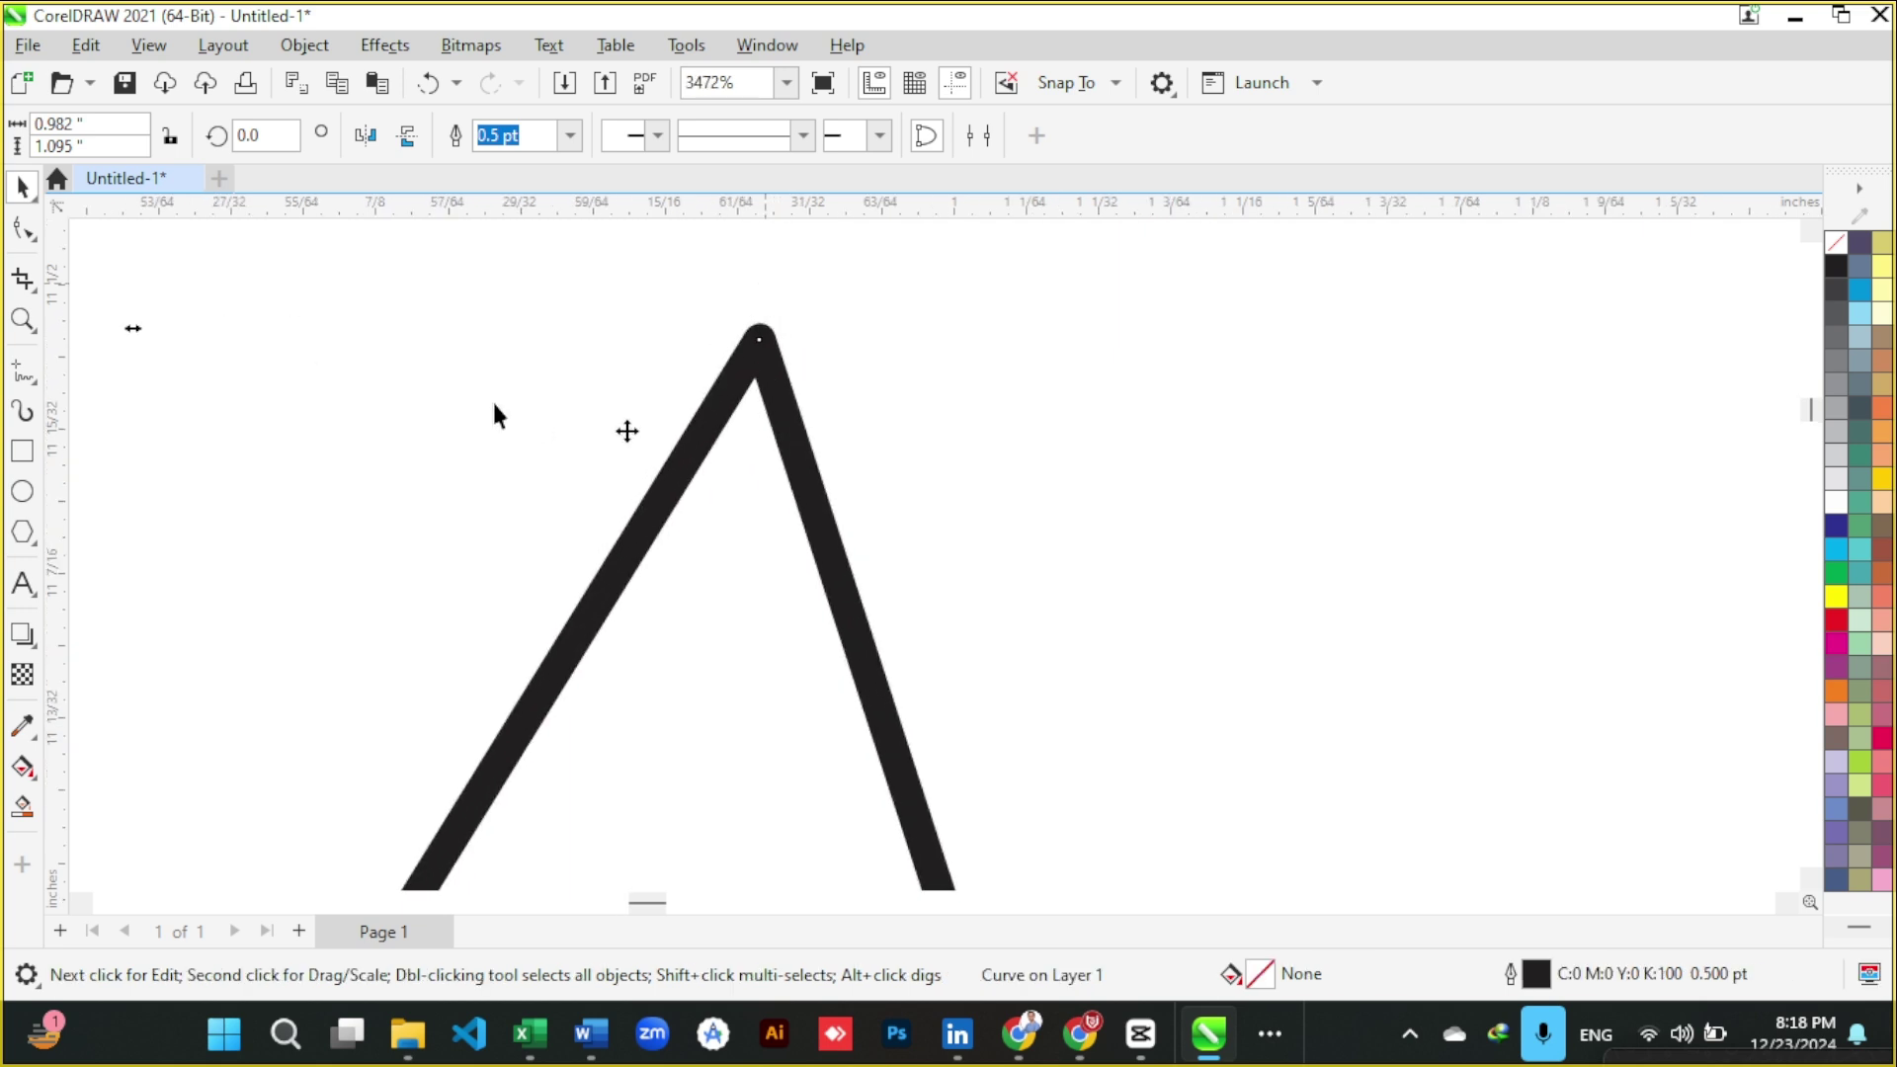
# - Activate the Smooth tool for the selected triangle and set its nib size to 0.3 inches
pyautogui.click(34, 237)
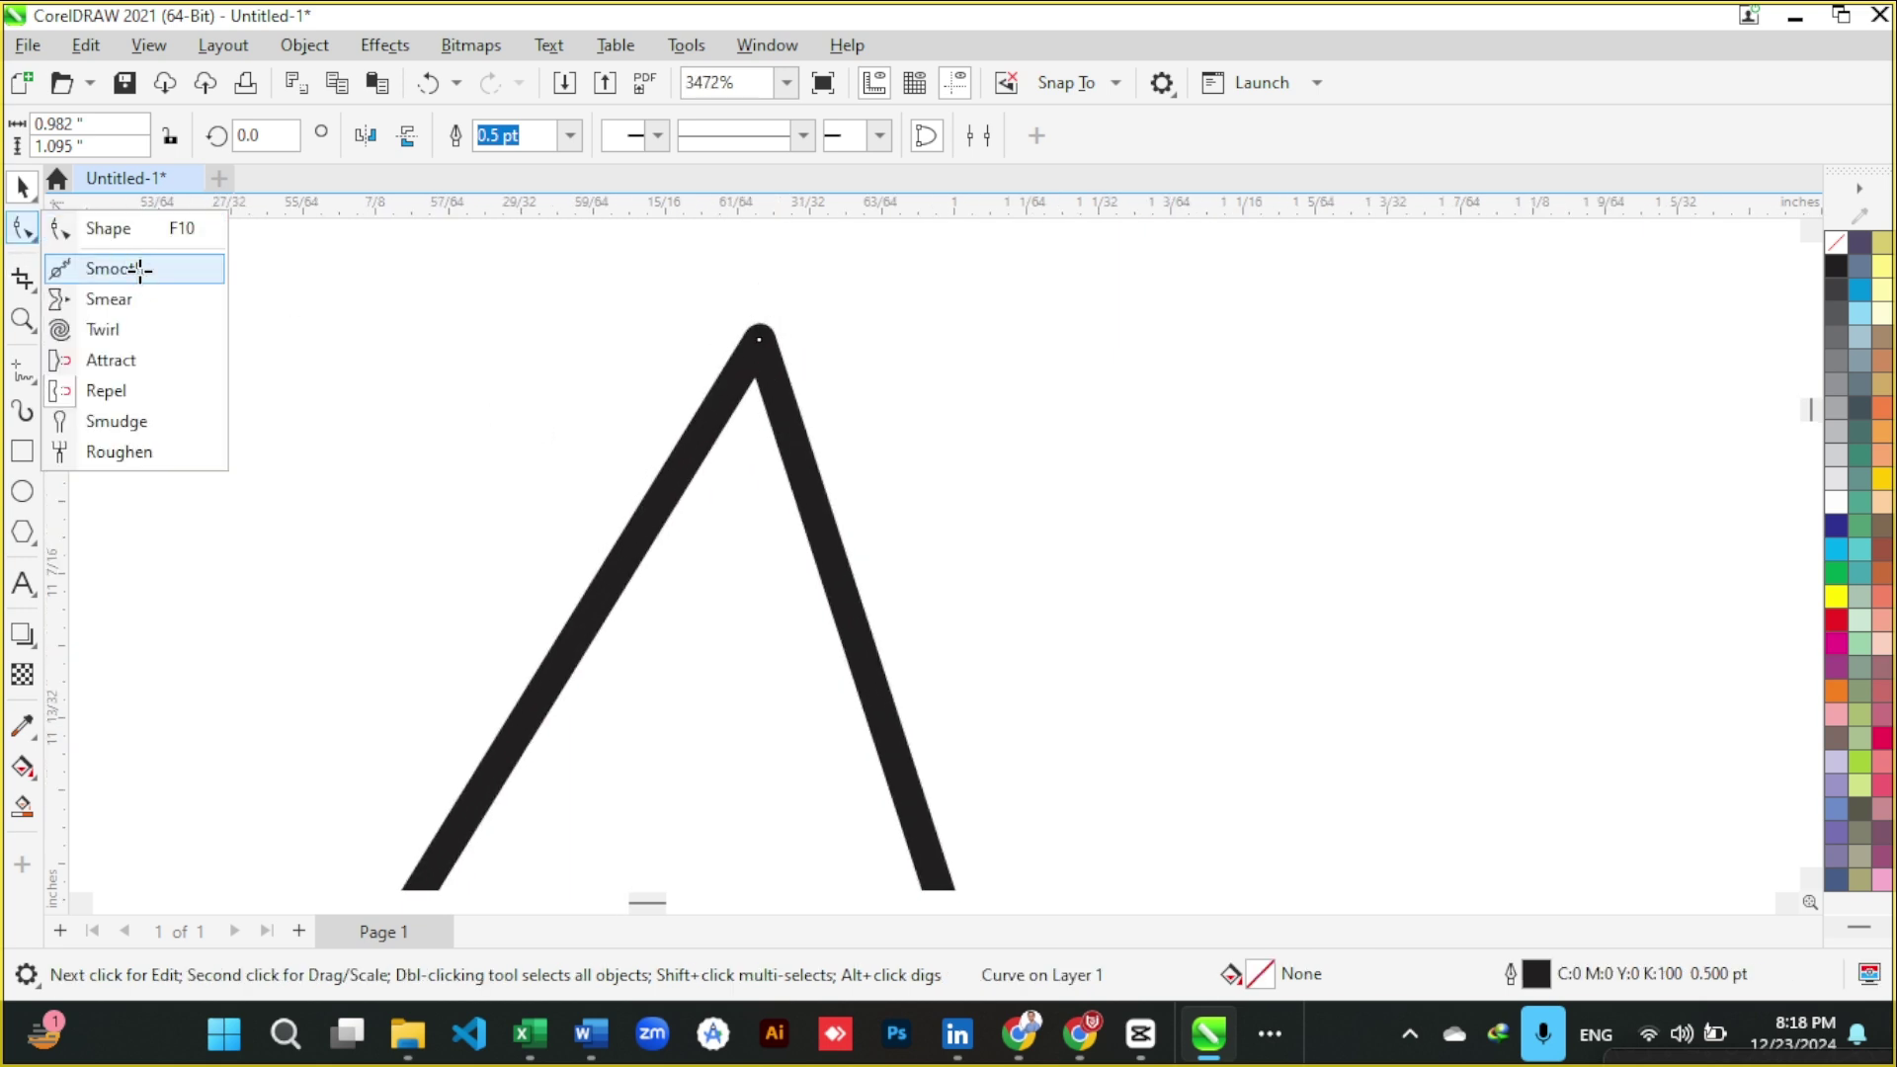
pyautogui.click(139, 268)
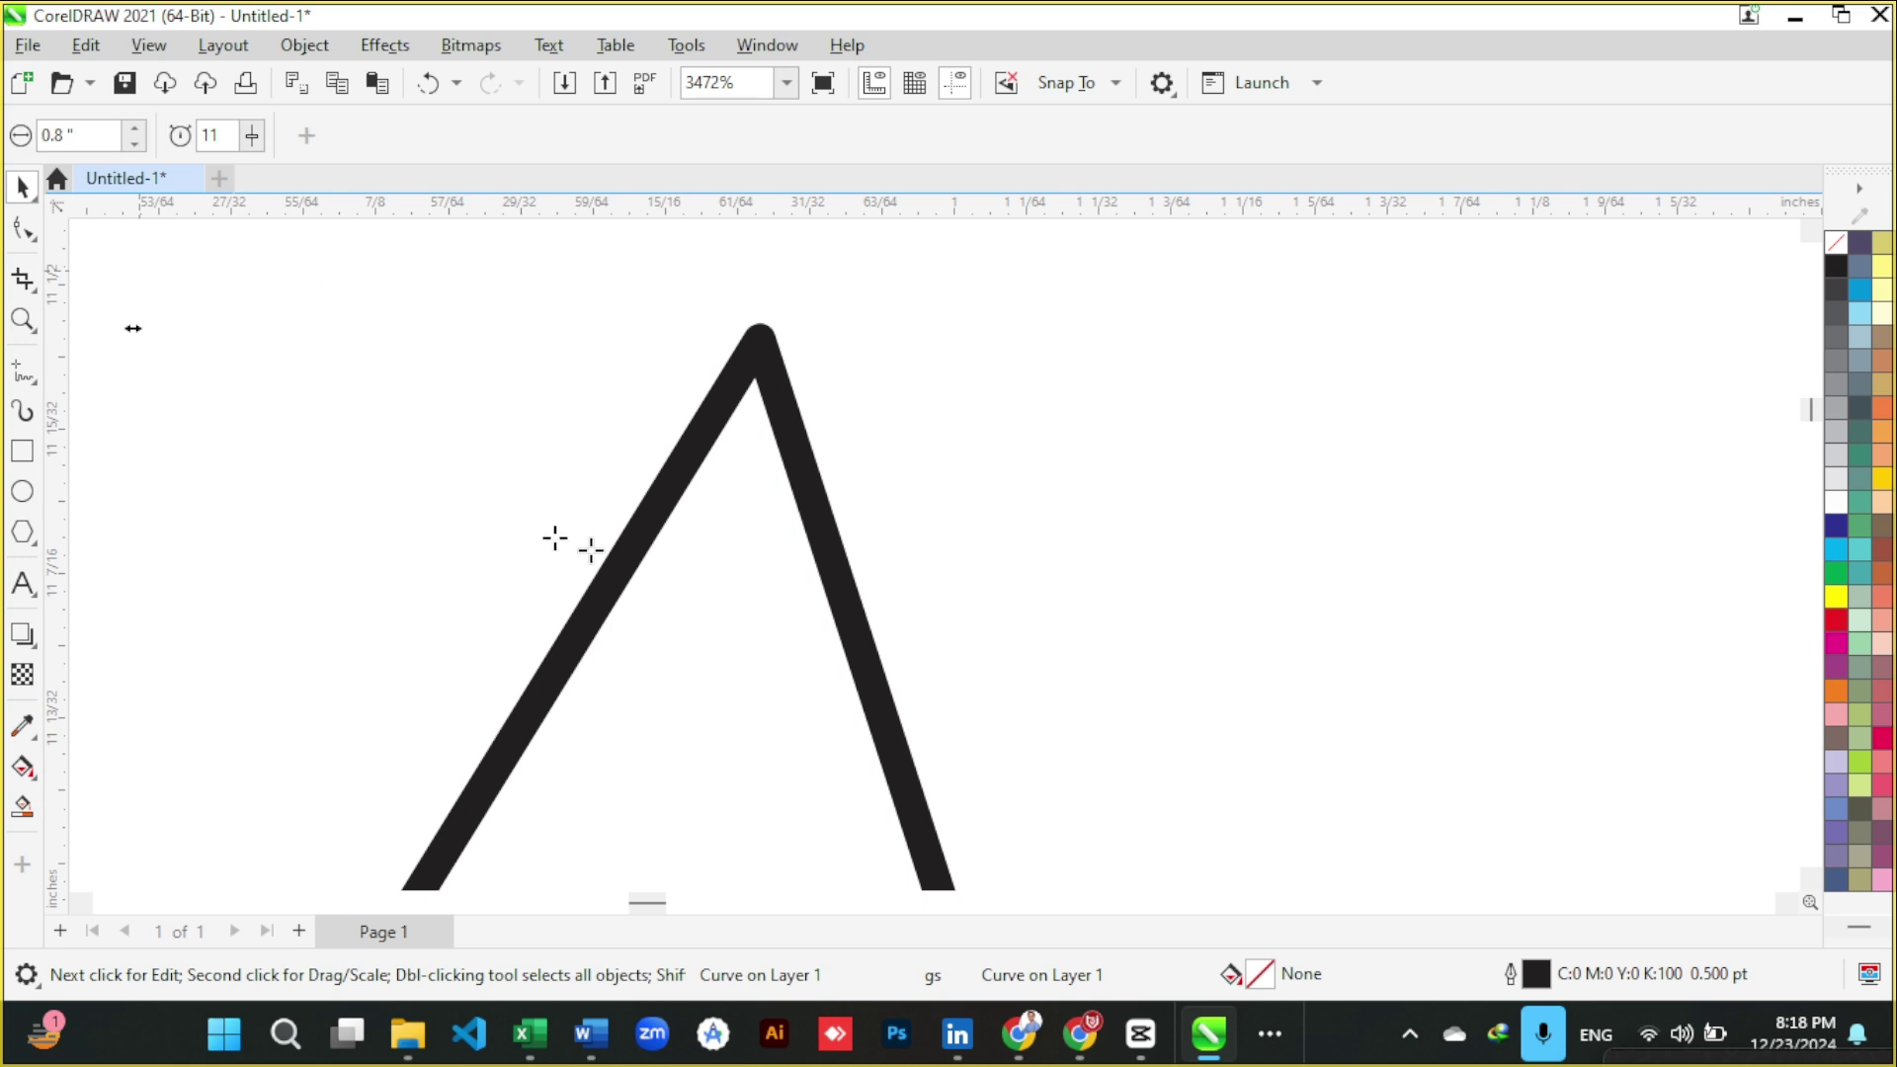
pyautogui.scroll(-5, 735, 400)
pyautogui.scroll(-4, 735, 400)
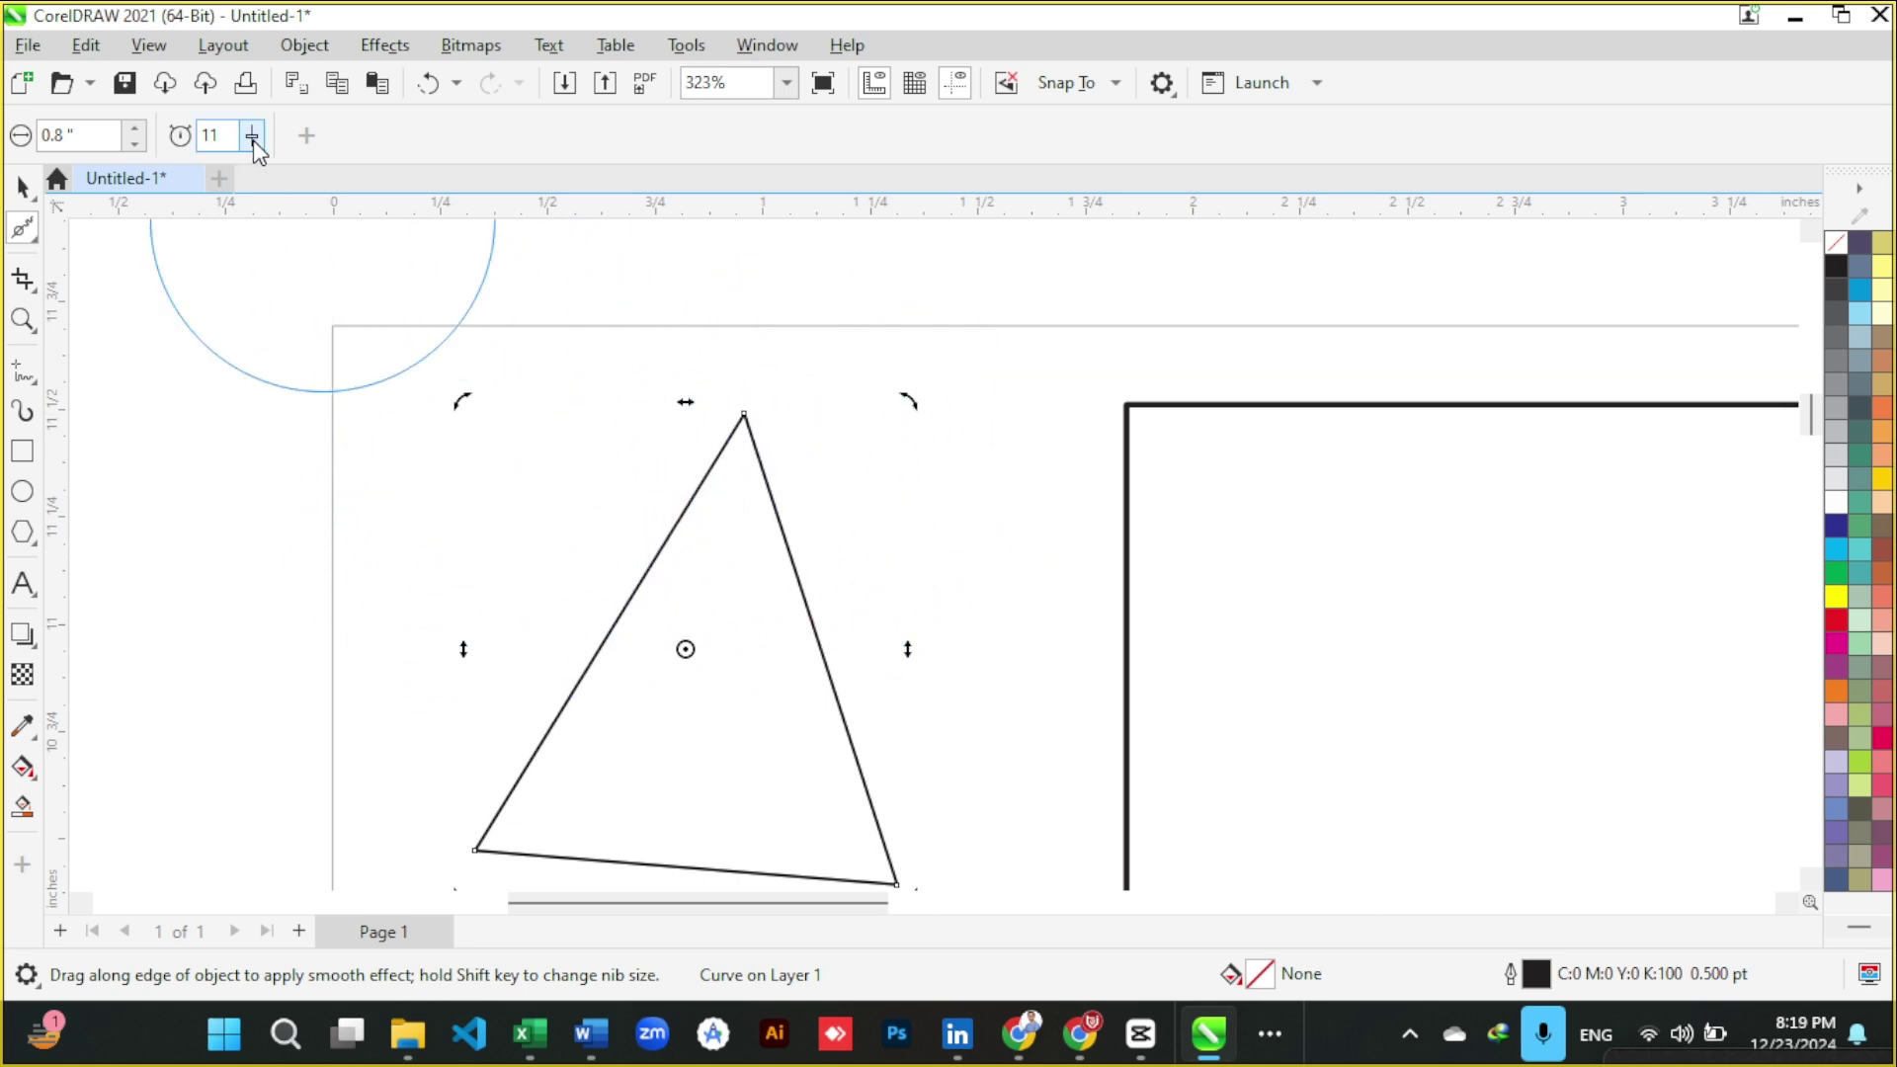
pyautogui.click(136, 144)
pyautogui.click(136, 144)
pyautogui.click(135, 144)
pyautogui.click(136, 145)
pyautogui.click(136, 146)
pyautogui.click(136, 146)
pyautogui.click(136, 146)
pyautogui.click(137, 145)
pyautogui.click(136, 145)
pyautogui.click(136, 145)
pyautogui.click(137, 145)
pyautogui.click(137, 145)
pyautogui.click(137, 145)
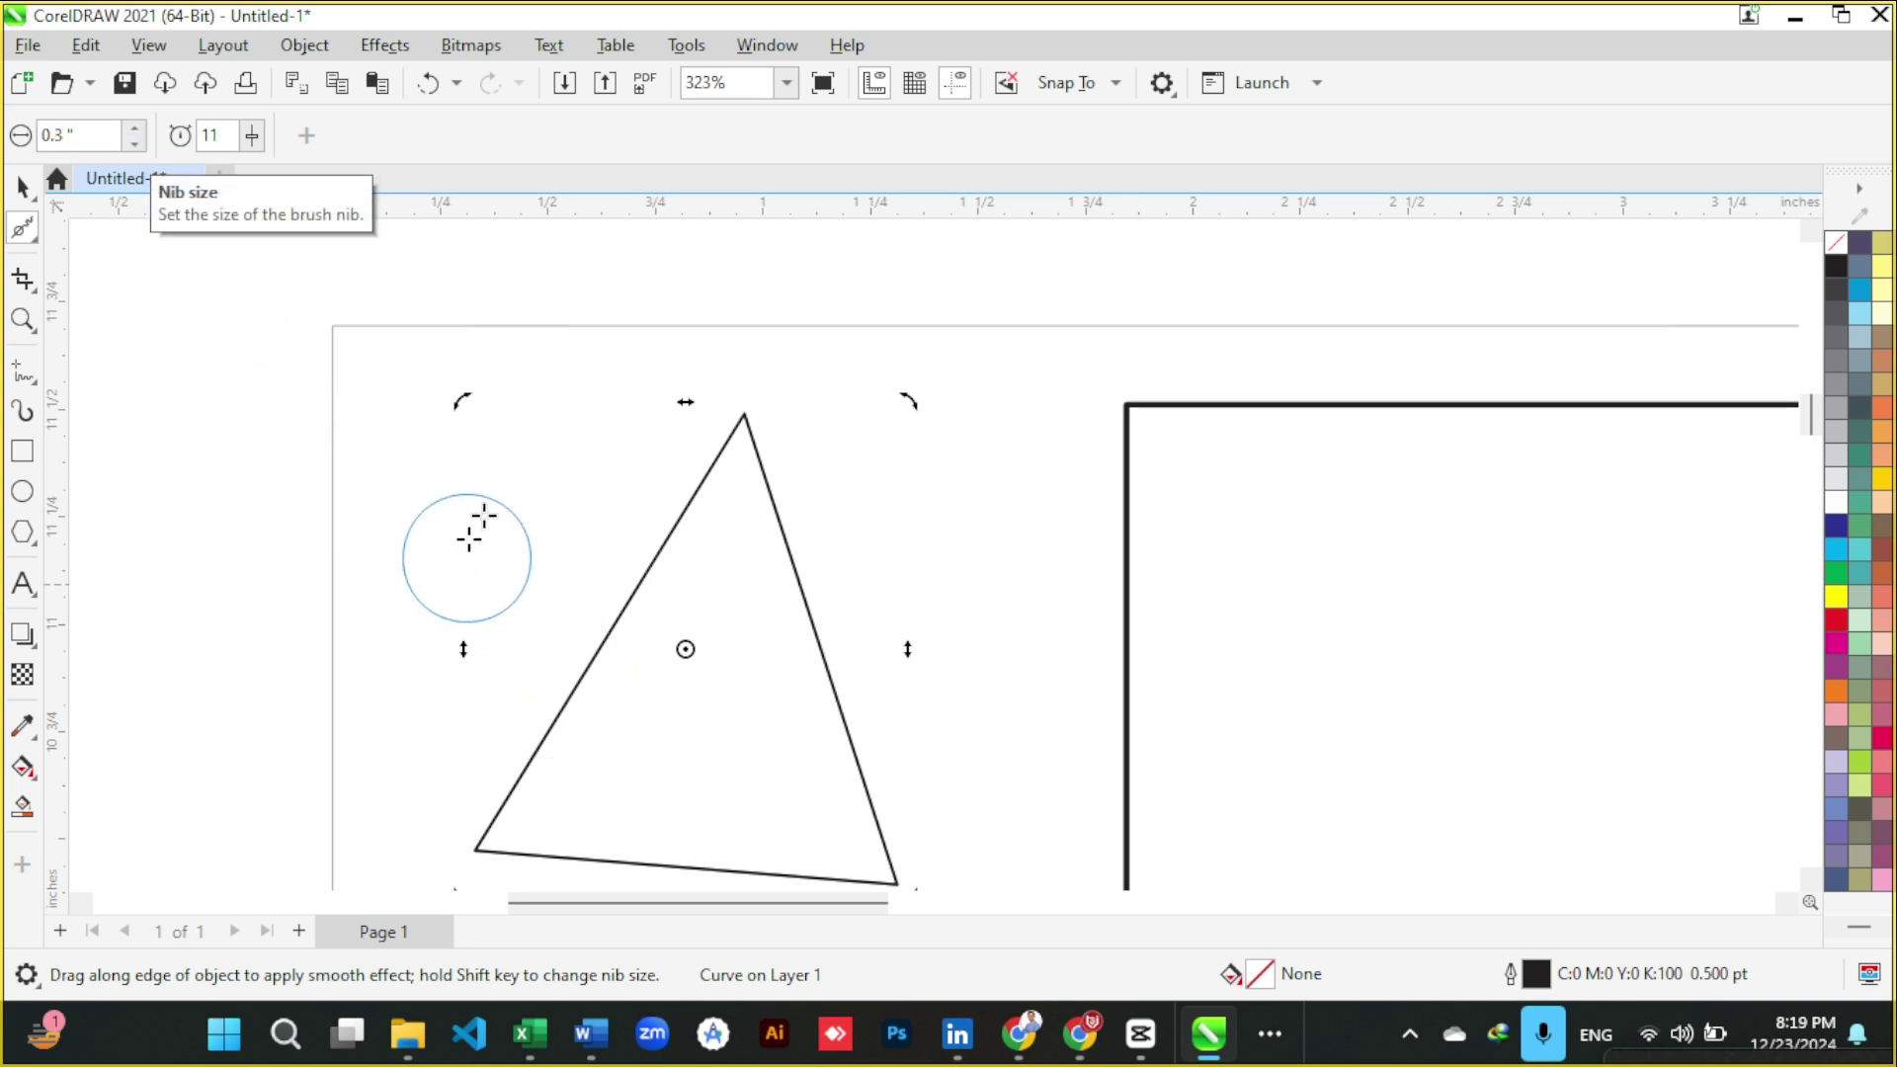
# - Try smoothing the triangle's top corner and its adjoining edge, and undo the stroke
pyautogui.scroll(2, 741, 435)
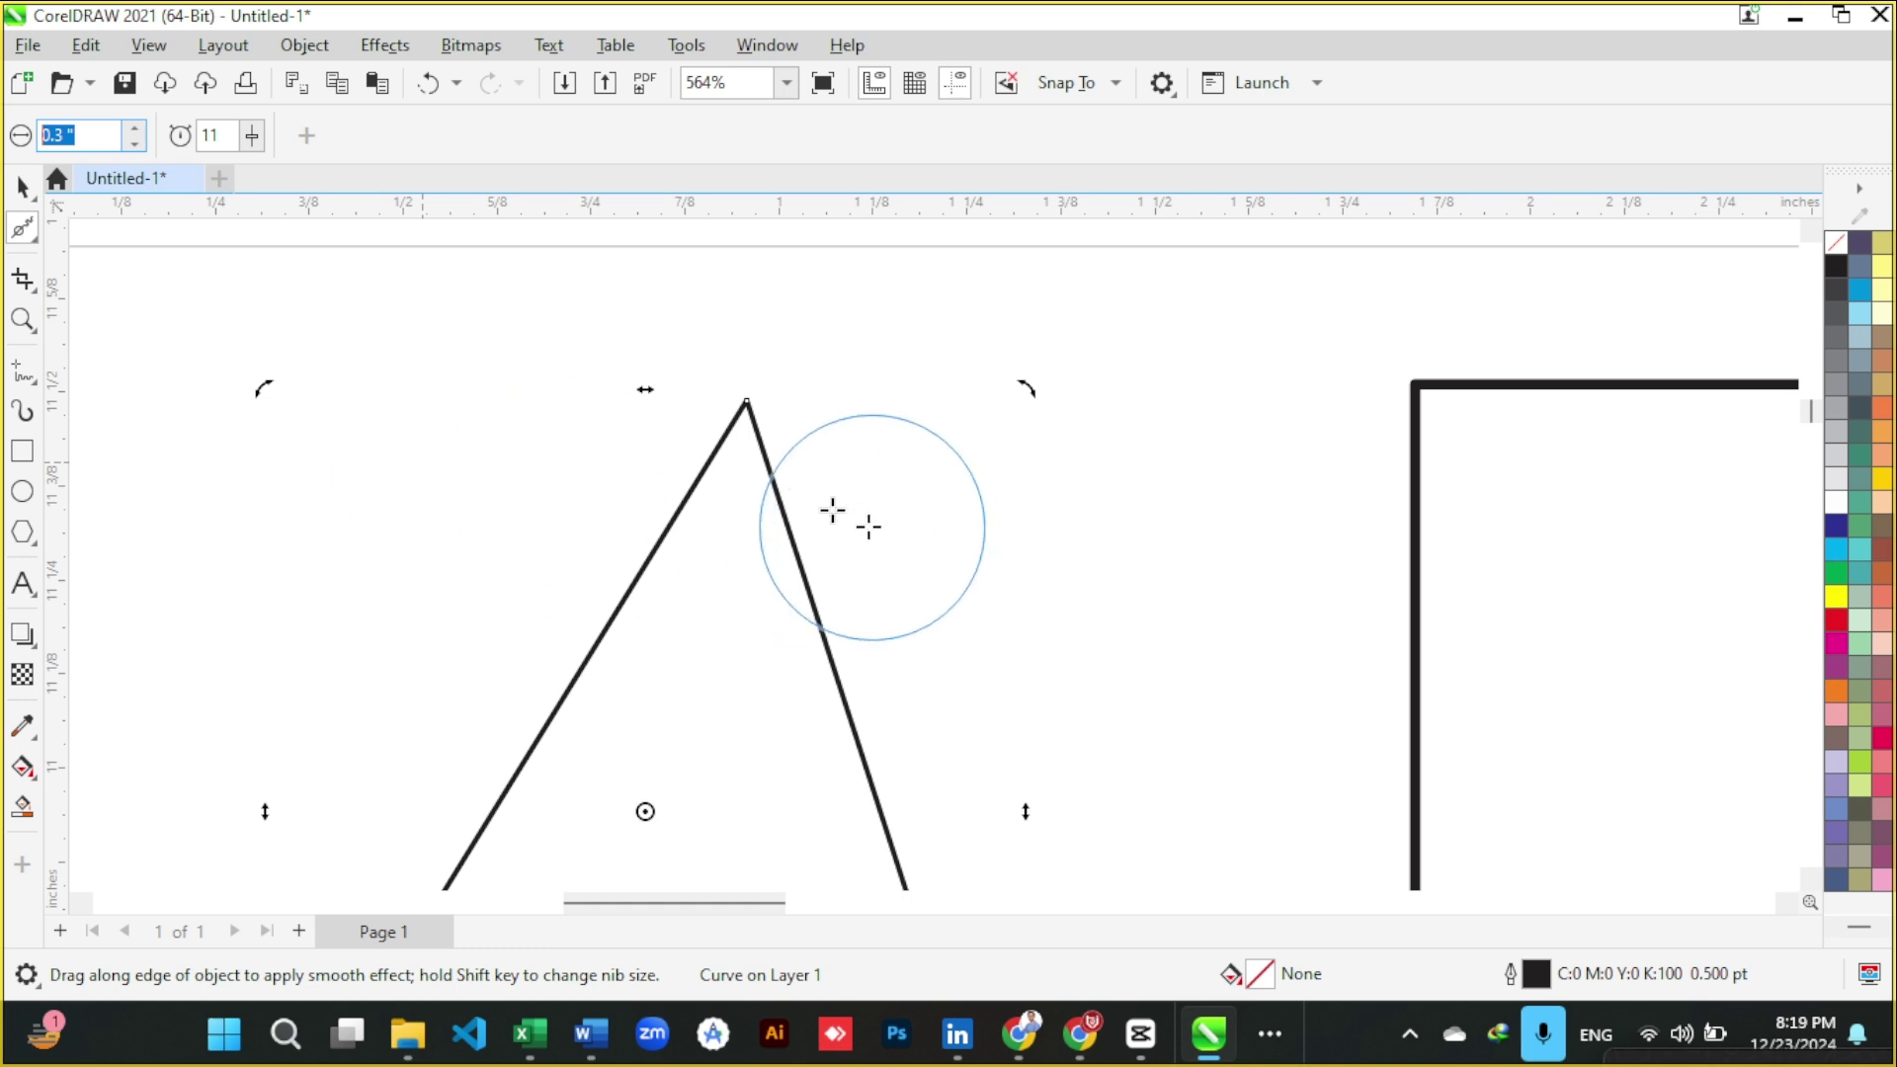
pyautogui.scroll(4, 748, 413)
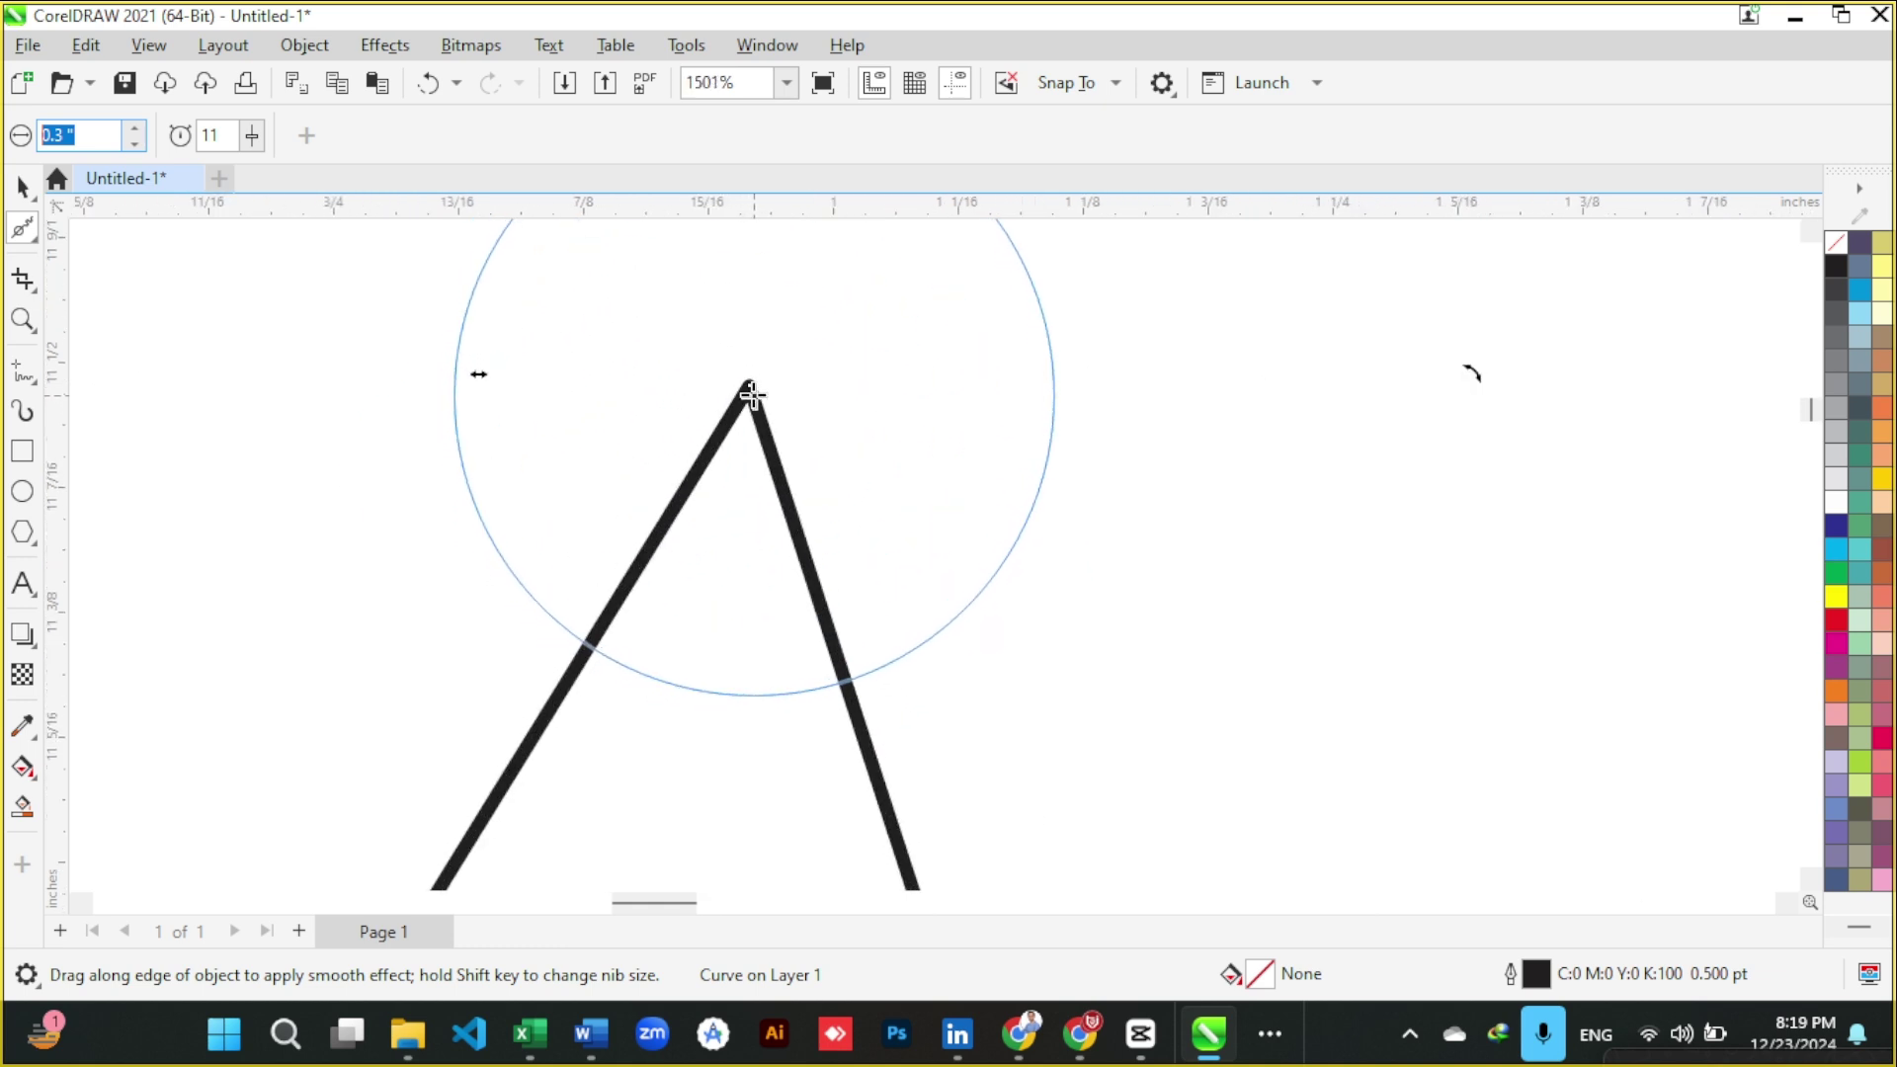
pyautogui.moveTo(749, 392)
pyautogui.mouseDown()
pyautogui.moveTo(724, 589)
pyautogui.moveTo(747, 418)
pyautogui.moveTo(661, 523)
pyautogui.mouseUp()
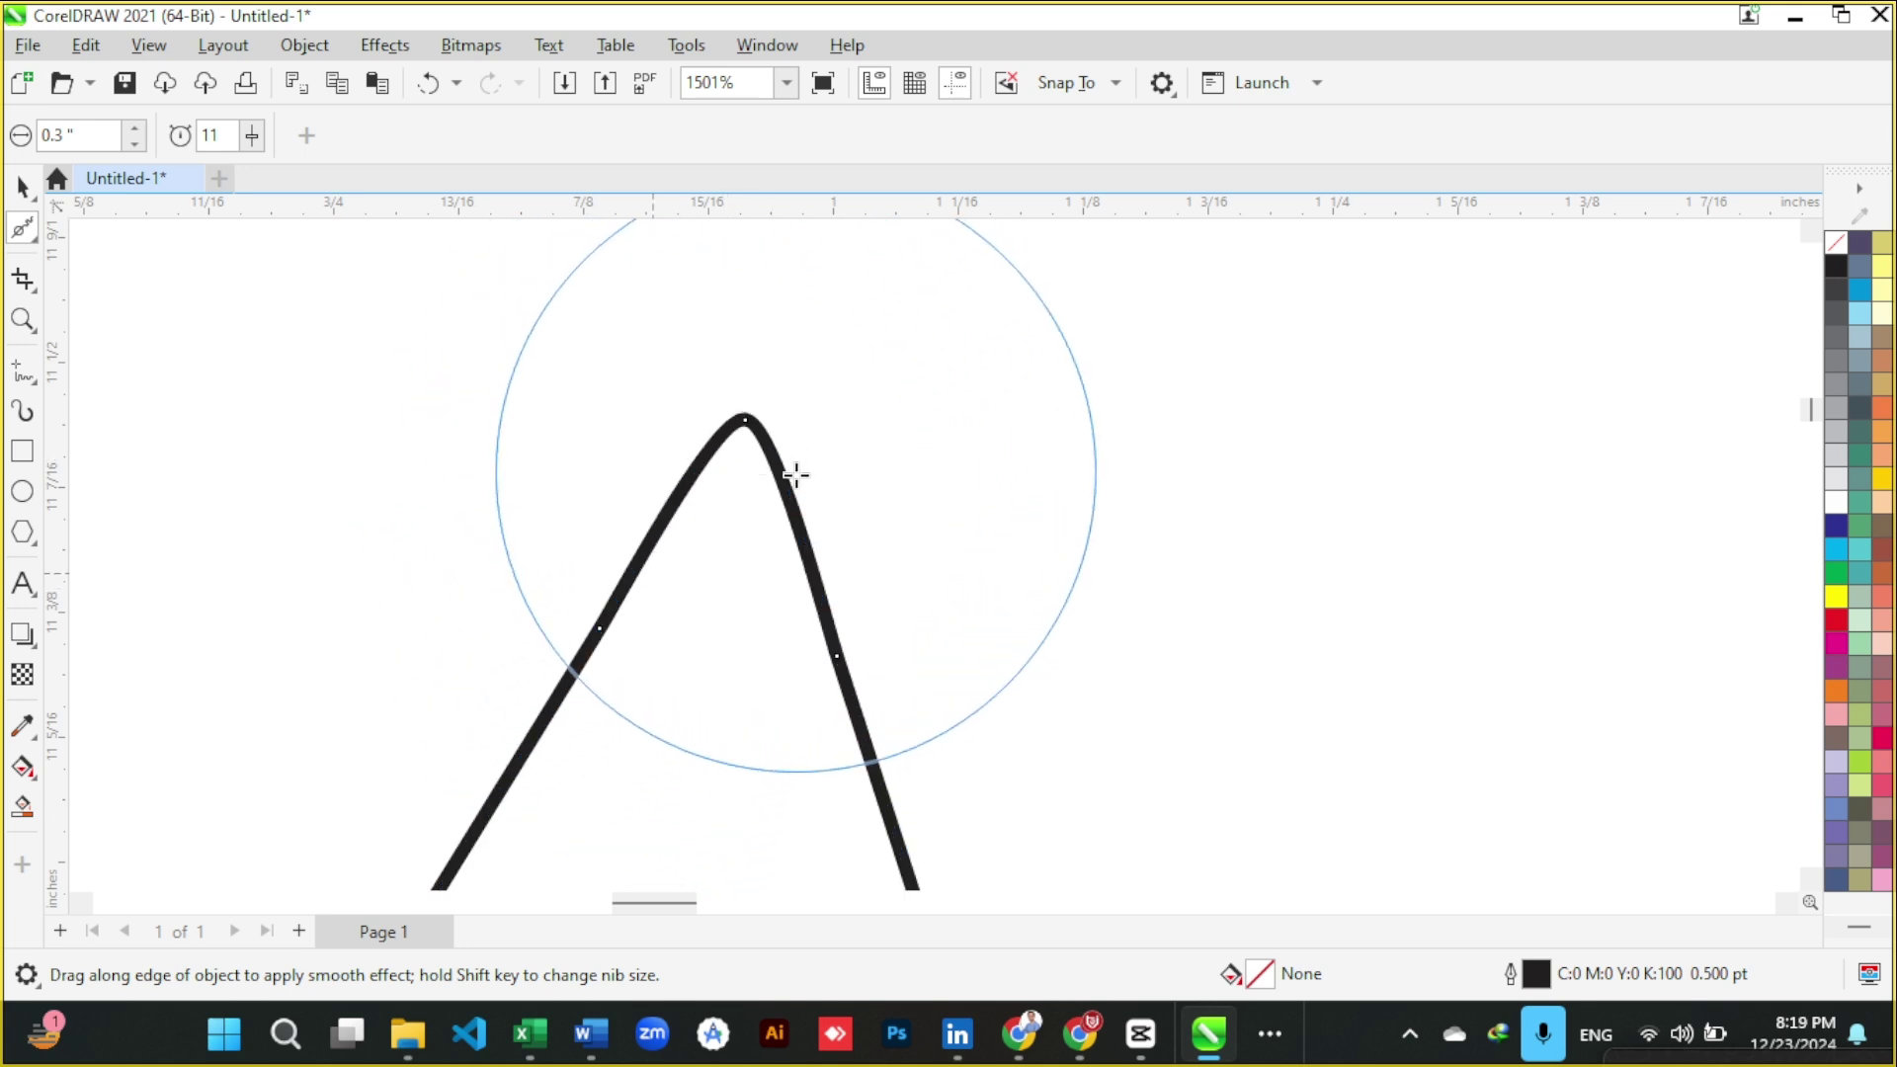
pyautogui.hotkey('ctrl', 'z')
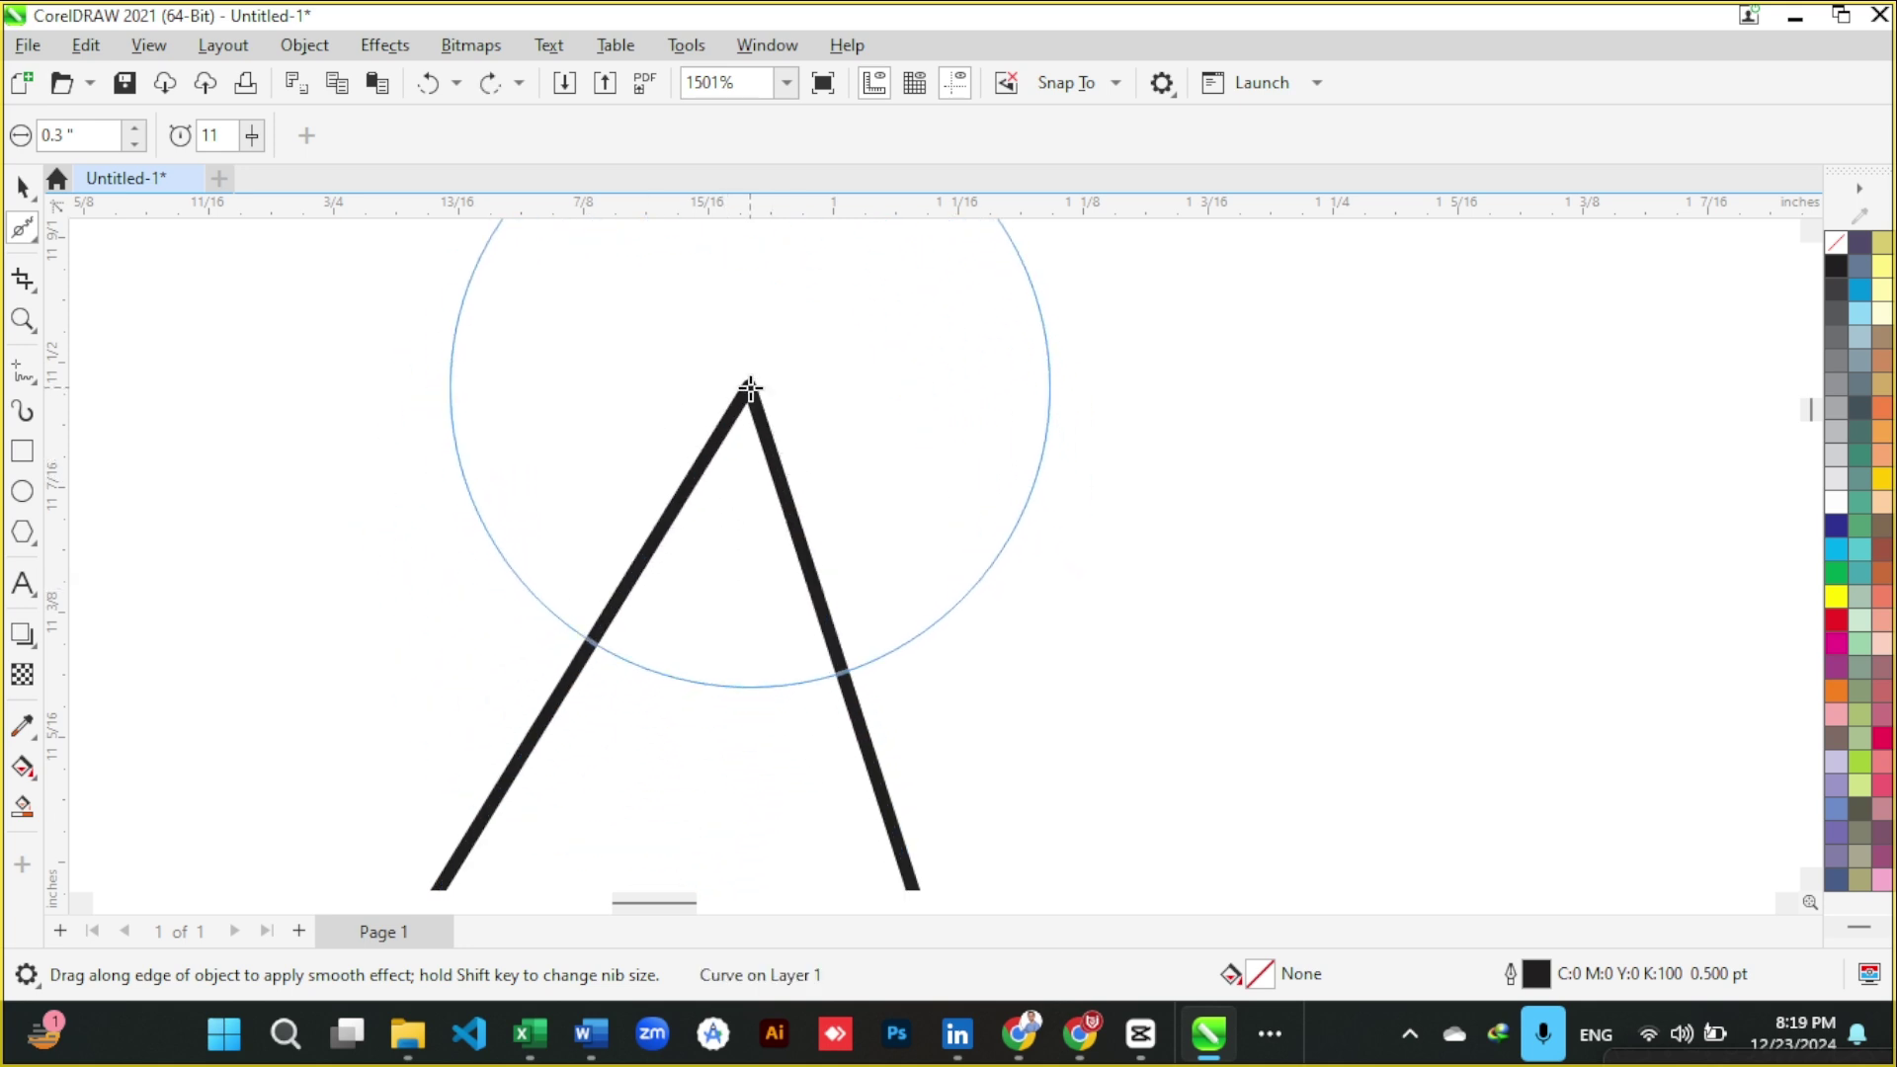
# - Smooth the triangle's top corner into a rounded tip
pyautogui.moveTo(748, 389)
pyautogui.mouseDown()
pyautogui.moveTo(714, 677)
pyautogui.moveTo(741, 415)
pyautogui.mouseUp()
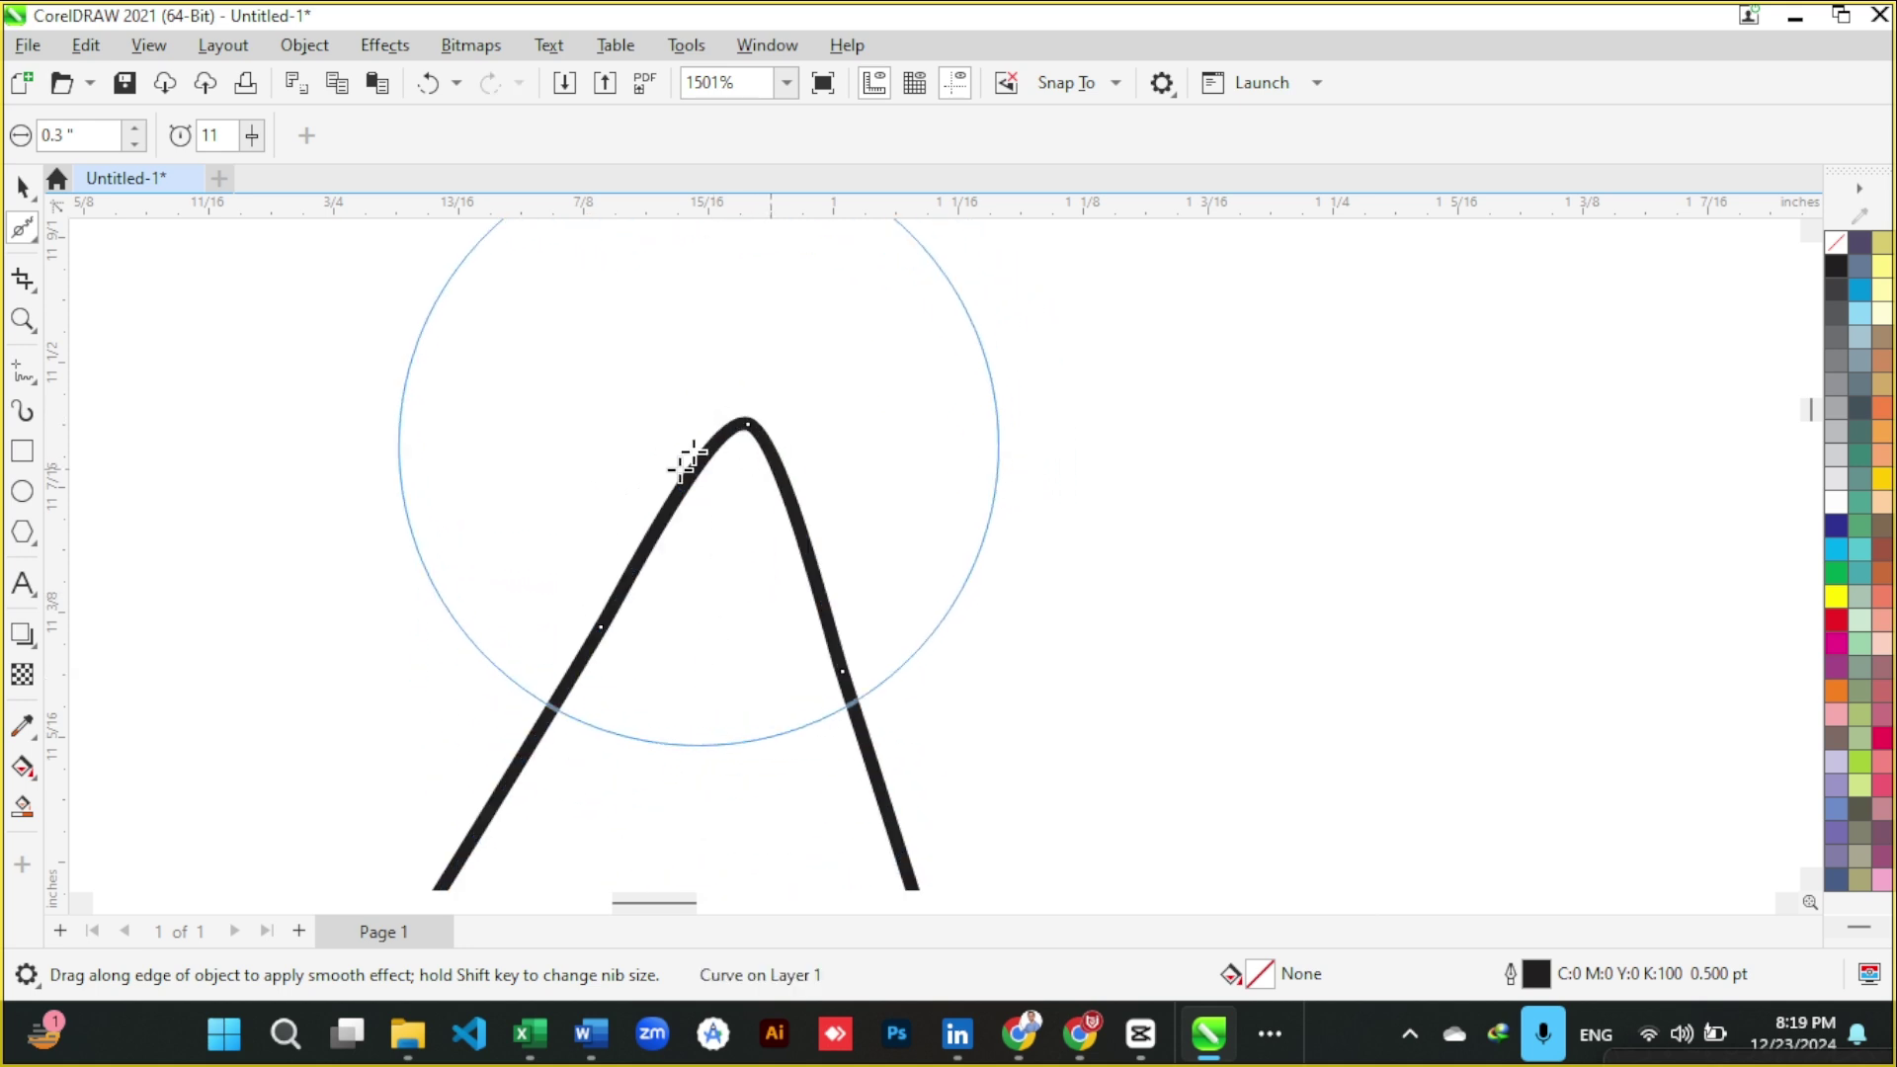
pyautogui.scroll(-5, 761, 444)
pyautogui.scroll(-2, 808, 539)
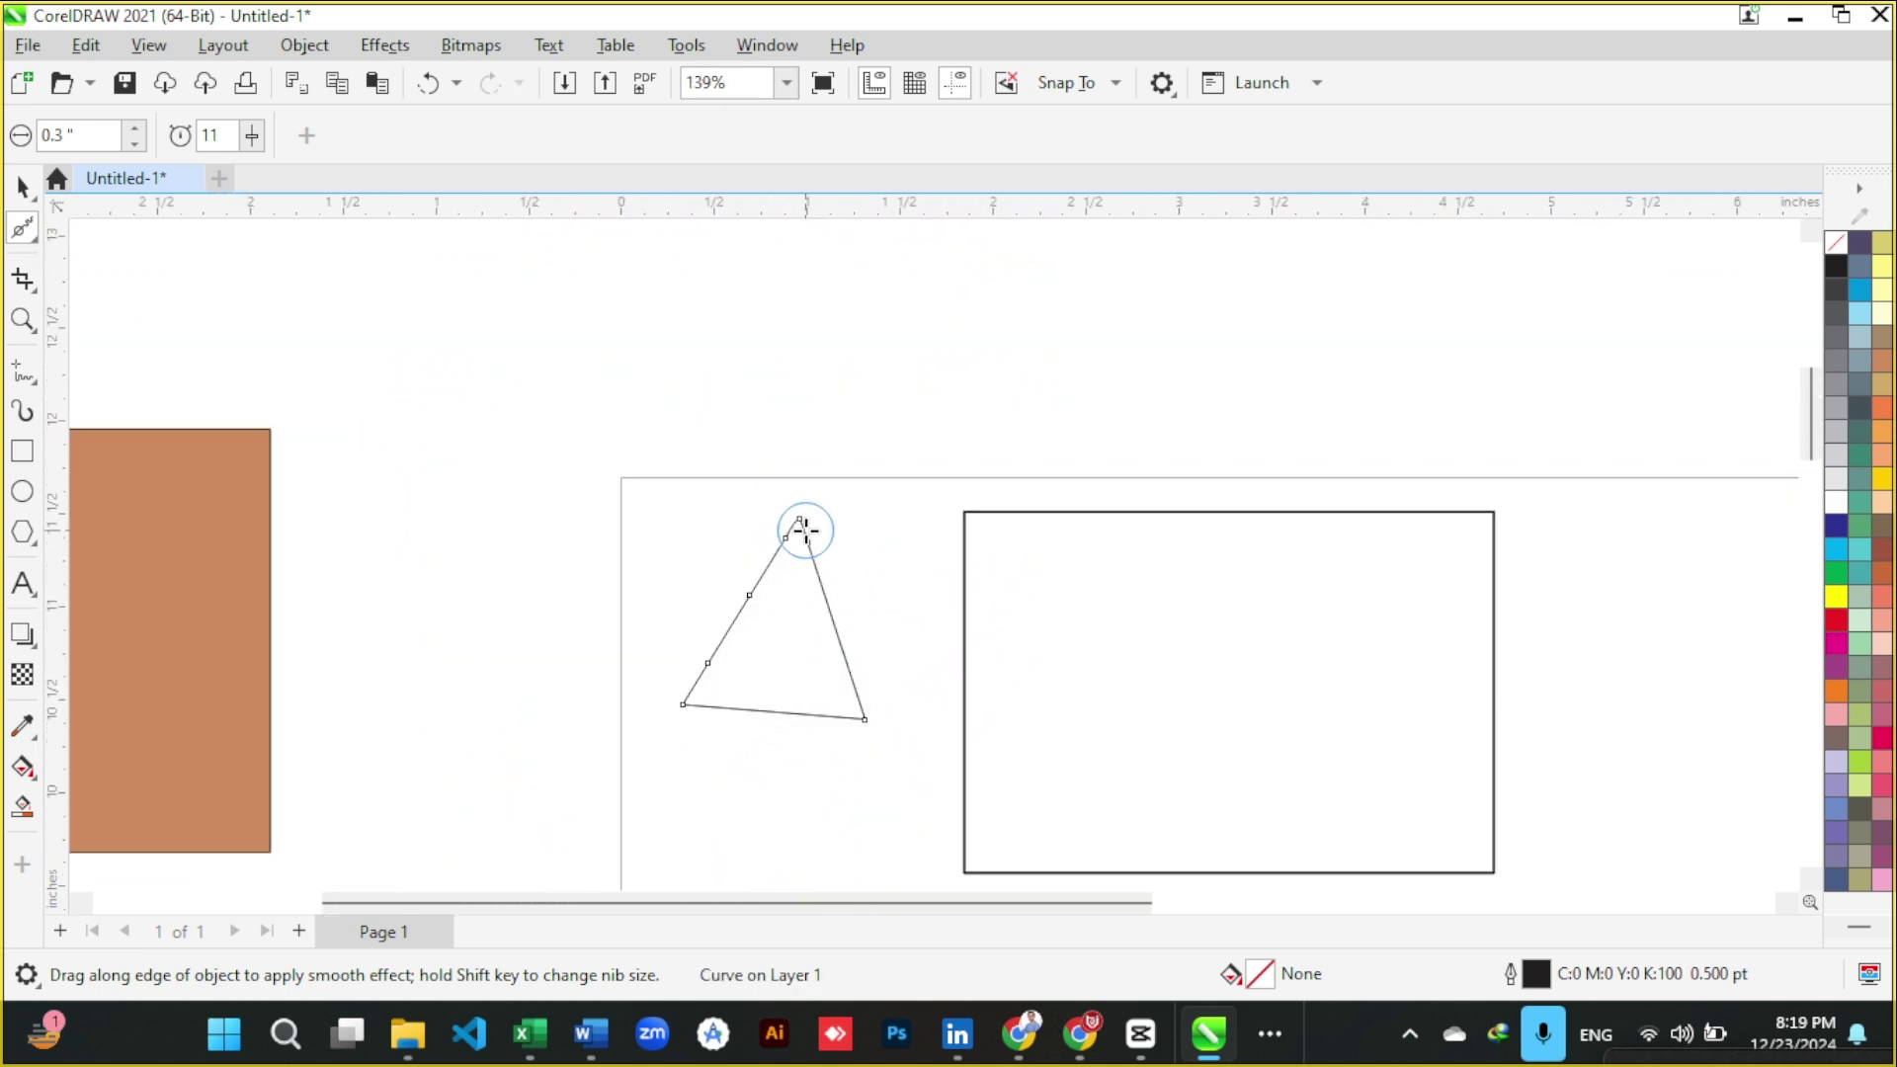
# - Smooth the triangle's lower-right and lower-left corners with the same brush
pyautogui.scroll(4, 875, 720)
pyautogui.scroll(7, 825, 729)
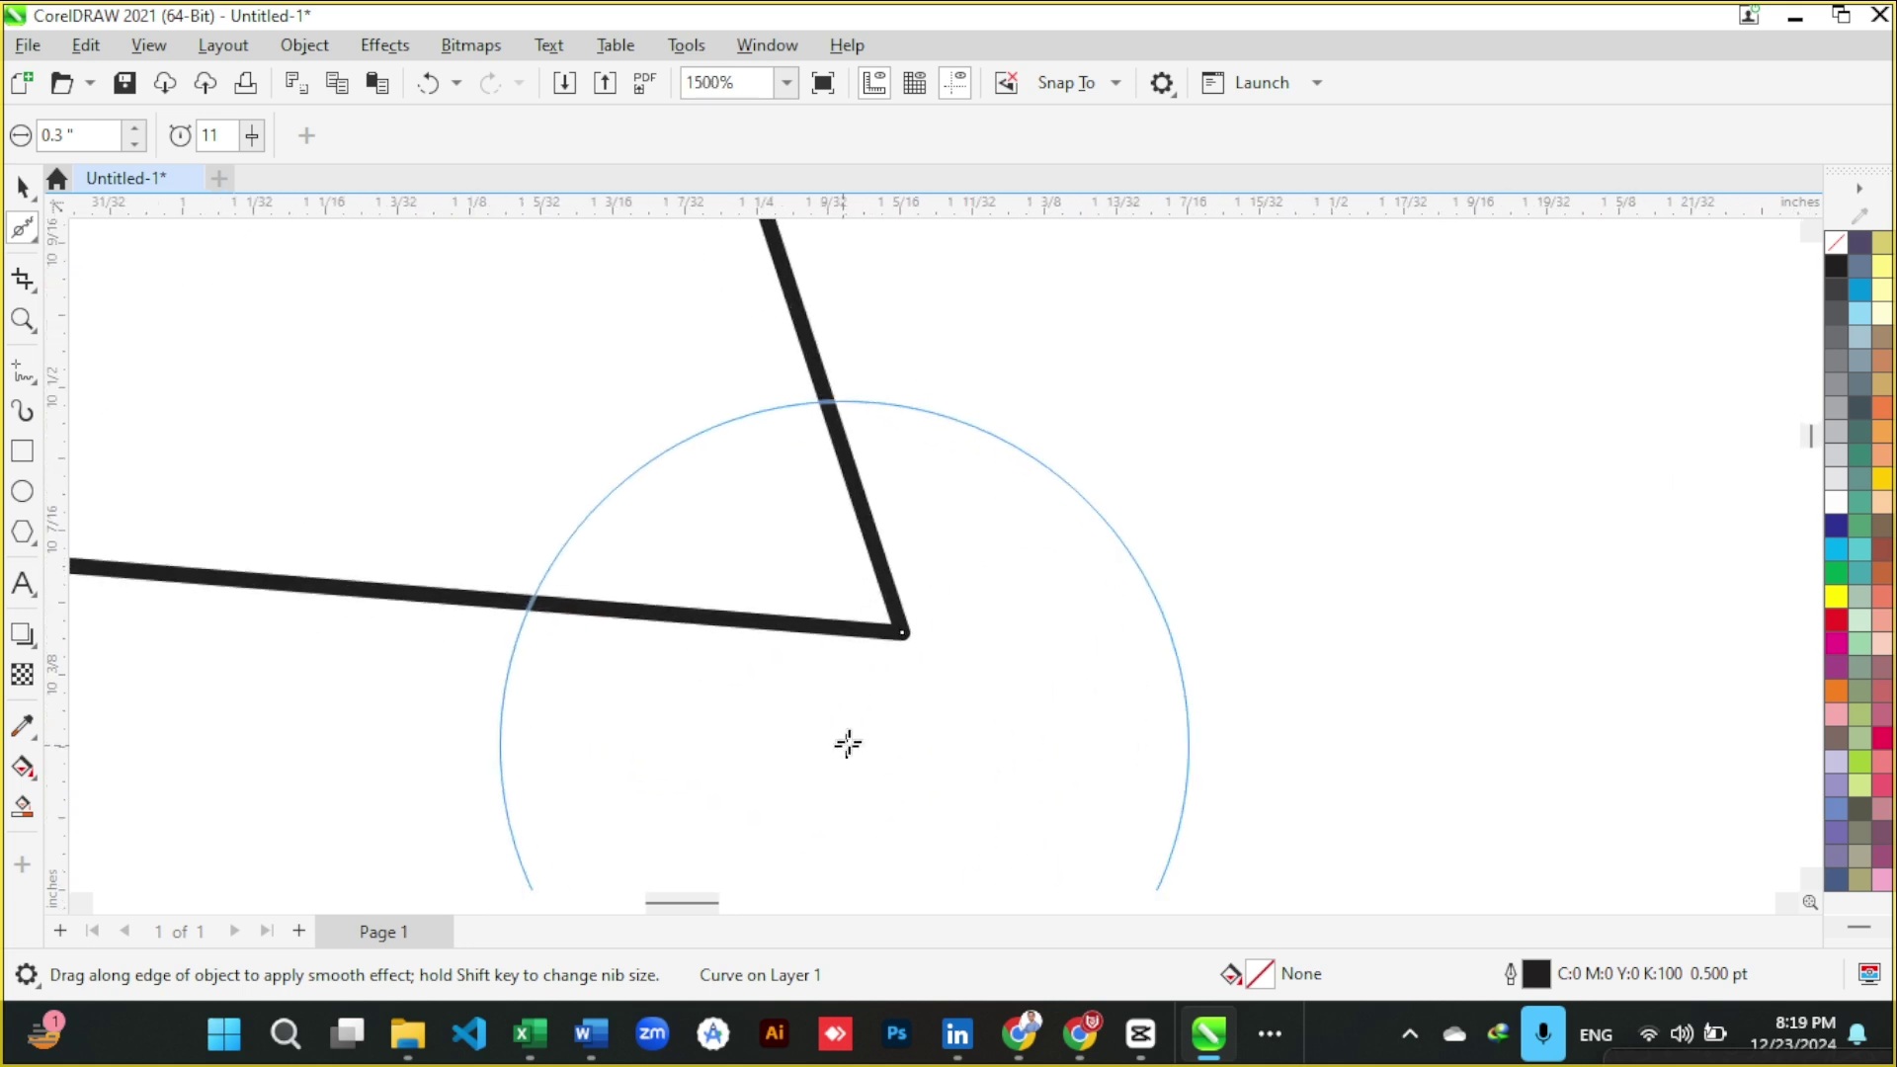
pyautogui.moveTo(847, 588)
pyautogui.mouseDown()
pyautogui.moveTo(869, 618)
pyautogui.moveTo(793, 542)
pyautogui.moveTo(876, 623)
pyautogui.moveTo(777, 485)
pyautogui.mouseUp()
pyautogui.scroll(-8, 849, 548)
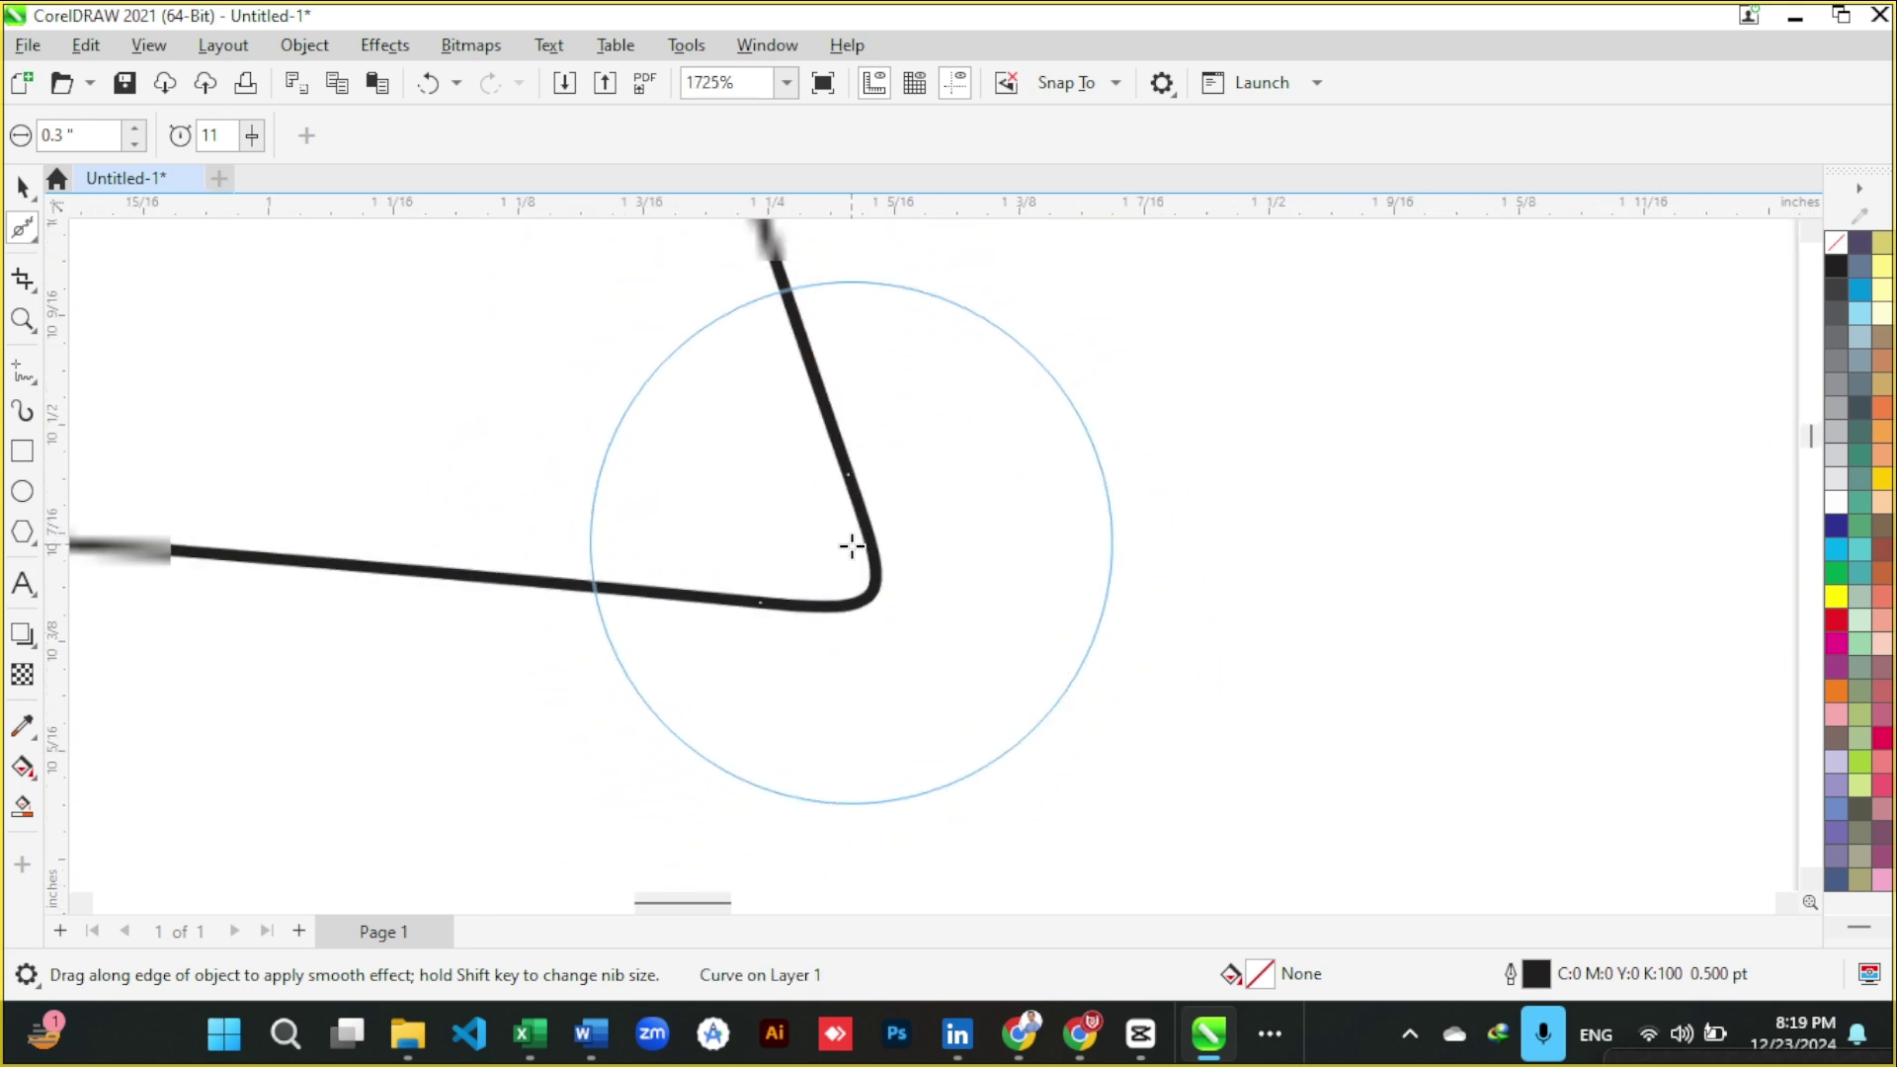
pyautogui.scroll(2, 171, 499)
pyautogui.scroll(7, 171, 499)
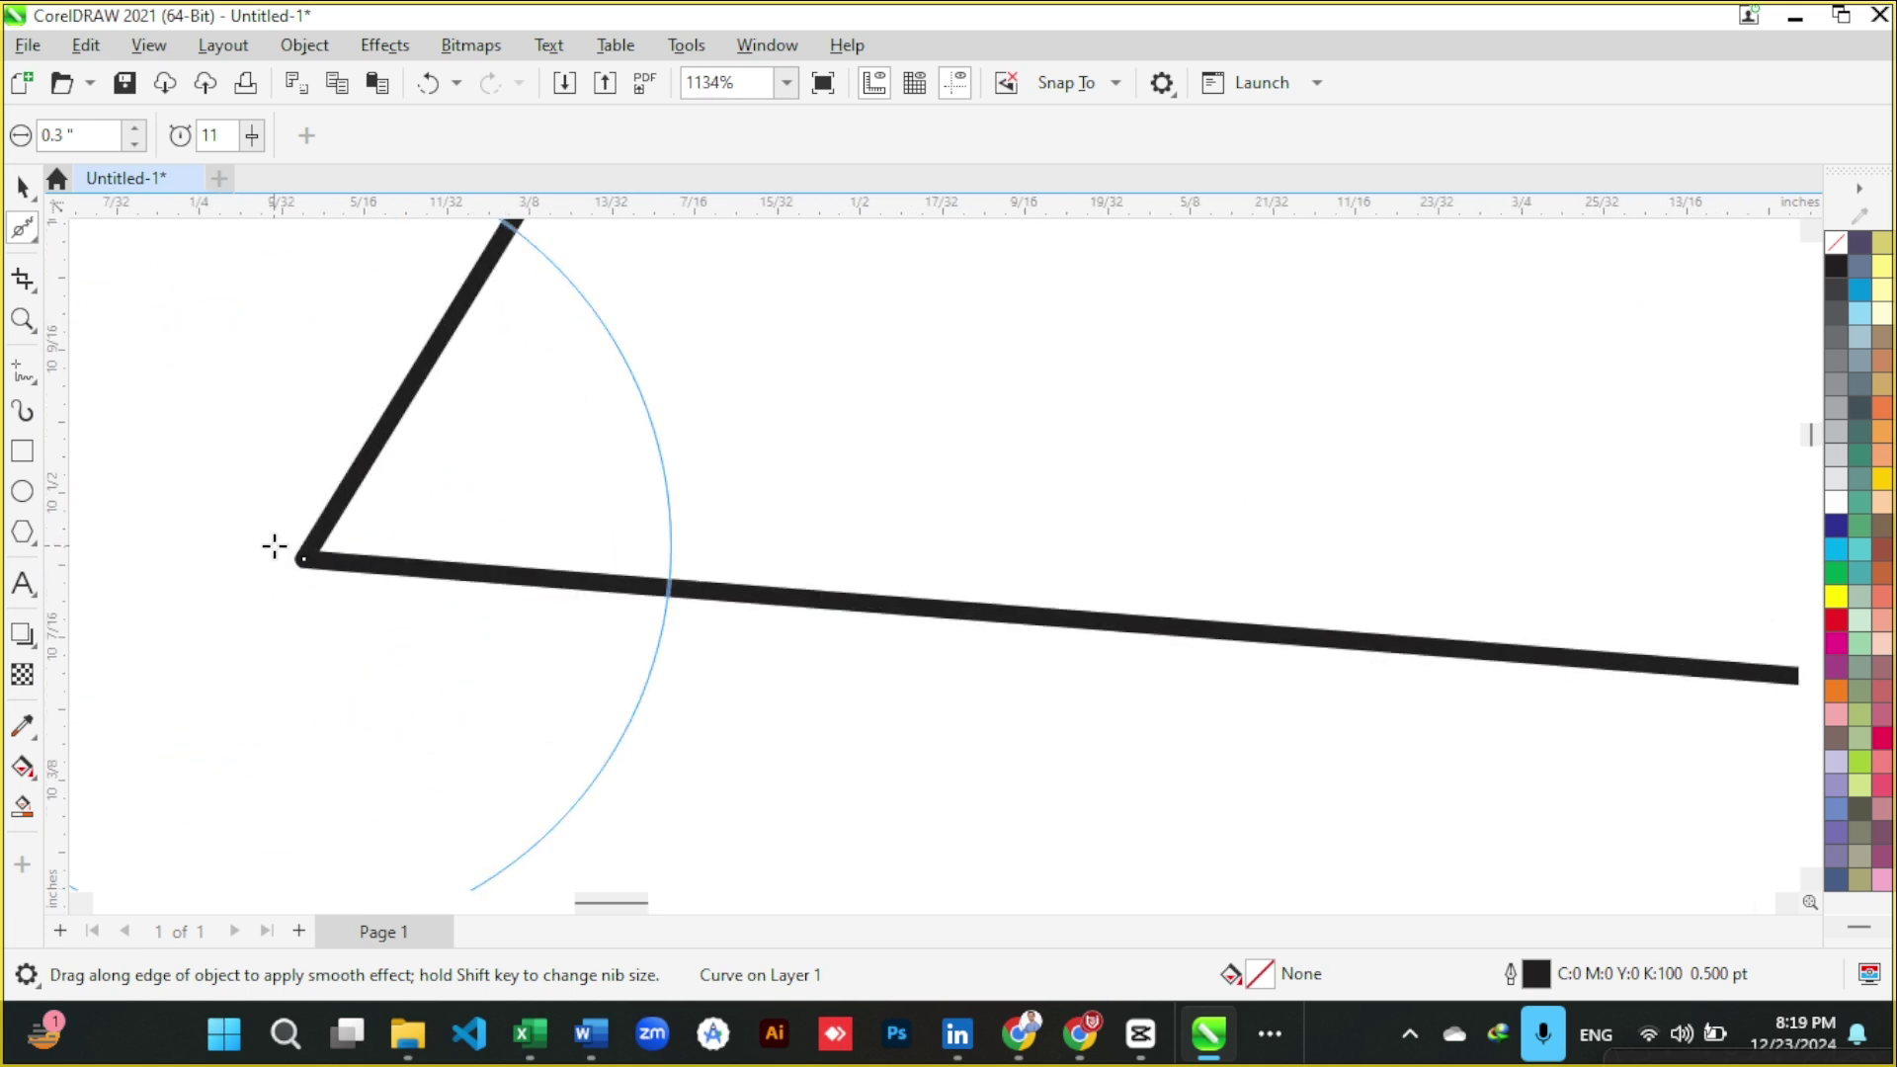
pyautogui.moveTo(309, 554)
pyautogui.mouseDown()
pyautogui.moveTo(420, 532)
pyautogui.moveTo(585, 410)
pyautogui.moveTo(437, 511)
pyautogui.moveTo(535, 451)
pyautogui.moveTo(365, 514)
pyautogui.moveTo(553, 386)
pyautogui.moveTo(419, 435)
pyautogui.mouseUp()
pyautogui.scroll(-6, 419, 435)
pyautogui.scroll(-5, 414, 462)
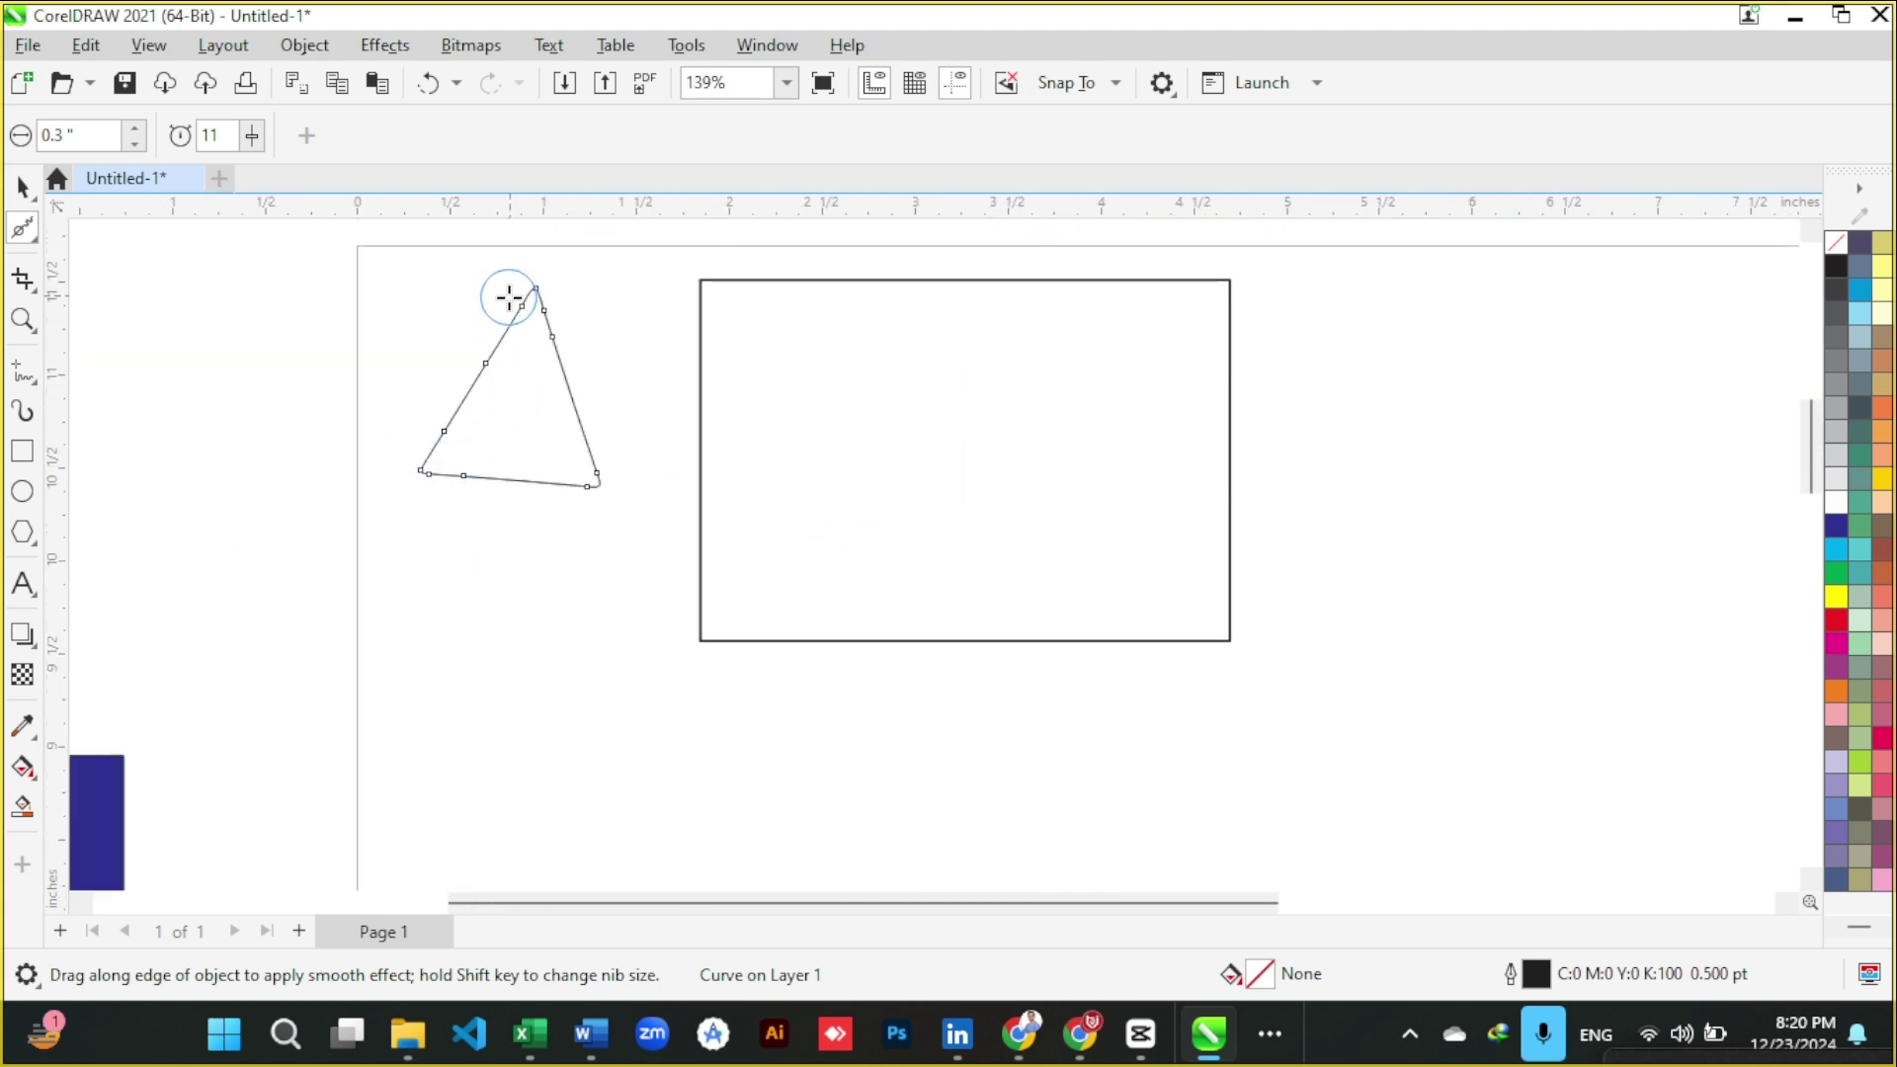
# - Deselect the triangle and examine its smoothed corners up close
pyautogui.press('space')
pyautogui.click(608, 542)
pyautogui.scroll(2, 470, 243)
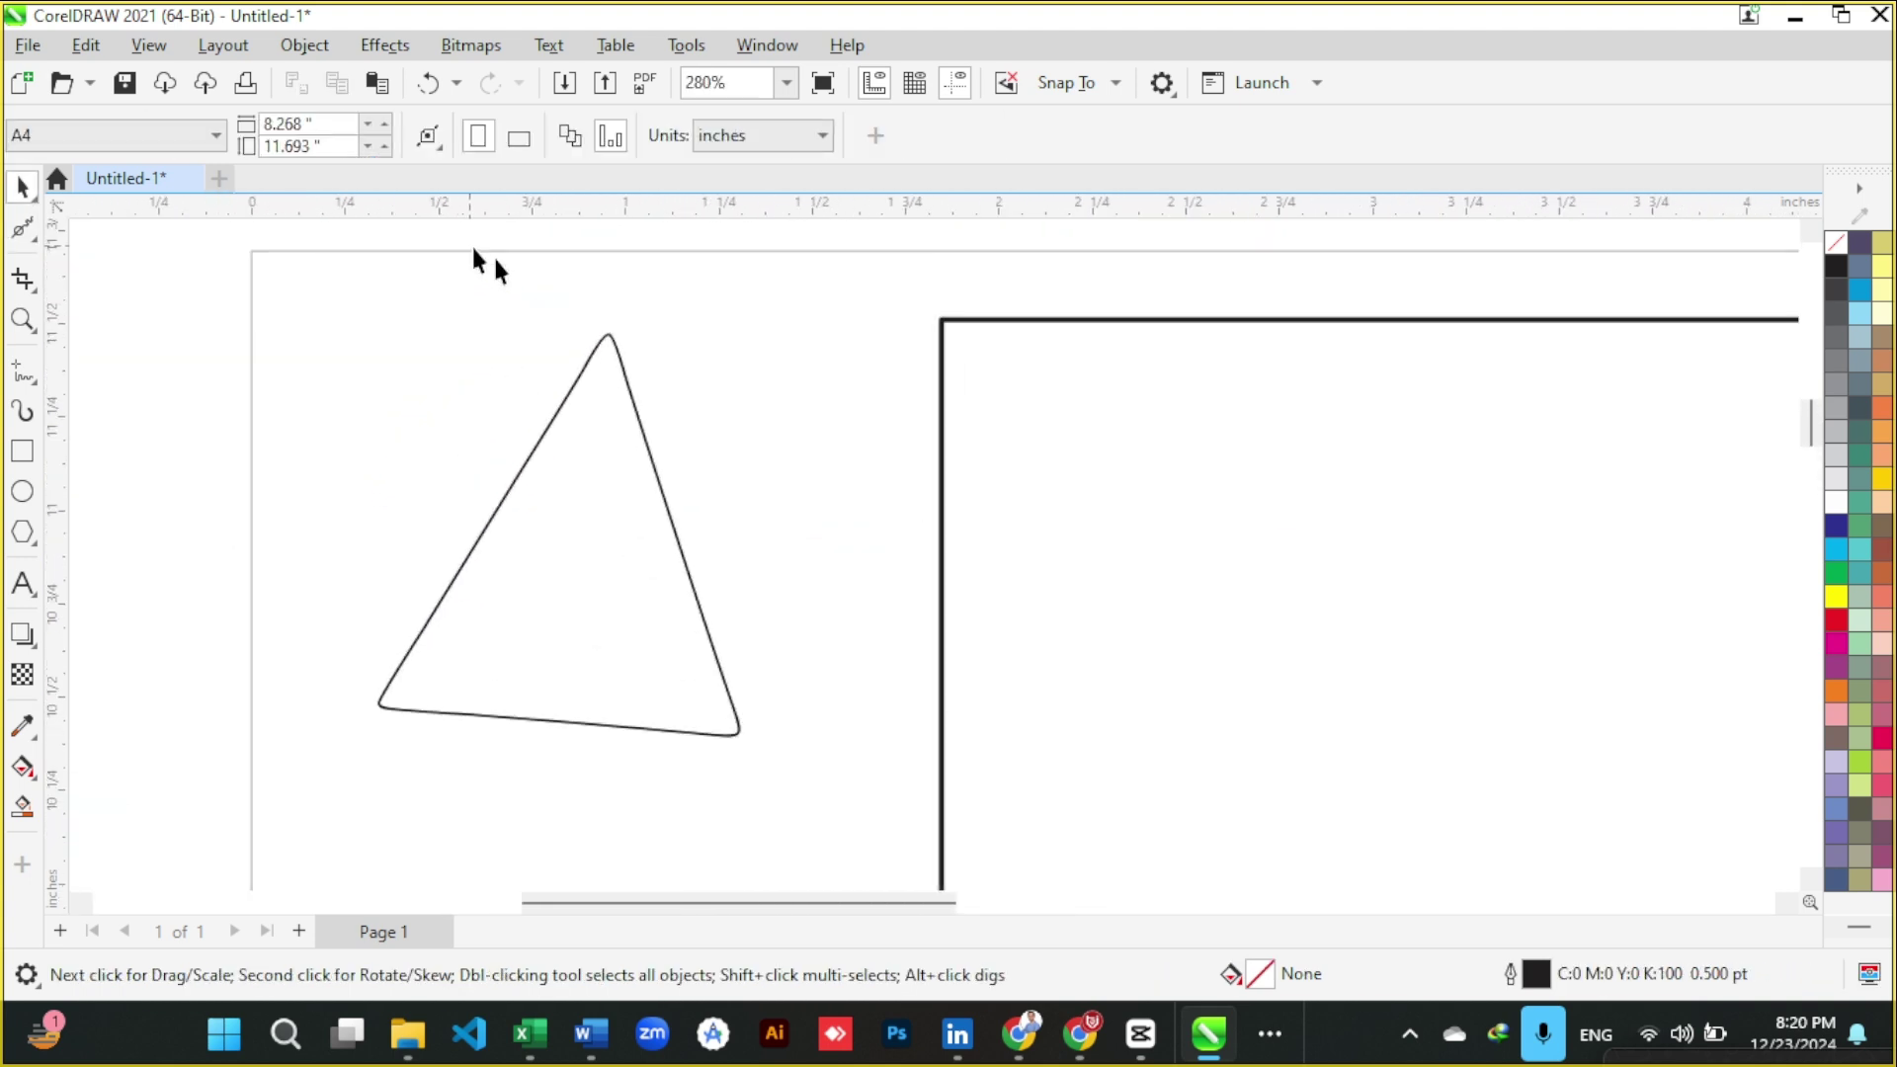
pyautogui.scroll(2, 681, 487)
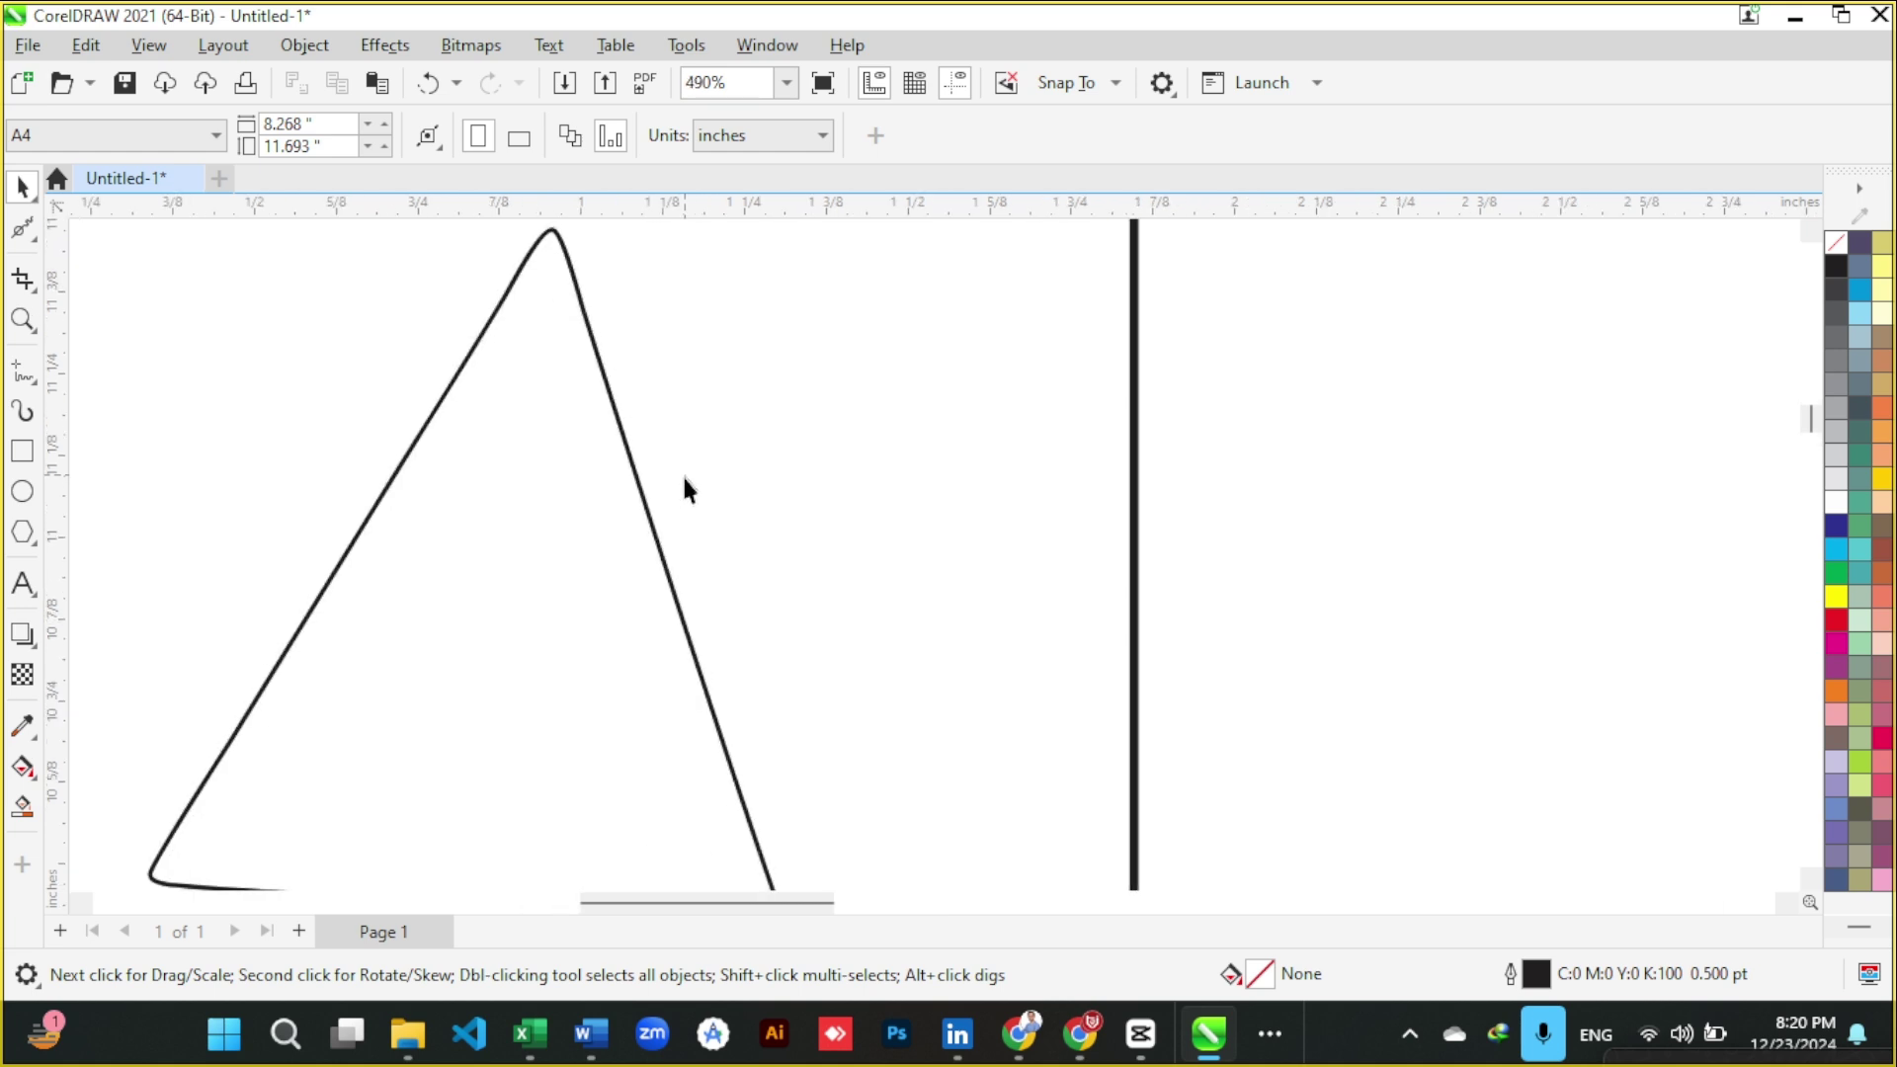
pyautogui.scroll(-3, 737, 728)
pyautogui.scroll(3, 737, 728)
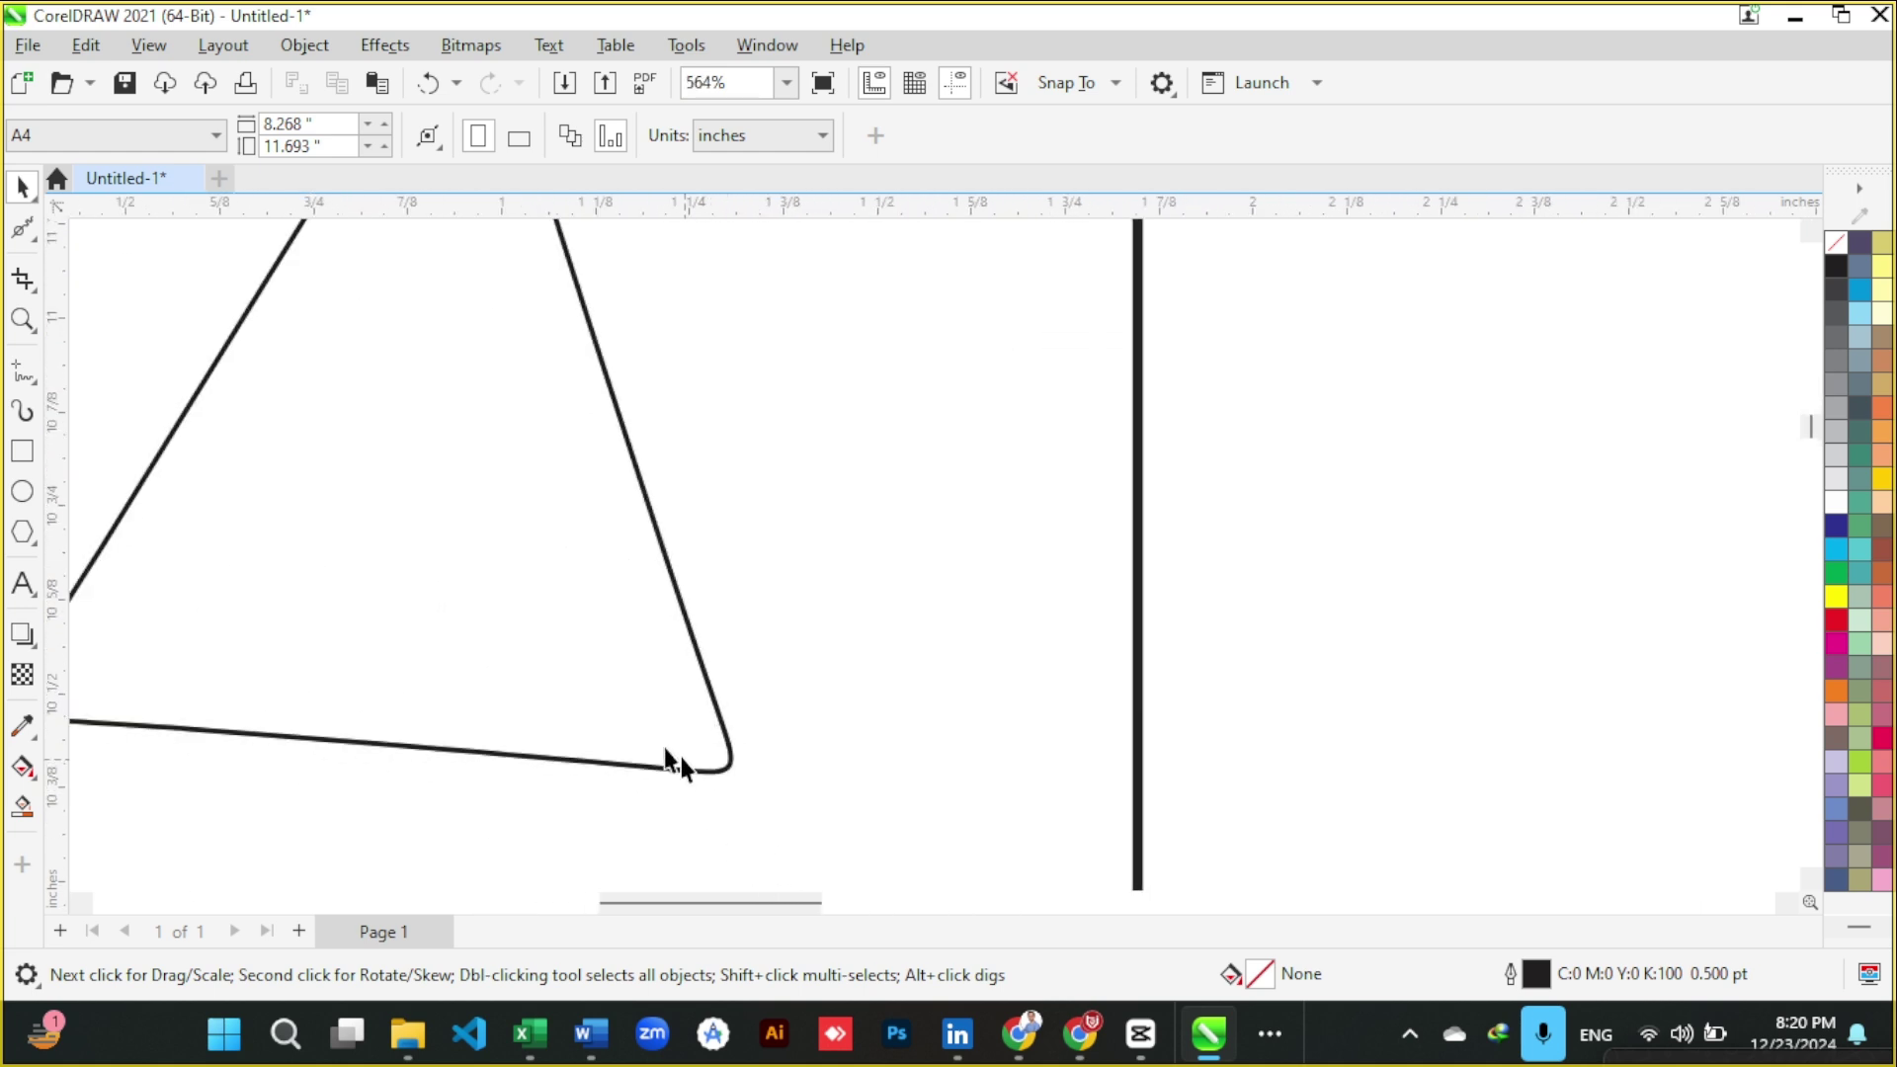
# - Select the outlined rectangle and push its upper-left corner inward with the Smear tool
pyautogui.click(37, 241)
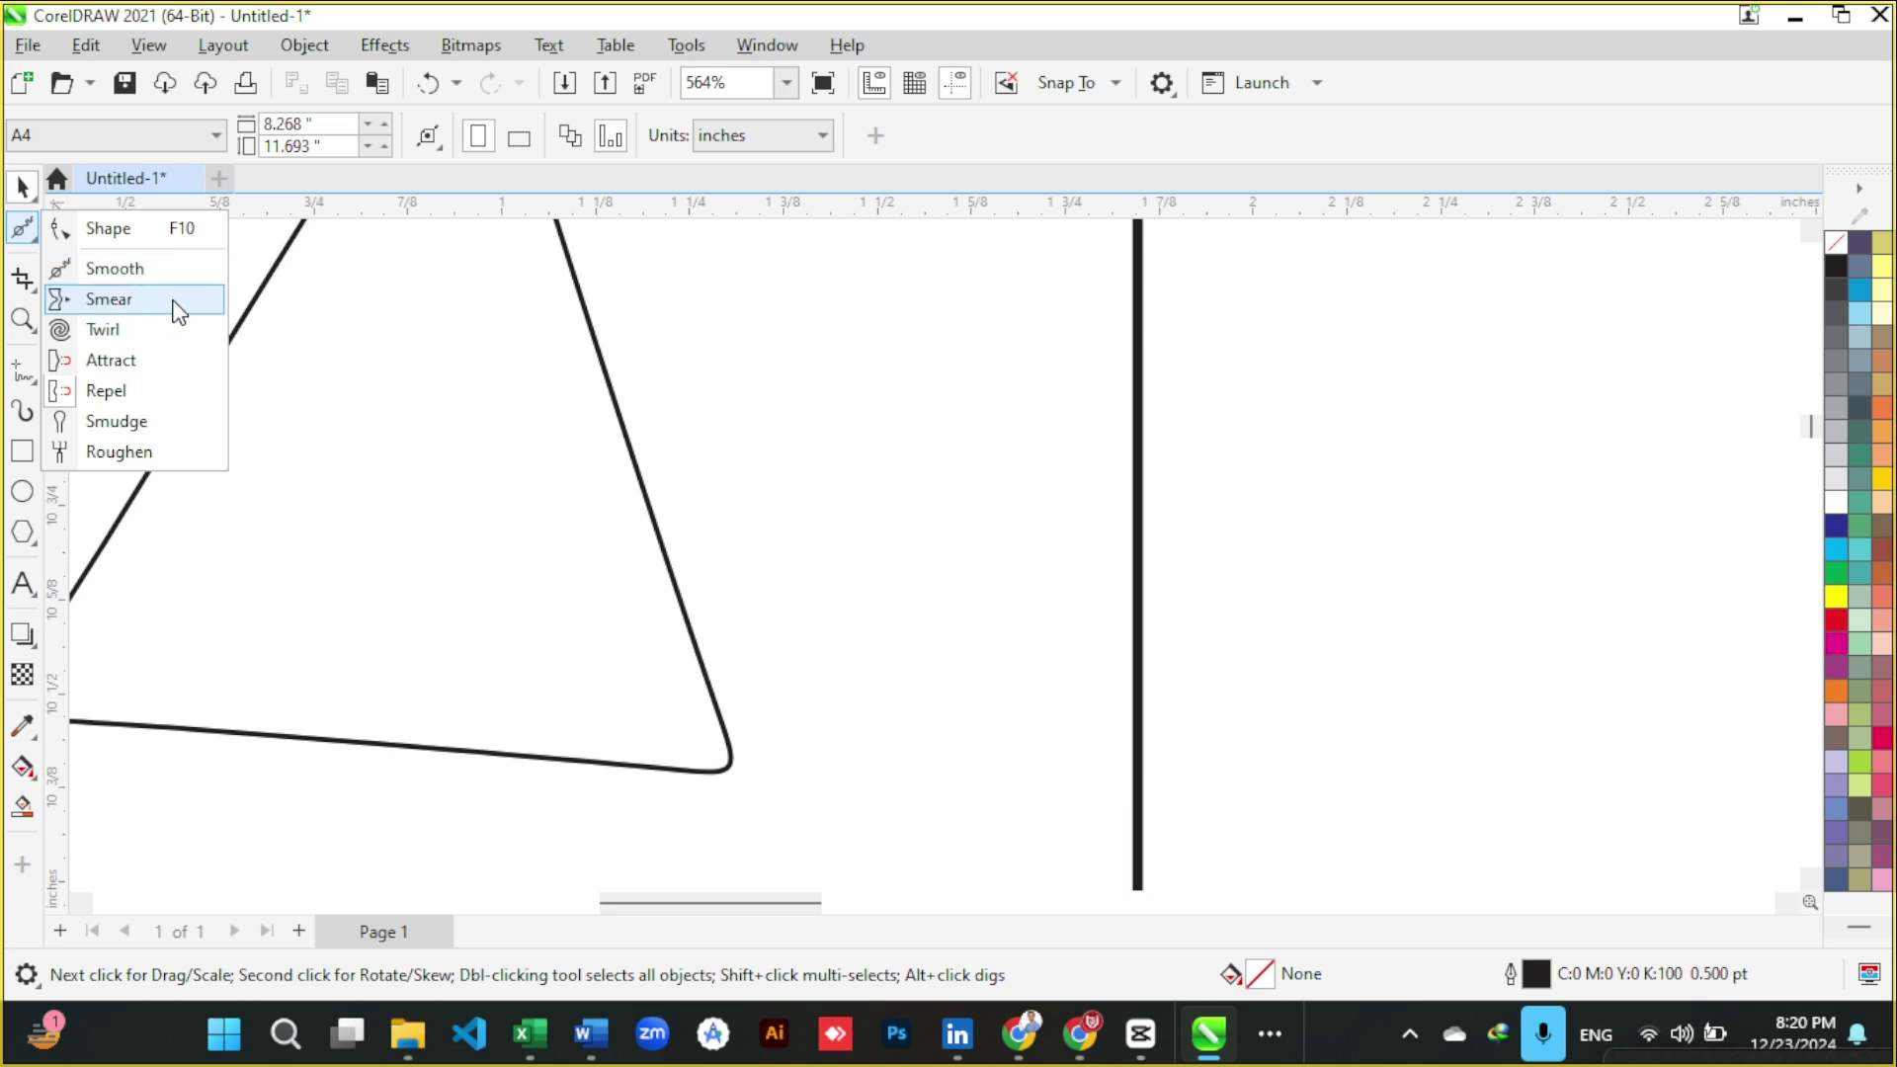
pyautogui.scroll(-8, 826, 513)
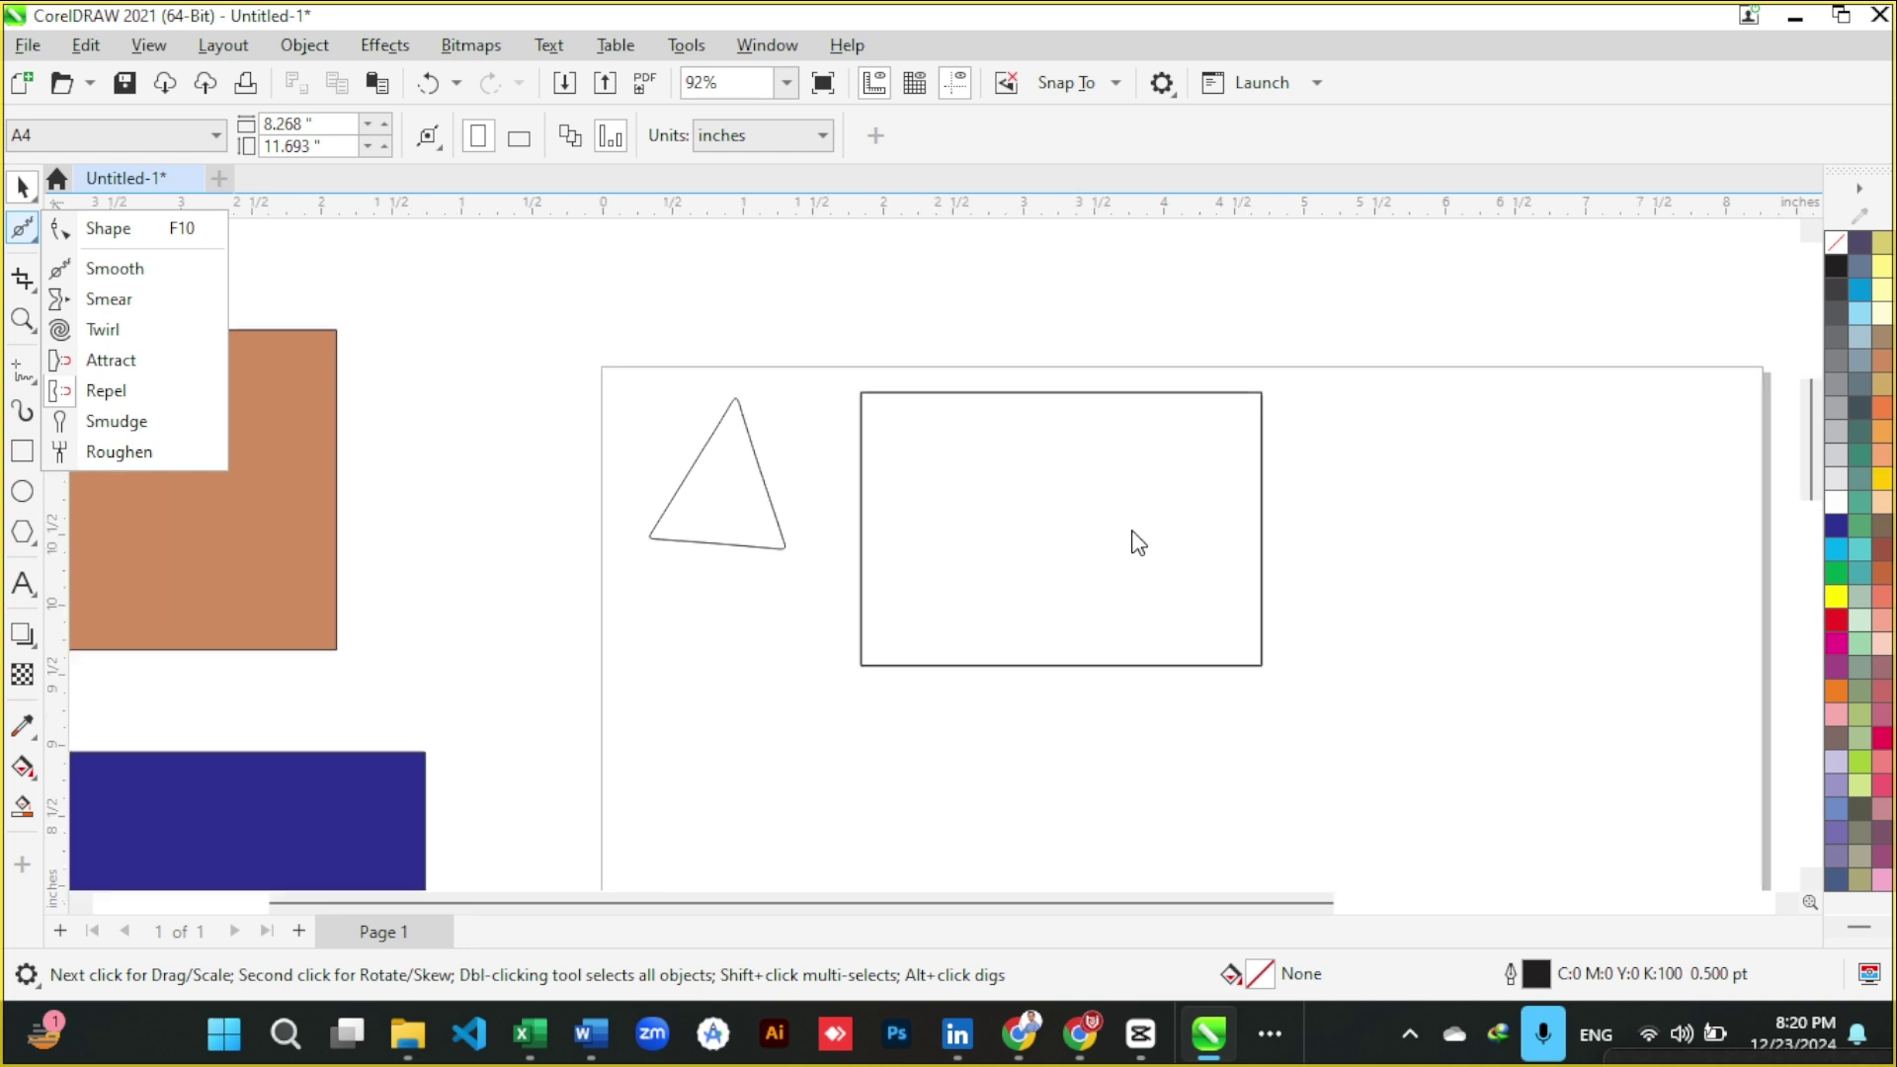
pyautogui.click(1138, 543)
pyautogui.scroll(2, 1232, 521)
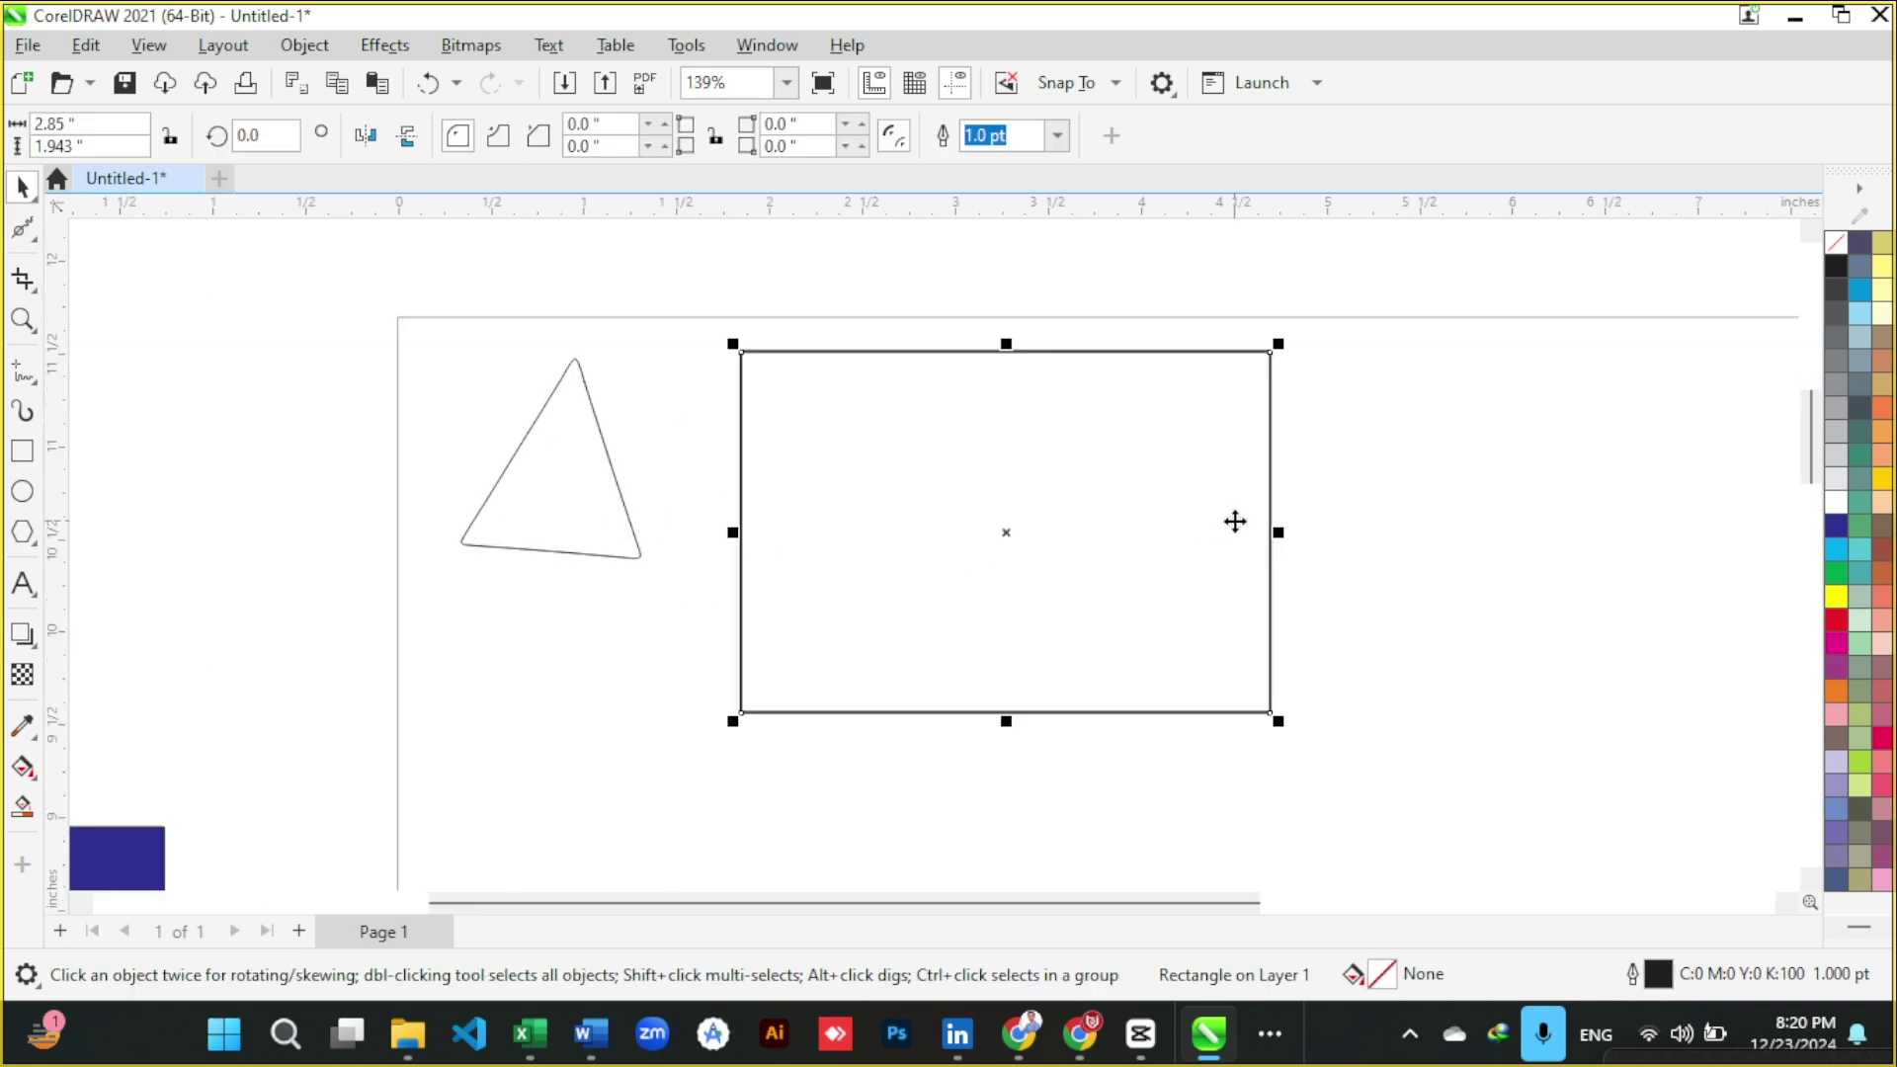
pyautogui.click(36, 241)
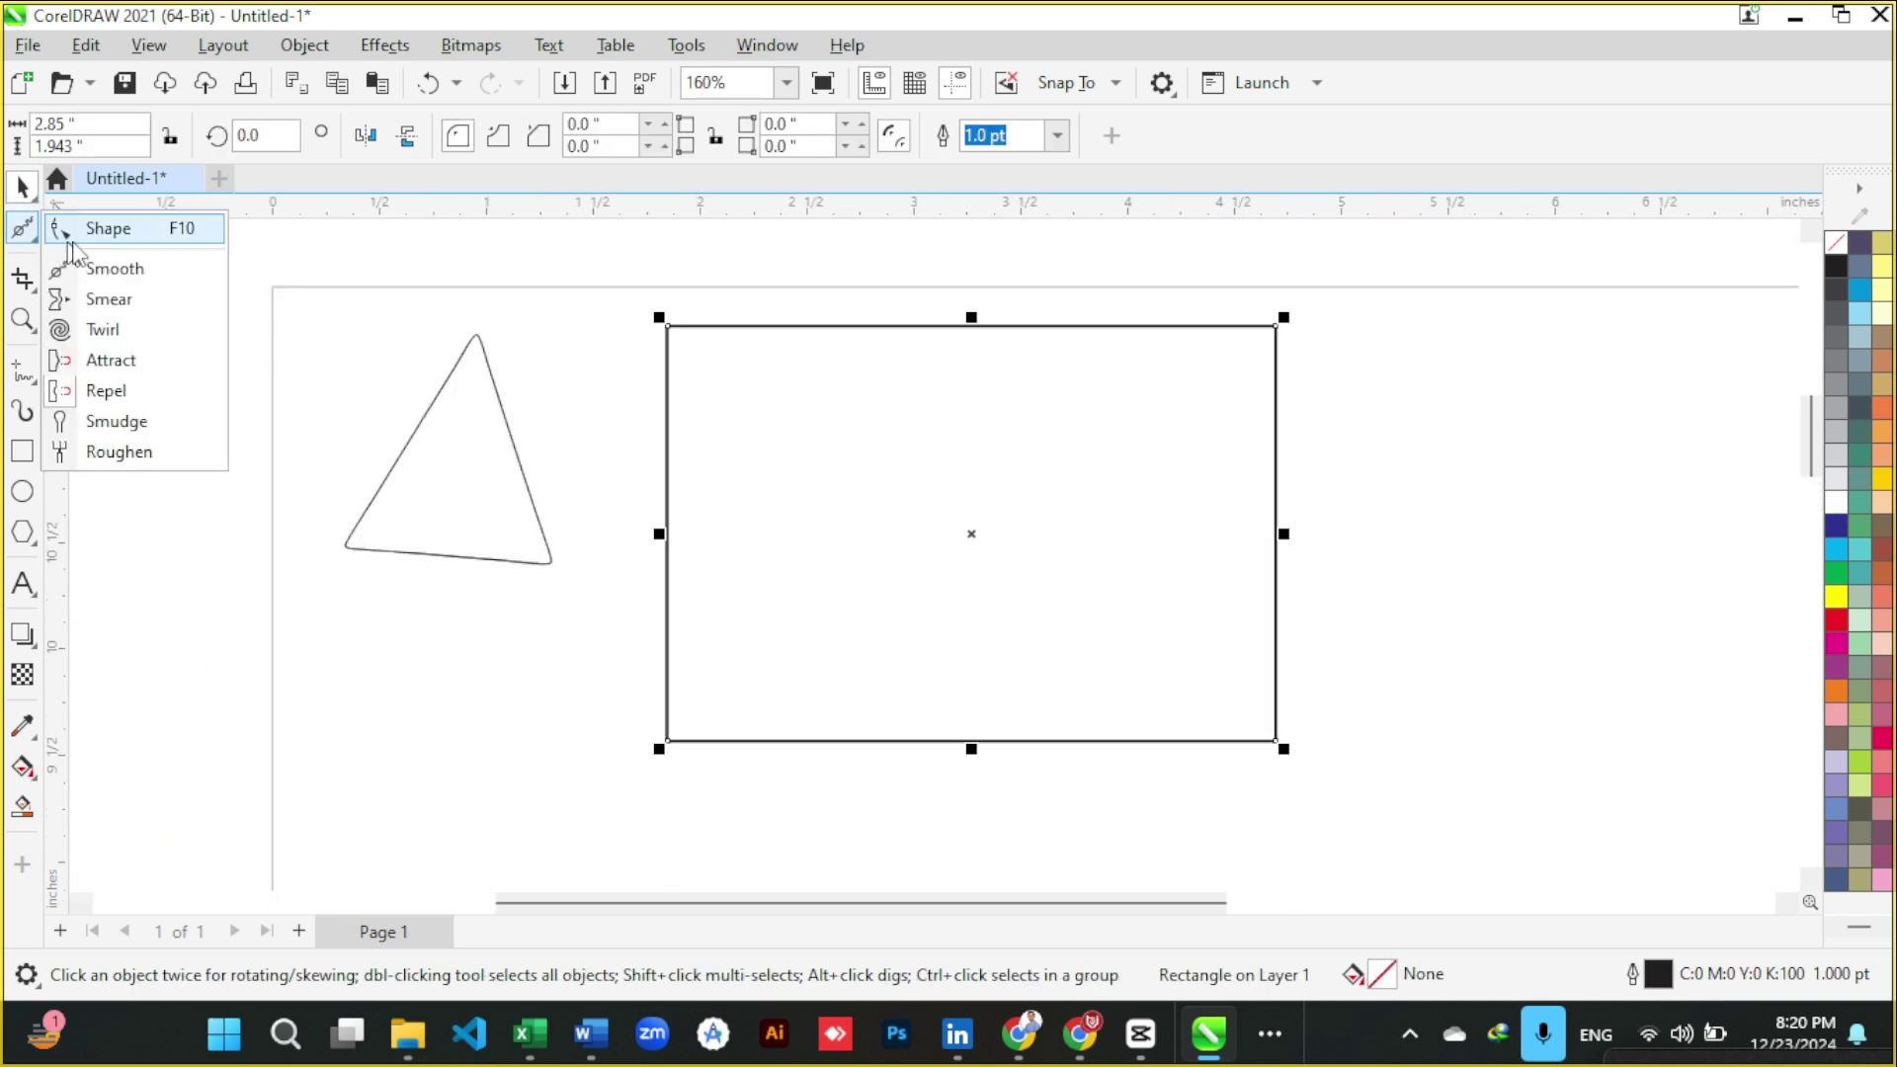
pyautogui.click(120, 302)
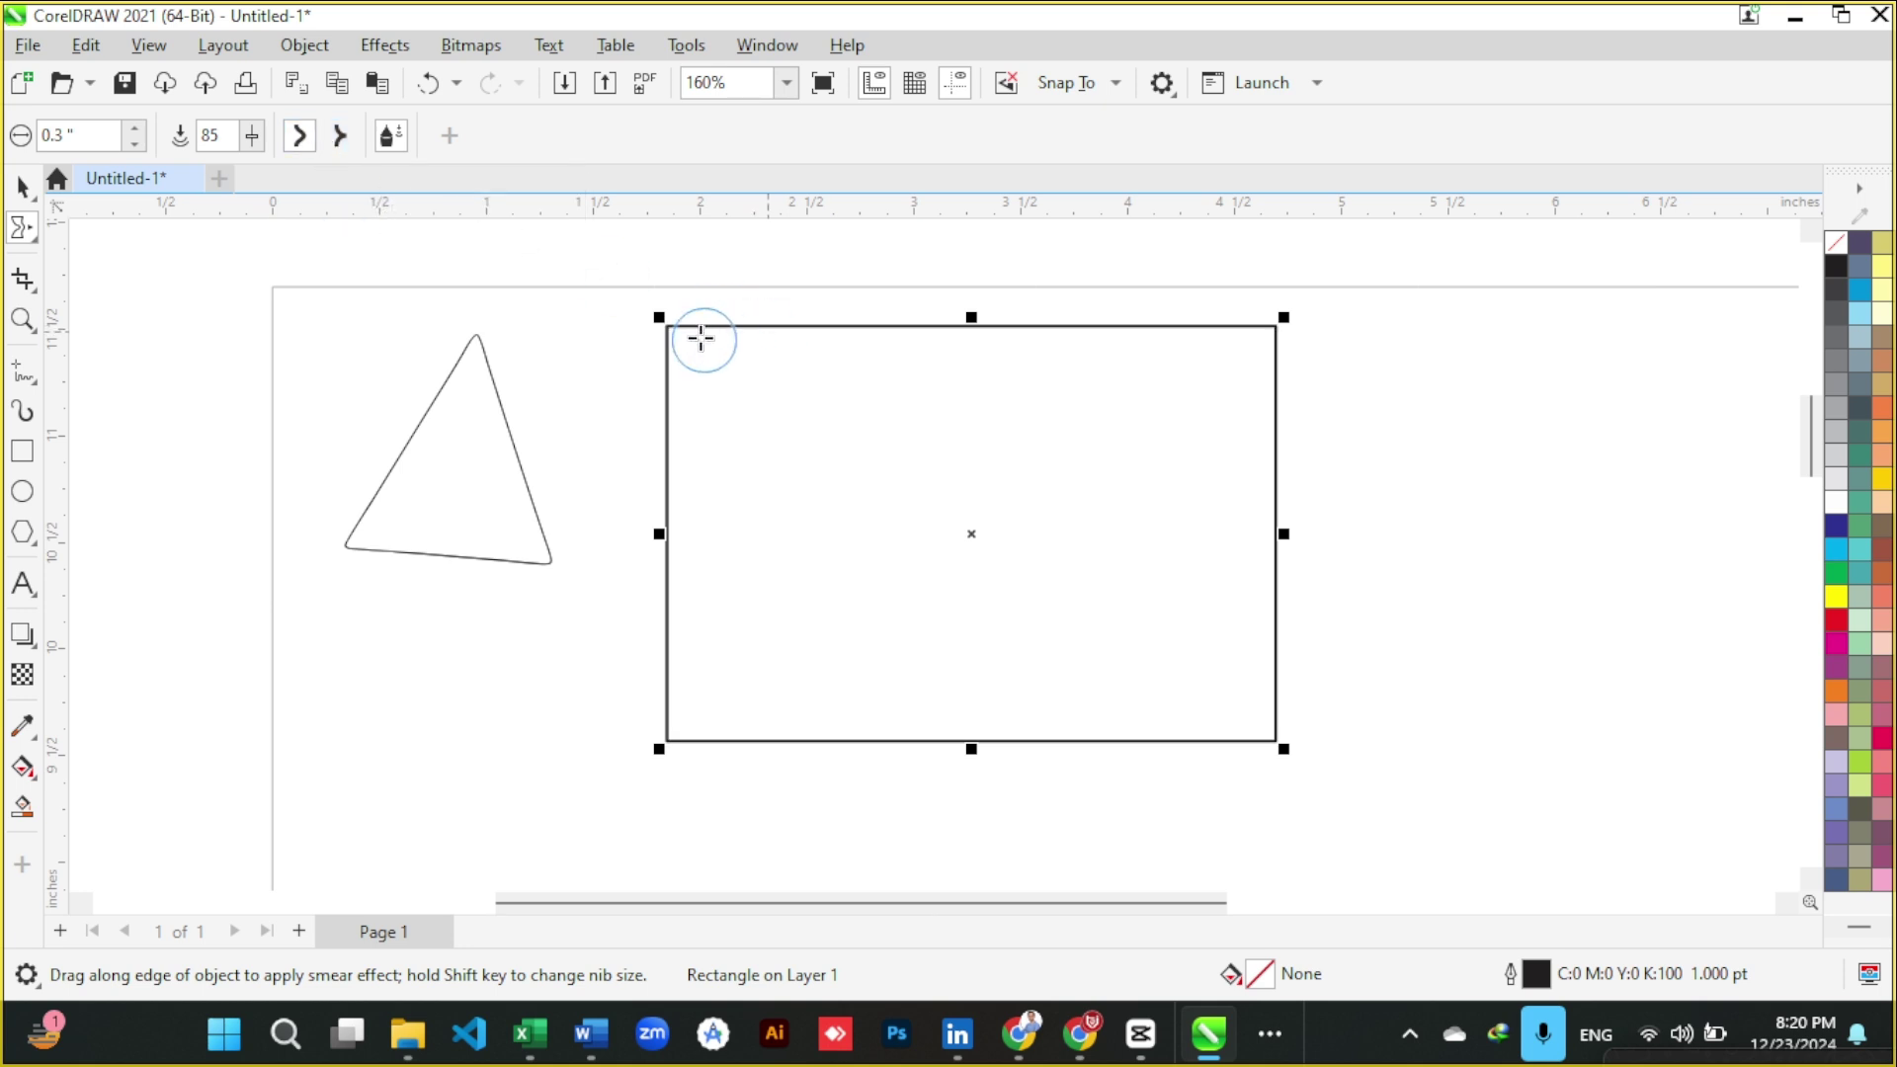
pyautogui.moveTo(672, 329); pyautogui.dragTo(703, 367)
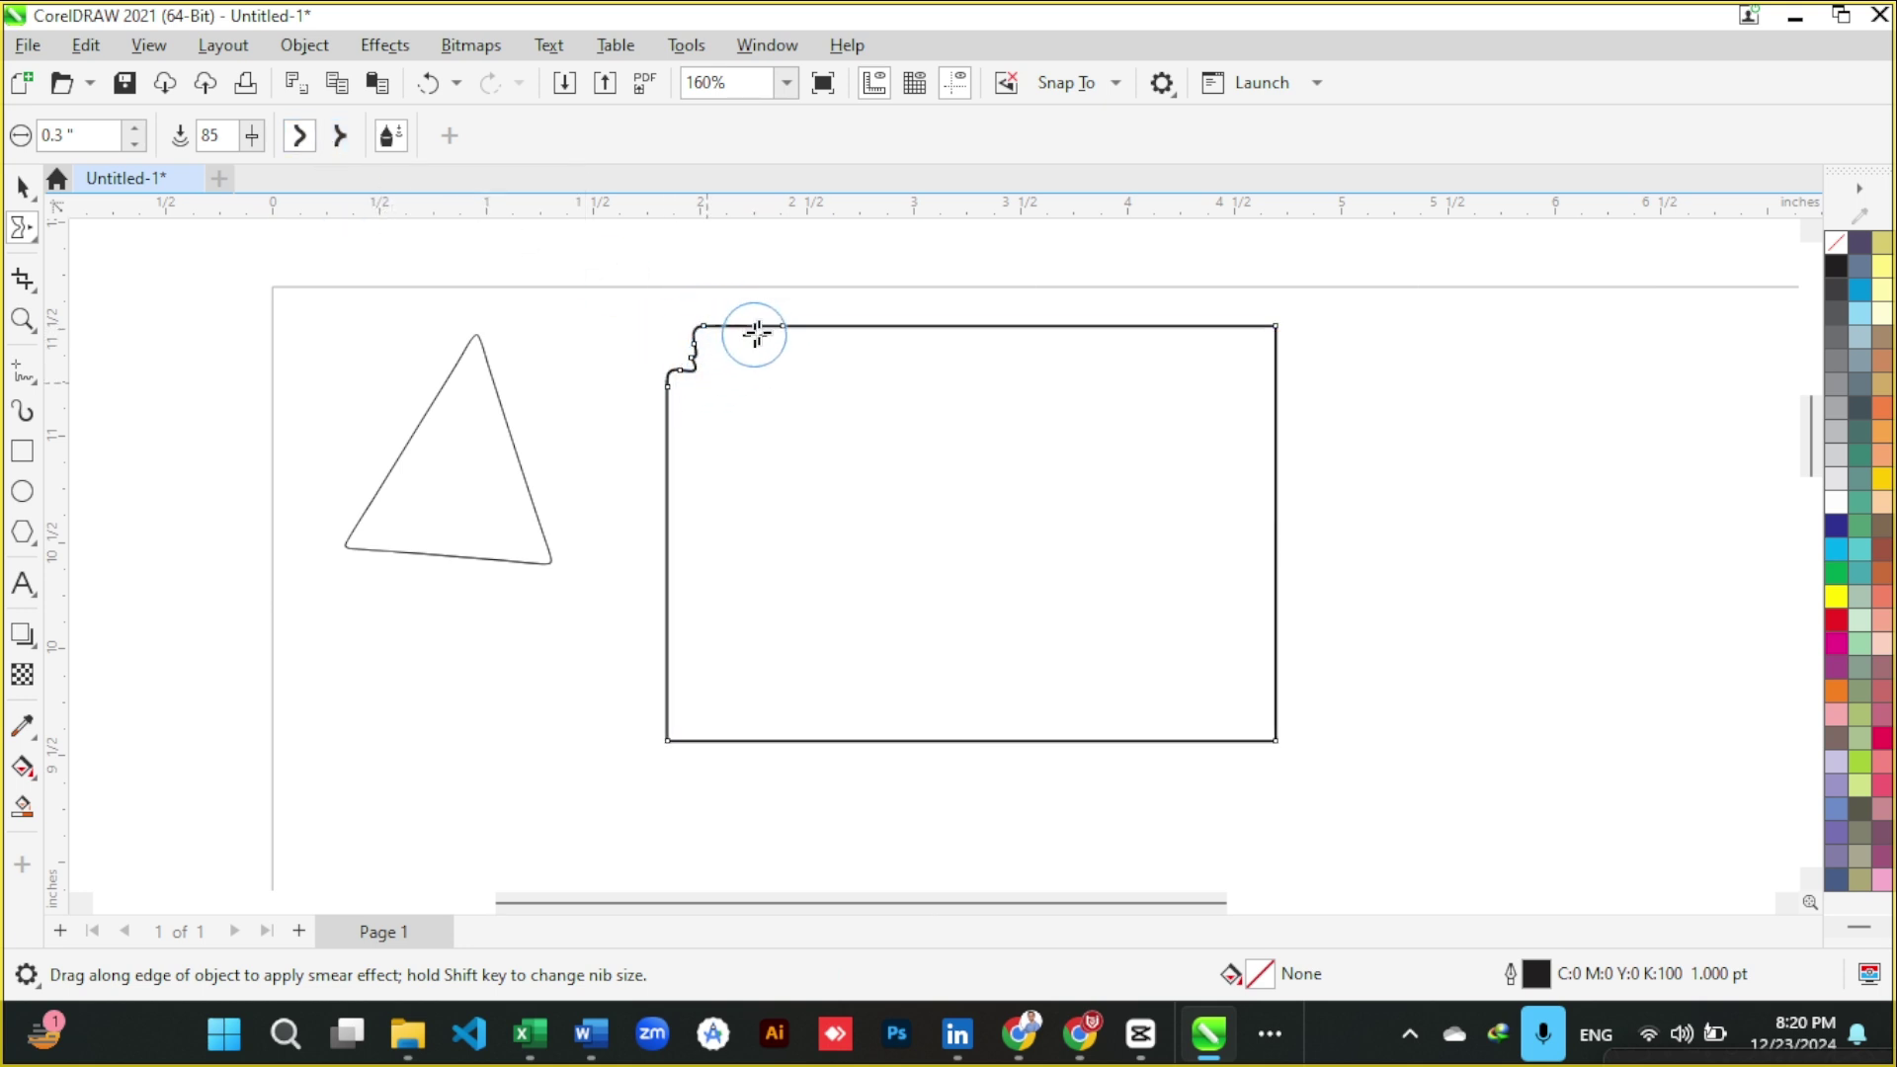
# - Smear wavy bulges and dents into the rectangle's top and left edges near the upper-left corner
pyautogui.scroll(2, 679, 361)
pyautogui.scroll(2, 657, 358)
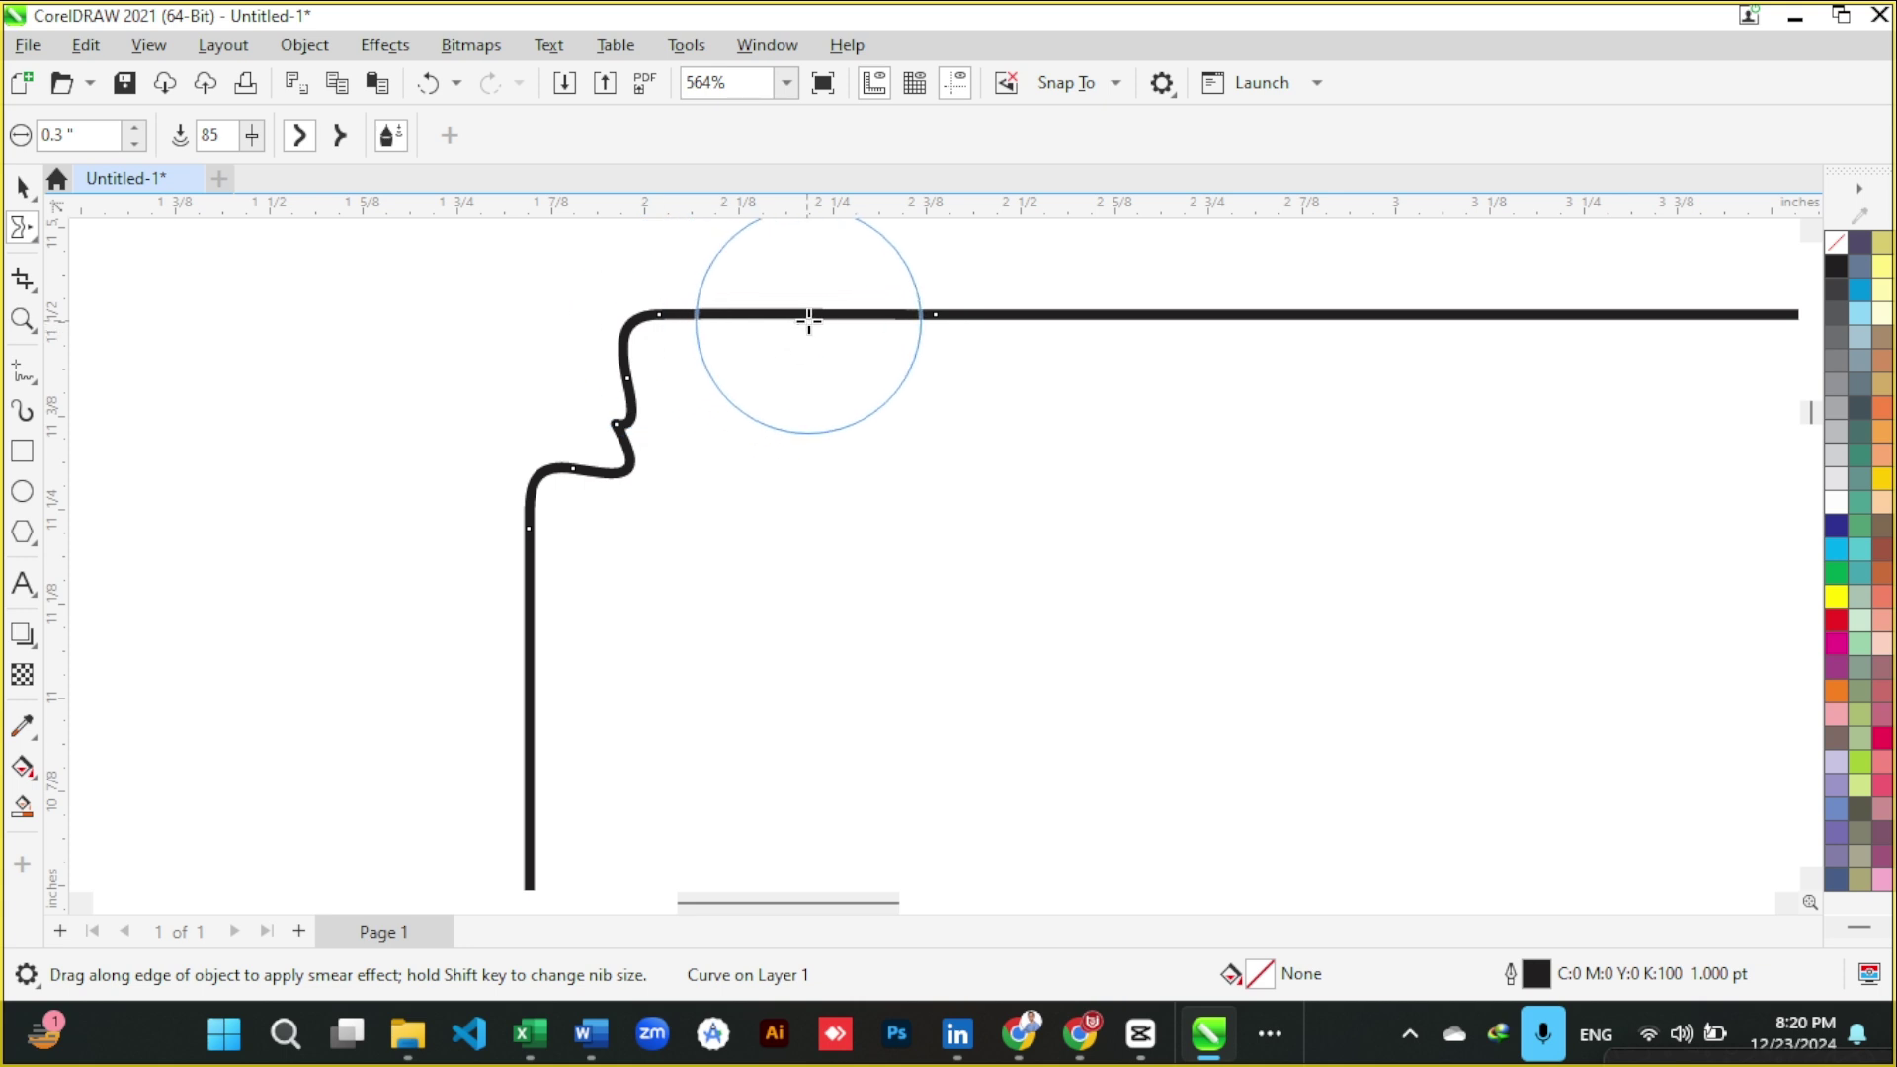
pyautogui.moveTo(809, 317); pyautogui.dragTo(820, 375)
pyautogui.moveTo(932, 339)
pyautogui.mouseDown()
pyautogui.moveTo(965, 339)
pyautogui.moveTo(1016, 402)
pyautogui.mouseUp()
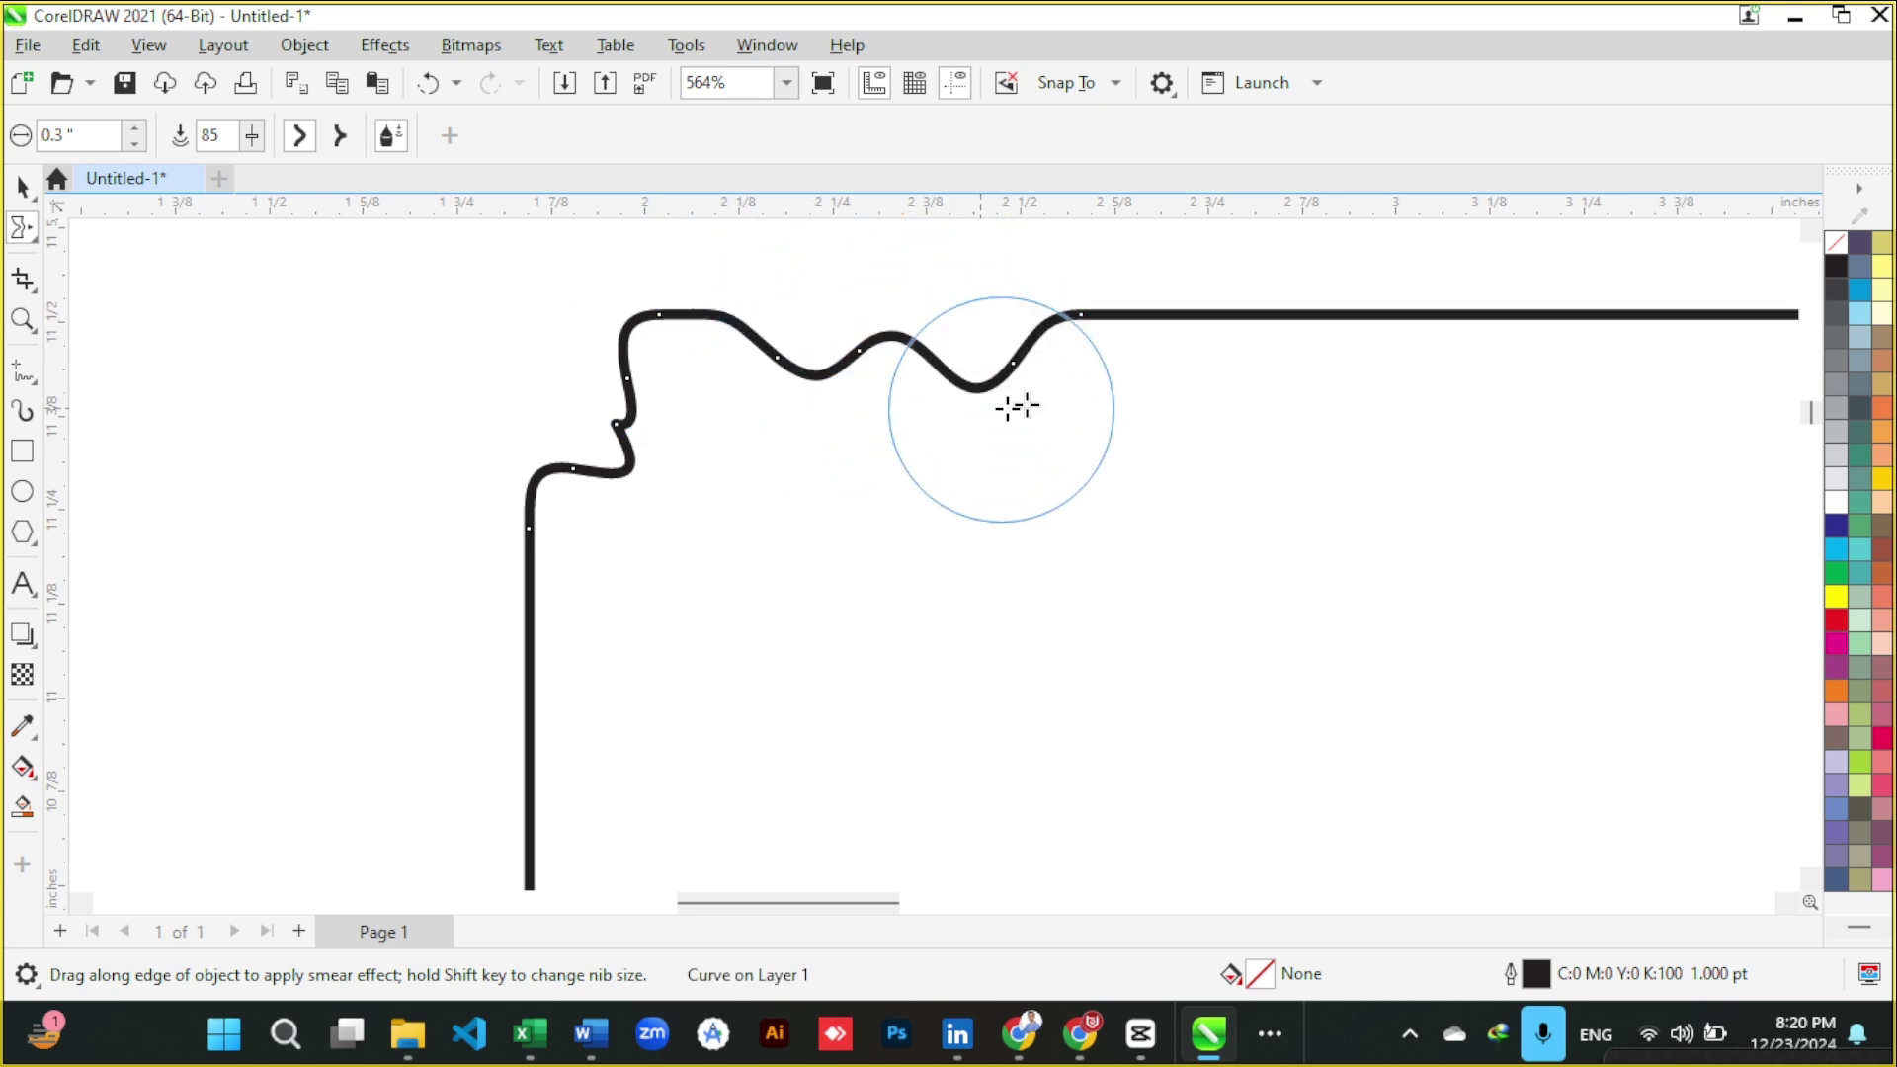
pyautogui.moveTo(1079, 326); pyautogui.dragTo(1101, 262)
pyautogui.scroll(-1, 957, 339)
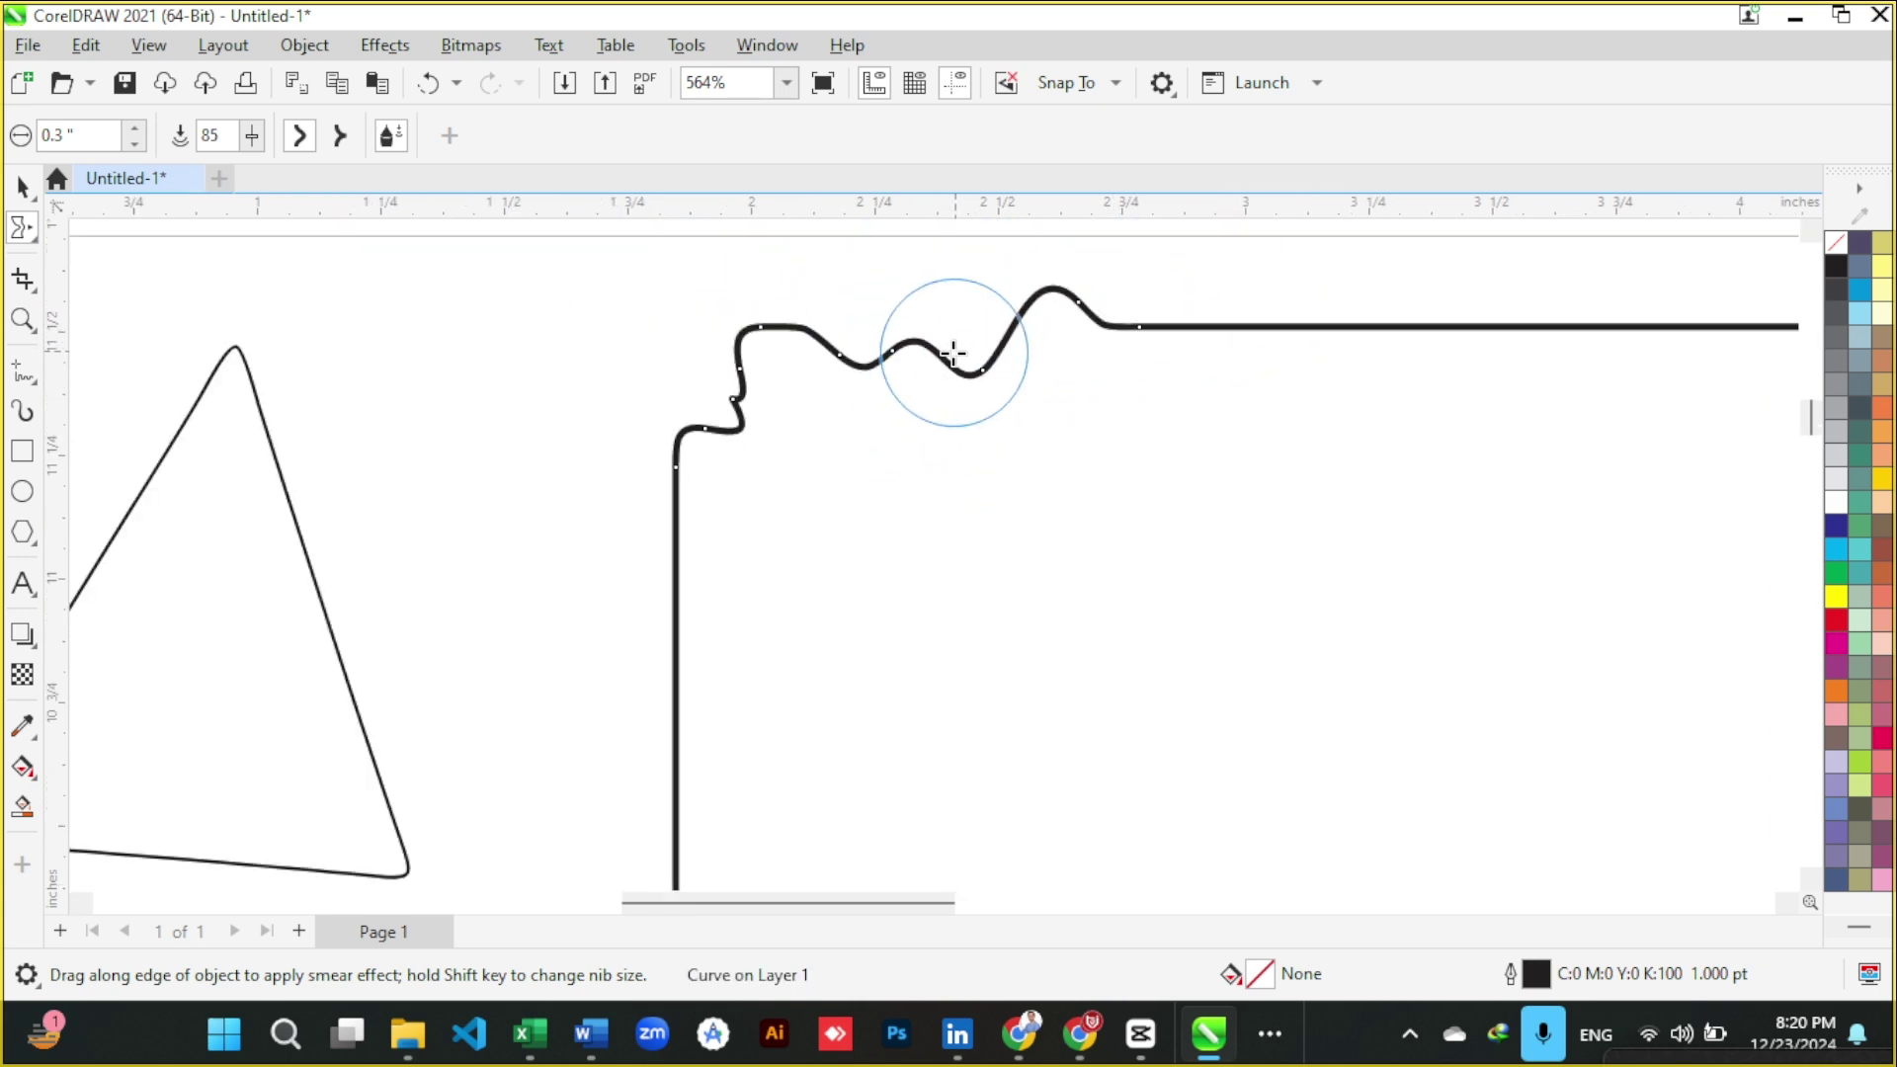
pyautogui.moveTo(661, 495)
pyautogui.mouseDown()
pyautogui.moveTo(756, 512)
pyautogui.moveTo(753, 625)
pyautogui.moveTo(716, 641)
pyautogui.moveTo(615, 558)
pyautogui.mouseUp()
pyautogui.scroll(-1, 703, 595)
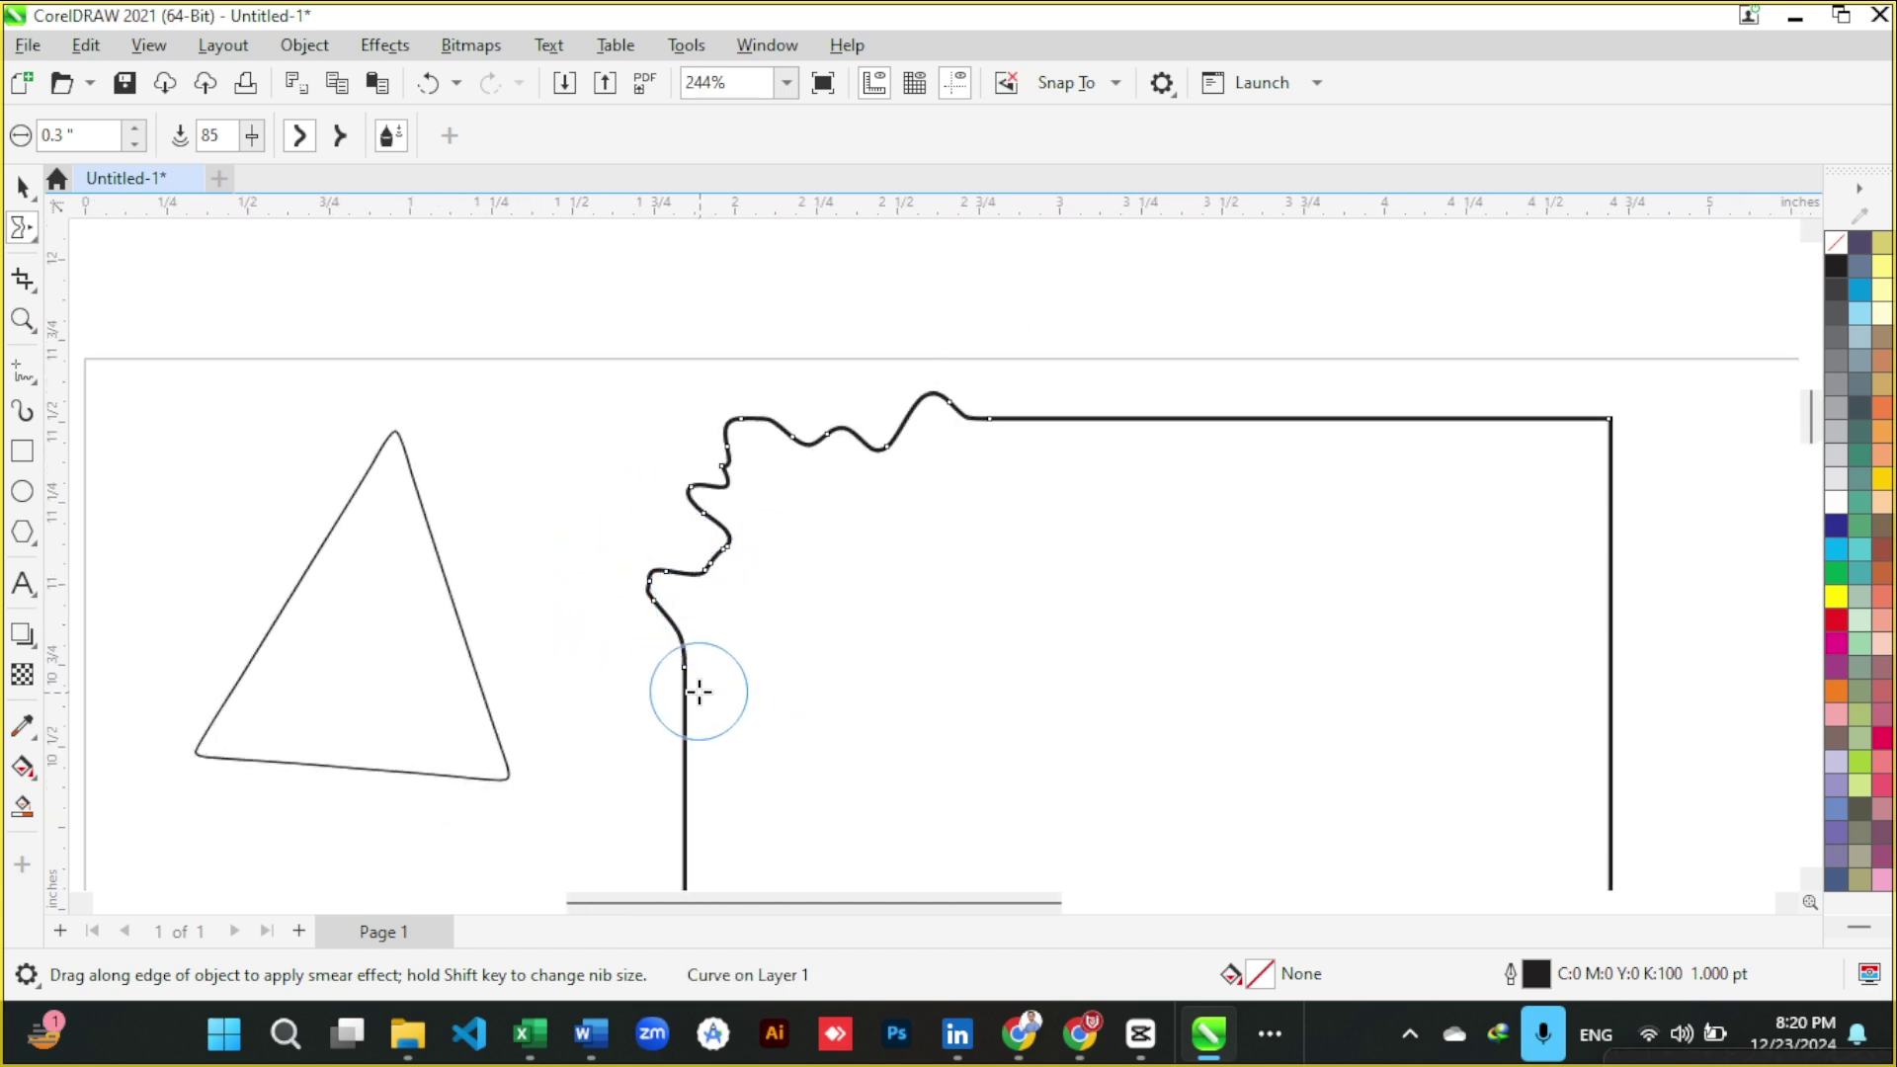
# - Smear more wavy bulges and dents along the rectangle's left edge, below the already distorted upper-left corner
pyautogui.moveTo(699, 692)
pyautogui.mouseDown()
pyautogui.moveTo(741, 682)
pyautogui.moveTo(757, 711)
pyautogui.mouseUp()
pyautogui.scroll(-2, 710, 668)
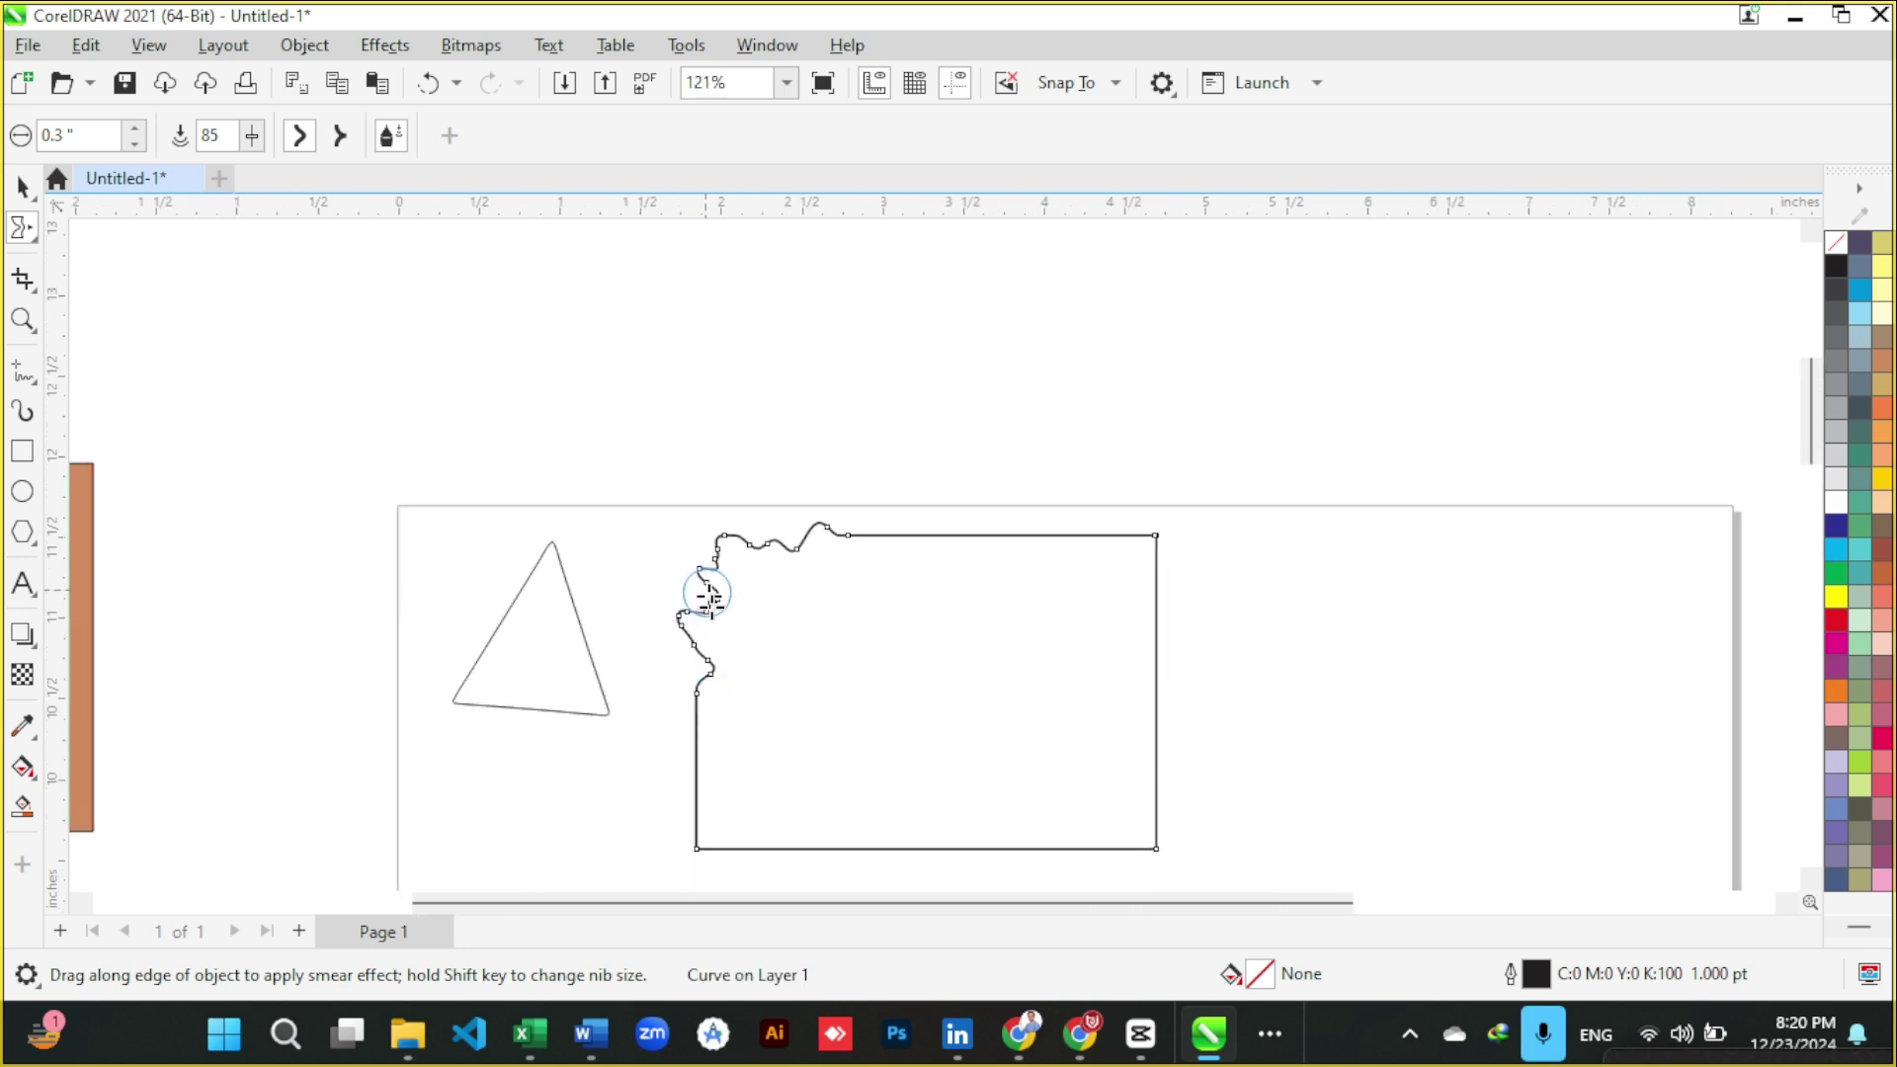
pyautogui.scroll(1, 698, 784)
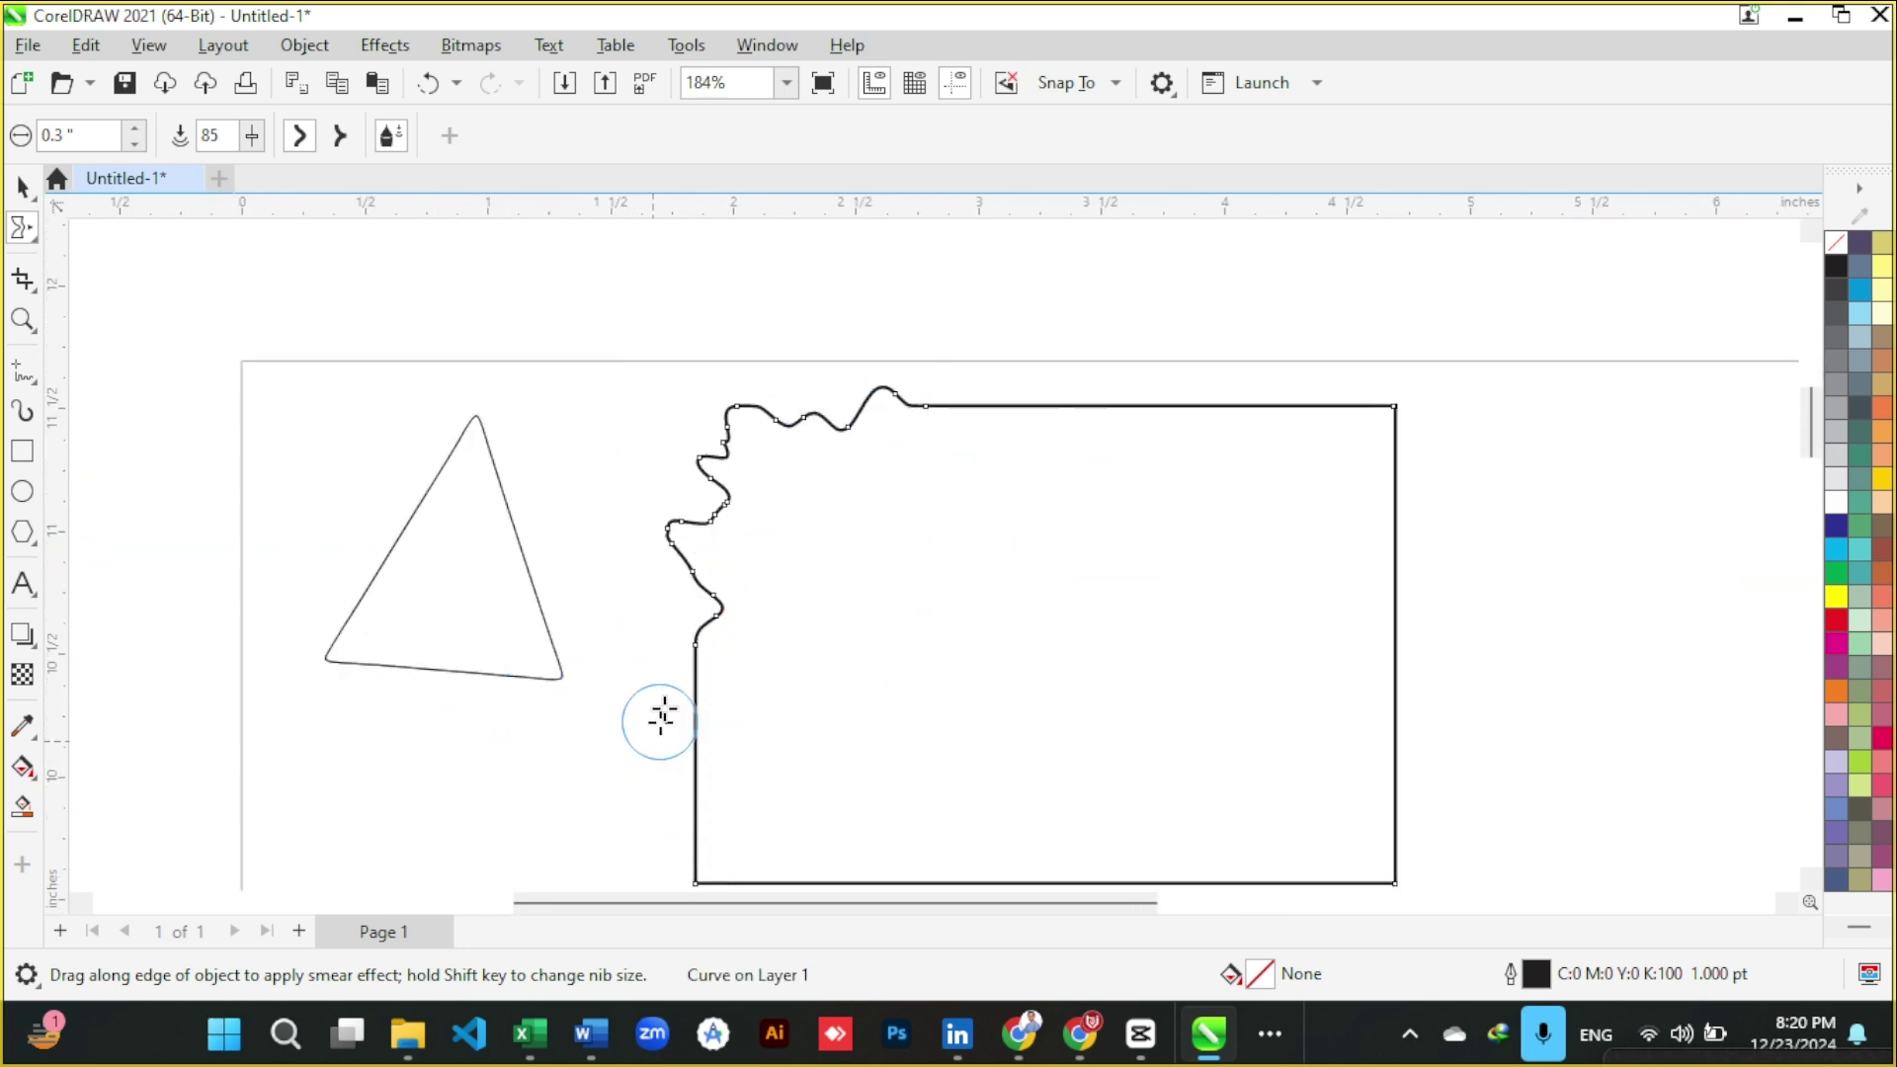
pyautogui.scroll(2, 699, 747)
pyautogui.moveTo(699, 581)
pyautogui.mouseDown()
pyautogui.moveTo(763, 615)
pyautogui.moveTo(589, 720)
pyautogui.mouseUp()
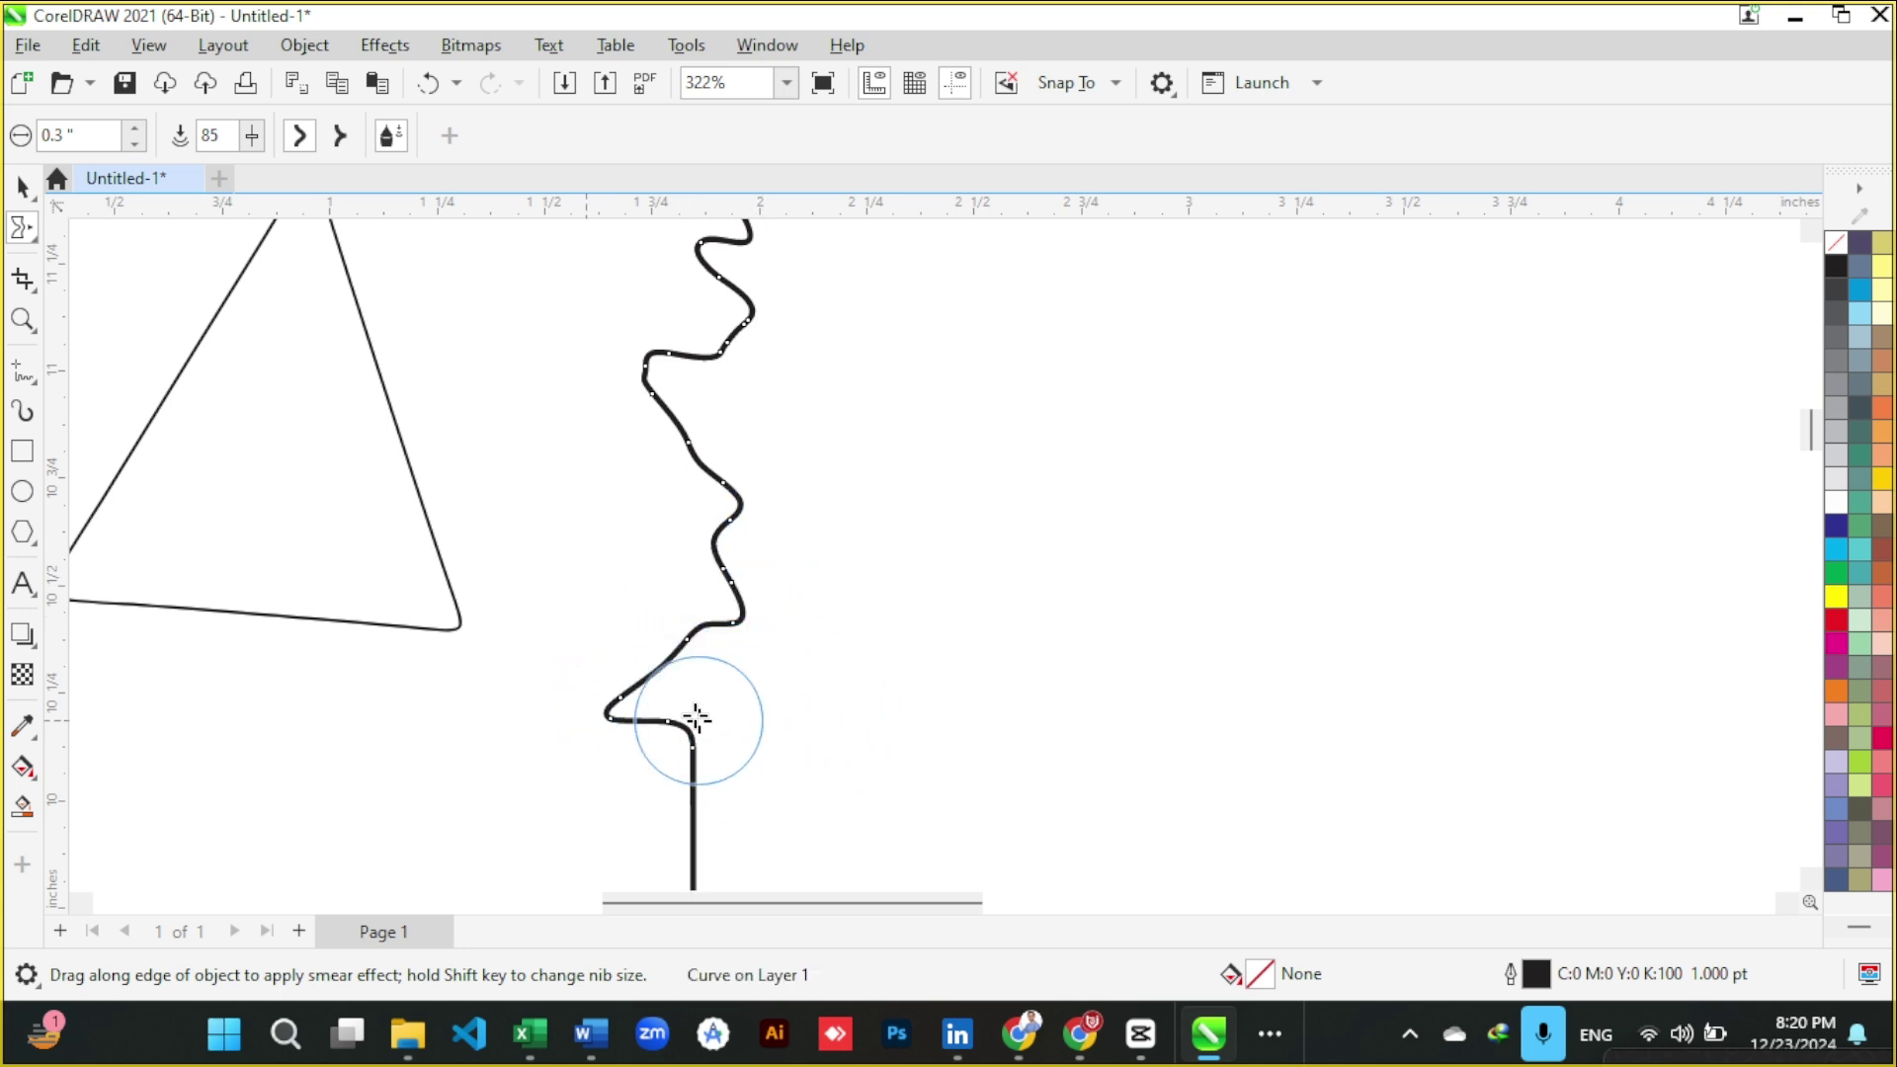
pyautogui.moveTo(736, 596)
pyautogui.mouseDown()
pyautogui.moveTo(683, 570)
pyautogui.moveTo(623, 598)
pyautogui.moveTo(658, 539)
pyautogui.mouseUp()
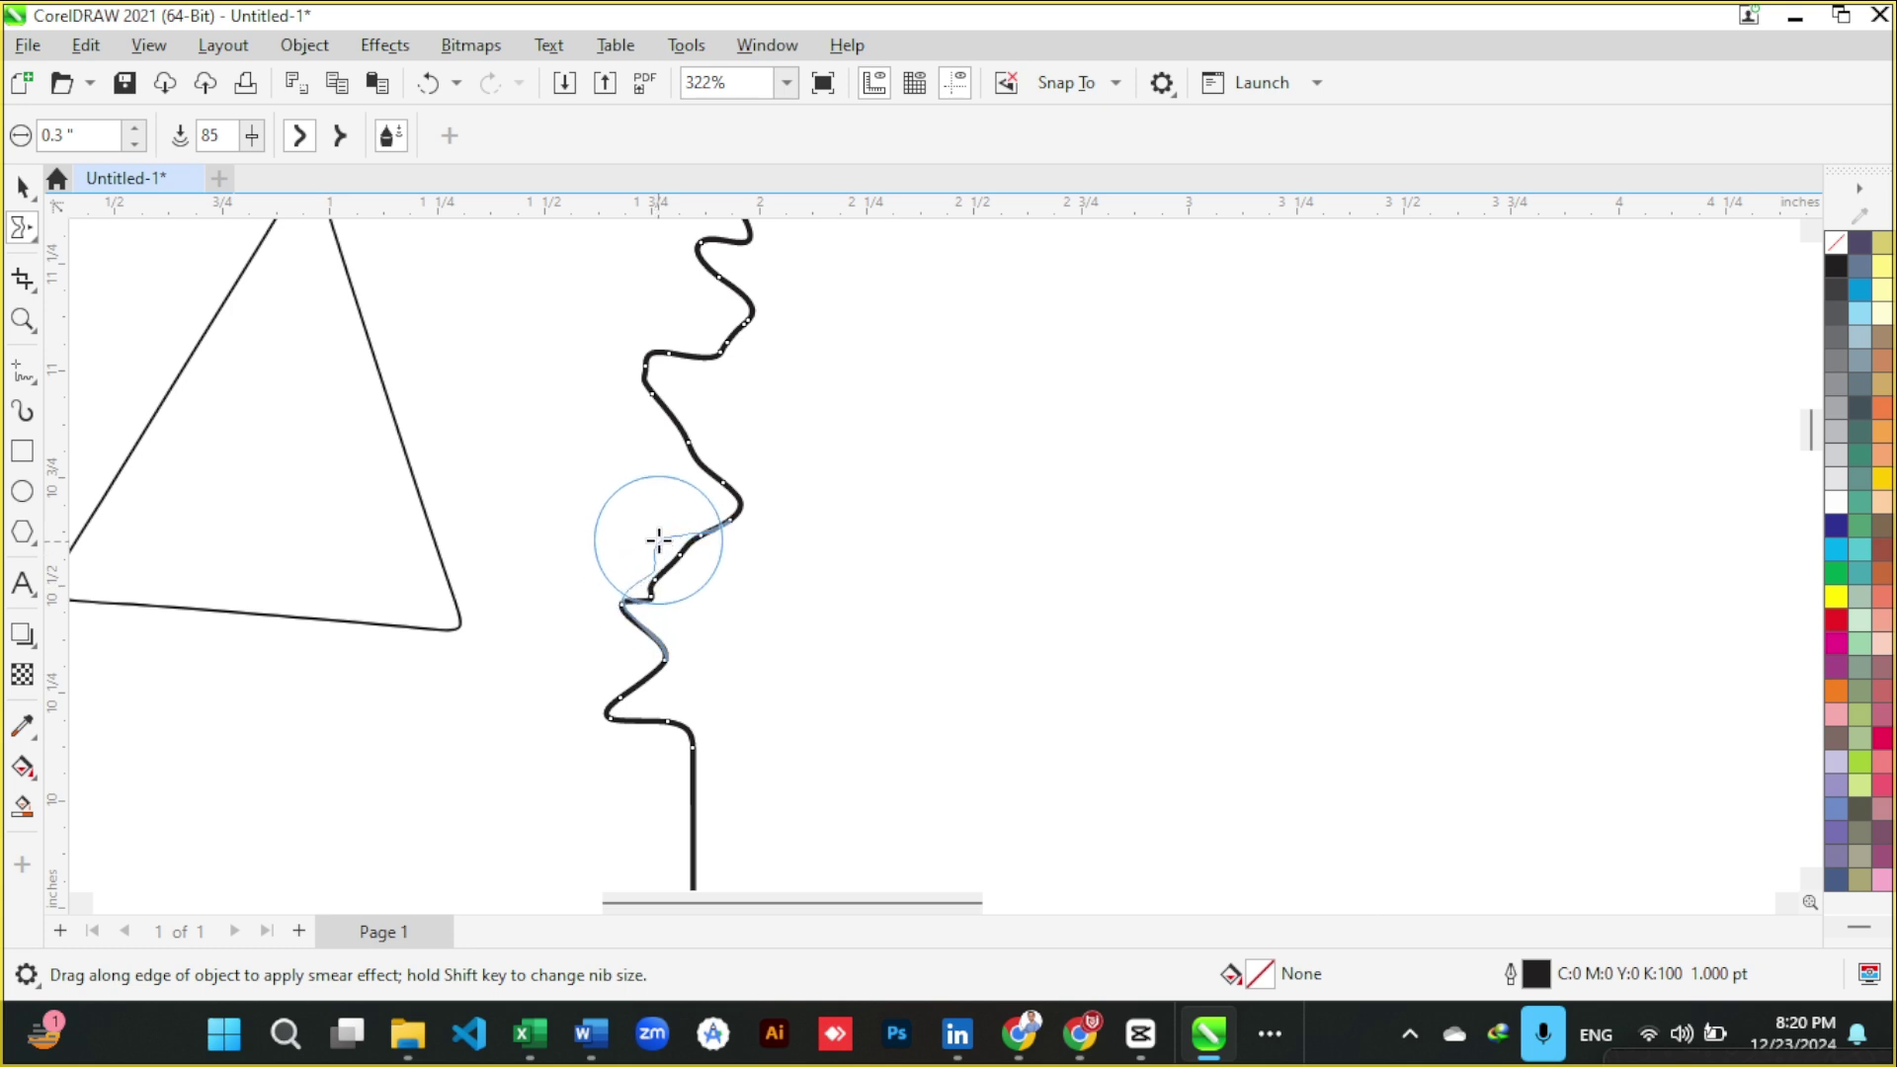
pyautogui.scroll(-2, 775, 598)
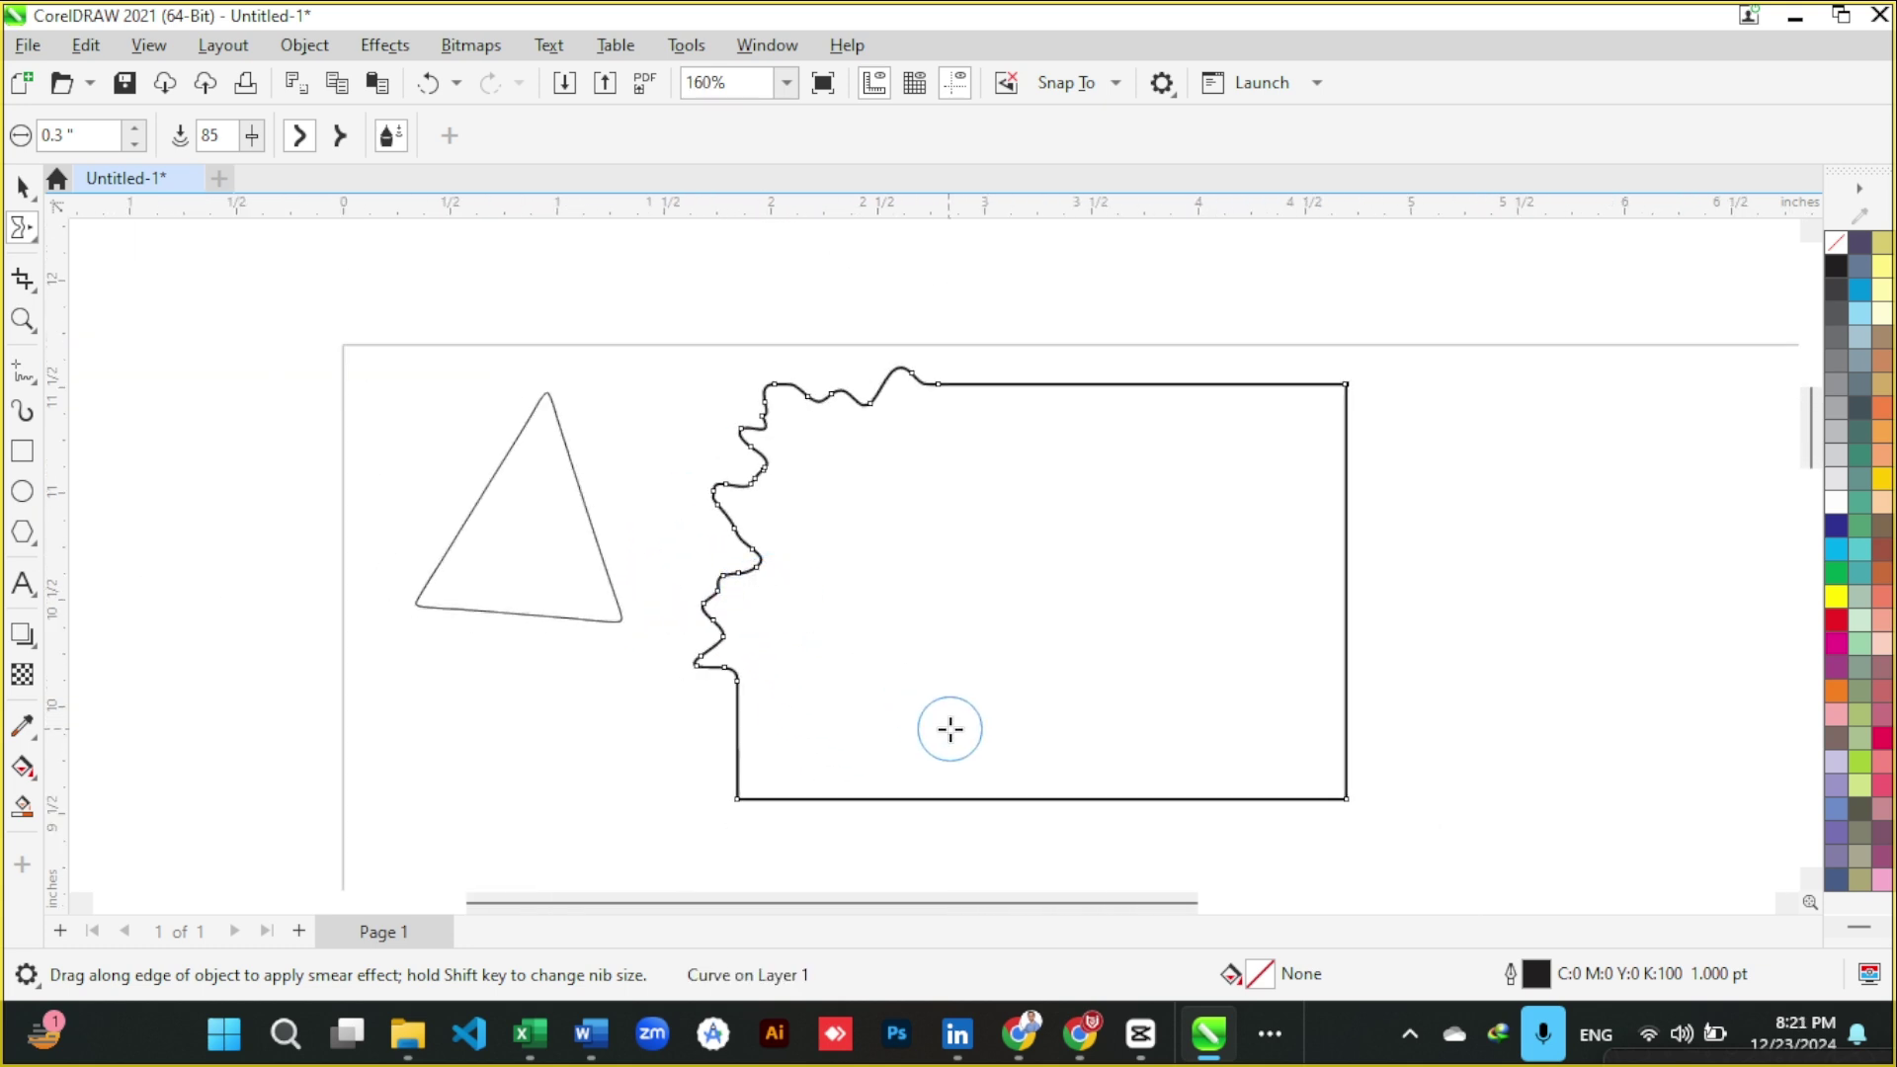
# - Fill the smeared rectangle with 10% black and remove its outline
pyautogui.press('space')
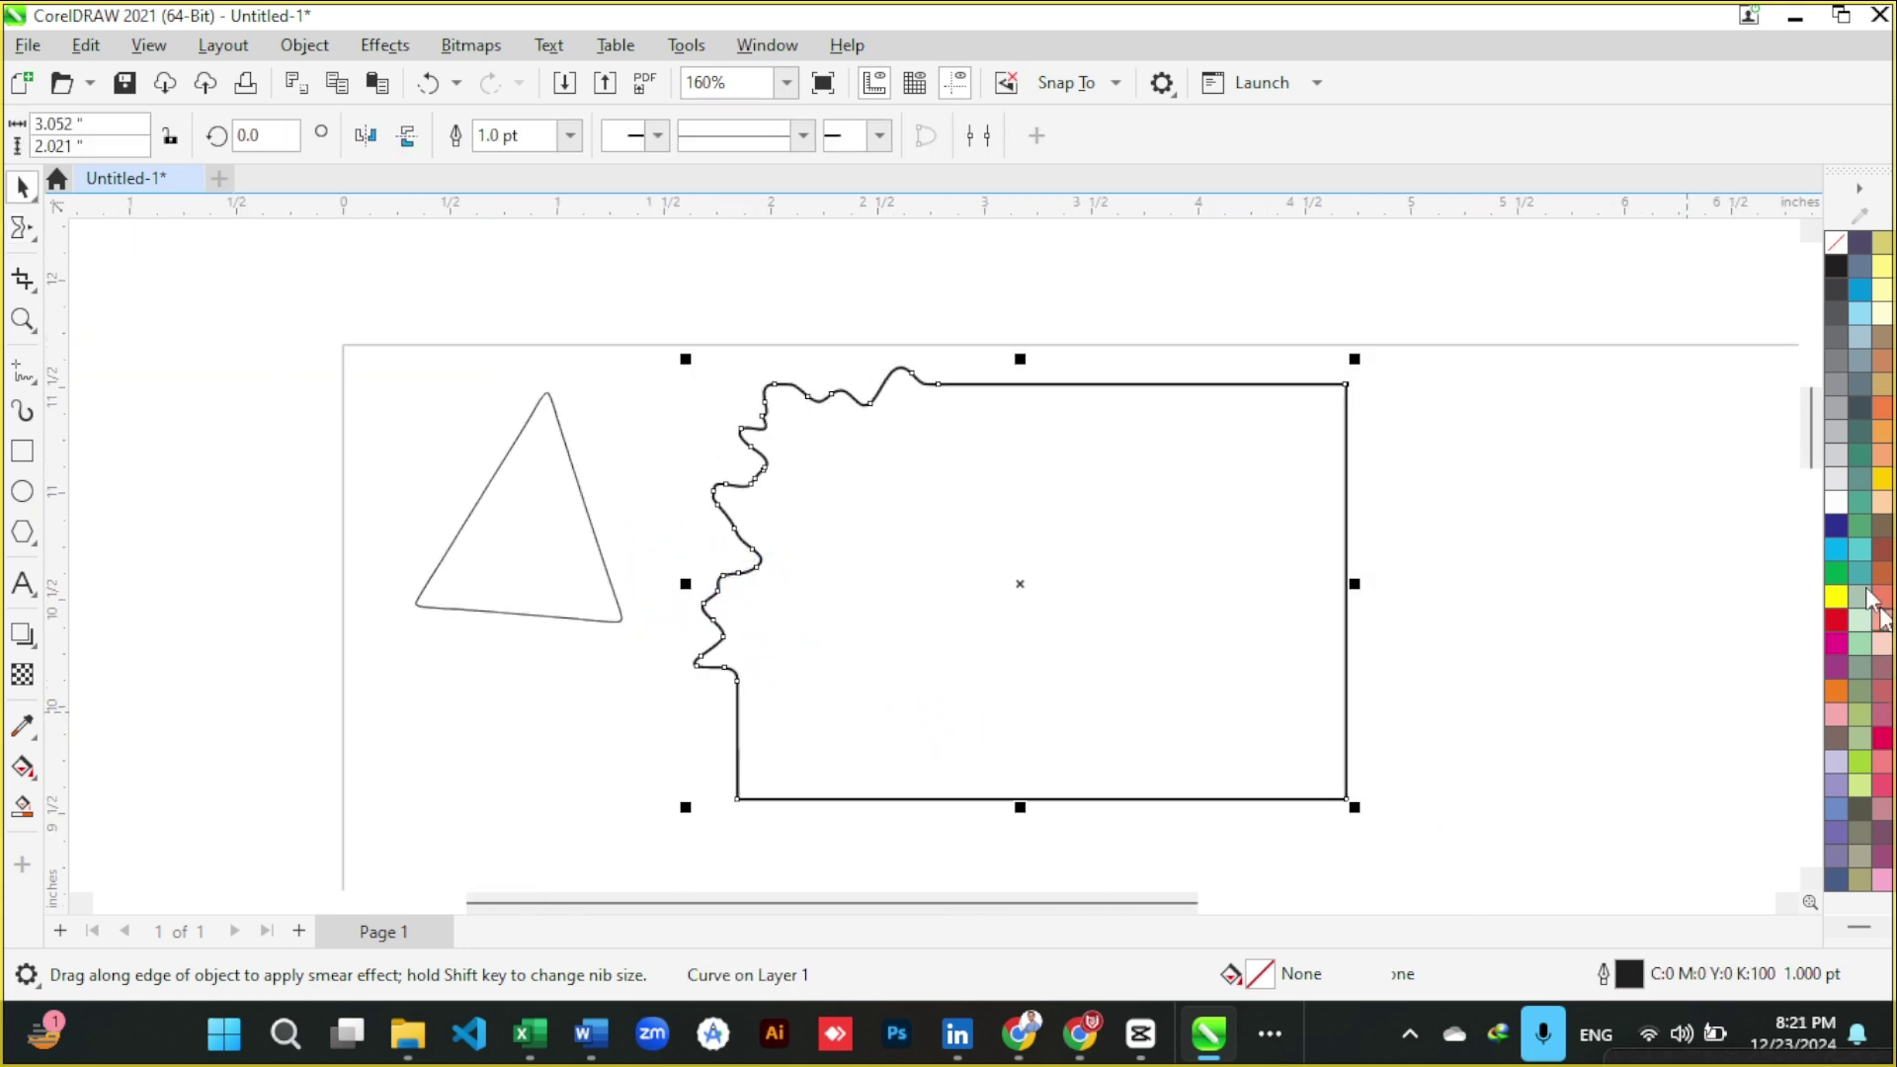
pyautogui.click(1835, 479)
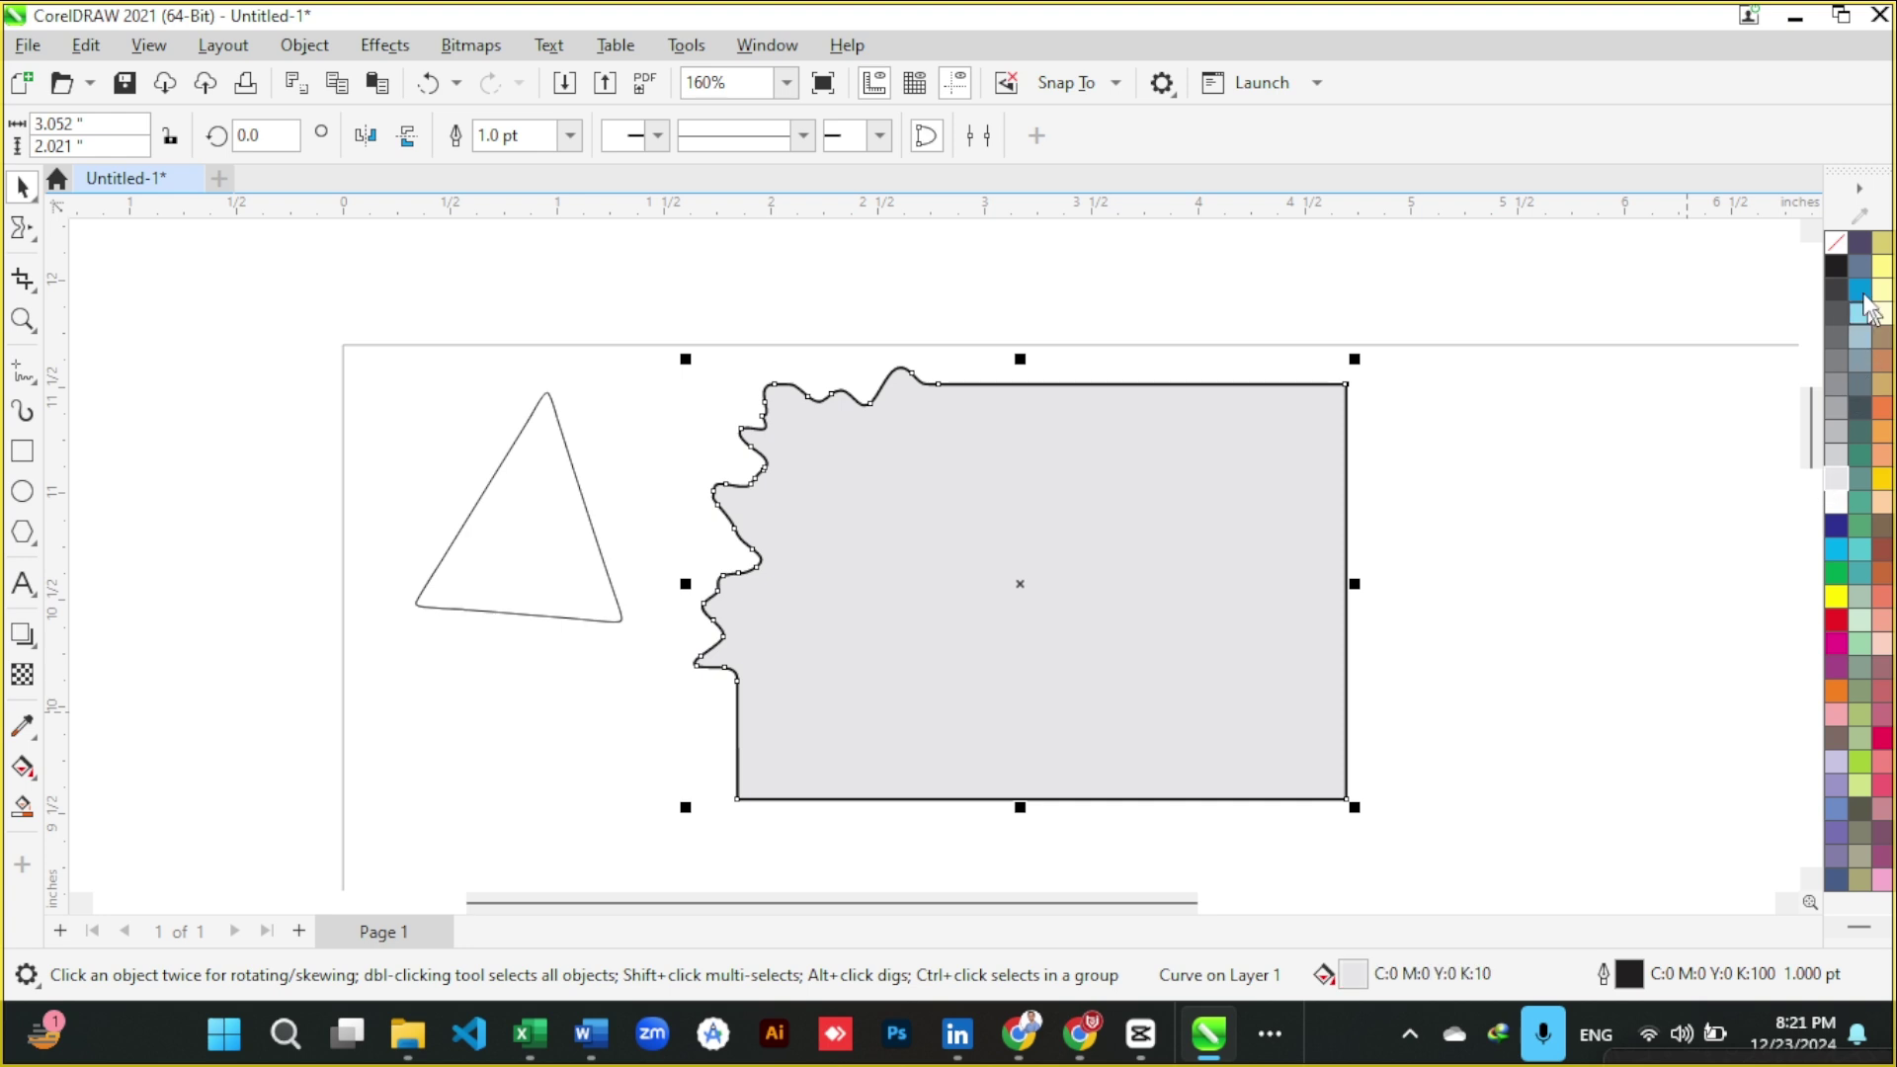
pyautogui.rightClick(1834, 245)
pyautogui.click(1796, 263)
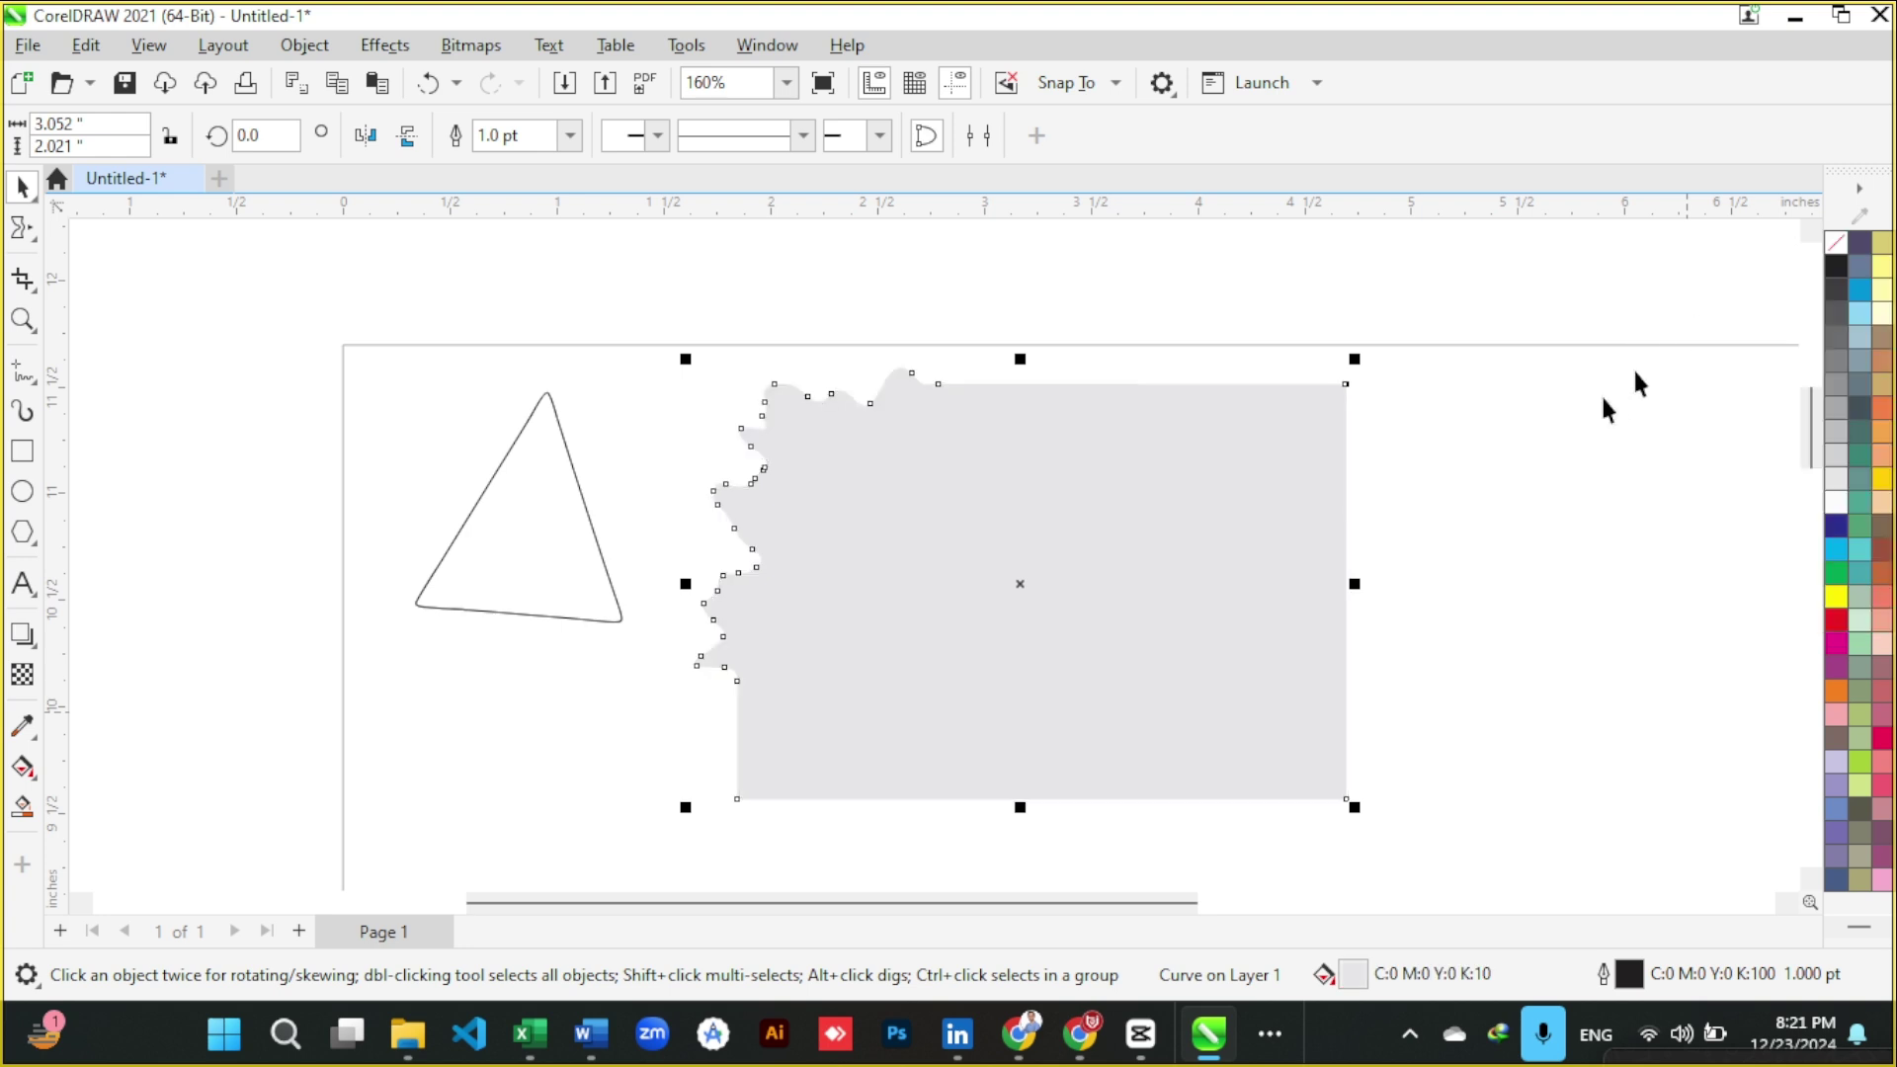
pyautogui.scroll(1, 897, 568)
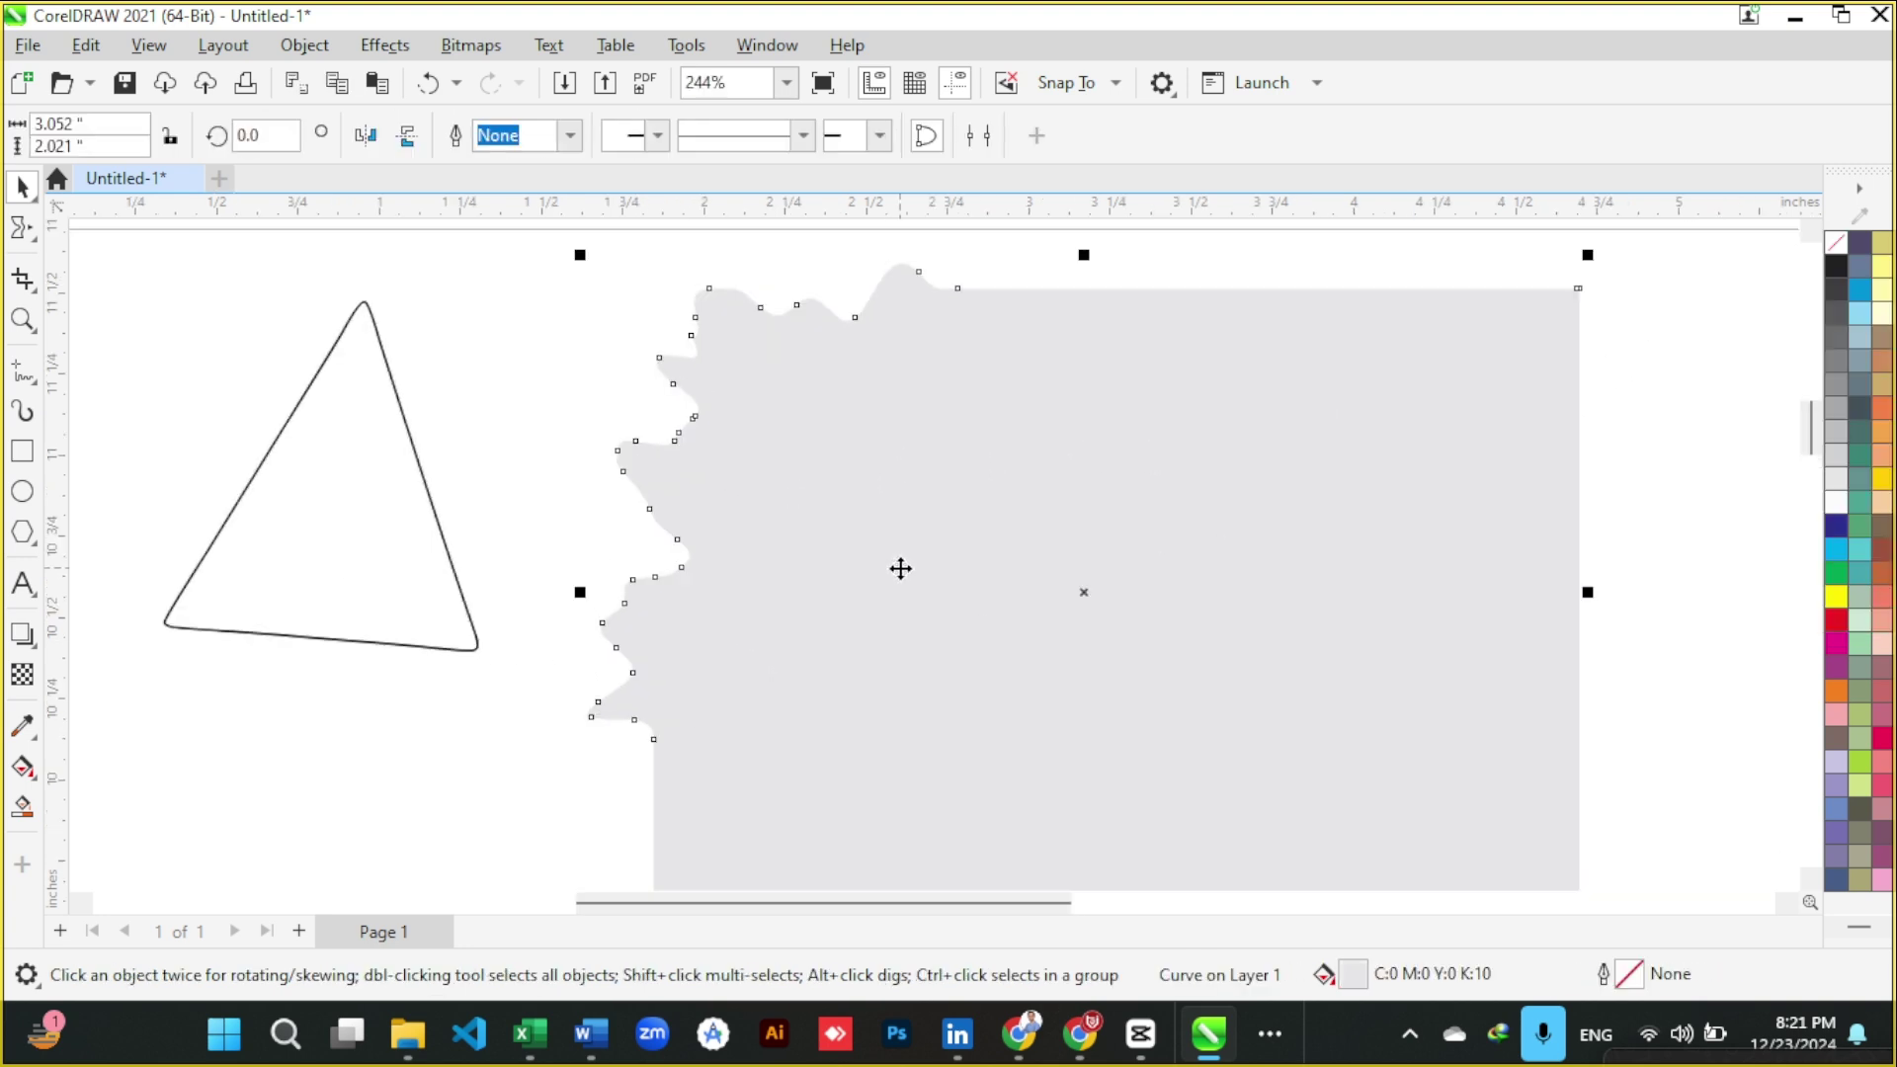
pyautogui.scroll(-2, 900, 568)
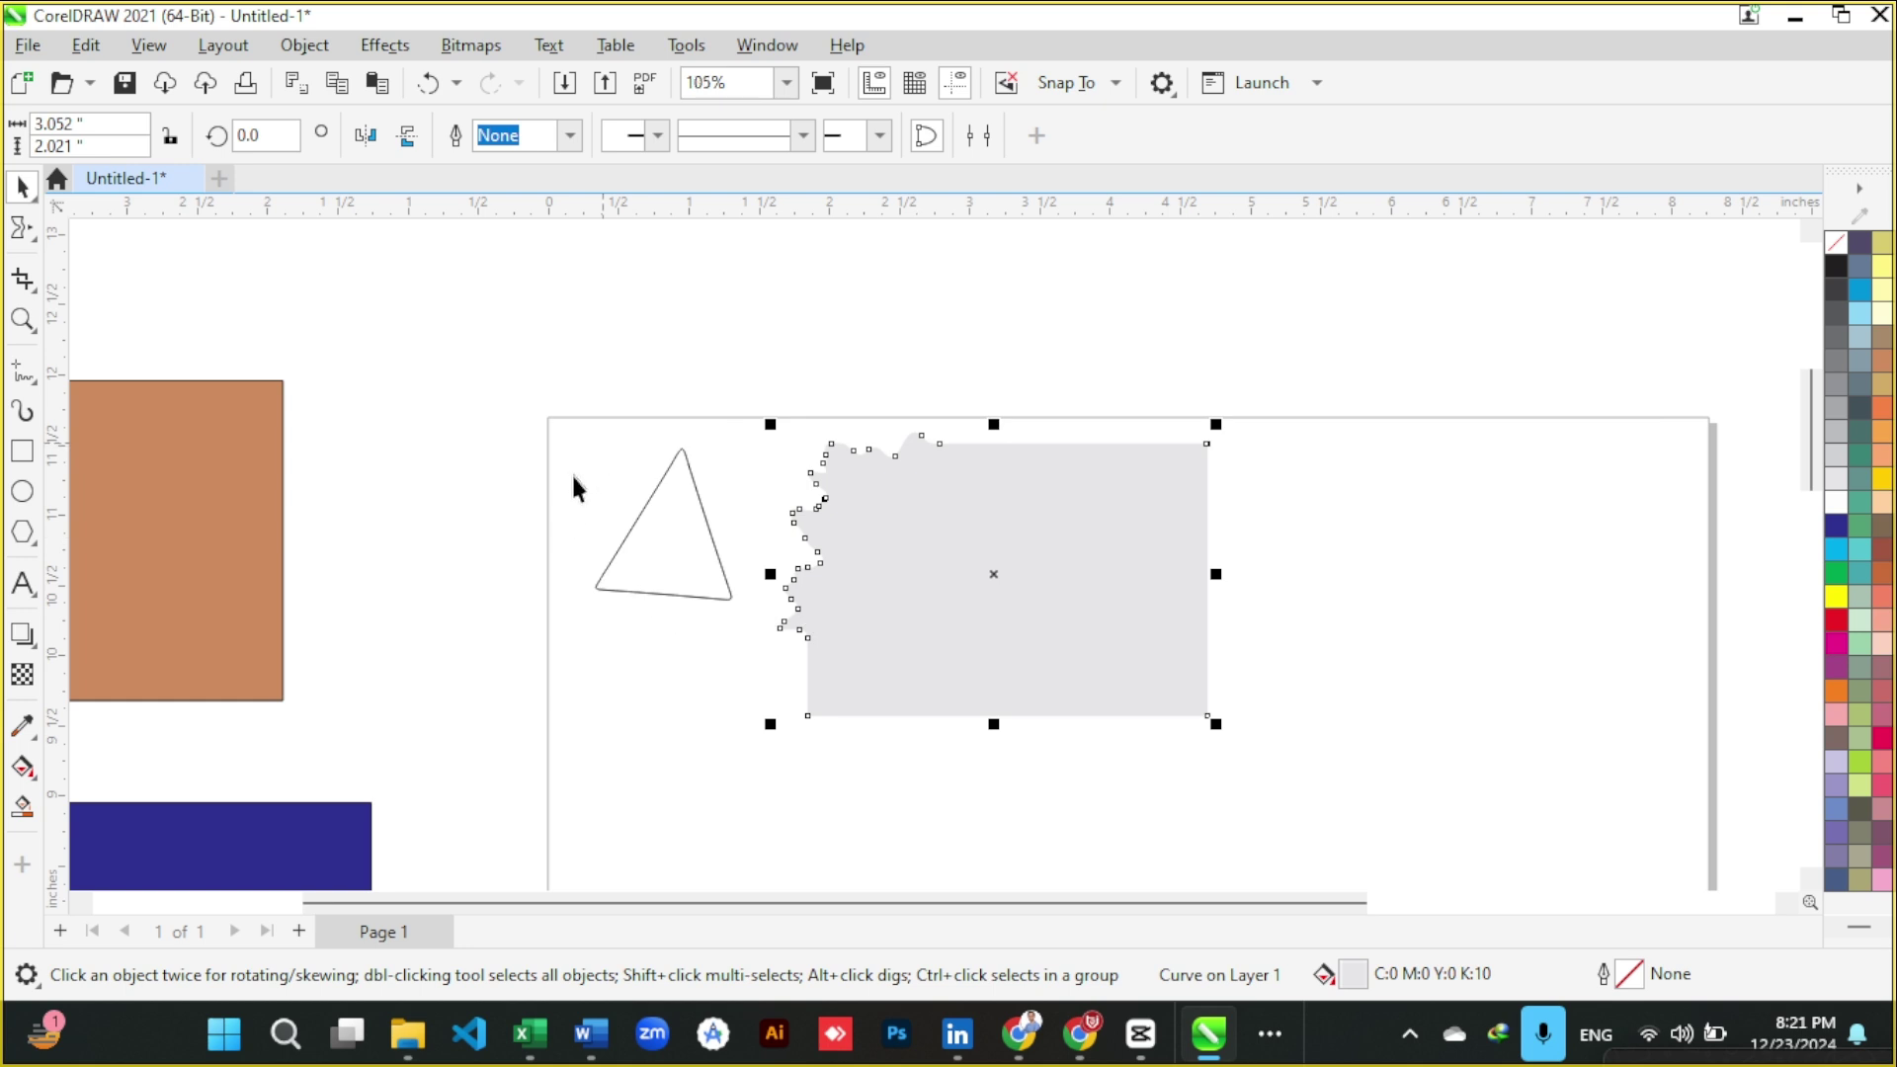
# - Scale the grey smeared shape down to about 1.156 by 0.766 inches and move it over the triangle's lower-right corner
pyautogui.scroll(2, 576, 486)
pyautogui.moveTo(1113, 614); pyautogui.dragTo(1016, 602)
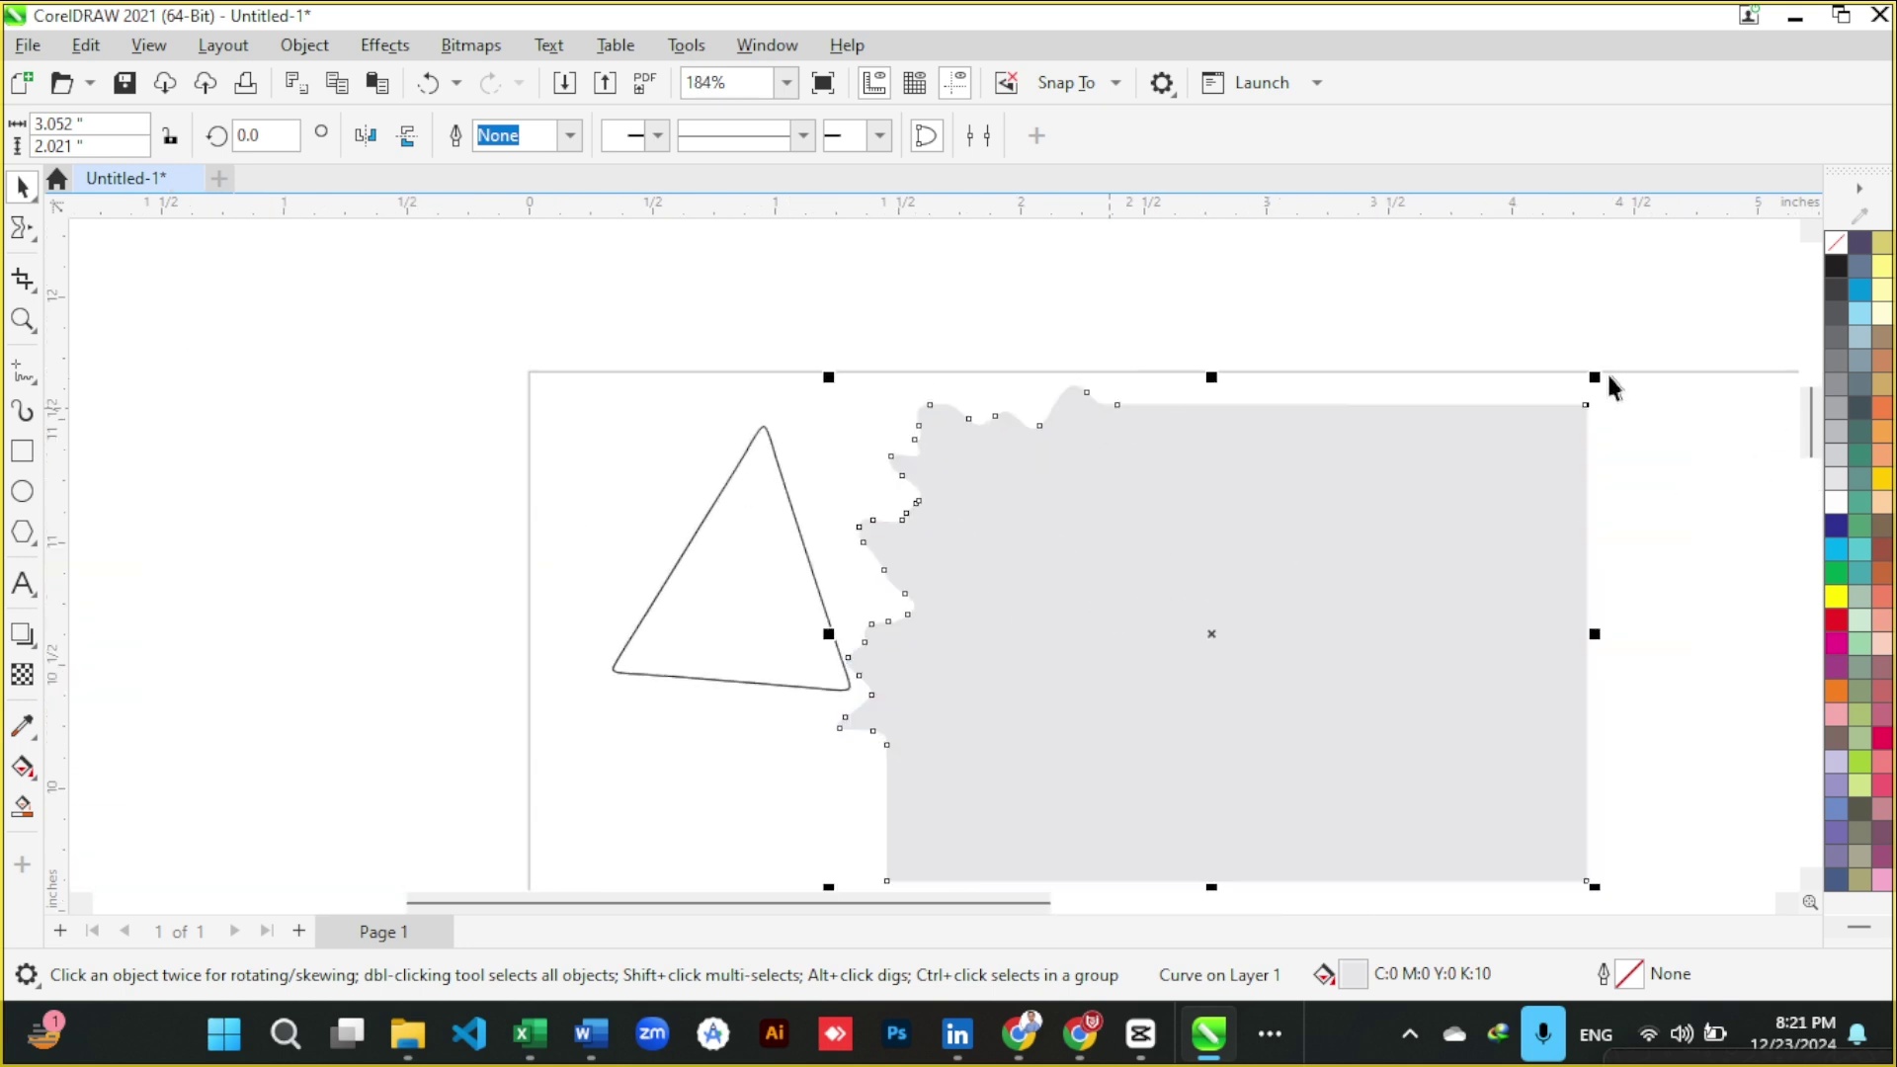
pyautogui.moveTo(1590, 400); pyautogui.dragTo(1125, 698)
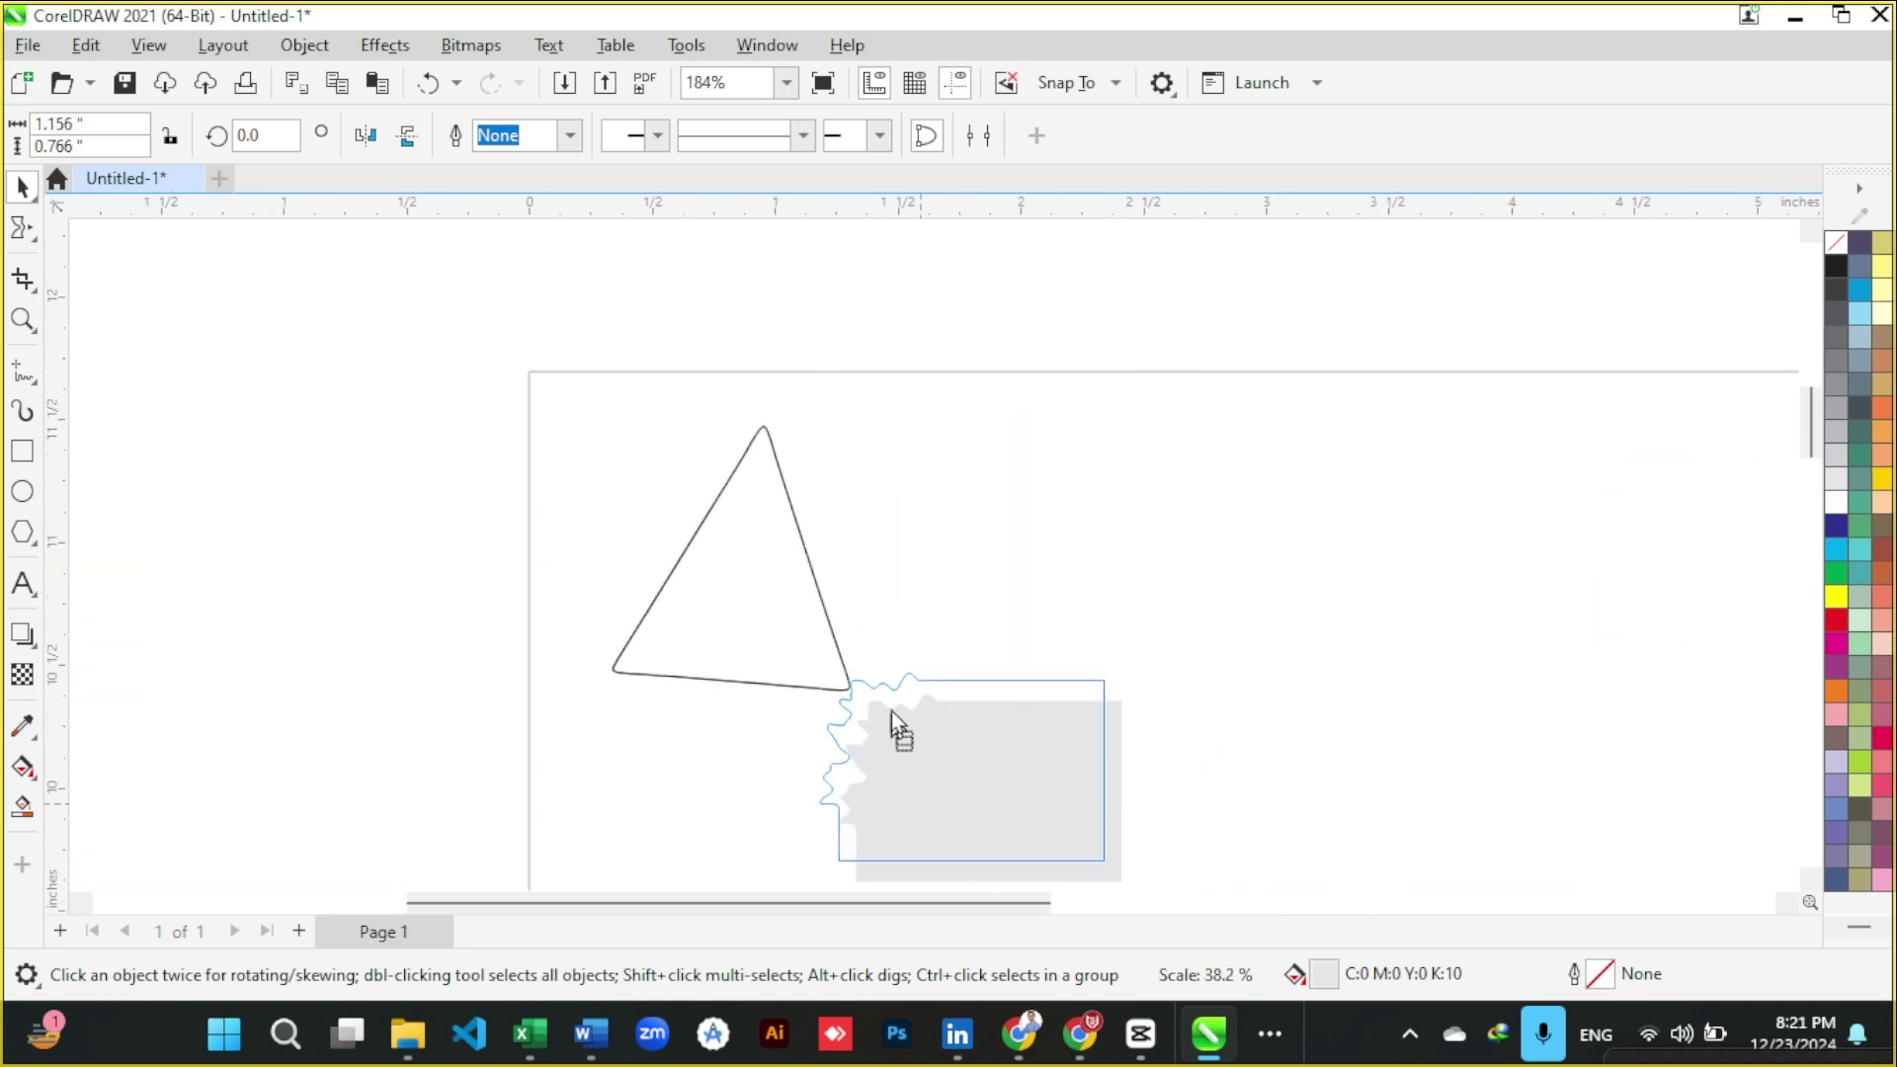
pyautogui.moveTo(891, 709); pyautogui.dragTo(859, 677)
# - PowerClip the grey shape inside the triangle and deselect it
pyautogui.rightClick(856, 646)
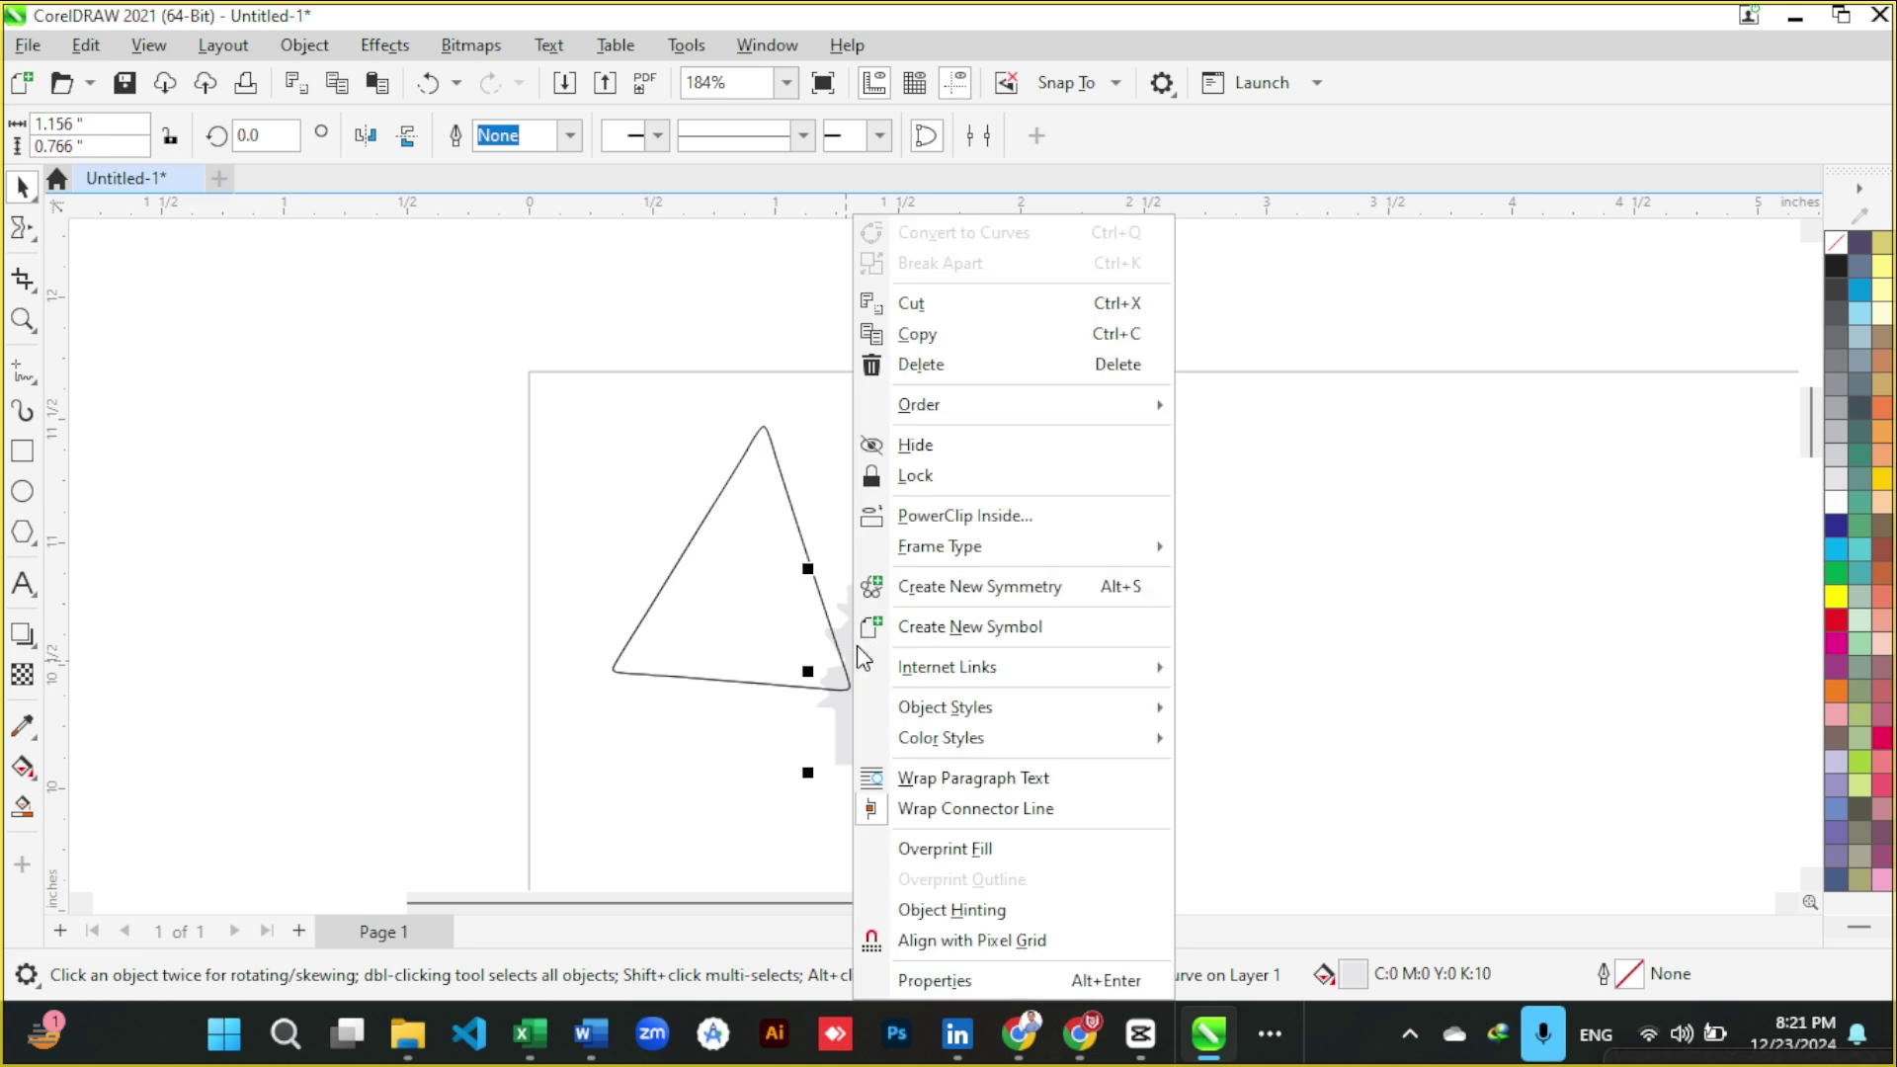
pyautogui.click(963, 513)
pyautogui.click(724, 604)
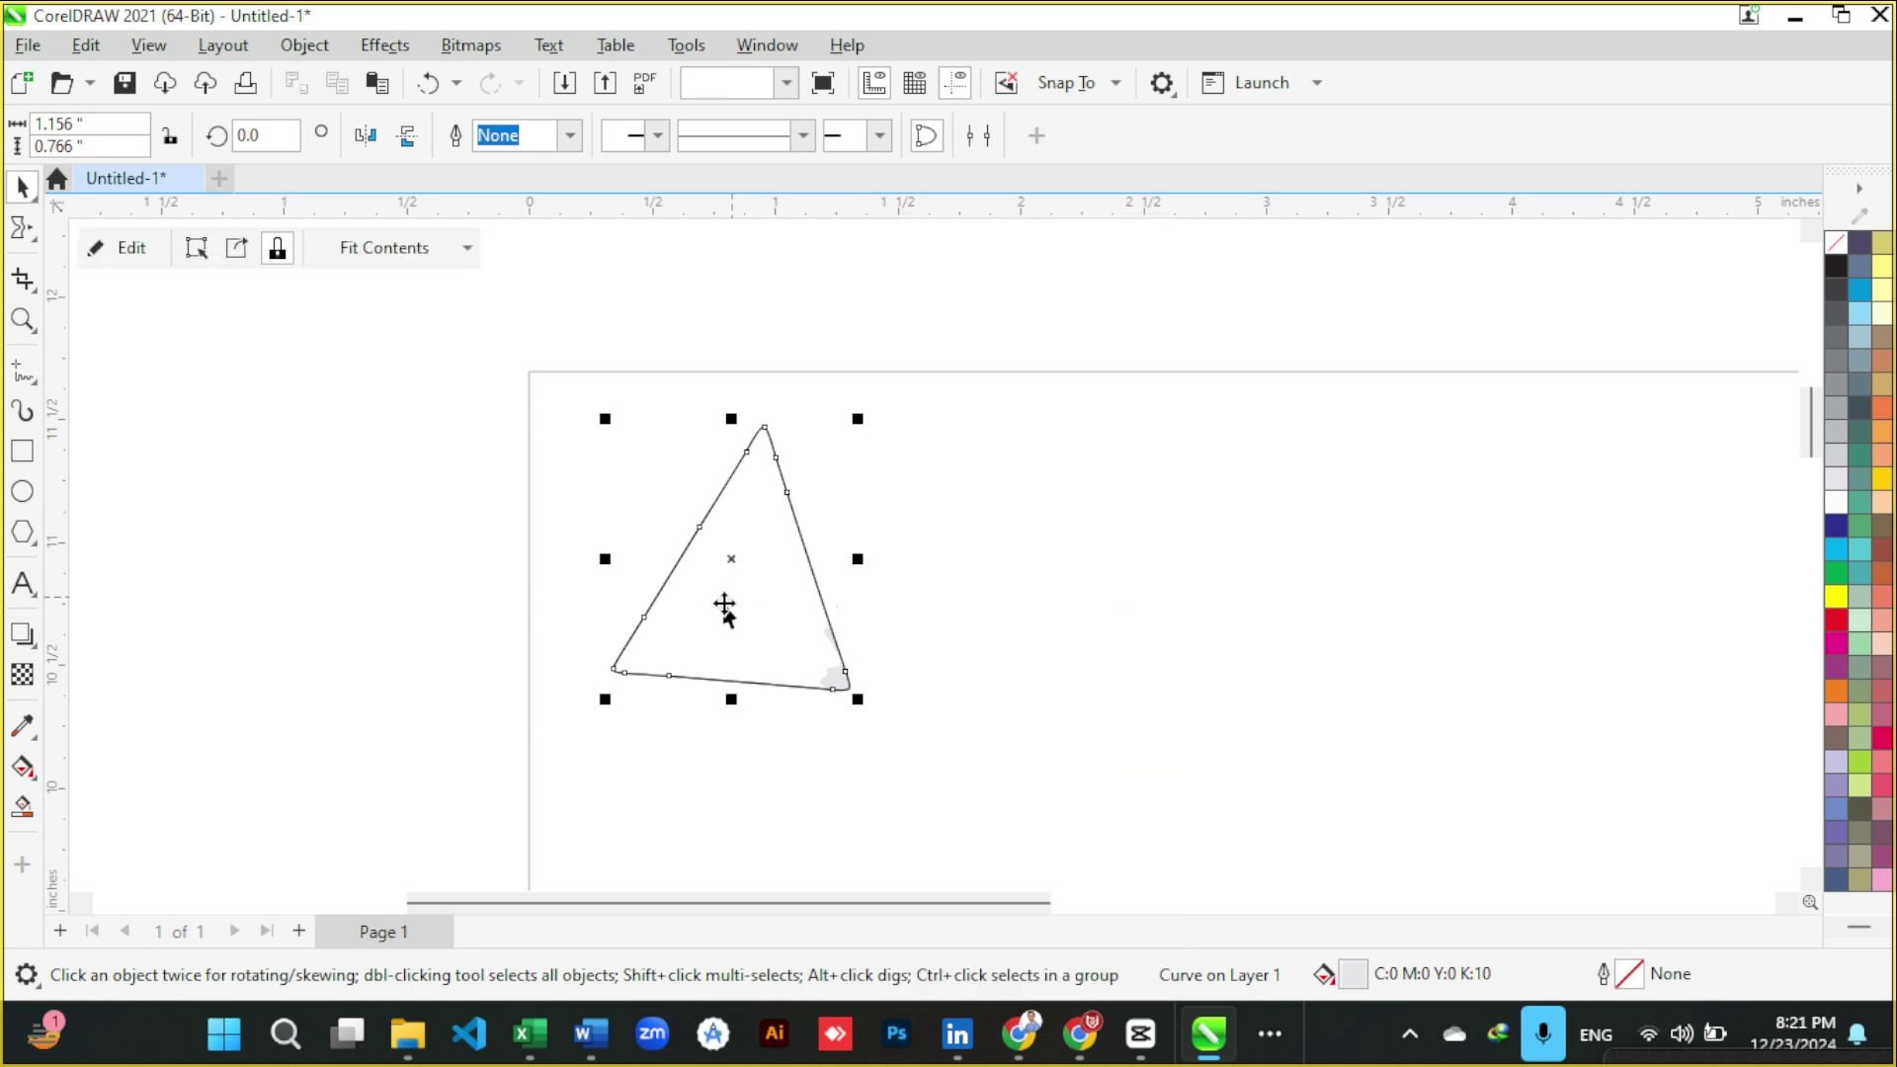
pyautogui.click(986, 645)
# - Select the clipped grey shape and move it up and left so it covers more of the triangle's interior
pyautogui.click(834, 678)
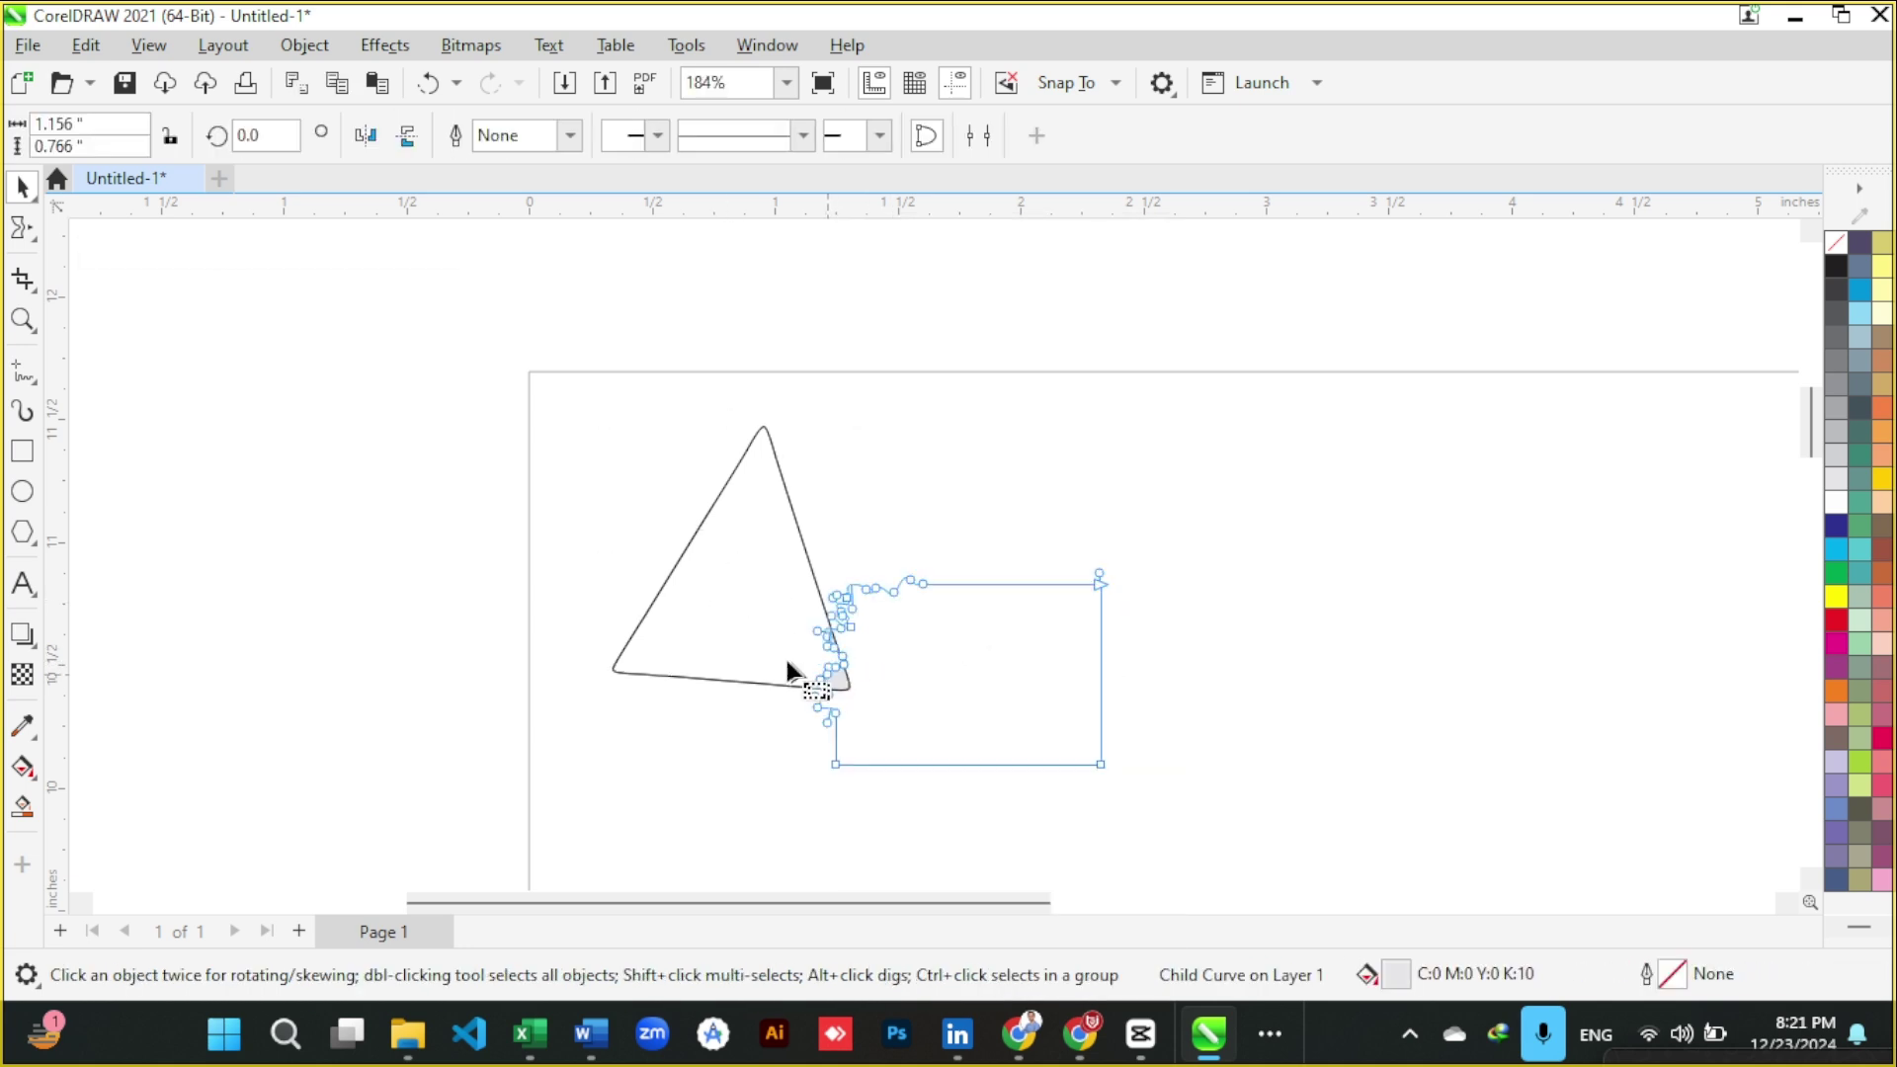
pyautogui.press('F10')
pyautogui.press('space')
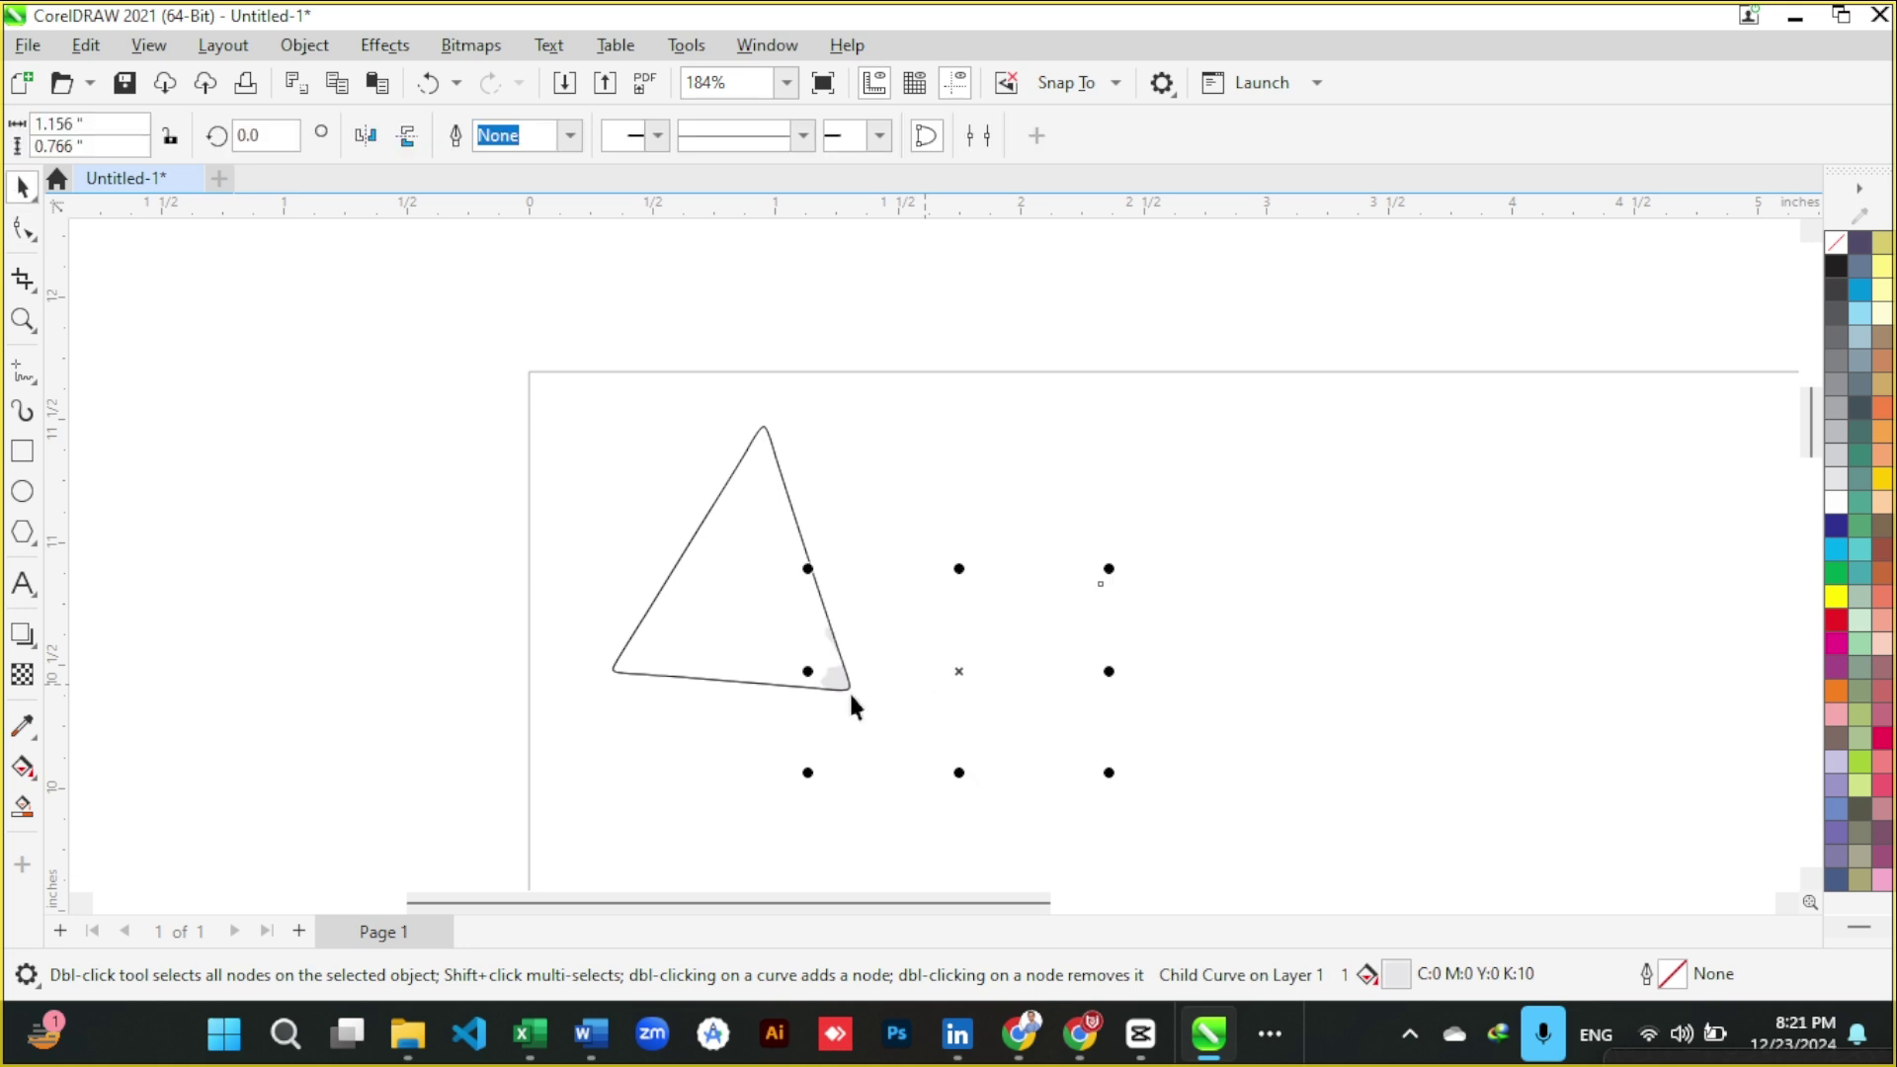
pyautogui.moveTo(834, 678); pyautogui.dragTo(732, 642)
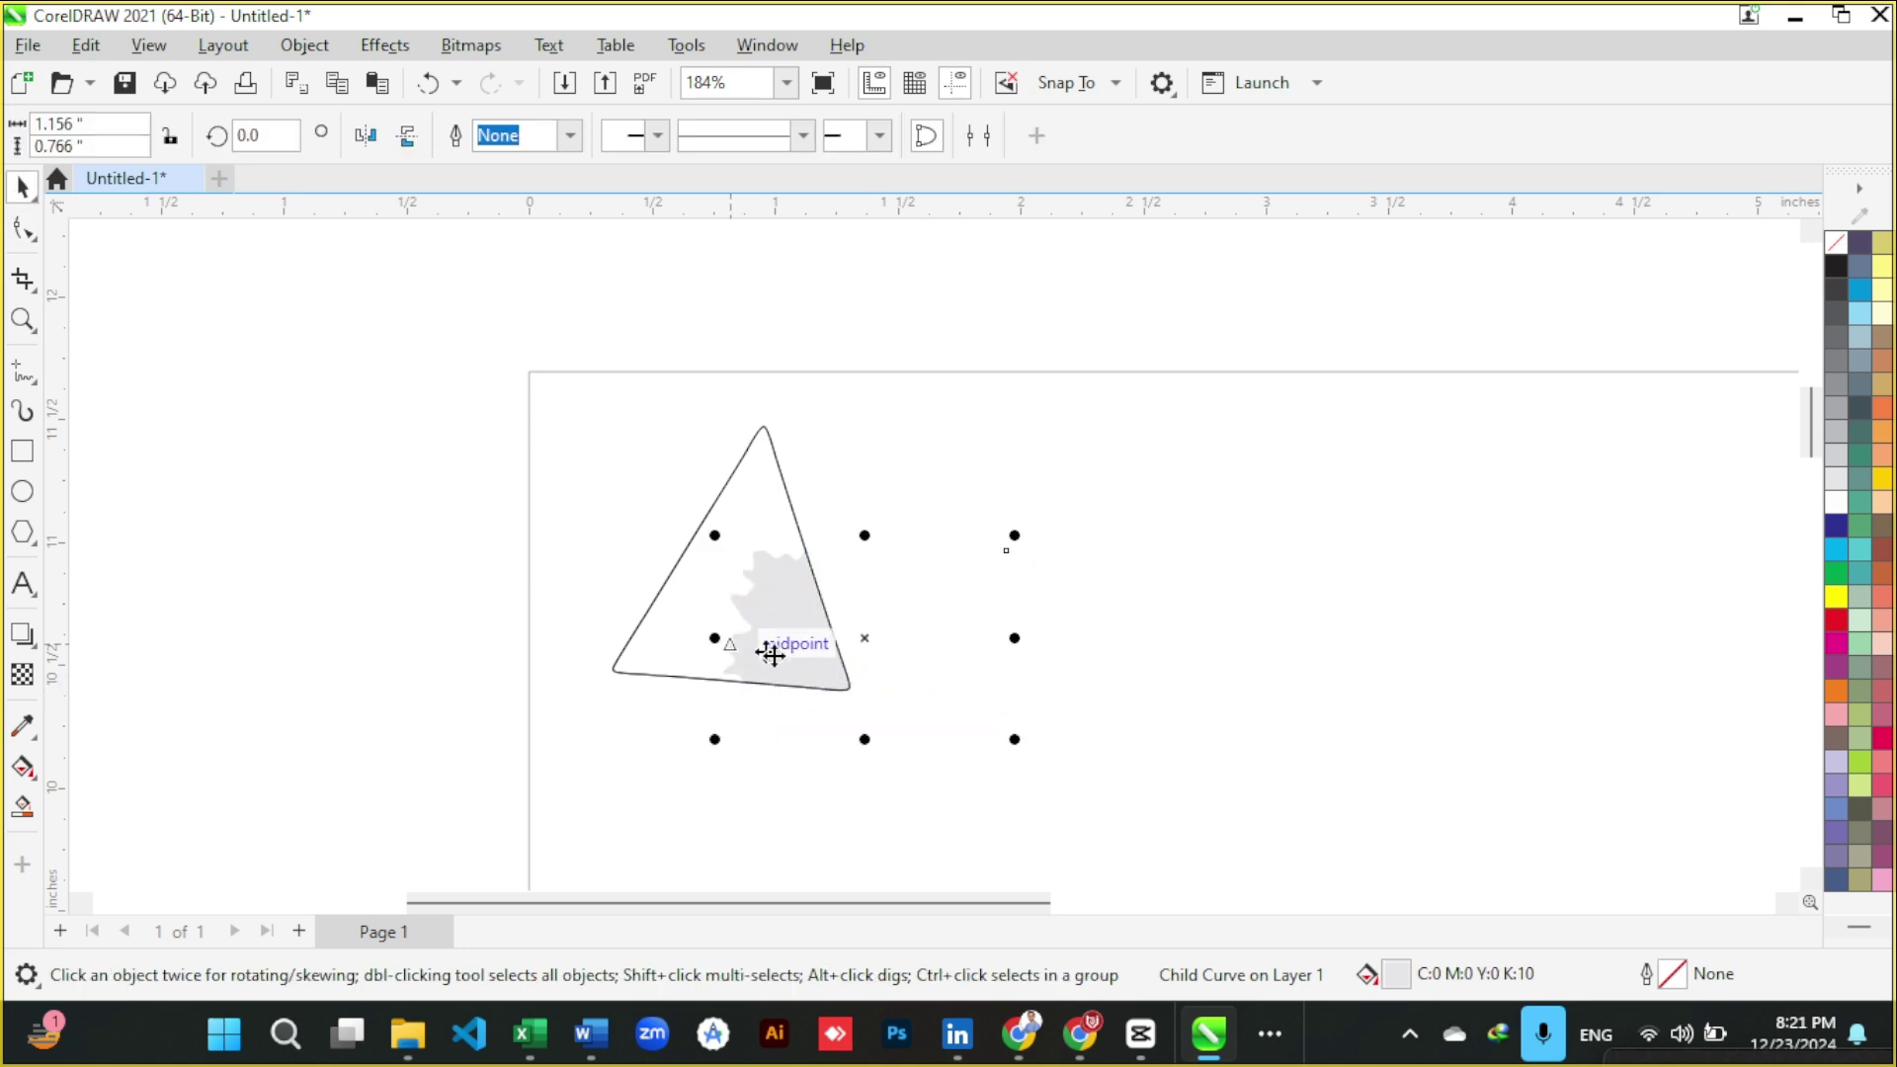
pyautogui.click(1199, 690)
# - Try yellow and lighter grey fills on the triangle, settling on 50% black
pyautogui.scroll(2, 679, 491)
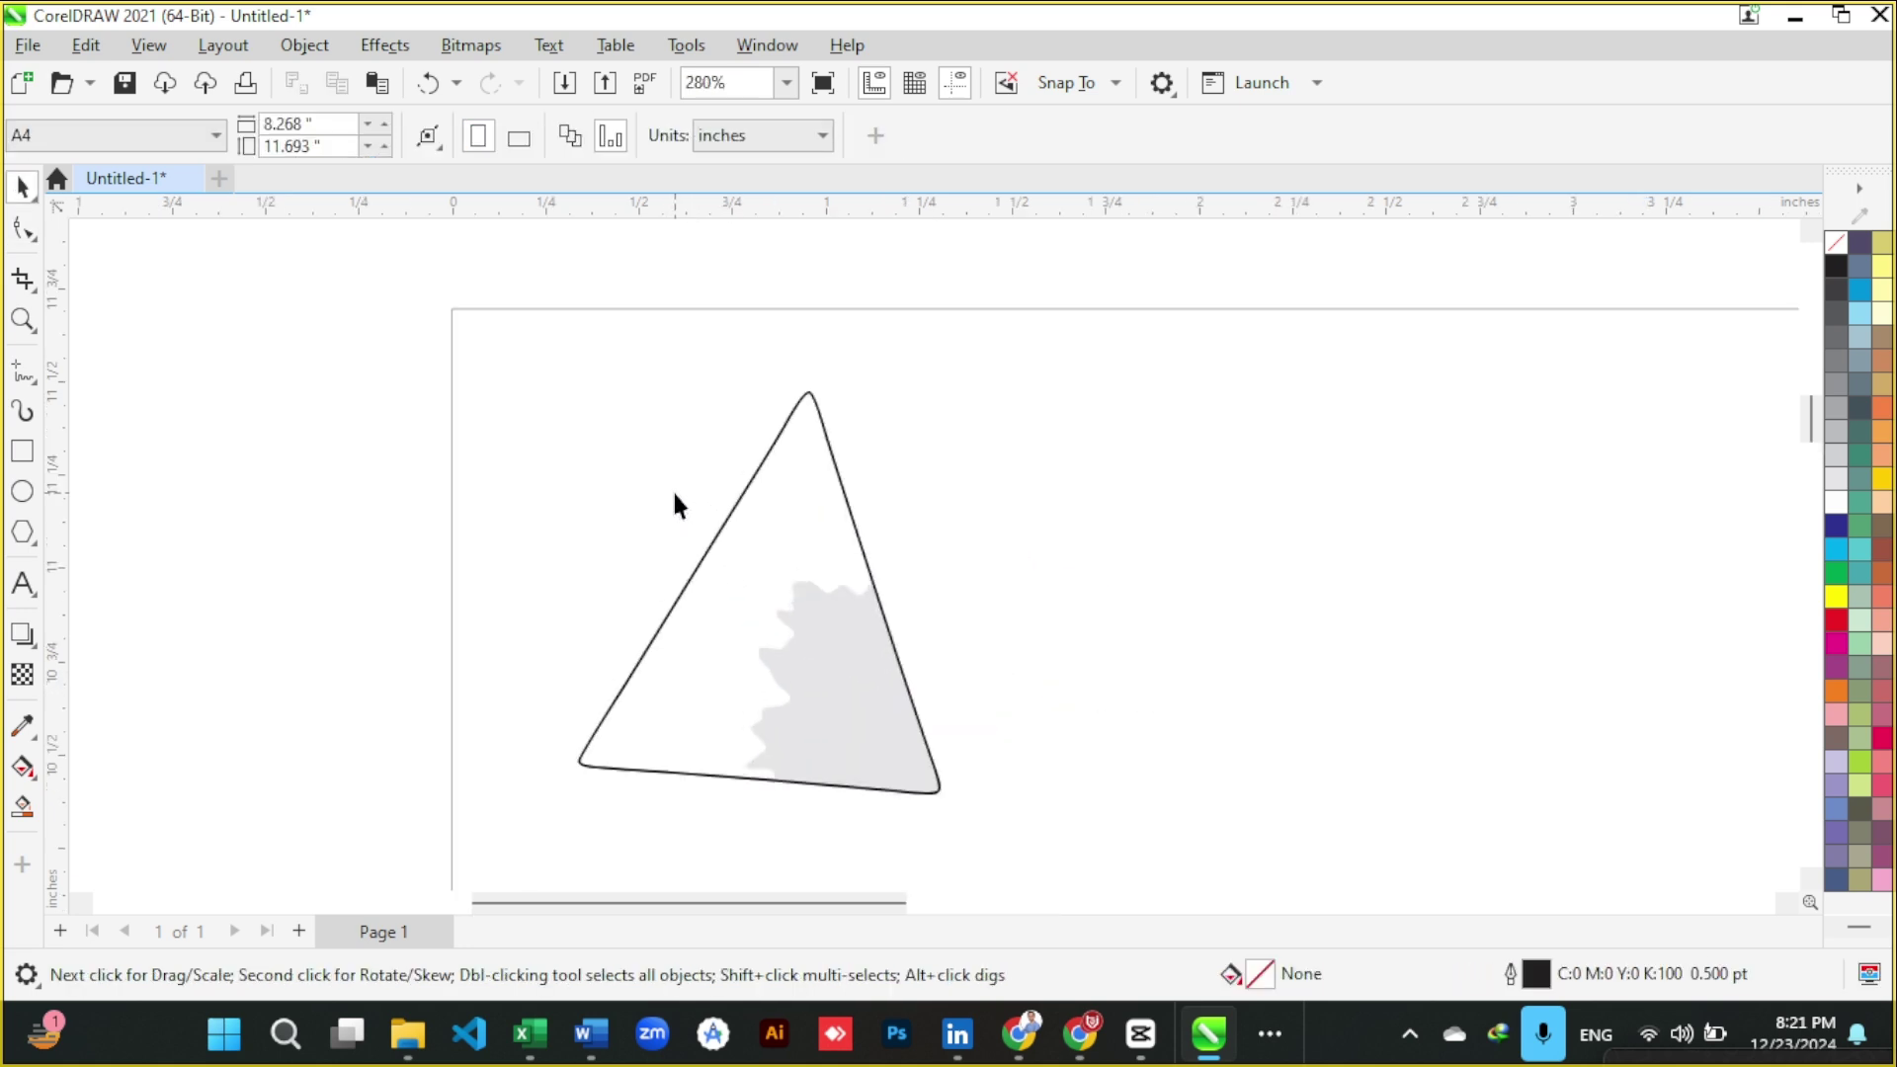
pyautogui.scroll(2, 781, 719)
pyautogui.click(781, 719)
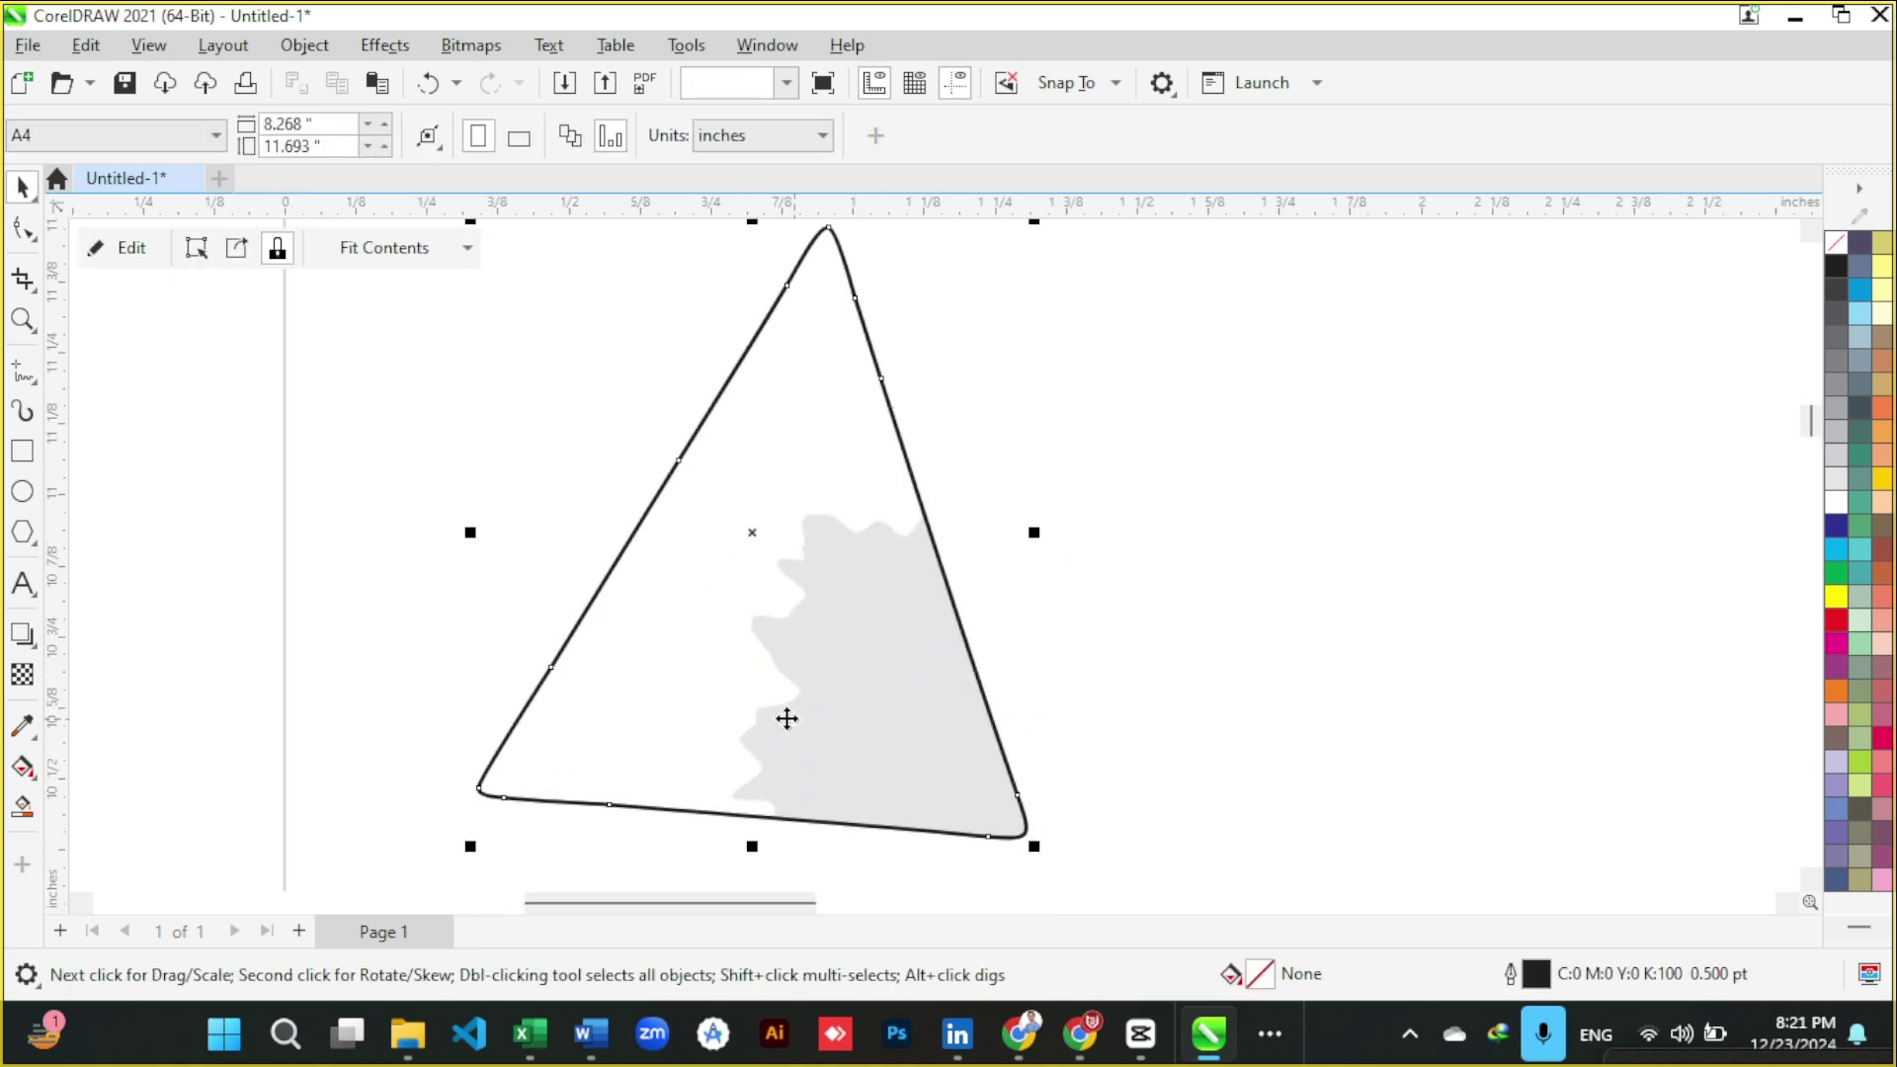
pyautogui.click(1882, 481)
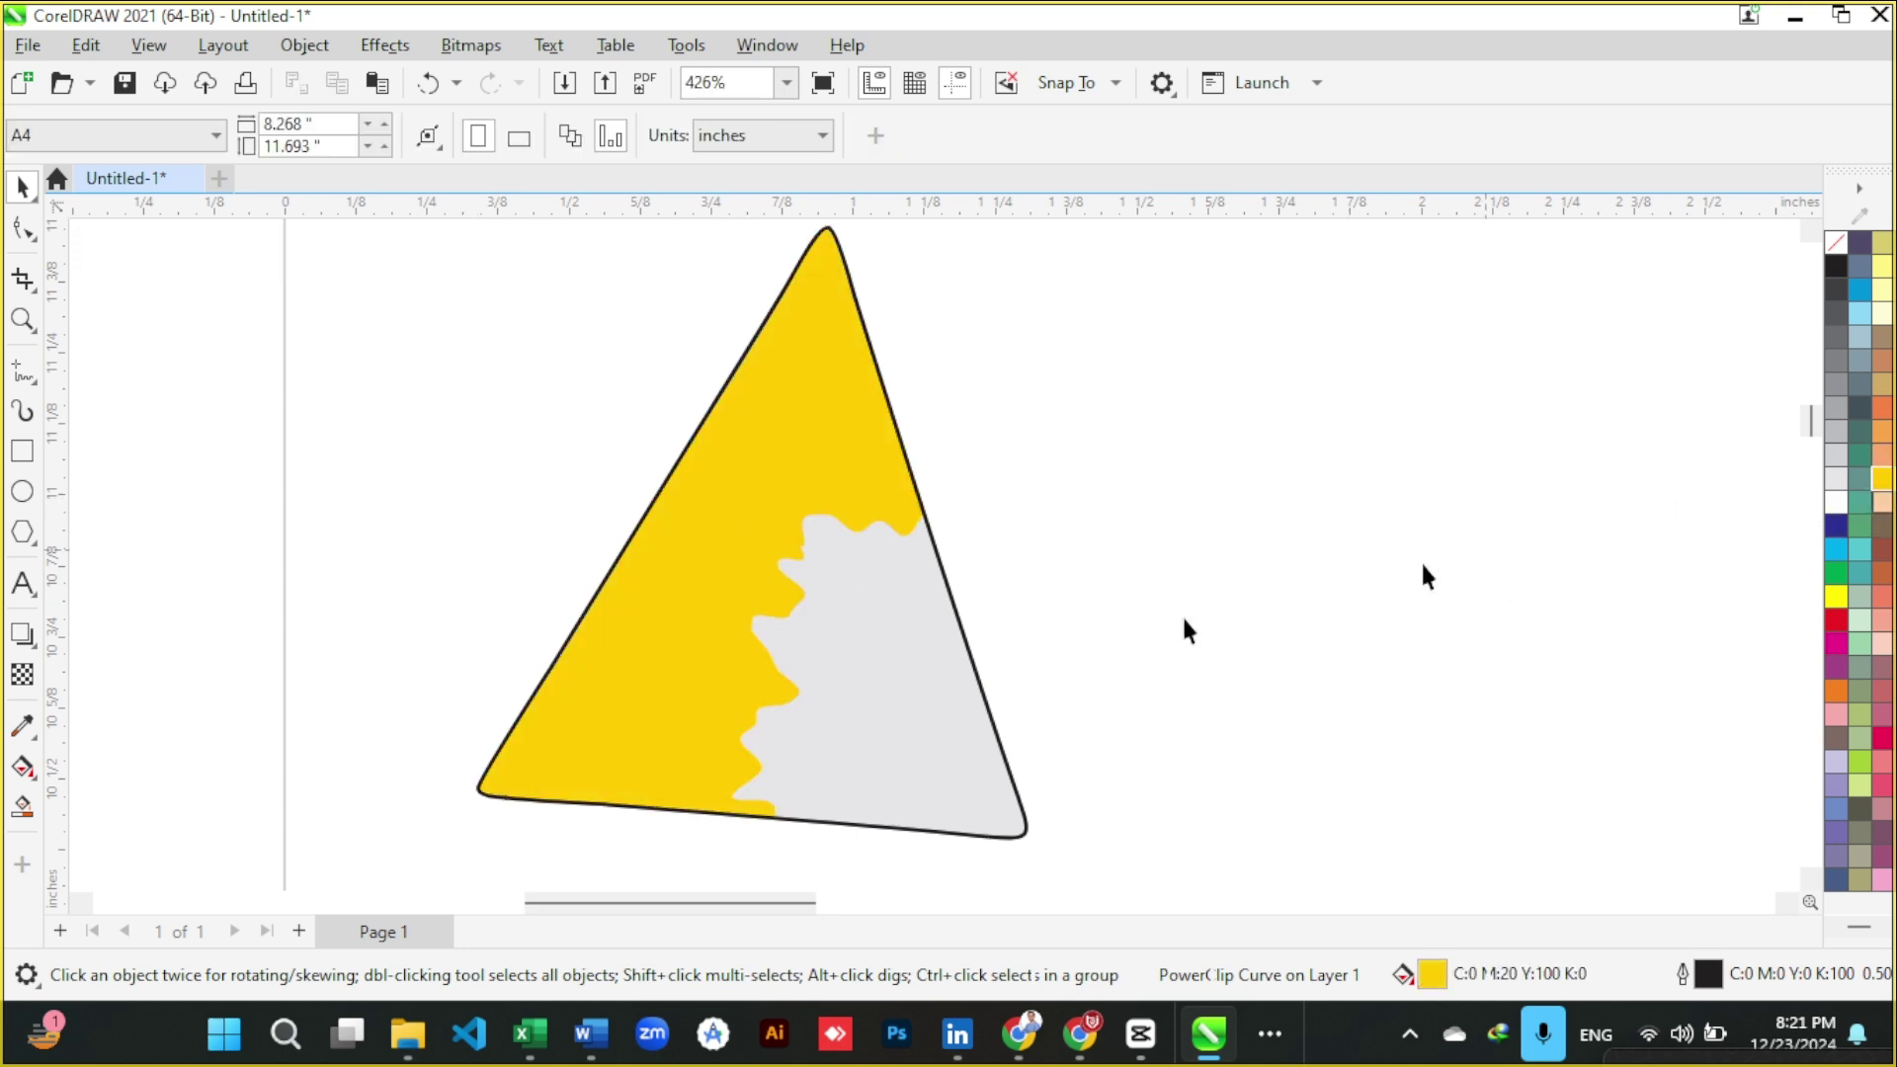
pyautogui.click(1834, 454)
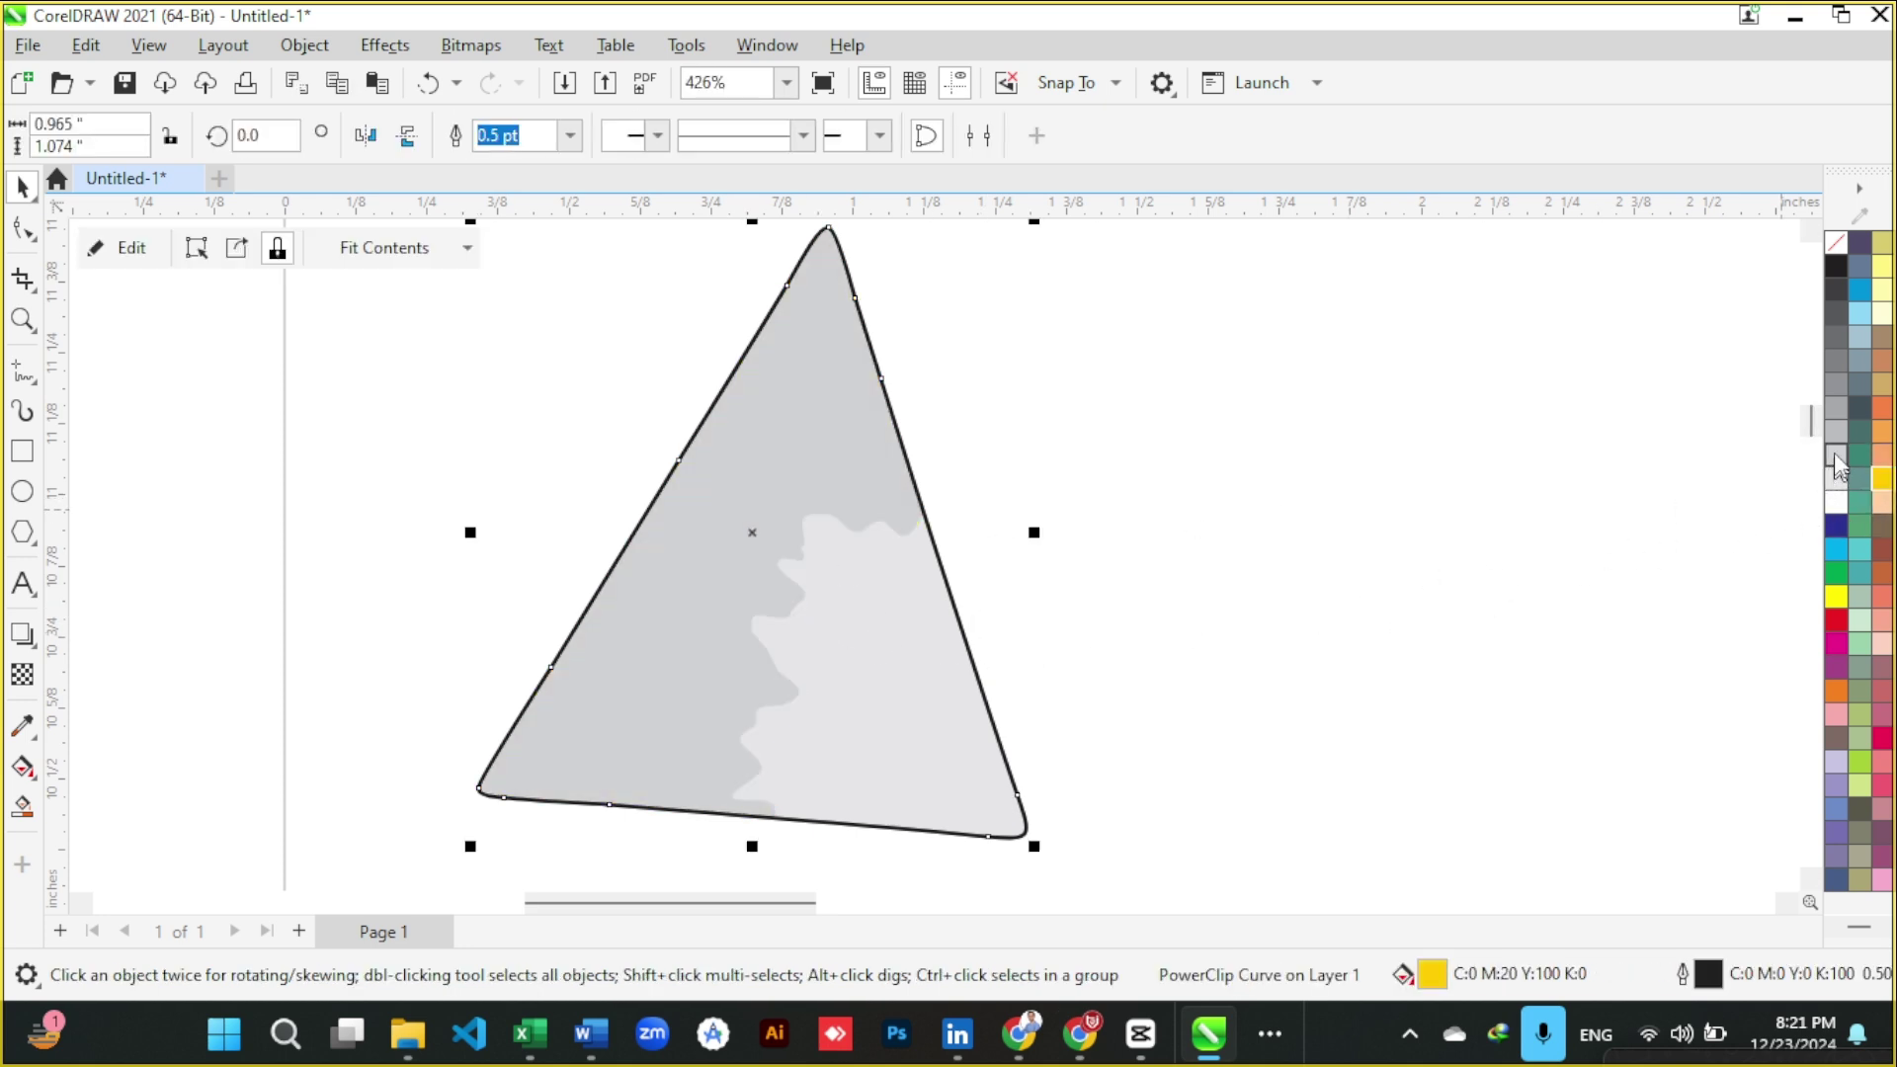
pyautogui.click(1838, 407)
pyautogui.click(1833, 390)
pyautogui.scroll(-2, 1381, 570)
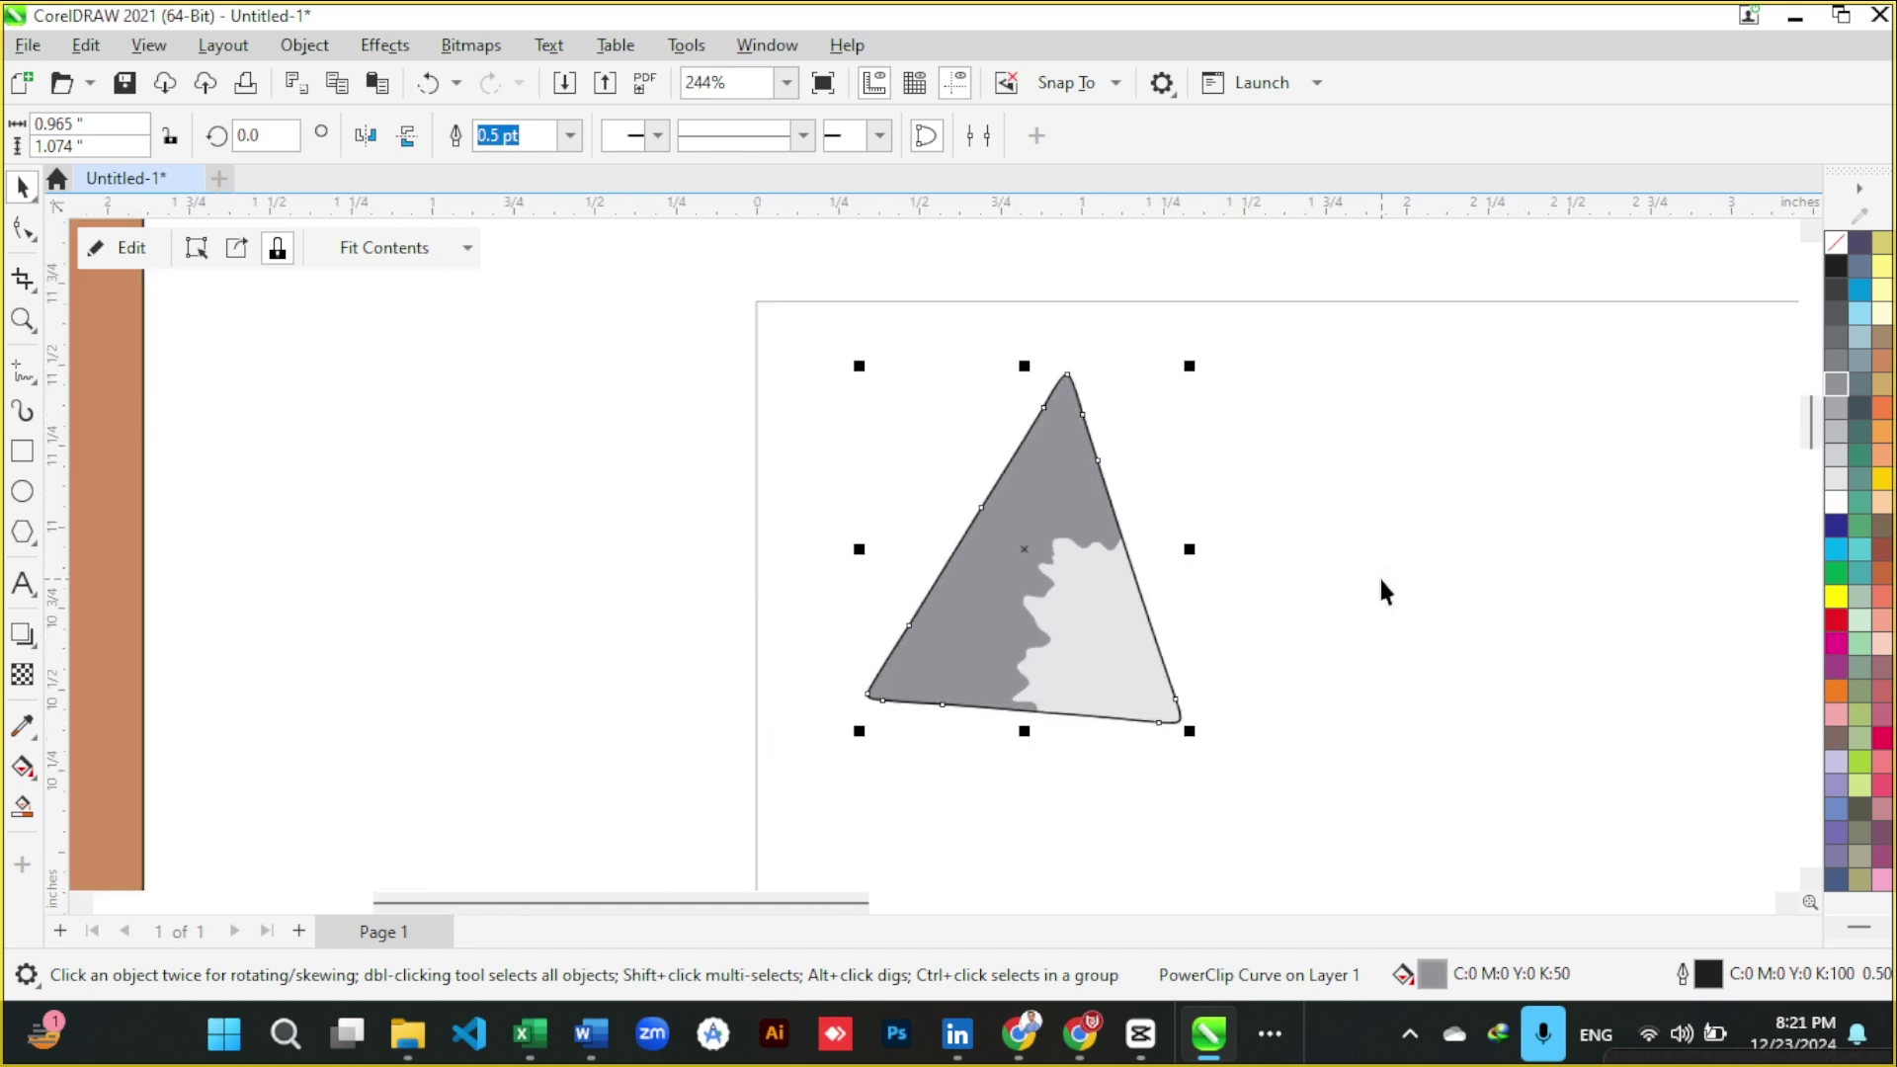
# - Open the triangle's PowerClip contents for editing and select the wavy grey shape
pyautogui.scroll(2, 1107, 657)
pyautogui.scroll(1, 1126, 475)
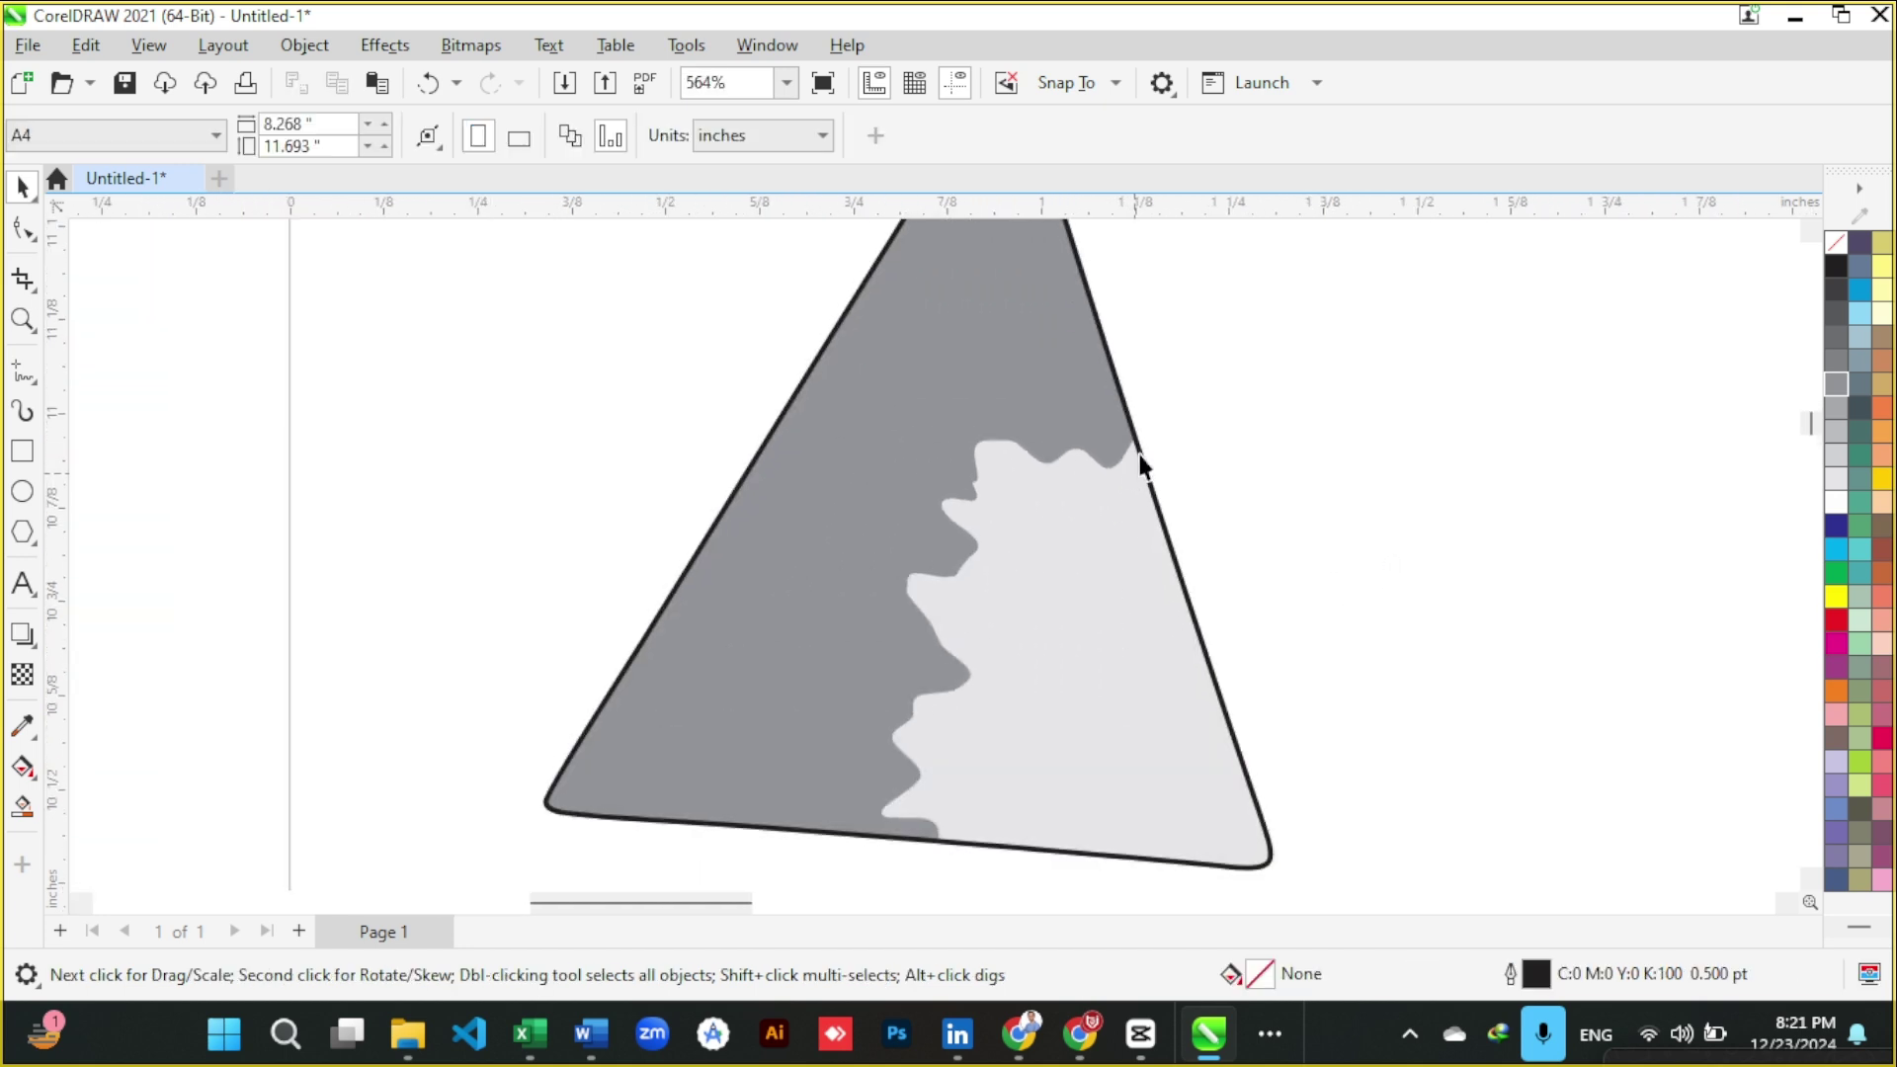
pyautogui.click(978, 565)
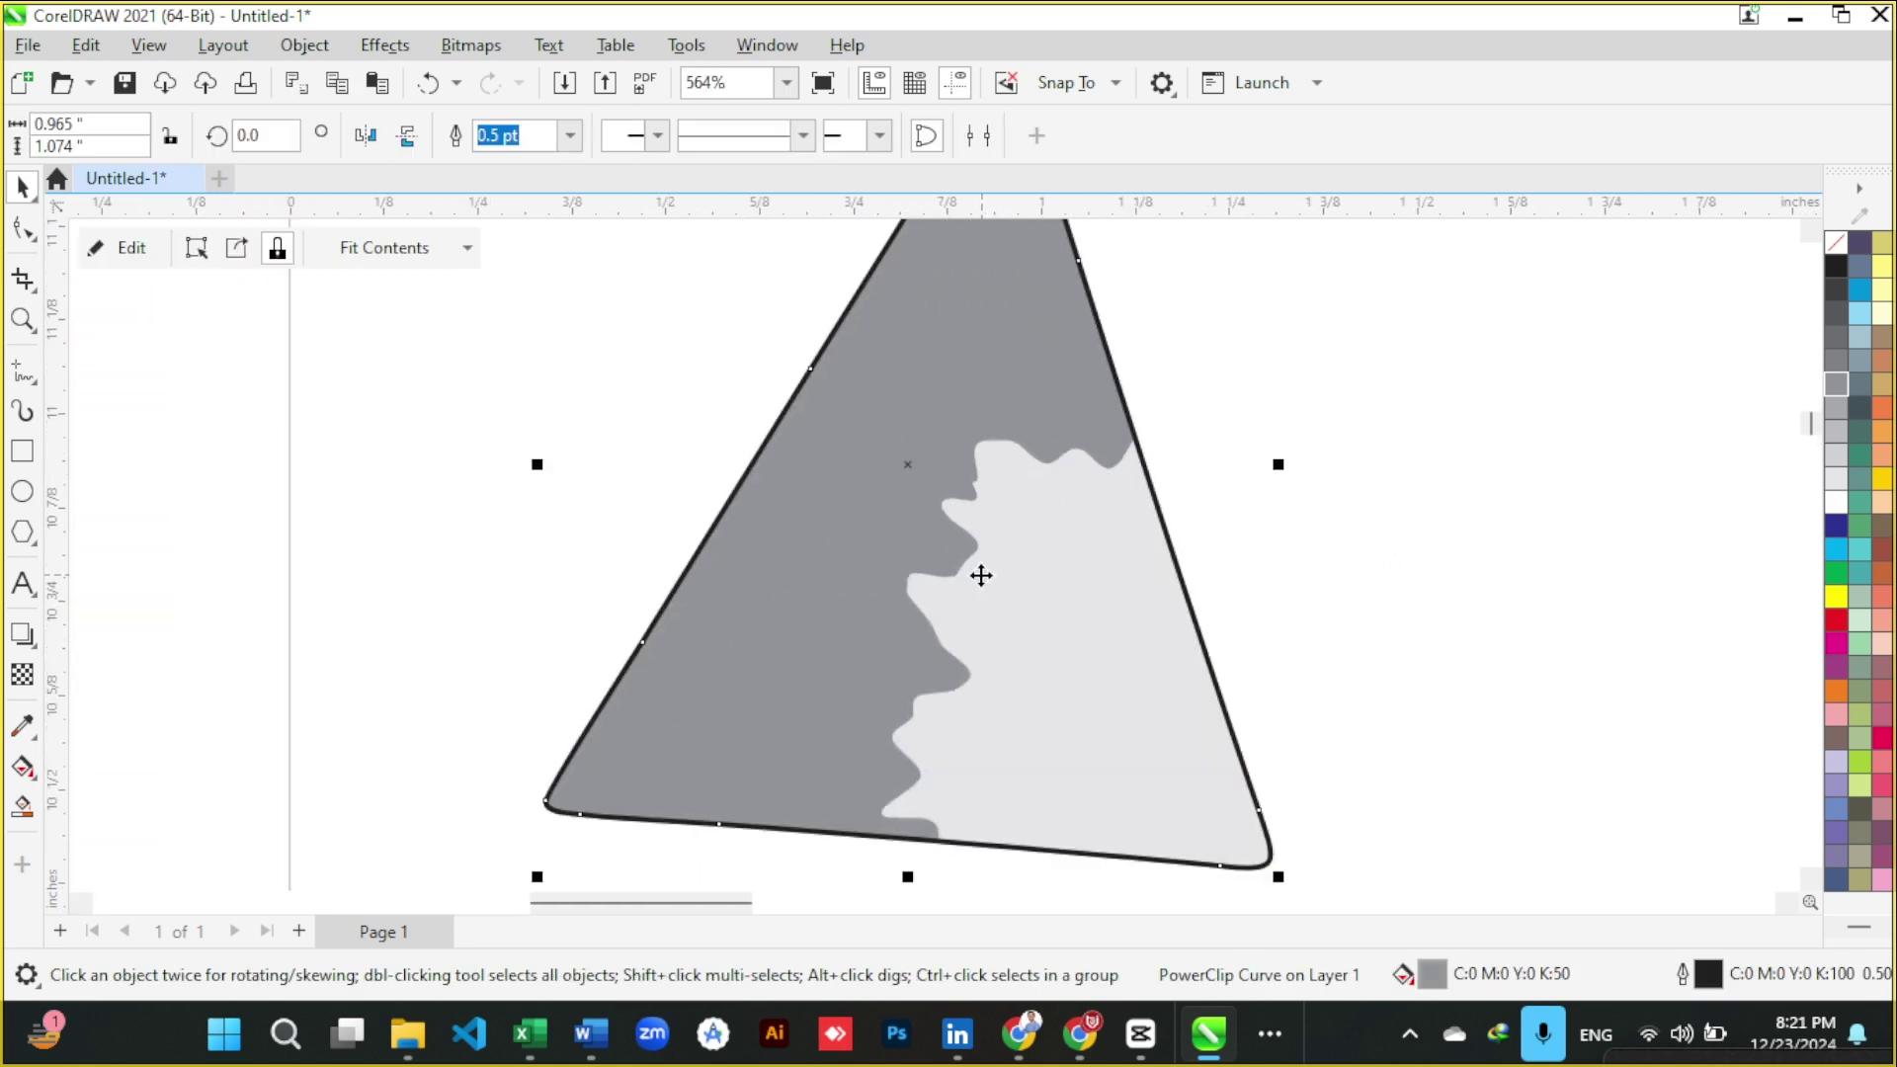
pyautogui.rightClick(964, 598)
pyautogui.click(95, 263)
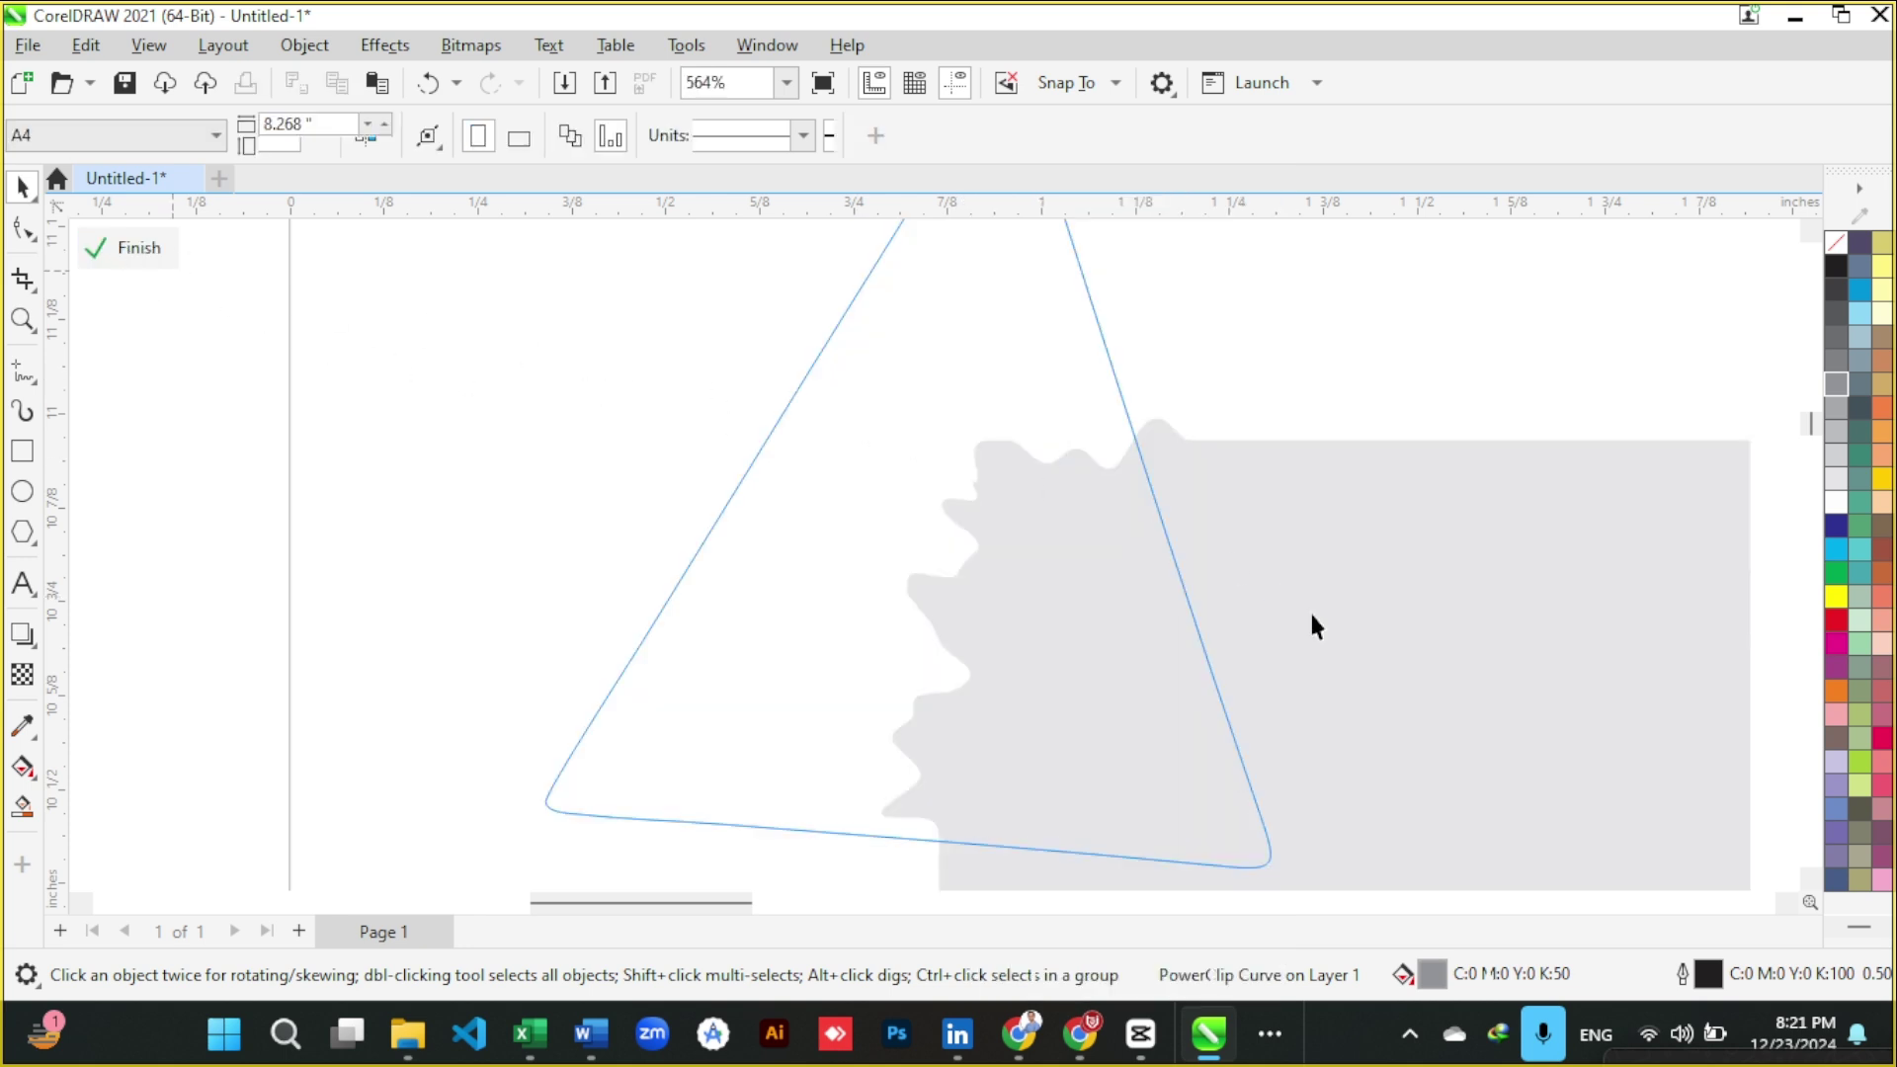
pyautogui.click(1111, 666)
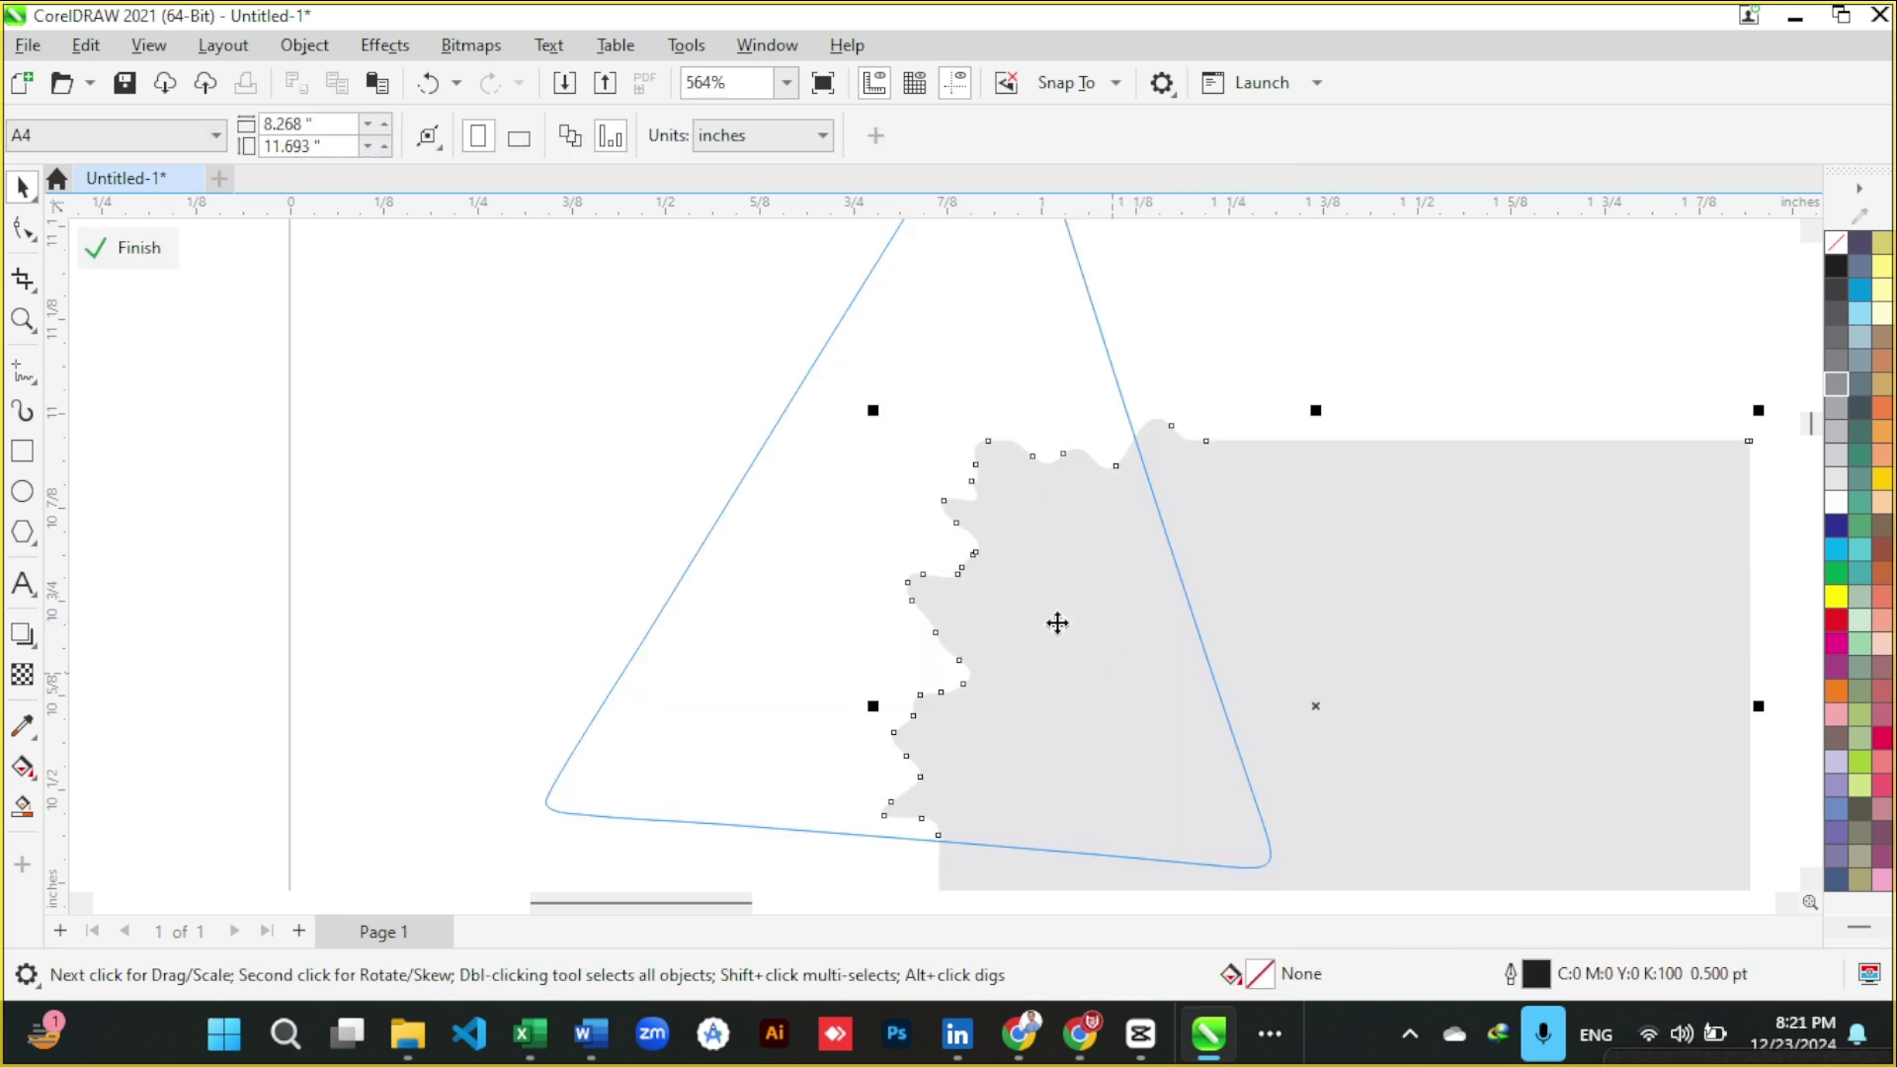
# - Smear the clipped shape's wavy edge outward toward the triangle's lower-left corner and finish editing the PowerClip
pyautogui.click(34, 241)
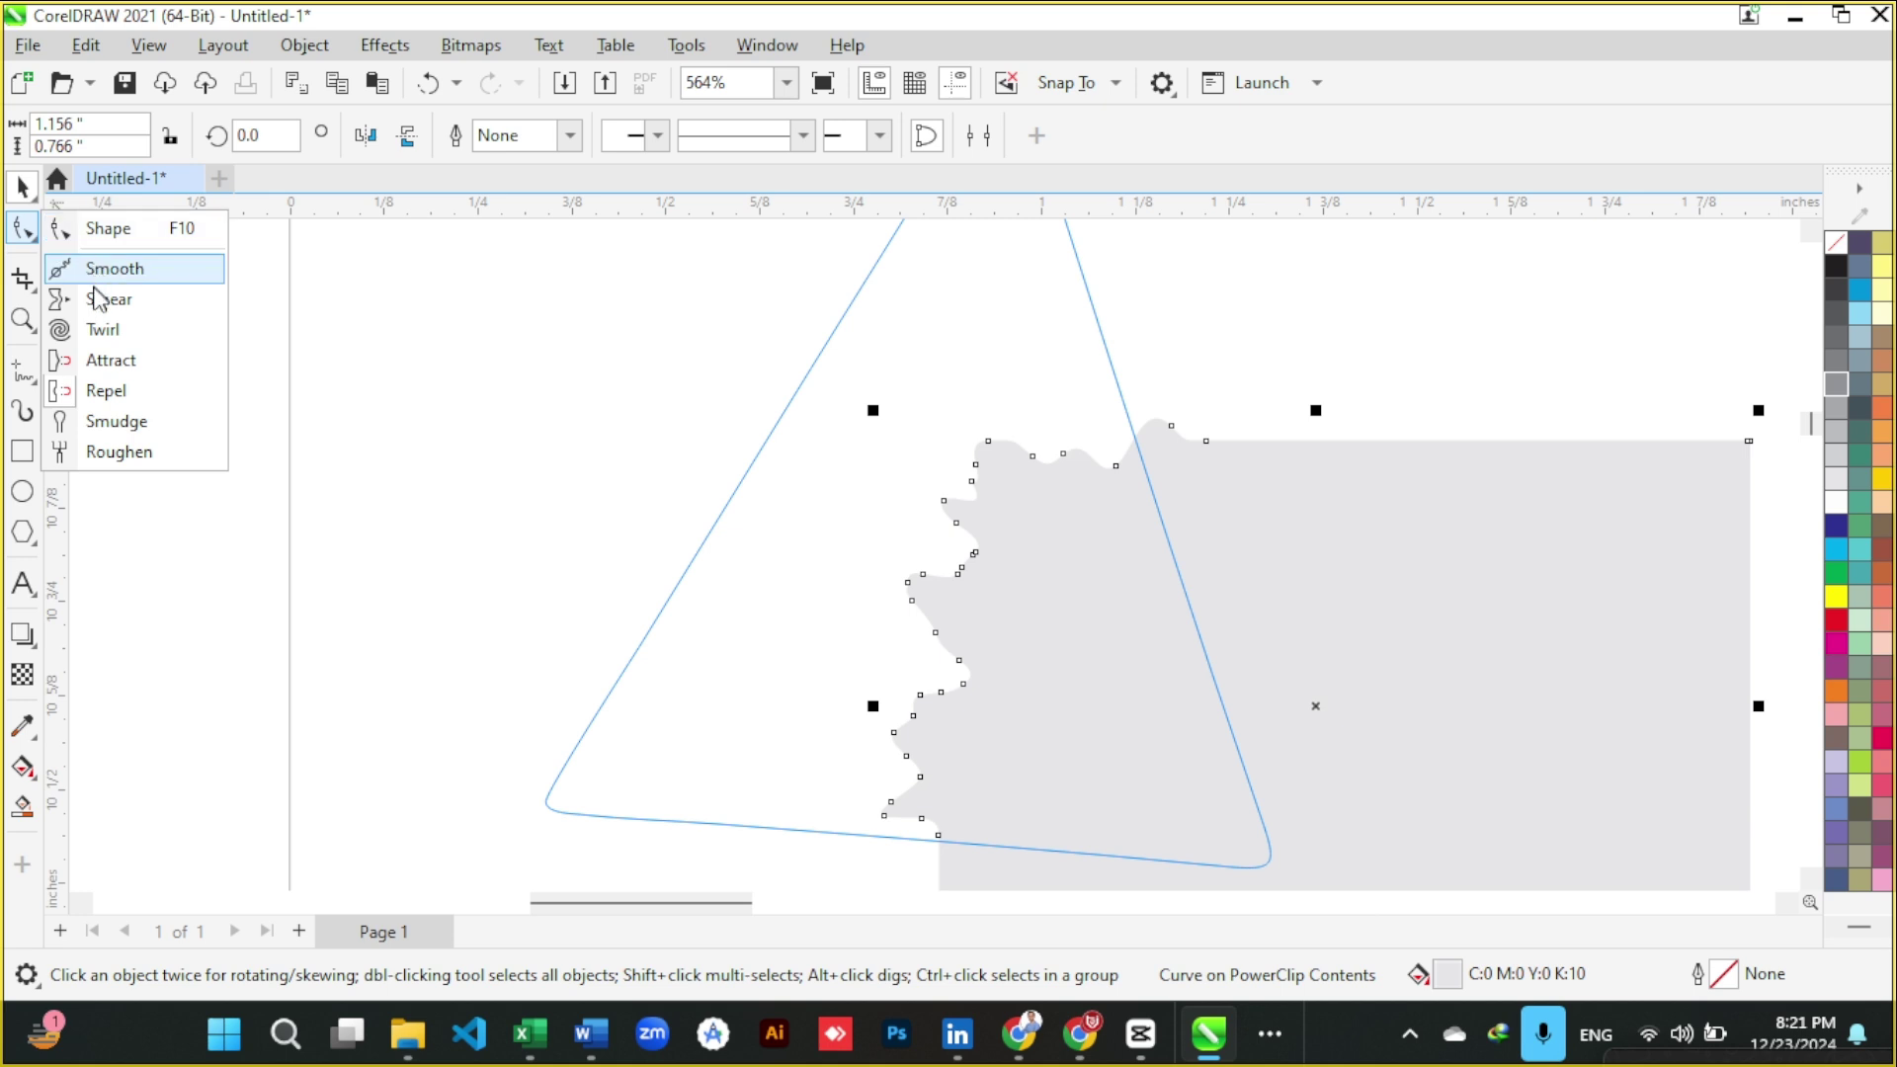
pyautogui.click(109, 269)
pyautogui.moveTo(1033, 444)
pyautogui.mouseDown()
pyautogui.moveTo(983, 458)
pyautogui.moveTo(973, 490)
pyautogui.moveTo(923, 495)
pyautogui.moveTo(948, 567)
pyautogui.moveTo(881, 606)
pyautogui.moveTo(930, 733)
pyautogui.moveTo(842, 737)
pyautogui.moveTo(998, 691)
pyautogui.moveTo(843, 673)
pyautogui.moveTo(923, 758)
pyautogui.moveTo(898, 817)
pyautogui.moveTo(800, 796)
pyautogui.moveTo(929, 842)
pyautogui.moveTo(754, 804)
pyautogui.moveTo(735, 828)
pyautogui.mouseUp()
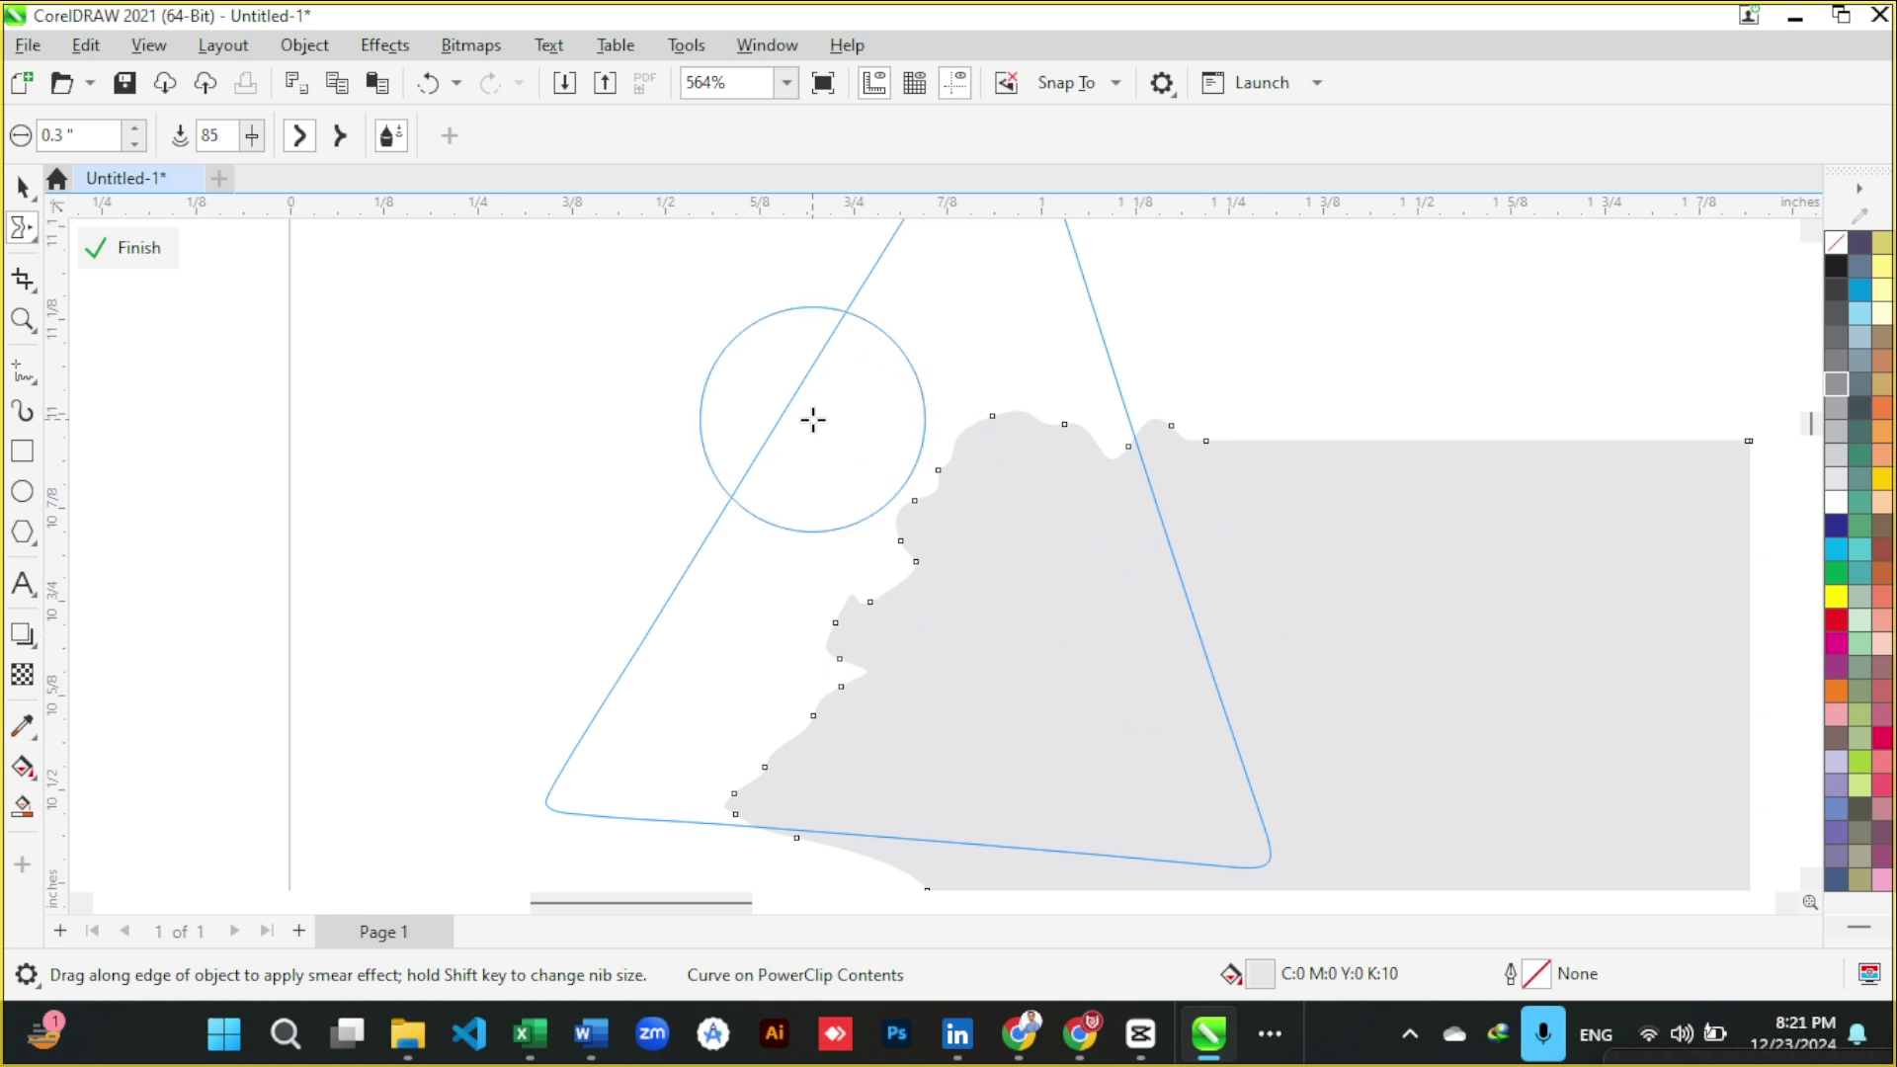
pyautogui.click(126, 253)
# - Examine the two-tone triangle and its smeared inner edge, both deselected and selected
pyautogui.scroll(-6, 826, 537)
pyautogui.press('space')
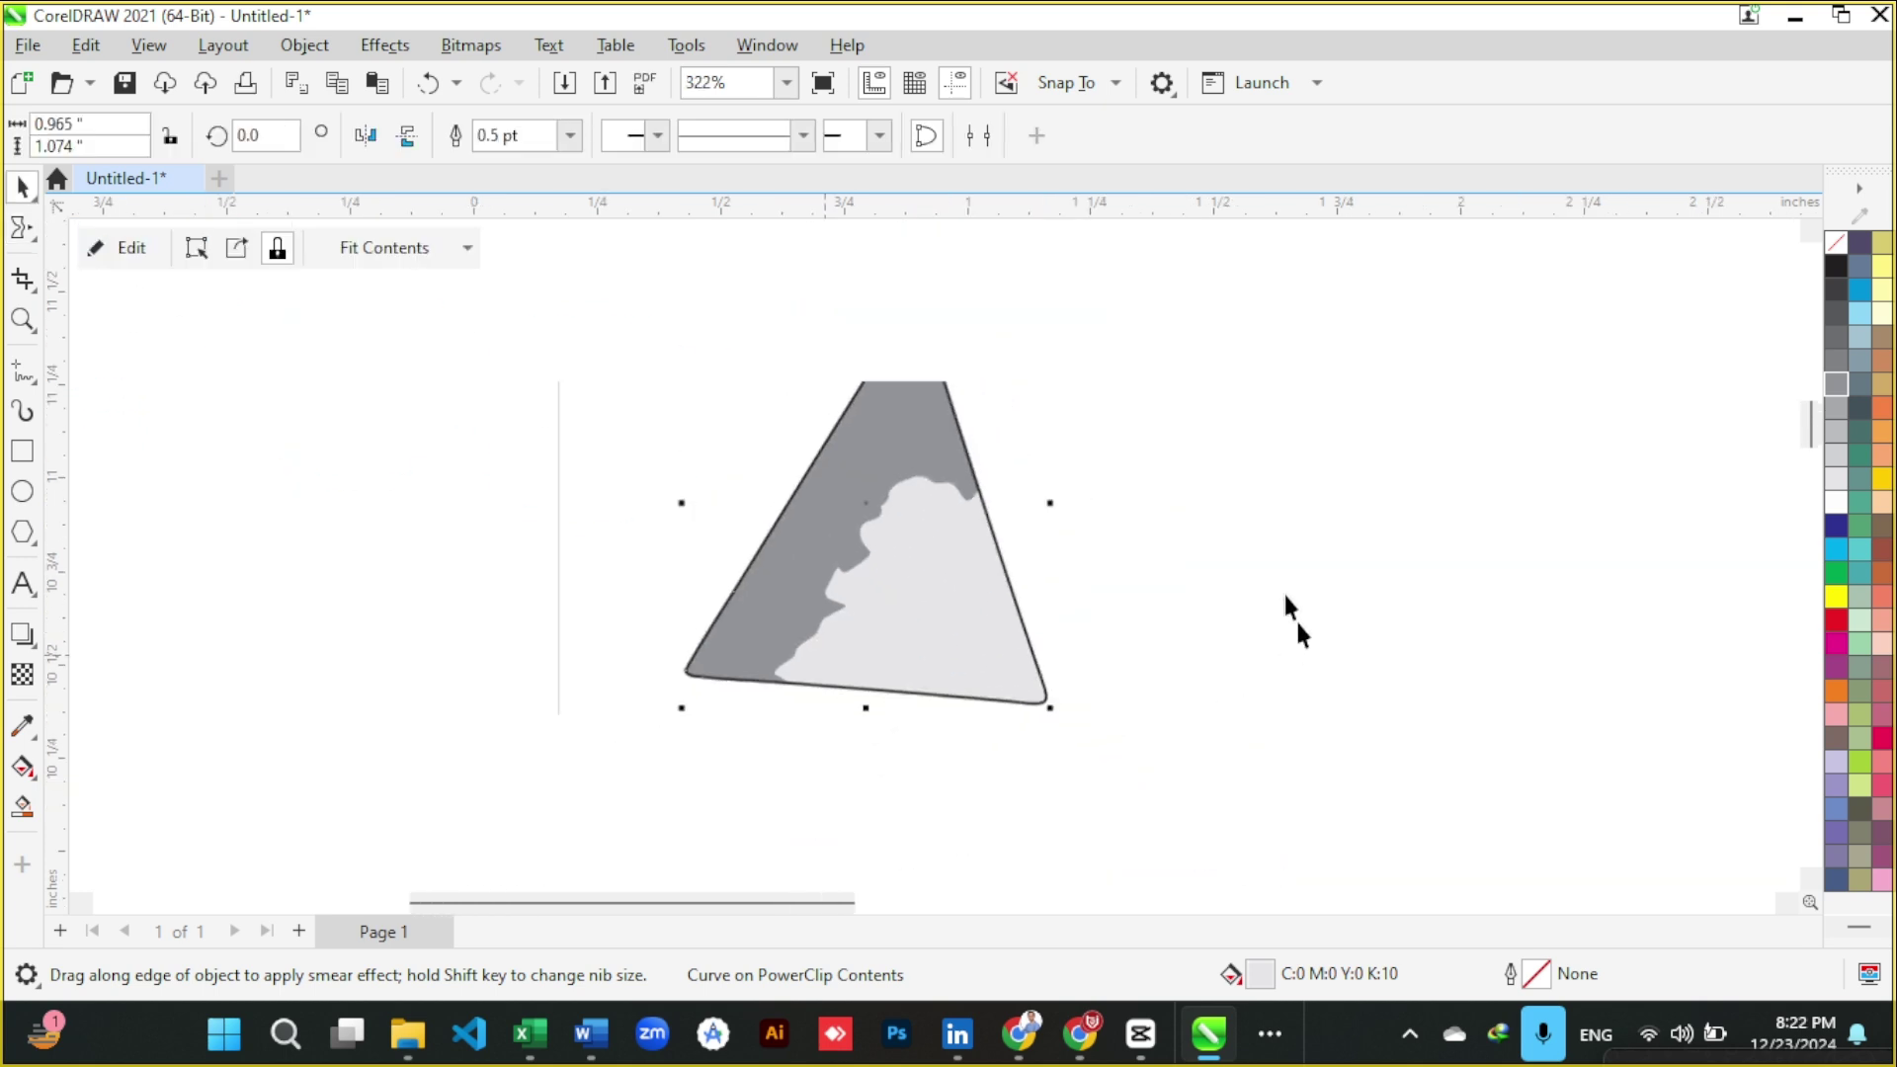
pyautogui.click(1365, 483)
pyautogui.scroll(5, 1067, 538)
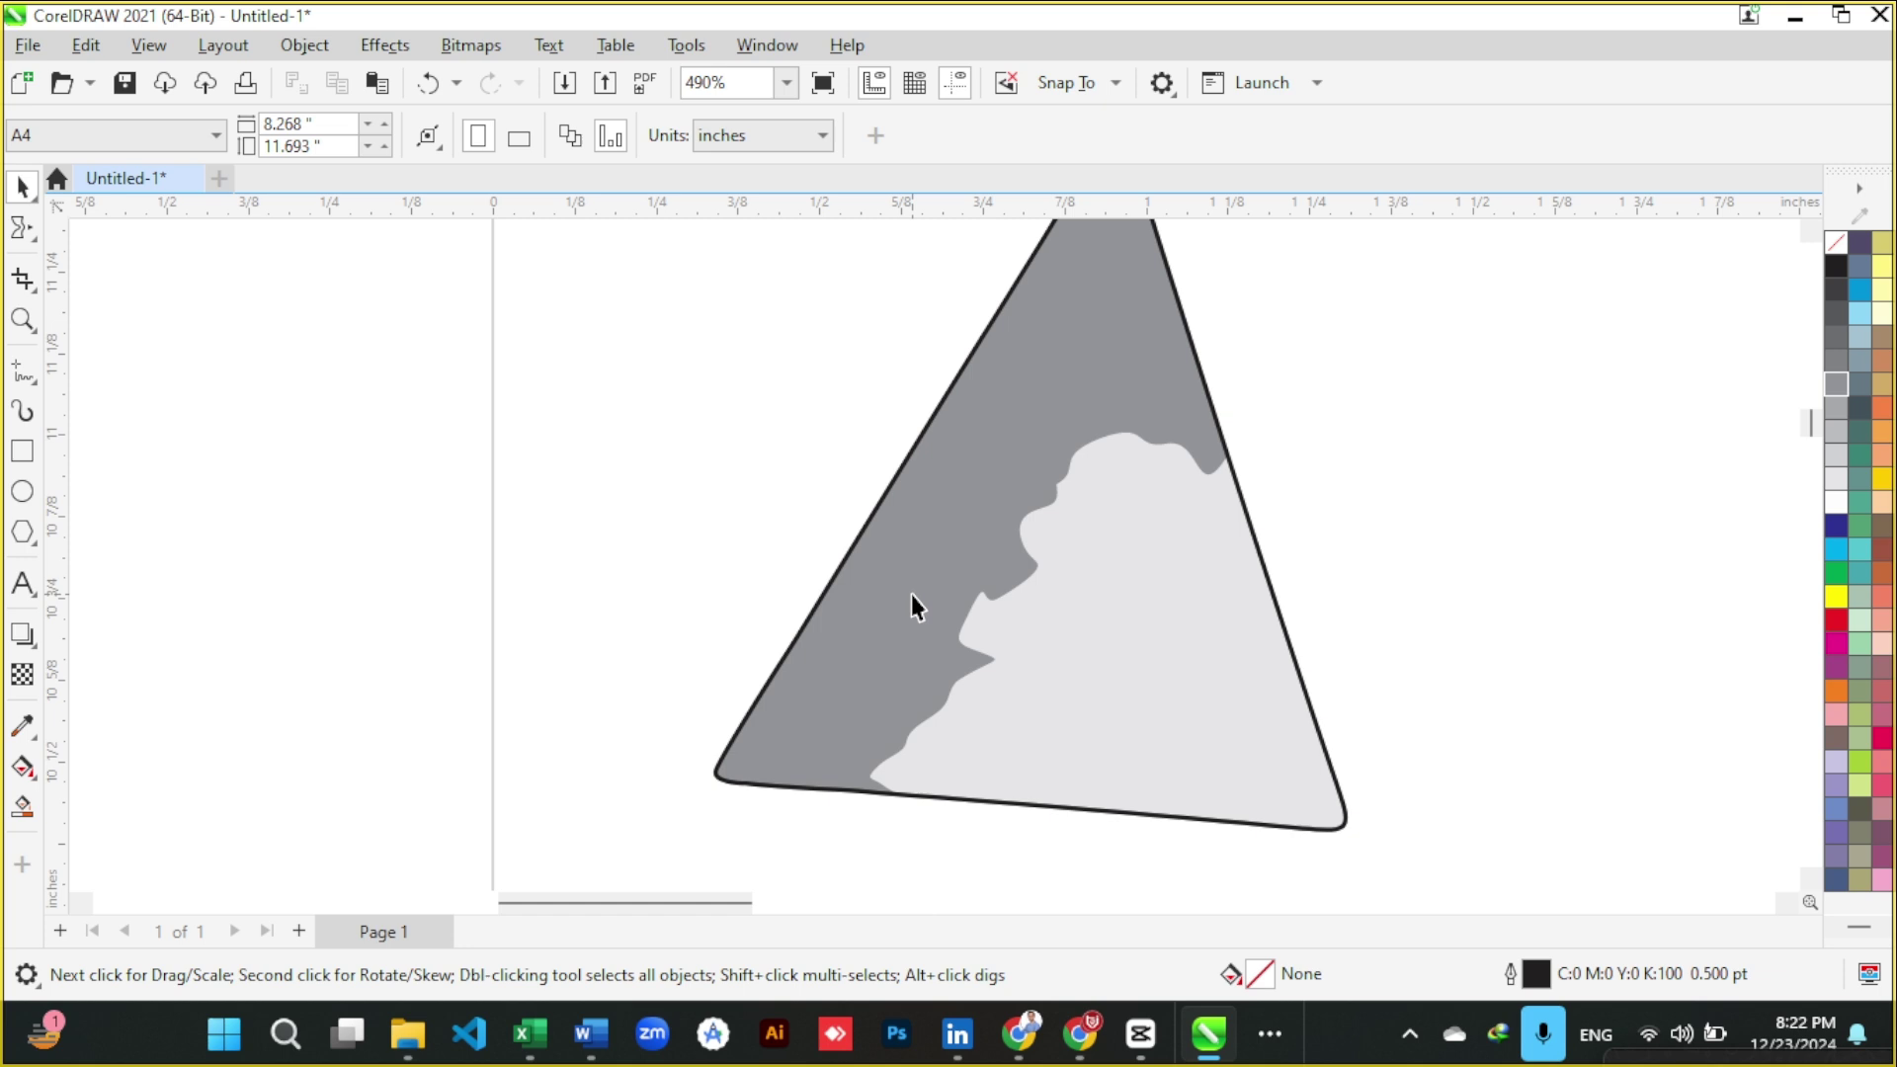
pyautogui.scroll(-2, 911, 595)
pyautogui.click(1027, 585)
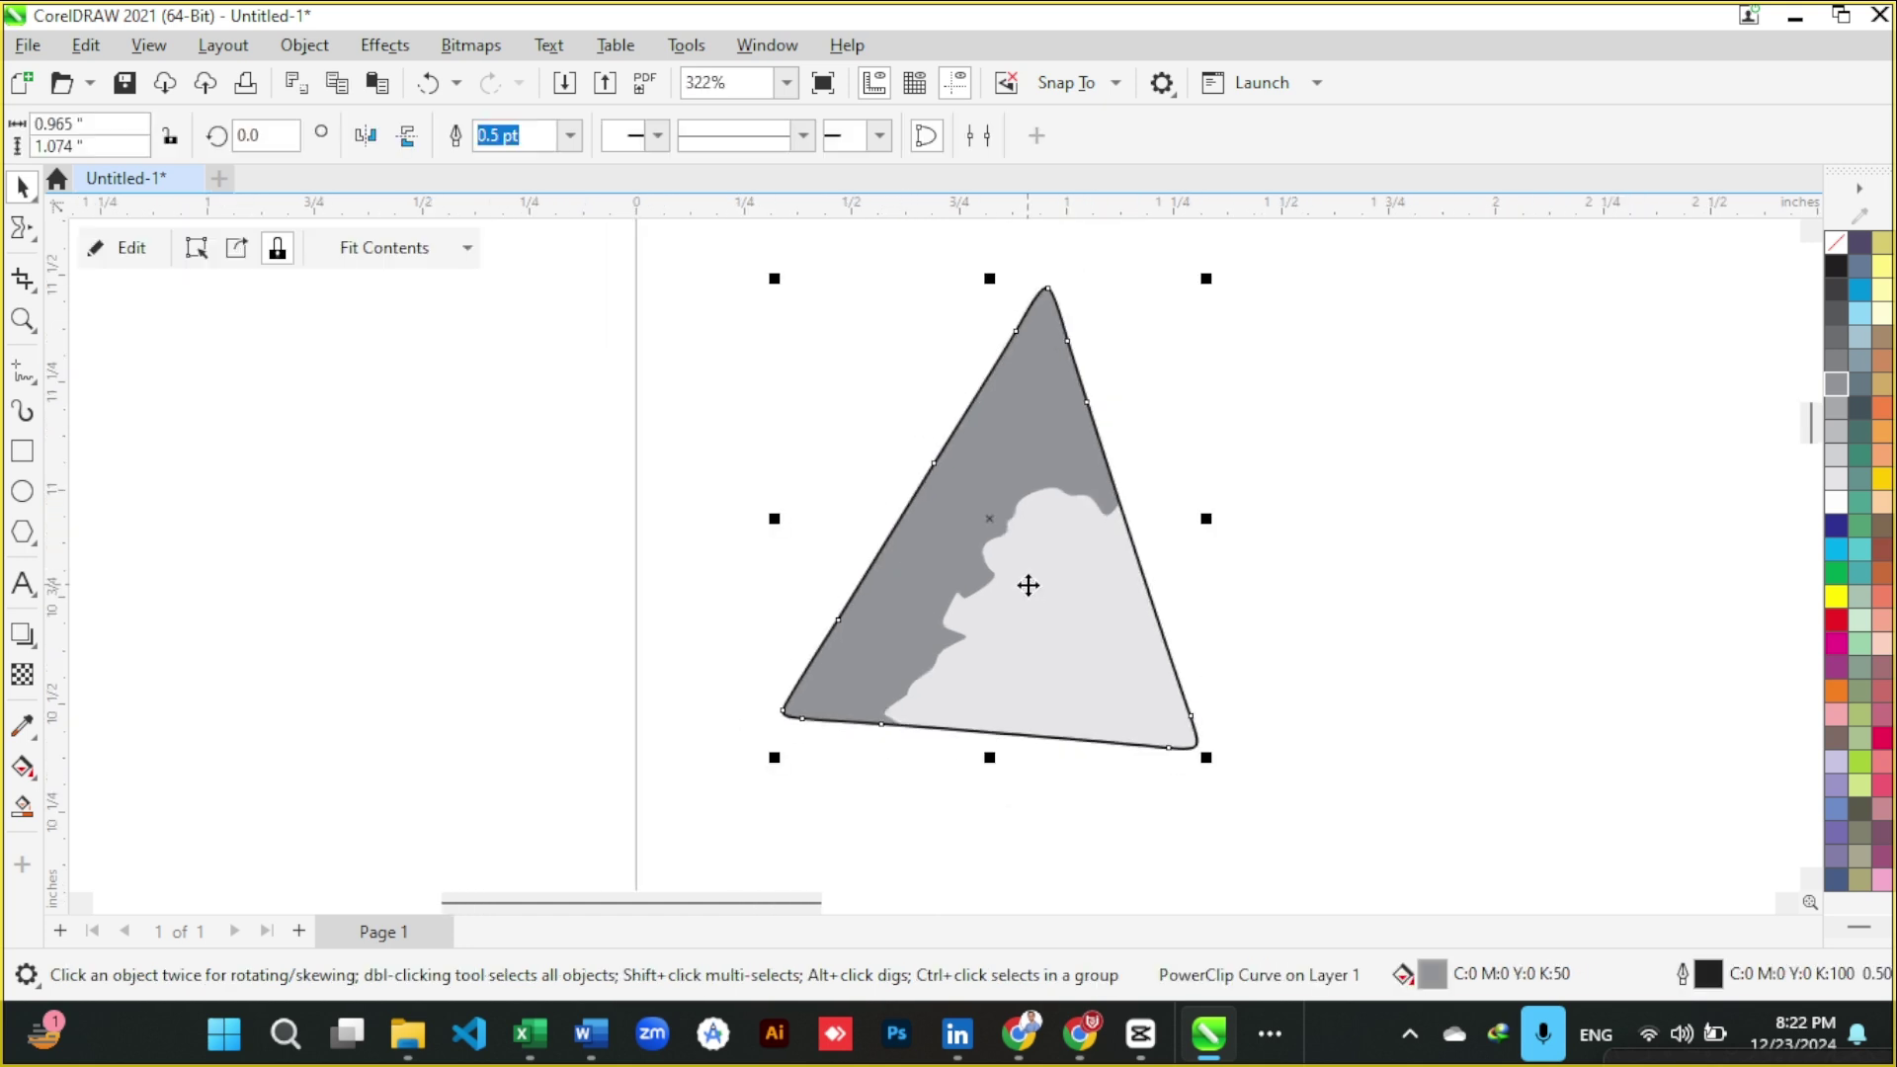
pyautogui.scroll(-5, 932, 563)
pyautogui.scroll(3, 997, 589)
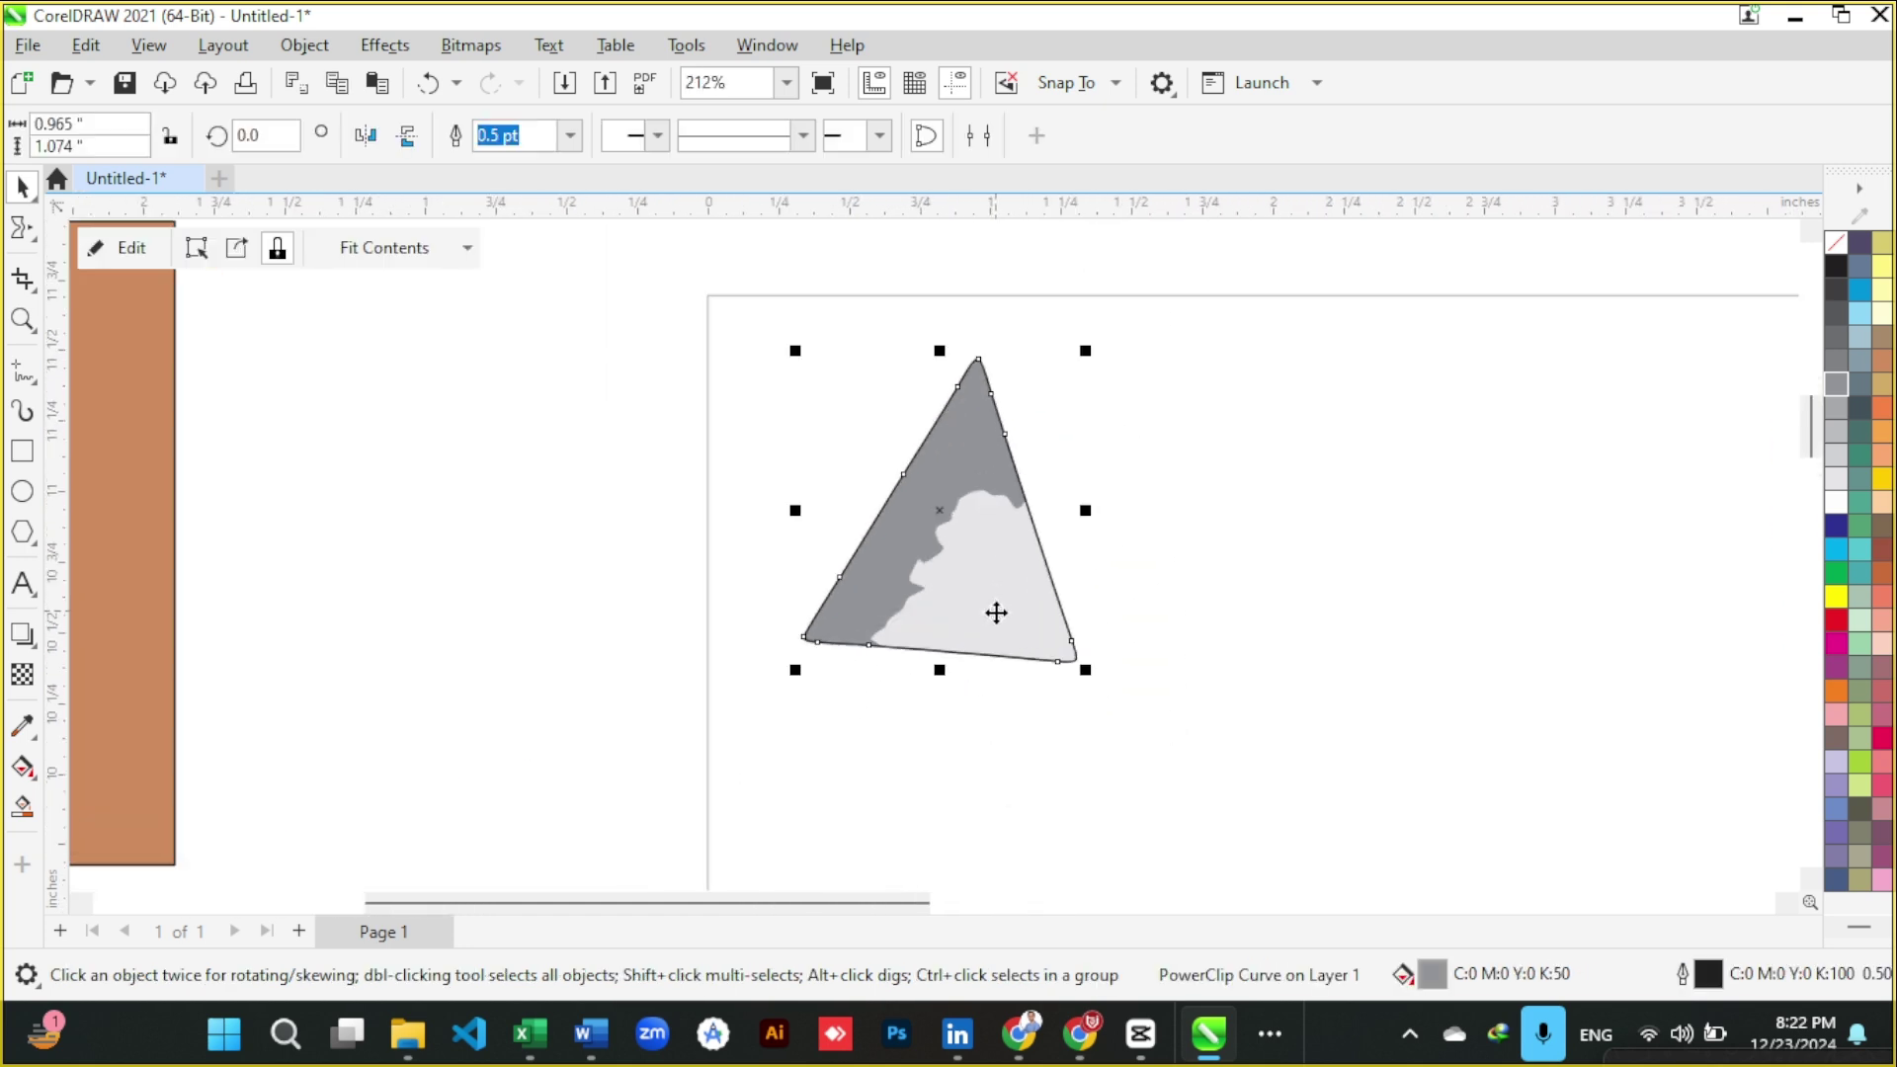
# - Move the brown rectangle onto the page beside the triangle and remove its fill
pyautogui.click(35, 241)
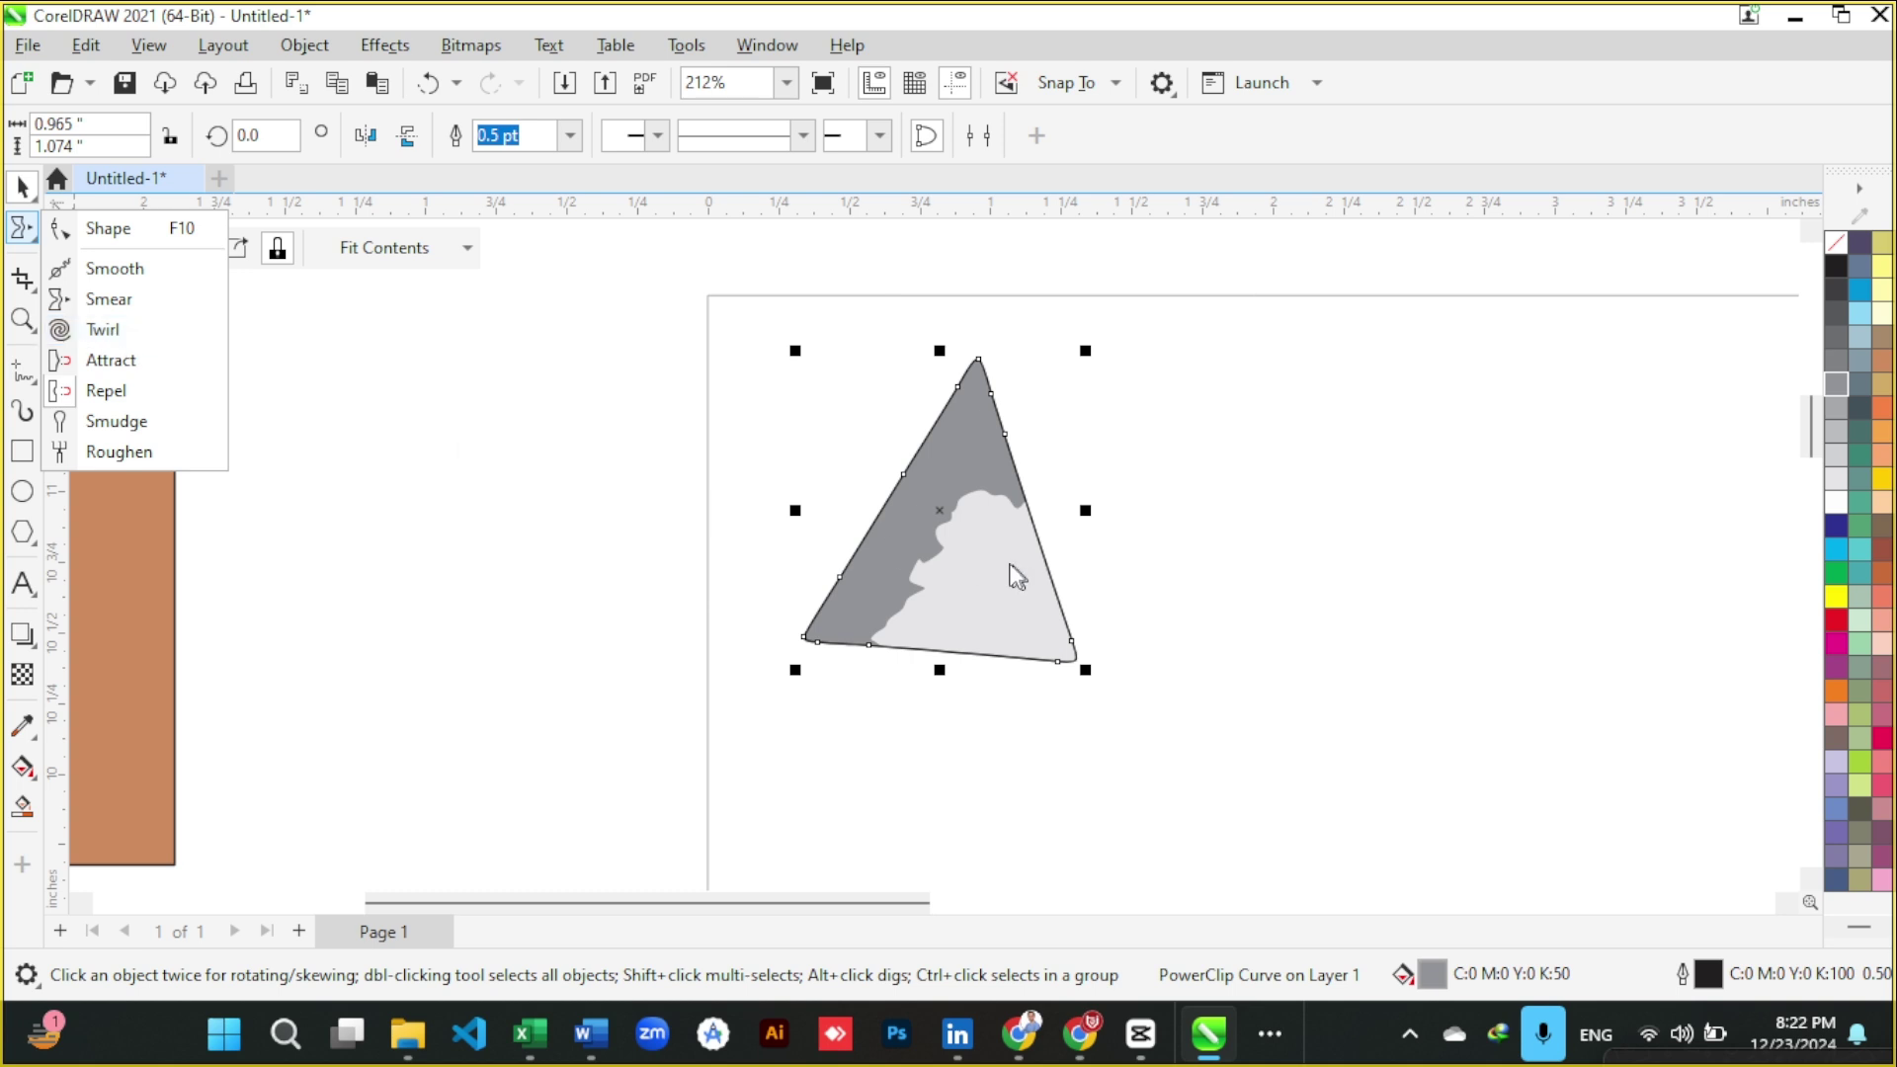
pyautogui.scroll(-2, 734, 441)
pyautogui.scroll(-1, 762, 576)
pyautogui.moveTo(340, 559); pyautogui.dragTo(1215, 620)
pyautogui.scroll(2, 1329, 564)
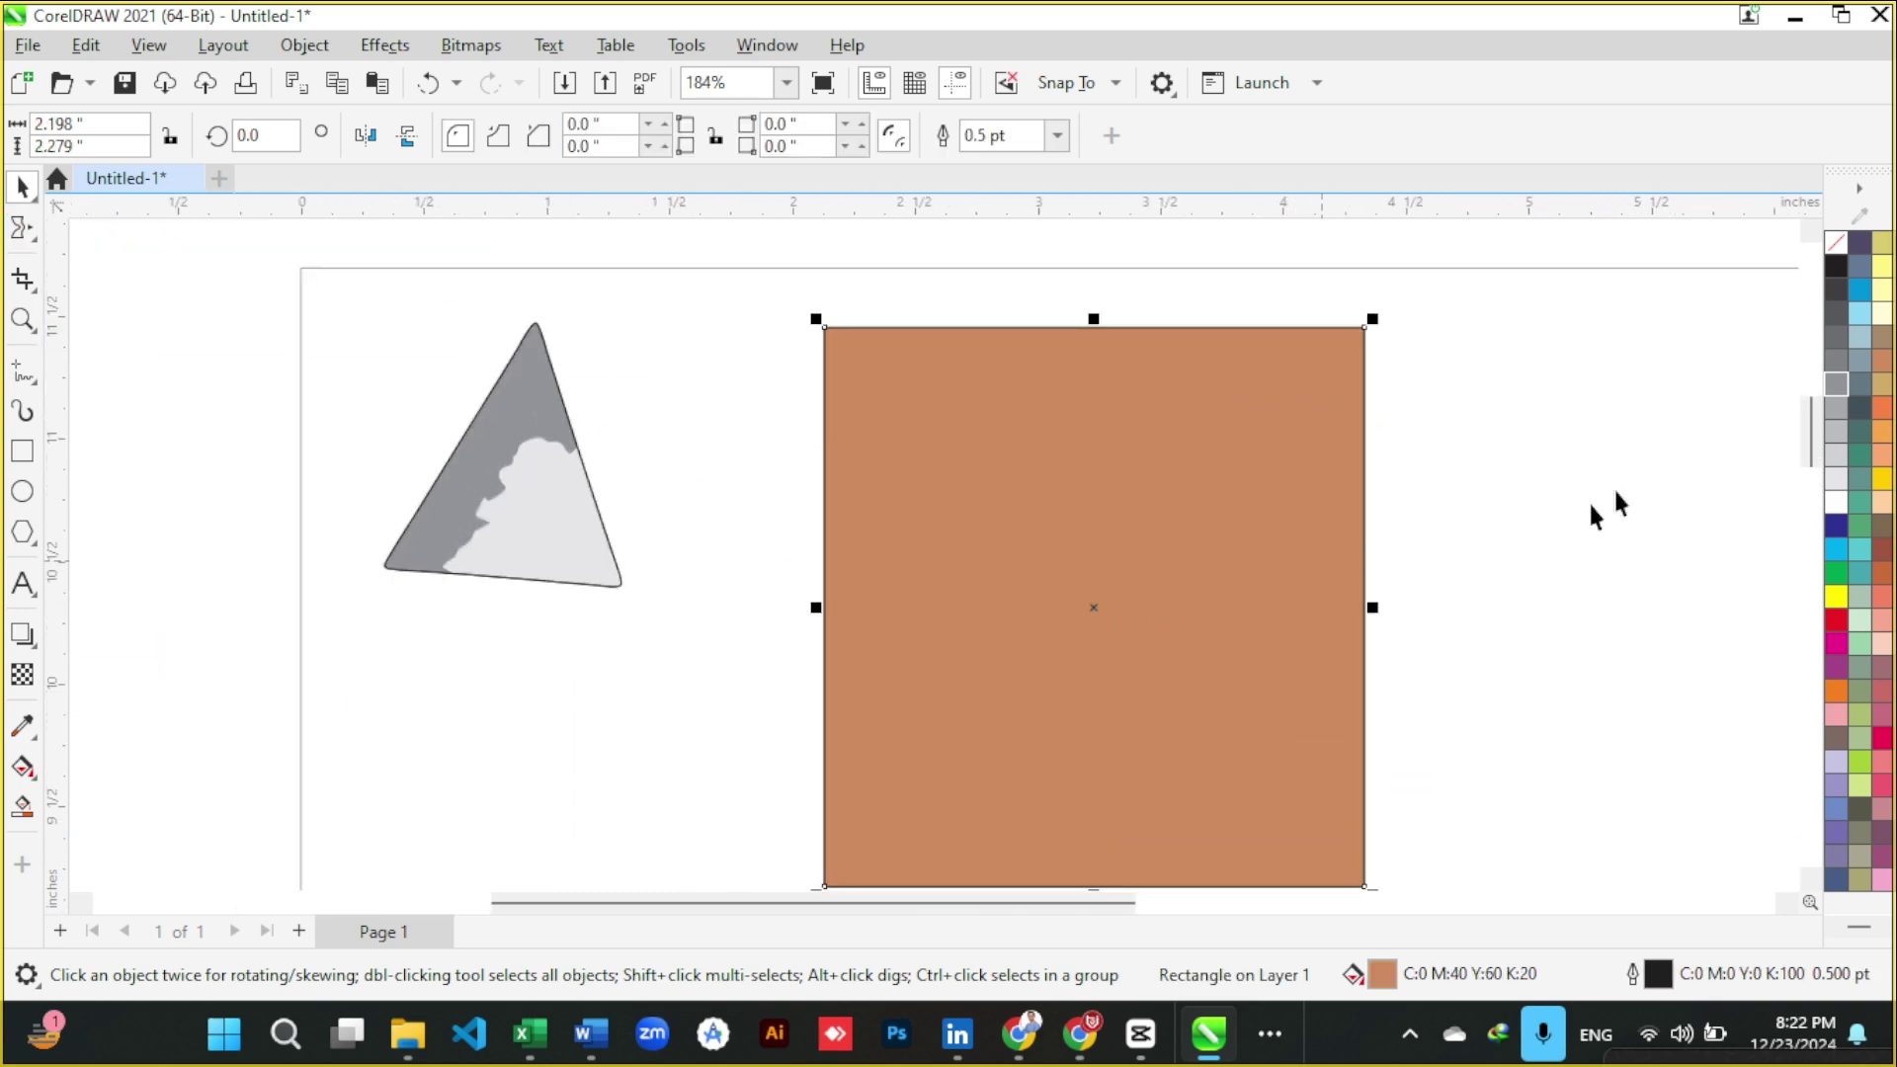
pyautogui.click(1836, 241)
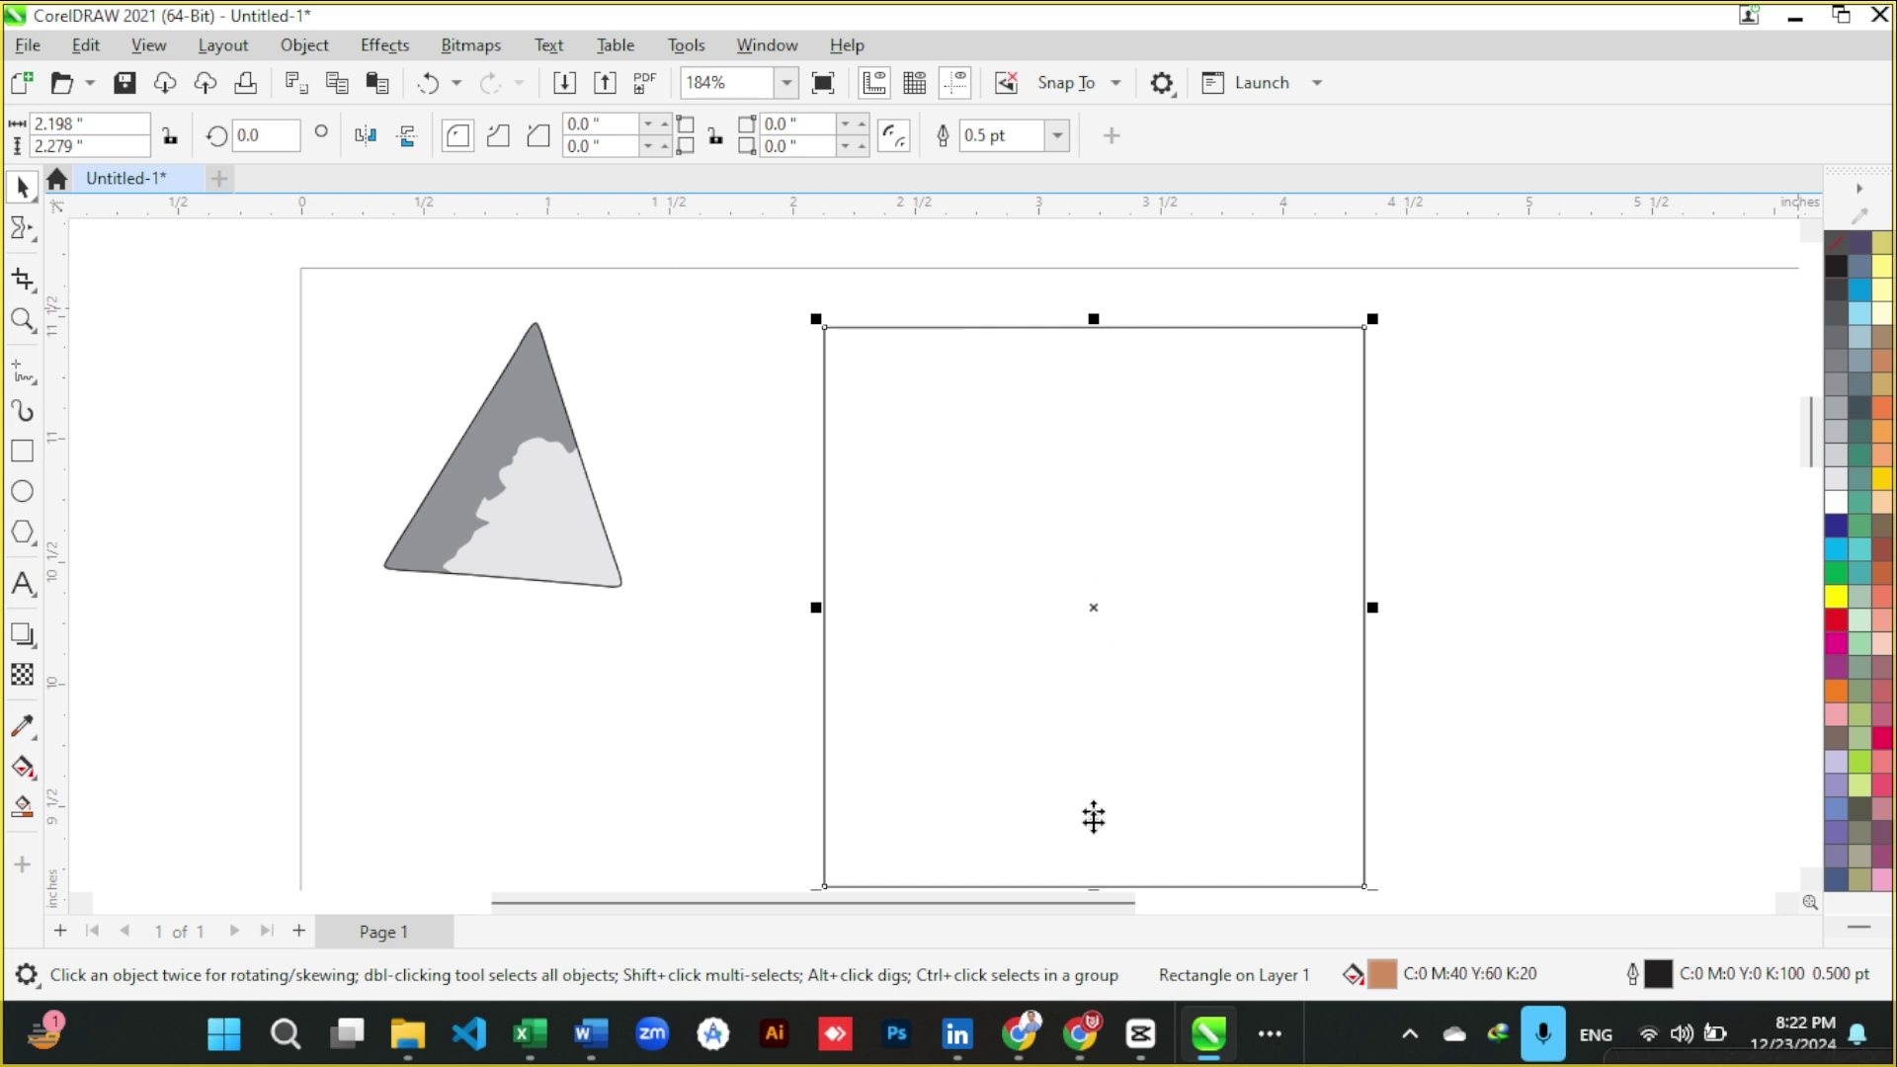
# - Shorten the unfilled rectangle from its bottom edge to a height of about 1.11 inches
pyautogui.scroll(-1, 1105, 845)
pyautogui.moveTo(1097, 880); pyautogui.dragTo(1097, 626)
pyautogui.scroll(2, 1158, 468)
pyautogui.scroll(1, 1160, 470)
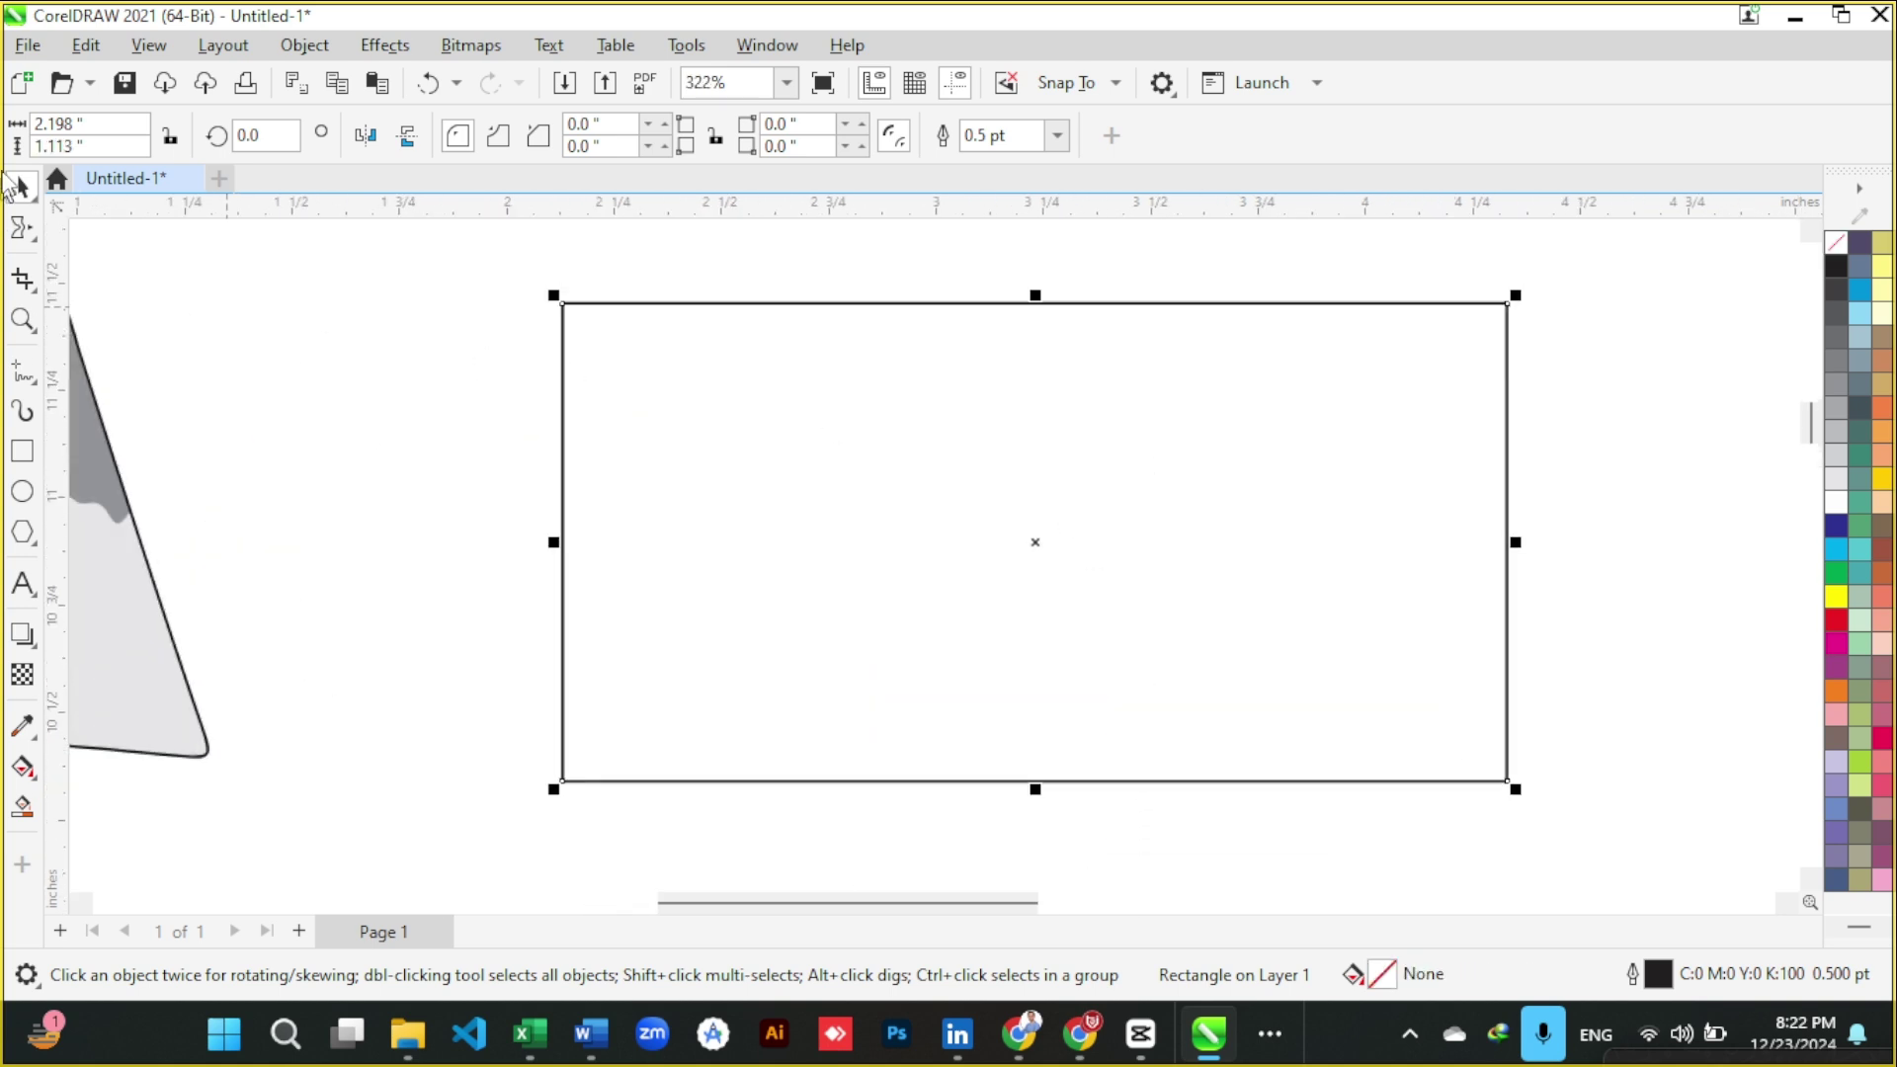
# - Twirl the rectangle's upper-left corner into a tight multi-turn spiral
pyautogui.click(36, 241)
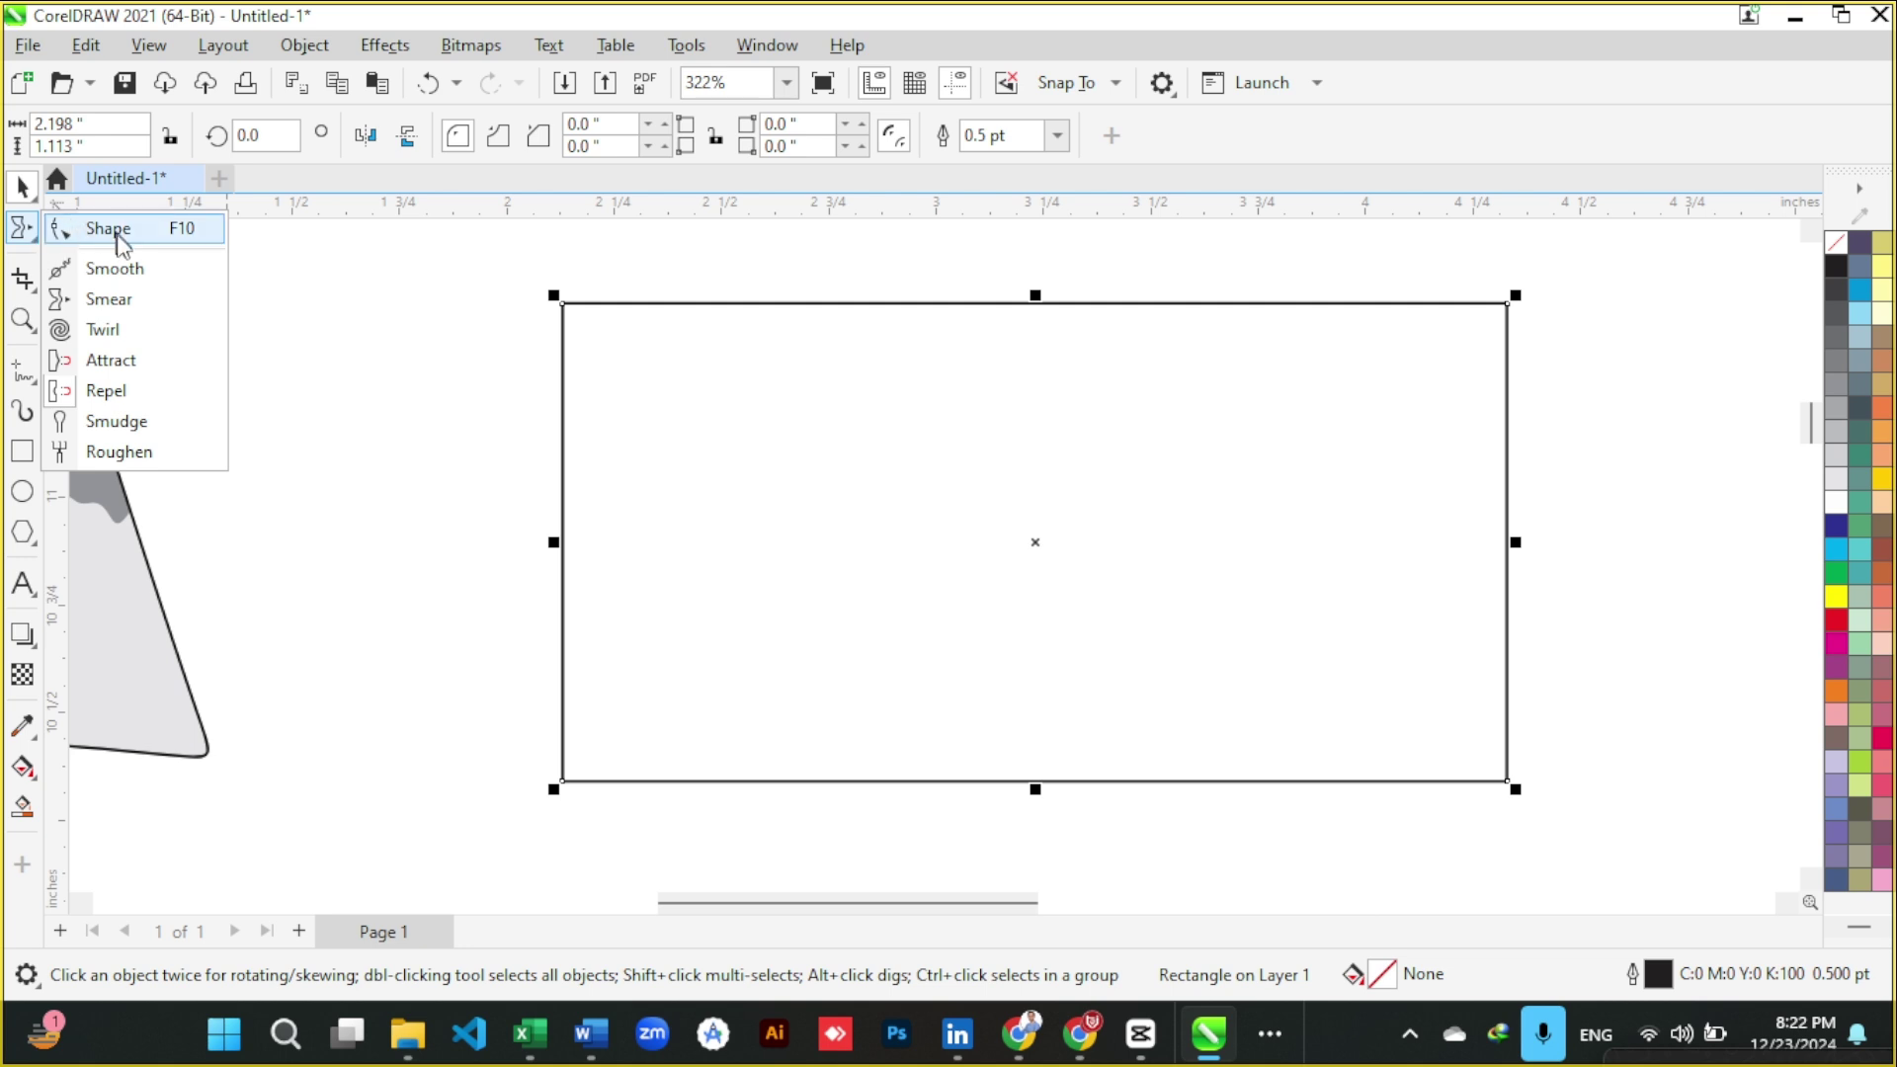
pyautogui.click(107, 329)
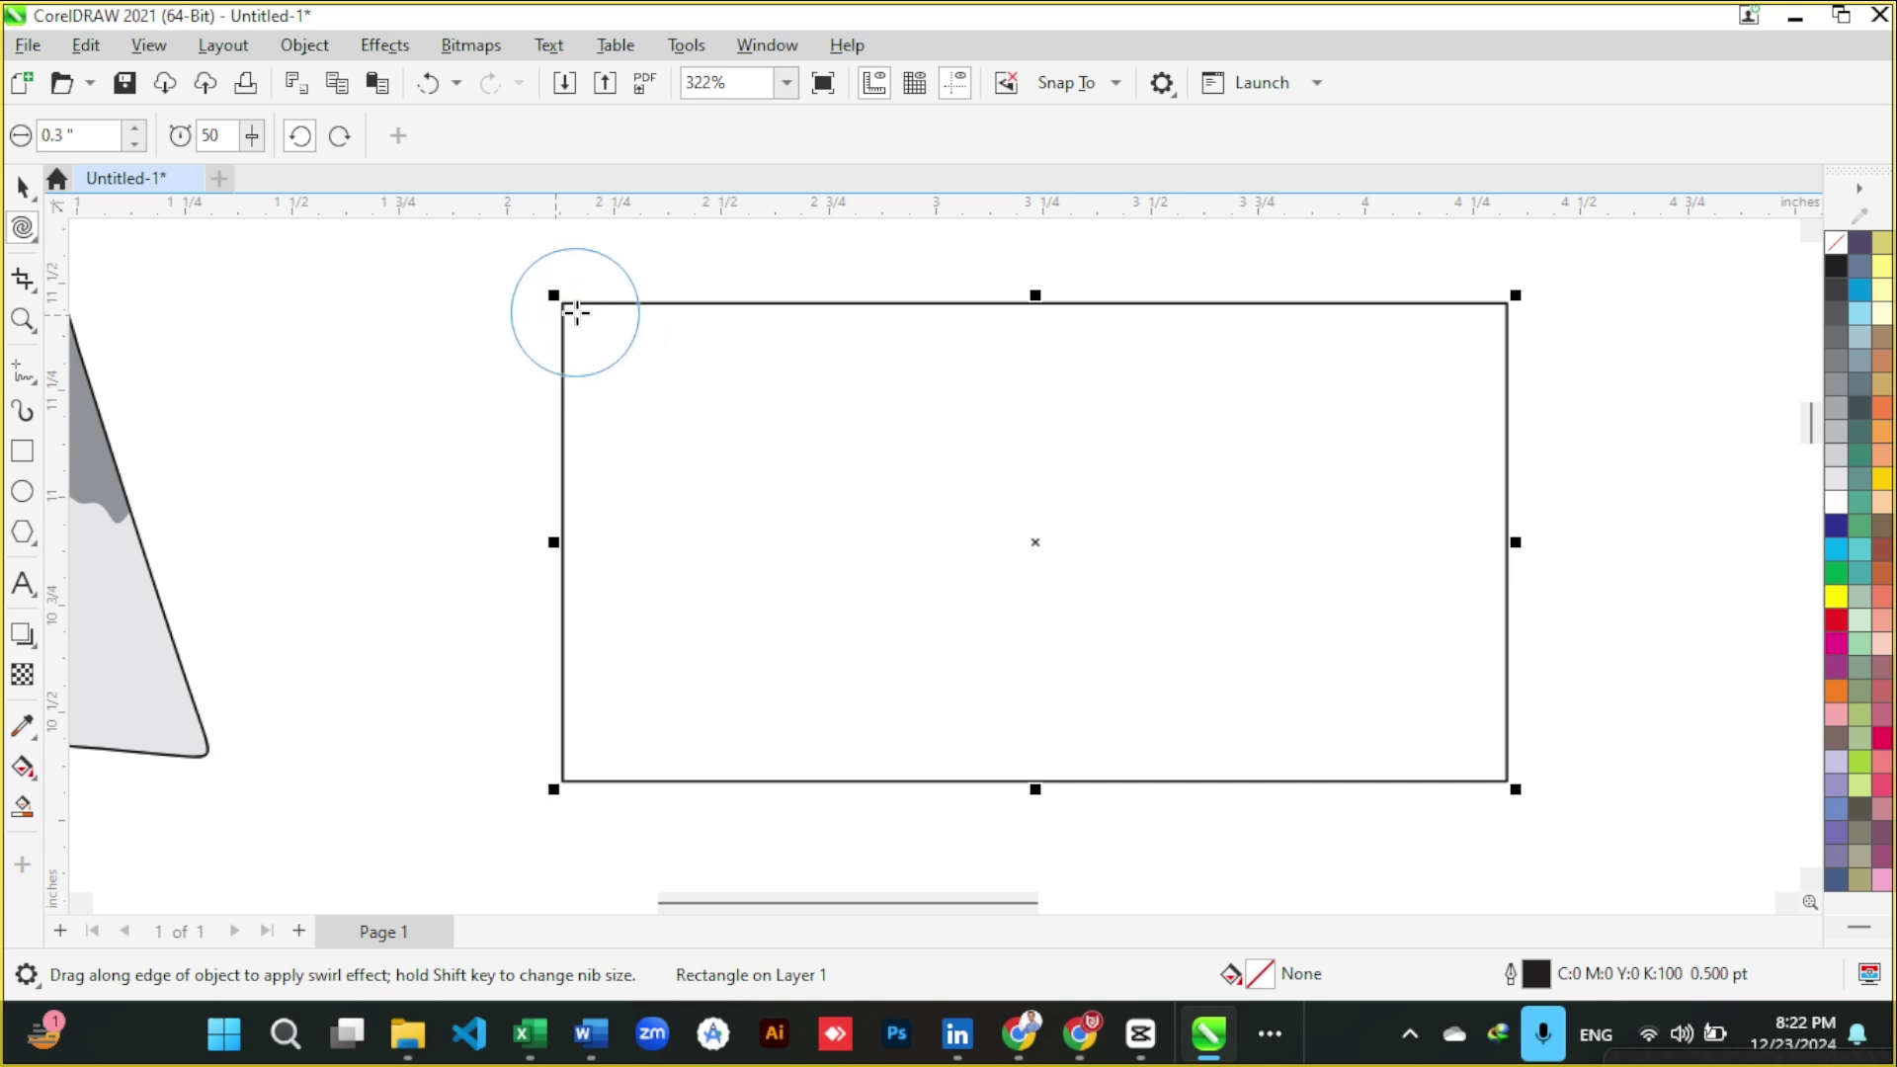
pyautogui.scroll(3, 562, 307)
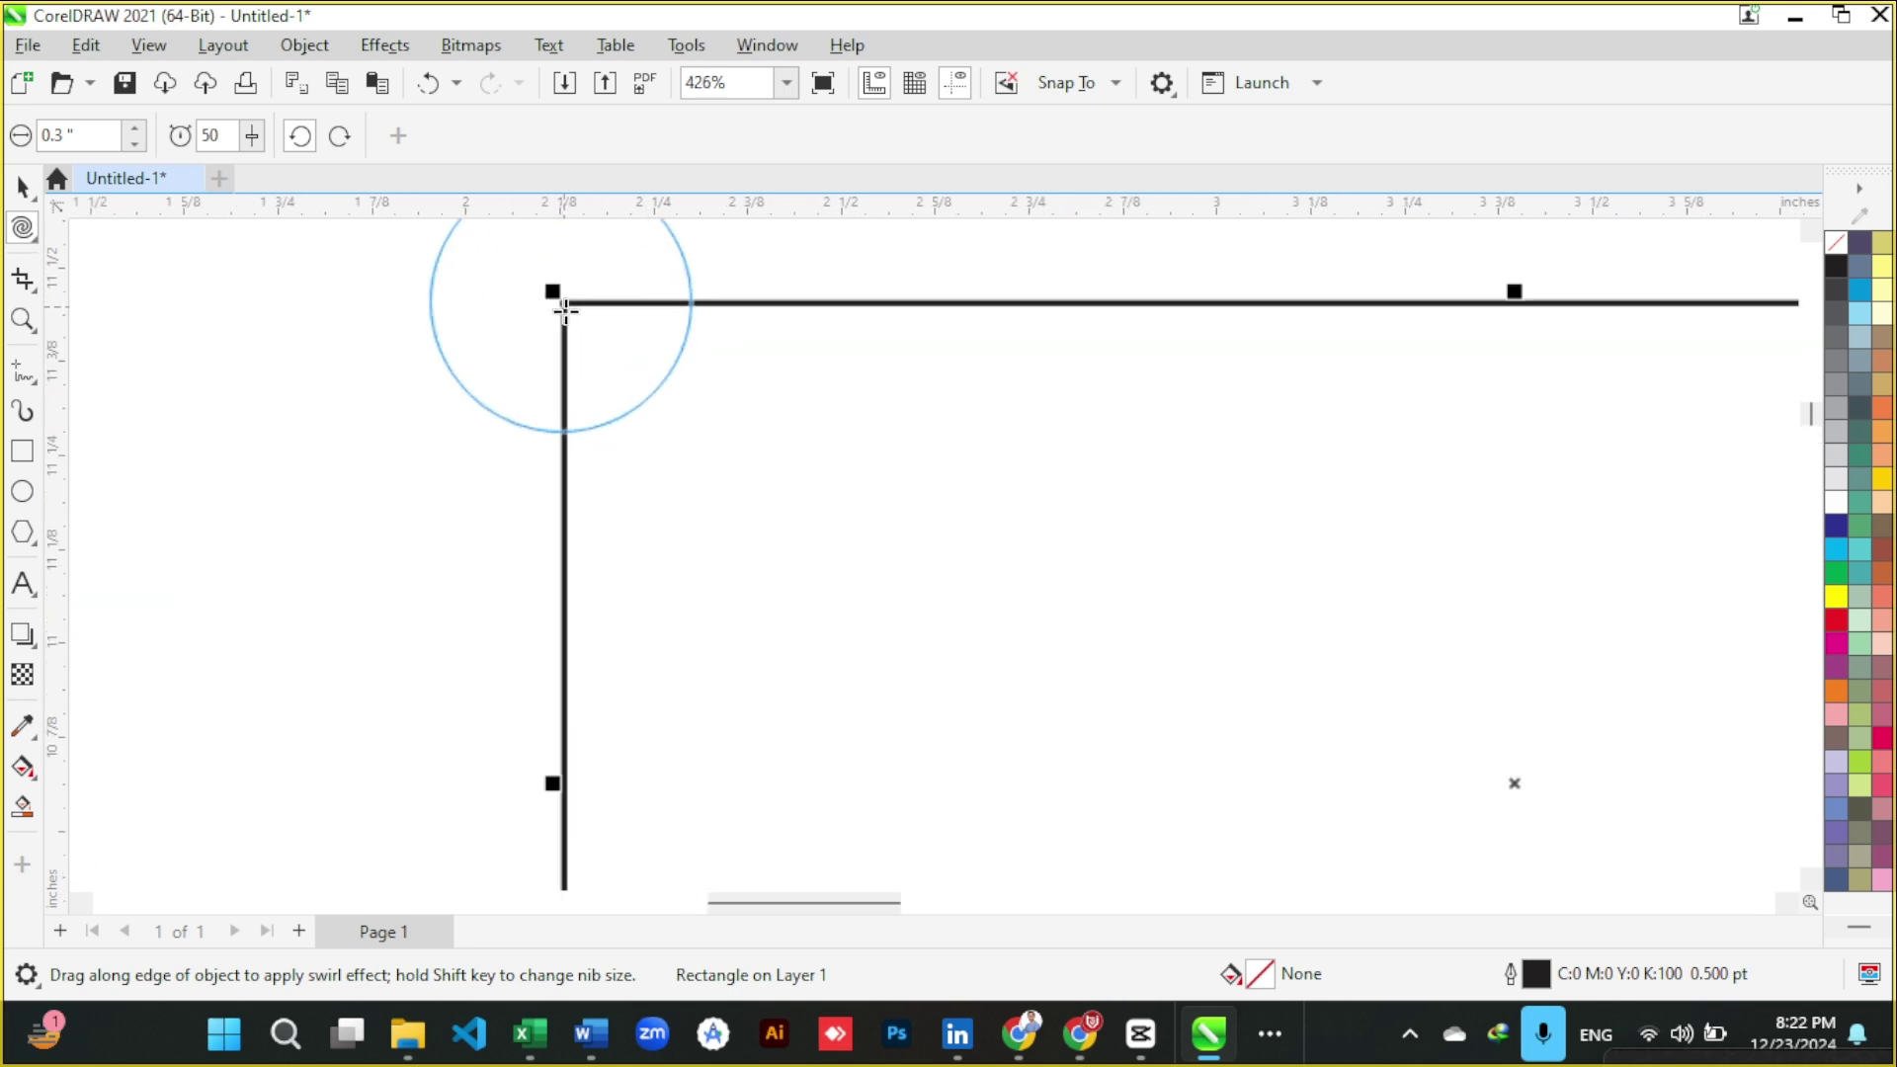
pyautogui.scroll(2, 558, 304)
pyautogui.scroll(-1, 583, 340)
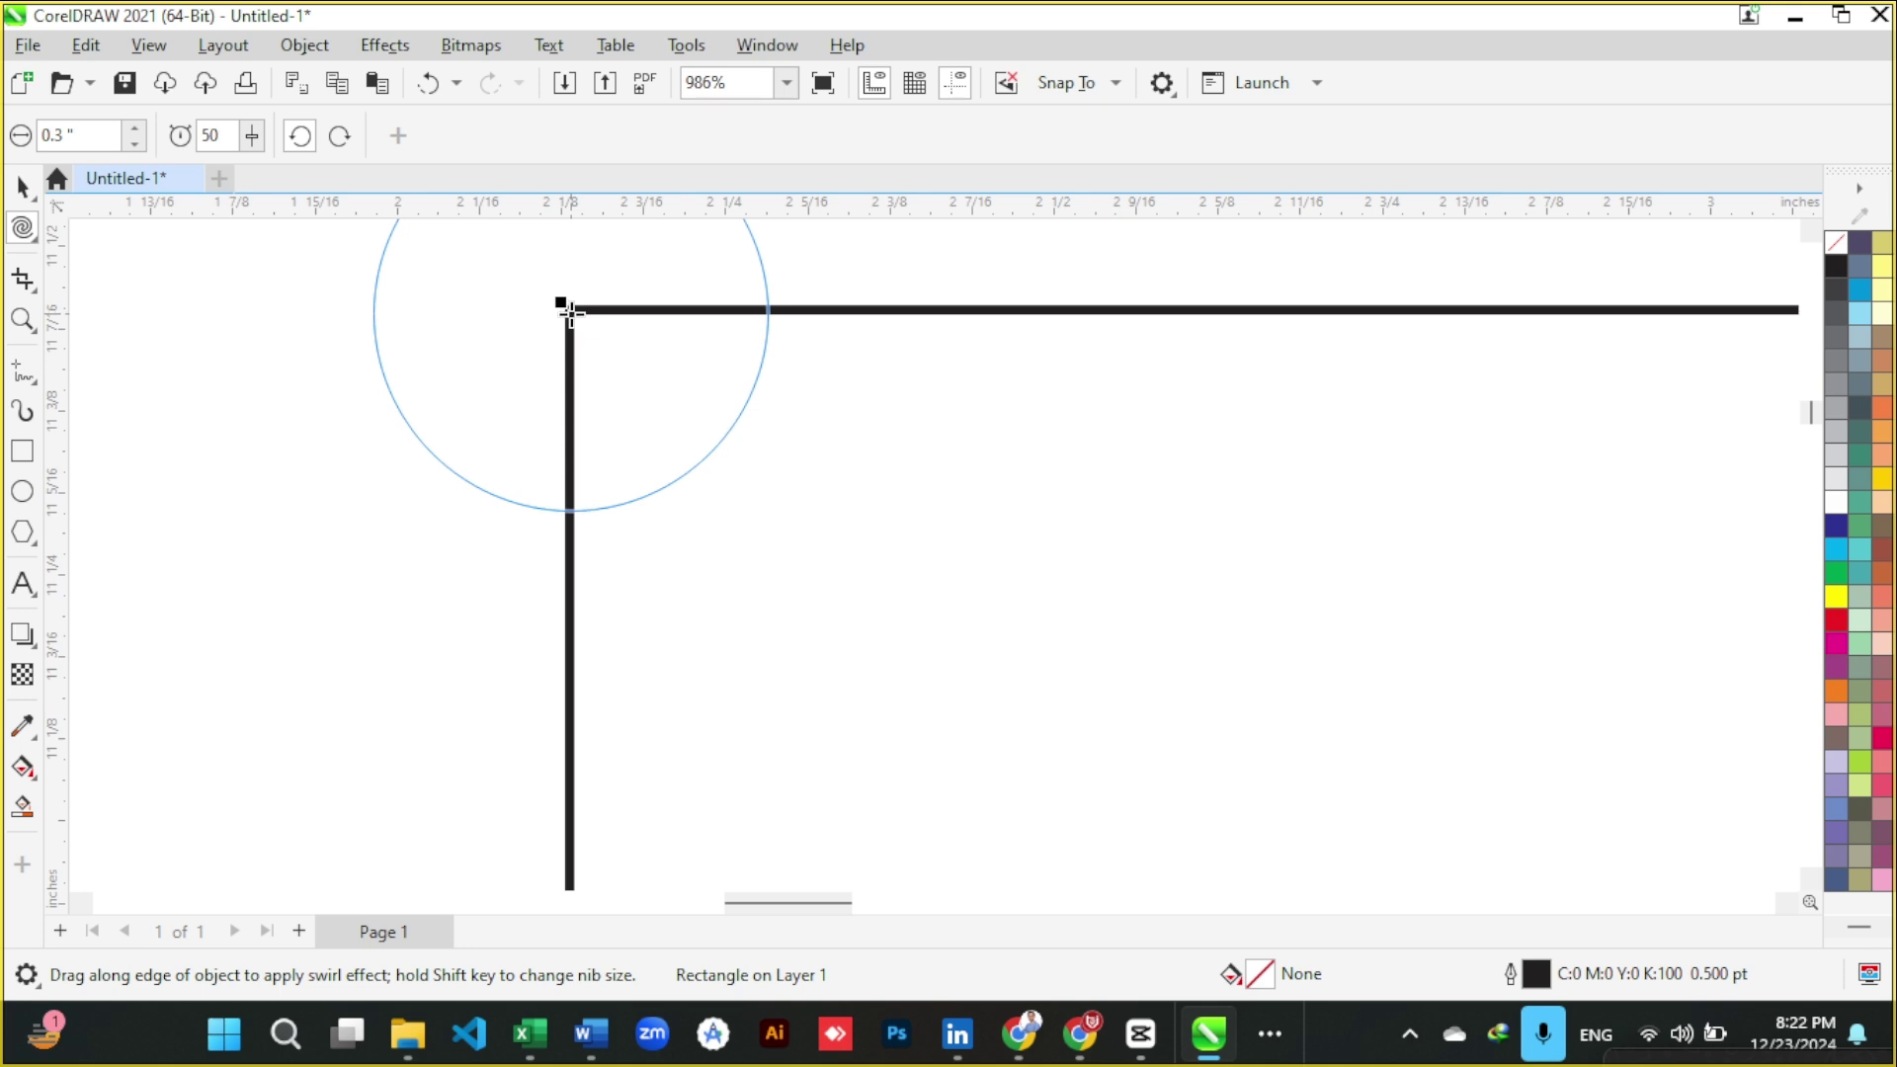
pyautogui.moveTo(571, 312); pyautogui.dragTo(602, 363)
pyautogui.scroll(-3, 621, 437)
pyautogui.scroll(-9, 620, 438)
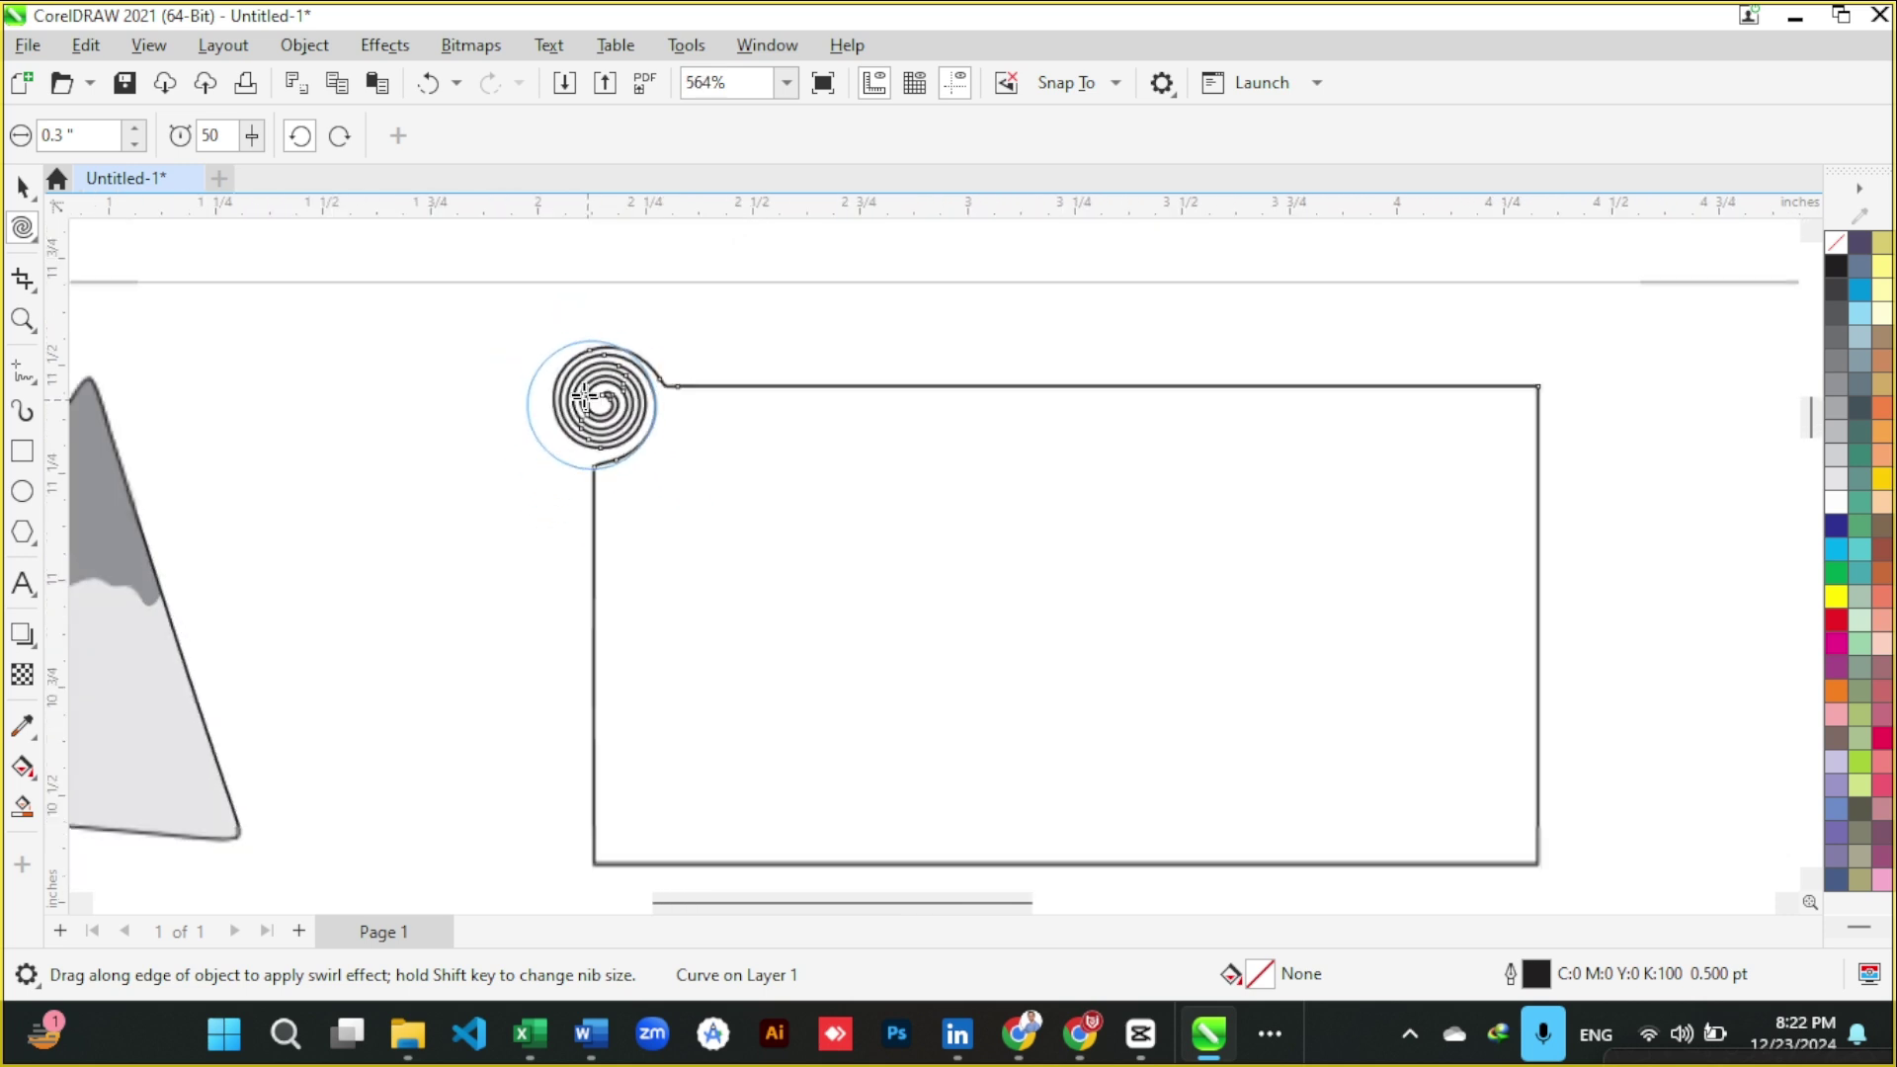
# - Twirl the rectangle's upper-right corner into a matching tight spiral
pyautogui.scroll(5, 1252, 372)
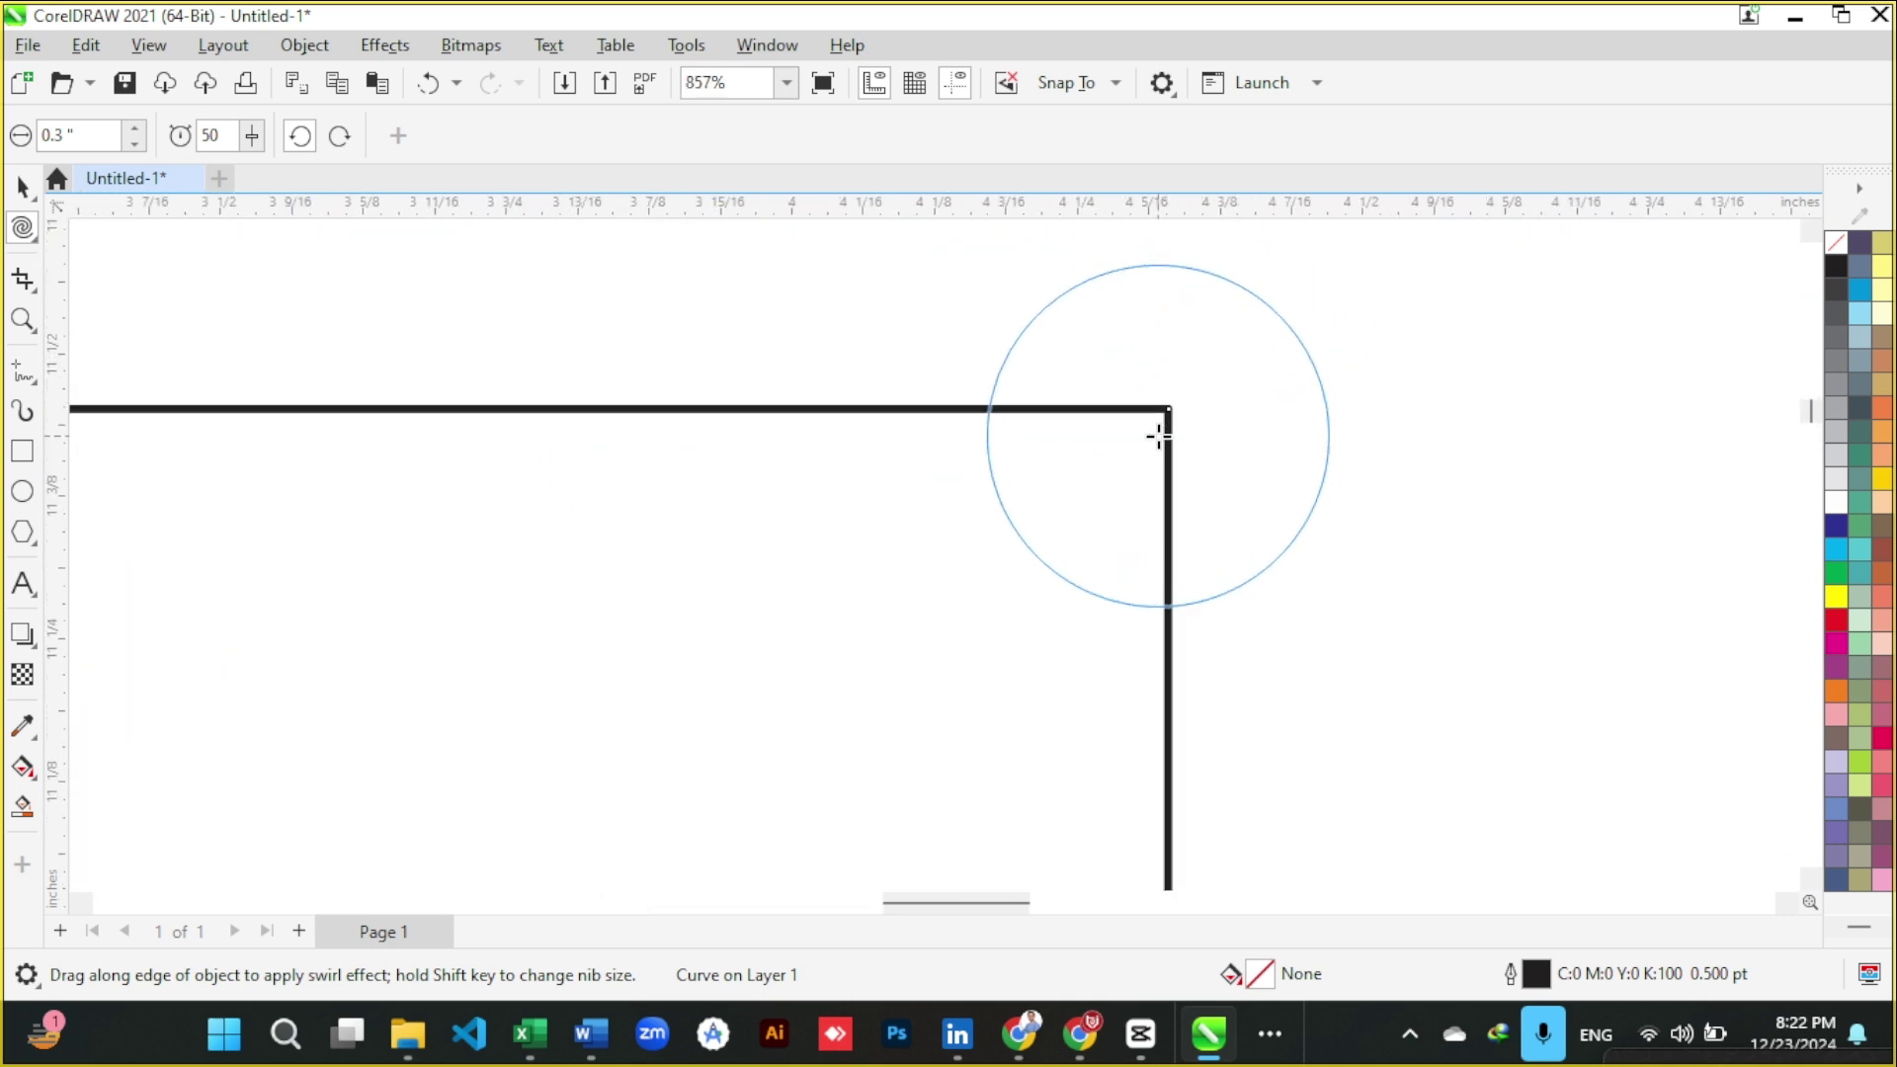
pyautogui.moveTo(1168, 411); pyautogui.dragTo(1143, 435)
pyautogui.scroll(-1, 1152, 434)
pyautogui.scroll(-4, 1153, 434)
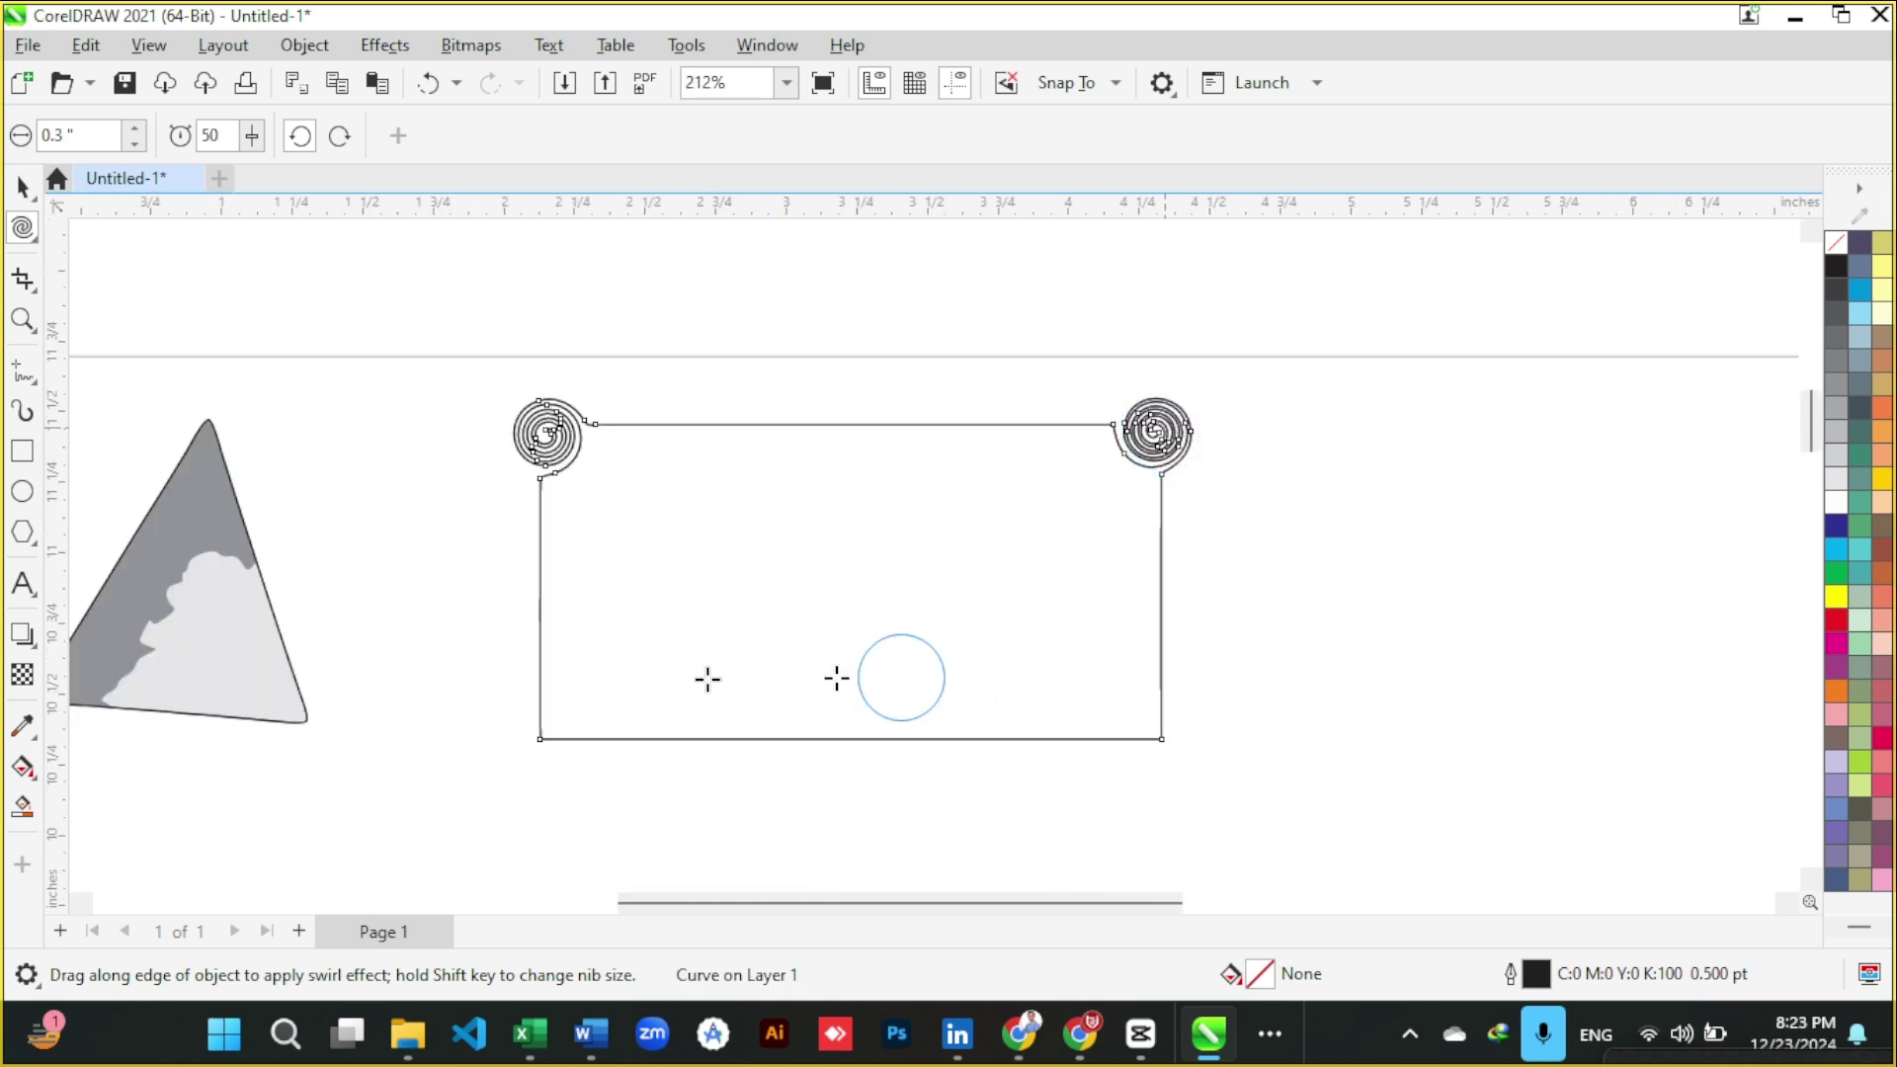
# - Twirl the lower-left corner and add three wave-like curls along the left half of the bottom edge
pyautogui.scroll(4, 534, 741)
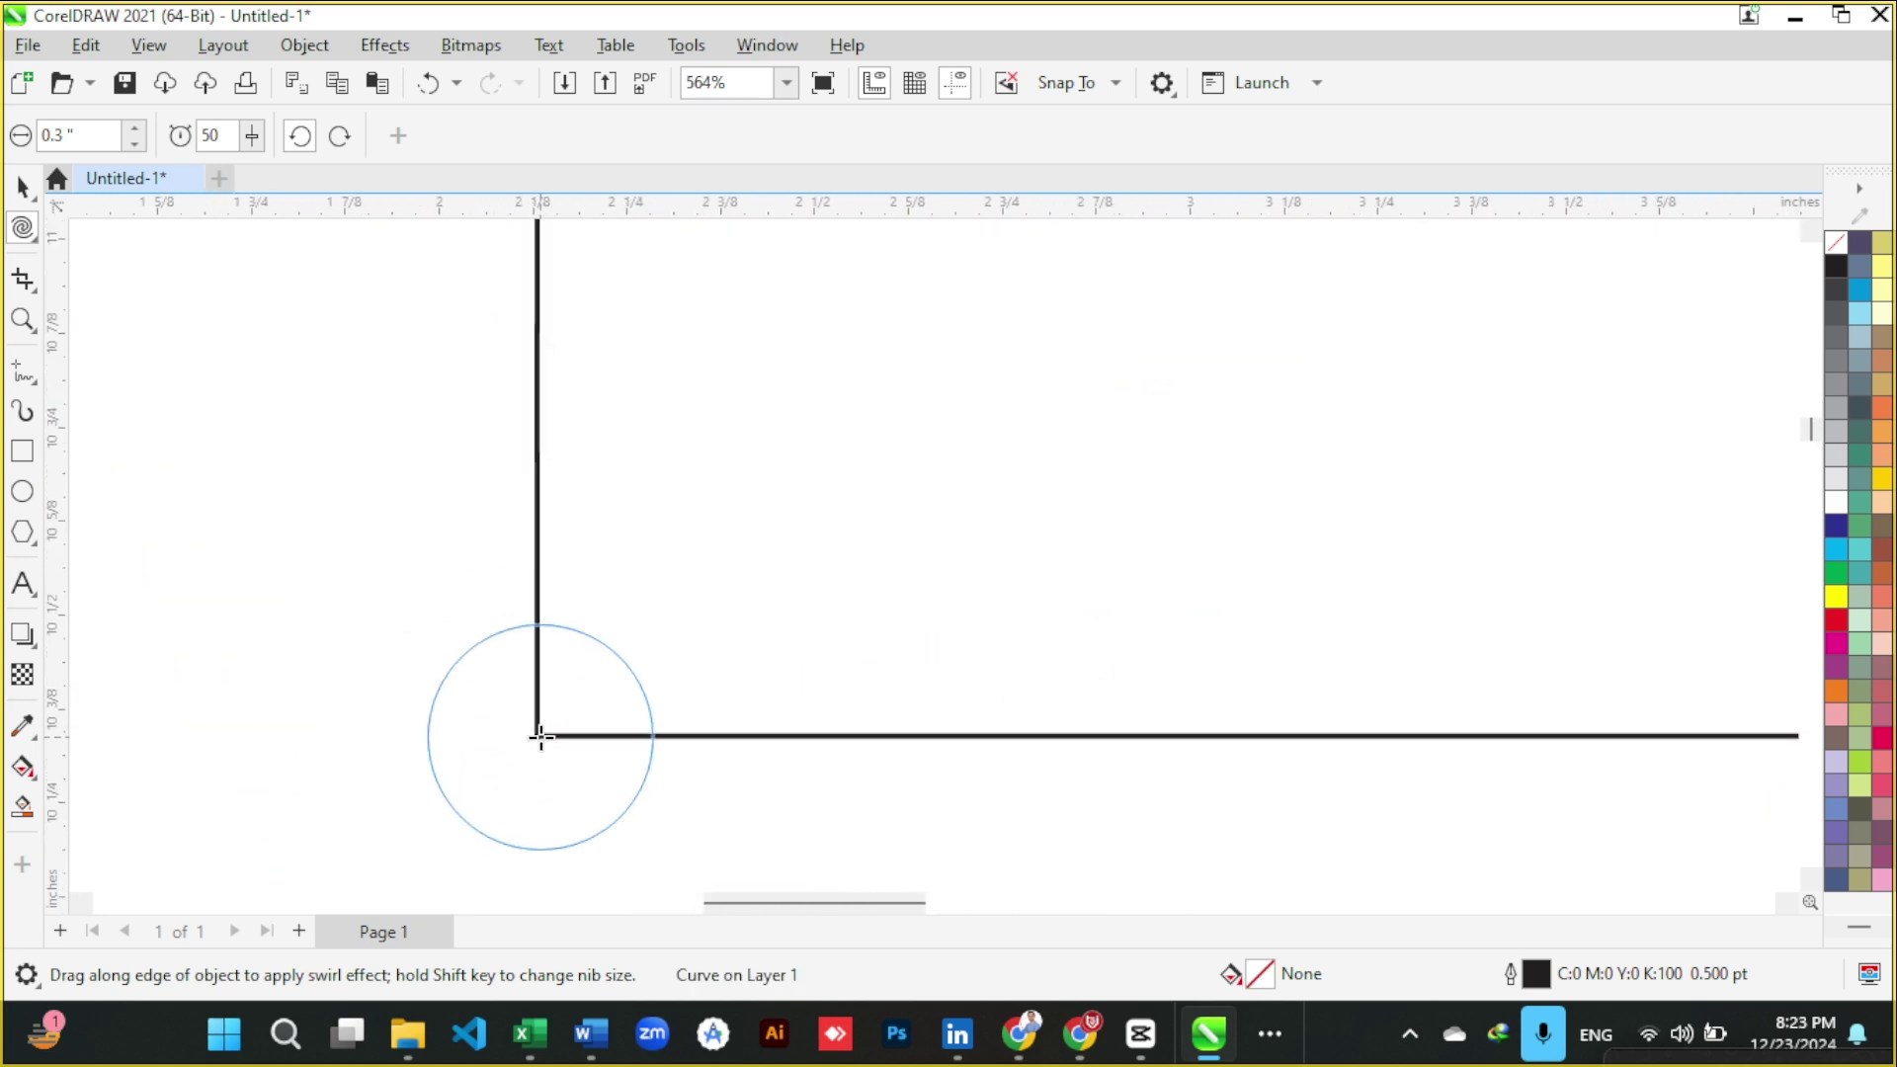
pyautogui.moveTo(537, 737); pyautogui.dragTo(647, 743)
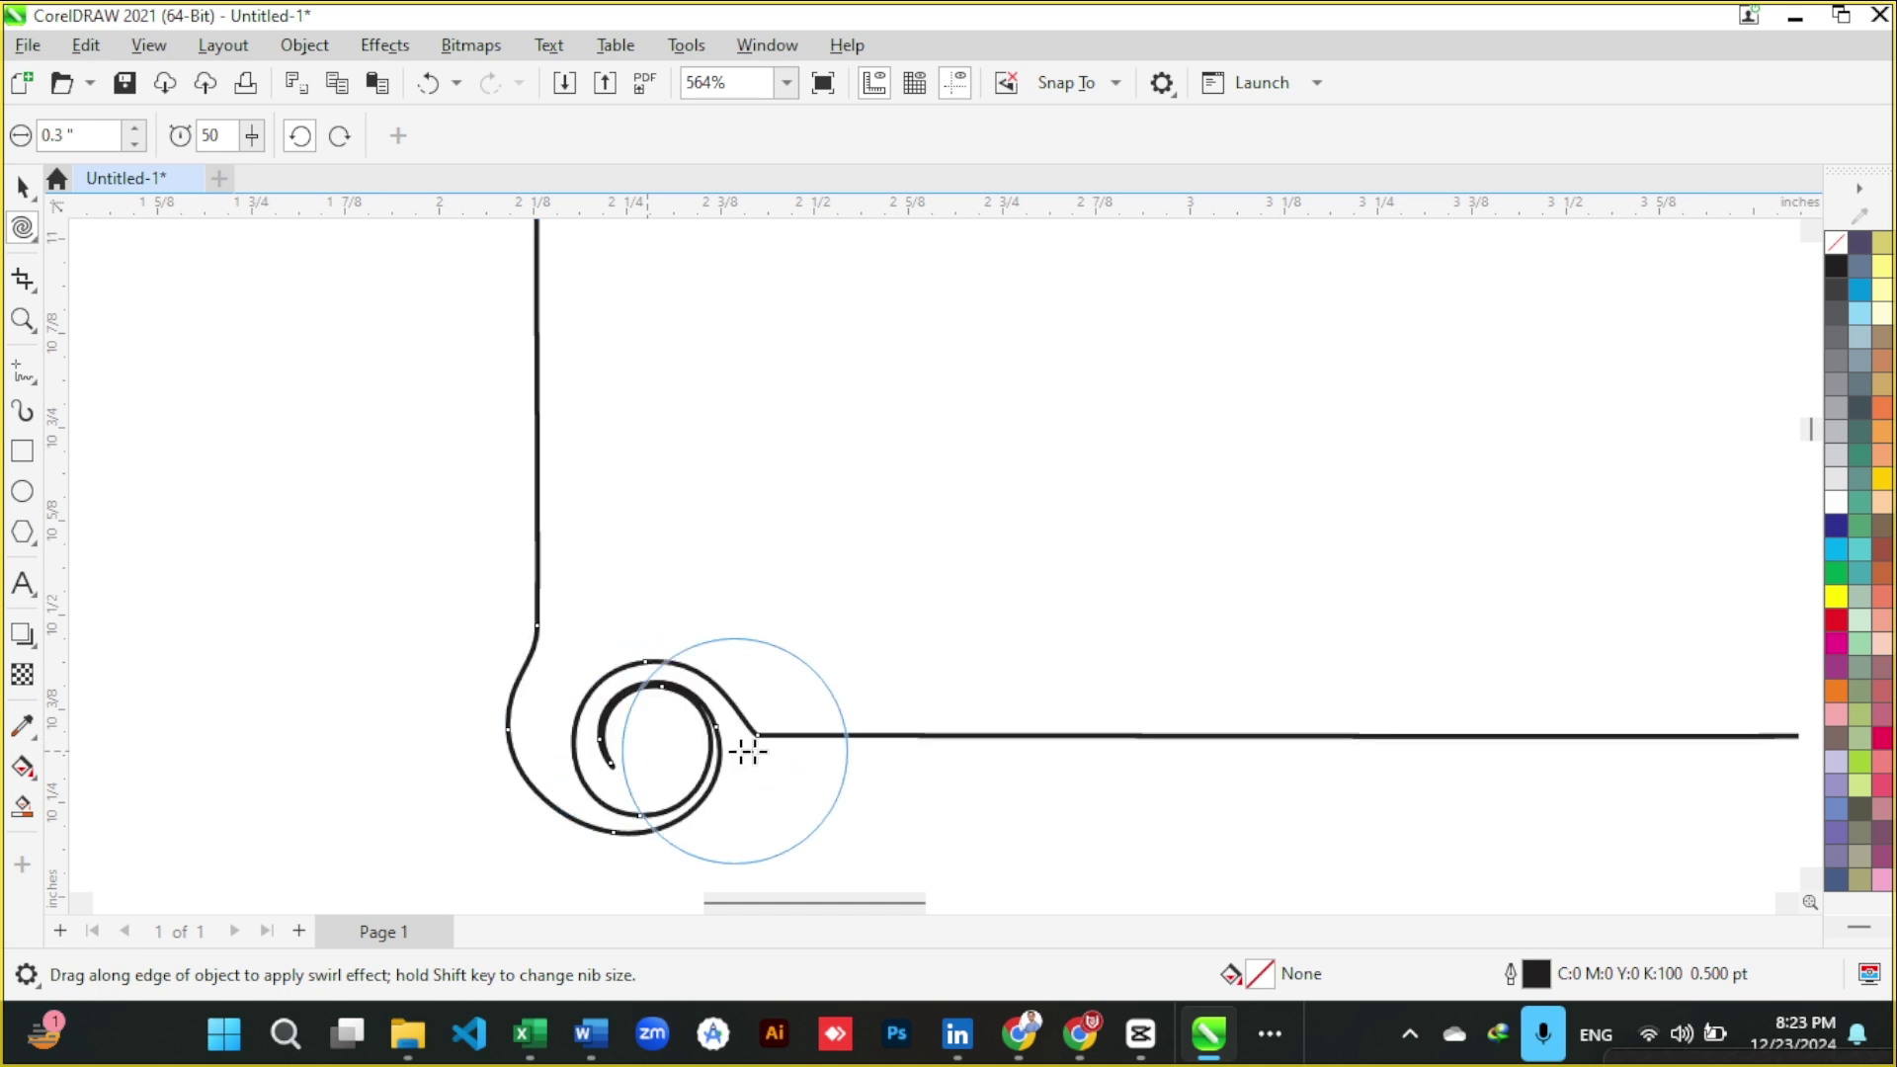
pyautogui.moveTo(827, 735); pyautogui.dragTo(889, 736)
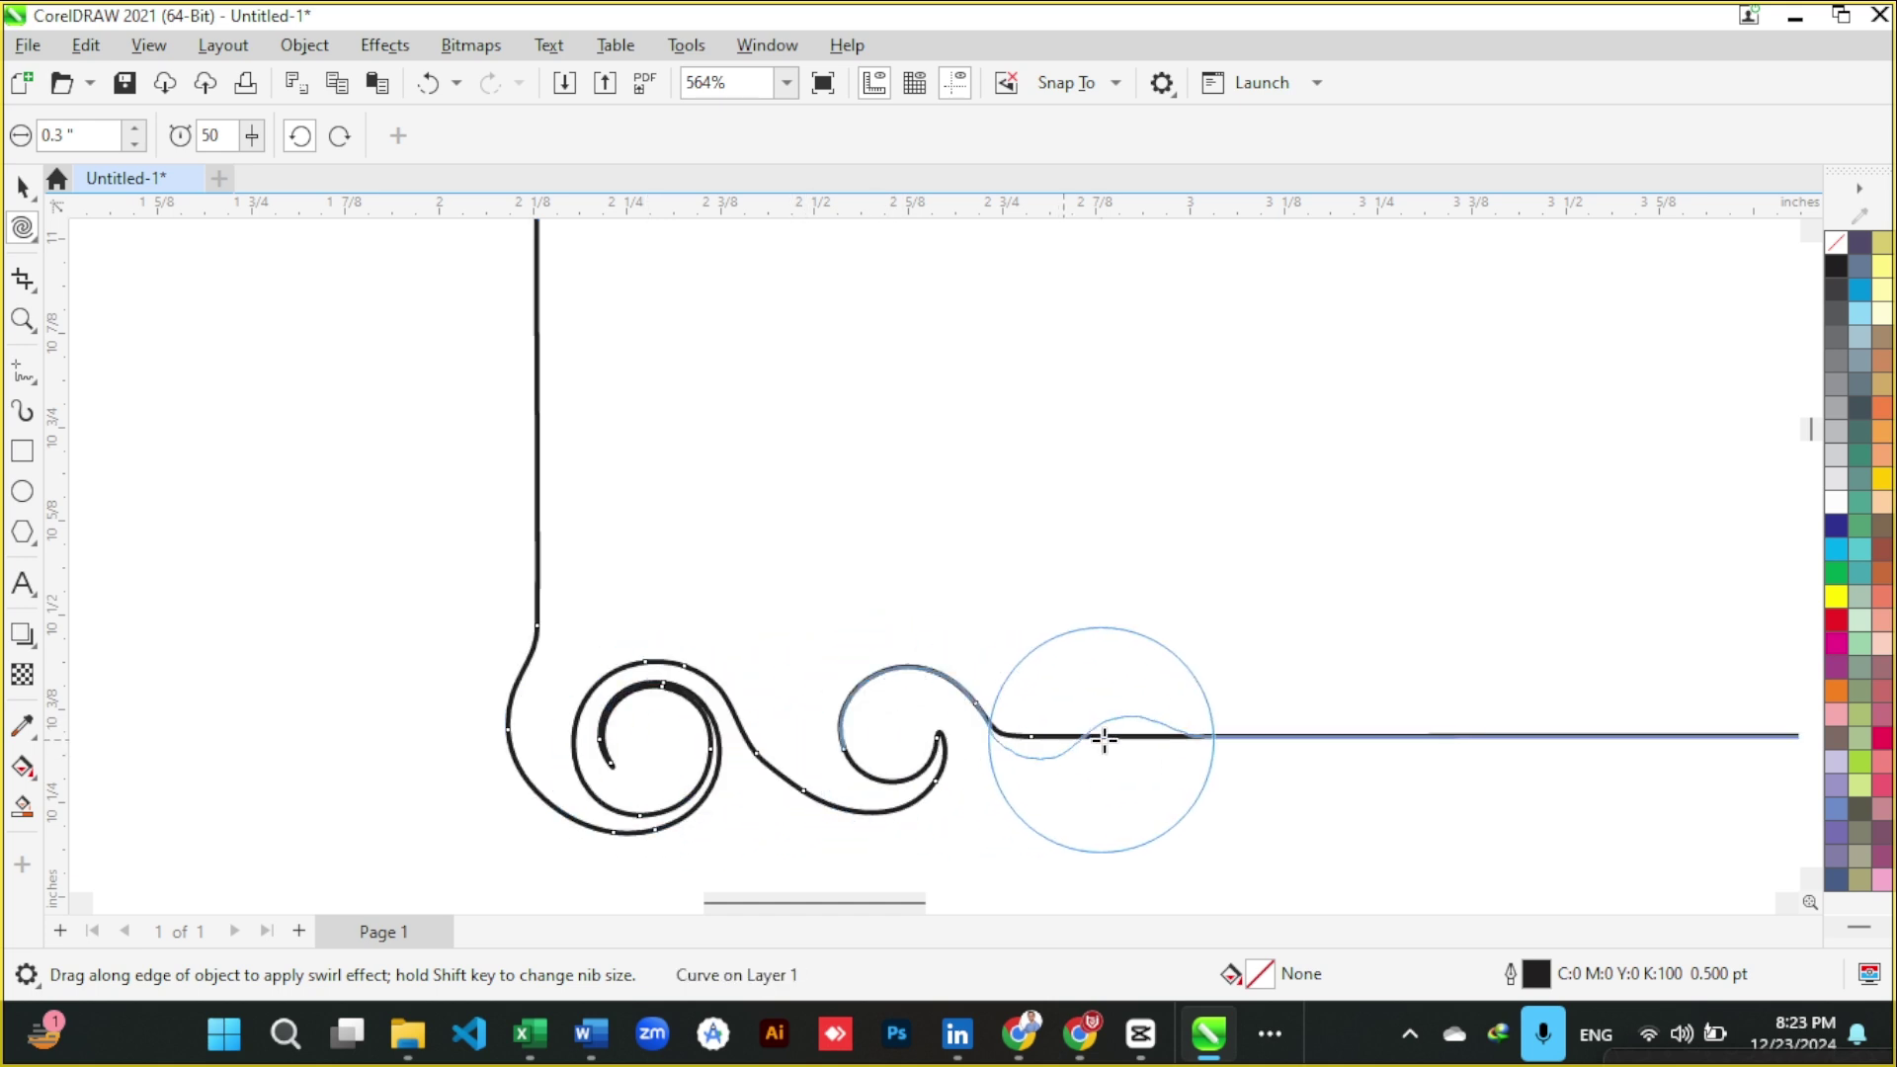
pyautogui.moveTo(1106, 737); pyautogui.dragTo(1151, 739)
pyautogui.moveTo(1348, 733); pyautogui.dragTo(1379, 713)
pyautogui.scroll(-1, 1113, 646)
pyautogui.scroll(-2, 1113, 646)
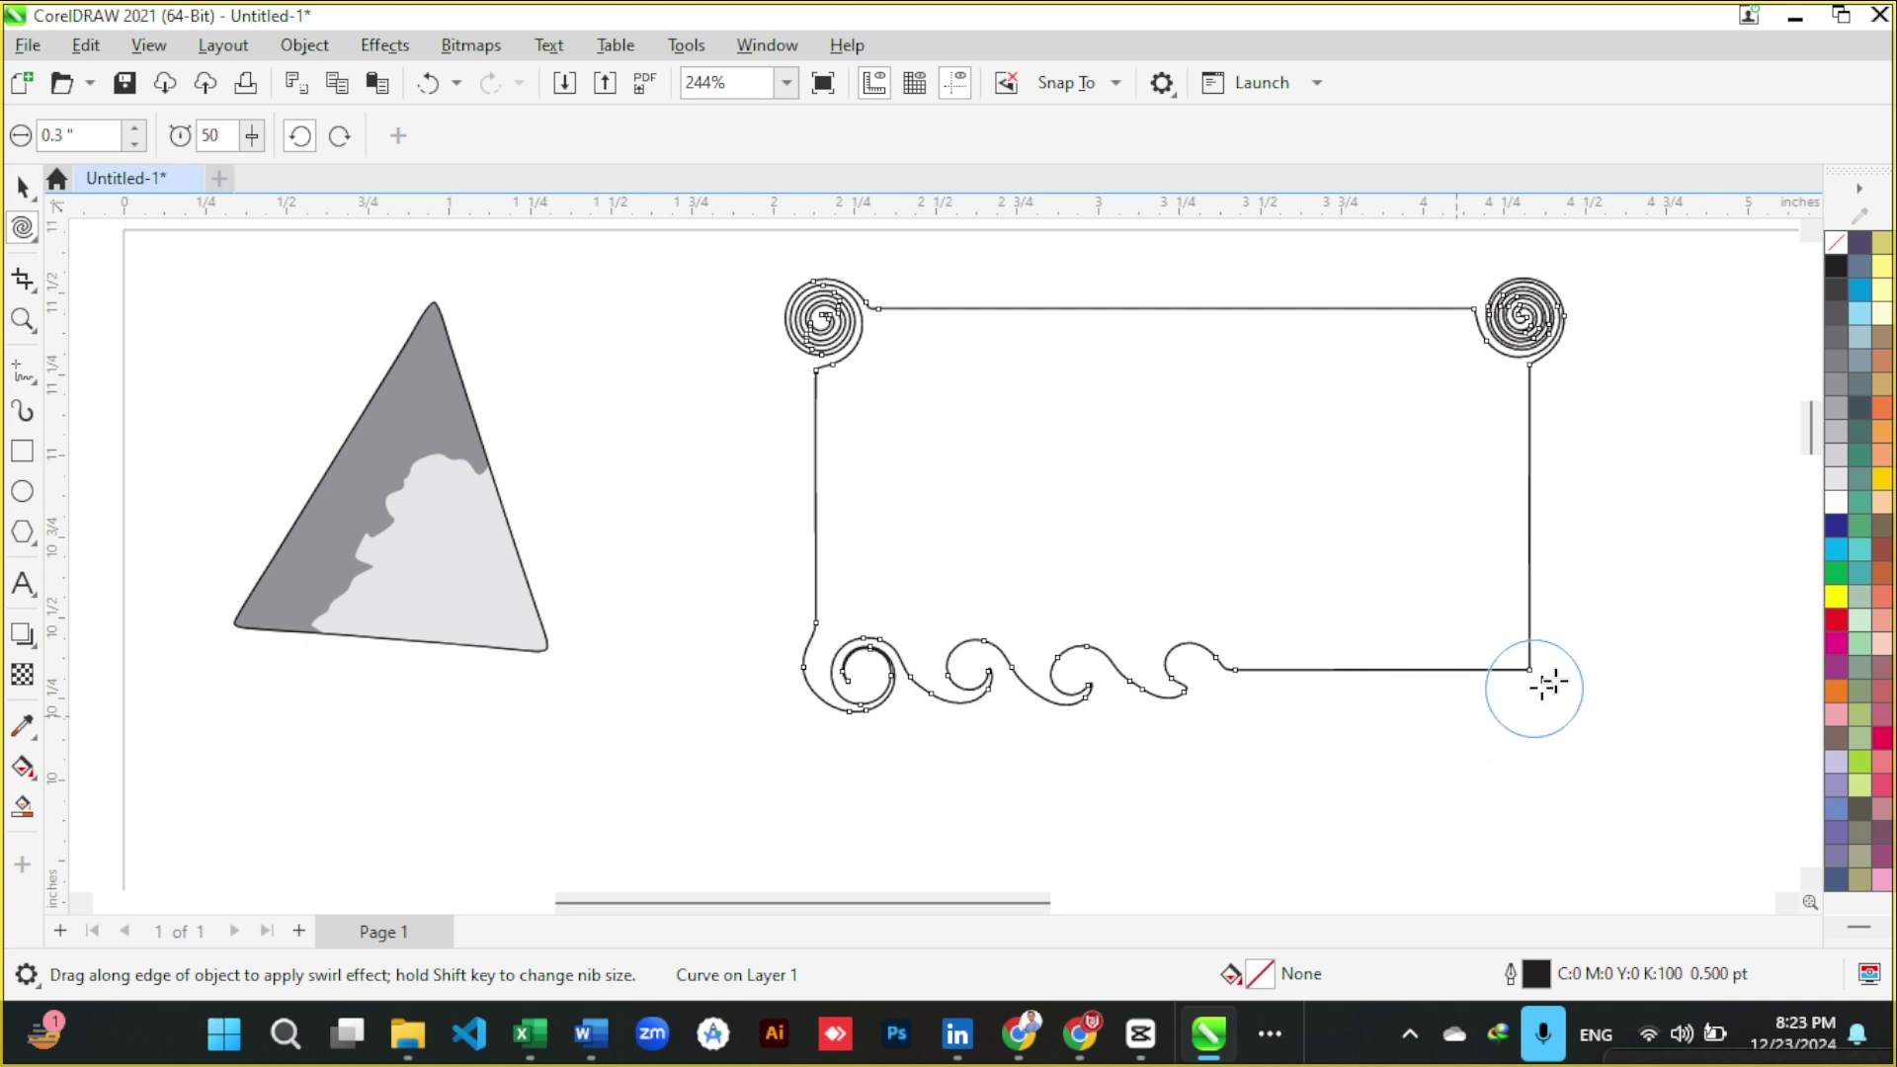
# - Twirl the remaining right part of the bottom edge and the lower-right corner with freehand strokes
pyautogui.scroll(2, 1548, 683)
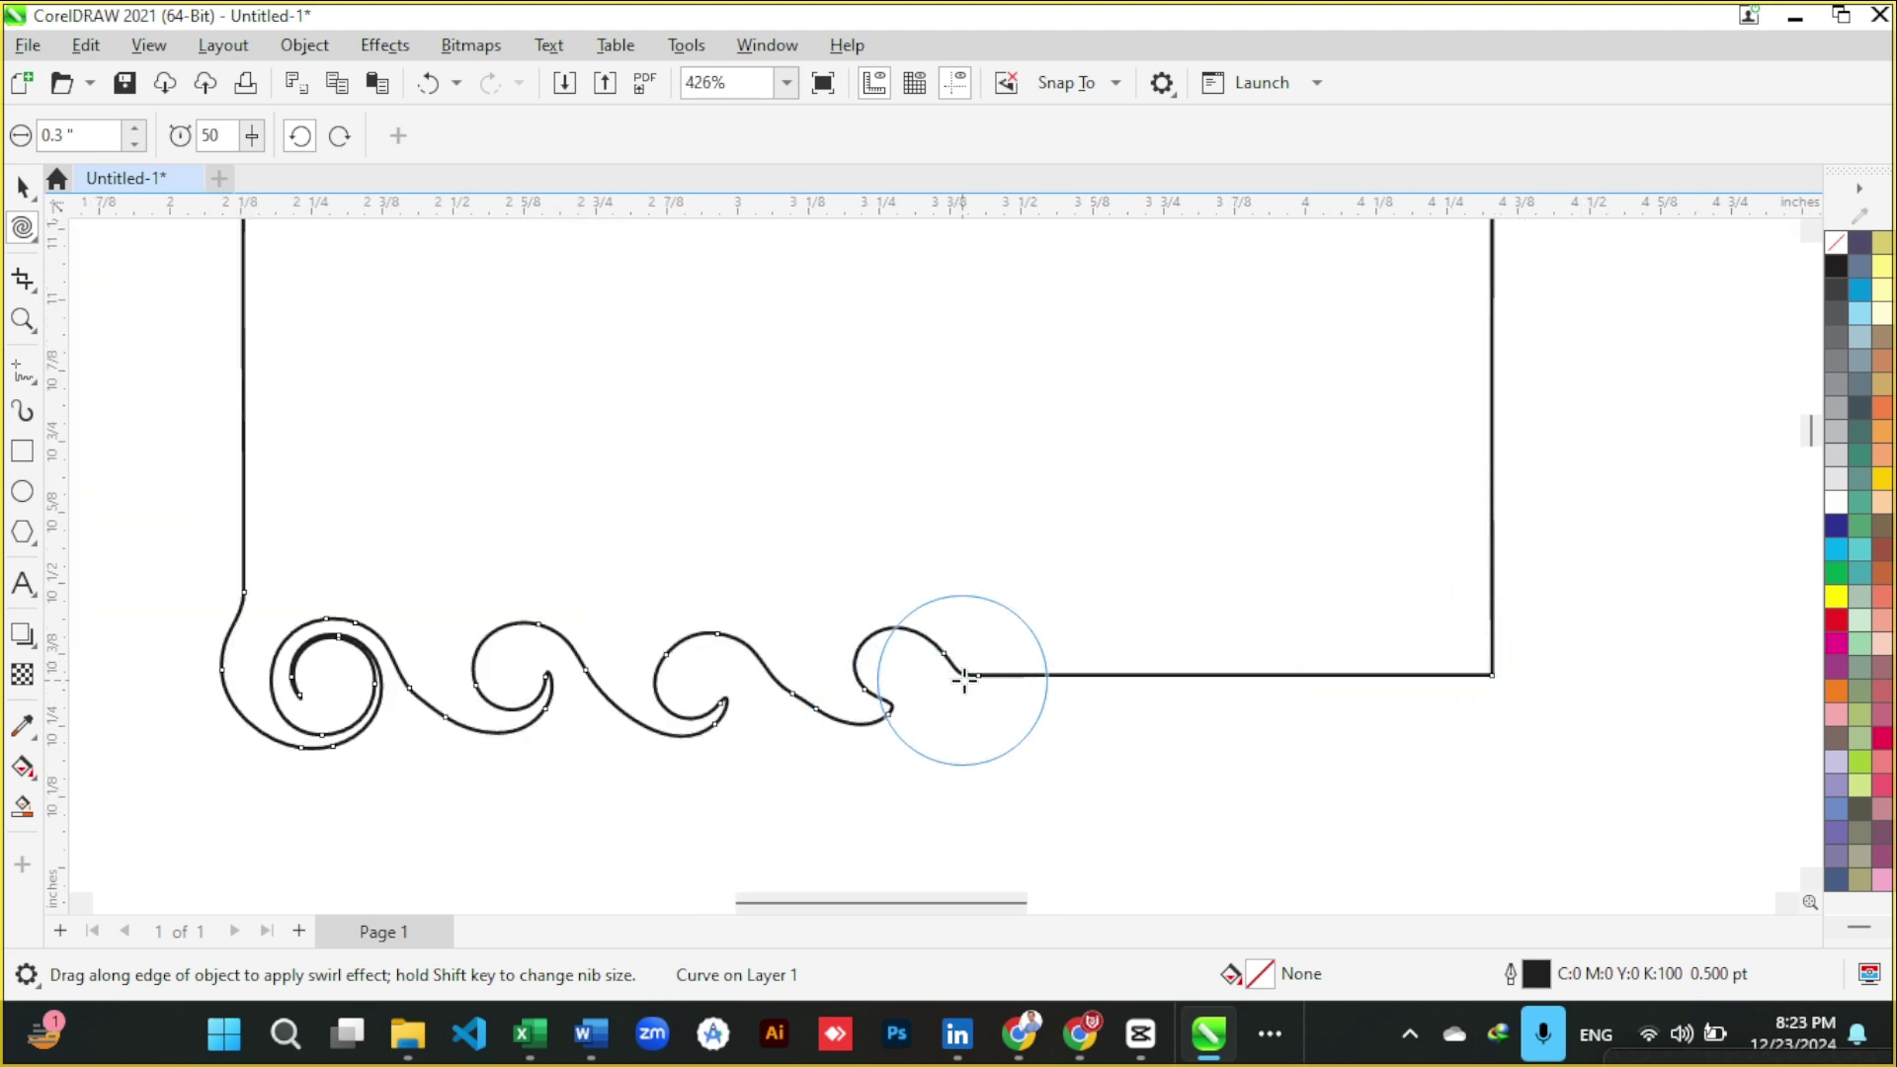
pyautogui.moveTo(964, 679)
pyautogui.mouseDown()
pyautogui.moveTo(1126, 666)
pyautogui.moveTo(997, 620)
pyautogui.moveTo(955, 646)
pyautogui.moveTo(1038, 698)
pyautogui.moveTo(1141, 670)
pyautogui.moveTo(1140, 571)
pyautogui.moveTo(1190, 583)
pyautogui.mouseUp()
pyautogui.moveTo(1388, 682)
pyautogui.mouseDown()
pyautogui.moveTo(1484, 671)
pyautogui.moveTo(1505, 600)
pyautogui.moveTo(1496, 551)
pyautogui.moveTo(1438, 498)
pyautogui.moveTo(1381, 494)
pyautogui.moveTo(1364, 533)
pyautogui.moveTo(1445, 587)
pyautogui.moveTo(1497, 606)
pyautogui.mouseUp()
pyautogui.scroll(-2, 1497, 606)
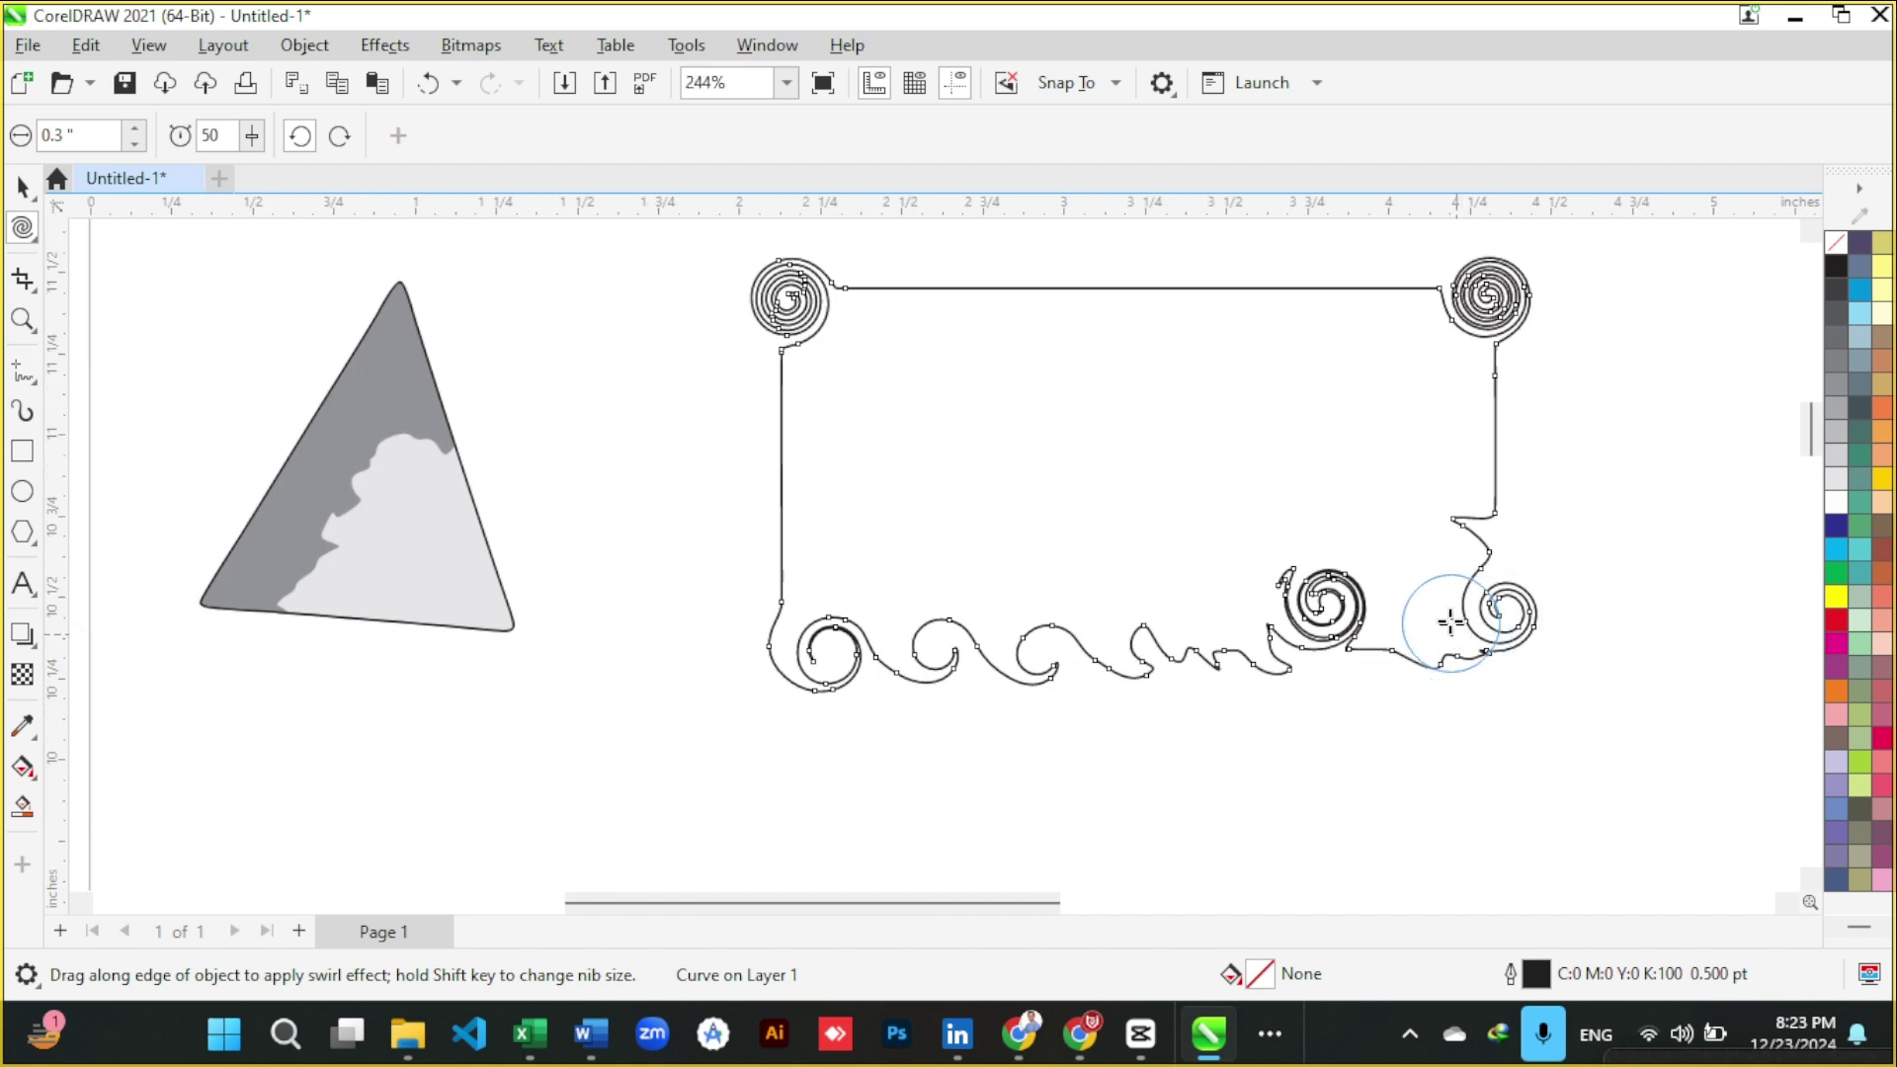
# - Fill the twirled shape with yellow (C:0 M:20 Y:100 K:0) and remove its outline
pyautogui.press('space')
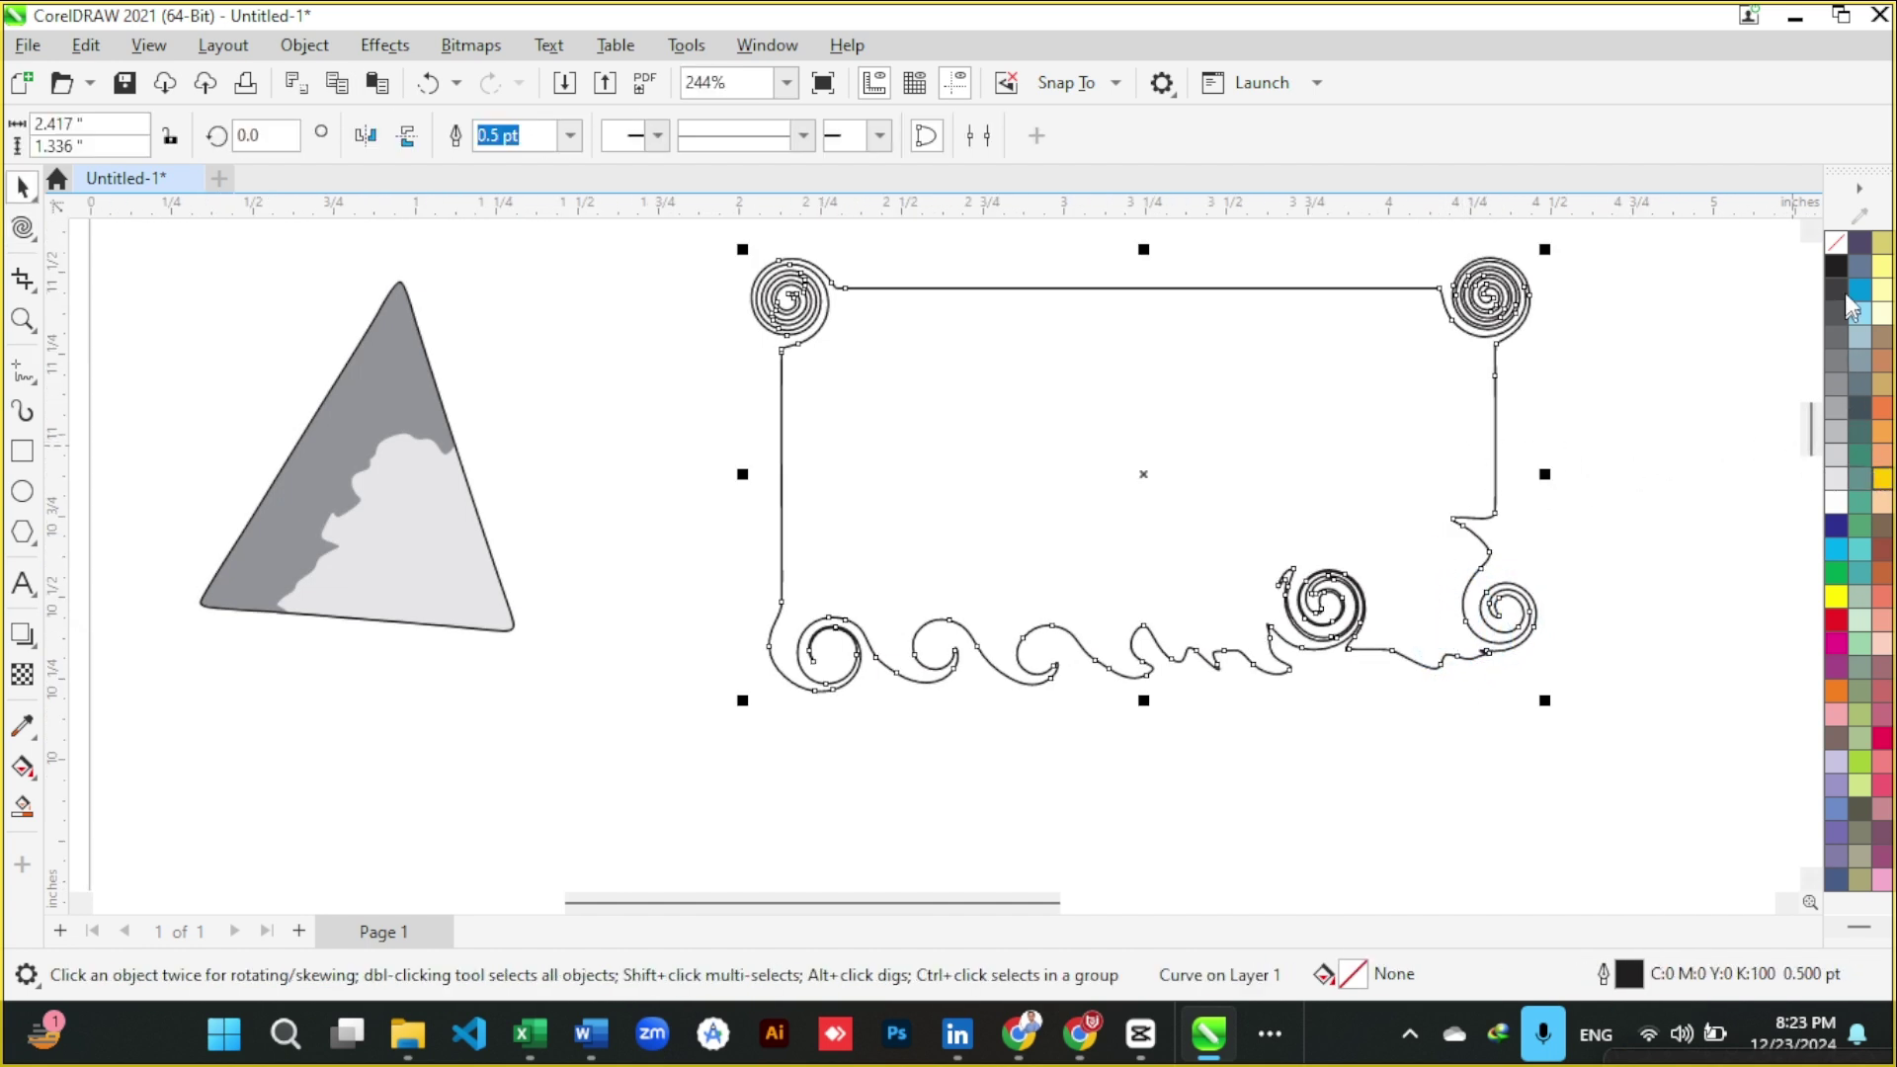
pyautogui.click(1742, 263)
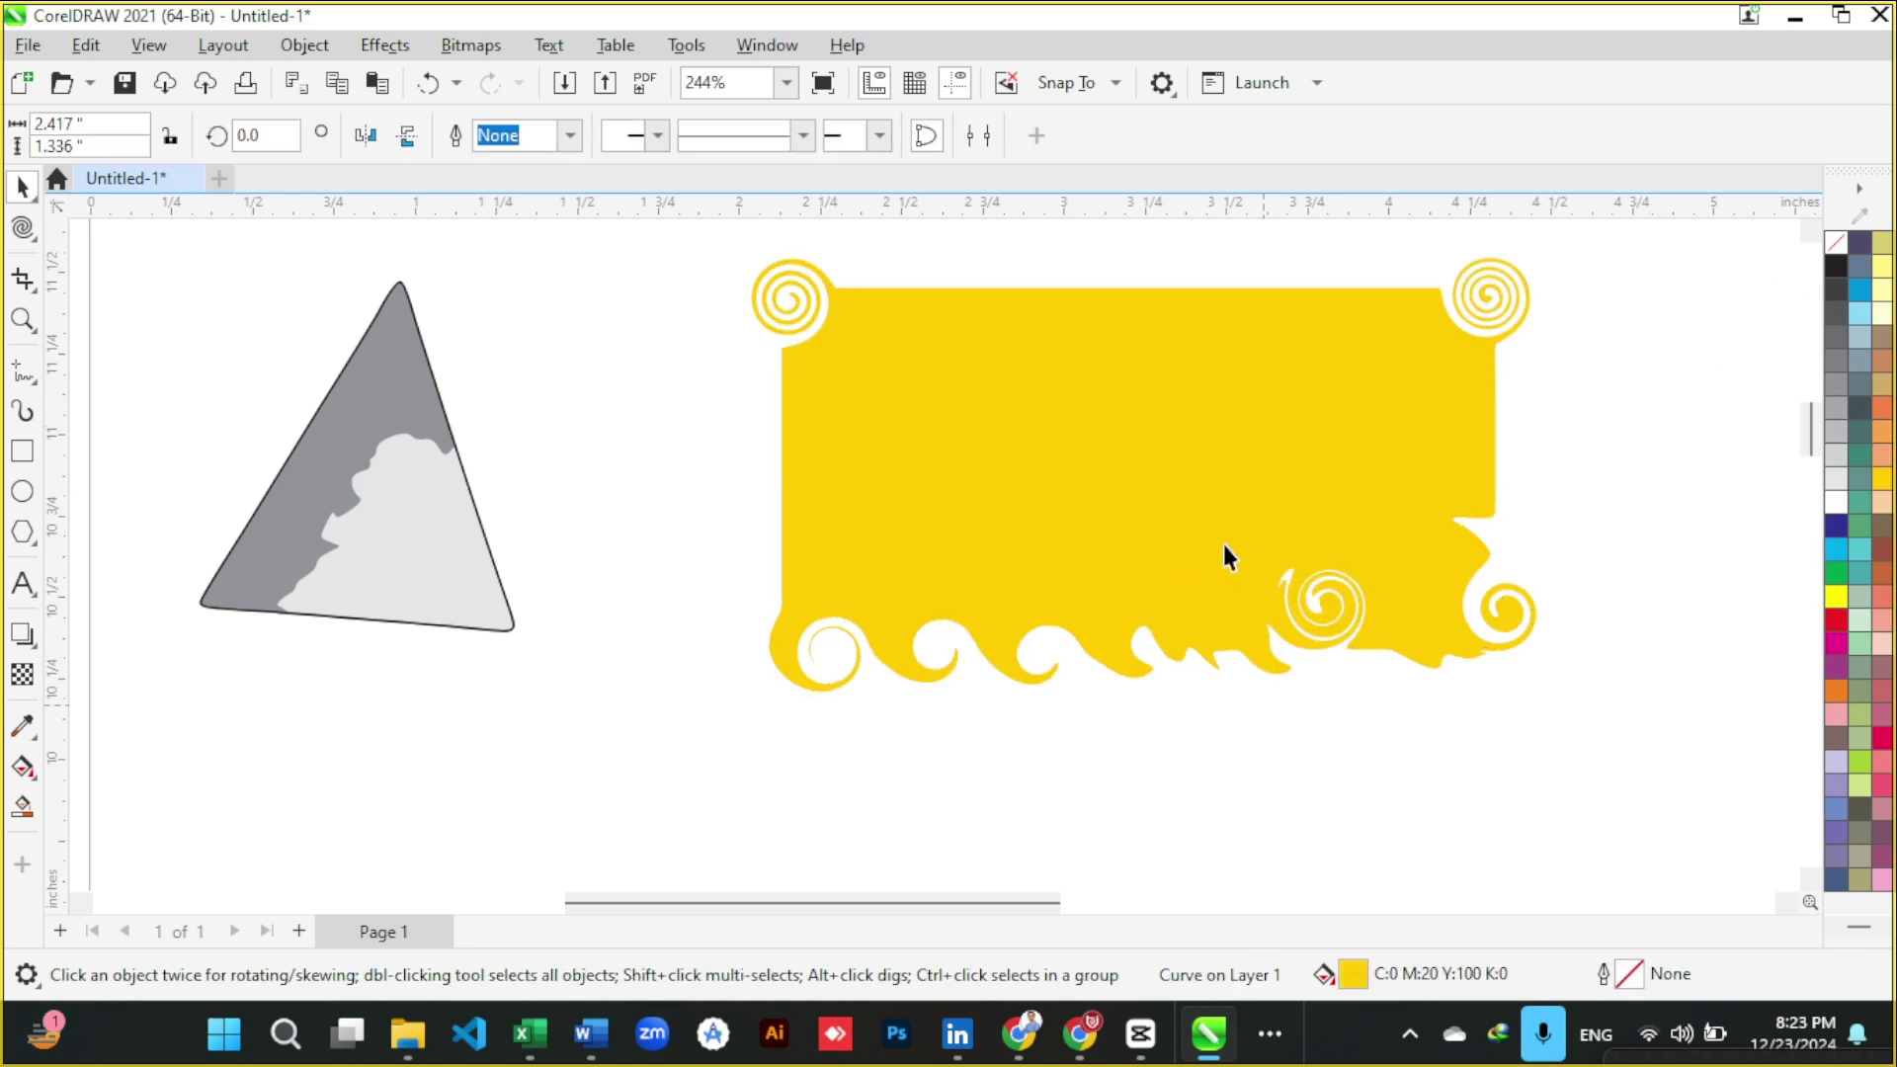
pyautogui.press('Escape')
pyautogui.click(1243, 418)
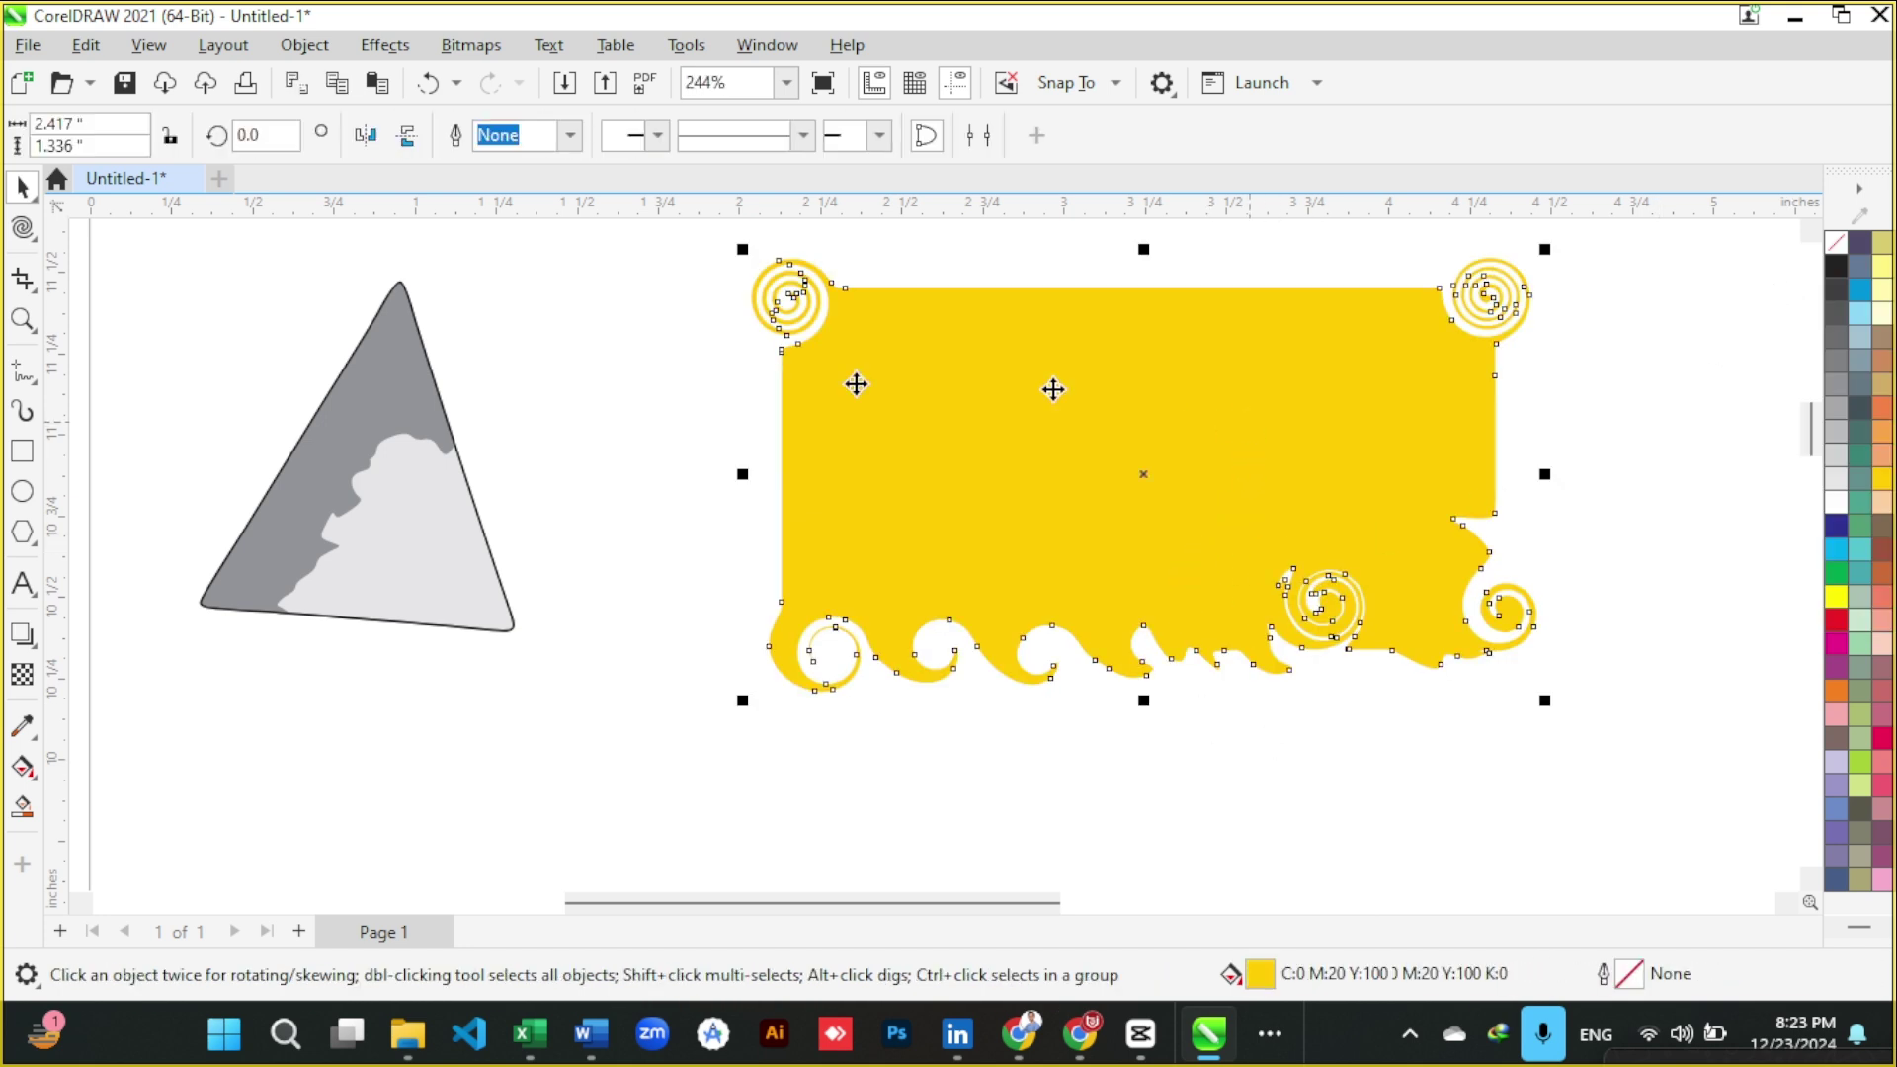
# - Examine the yellow shape's spiral corners and curled bottom edge at close and full view, with nothing selected
pyautogui.click(32, 236)
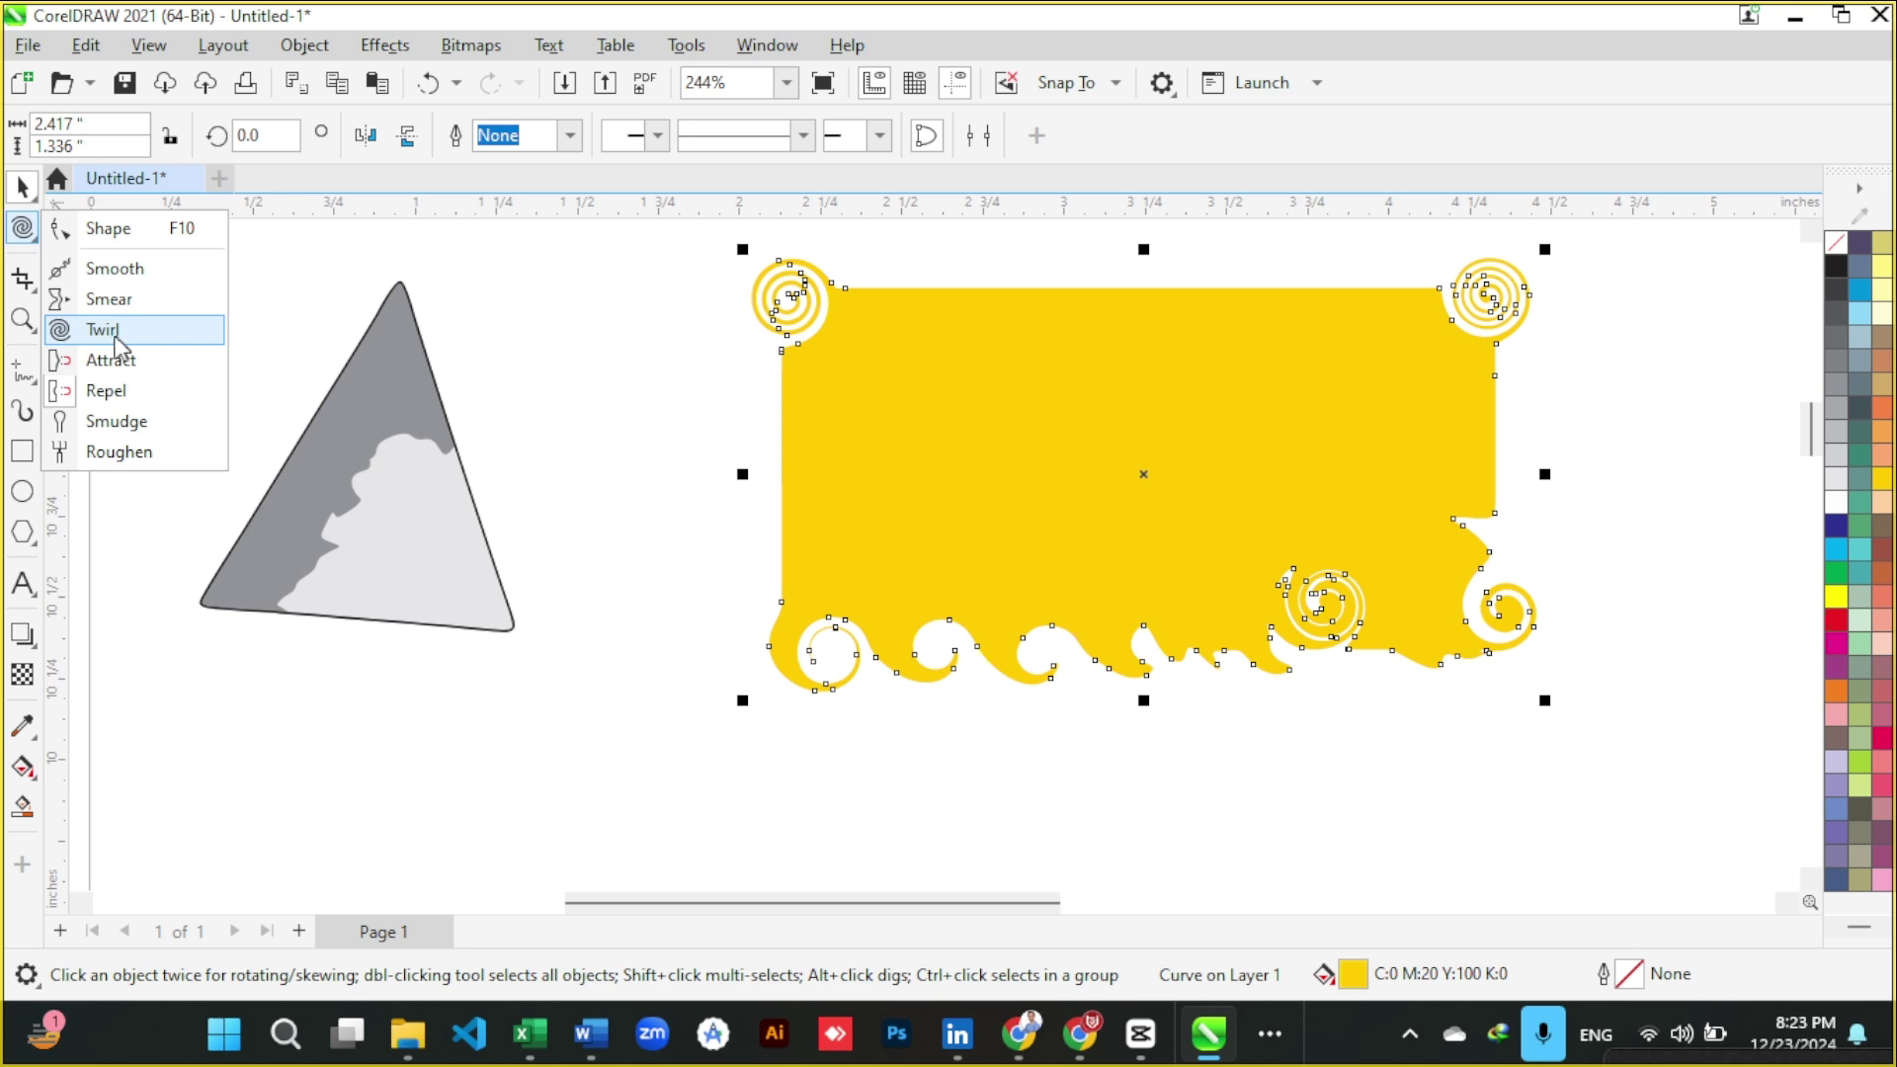
pyautogui.click(579, 572)
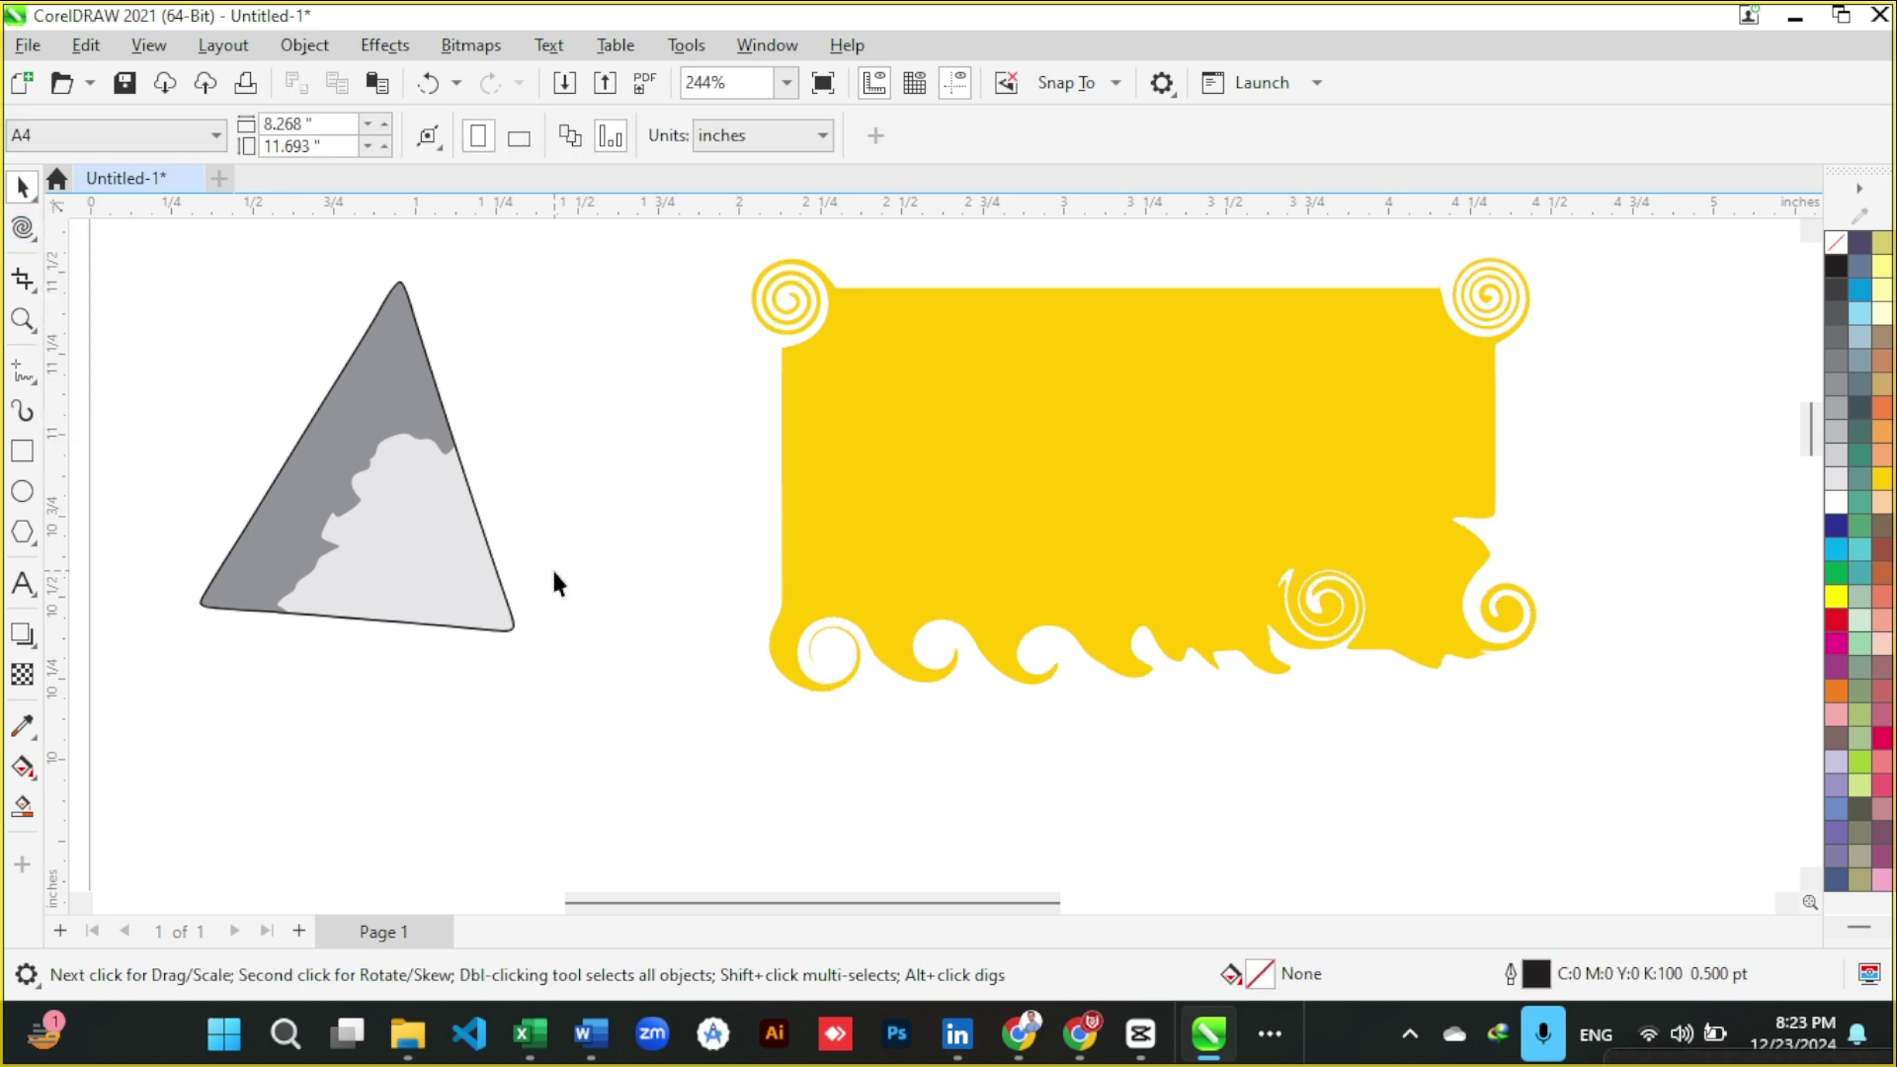
pyautogui.scroll(-3, 554, 573)
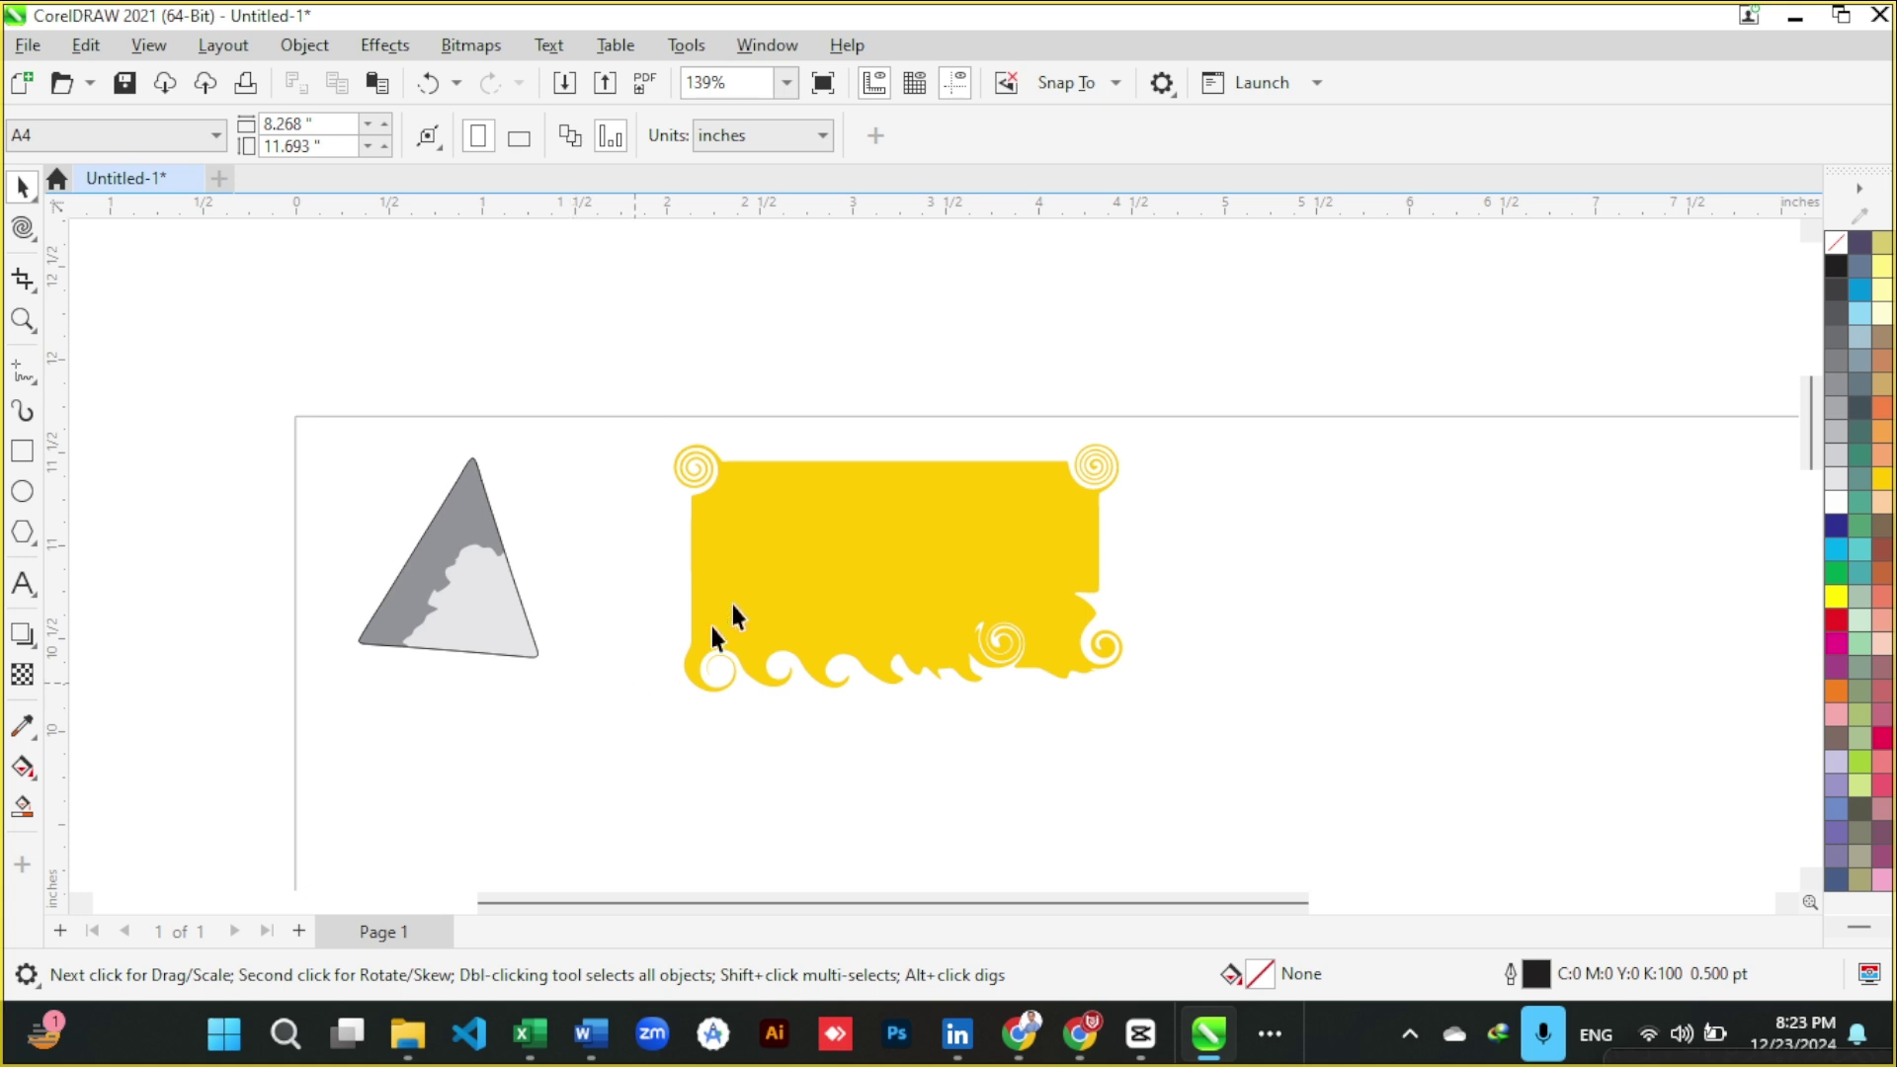
pyautogui.scroll(4, 992, 623)
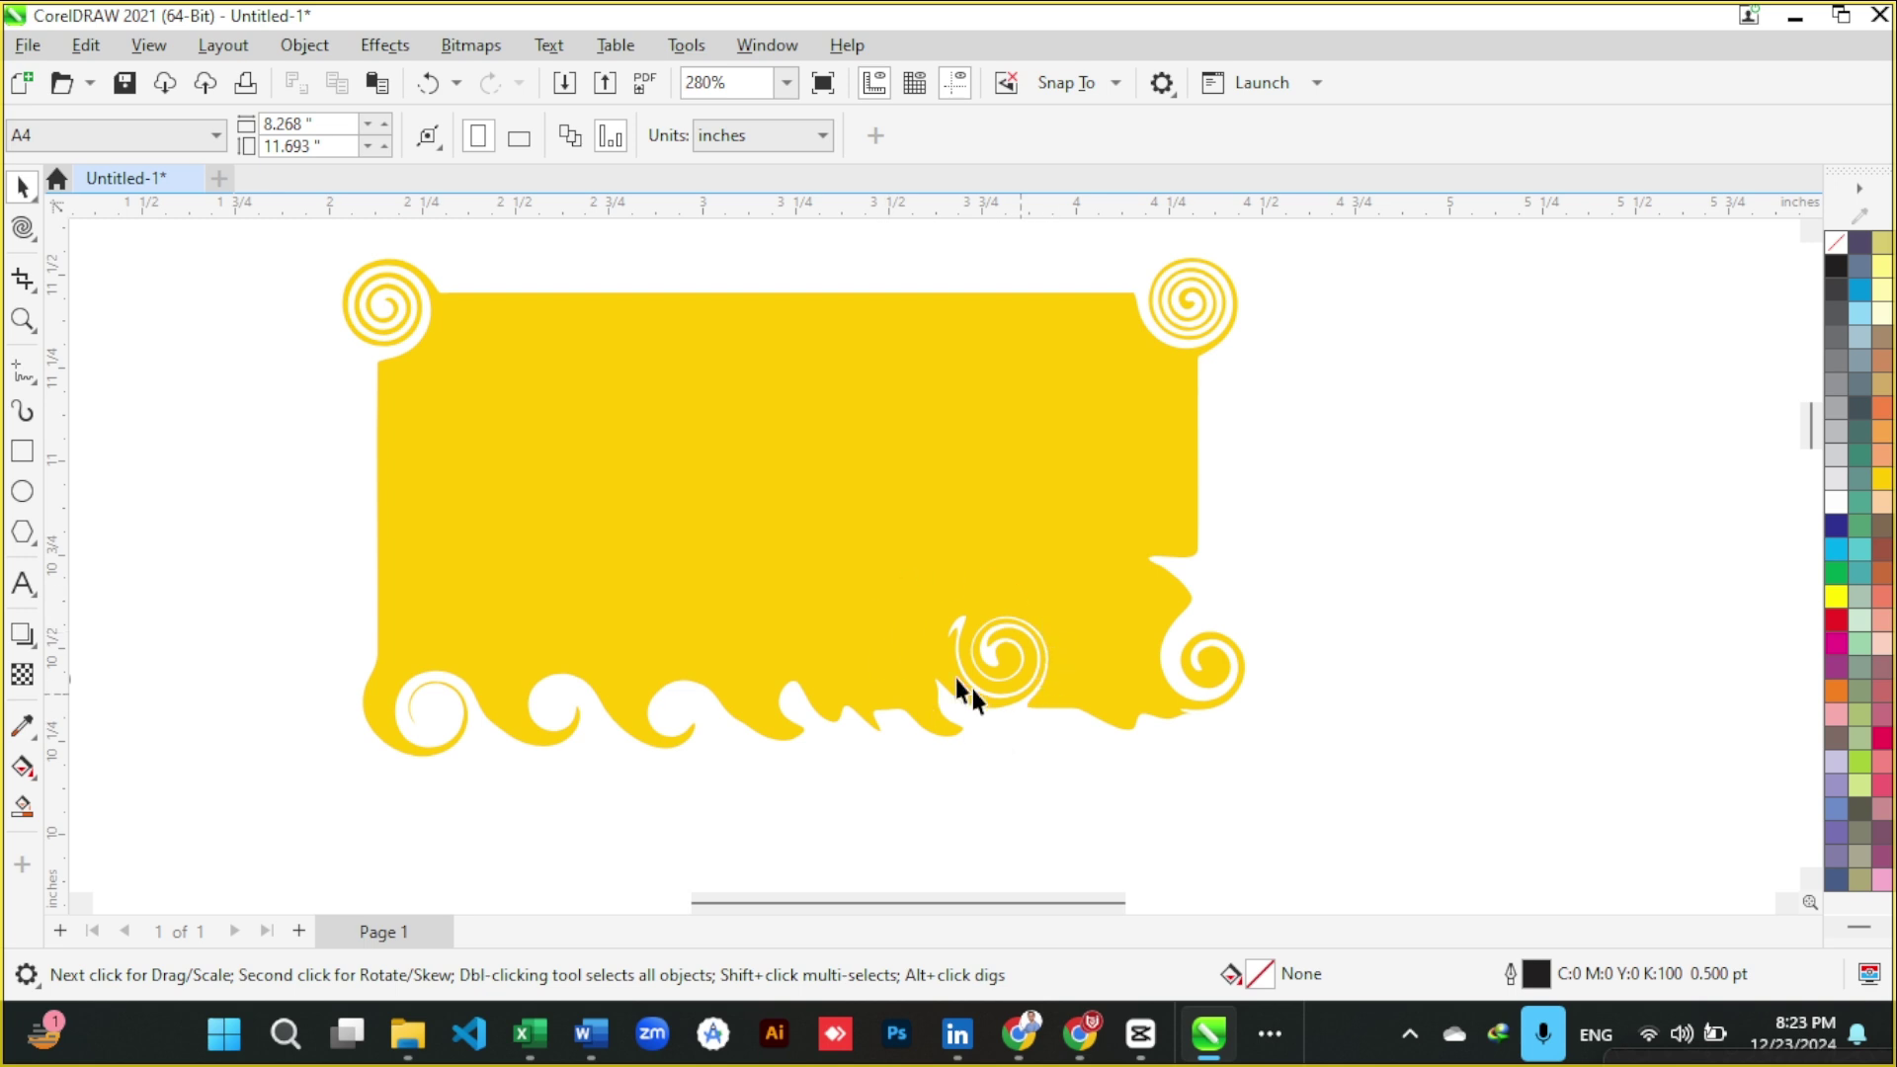
pyautogui.scroll(3, 882, 651)
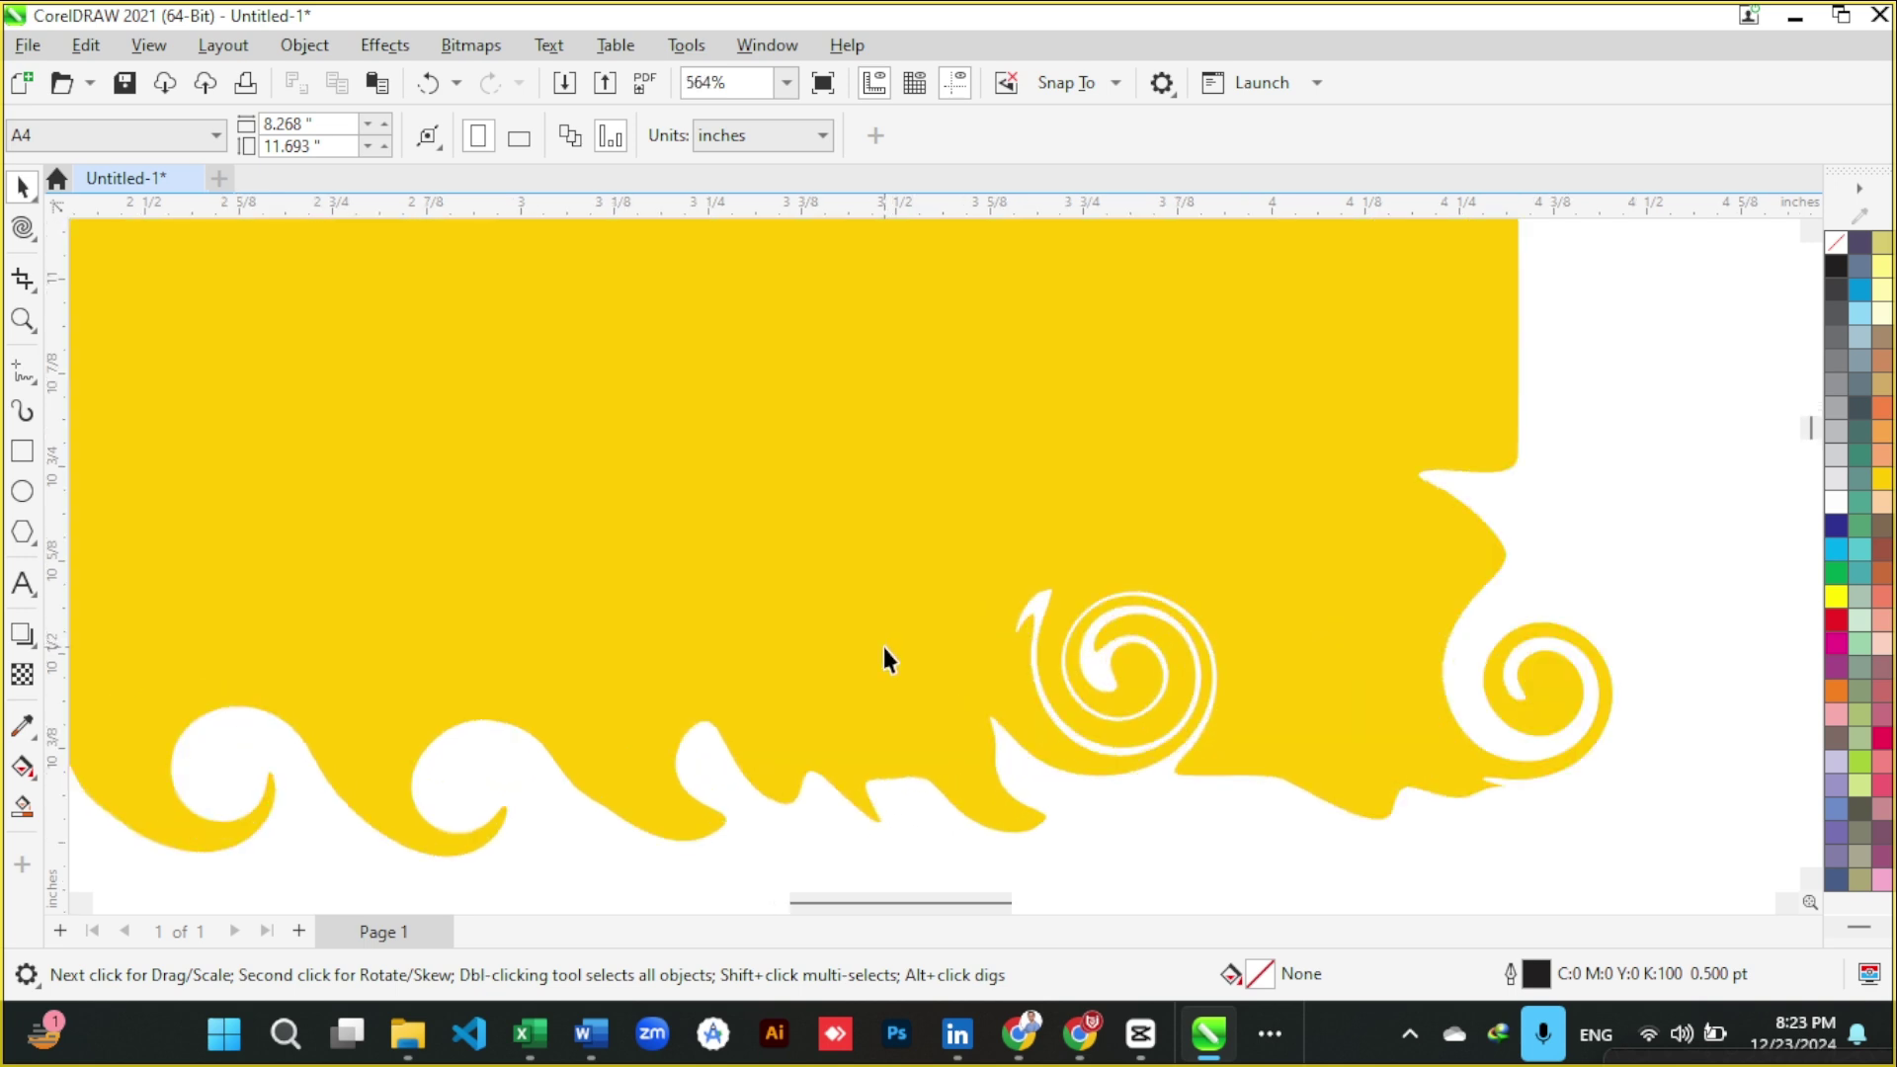
pyautogui.scroll(-4, 883, 649)
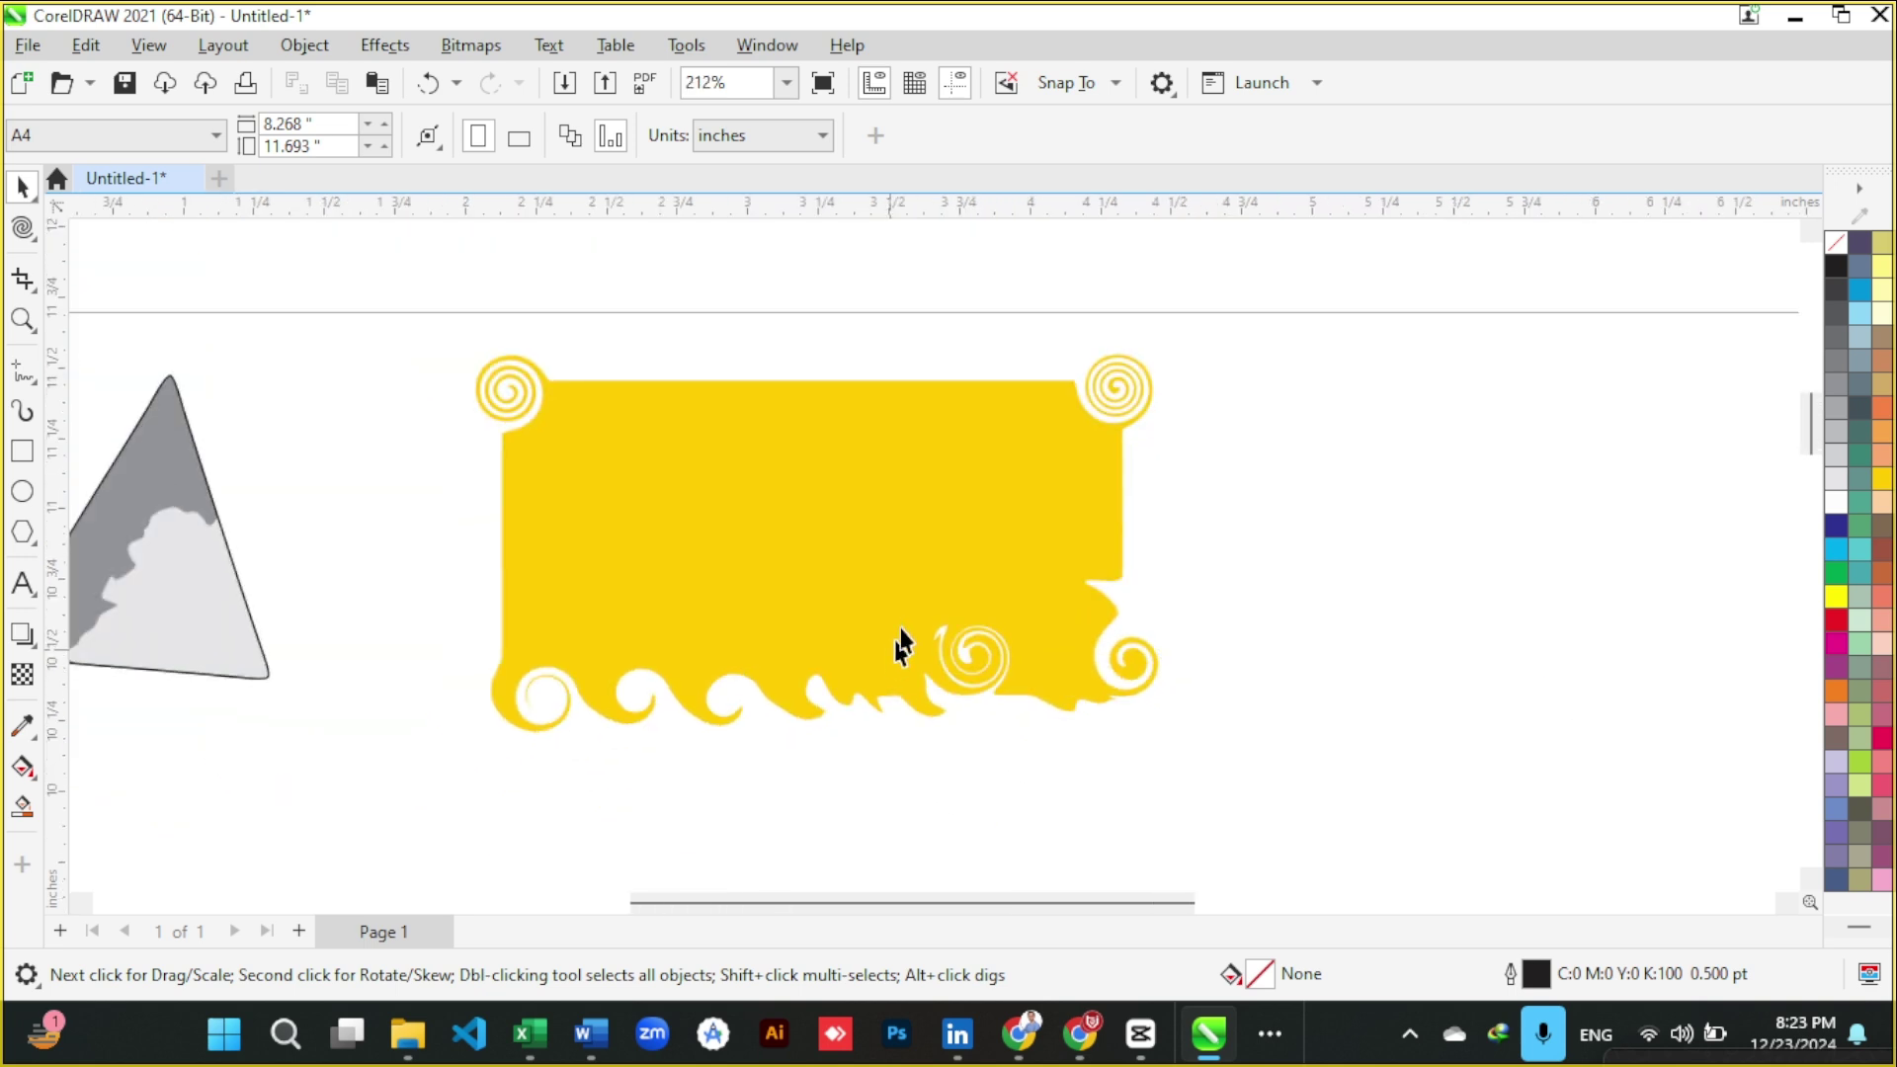
pyautogui.scroll(2, 1146, 385)
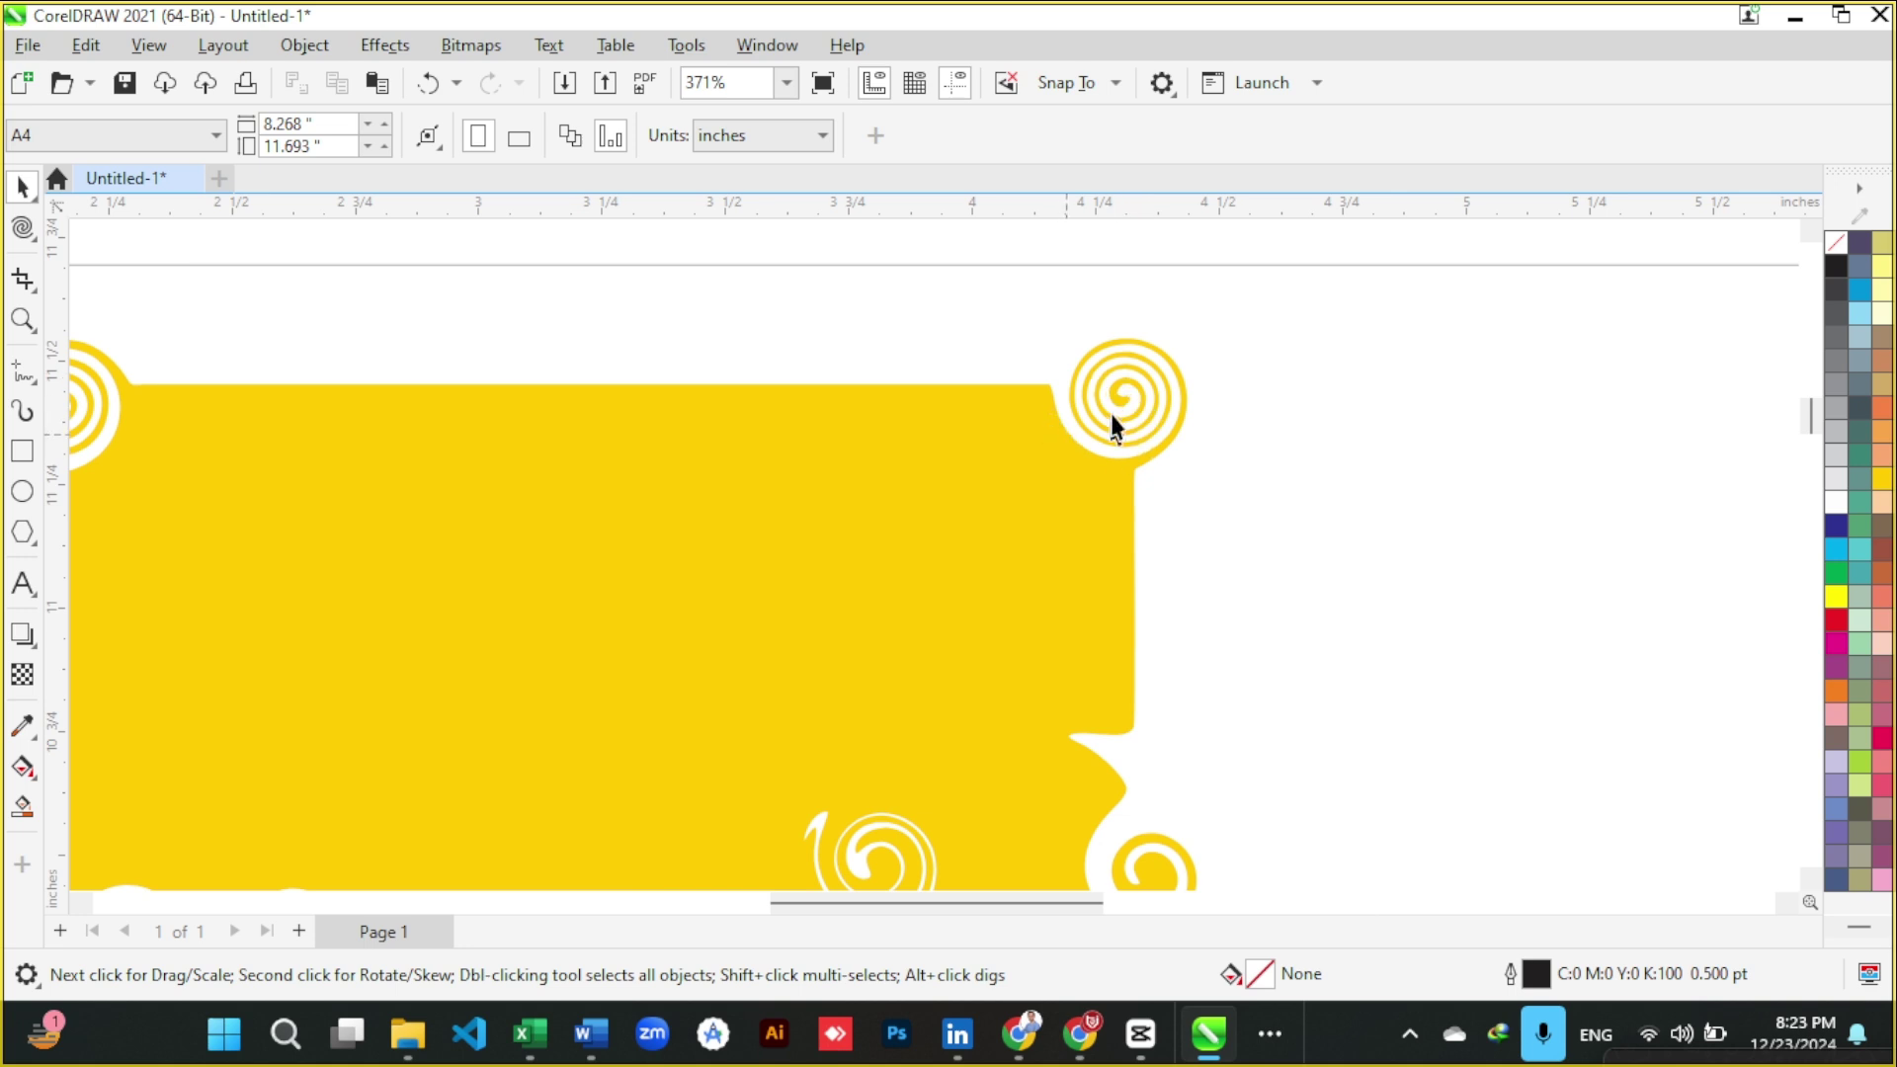
pyautogui.scroll(-3, 921, 585)
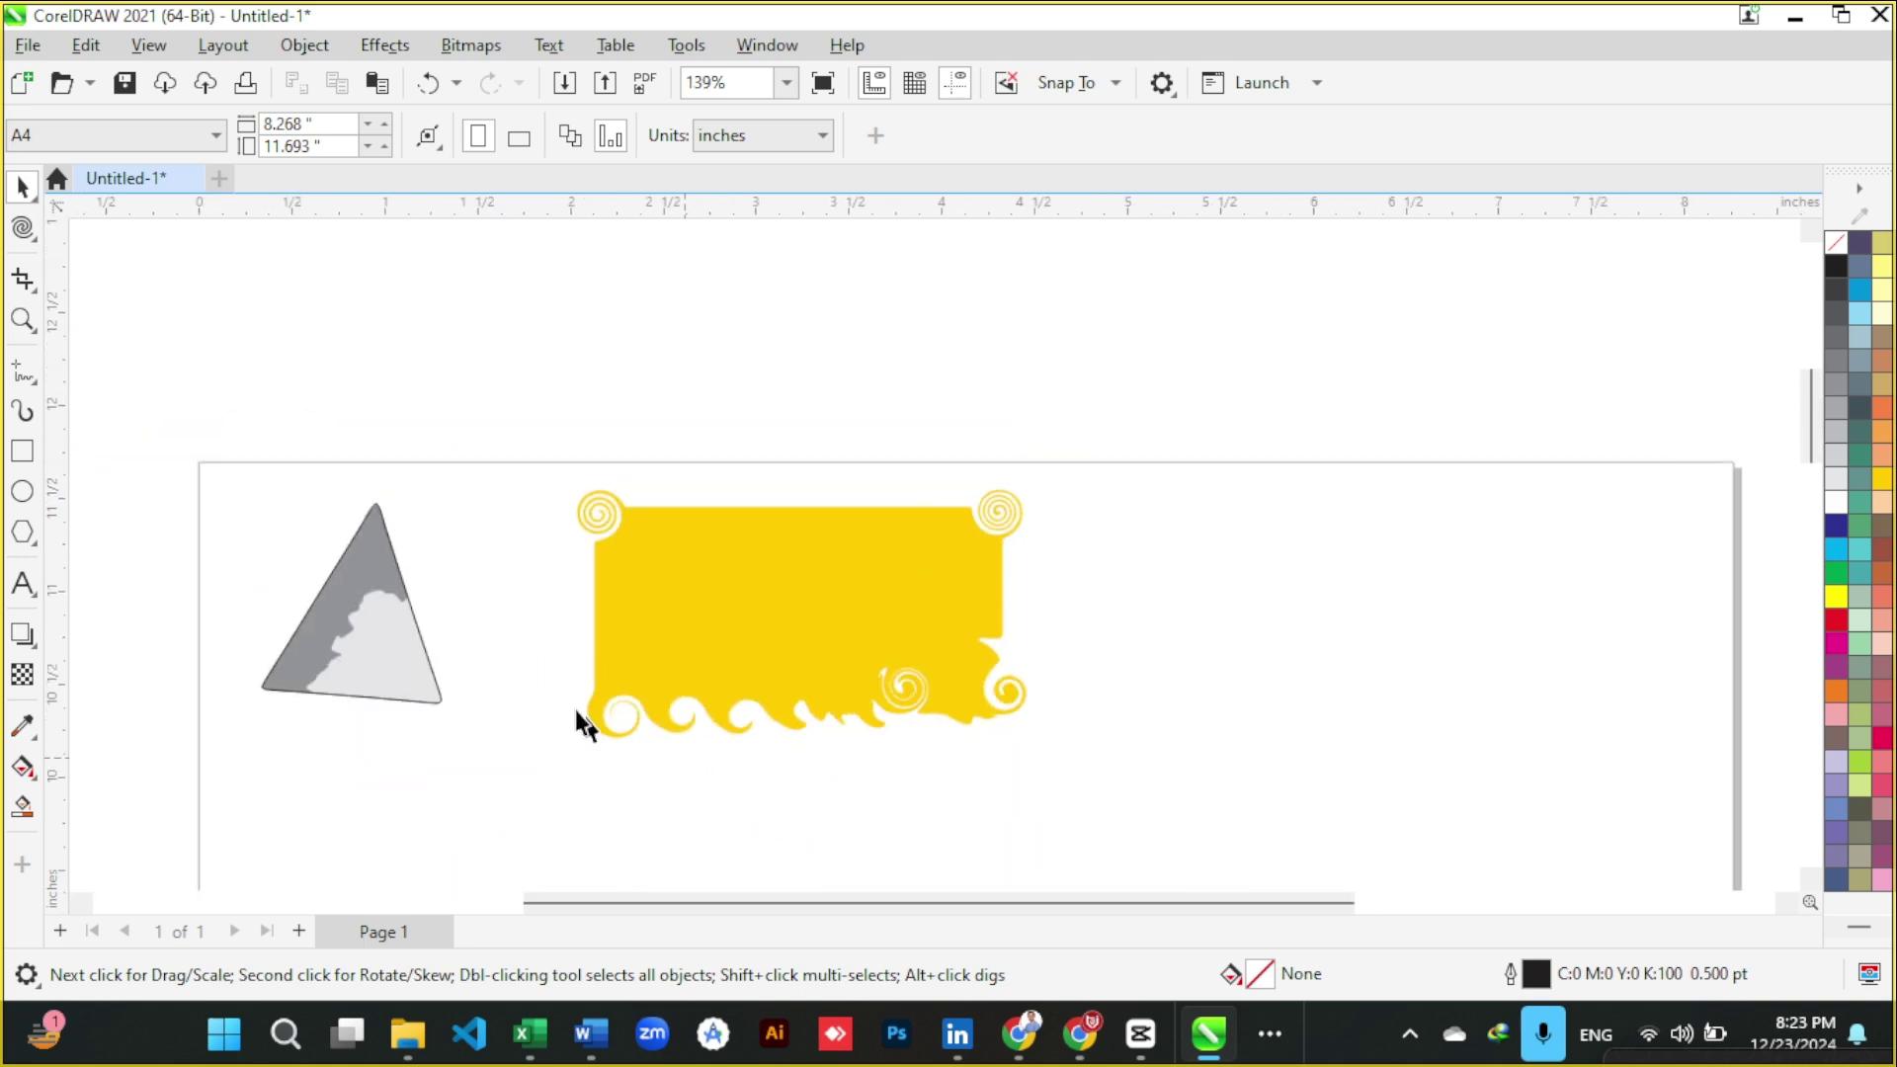
pyautogui.scroll(2, 558, 692)
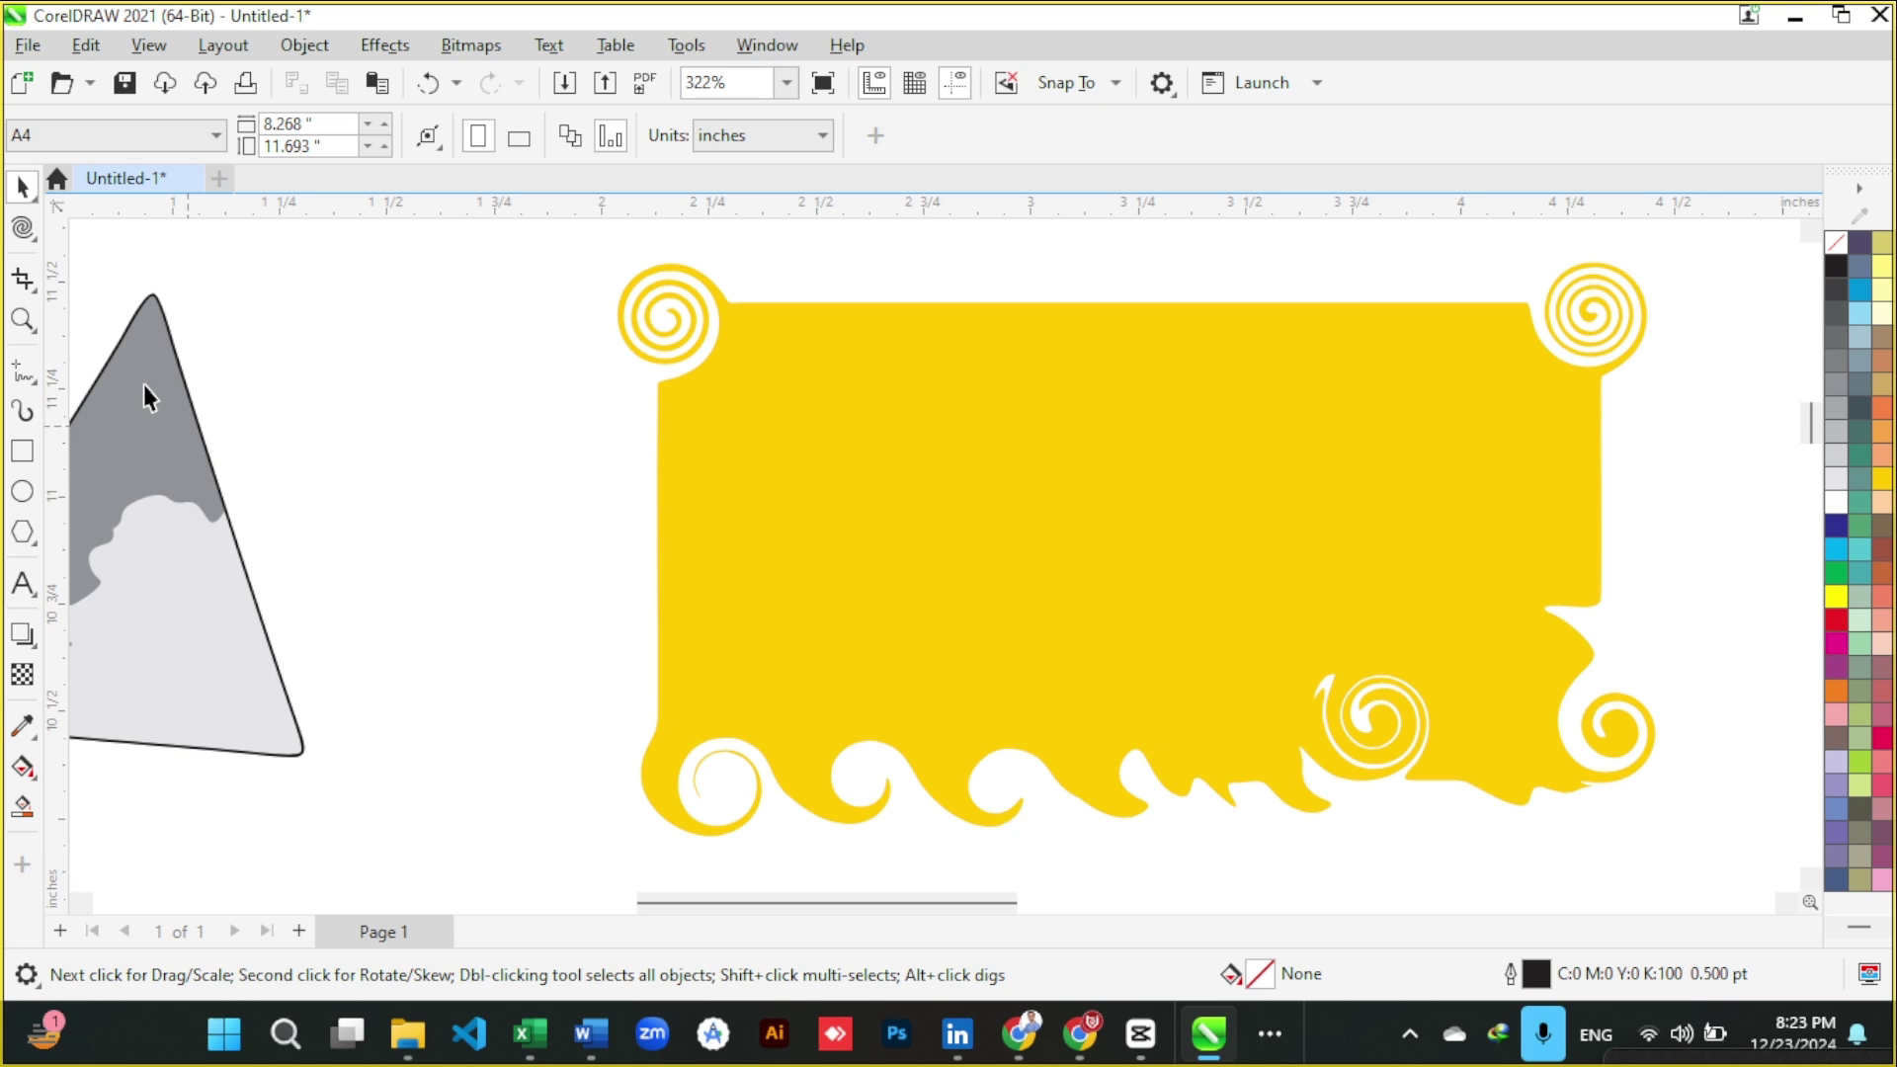
# - Draw an unfilled rectangle about 1.53 by 1.03 inches beside the yellow shape and nudge it slightly up and right
pyautogui.click(29, 294)
pyautogui.click(30, 237)
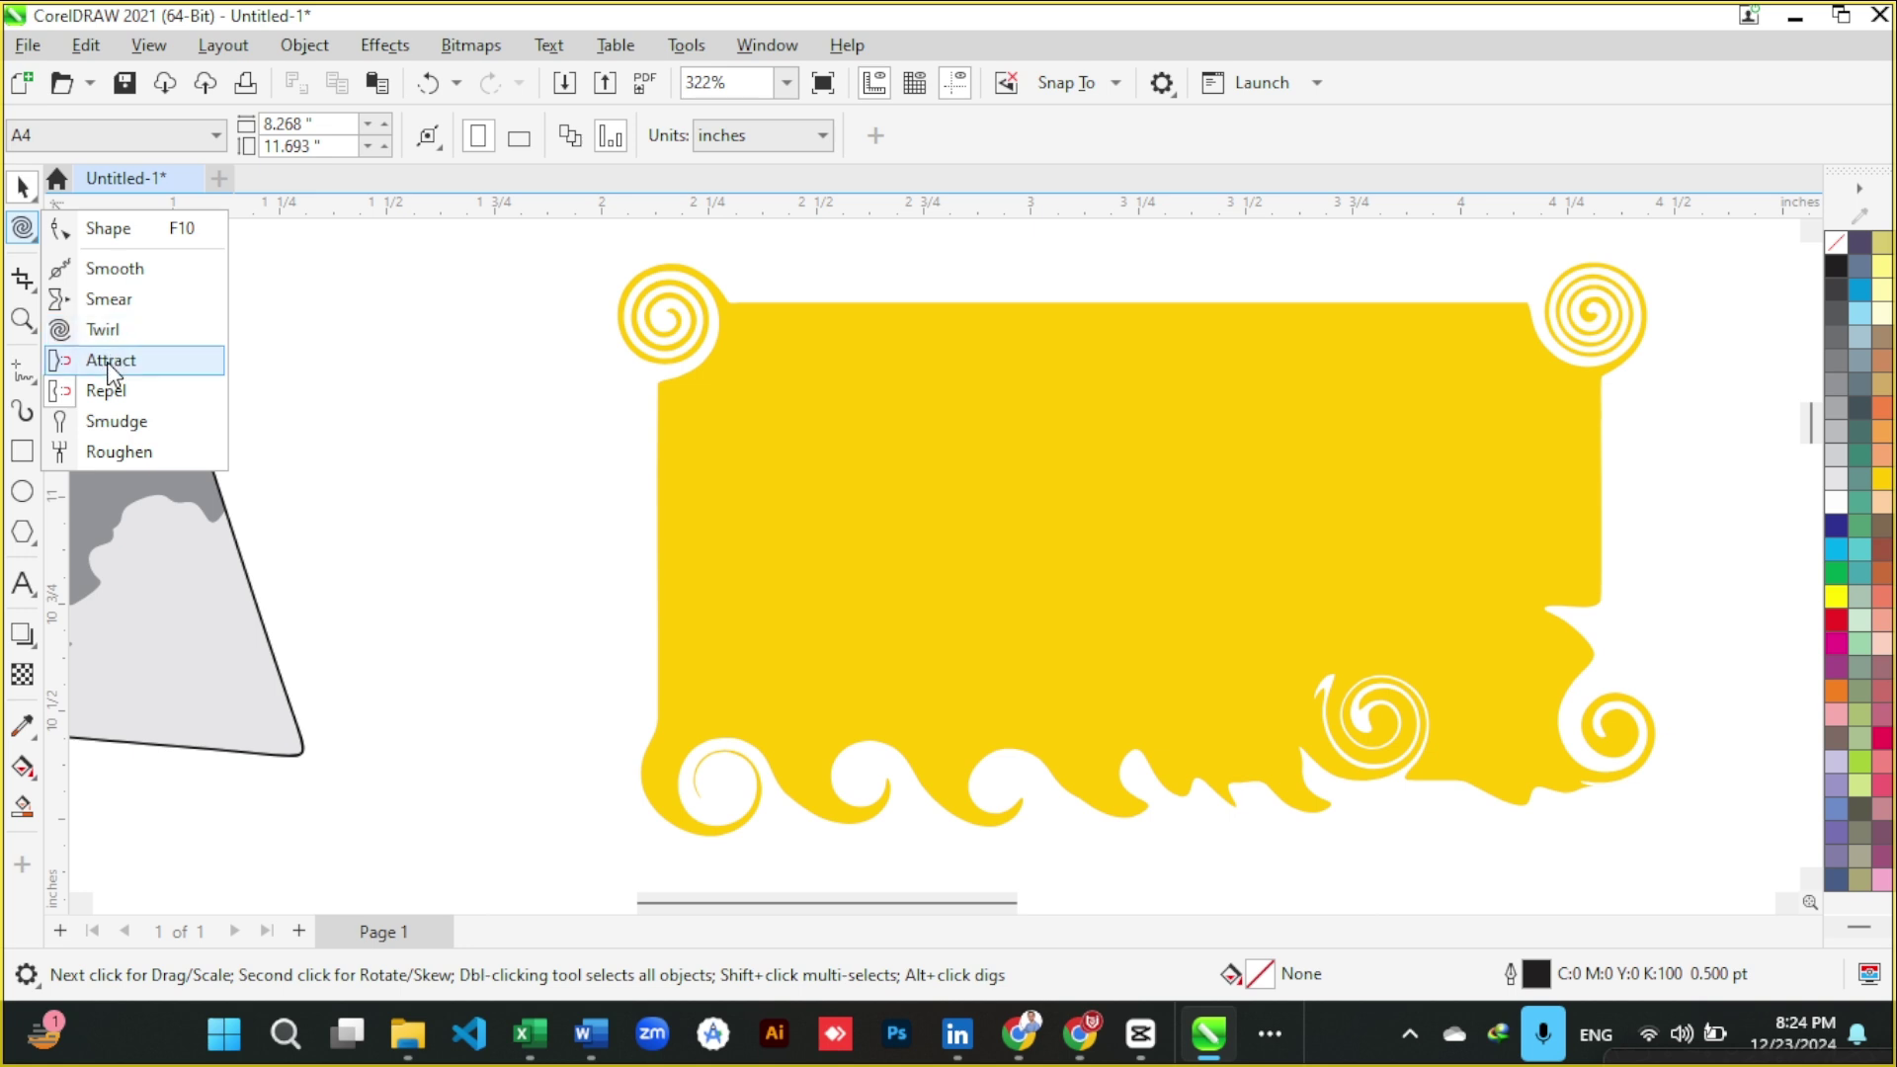
pyautogui.scroll(-3, 359, 435)
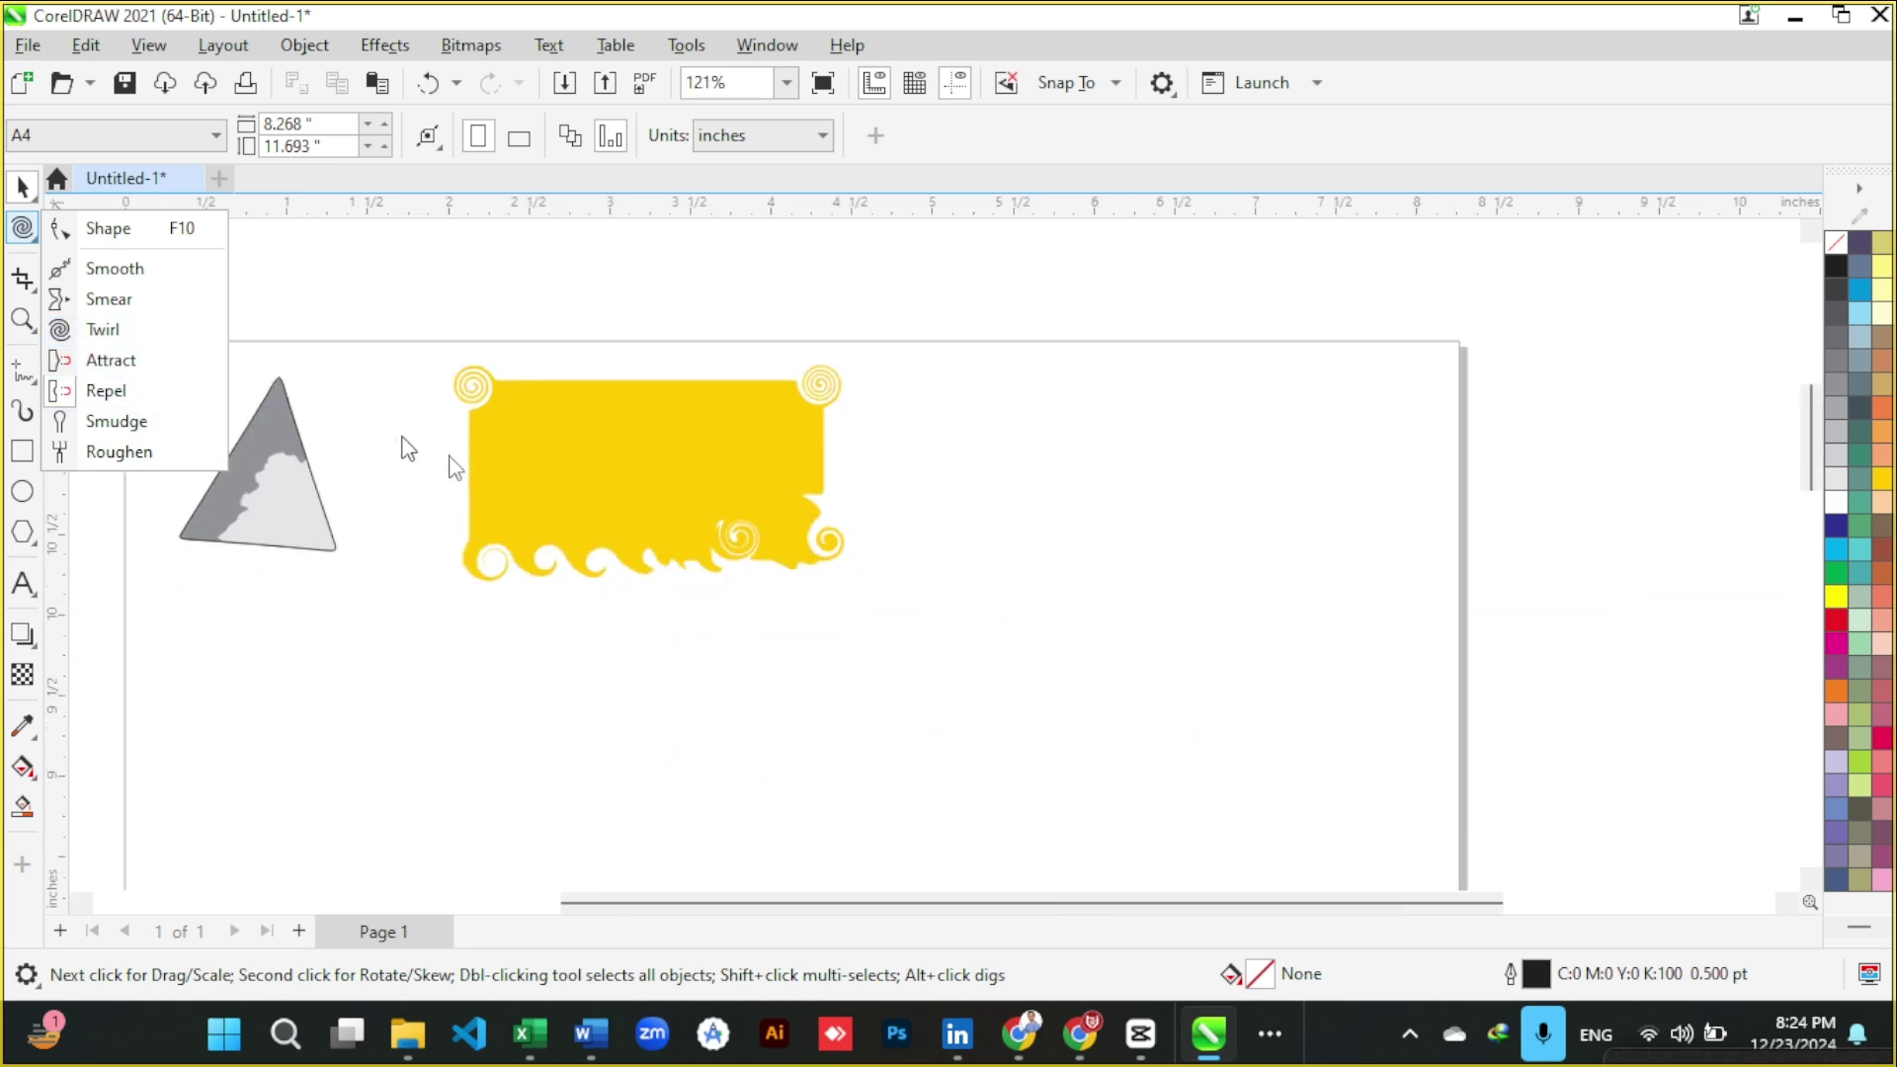
pyautogui.scroll(2, 1180, 380)
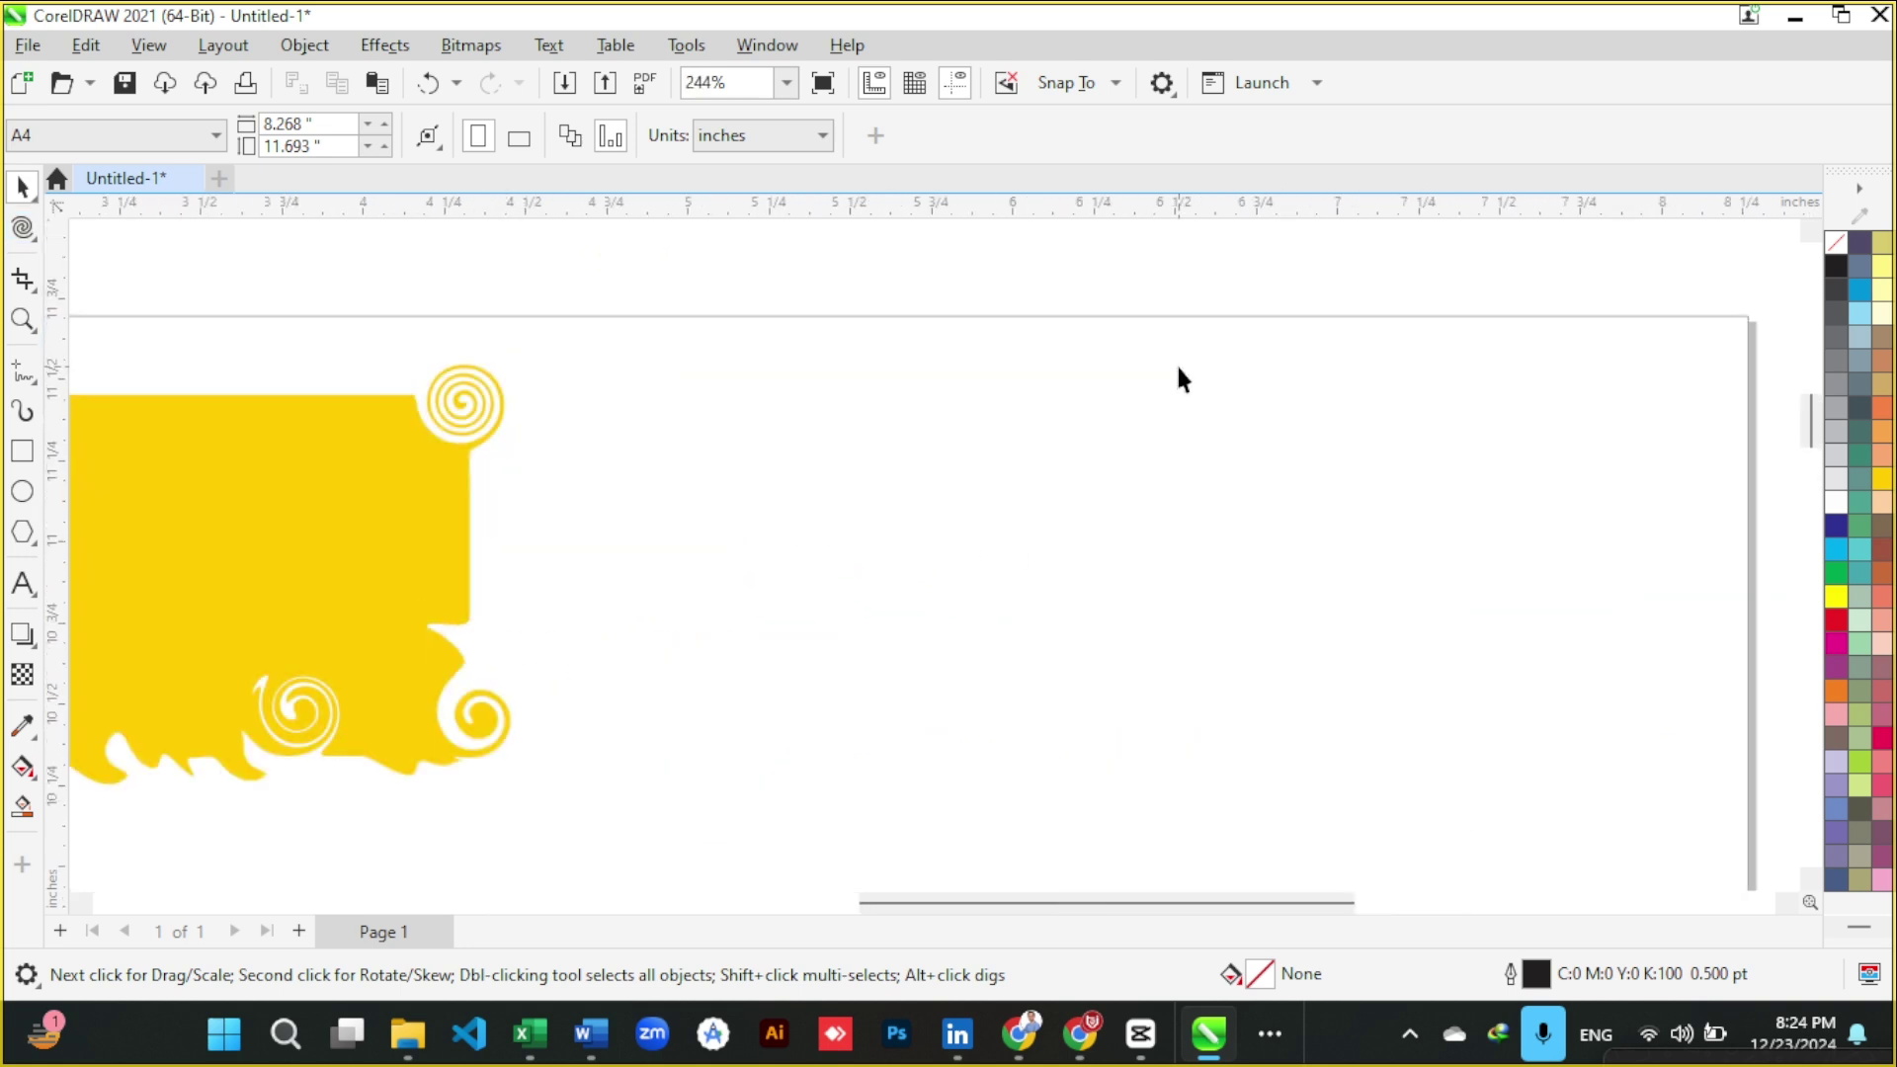
pyautogui.press('F6')
pyautogui.moveTo(702, 413); pyautogui.dragTo(1199, 745)
pyautogui.press('space')
pyautogui.scroll(1, 993, 549)
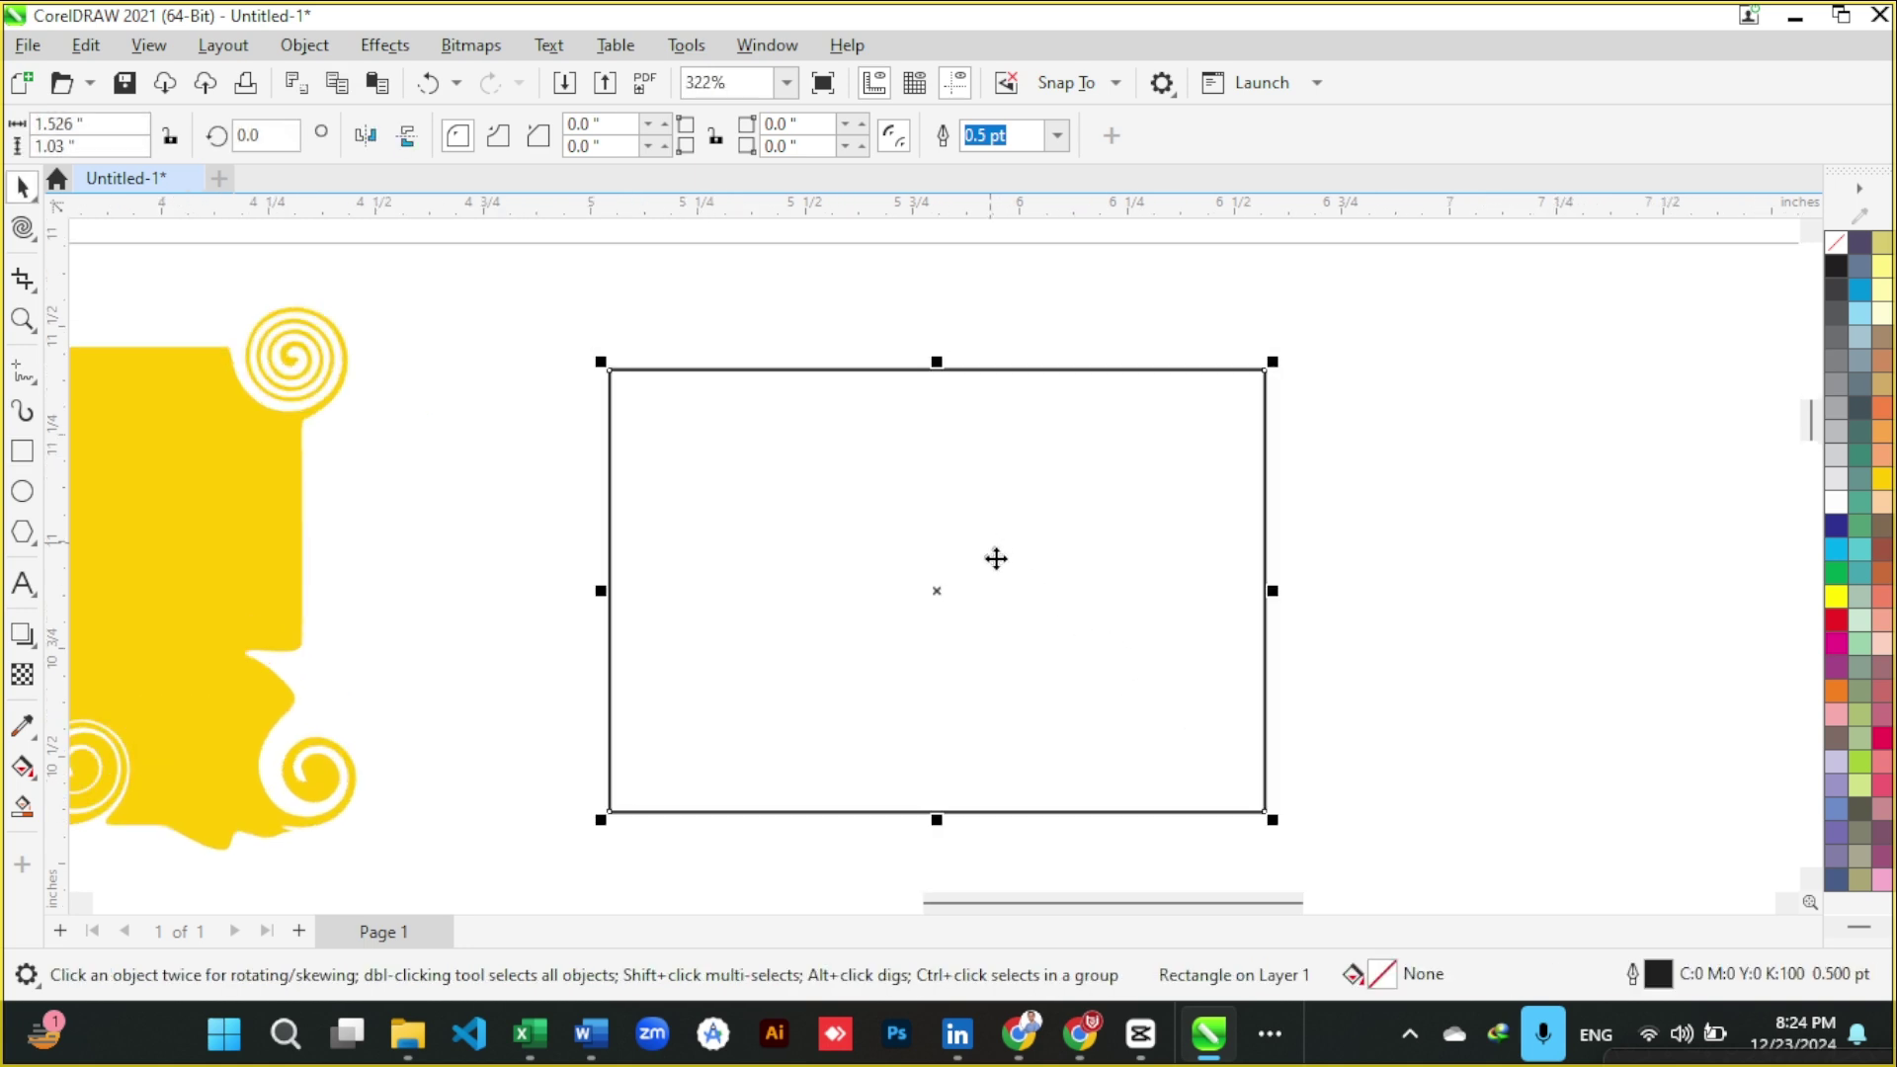
pyautogui.moveTo(996, 558); pyautogui.dragTo(1013, 533)
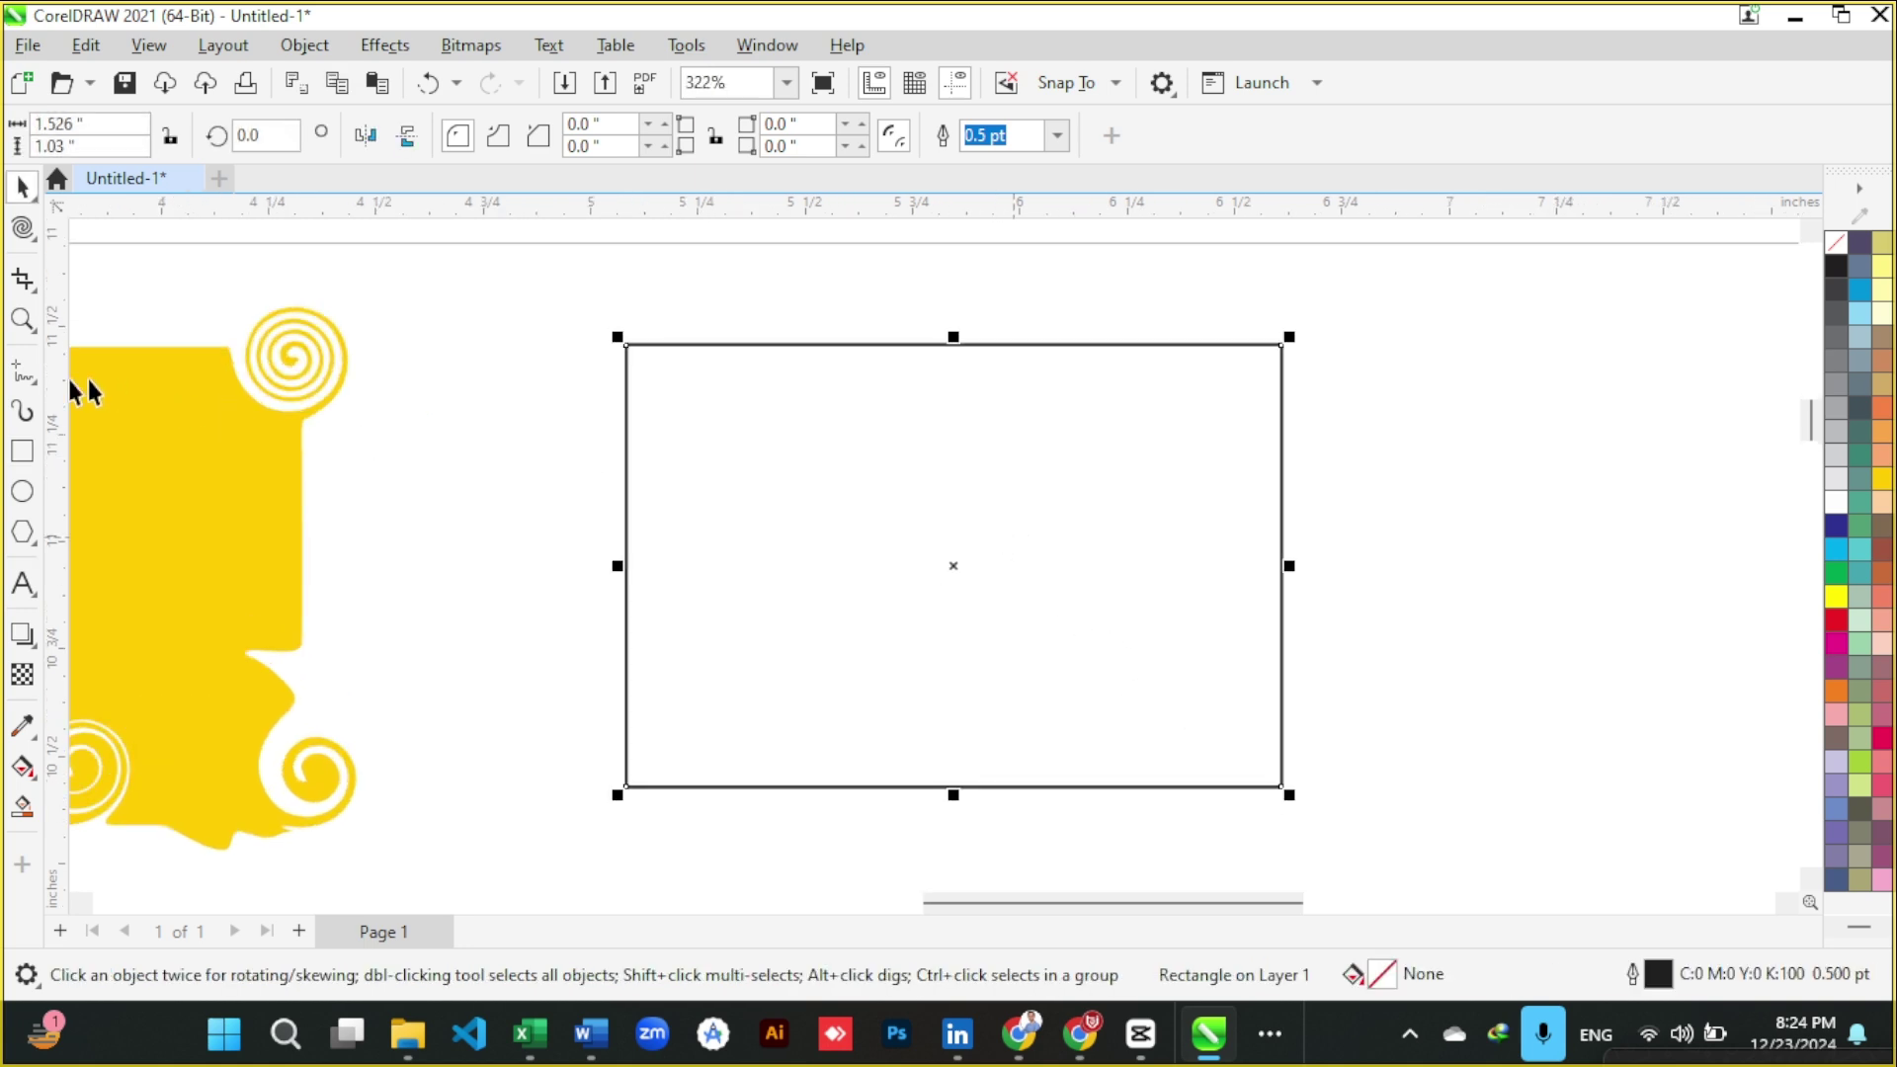
pyautogui.click(40, 247)
pyautogui.click(891, 449)
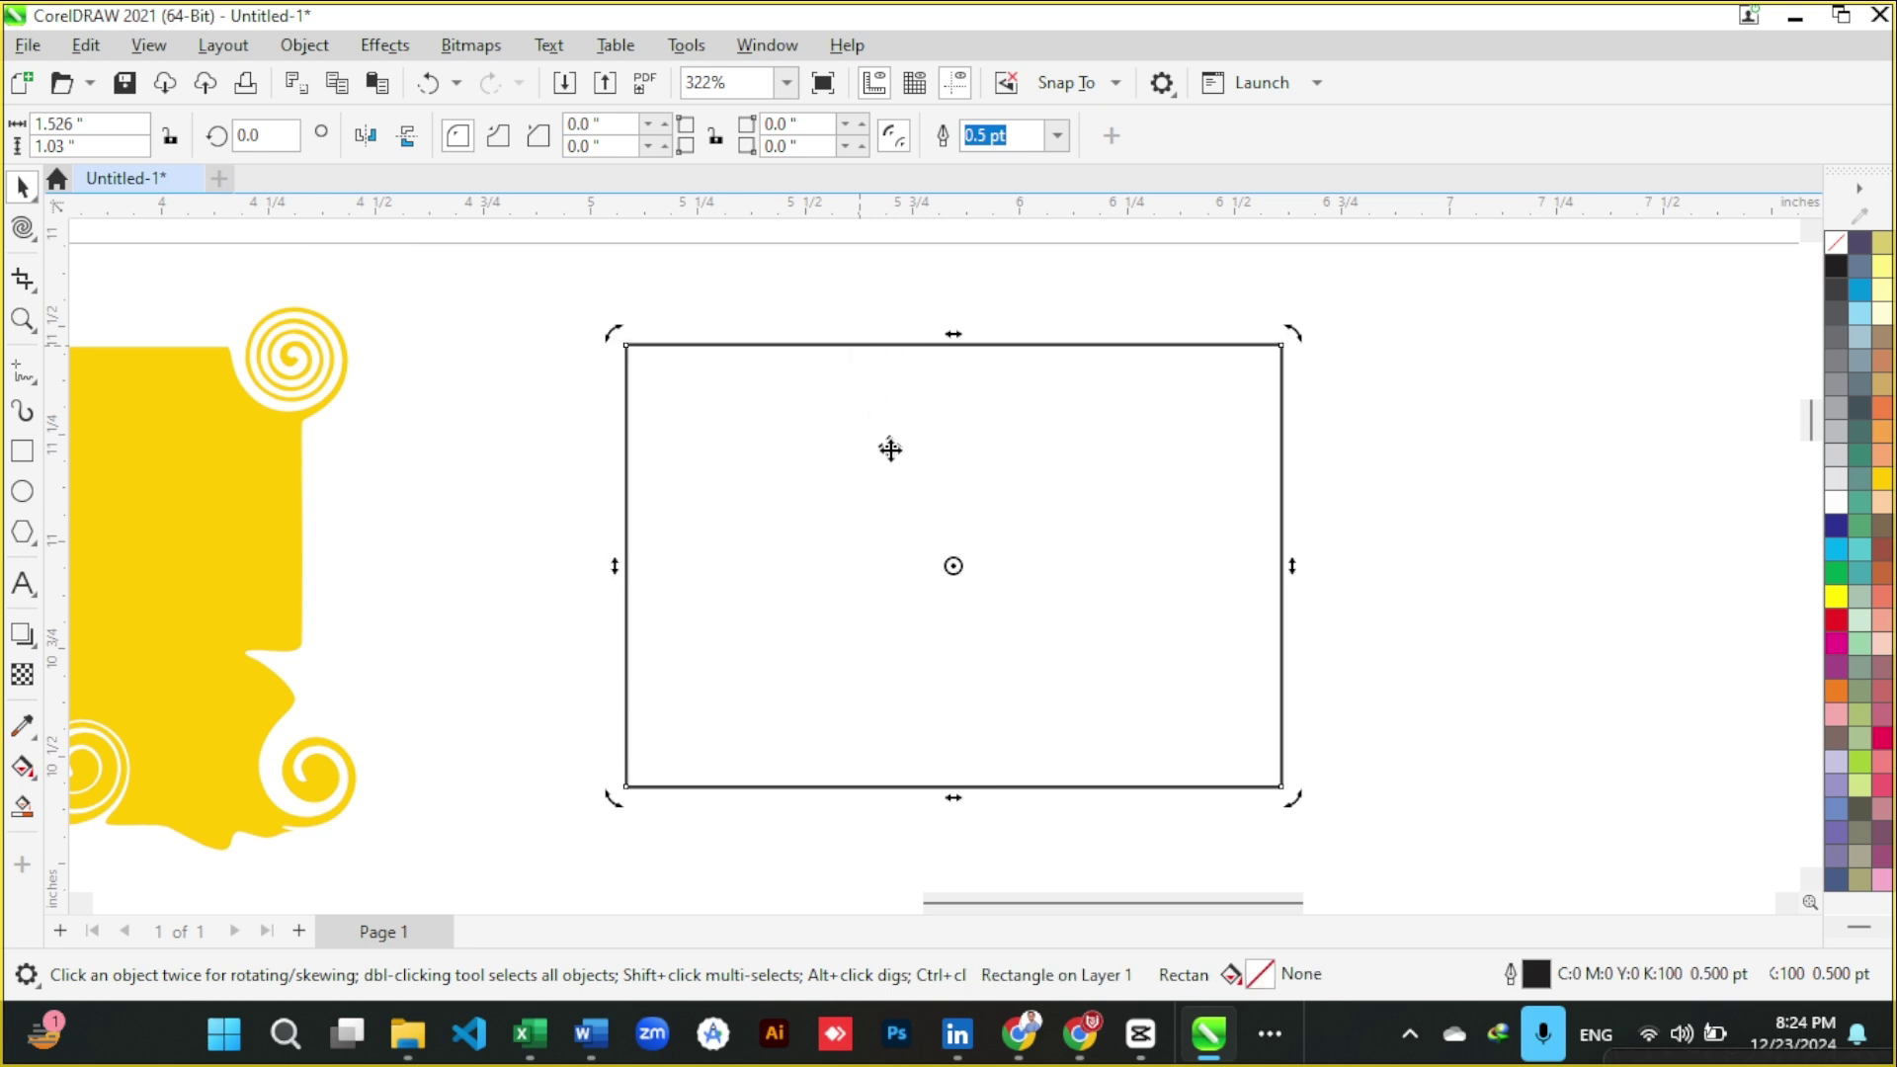
pyautogui.scroll(-2, 893, 449)
pyautogui.scroll(-2, 894, 450)
pyautogui.scroll(3, 902, 425)
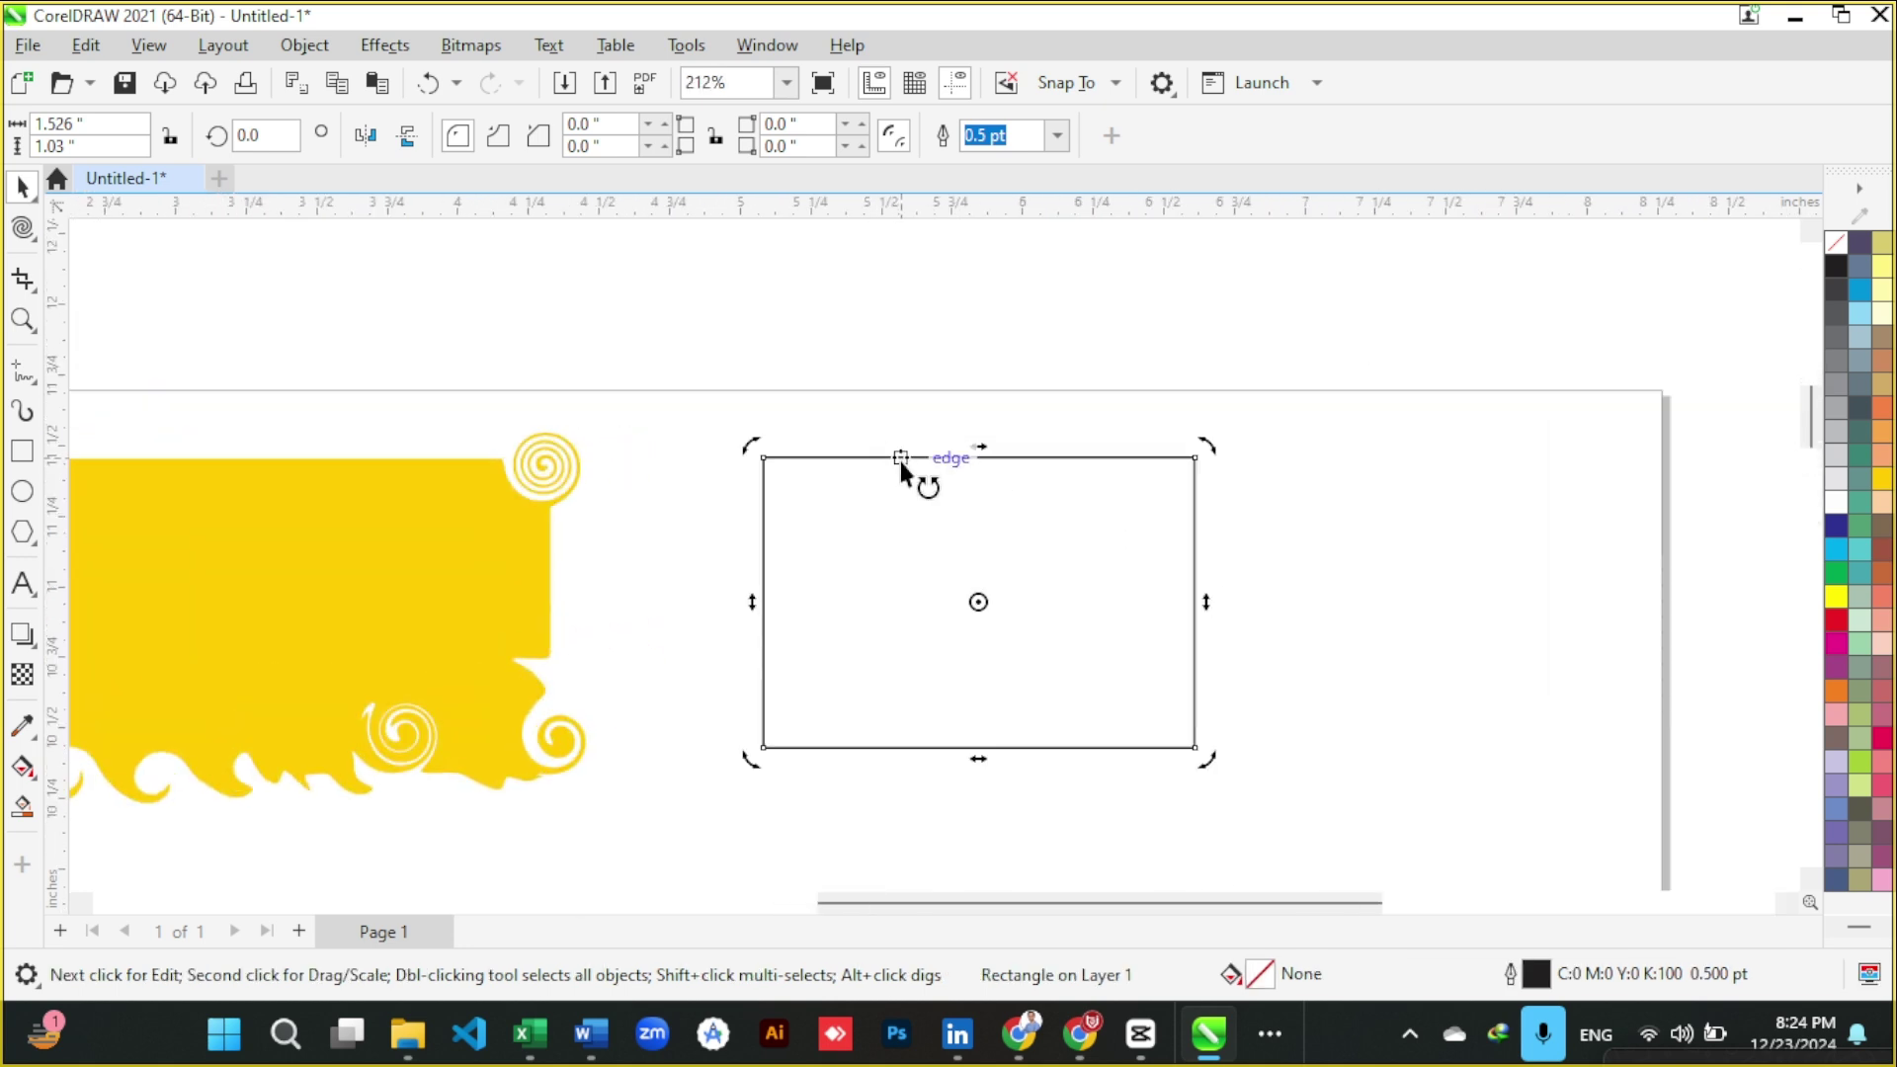
pyautogui.moveTo(899, 460); pyautogui.dragTo(898, 513)
pyautogui.hotkey('ctrl', 'z')
# - Deselect the new unfilled rectangle and select it again with its rotate and skew handles active
pyautogui.click(27, 242)
pyautogui.click(1371, 583)
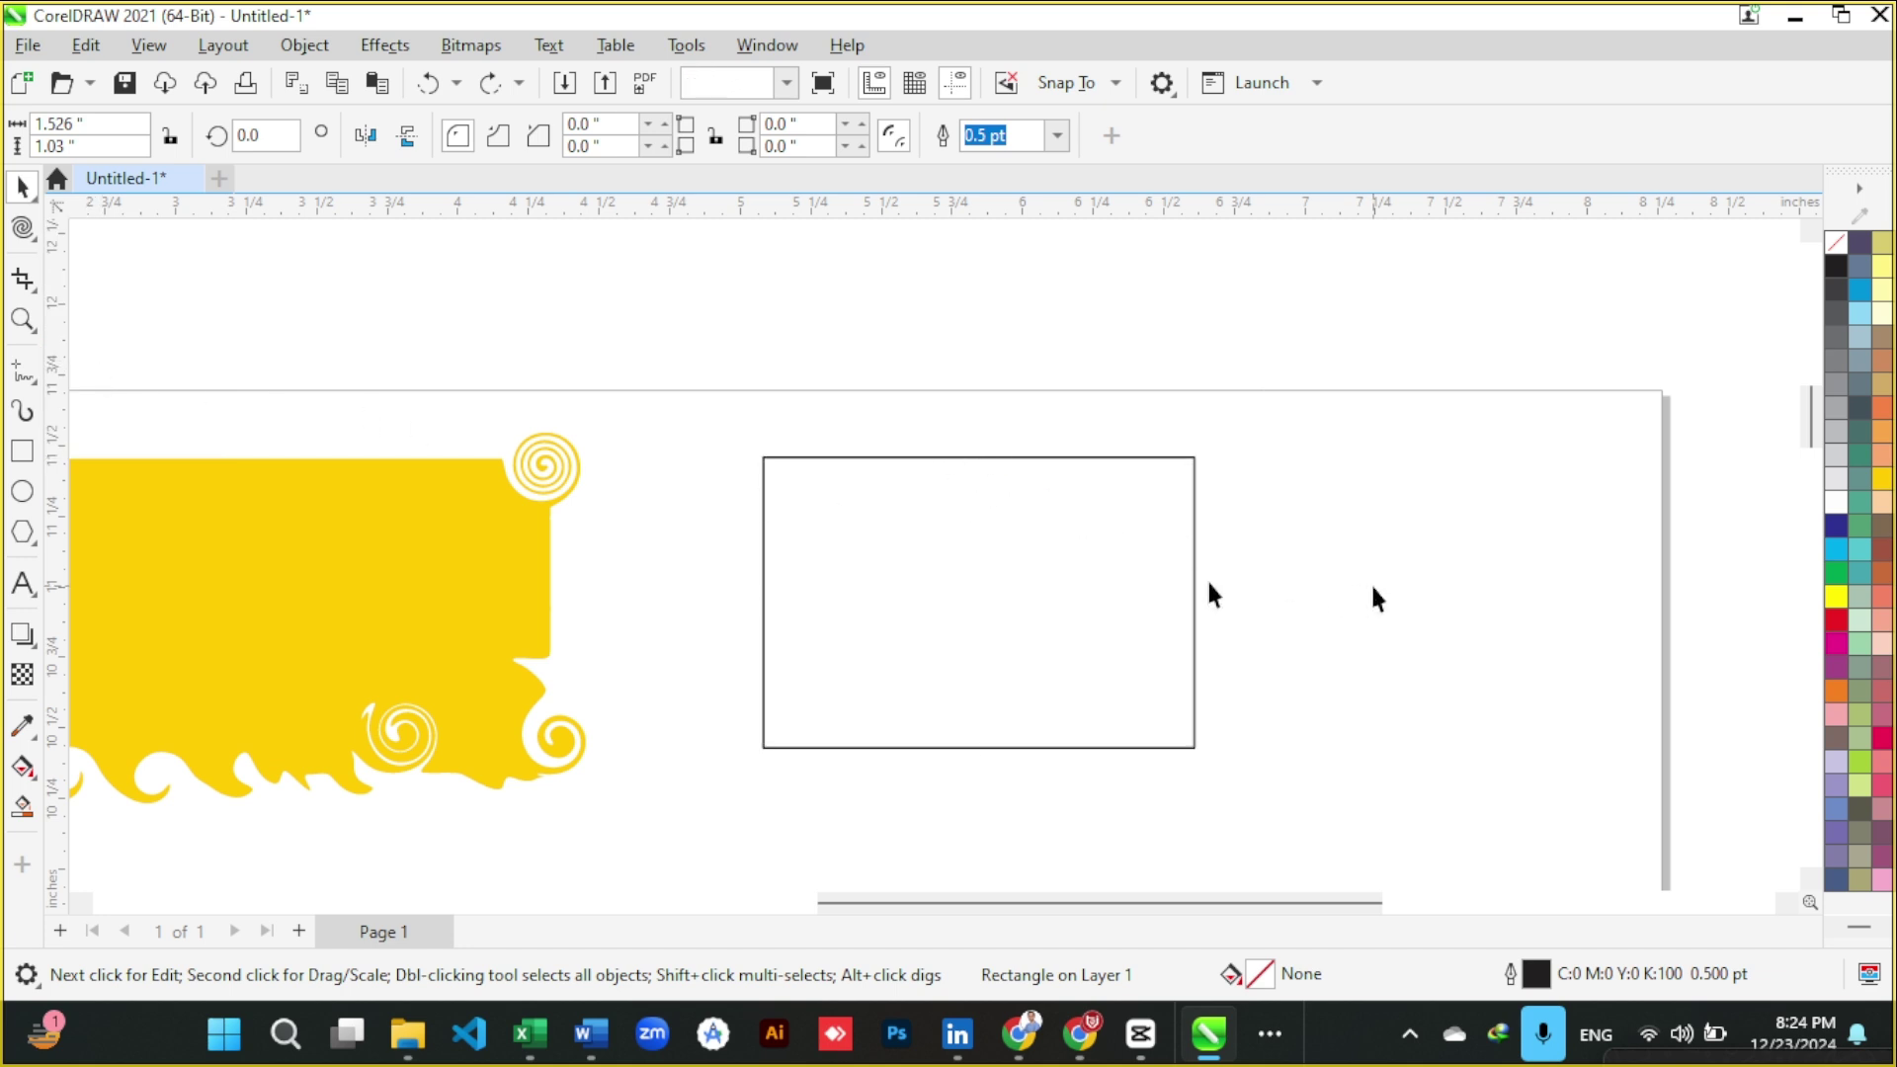
pyautogui.click(954, 551)
pyautogui.click(806, 525)
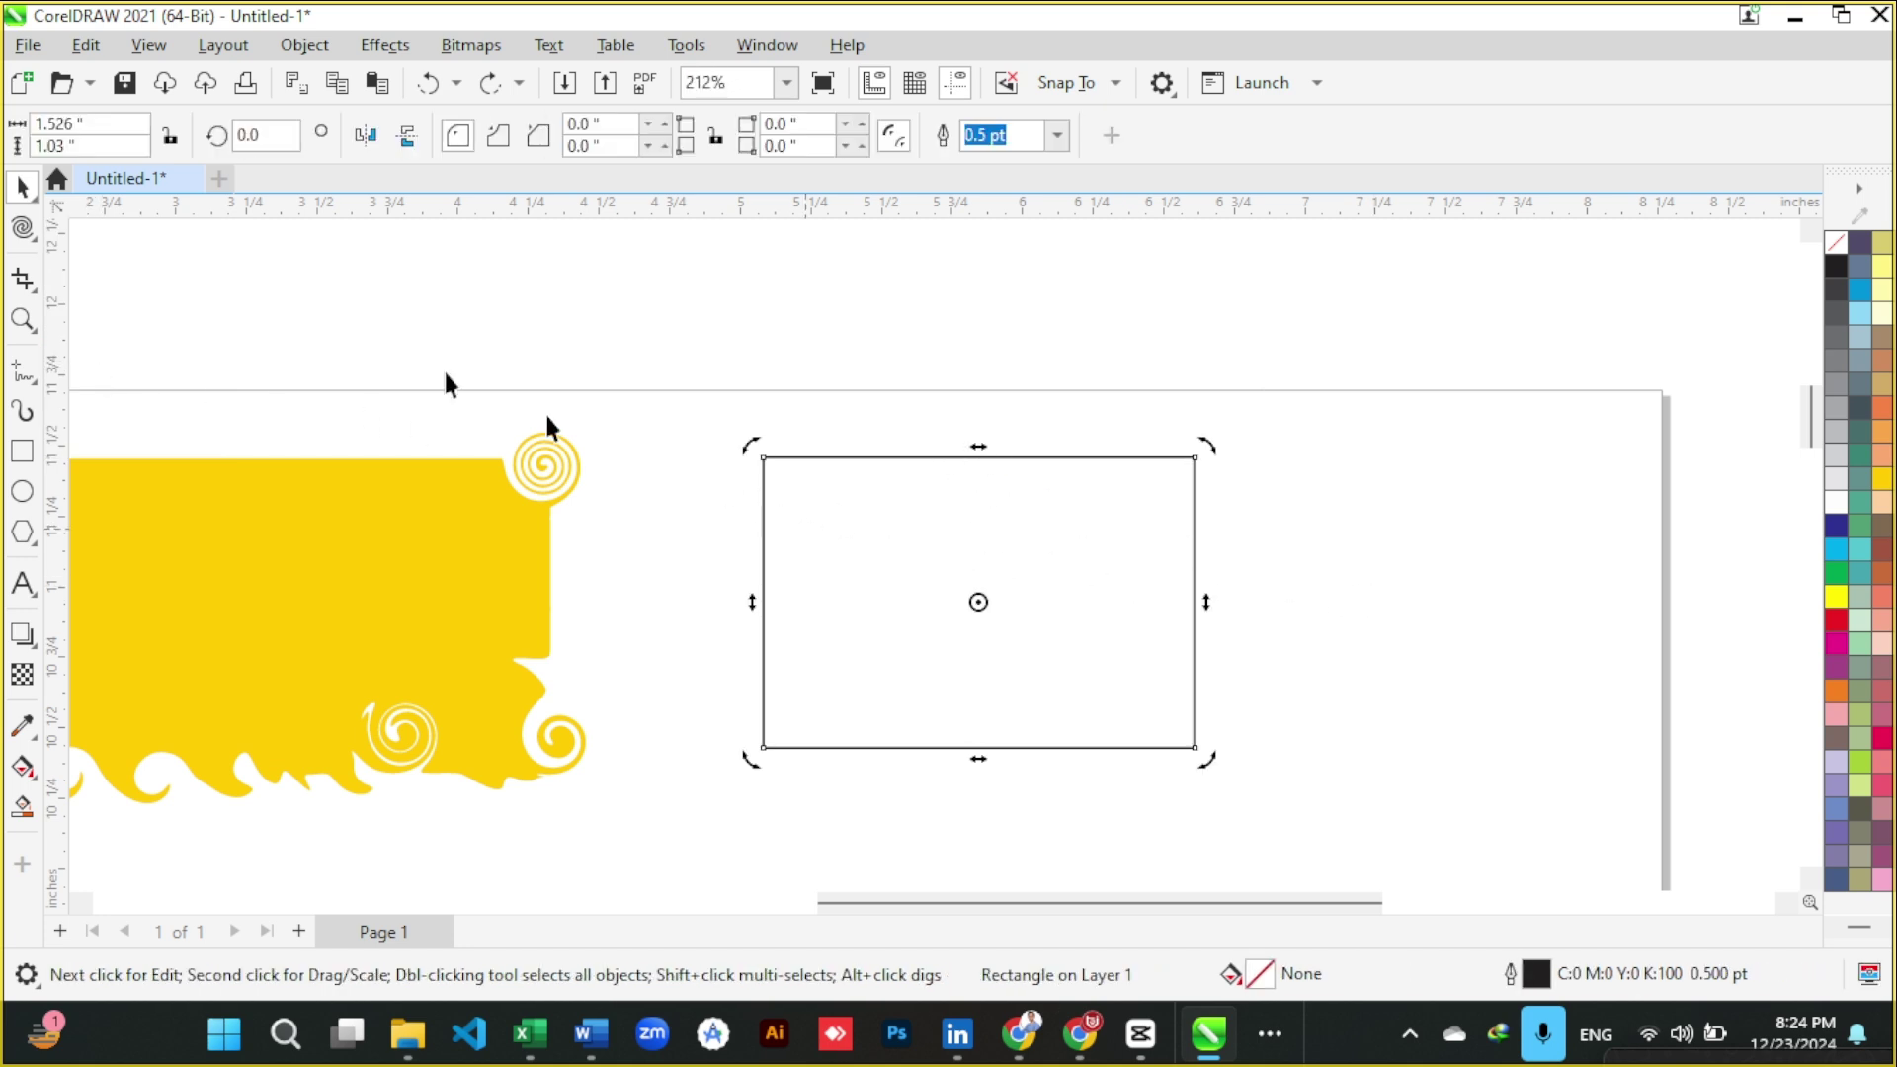
# - Move the unfilled rectangle about 0.3 inch to the right, away from the yellow shape, keeping it selected with its scaling handles
pyautogui.click(28, 242)
pyautogui.moveTo(1122, 614); pyautogui.dragTo(1206, 615)
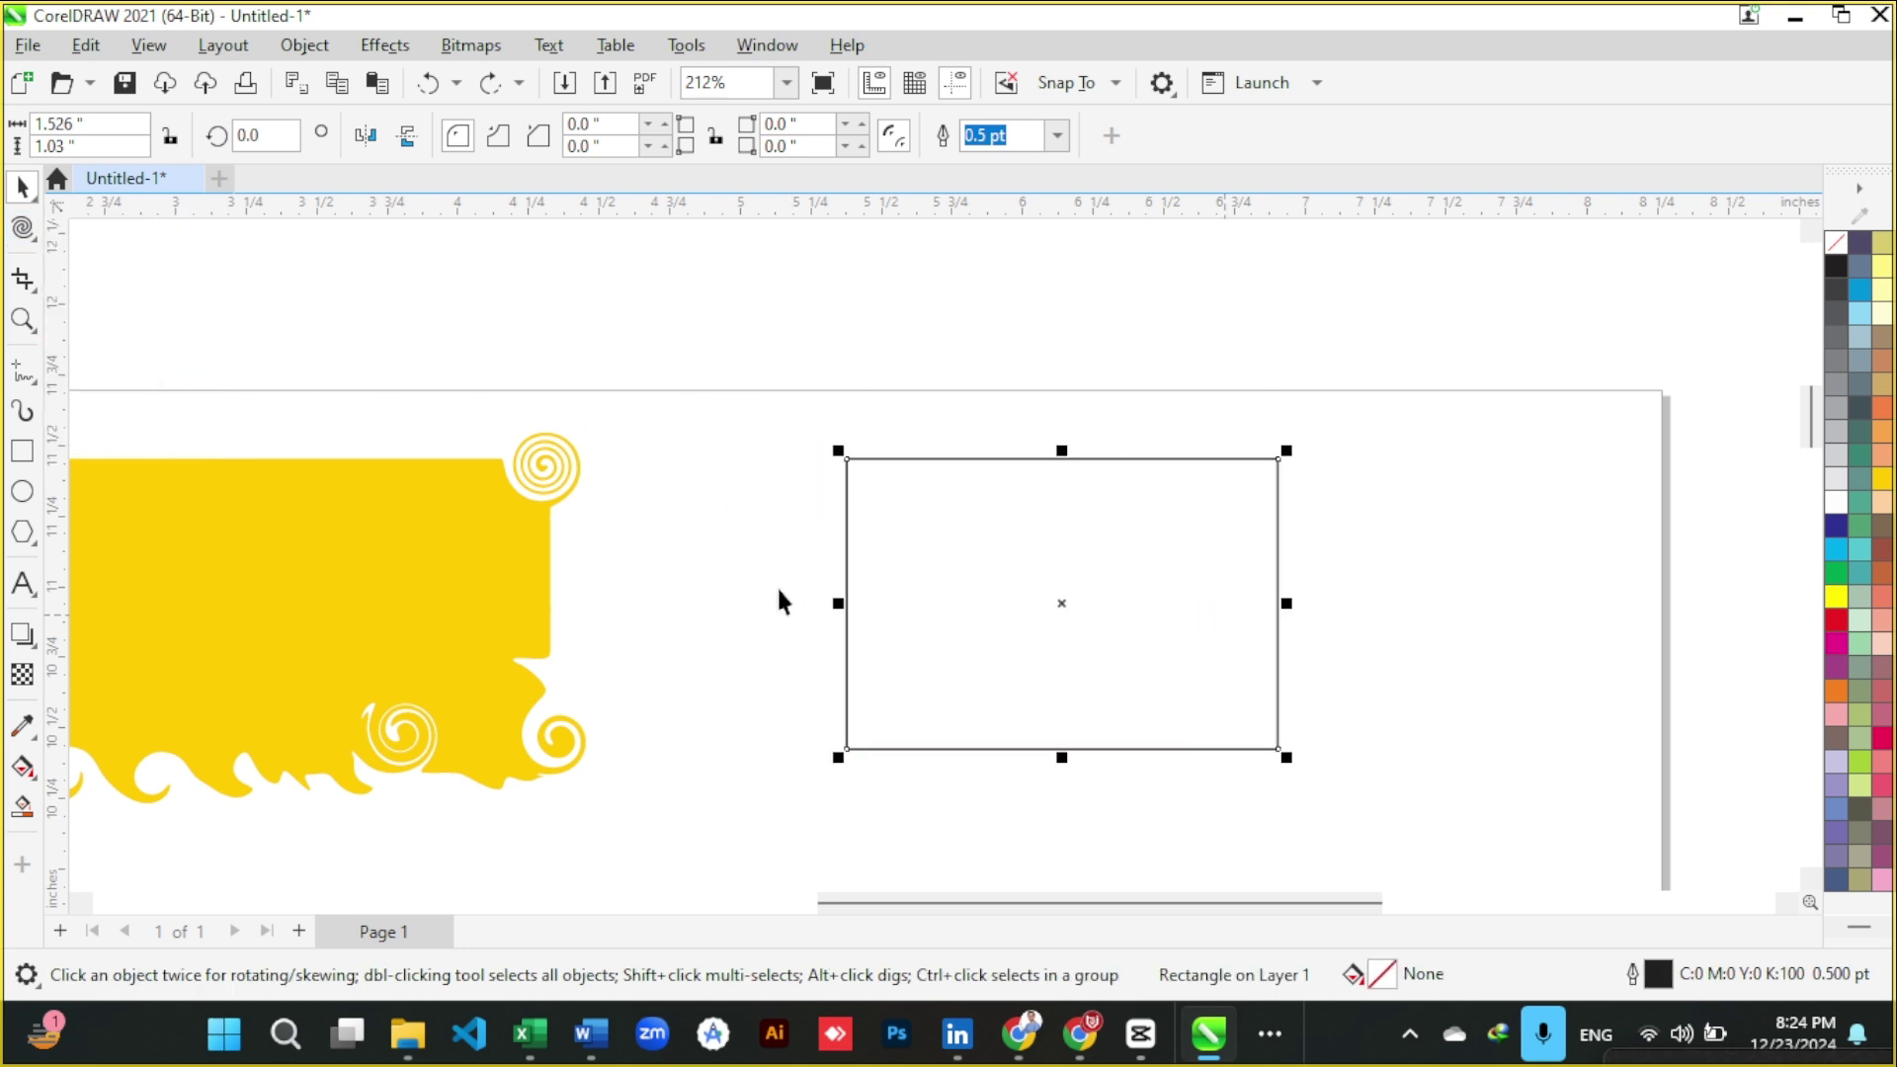
pyautogui.click(839, 561)
pyautogui.click(847, 561)
pyautogui.click(34, 238)
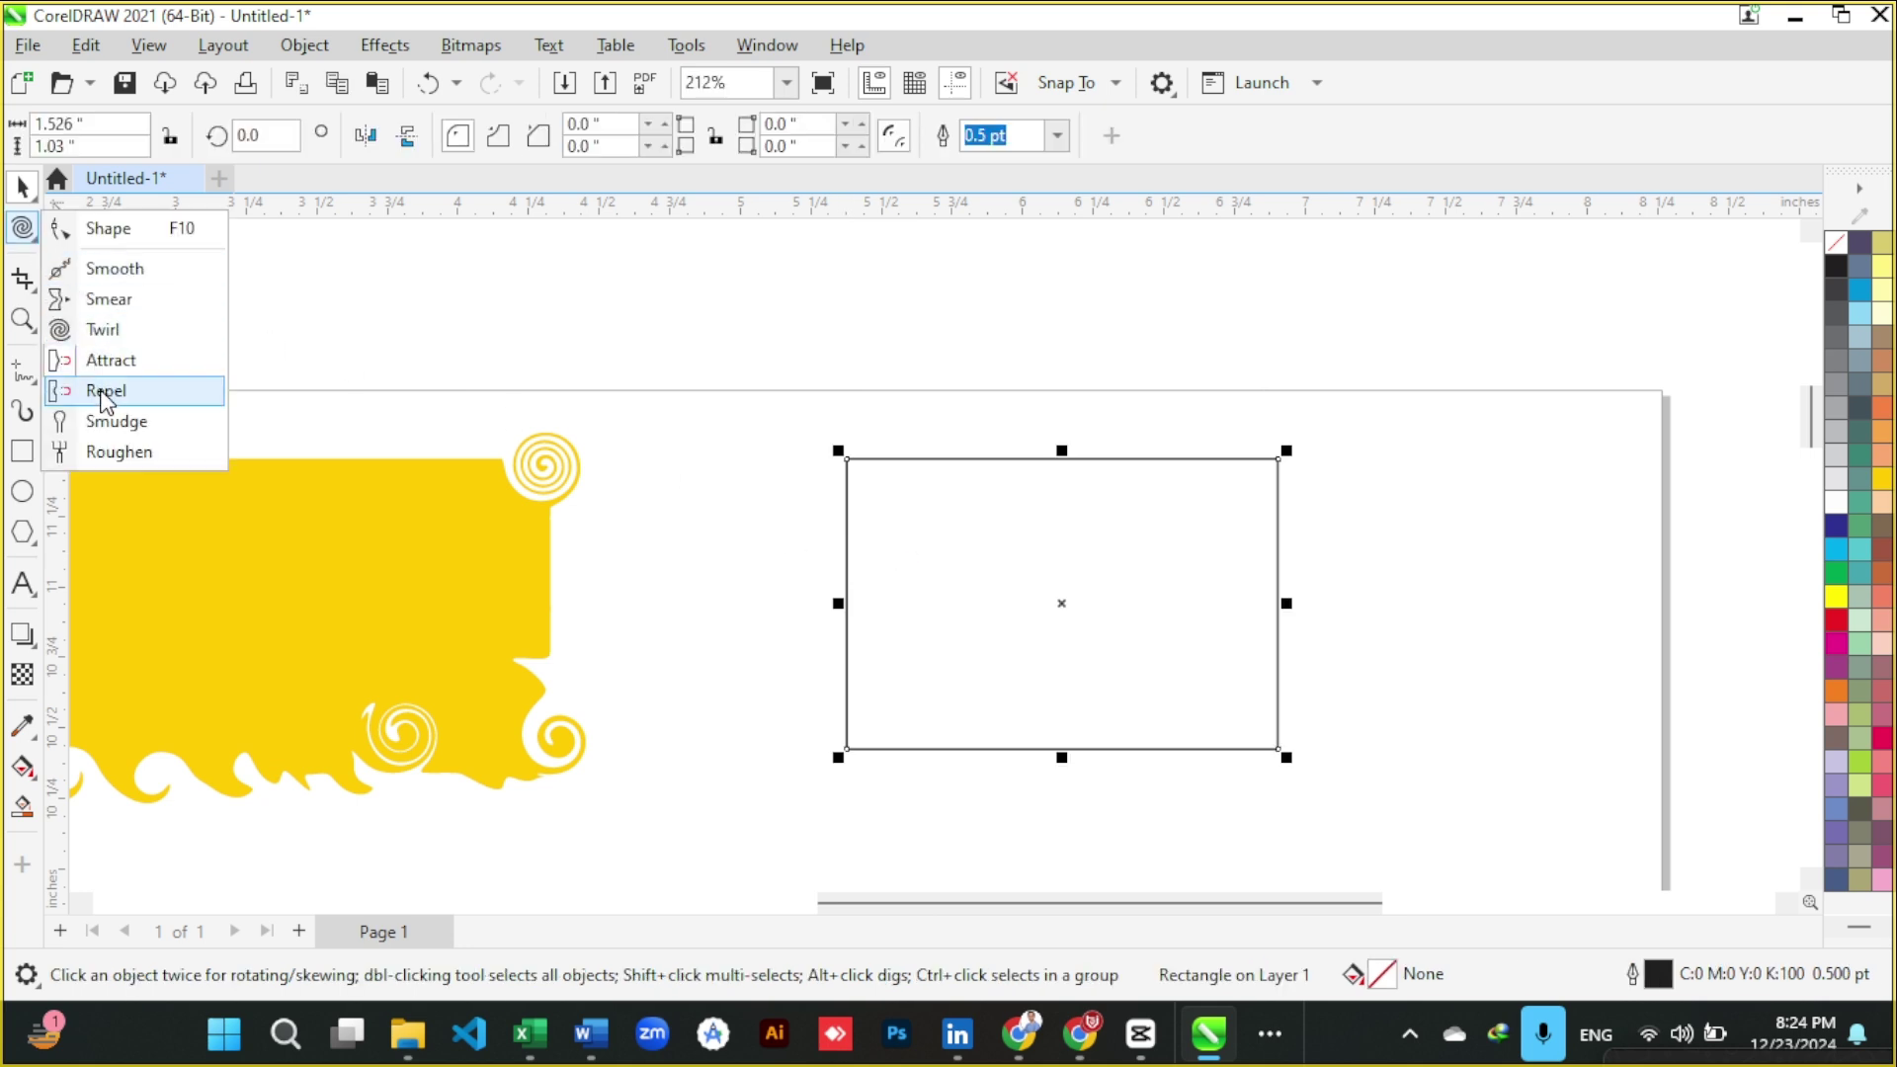
pyautogui.click(851, 516)
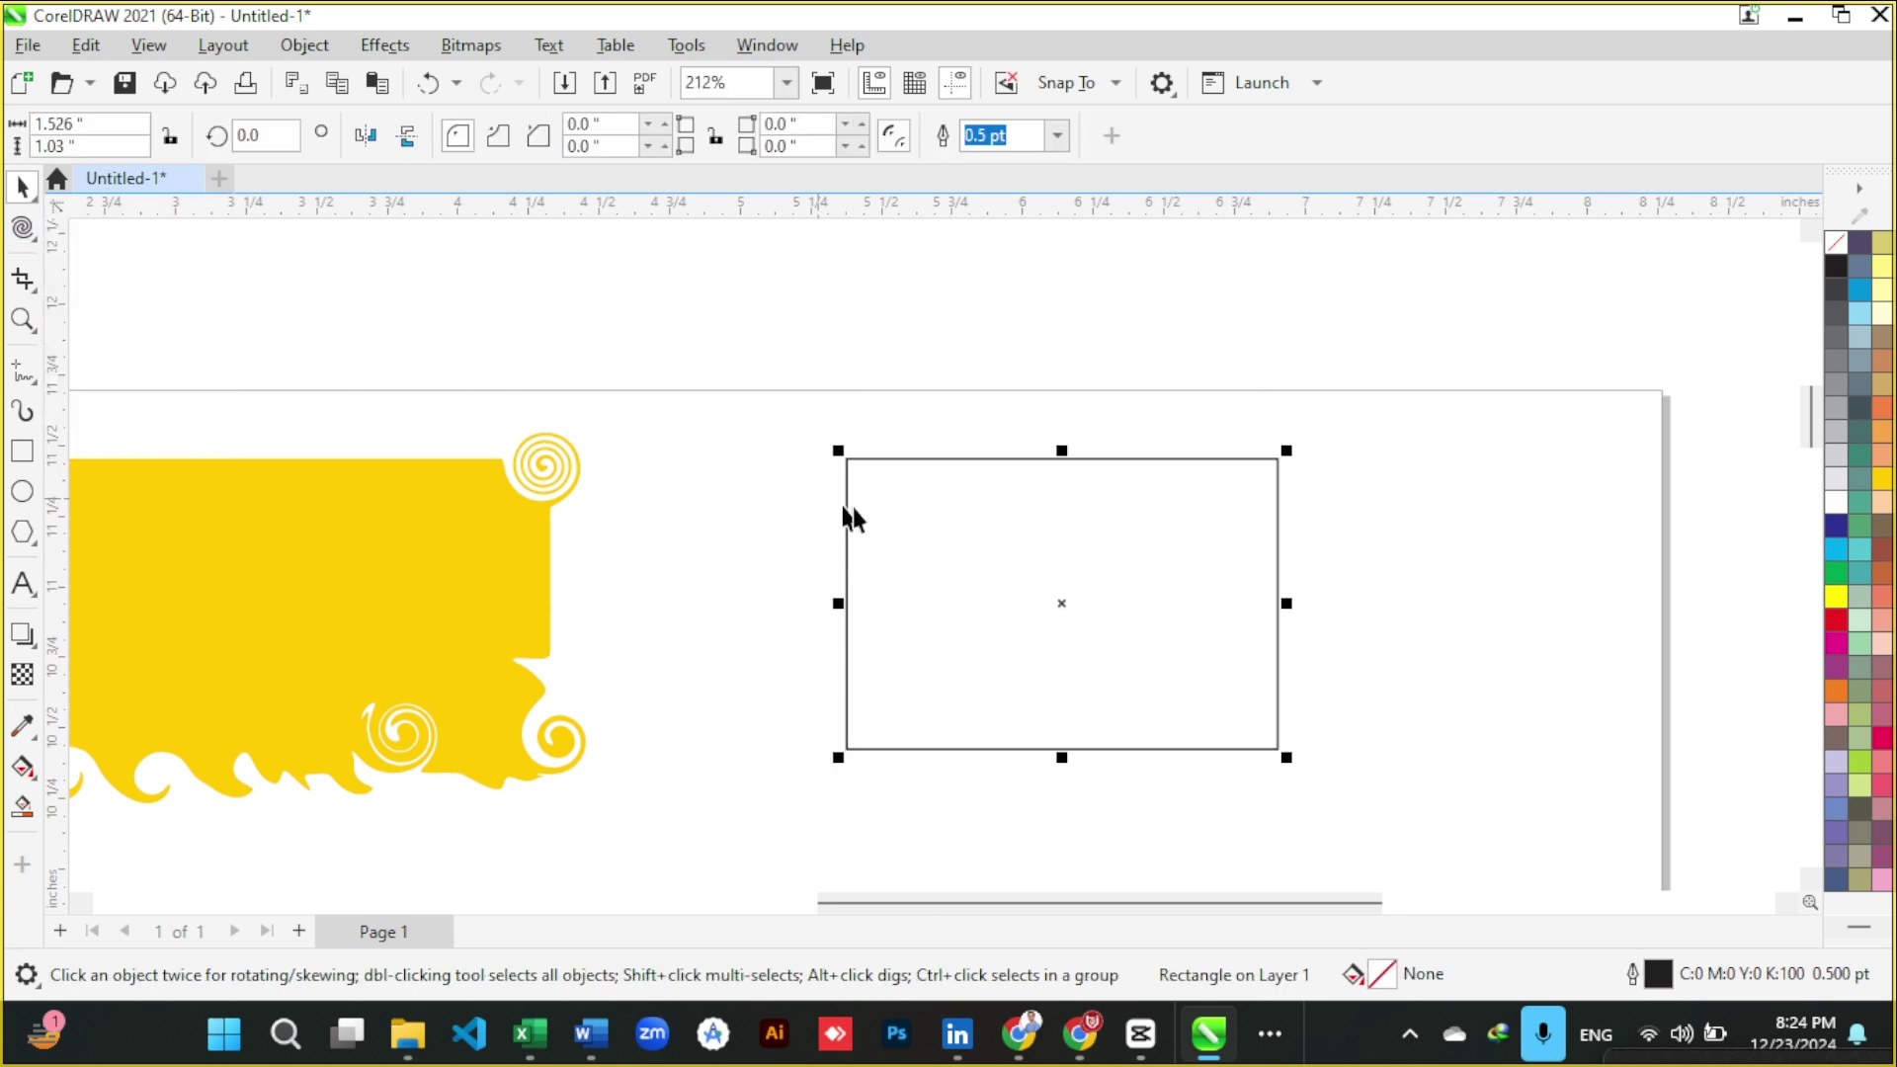
pyautogui.click(643, 486)
pyautogui.click(34, 240)
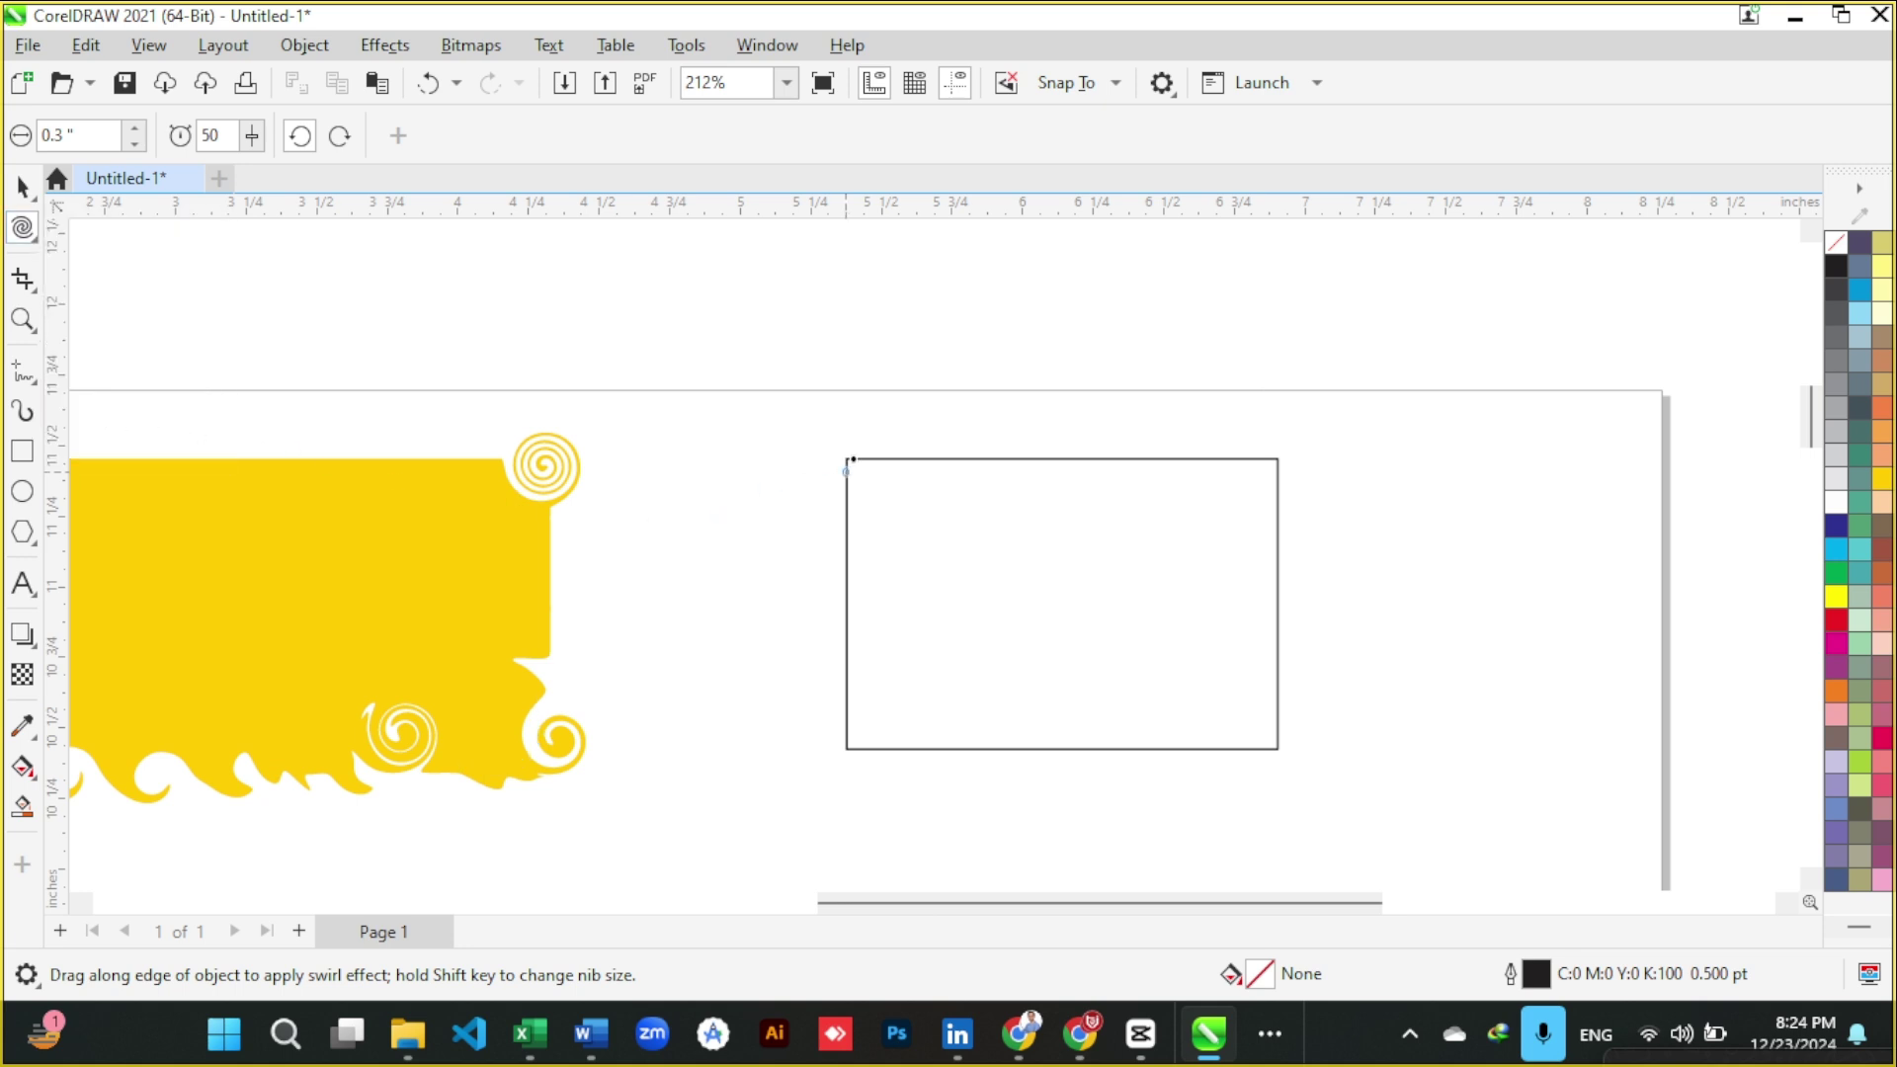
pyautogui.scroll(1, 851, 459)
pyautogui.click(35, 240)
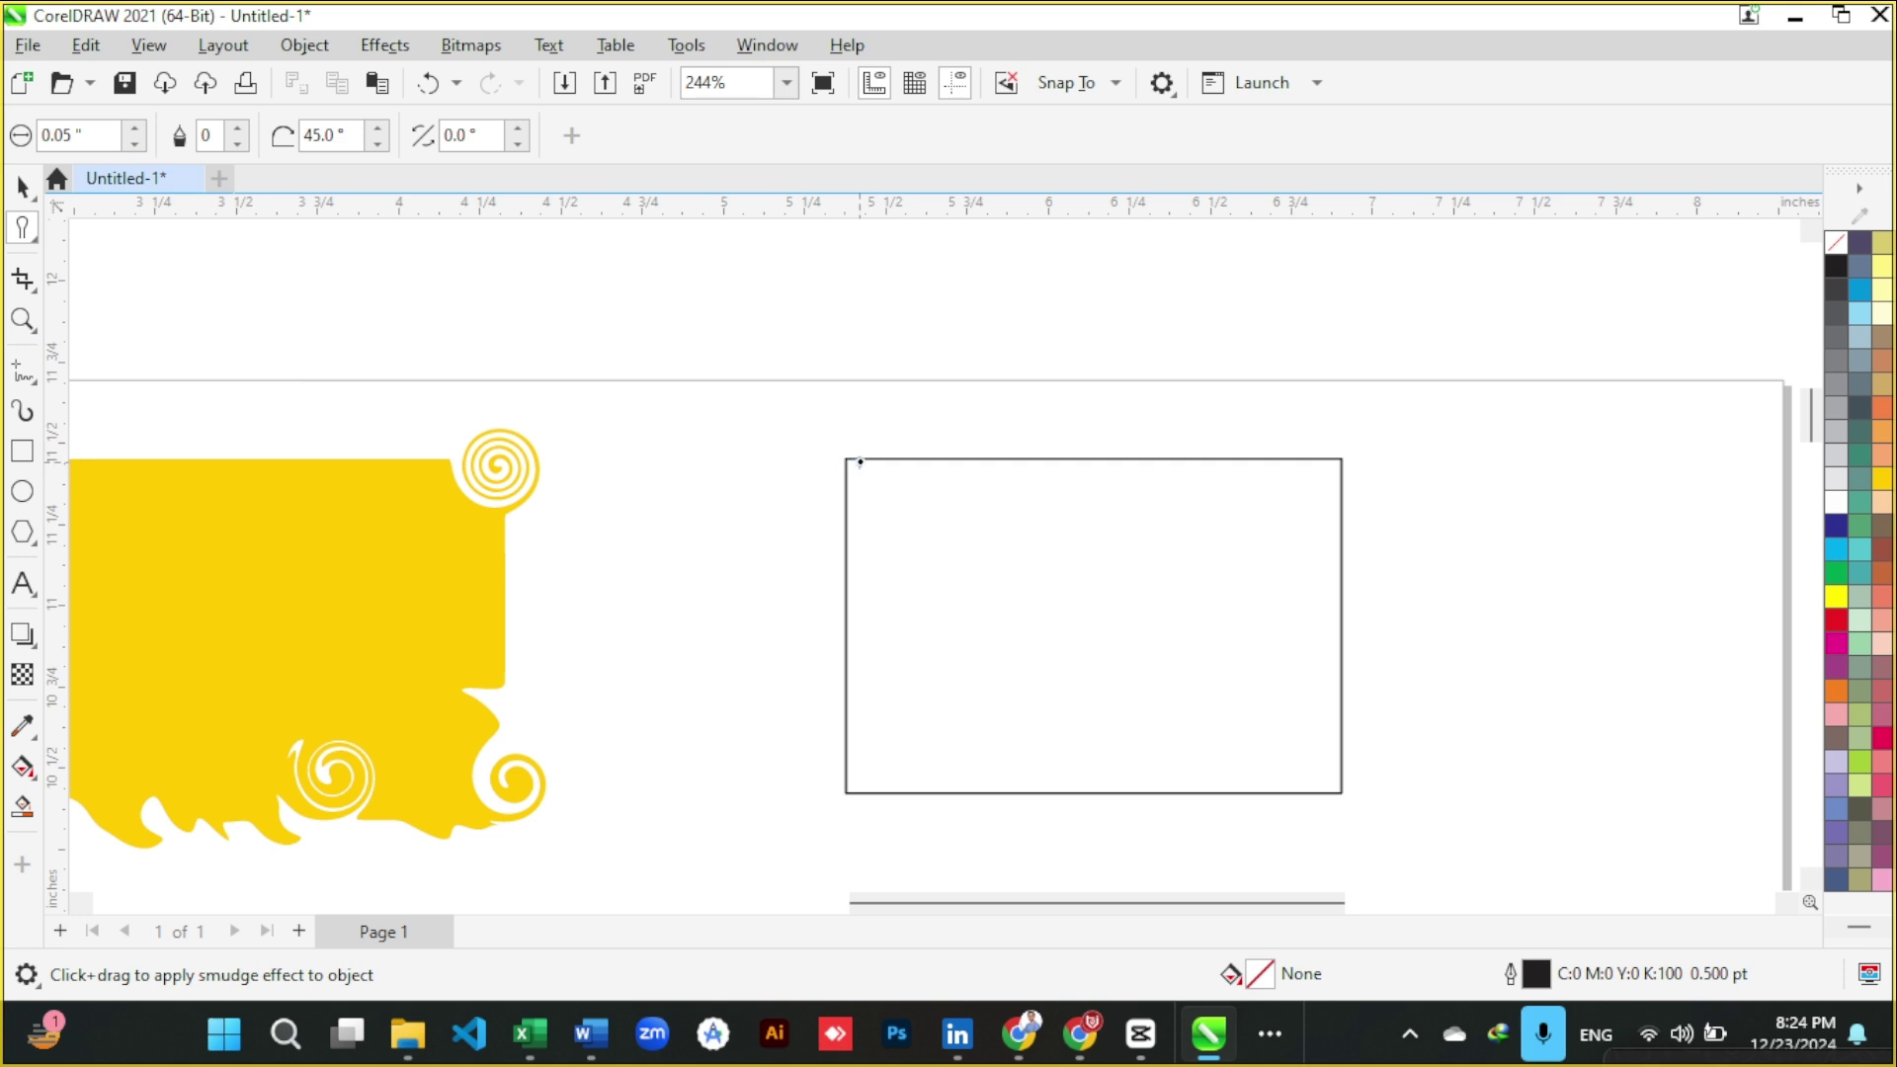
pyautogui.press('space')
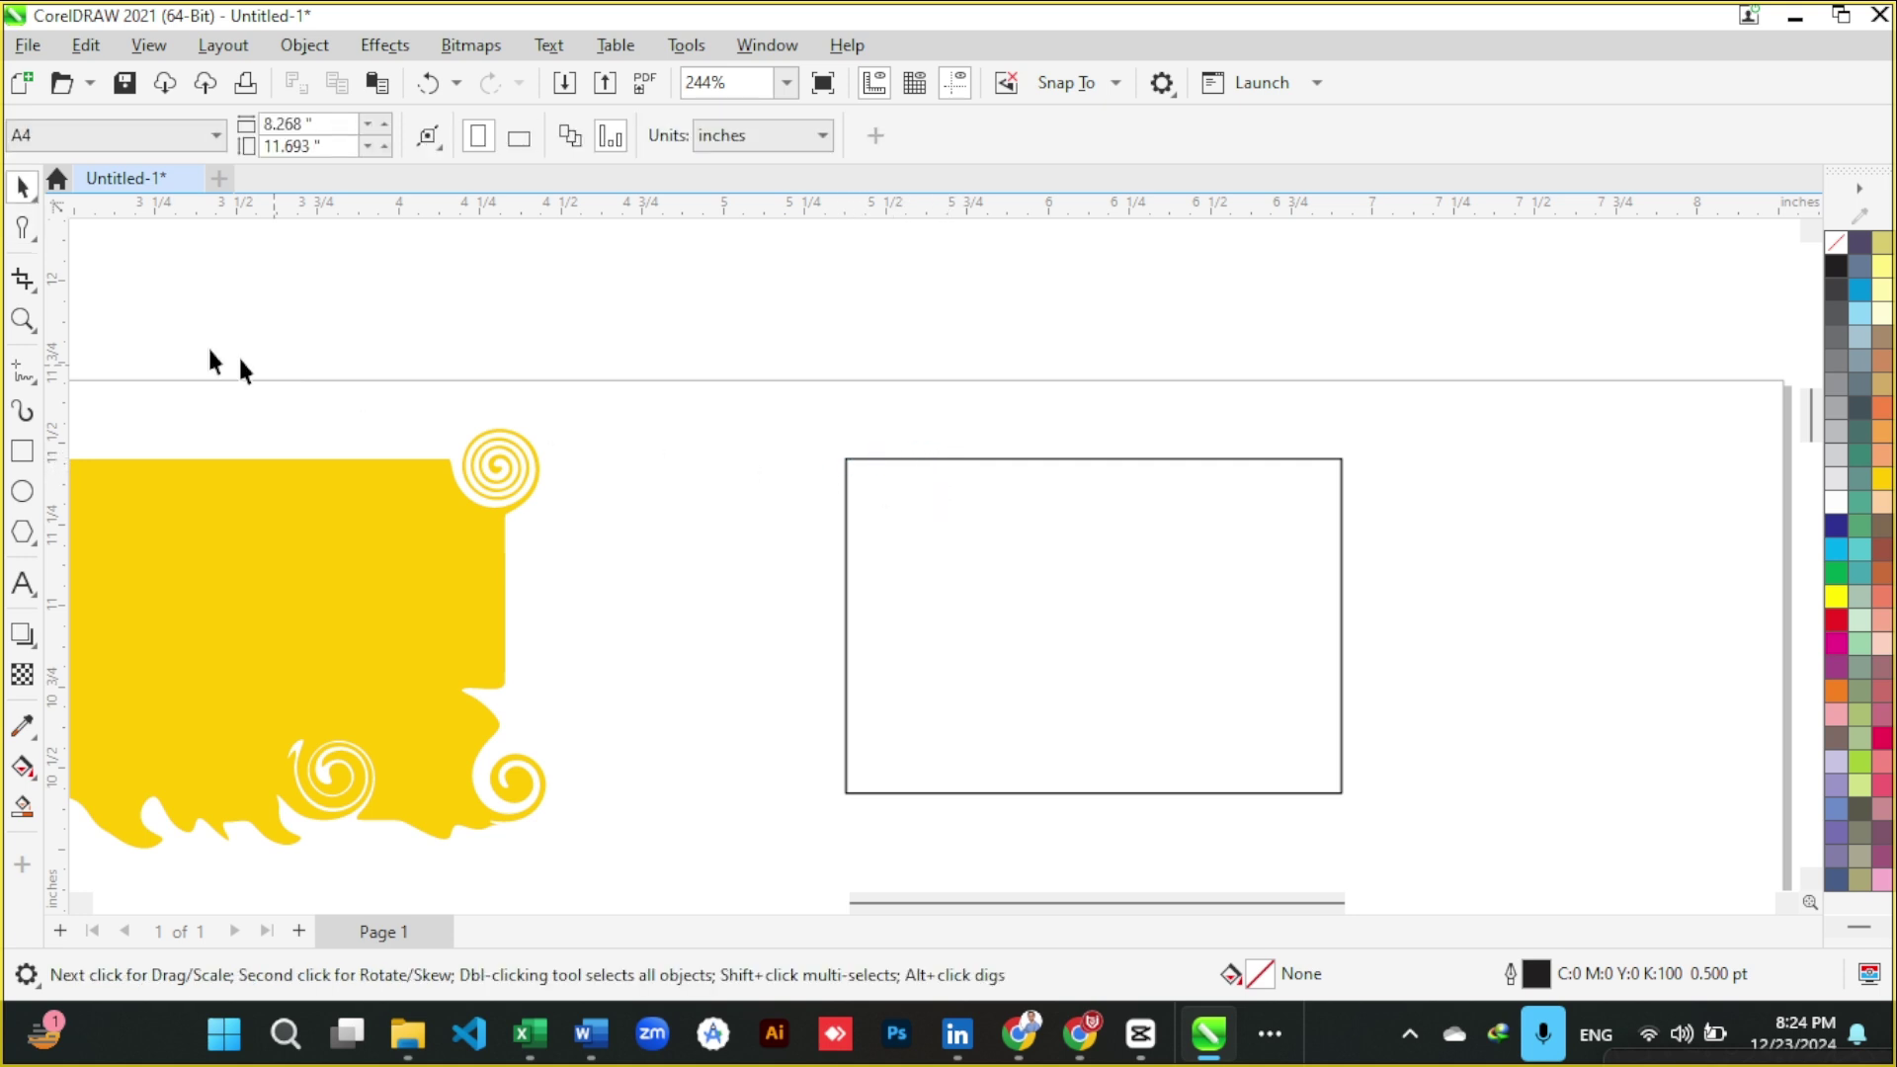
pyautogui.click(35, 240)
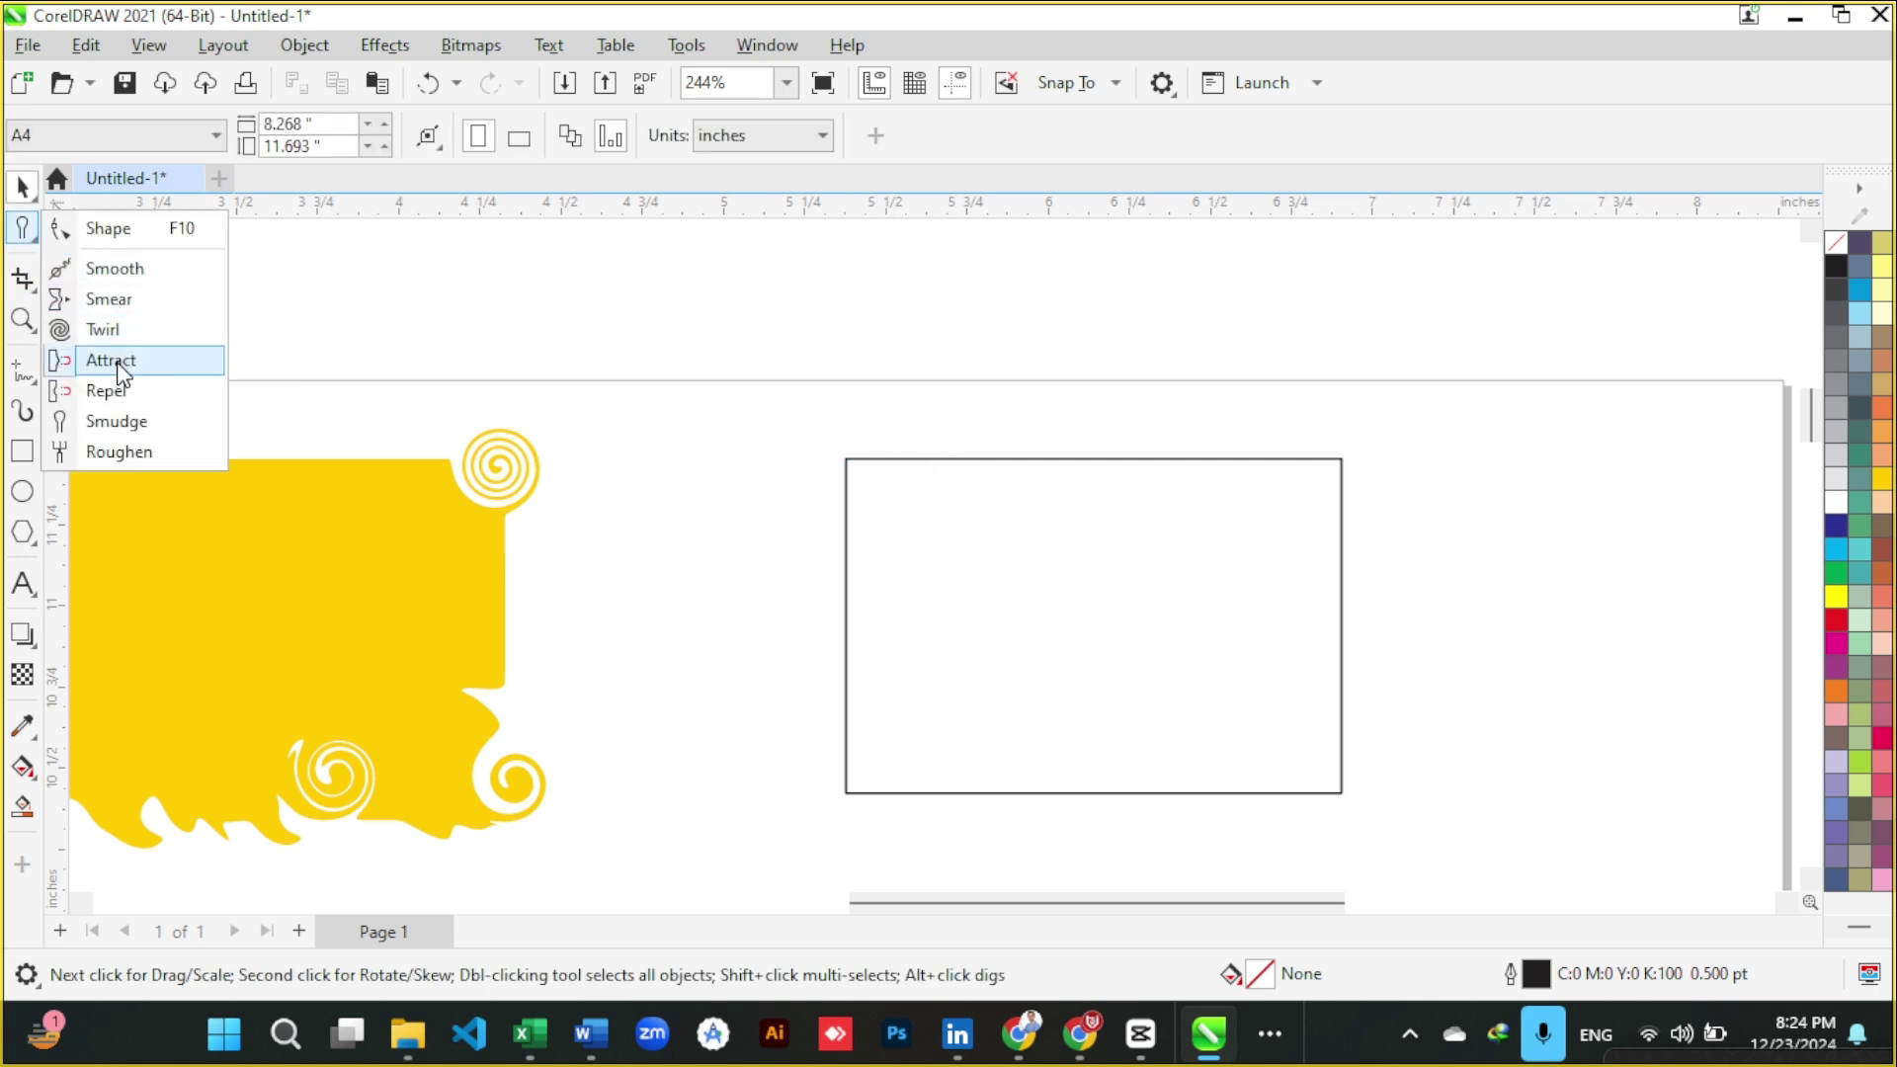
pyautogui.press('Escape')
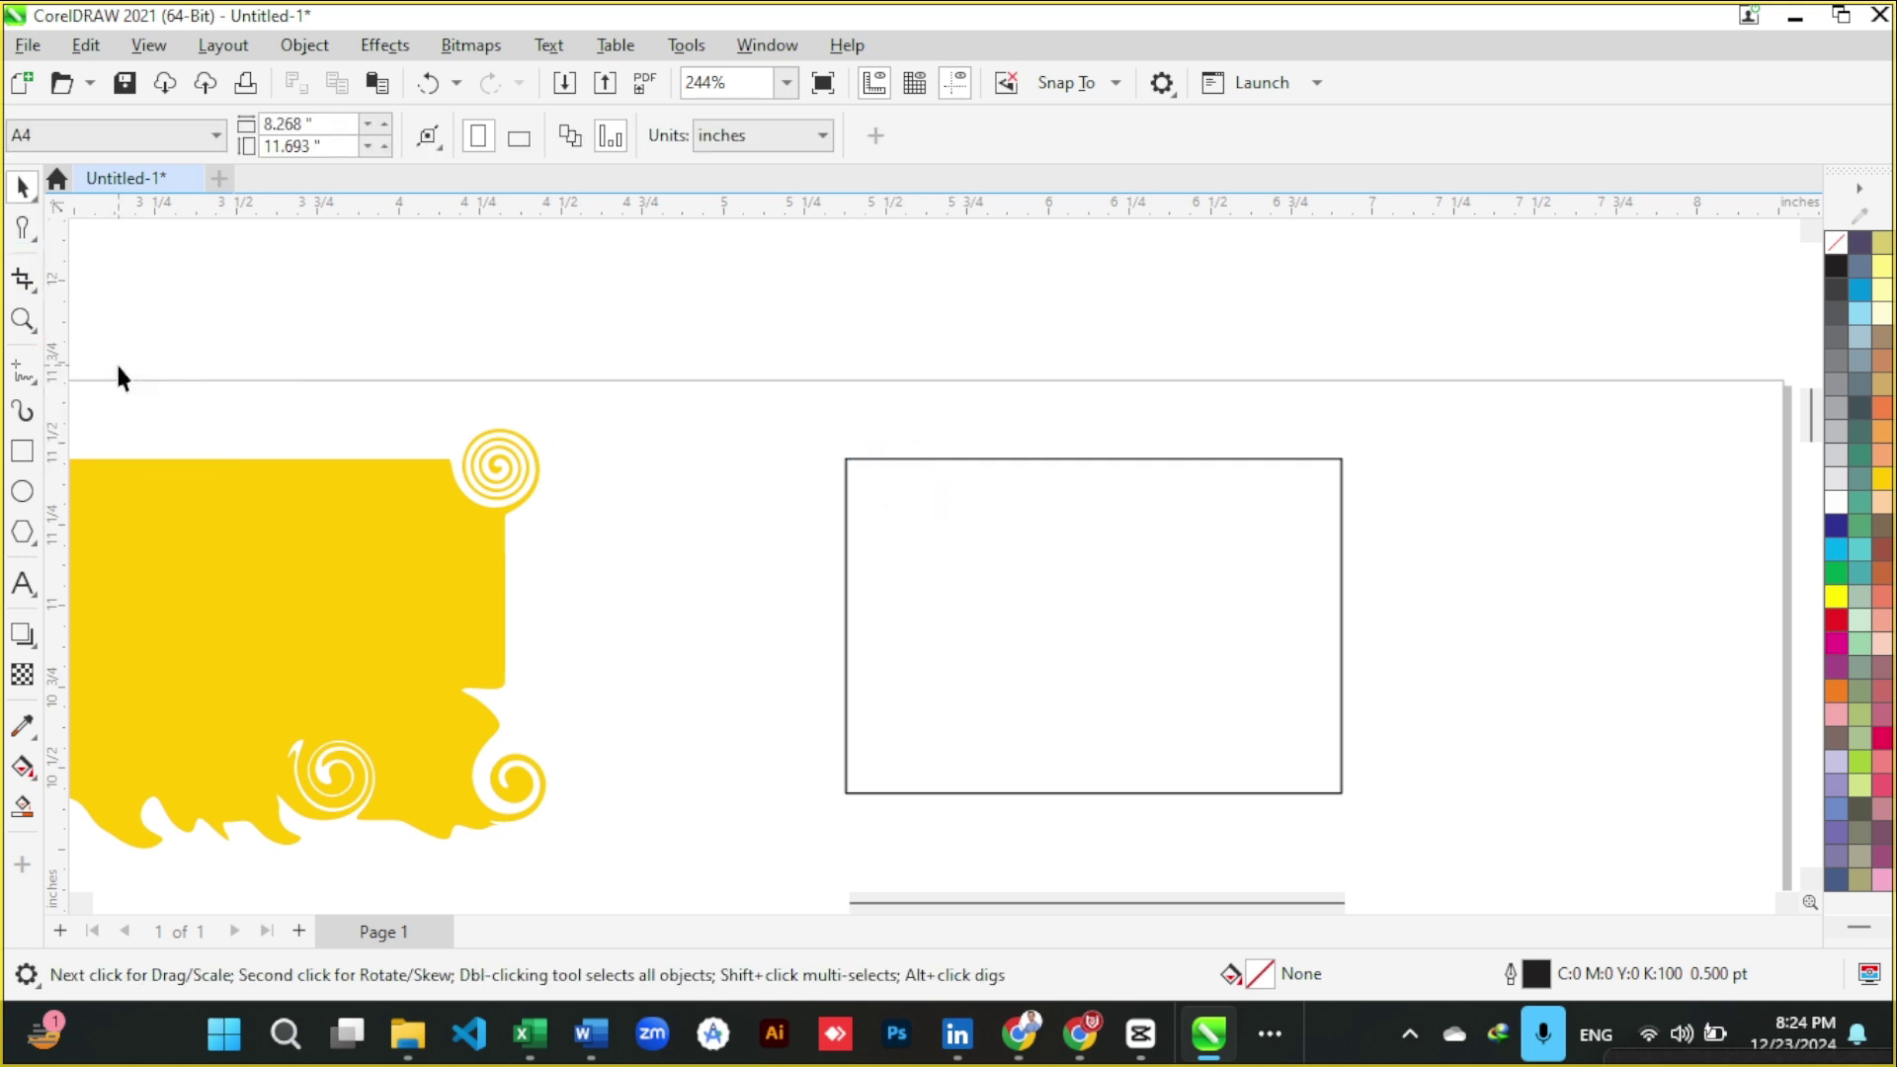
# - Select the unfilled rectangle beside the yellow shape
pyautogui.click(878, 462)
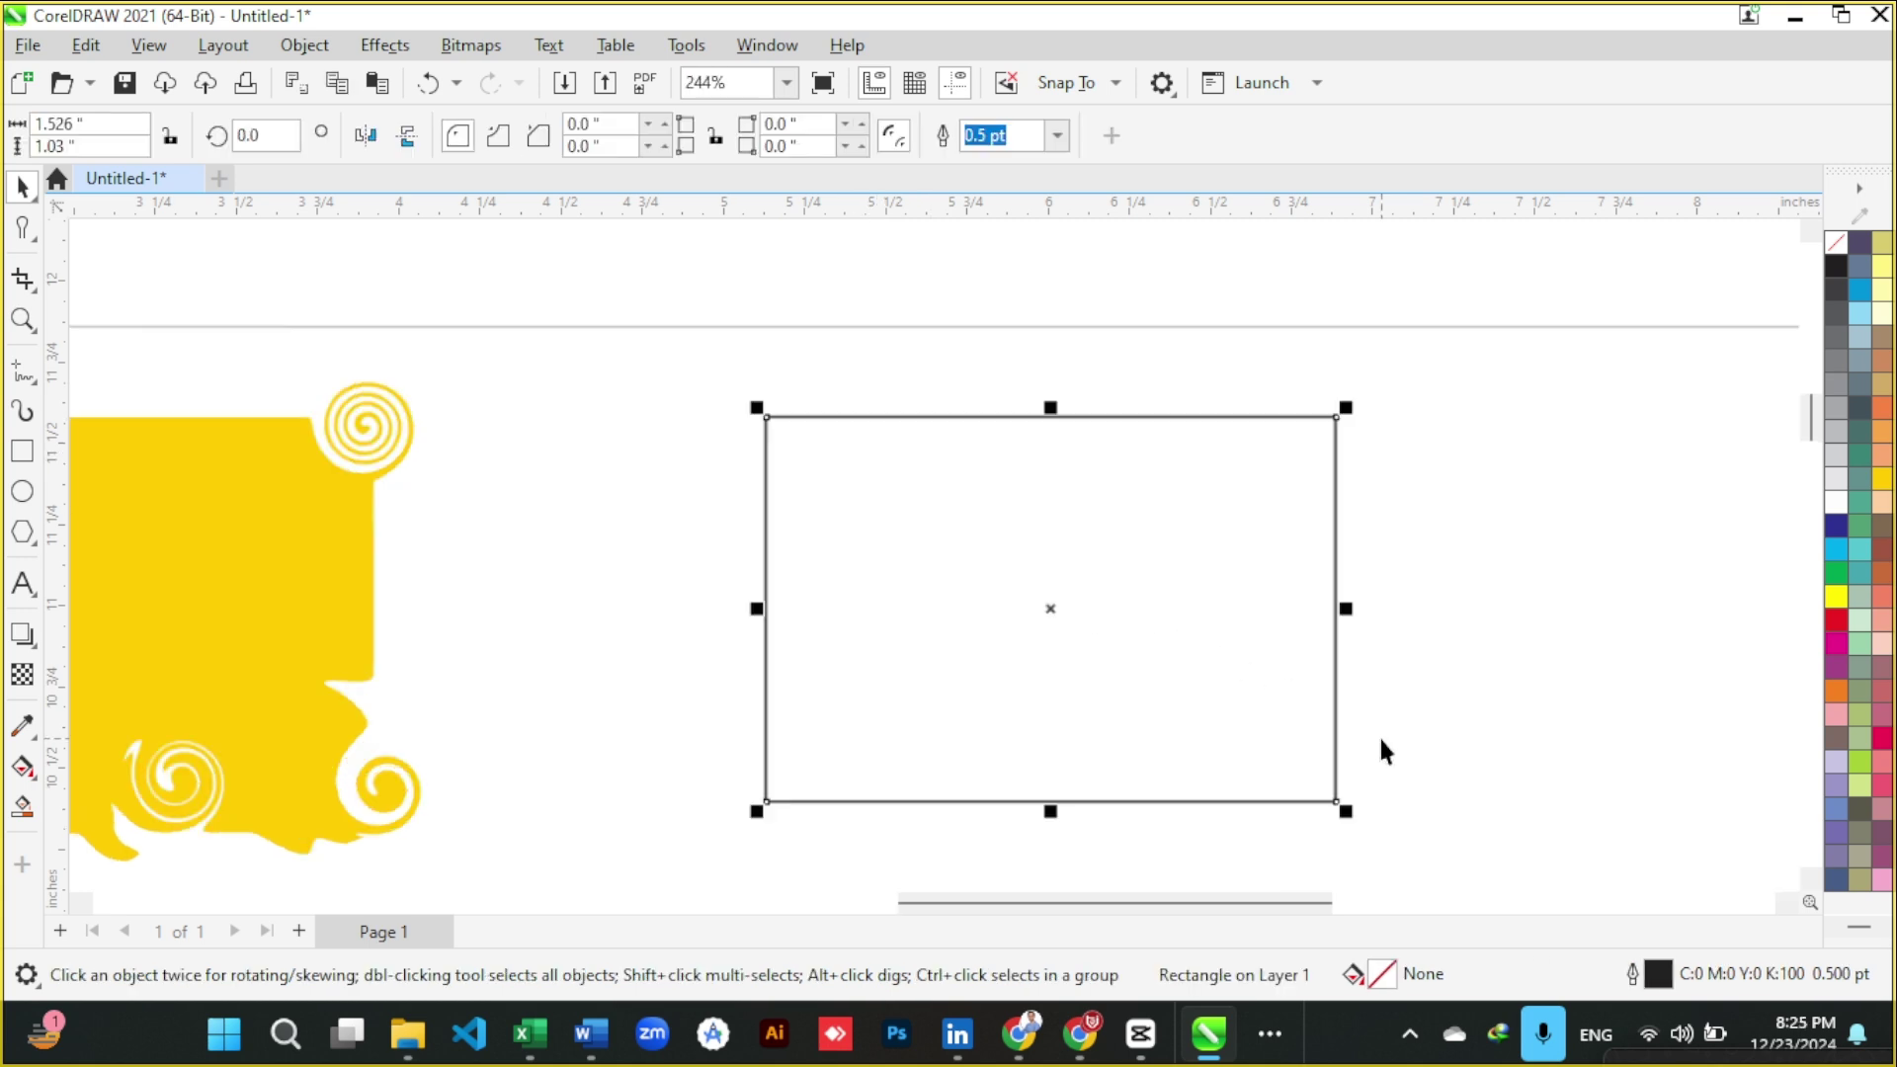
pyautogui.scroll(2, 1379, 737)
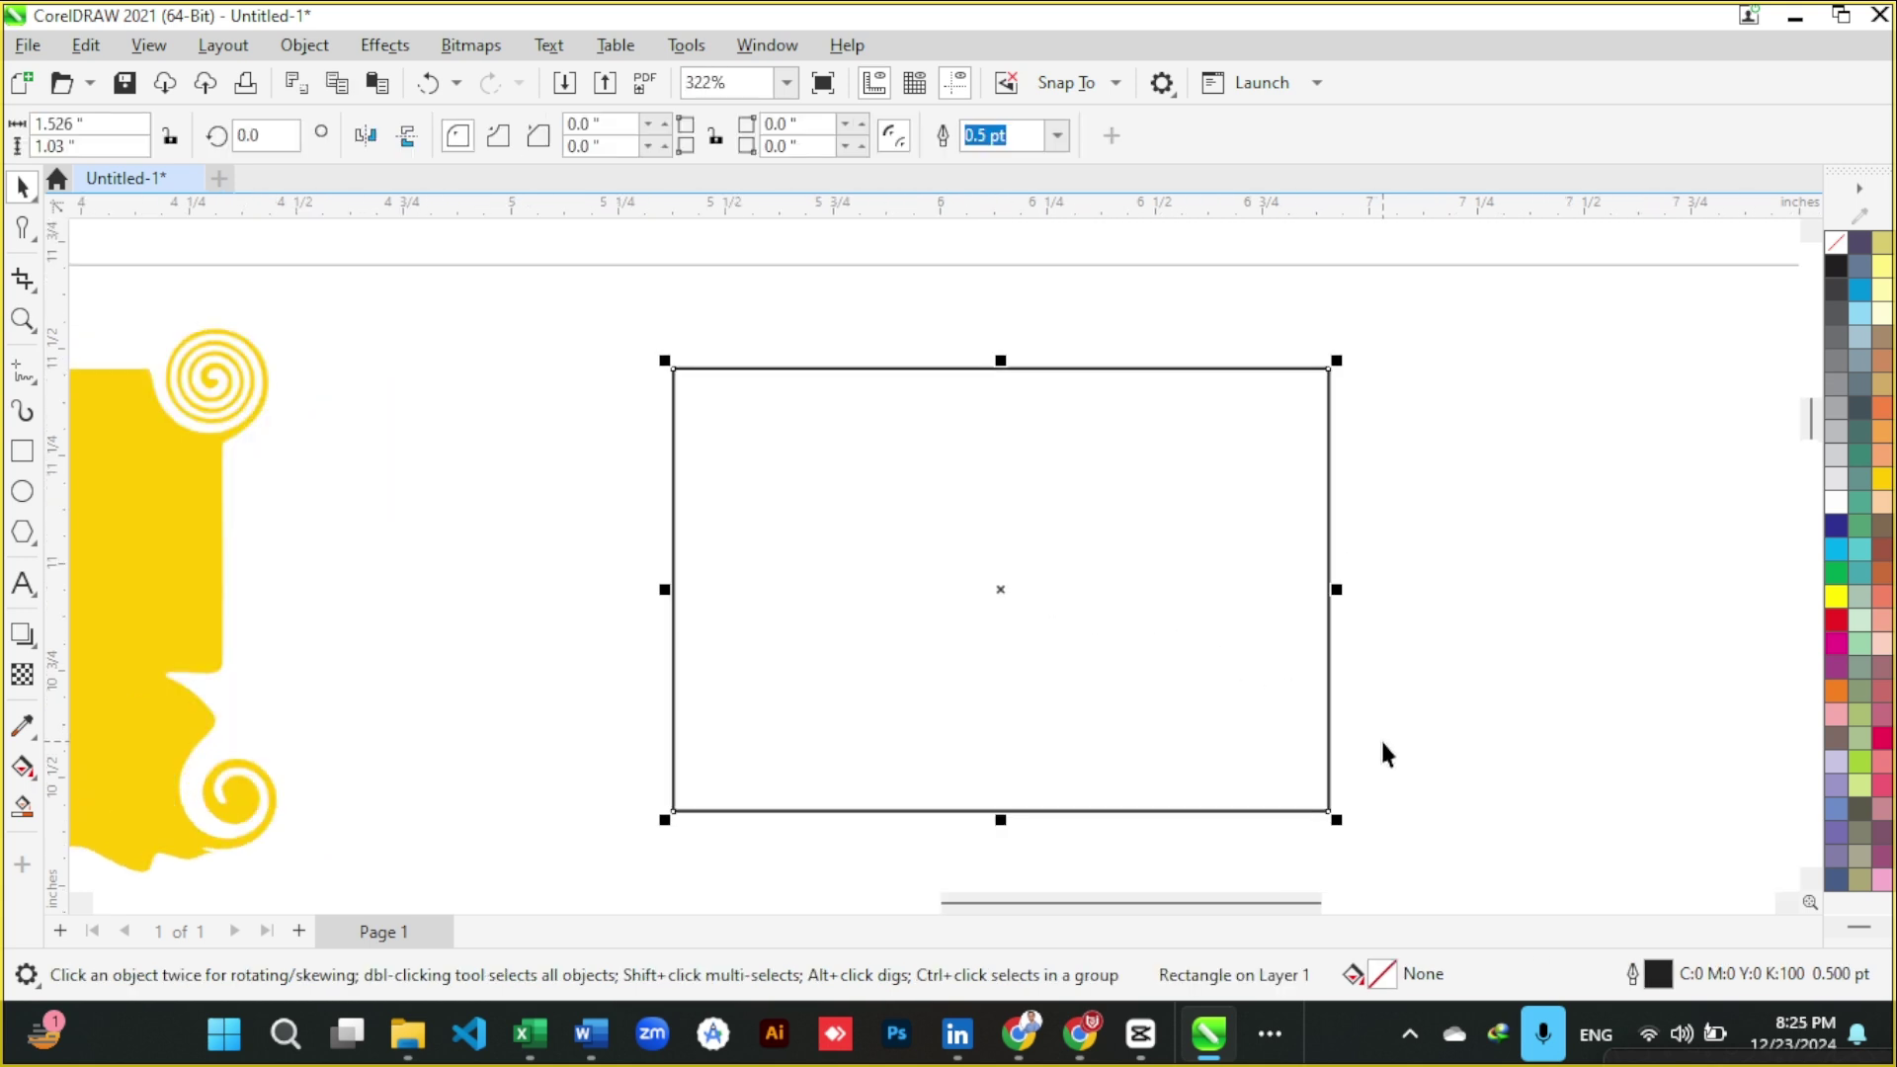
pyautogui.click(42, 206)
pyautogui.click(33, 235)
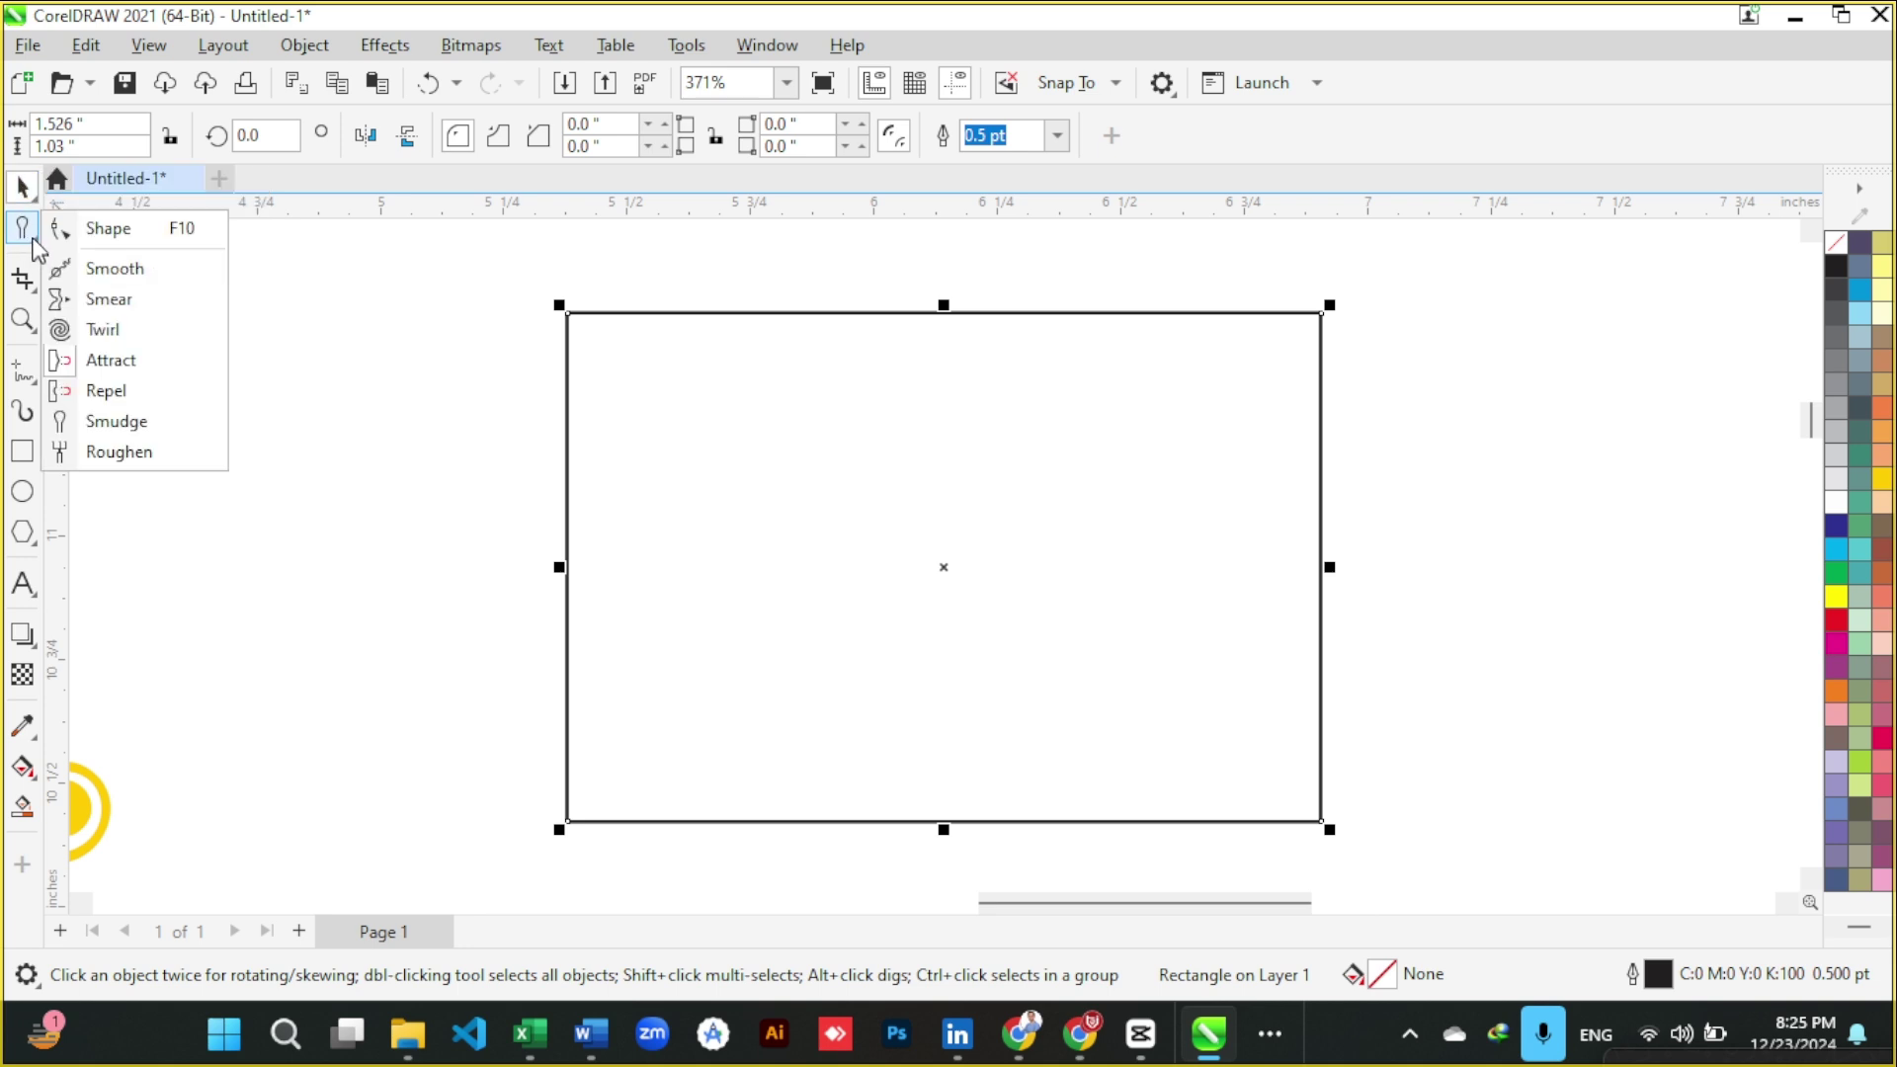
pyautogui.click(184, 362)
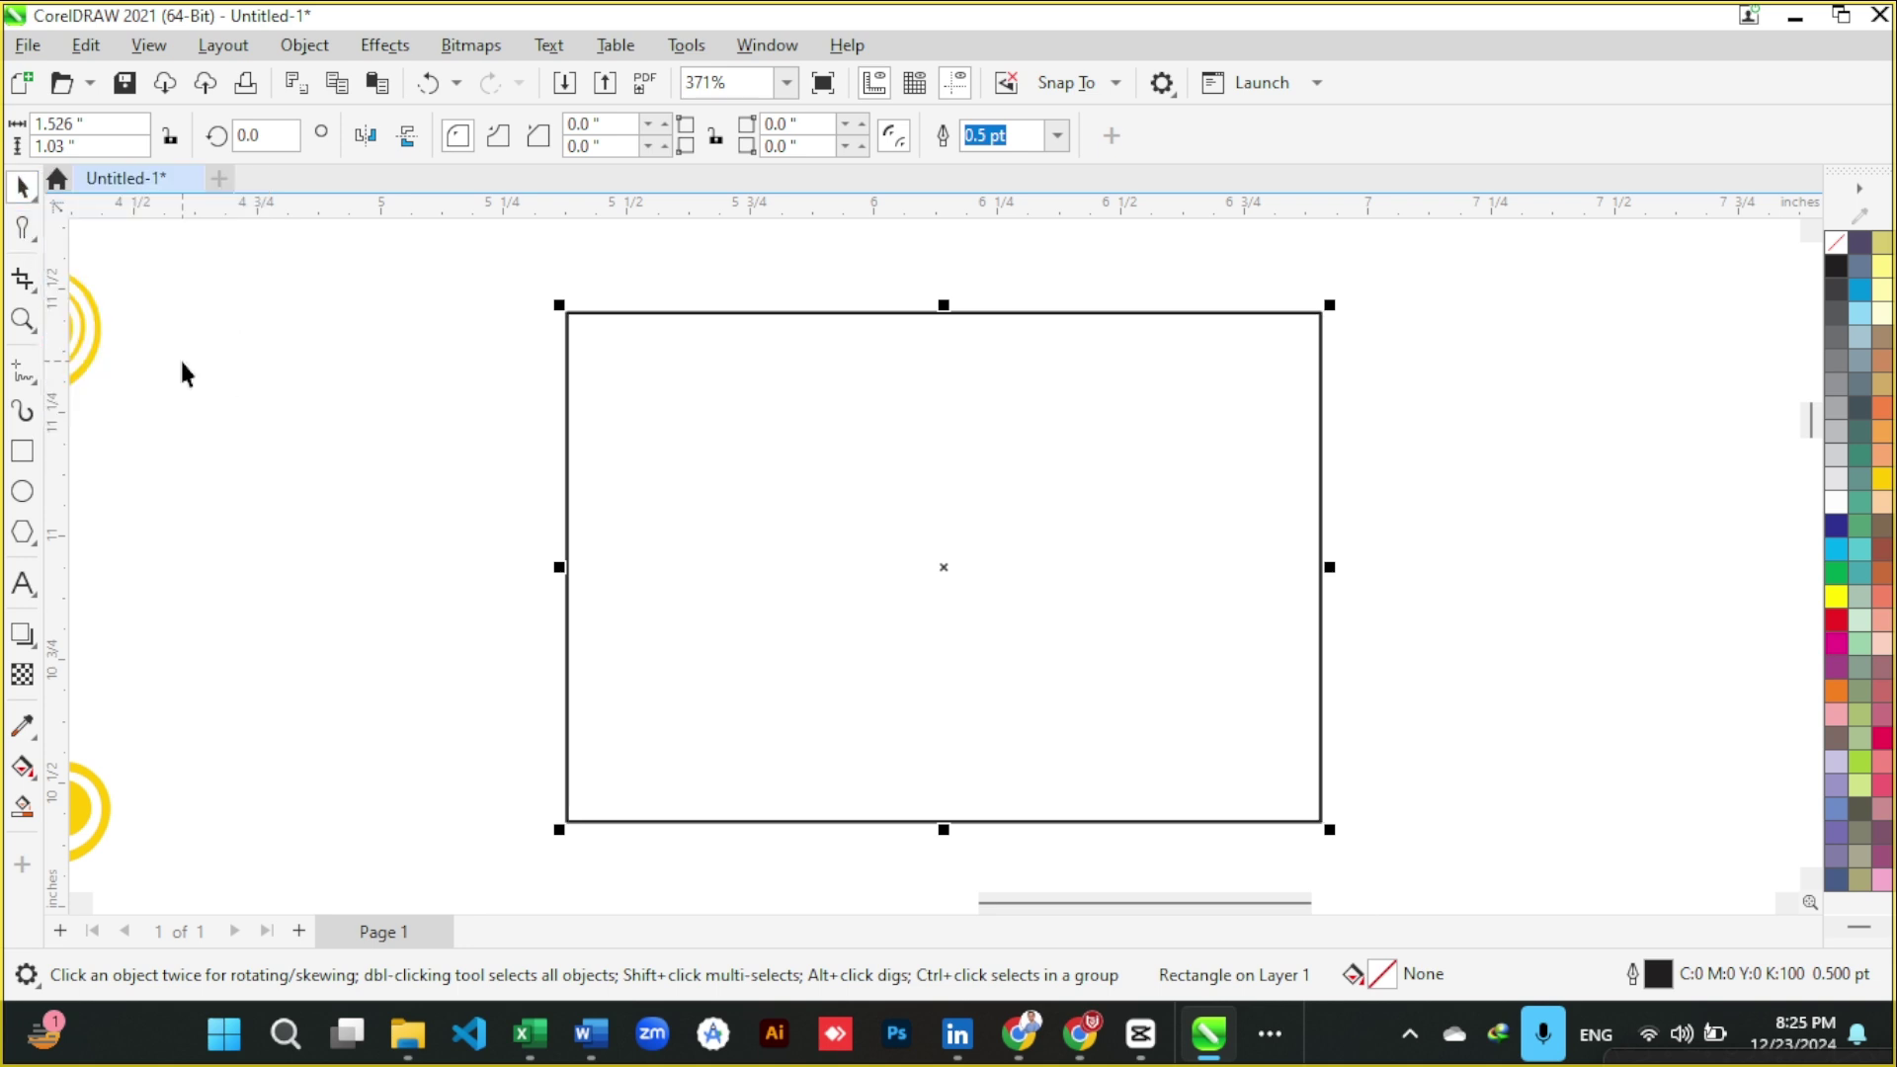
pyautogui.click(24, 229)
pyautogui.click(24, 280)
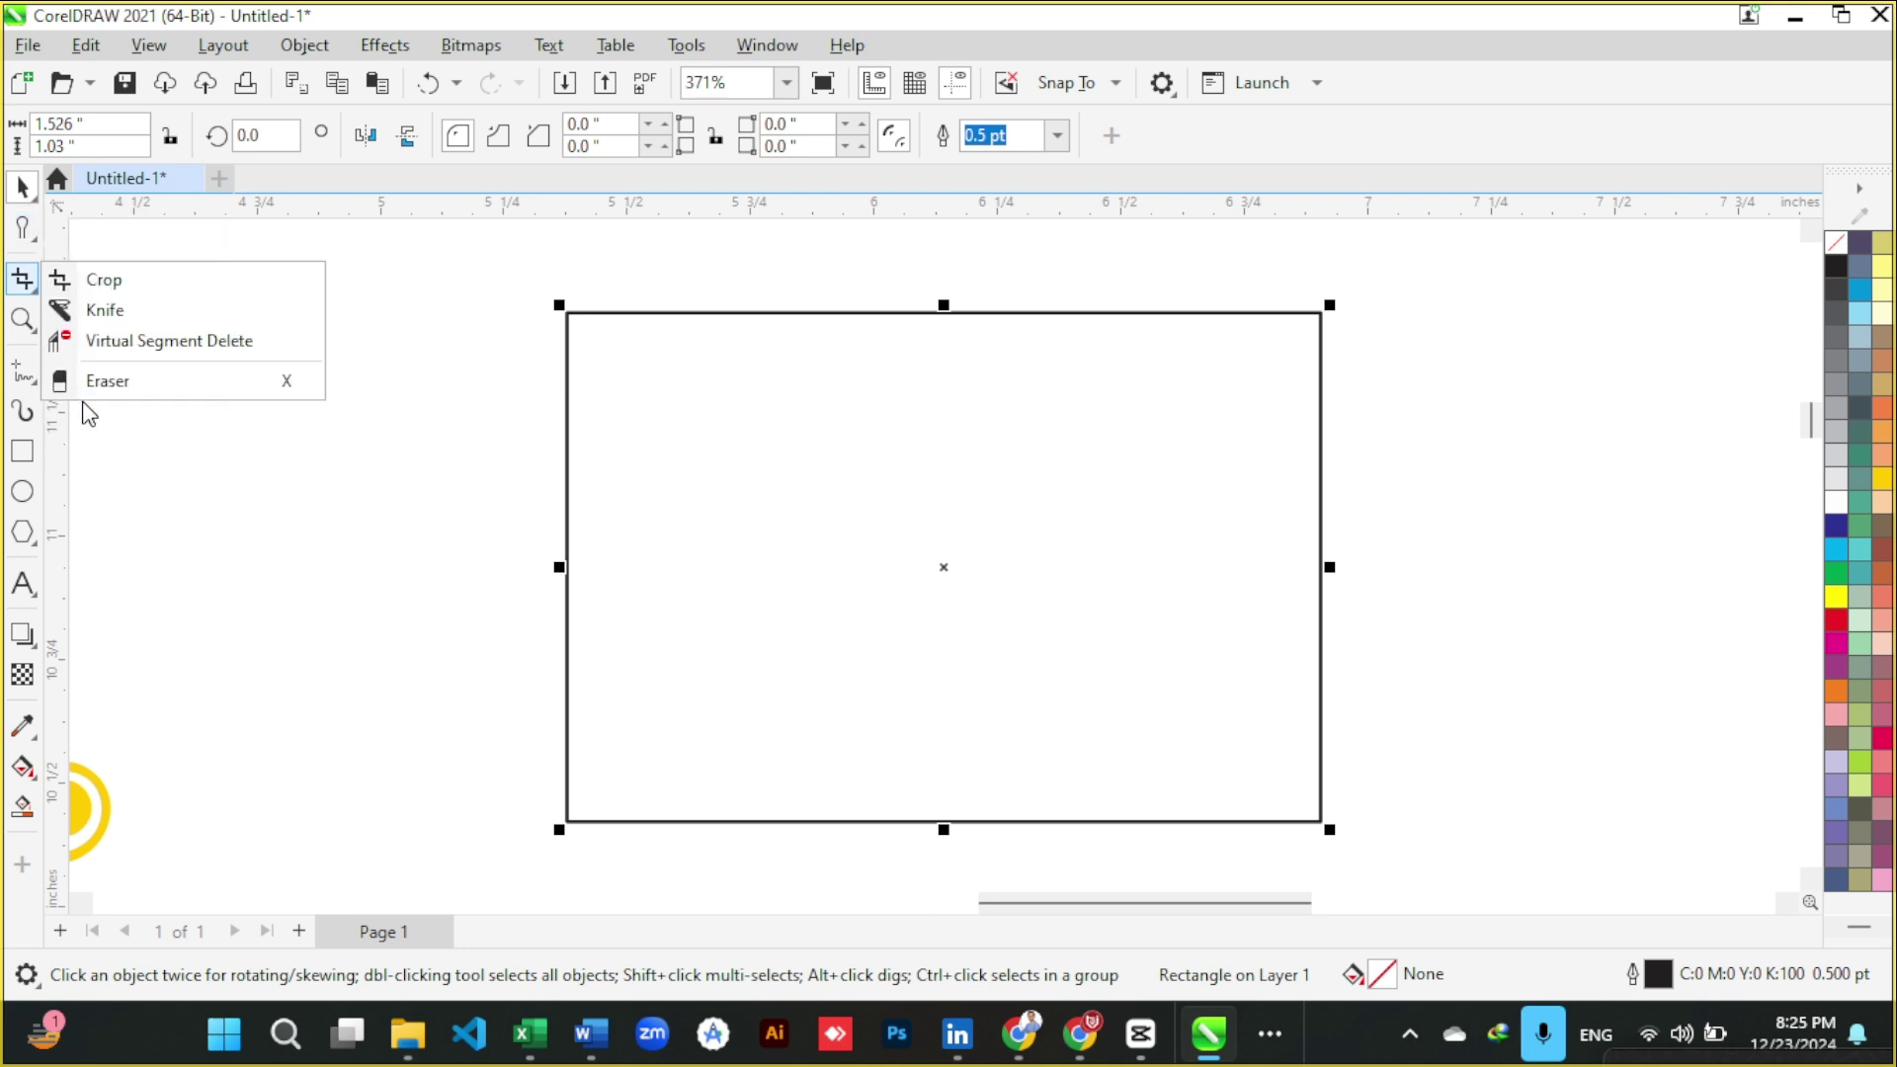
pyautogui.click(33, 235)
pyautogui.click(94, 391)
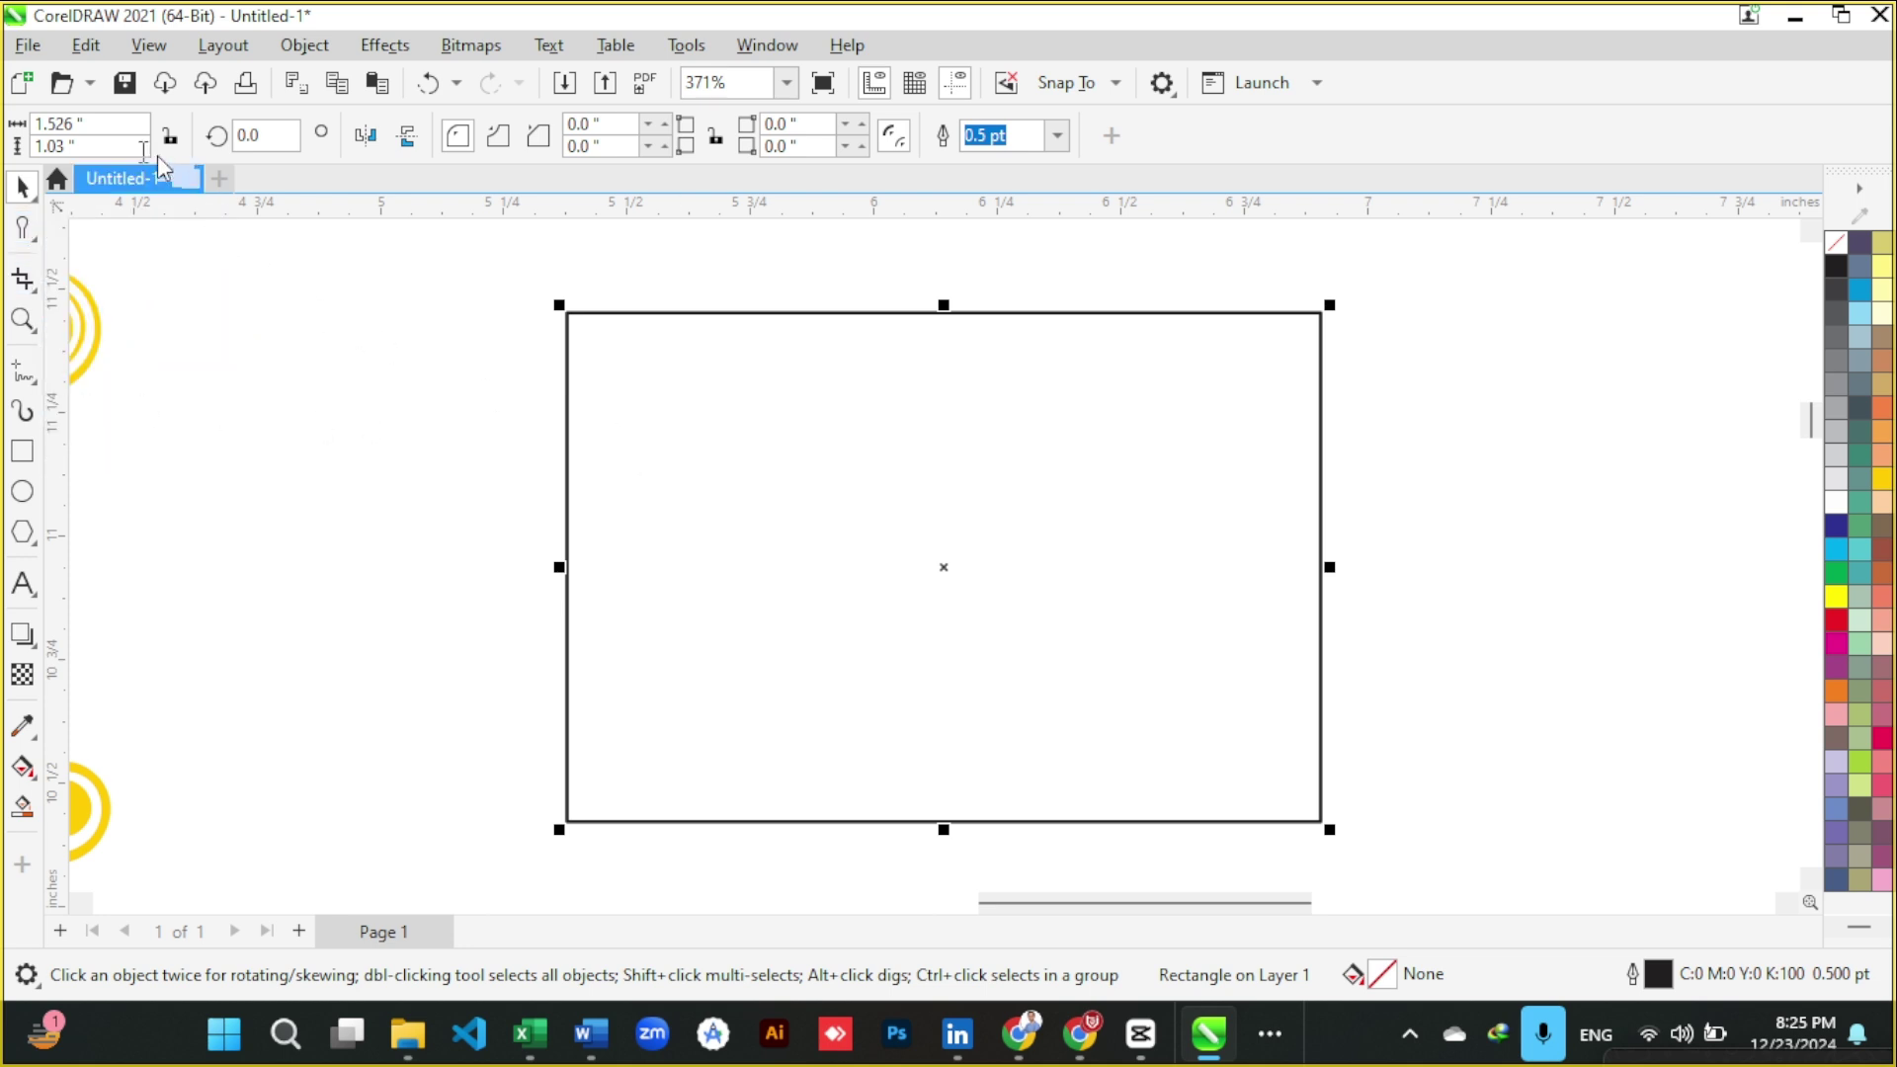
pyautogui.click(38, 202)
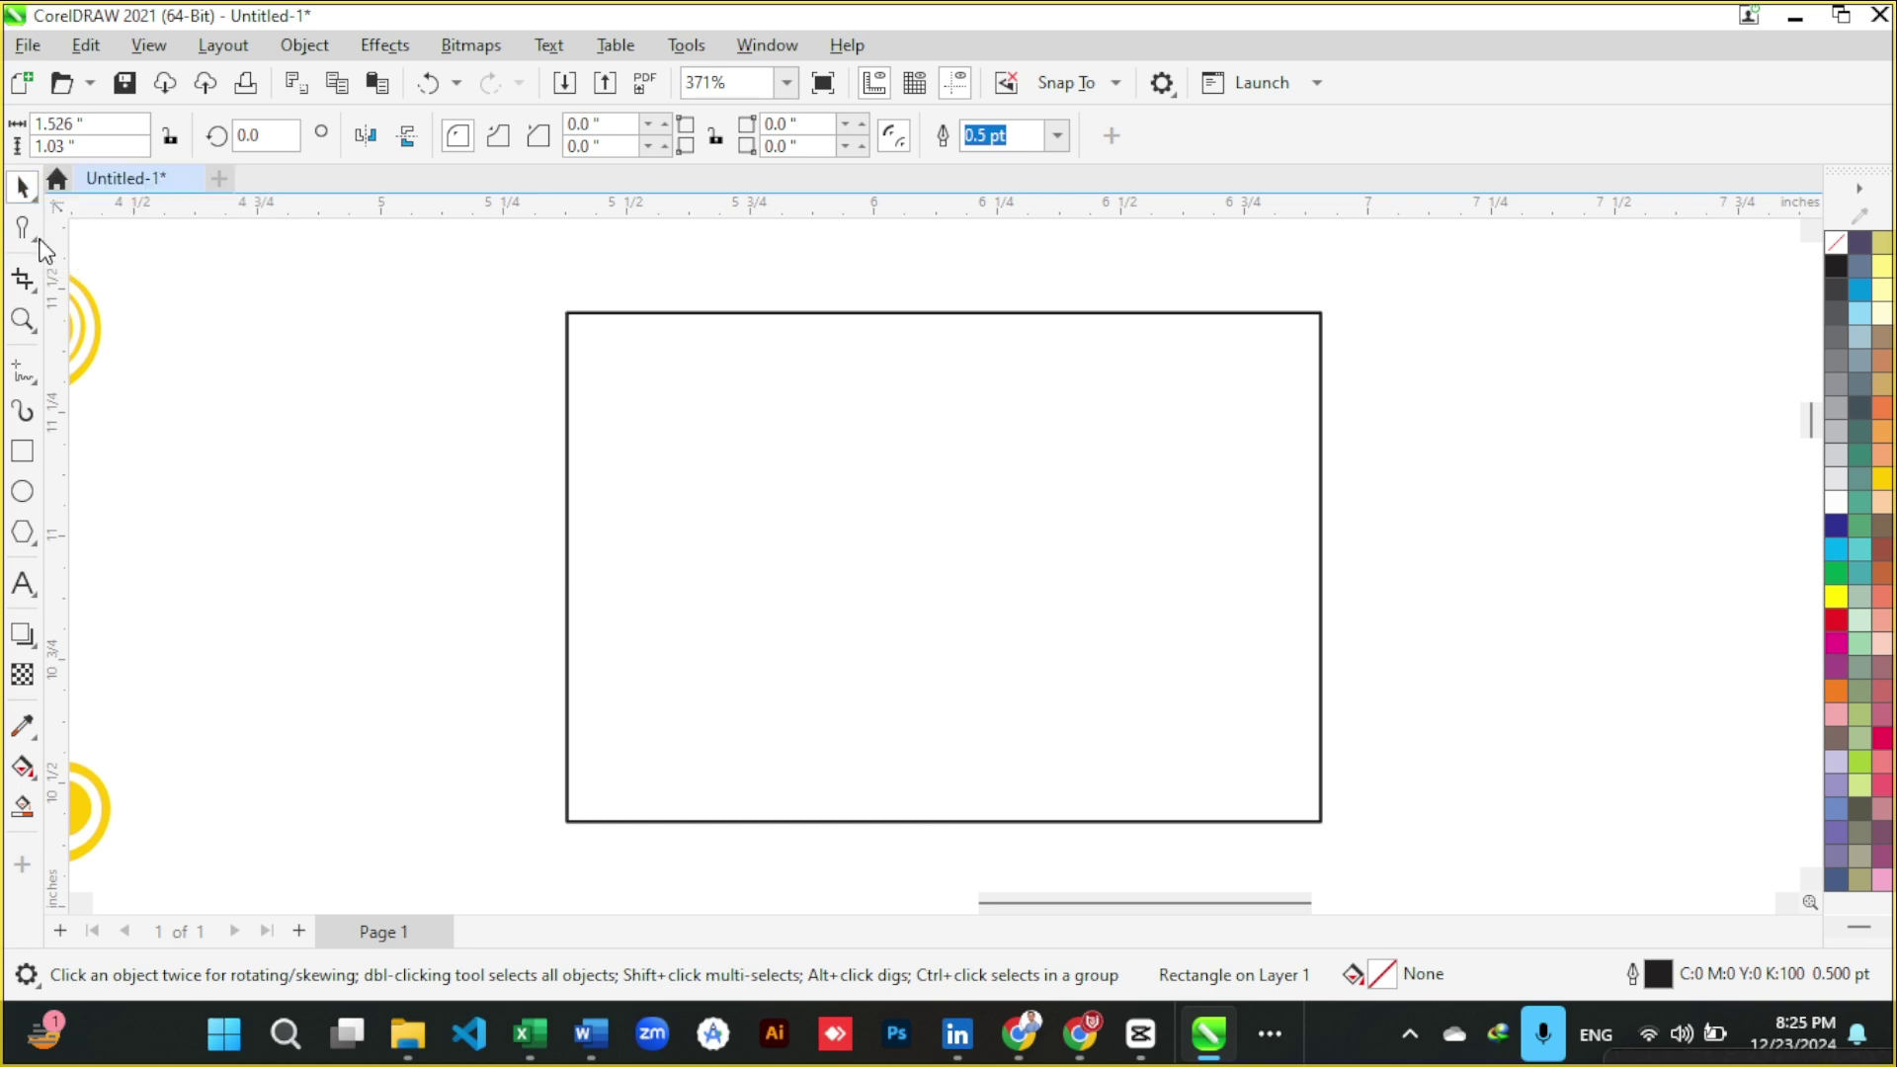
pyautogui.click(33, 237)
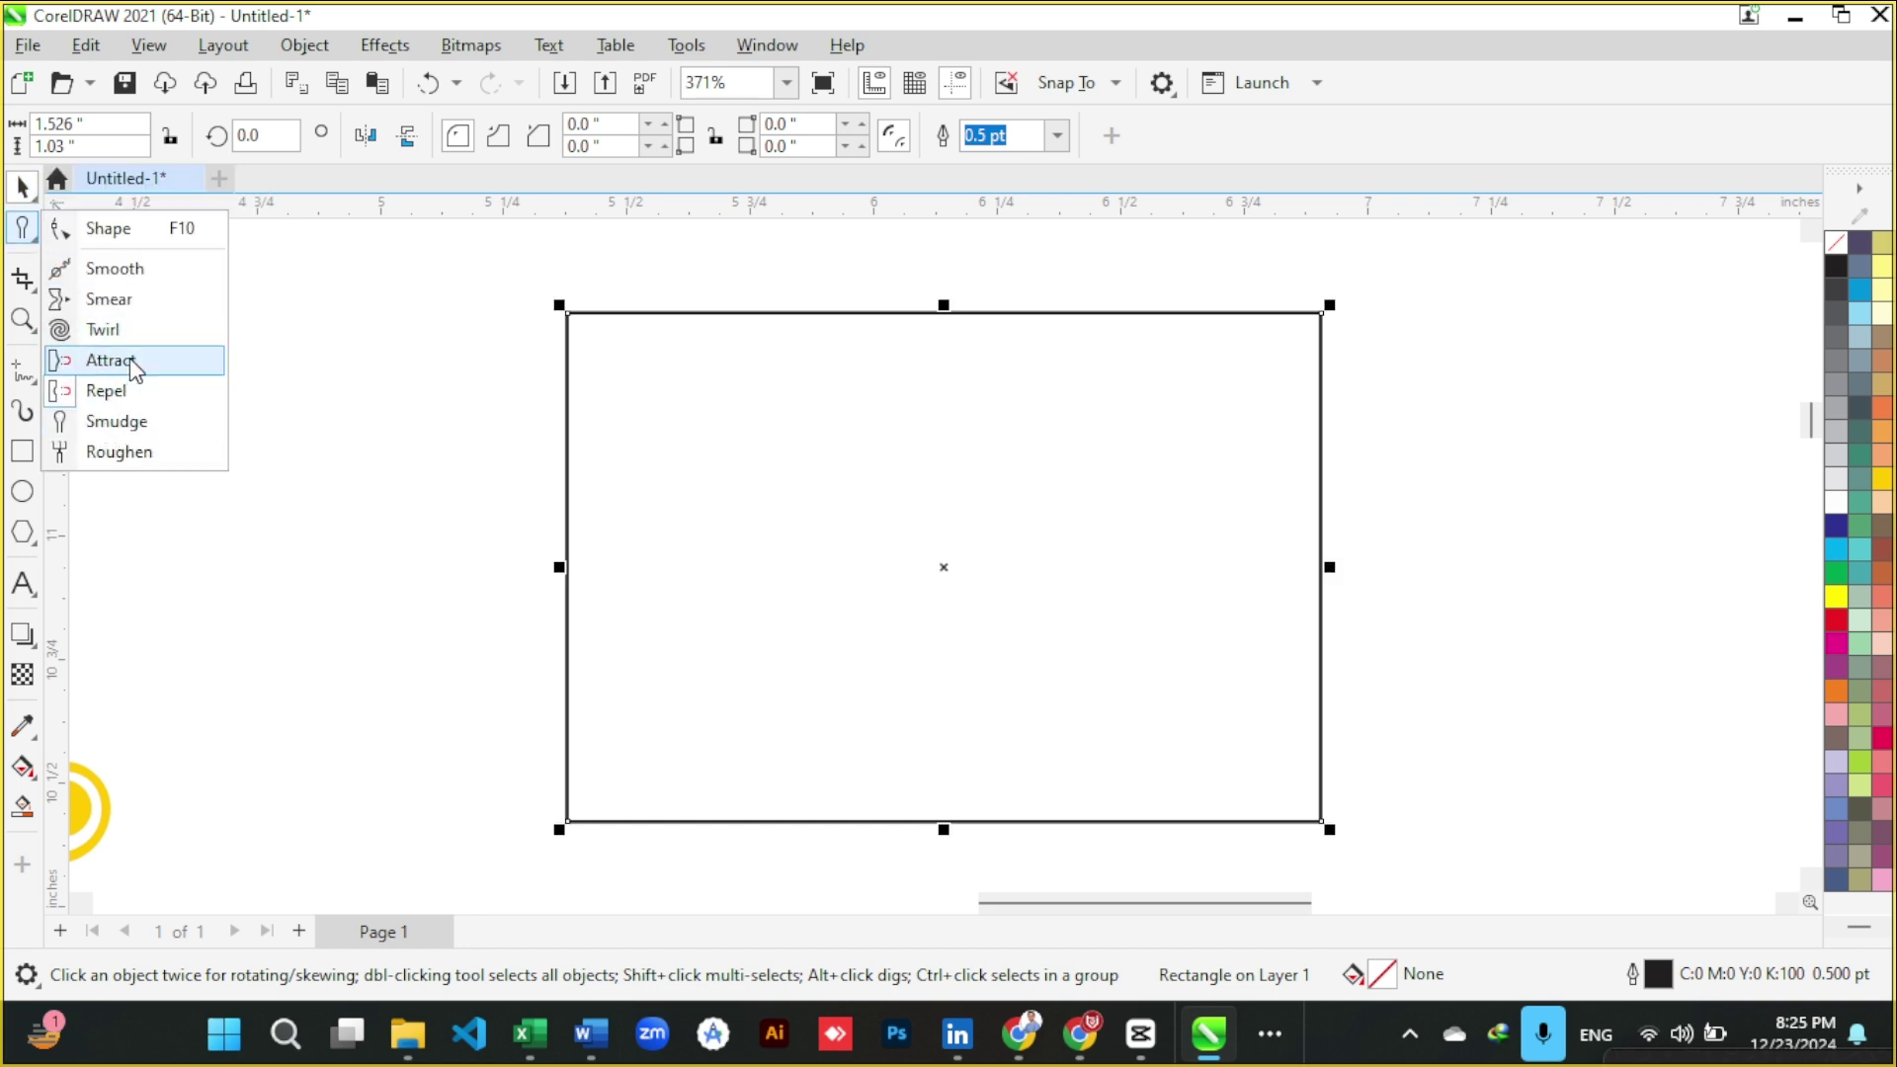
pyautogui.click(140, 425)
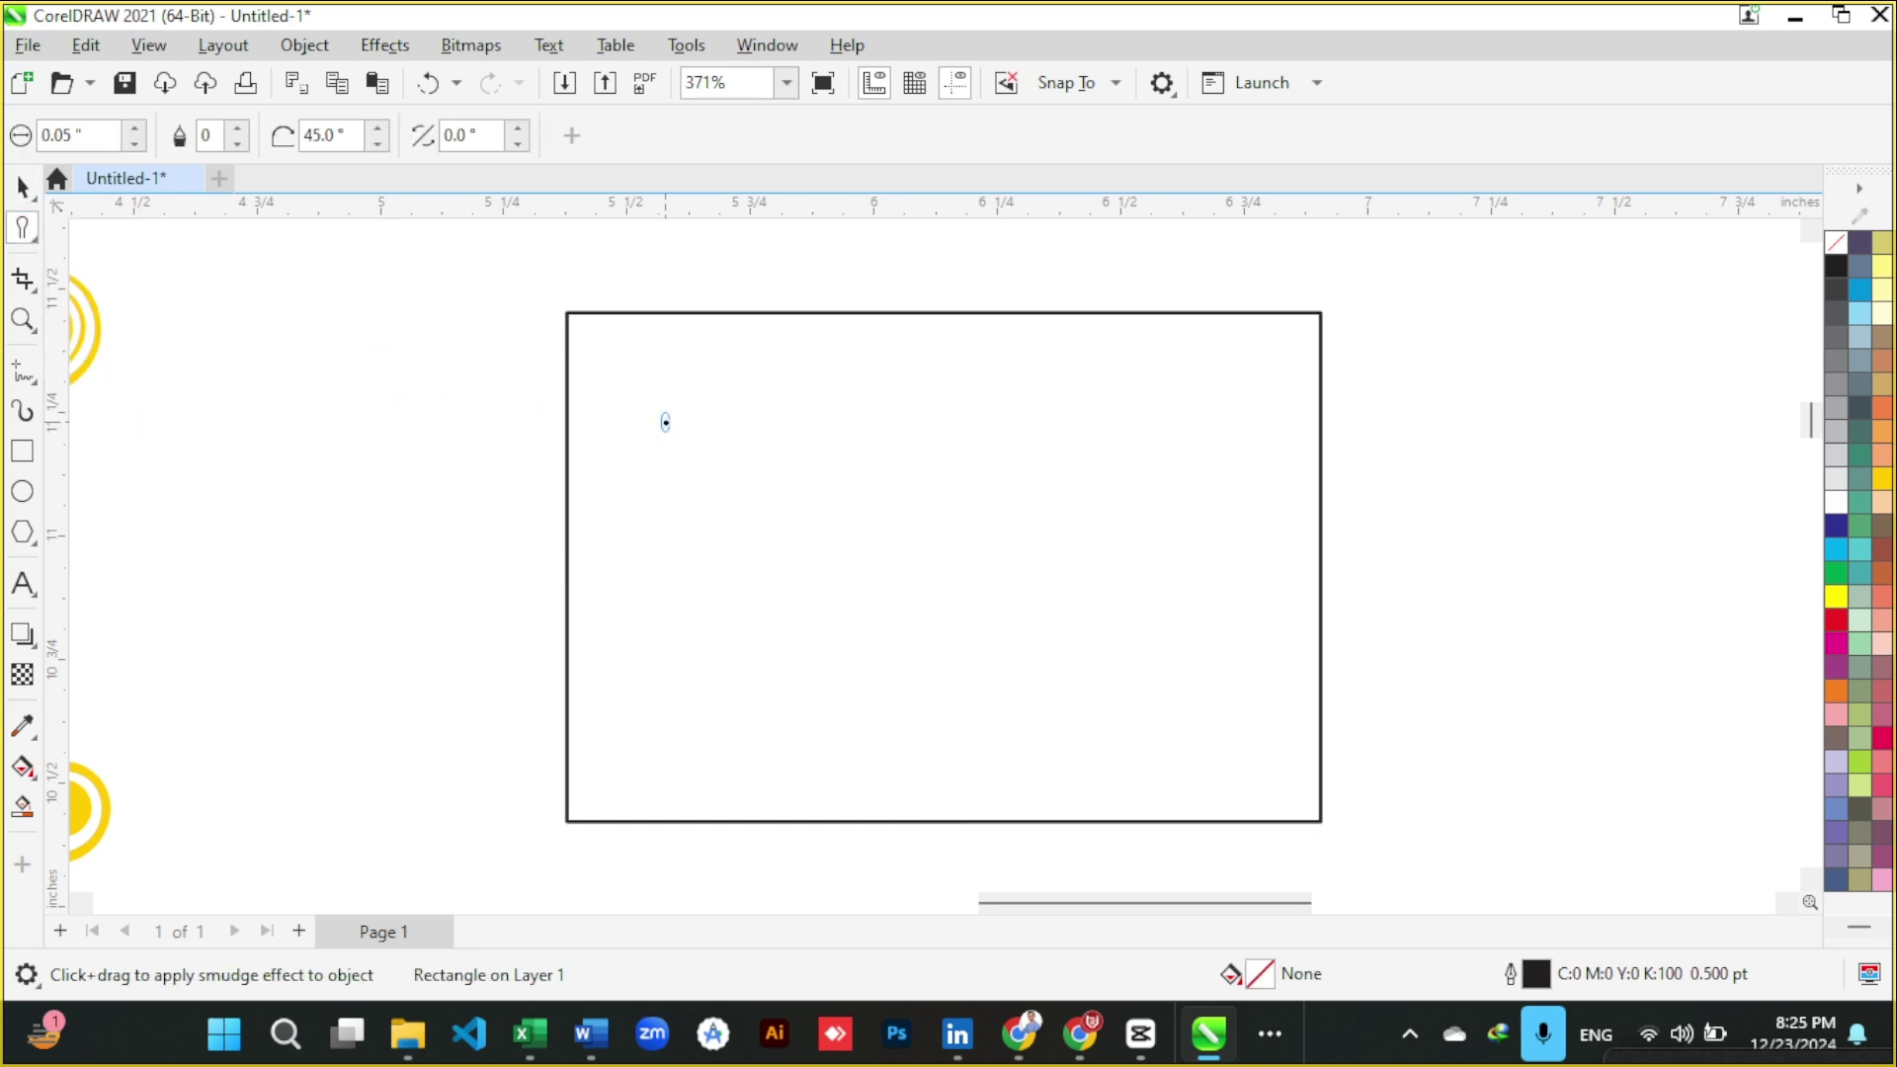
pyautogui.press('space')
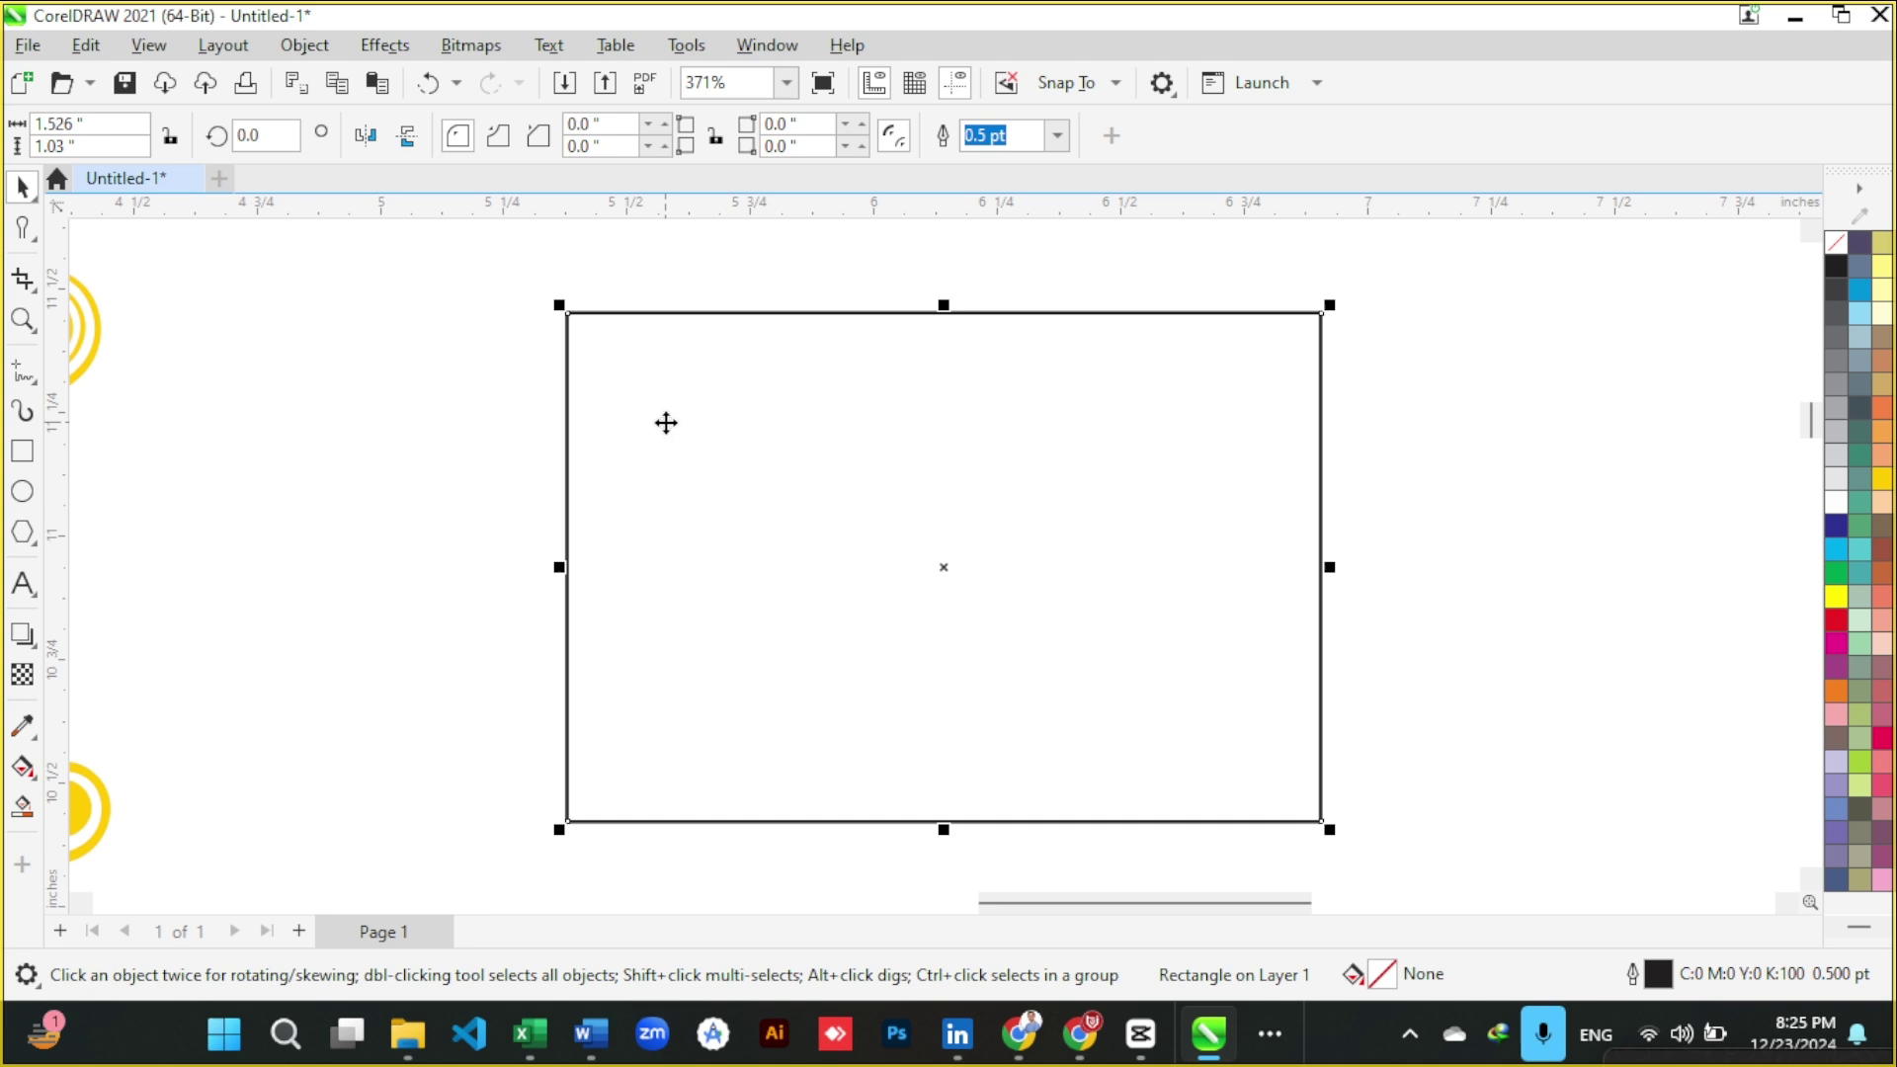
# - Fill the selected rectangle with blue (C:100 M:20 Y:0 K:0)
pyautogui.click(1861, 294)
pyautogui.rightClick(1842, 255)
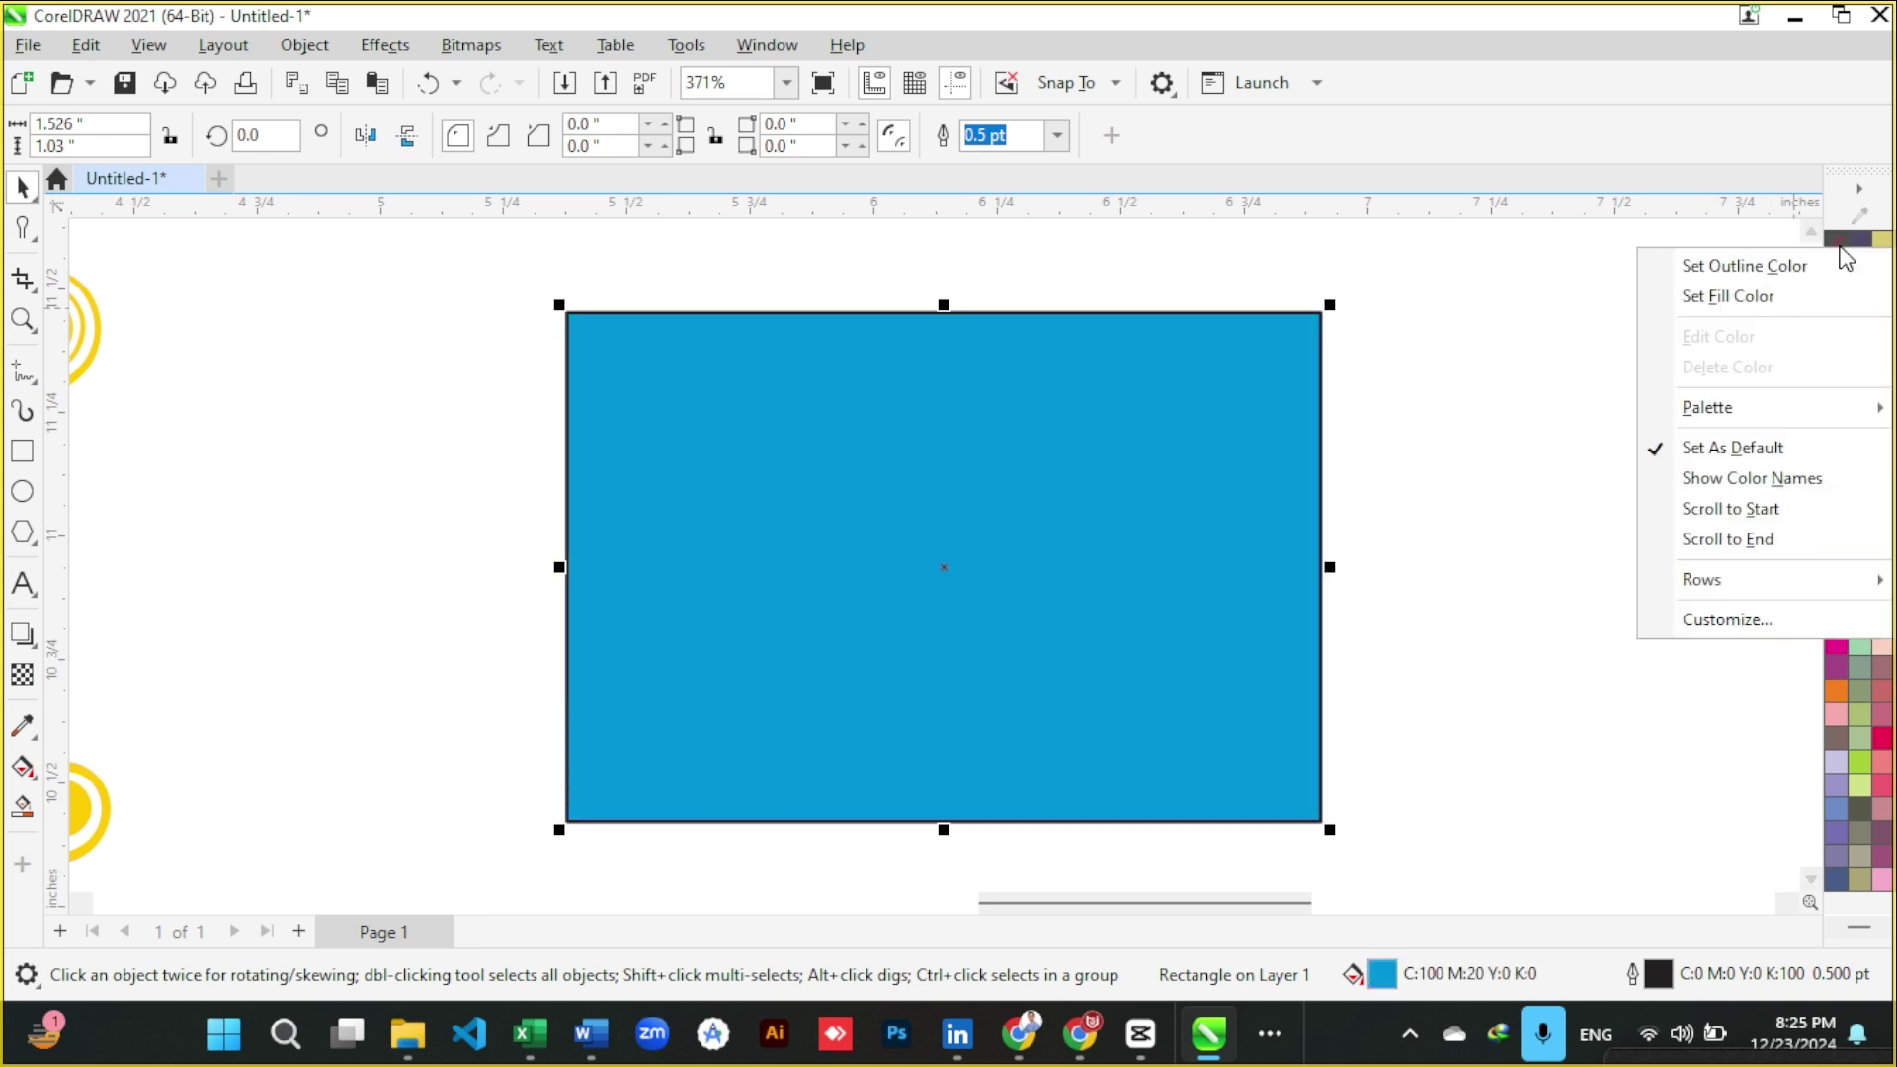
pyautogui.click(1522, 358)
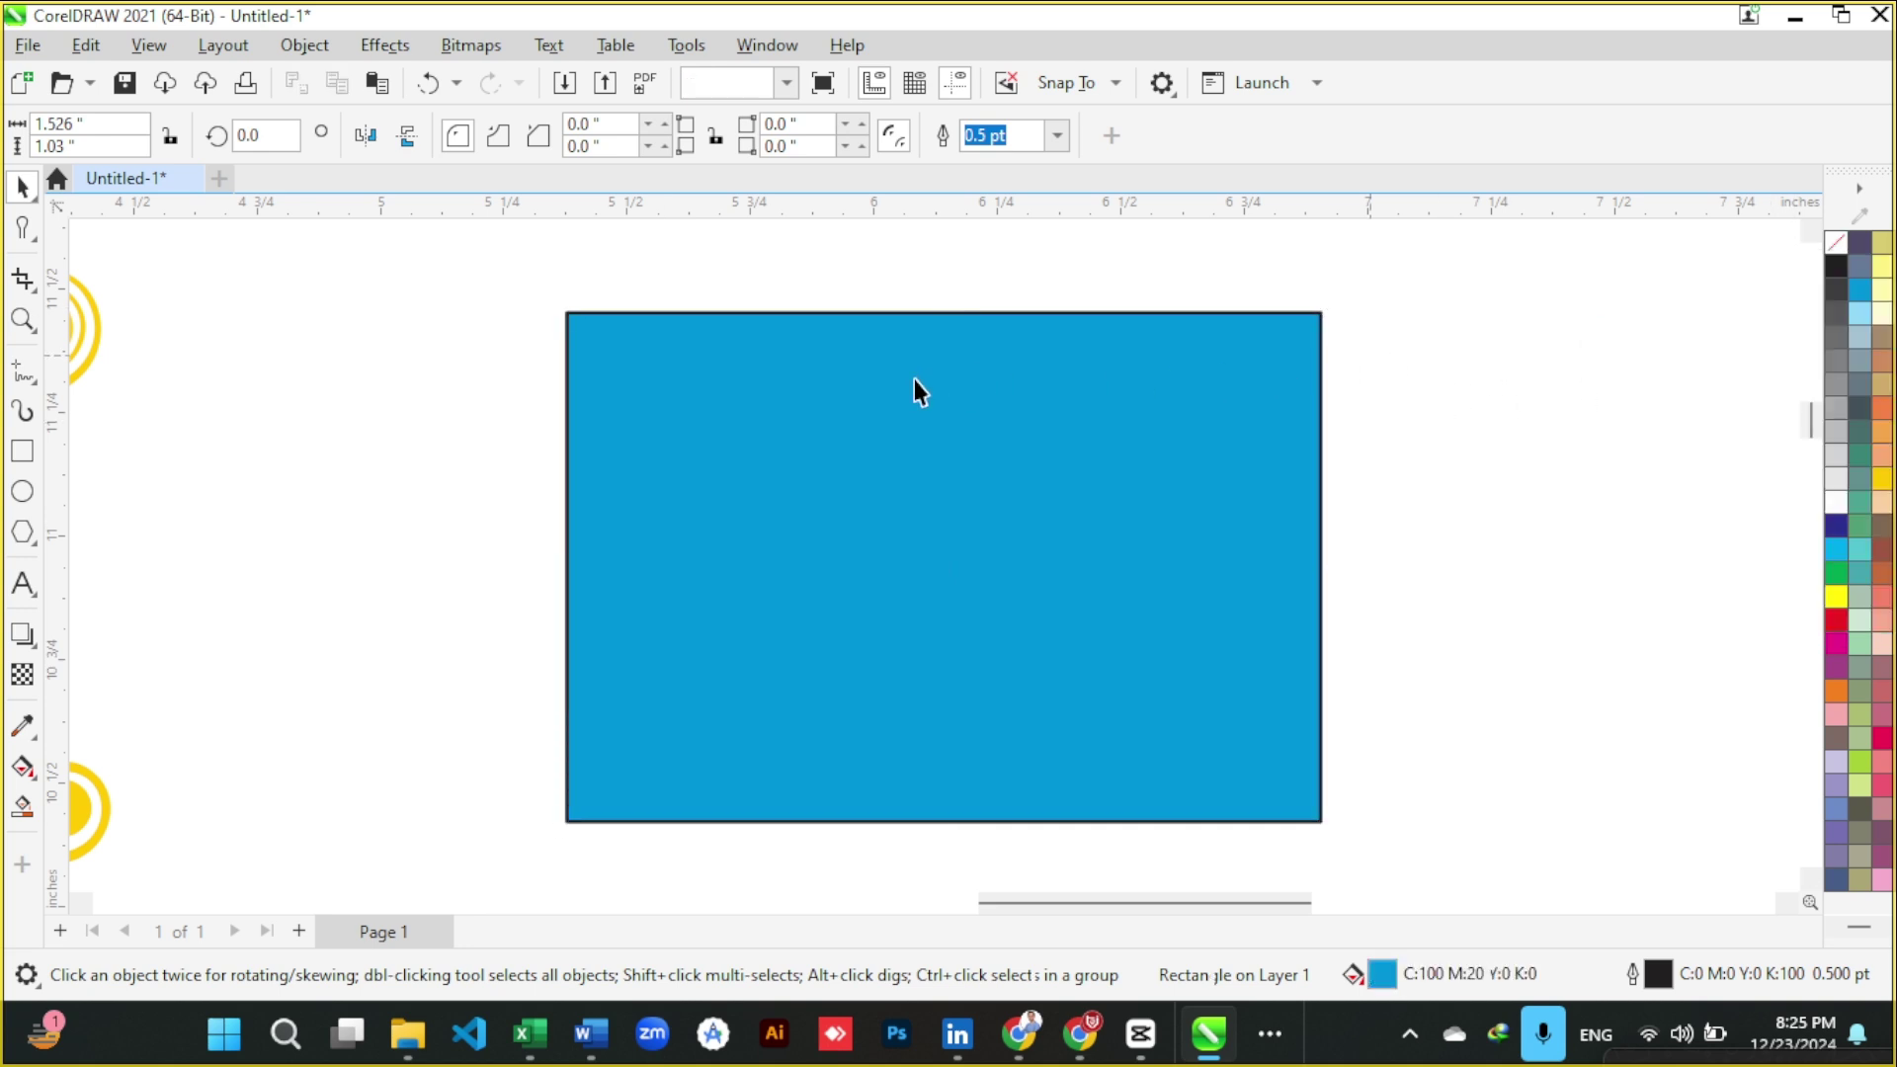
# - Use the Smudge tool with a 0.1 inch nib to pull three finger-like branches out of the blue rectangle's lower-right corner
pyautogui.click(28, 231)
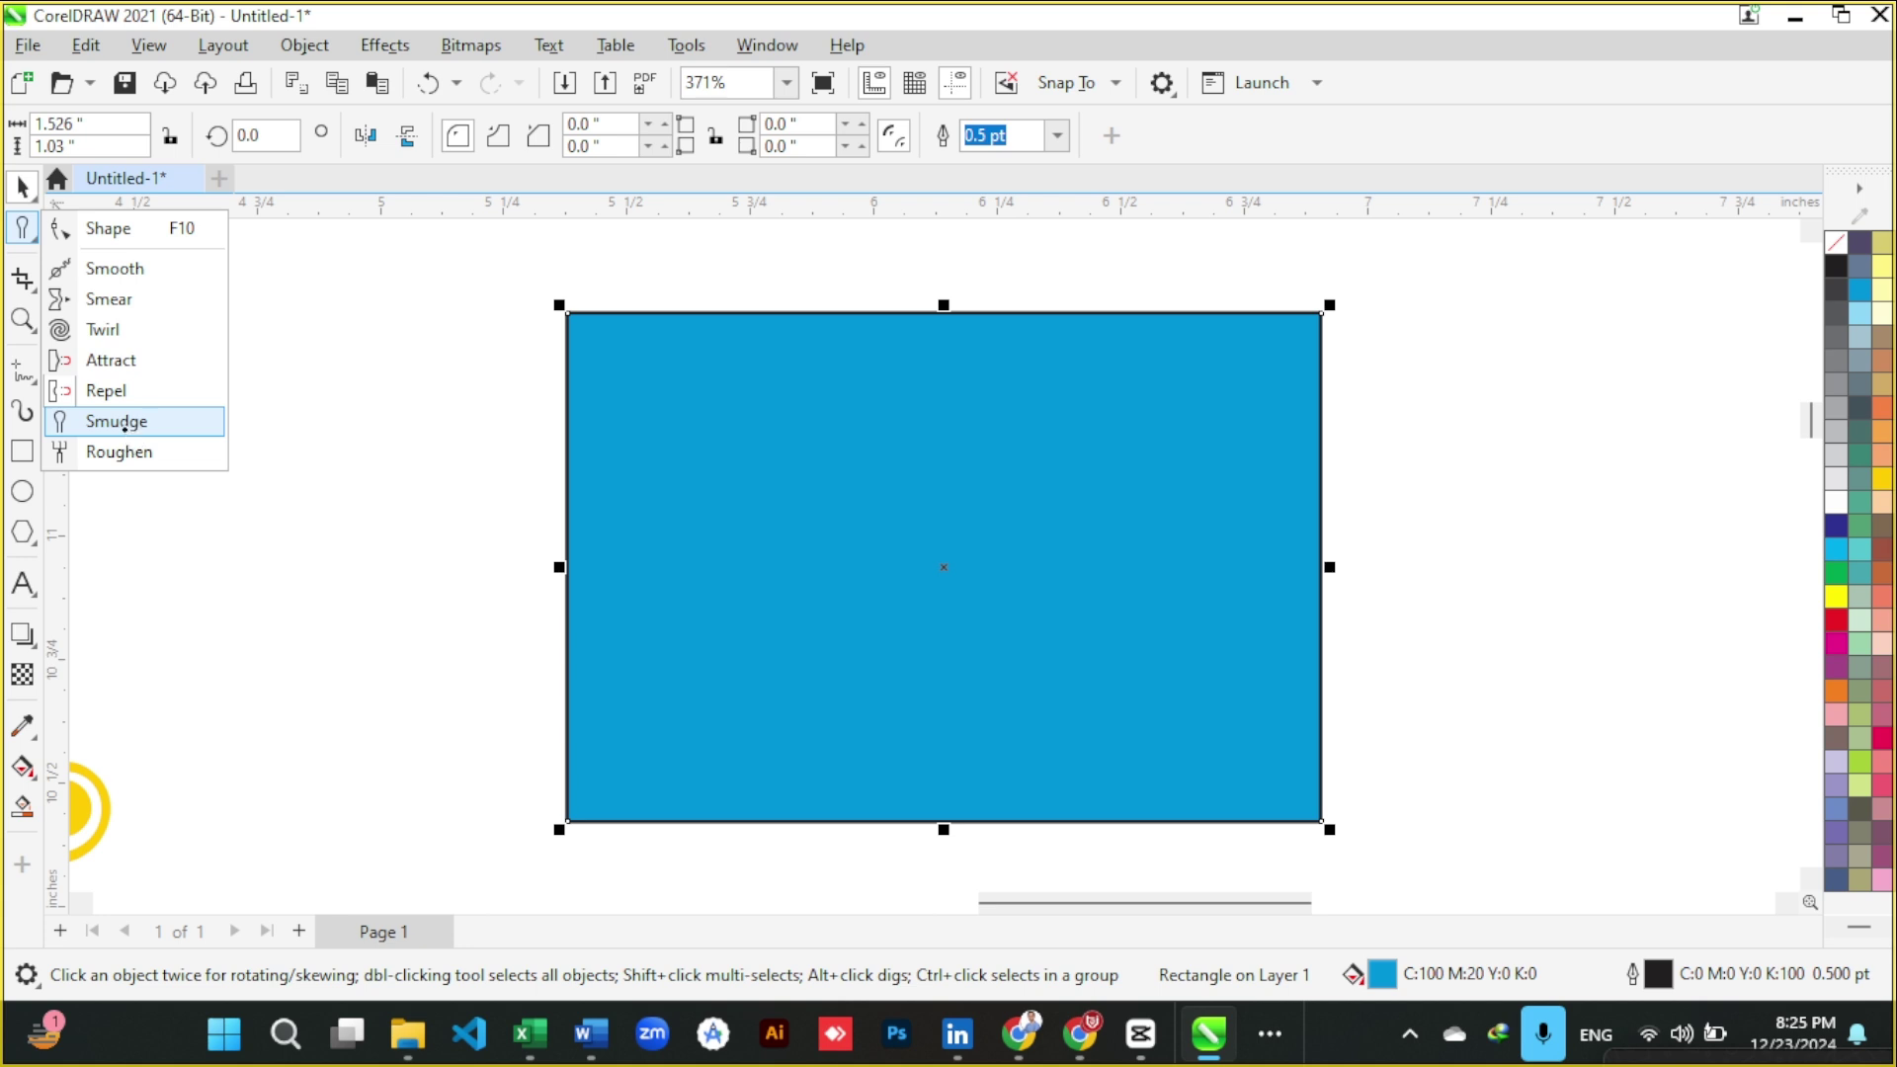
pyautogui.click(132, 433)
pyautogui.scroll(1, 735, 348)
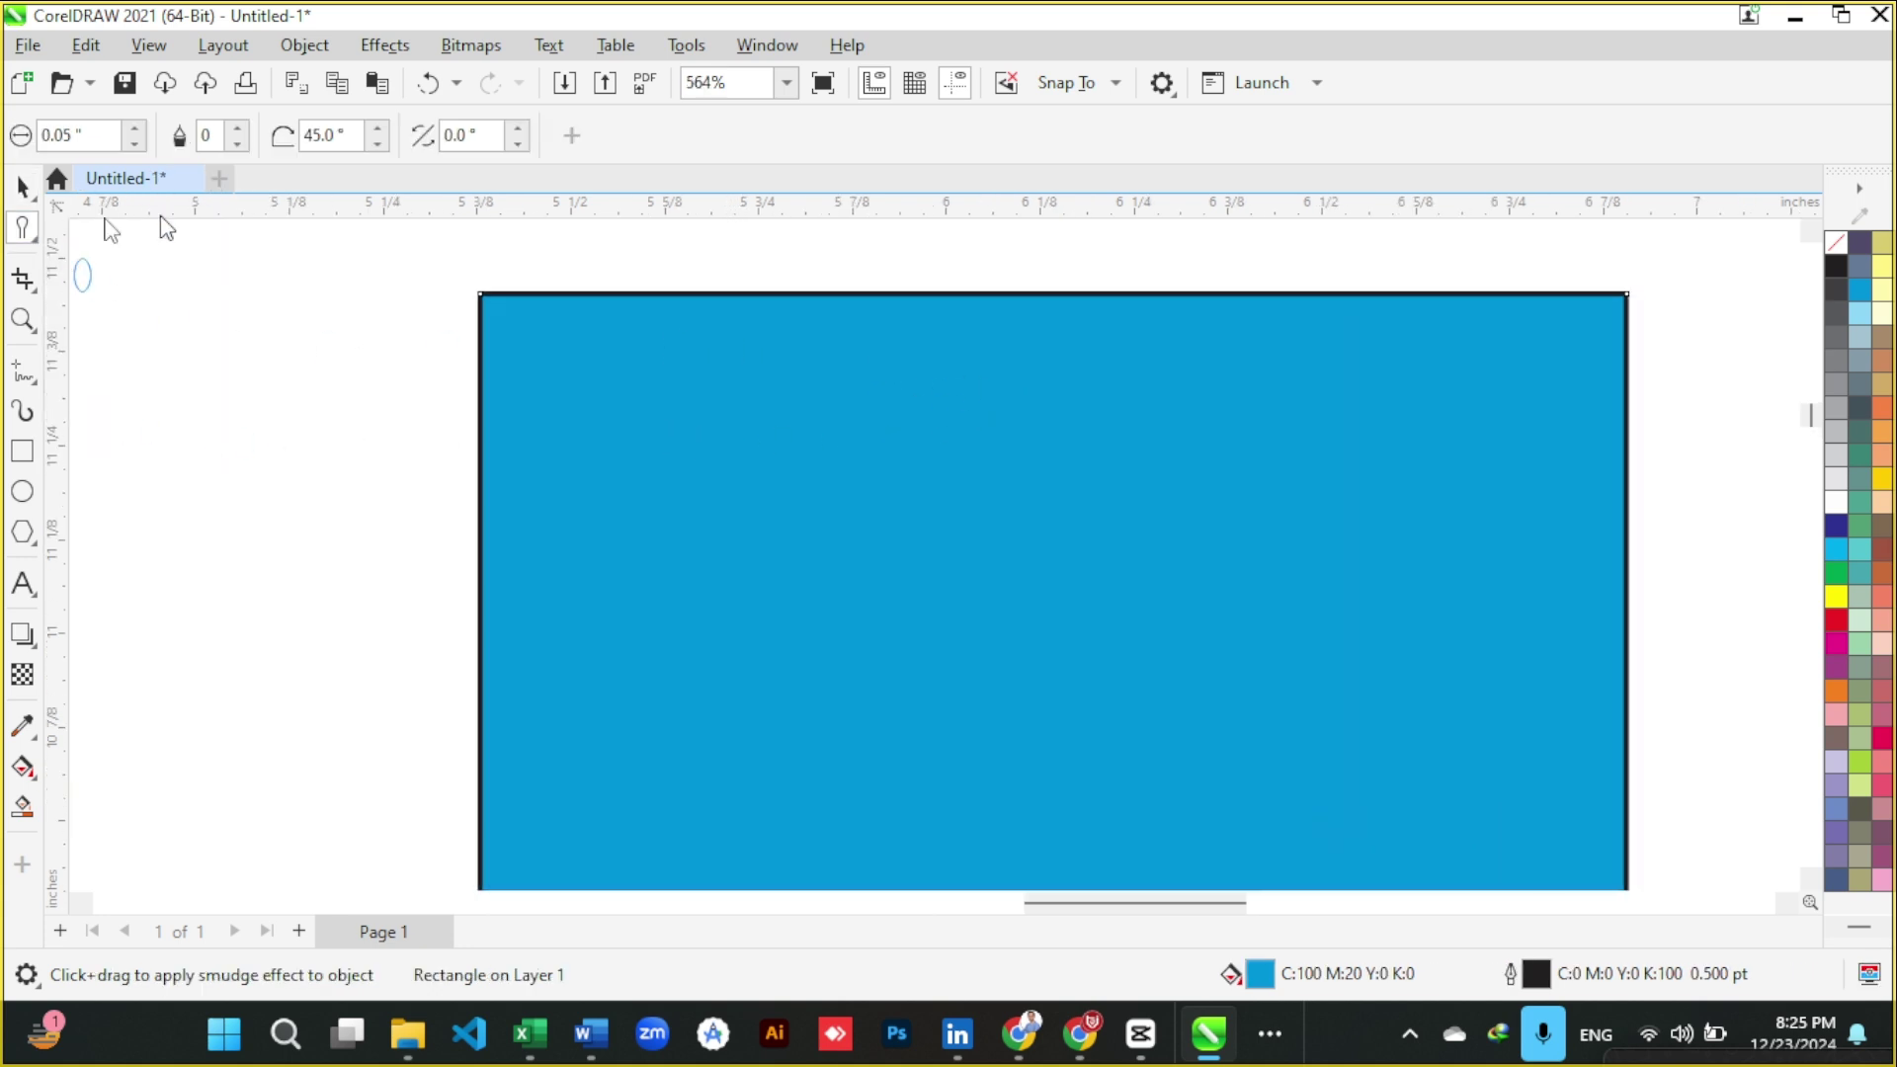
pyautogui.click(135, 142)
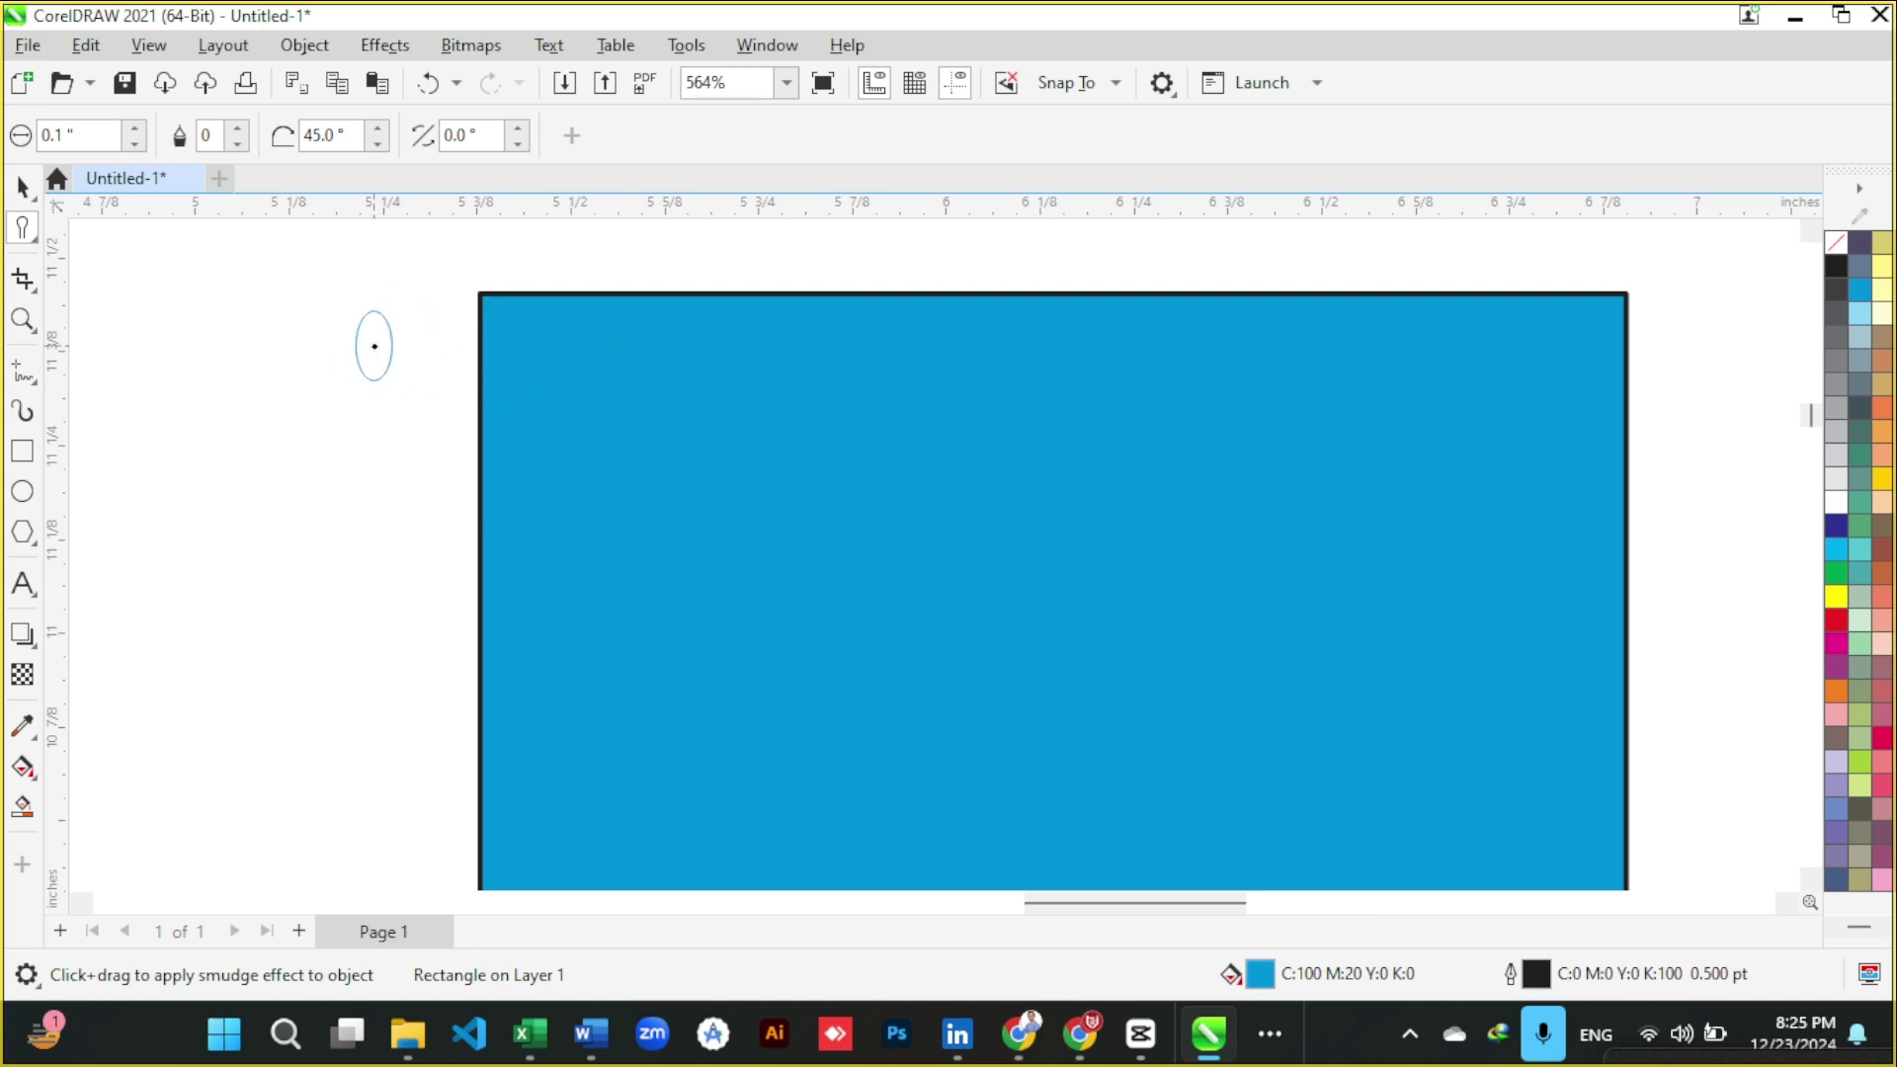
pyautogui.scroll(-2, 374, 346)
pyautogui.scroll(1, 955, 686)
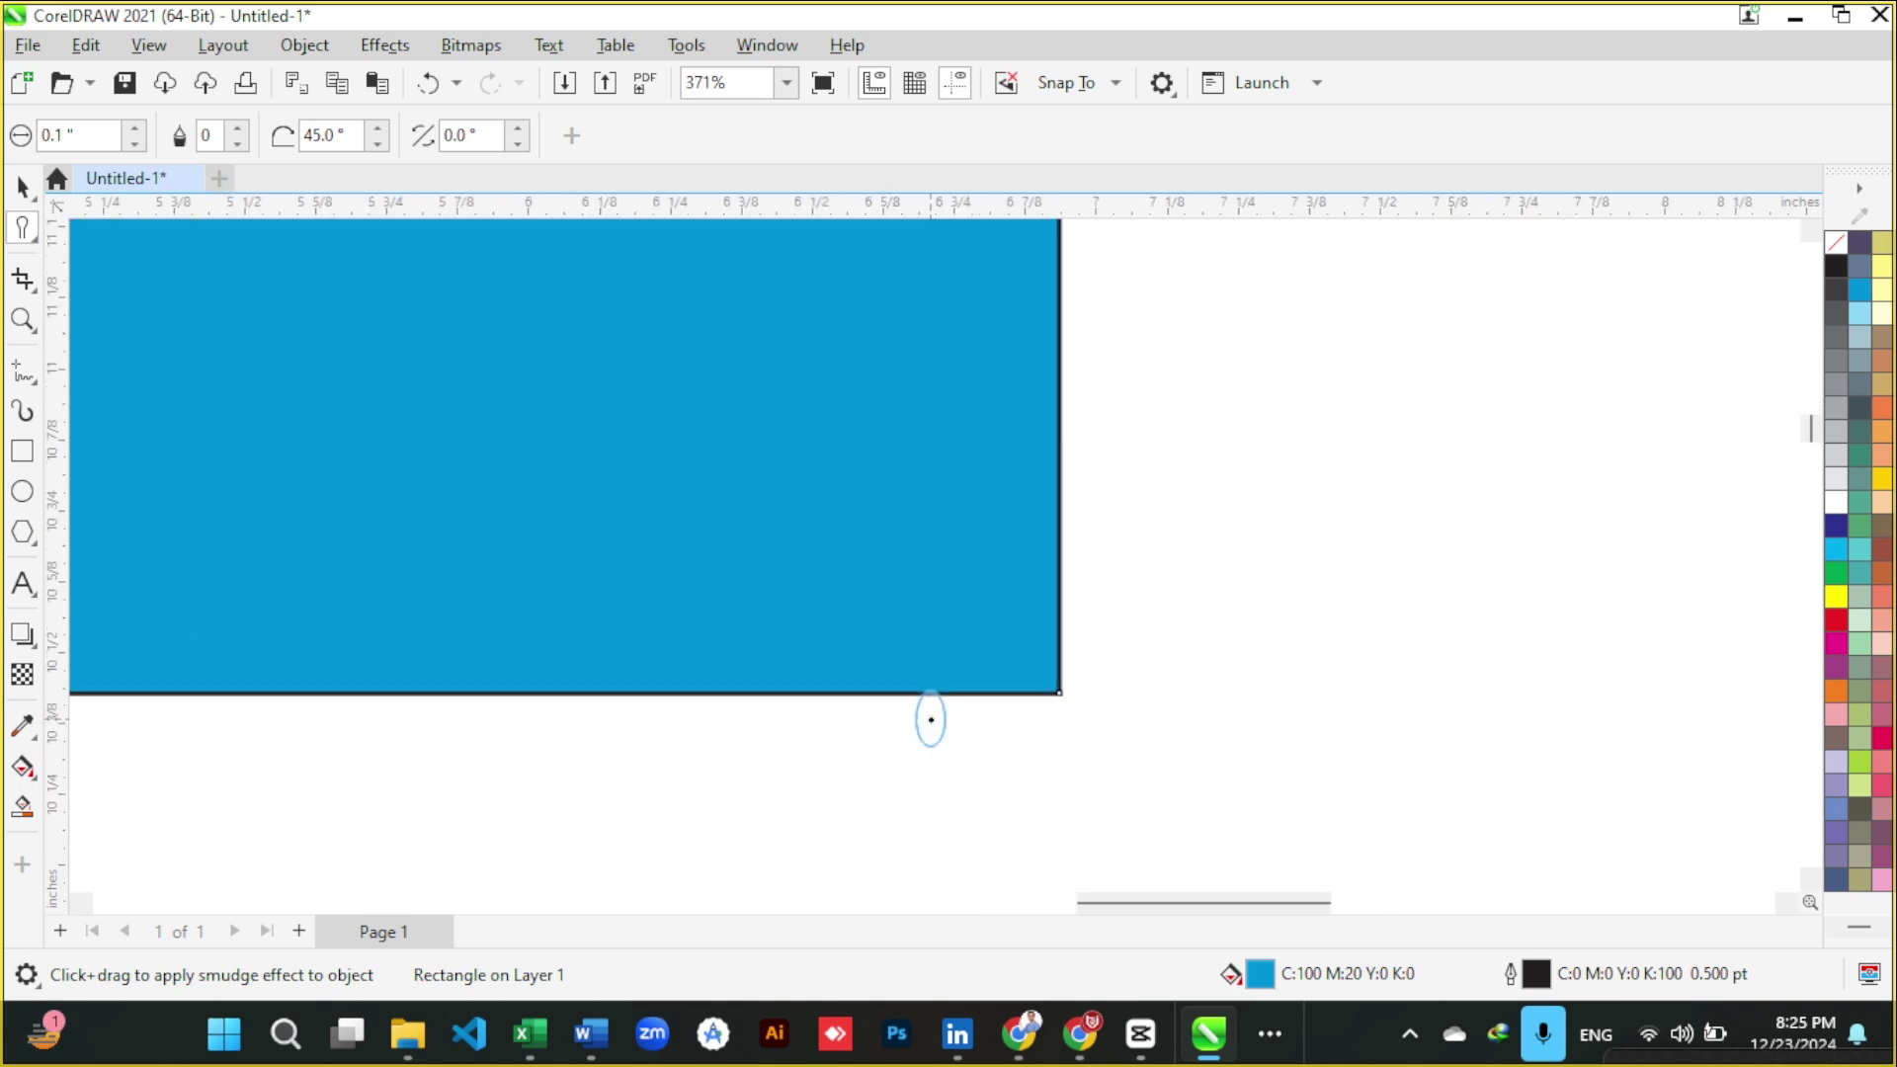
pyautogui.scroll(2, 1006, 705)
pyautogui.moveTo(1046, 537)
pyautogui.mouseDown()
pyautogui.moveTo(1259, 556)
pyautogui.moveTo(1543, 777)
pyautogui.mouseUp()
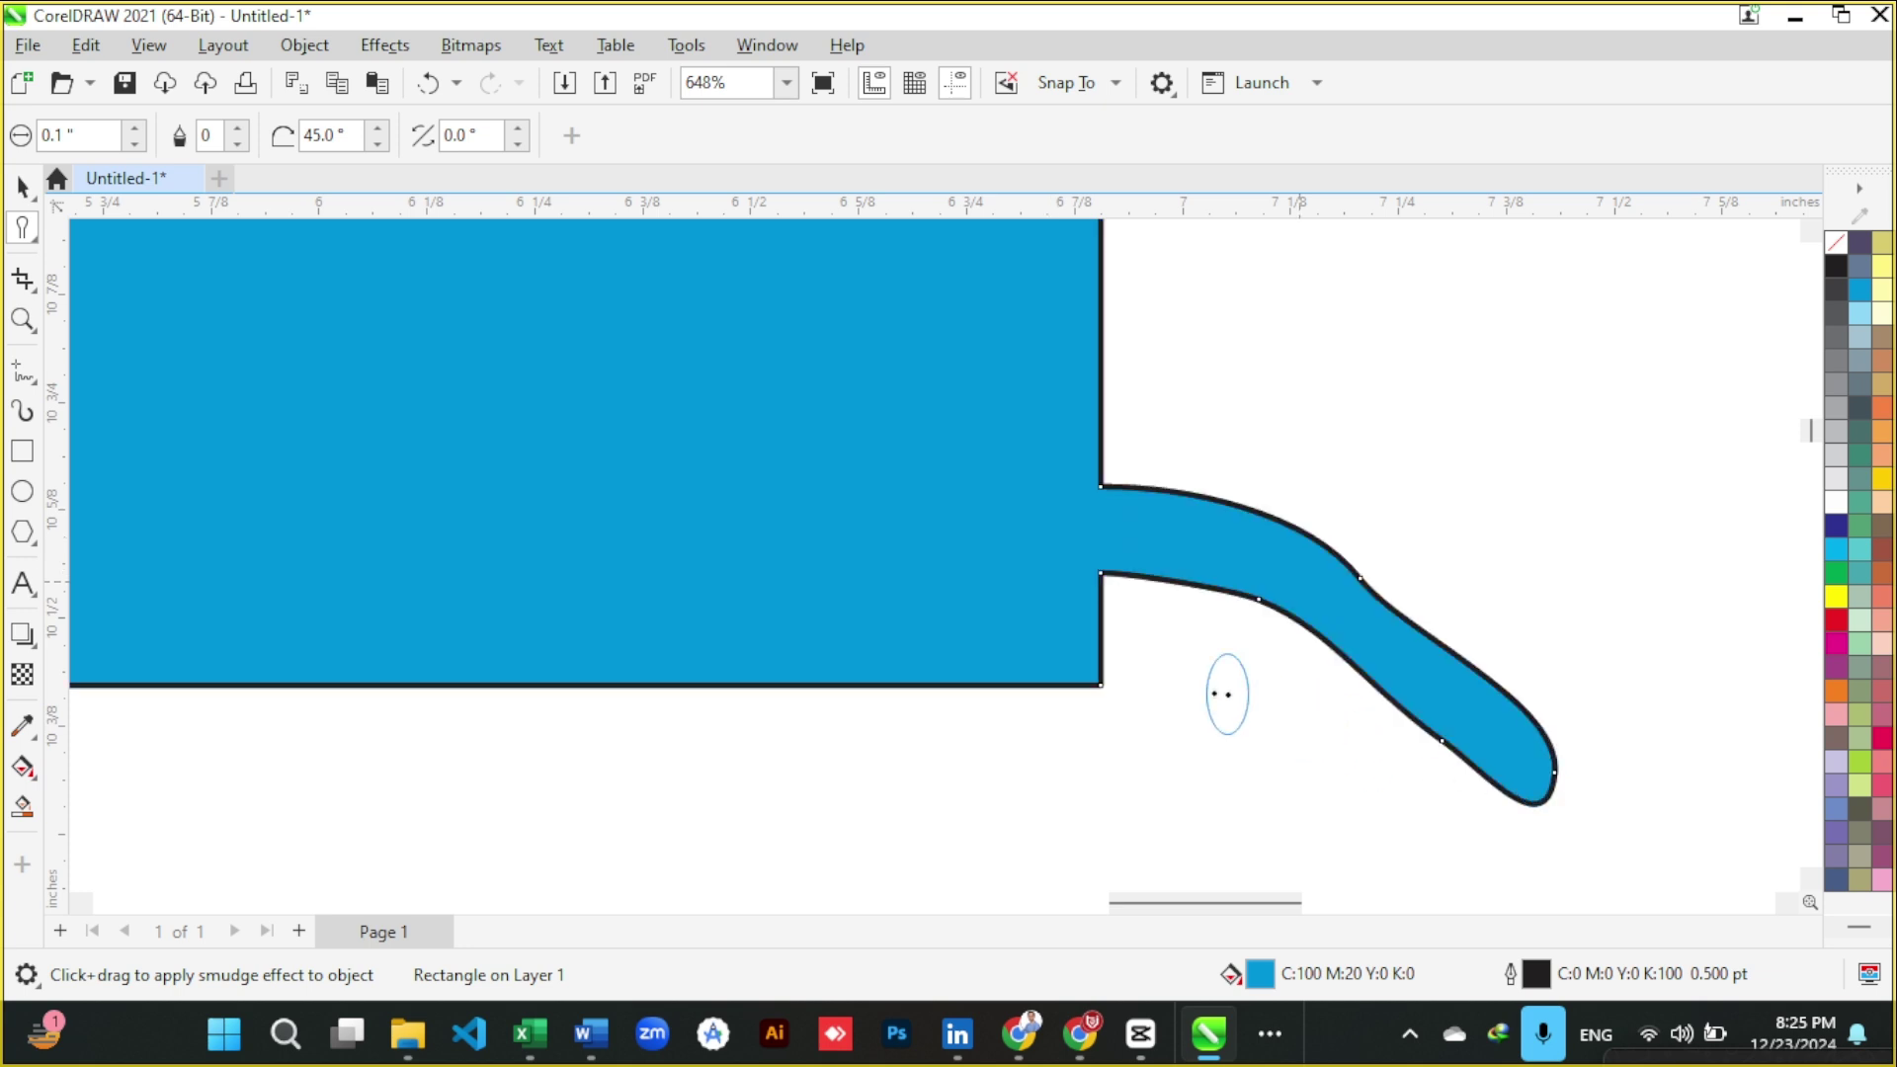
pyautogui.moveTo(1075, 596)
pyautogui.mouseDown()
pyautogui.moveTo(1211, 669)
pyautogui.moveTo(1356, 835)
pyautogui.mouseUp()
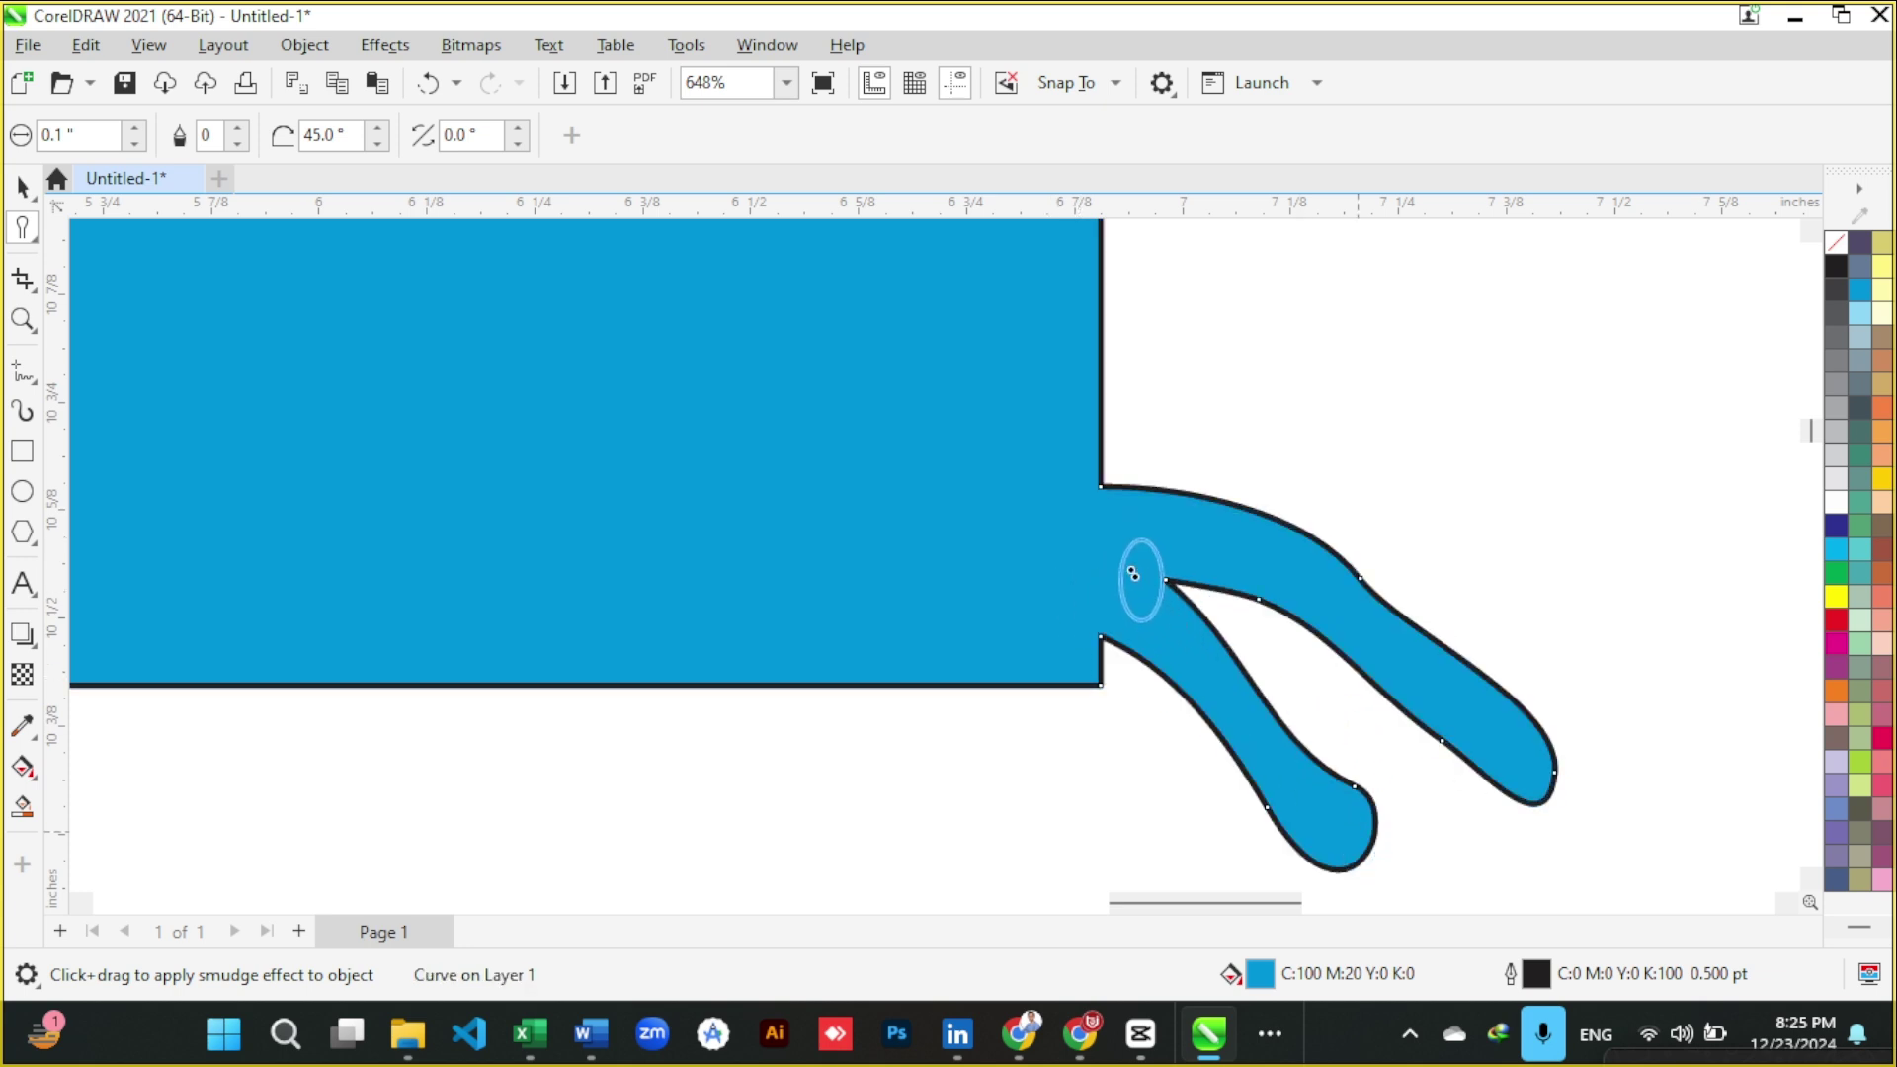
pyautogui.moveTo(1133, 573)
pyautogui.mouseDown()
pyautogui.moveTo(1160, 563)
pyautogui.moveTo(1346, 728)
pyautogui.moveTo(1296, 690)
pyautogui.moveTo(1172, 684)
pyautogui.mouseUp()
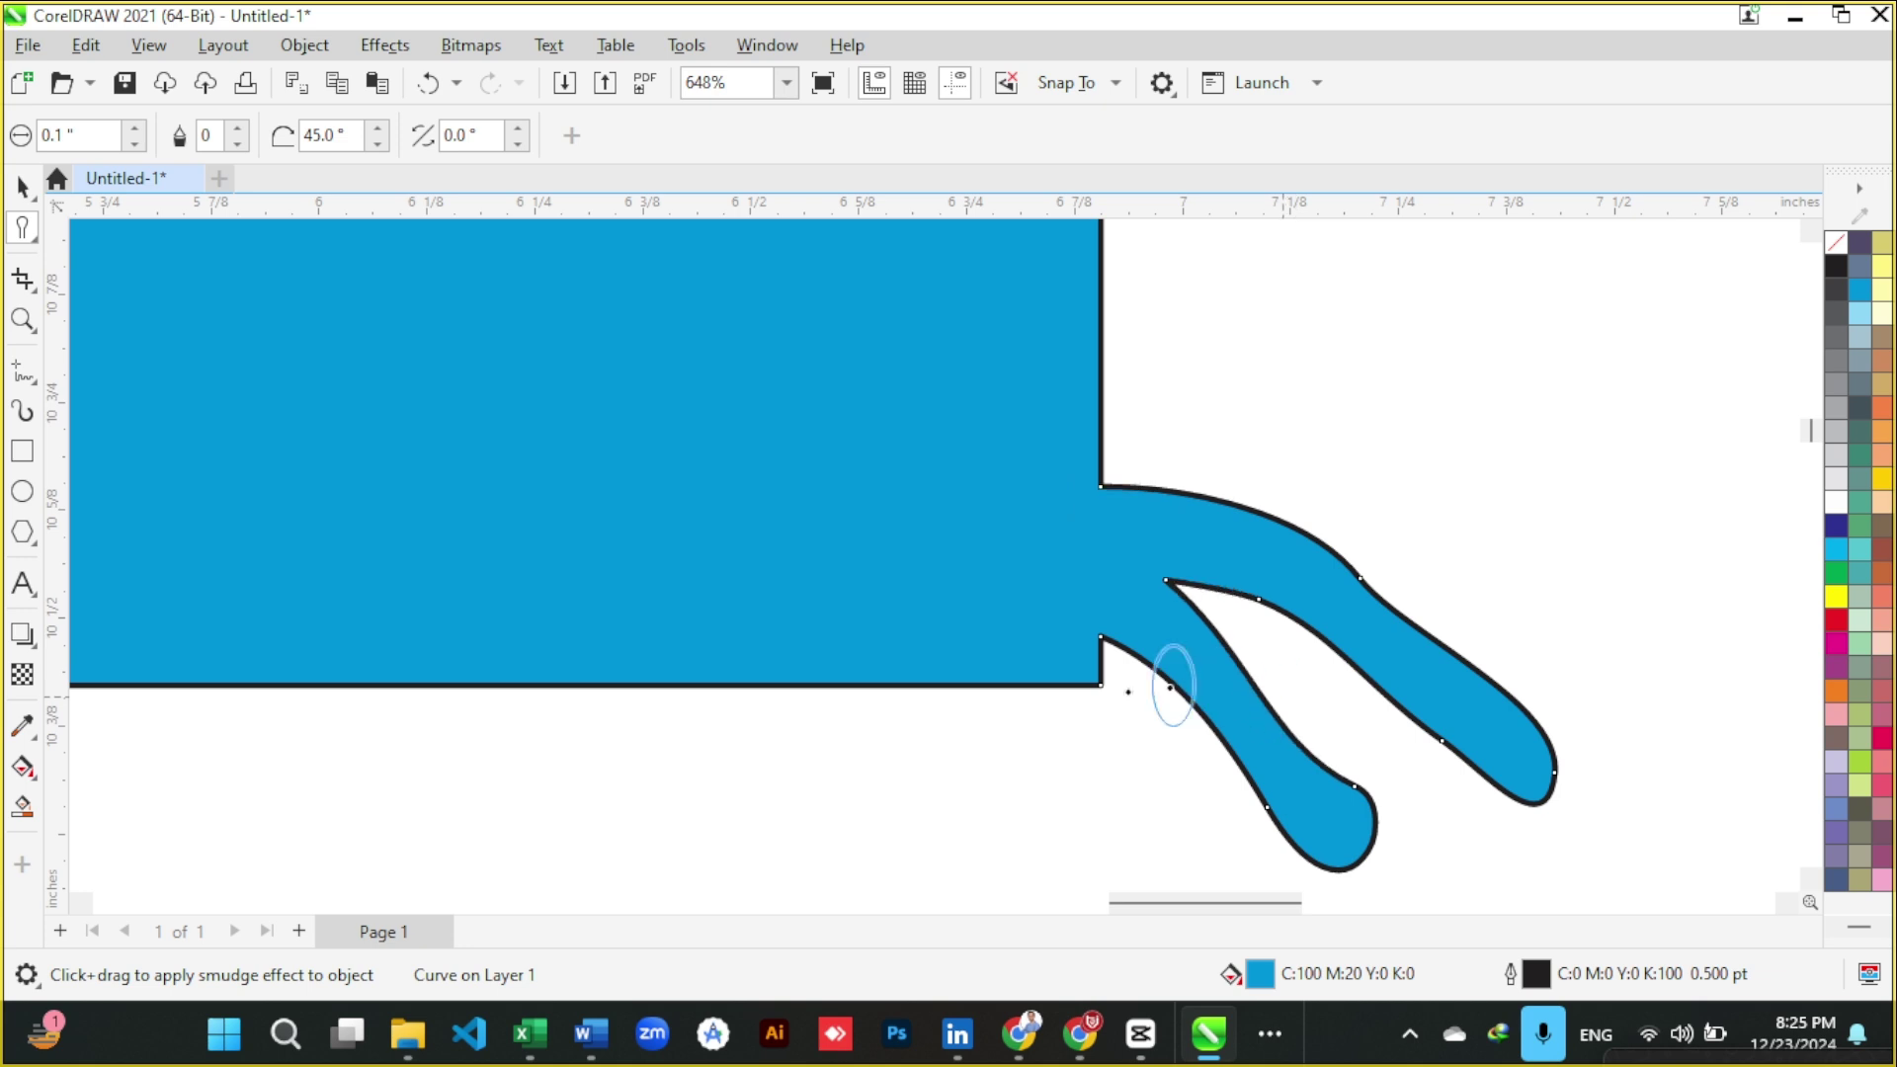
pyautogui.moveTo(1016, 665)
pyautogui.mouseDown()
pyautogui.moveTo(1165, 741)
pyautogui.moveTo(1186, 874)
pyautogui.mouseUp()
pyautogui.scroll(-2, 1134, 660)
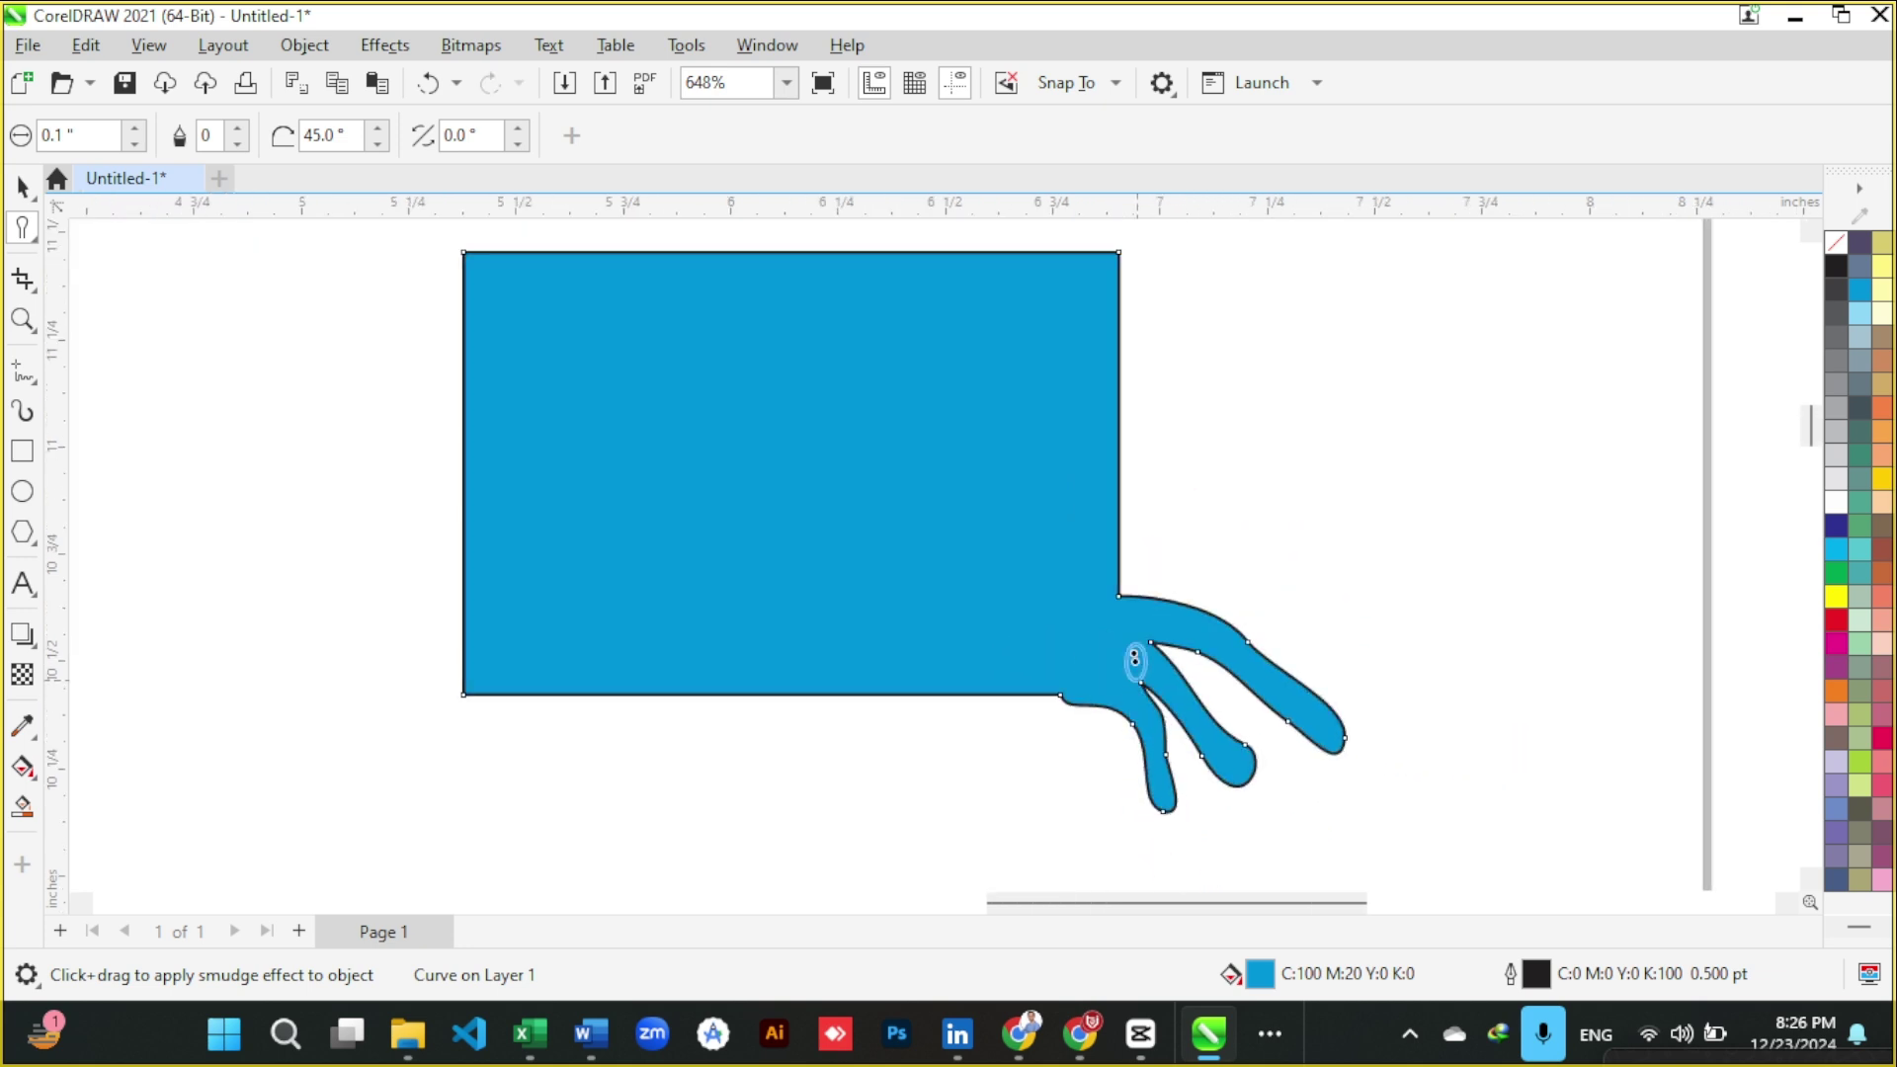
pyautogui.press('space')
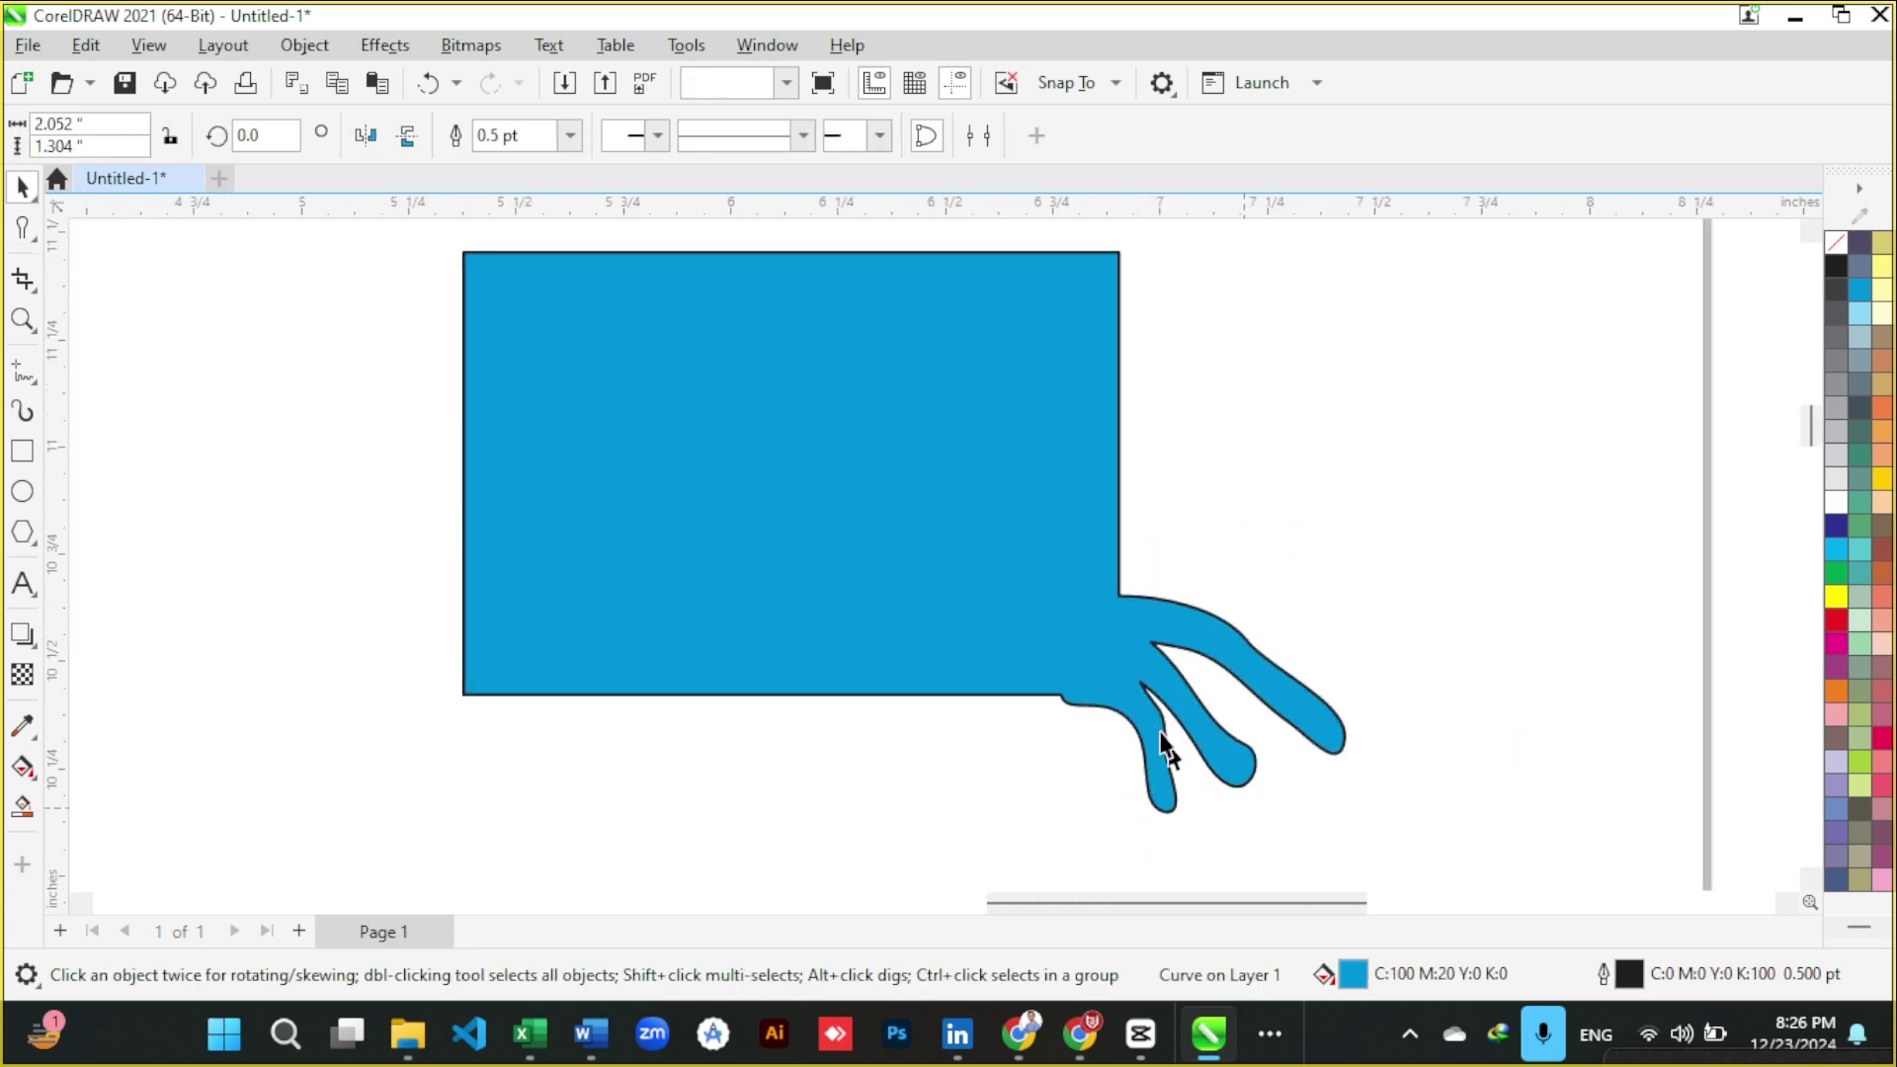
# - Remove the outline from the smudged blue shape and deselect it
pyautogui.click(1163, 681)
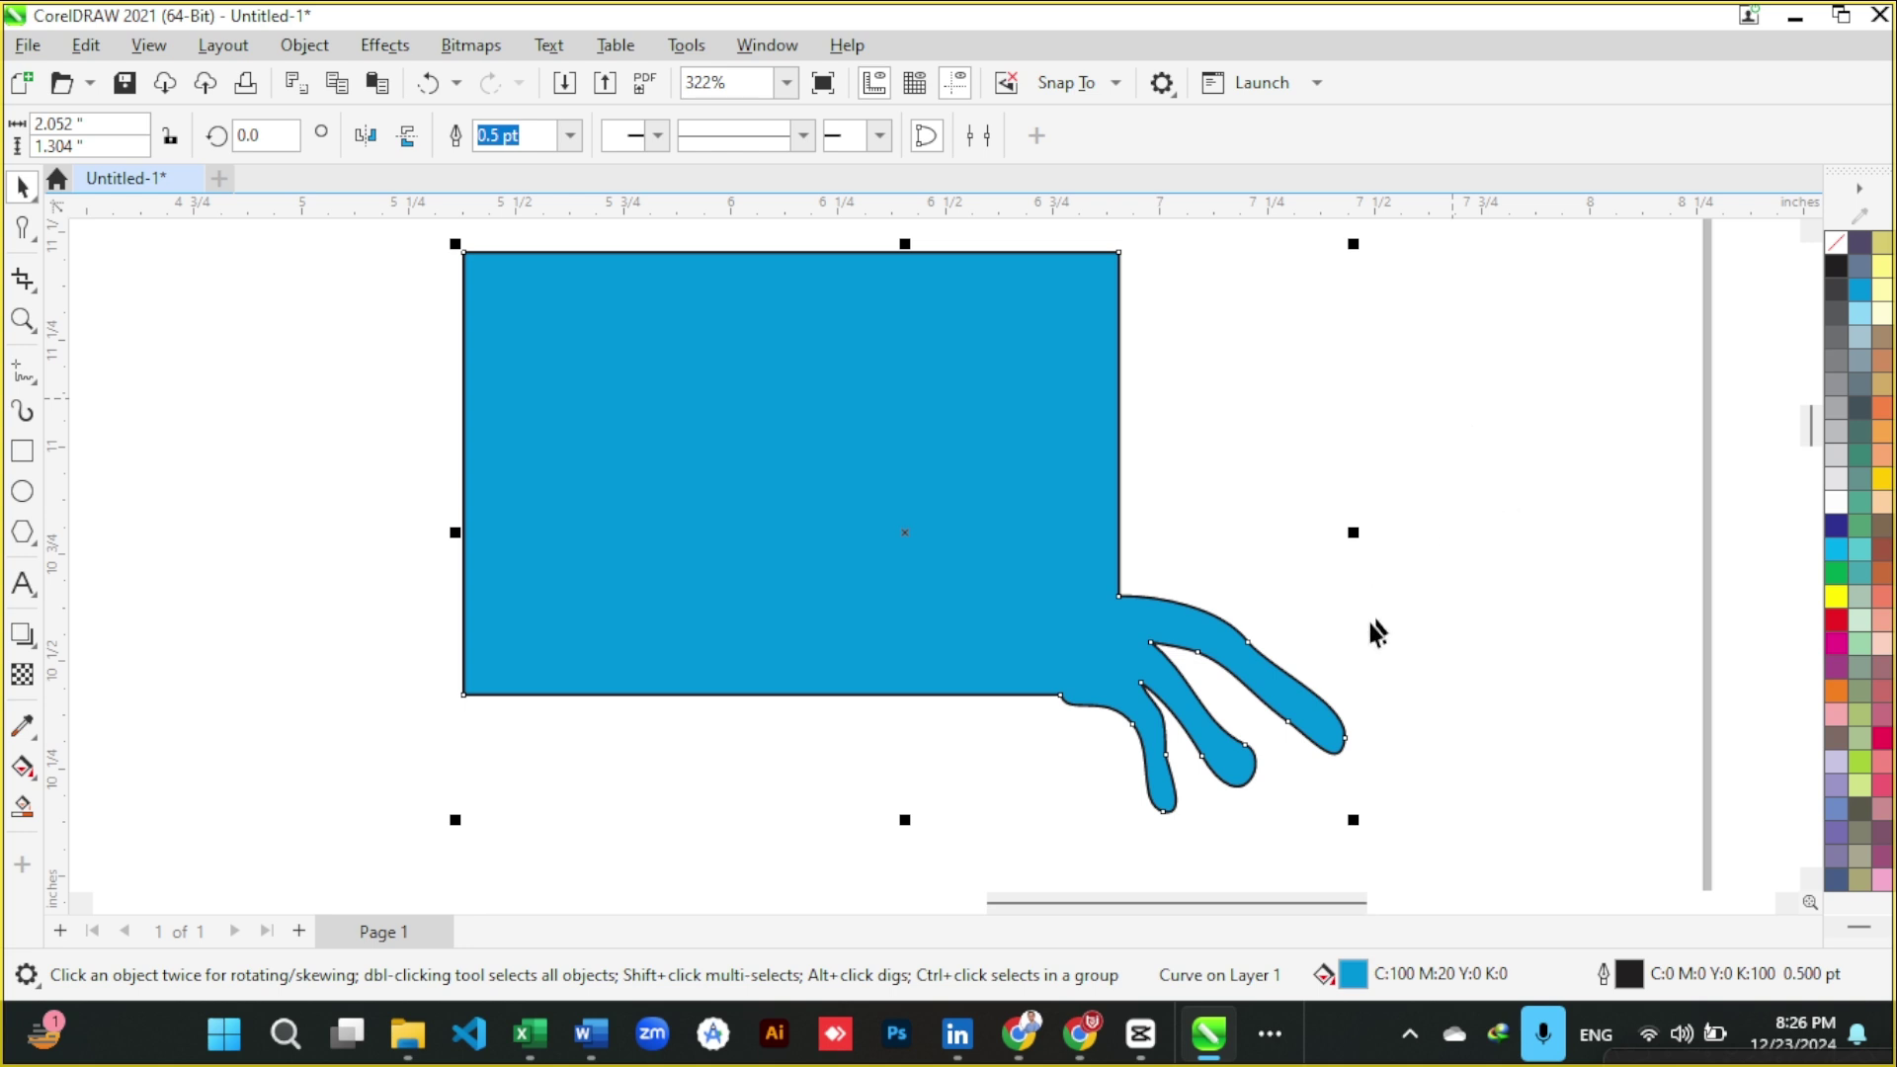
pyautogui.rightClick(1838, 258)
pyautogui.click(1744, 271)
pyautogui.click(1407, 702)
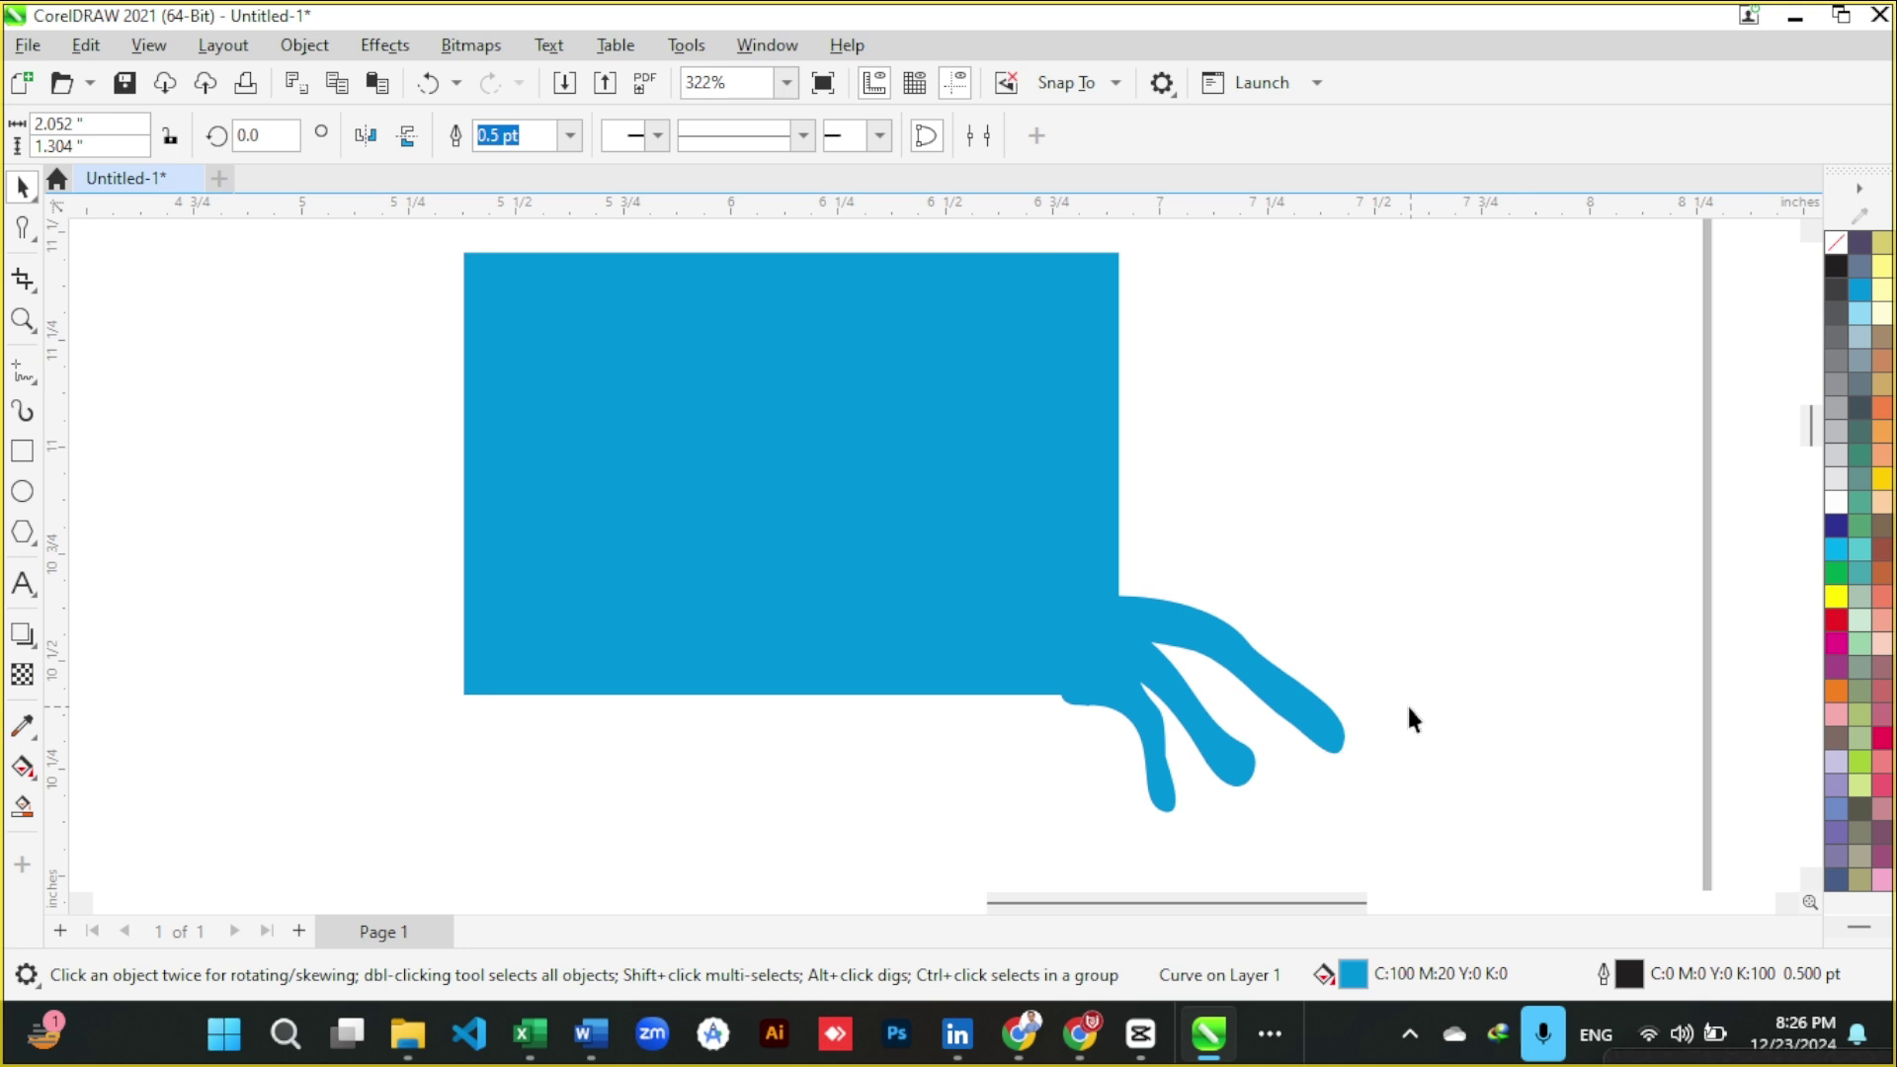
# - Smudge more branches outward from the upper finger at the blue shape's lower-right corner, sweeping them to the right and down
pyautogui.click(993, 659)
pyautogui.scroll(2, 1050, 686)
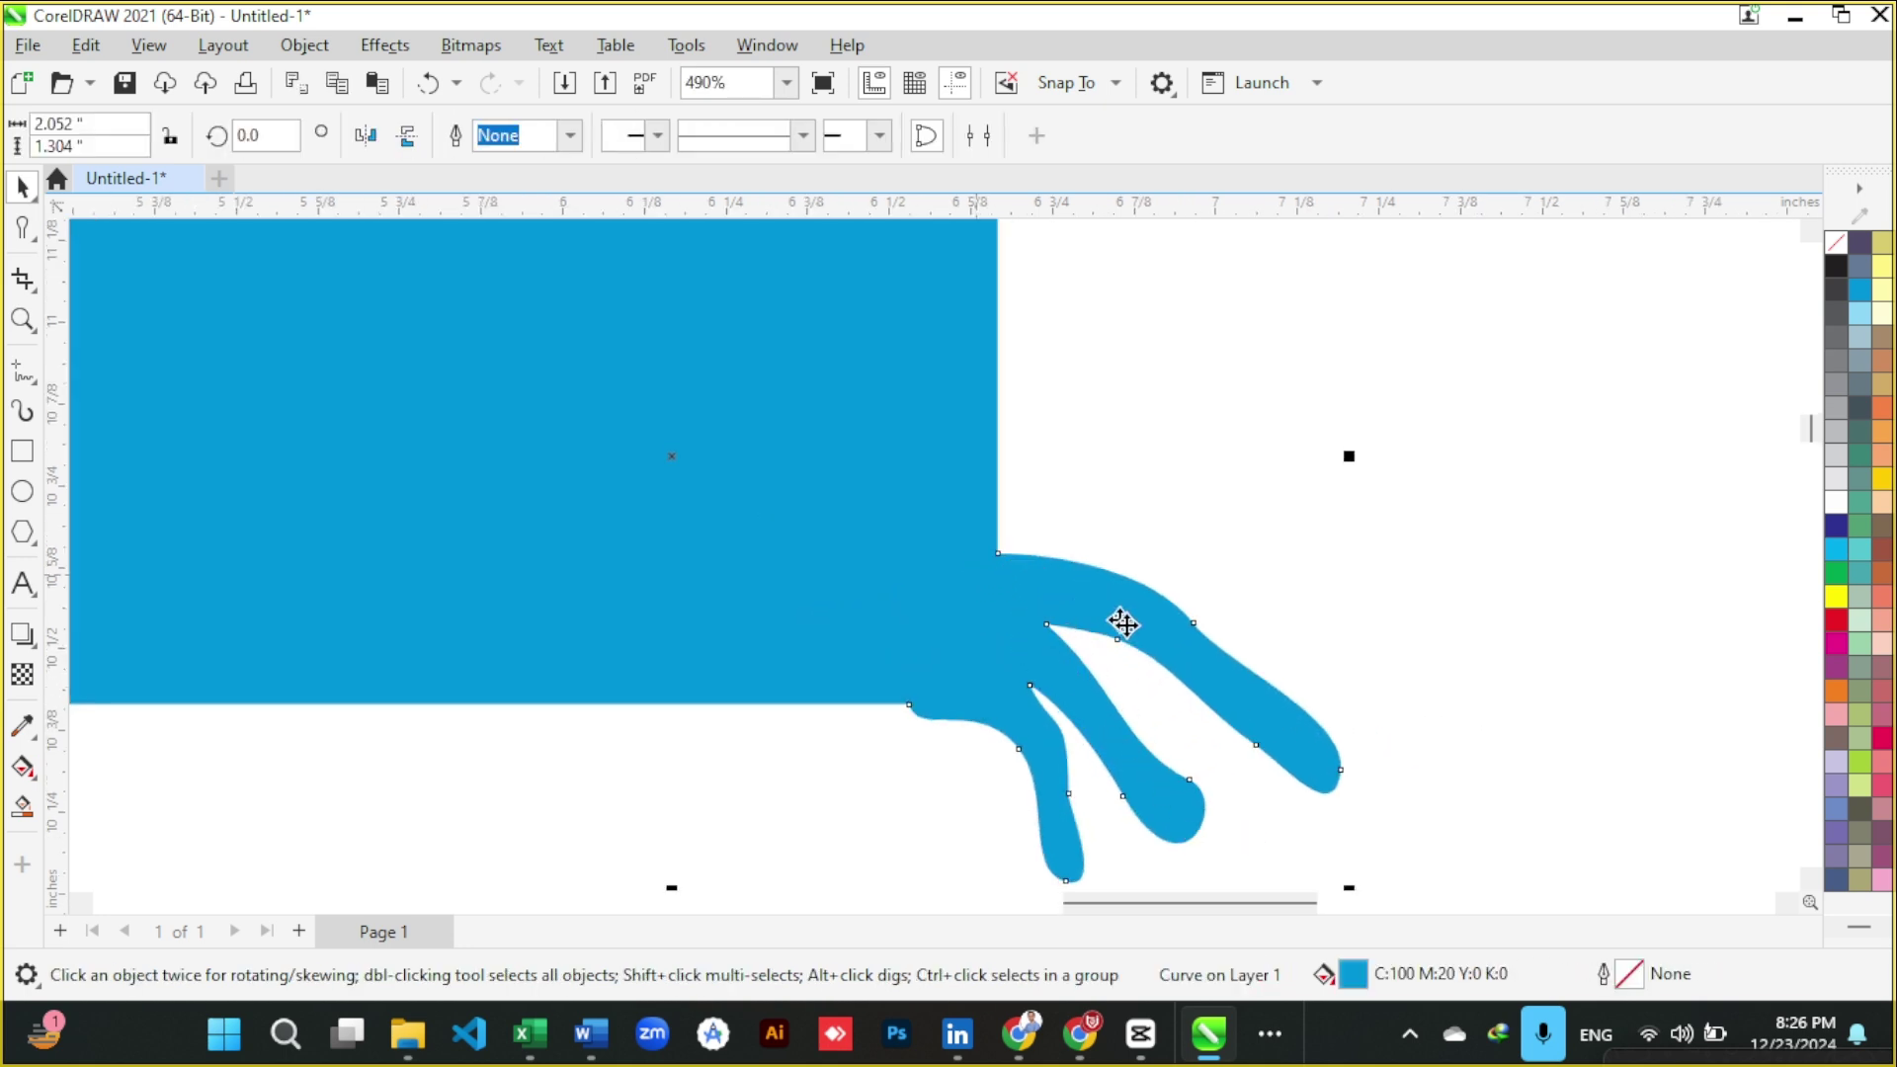
pyautogui.click(22, 227)
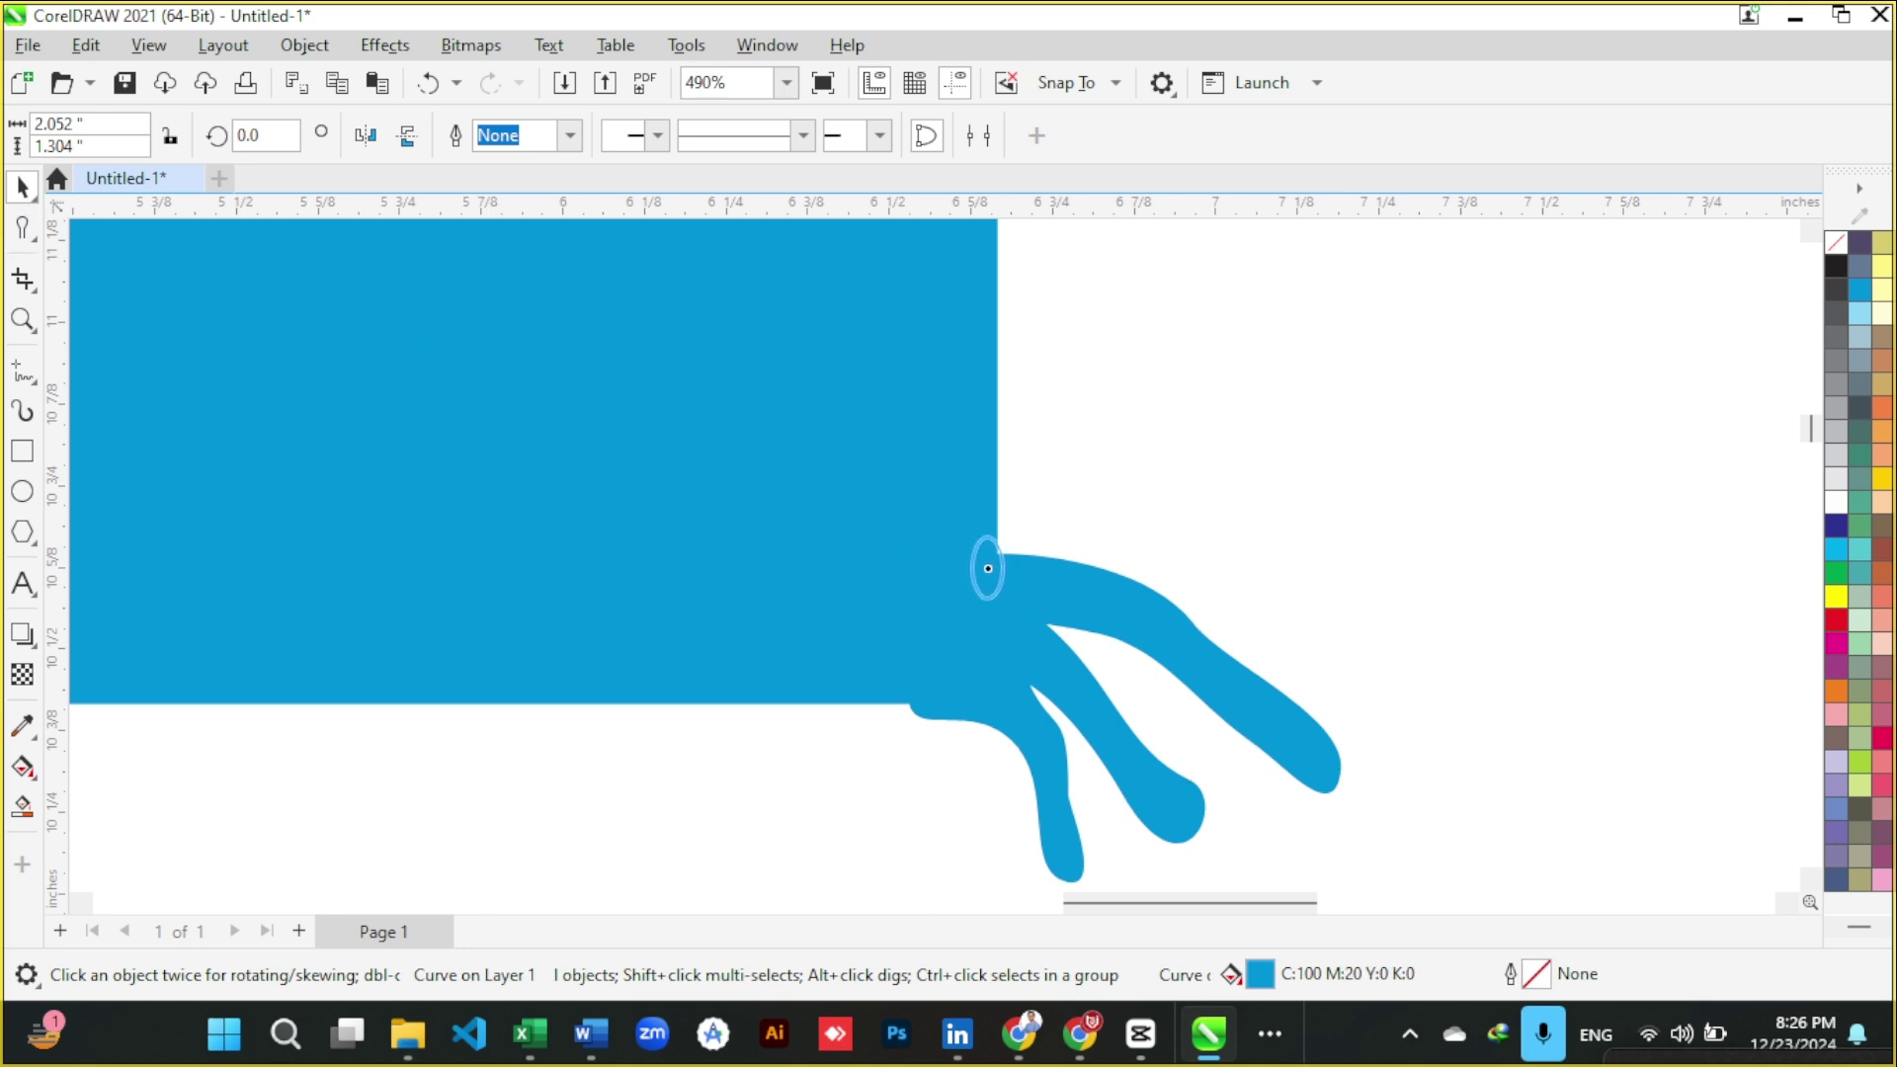
pyautogui.moveTo(1017, 580); pyautogui.dragTo(1428, 532)
pyautogui.moveTo(1203, 636)
pyautogui.mouseDown()
pyautogui.moveTo(1460, 632)
pyautogui.moveTo(1532, 669)
pyautogui.mouseUp()
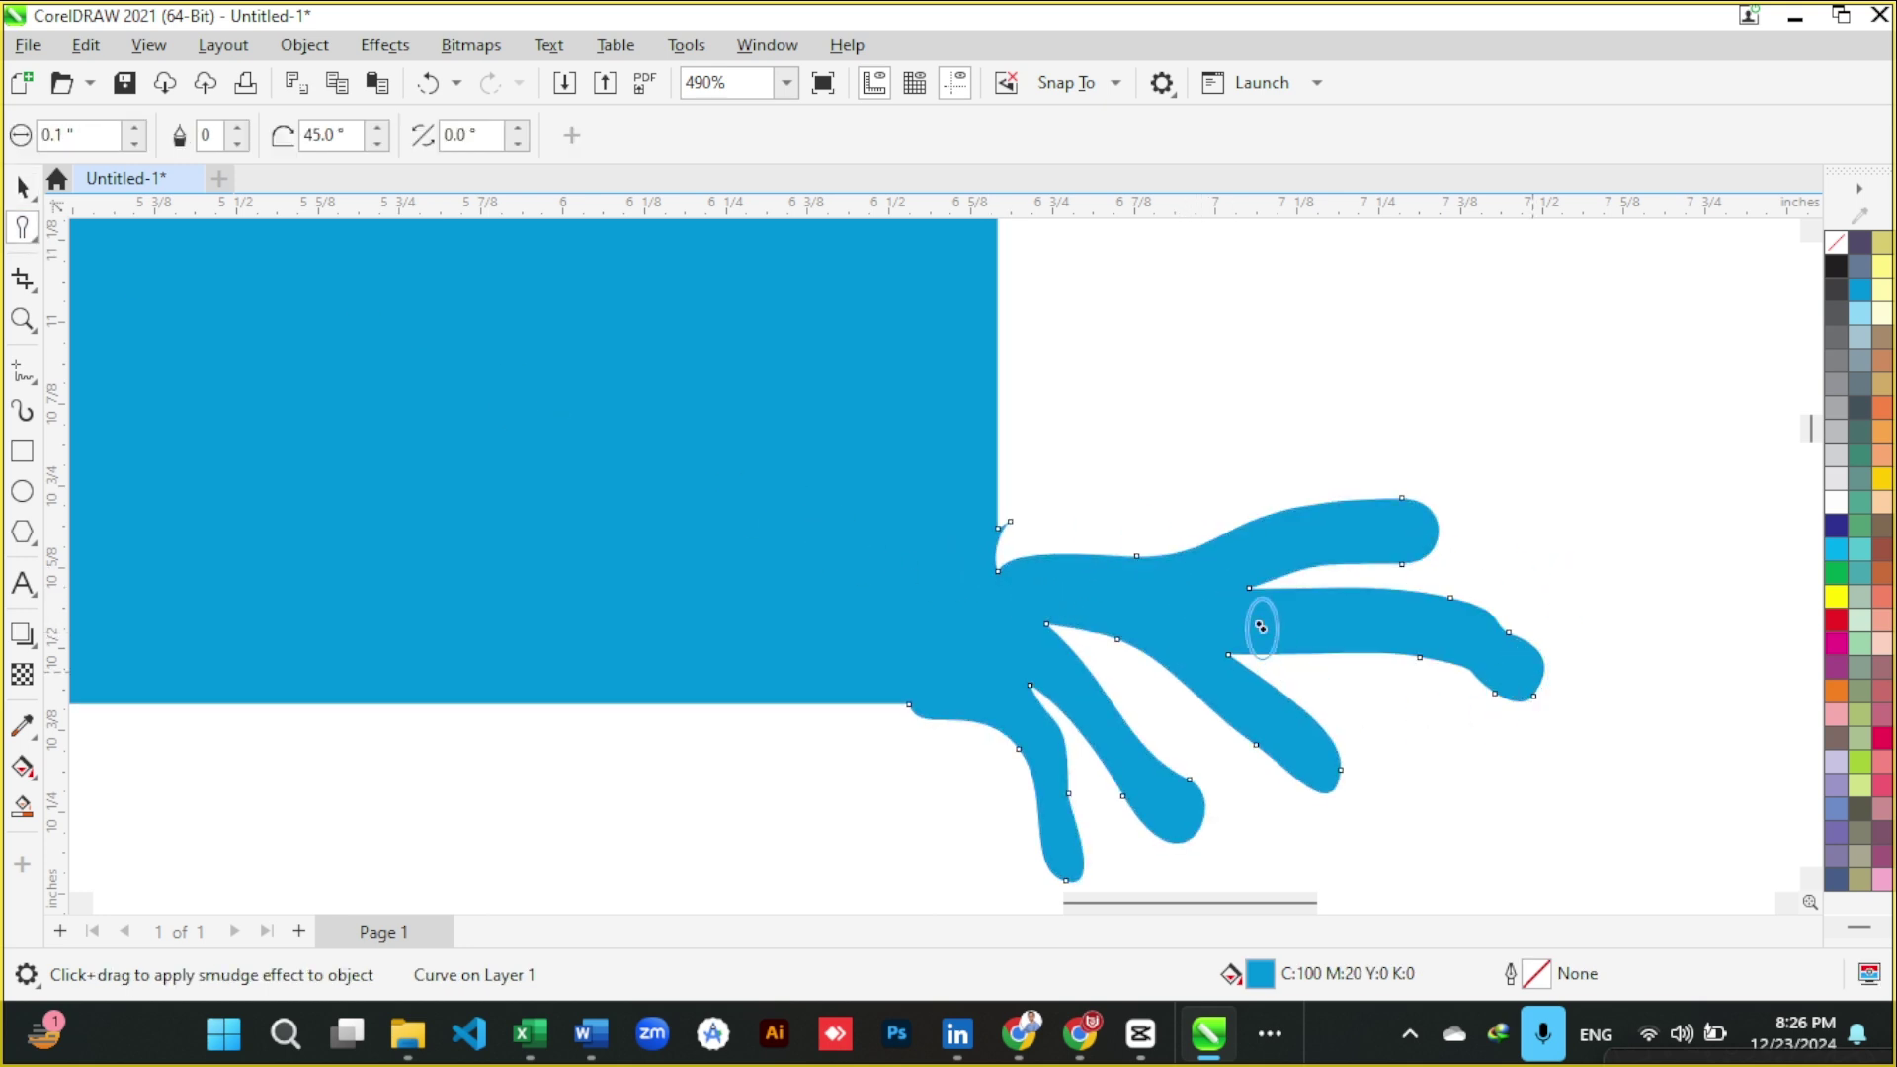
pyautogui.moveTo(1290, 590); pyautogui.dragTo(1481, 593)
pyautogui.moveTo(1211, 656)
pyautogui.mouseDown()
pyautogui.moveTo(1312, 701)
pyautogui.moveTo(1517, 884)
pyautogui.mouseUp()
pyautogui.scroll(-2, 1291, 665)
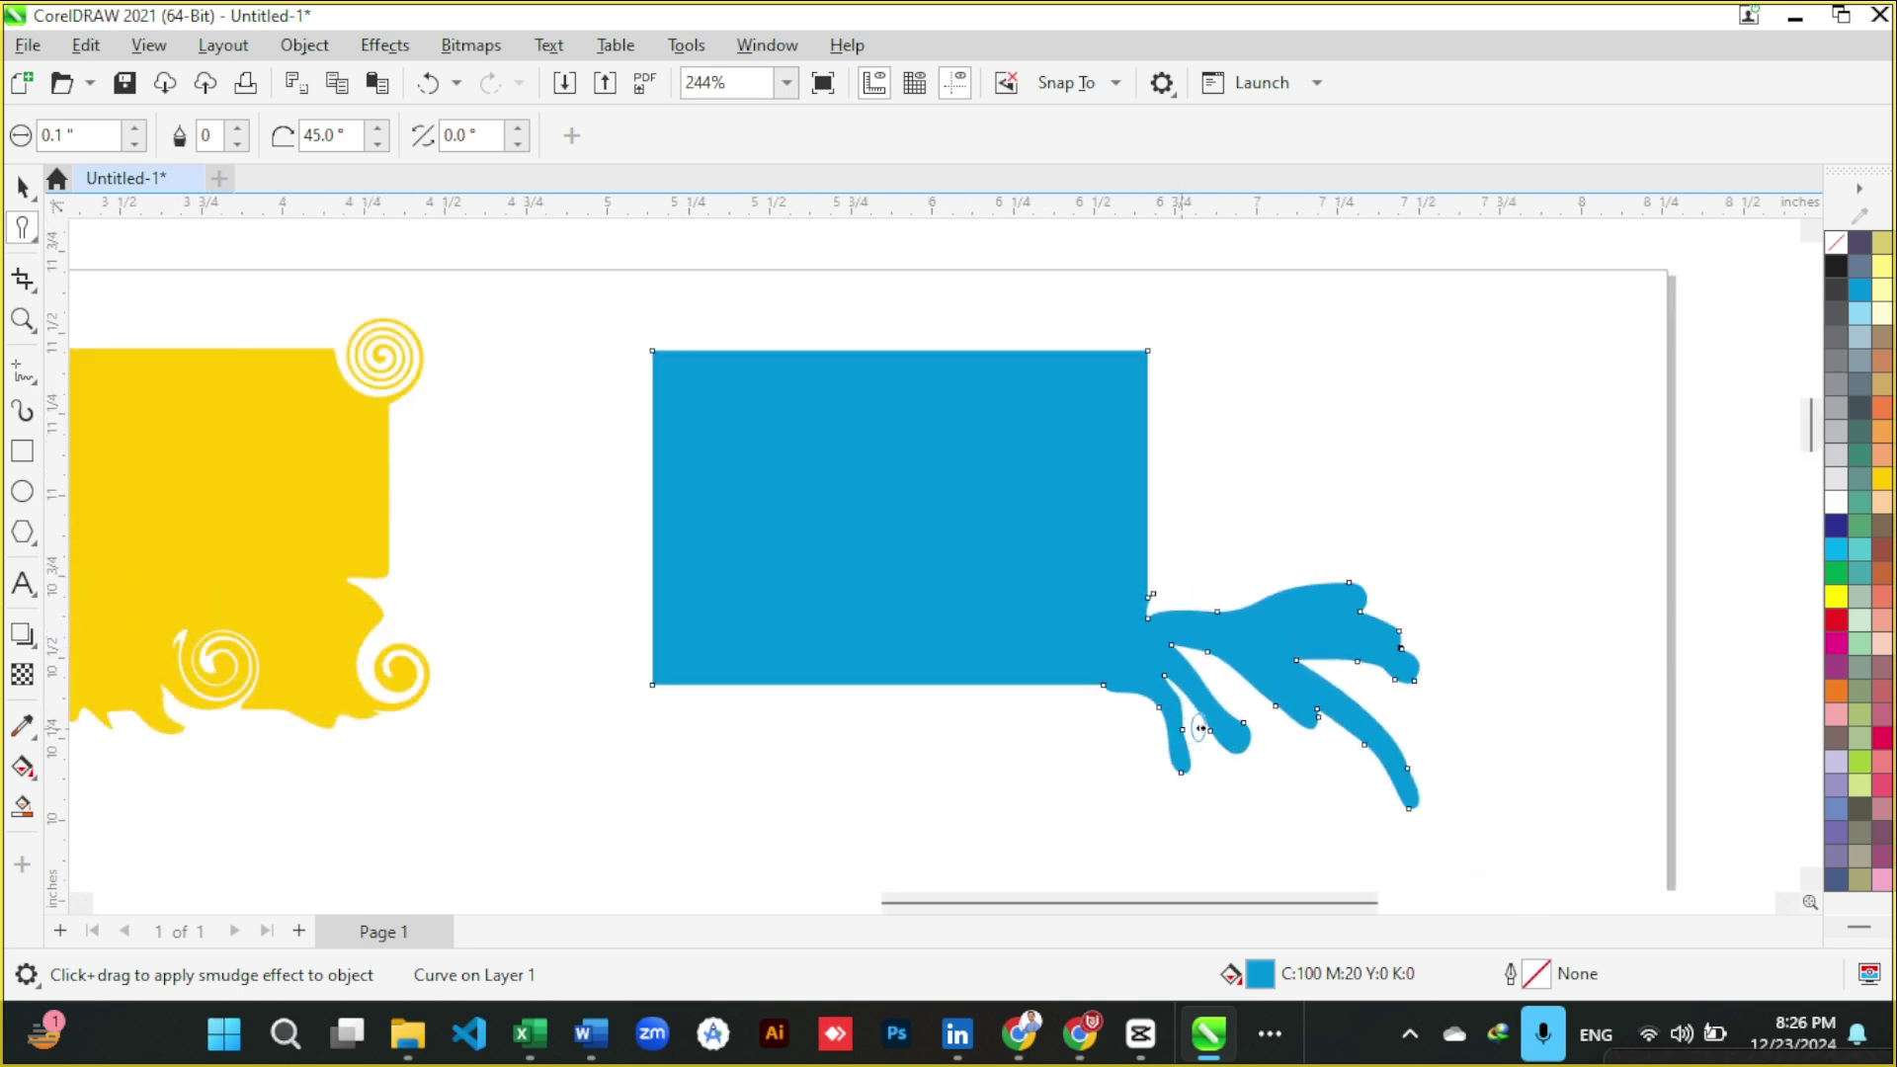
# - Smudge the branches at the blue shape's lower-right corner, reshaping the gaps and pulling new fingers downward and up to the right; deselect it
pyautogui.moveTo(1200, 728); pyautogui.dragTo(1351, 828)
pyautogui.moveTo(1274, 683); pyautogui.dragTo(1334, 804)
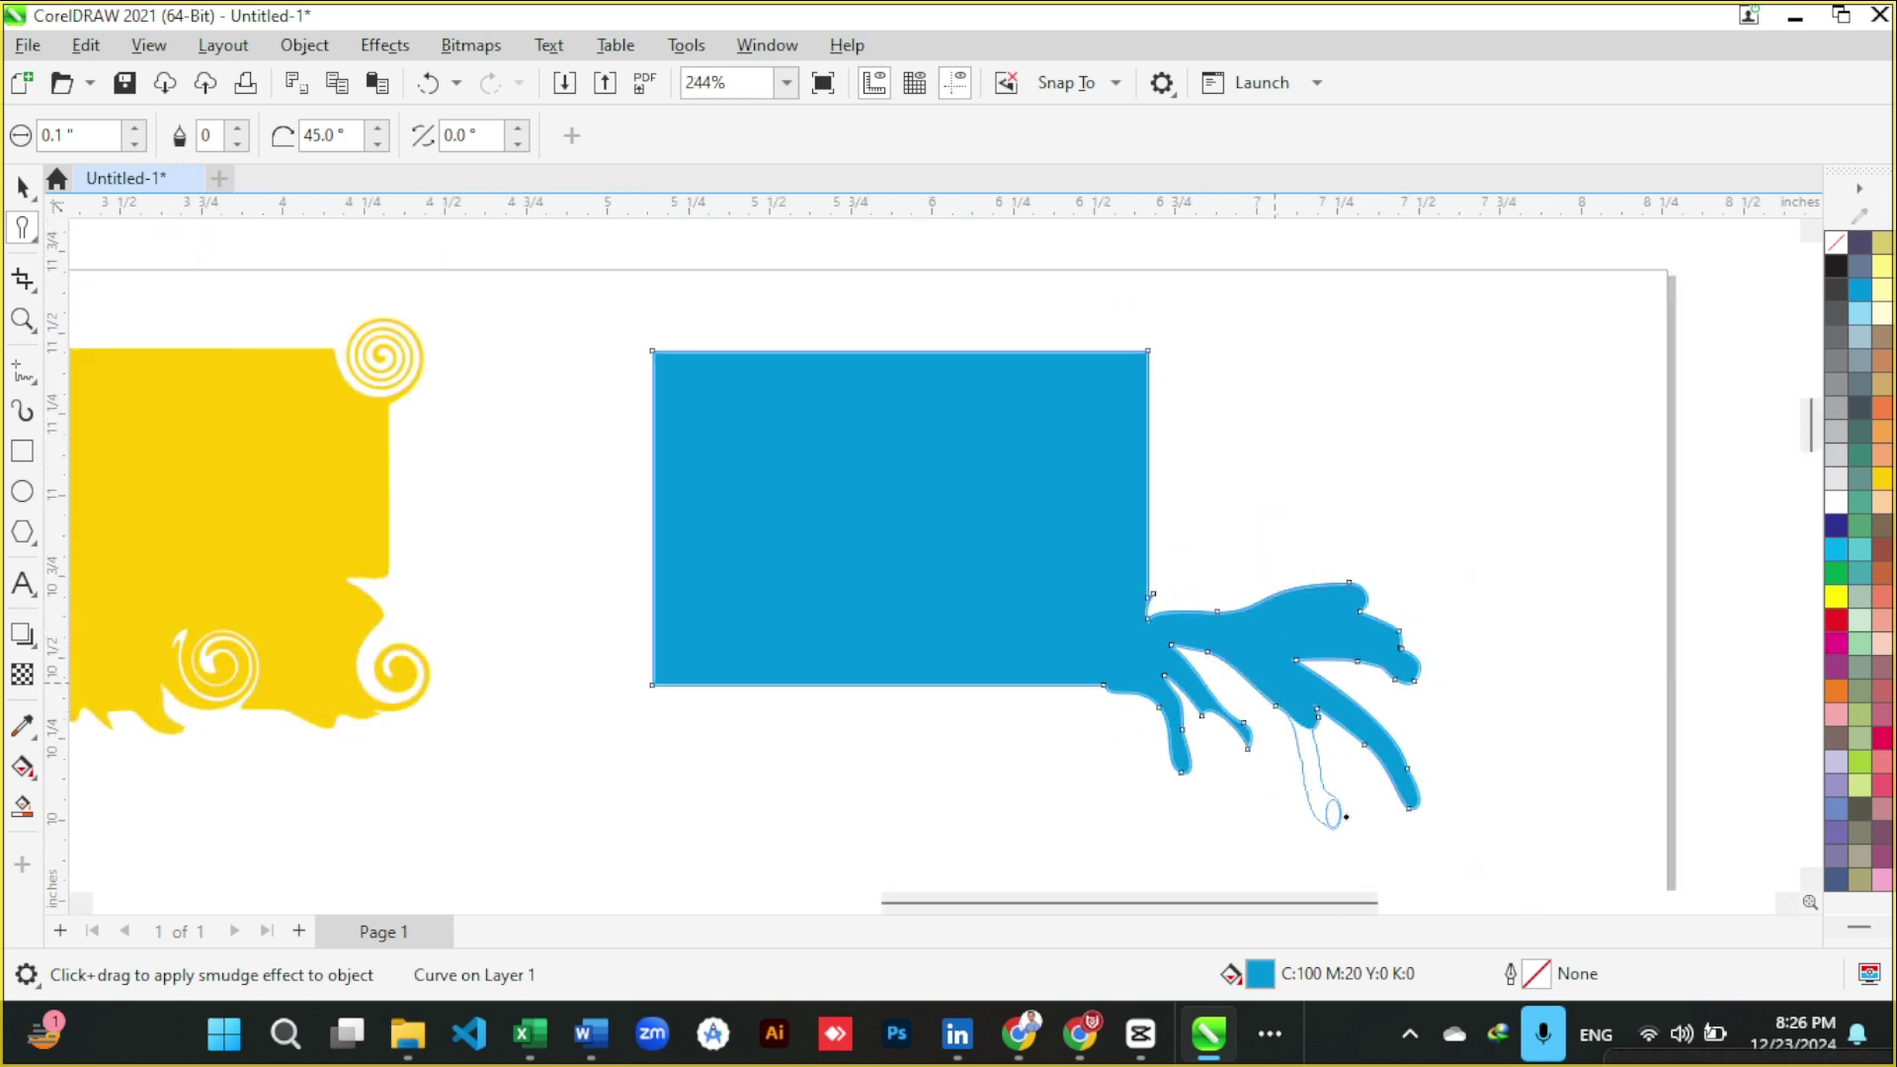
pyautogui.moveTo(1258, 606); pyautogui.dragTo(1472, 479)
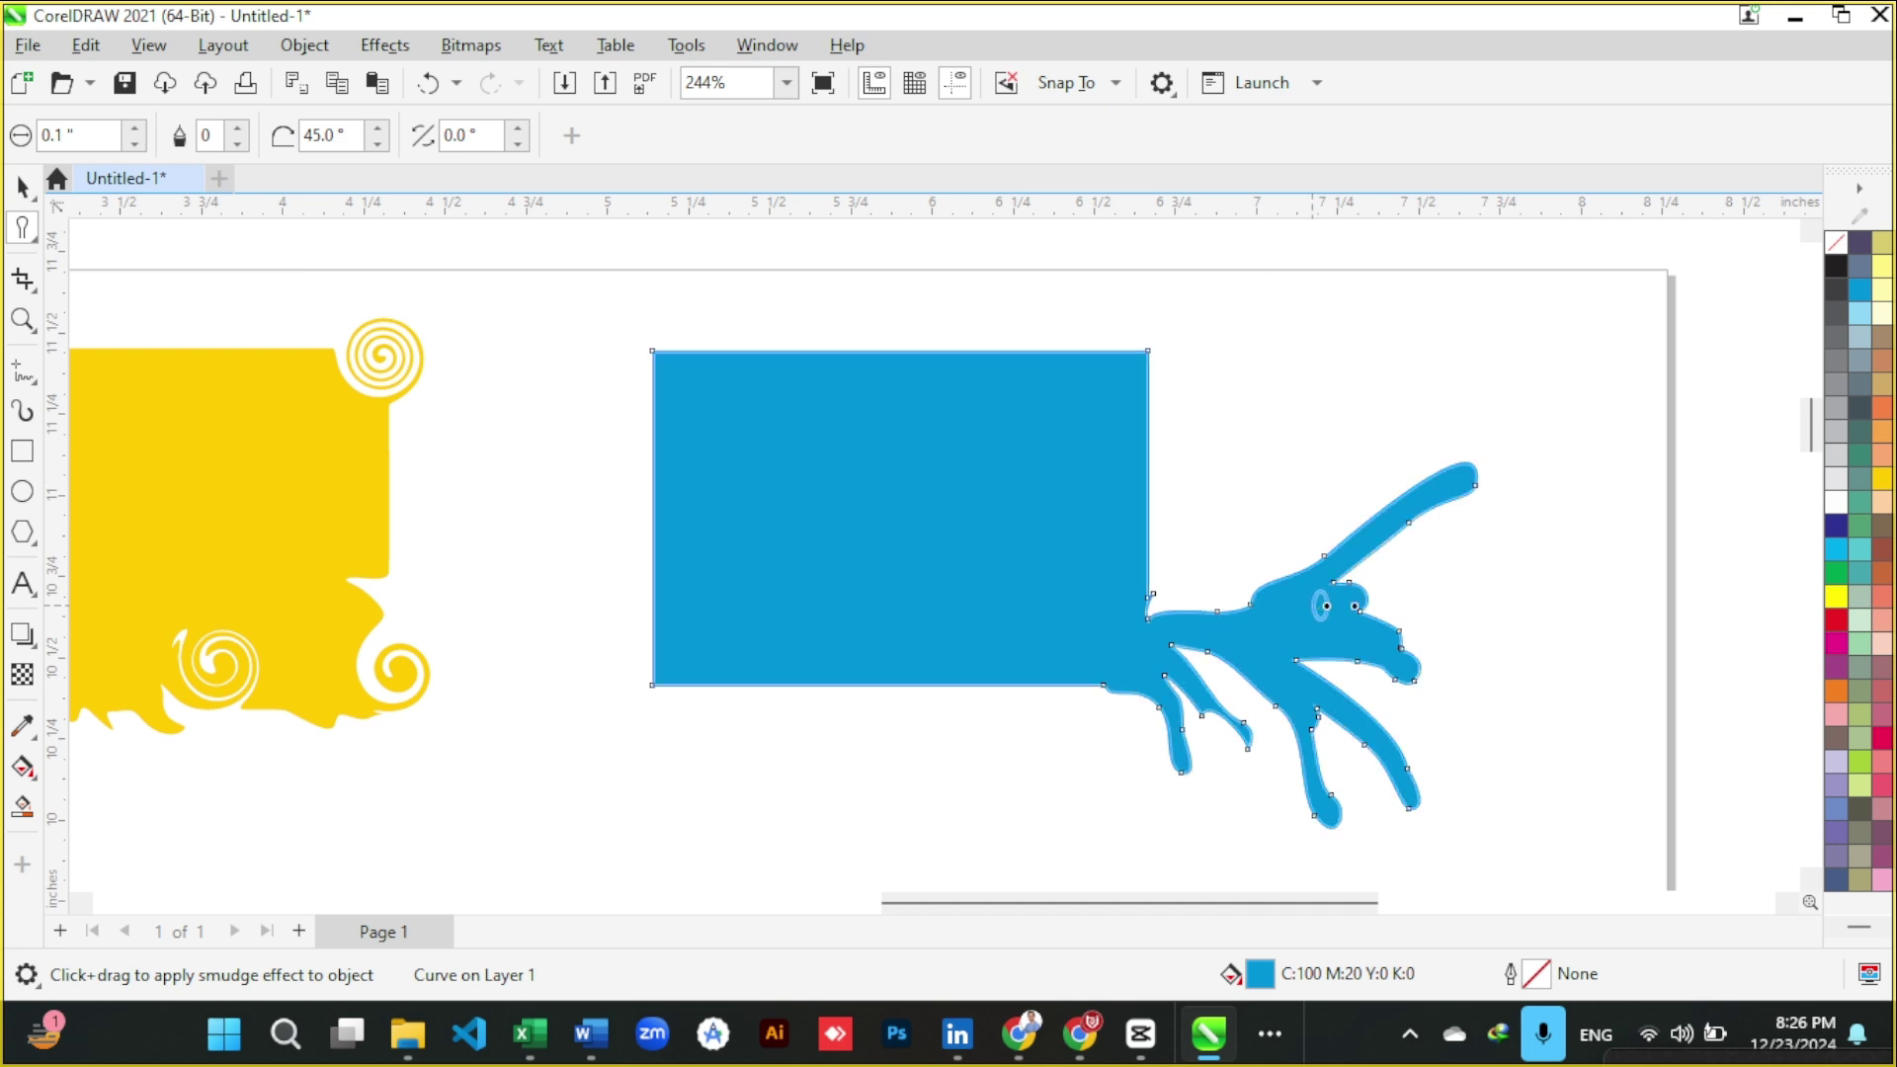
pyautogui.moveTo(1321, 606); pyautogui.dragTo(1462, 634)
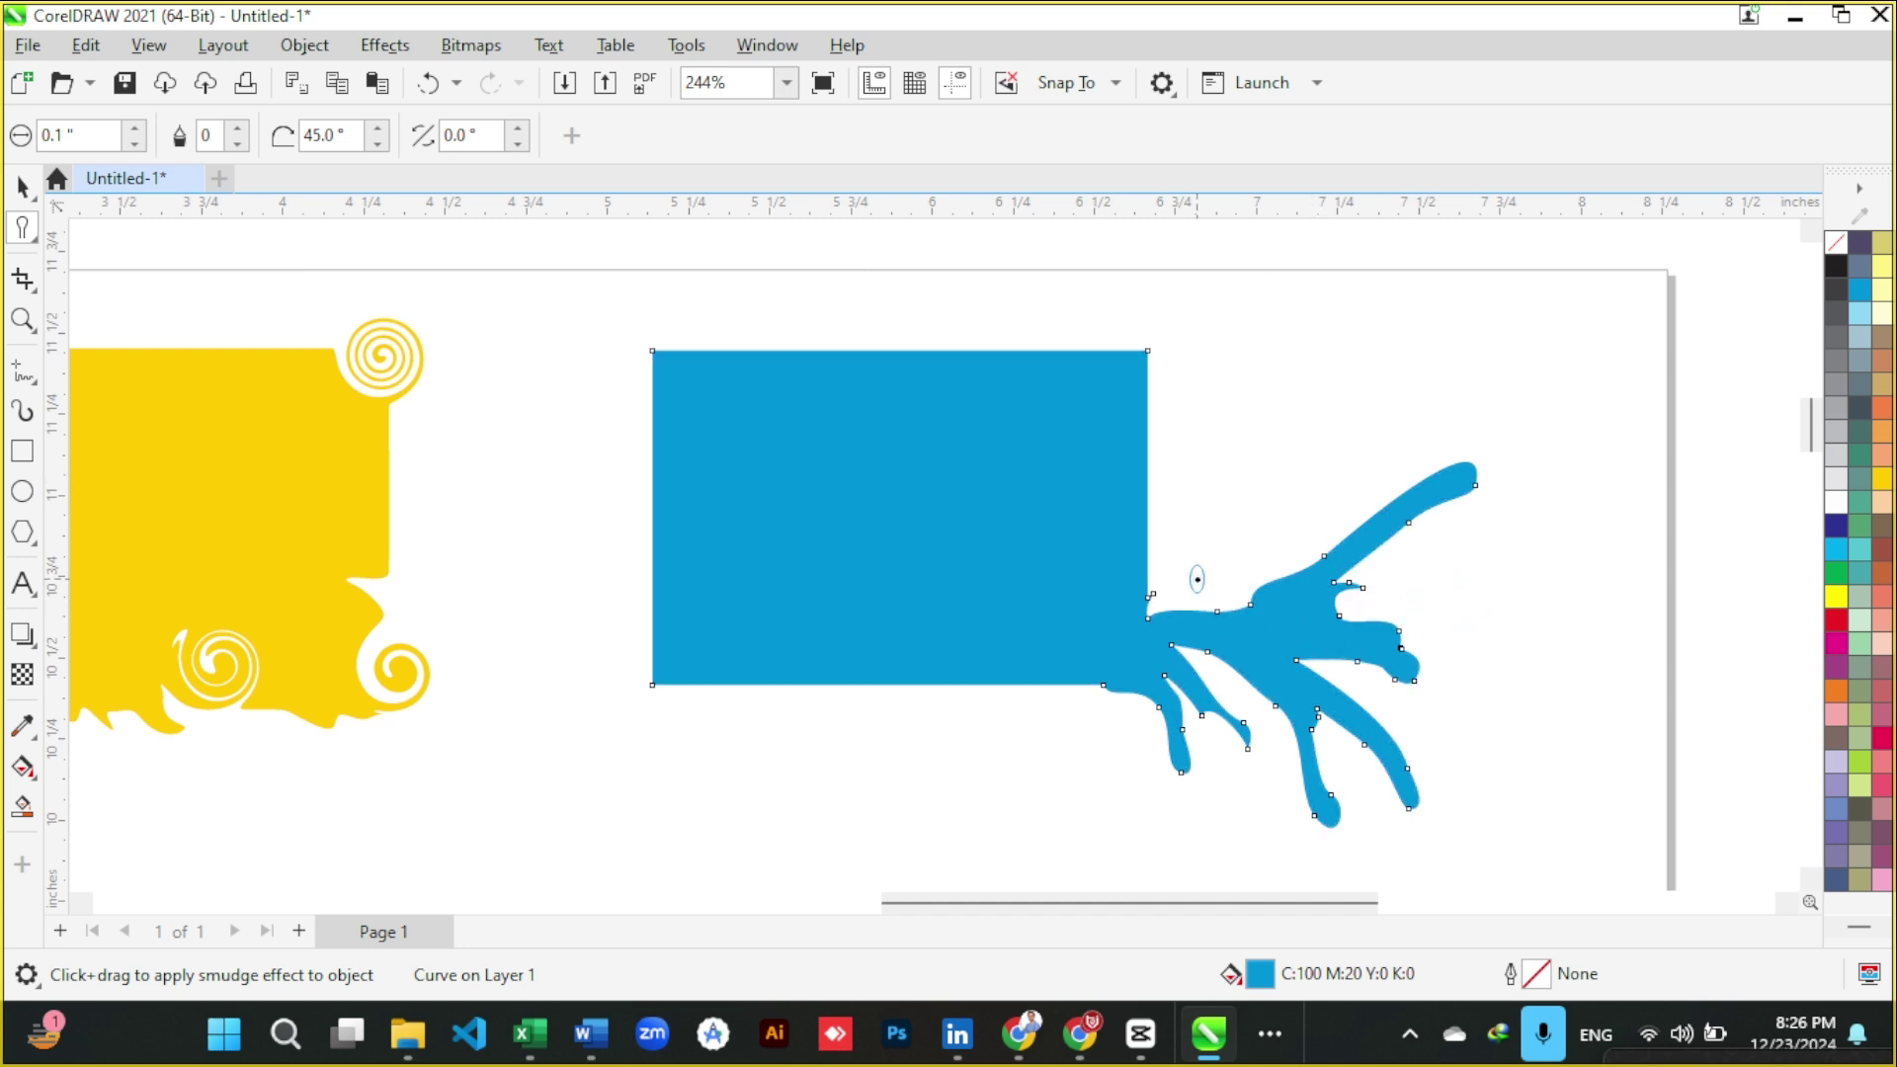
pyautogui.press('space')
pyautogui.click(1213, 411)
pyautogui.scroll(-2, 1213, 411)
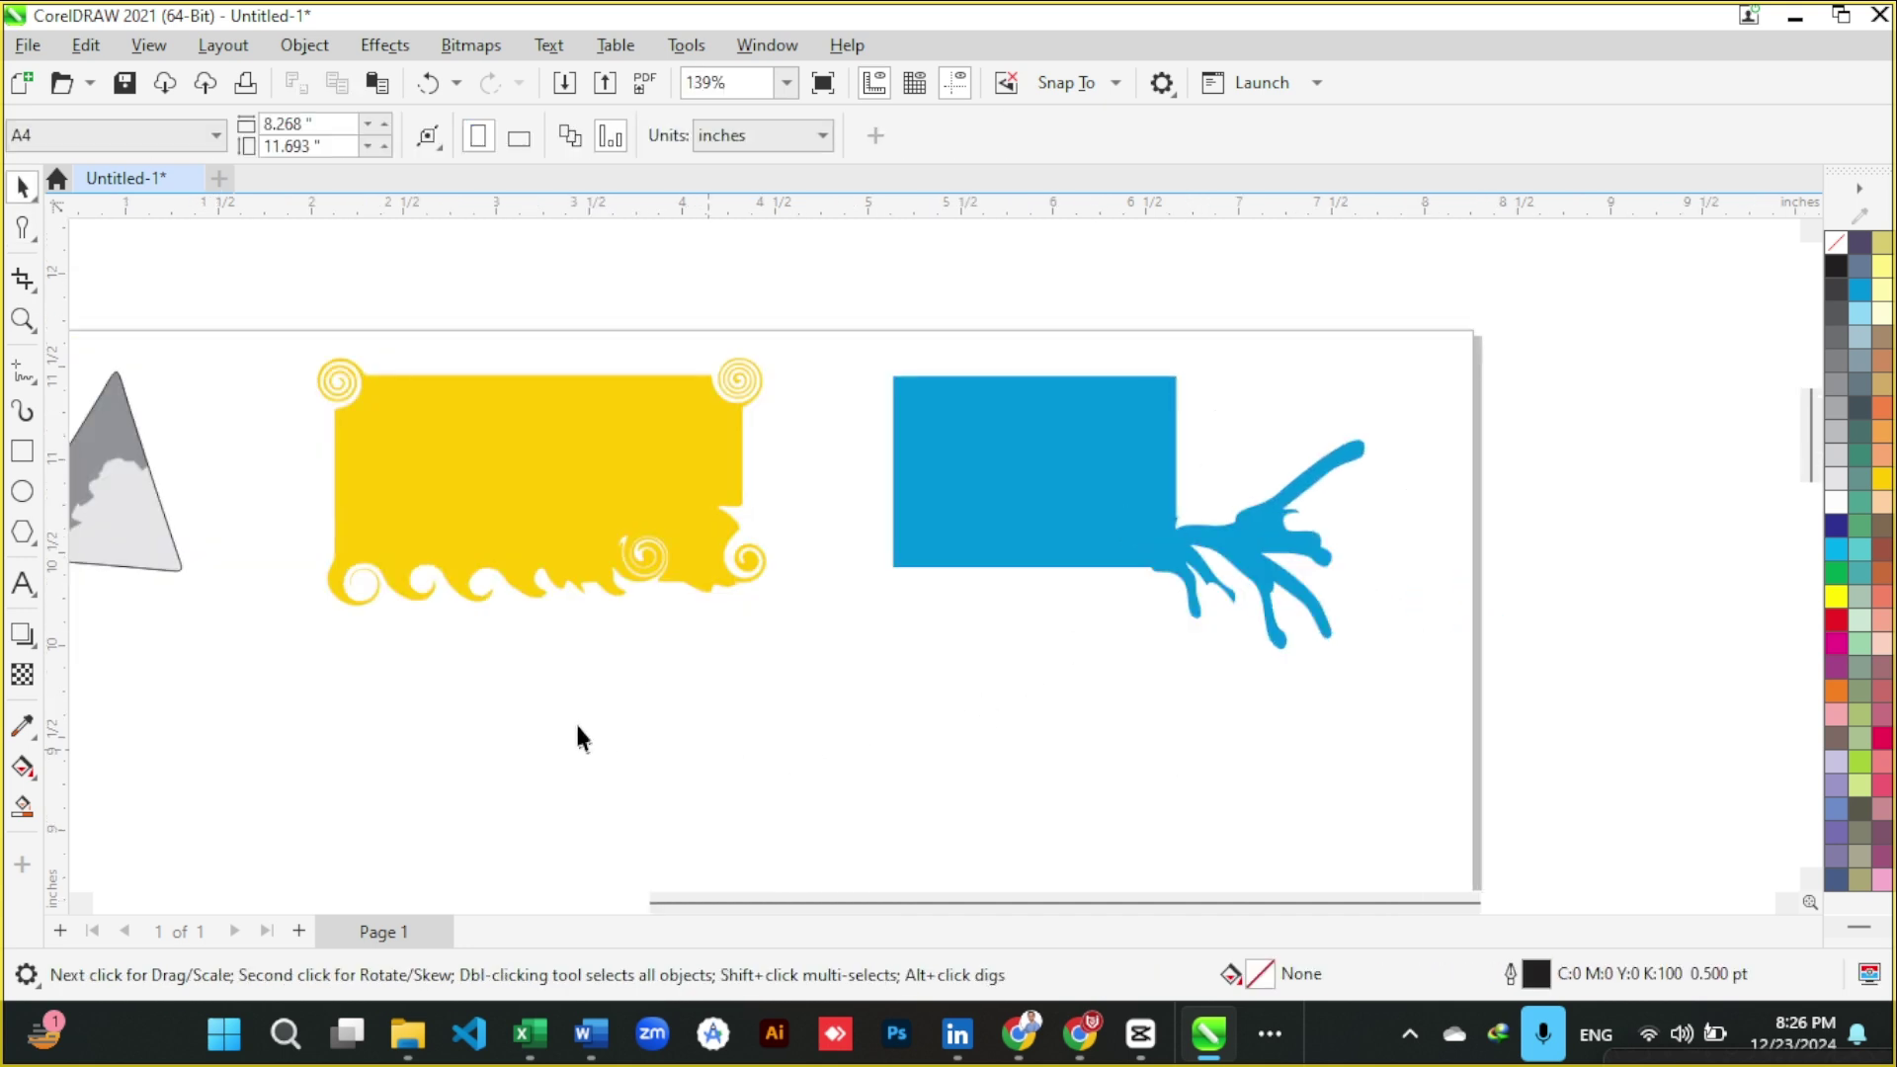
# - Draw a rectangle about 1.09 × 0.65 inches below the right end of the twirled yellow shape
pyautogui.scroll(3, 581, 737)
pyautogui.press('F6')
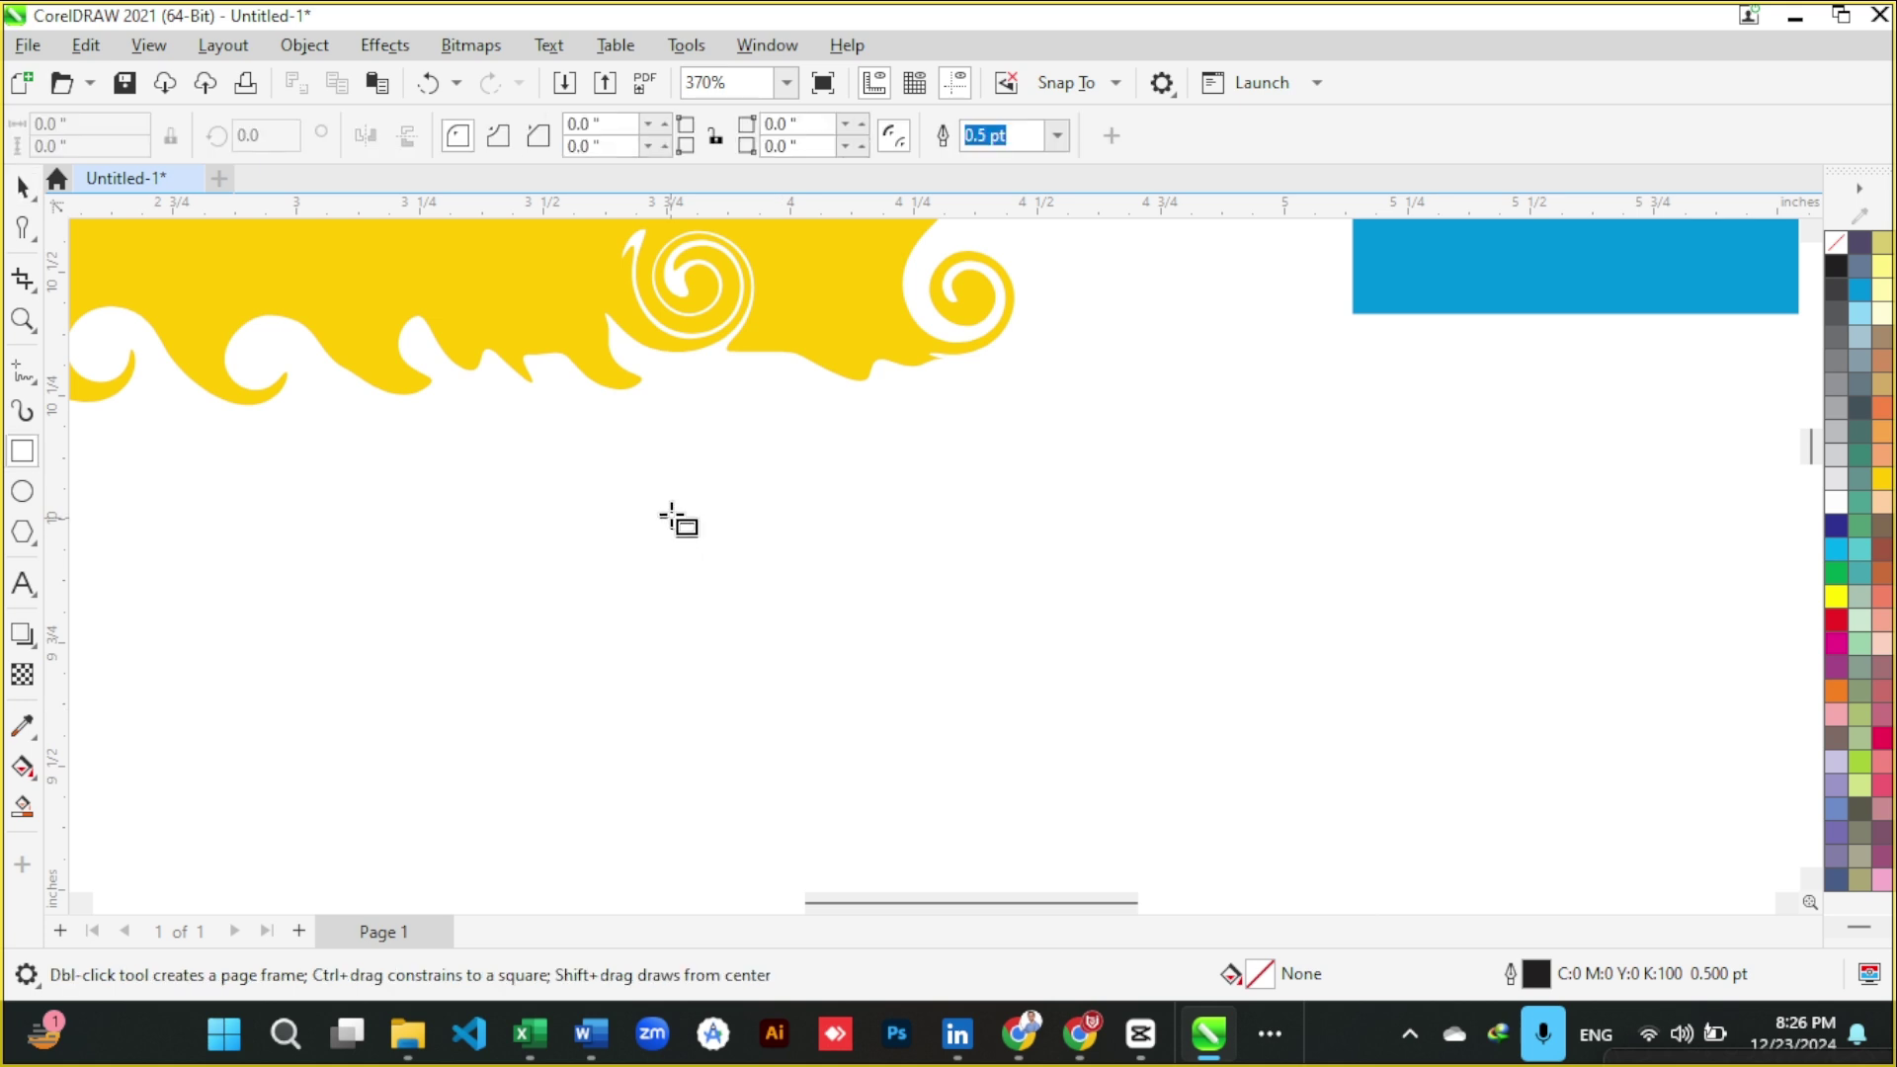
pyautogui.moveTo(672, 510); pyautogui.dragTo(1212, 833)
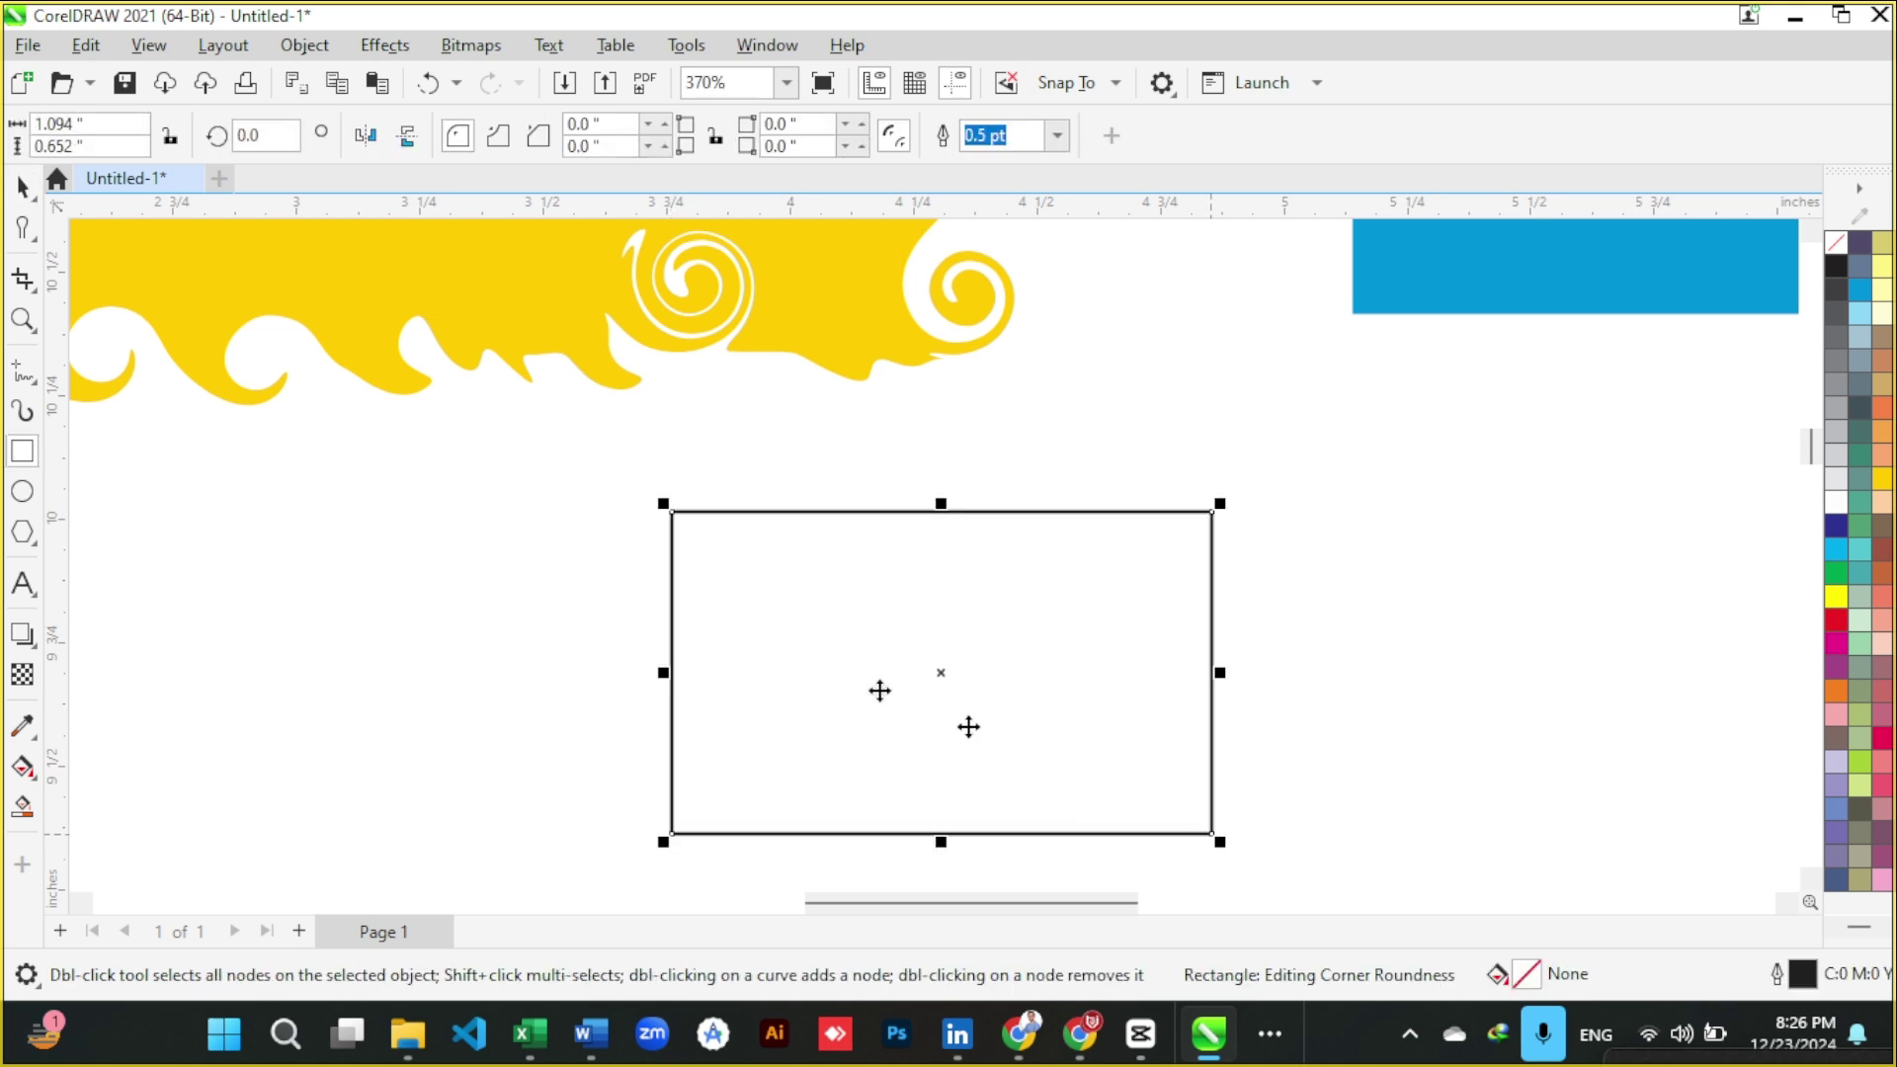
pyautogui.press('space')
# - Use the Roughen tool with a 0.1 inch nib and spike frequency 1 on the new rectangle's upper-left corner, along its top and left edges
pyautogui.click(36, 240)
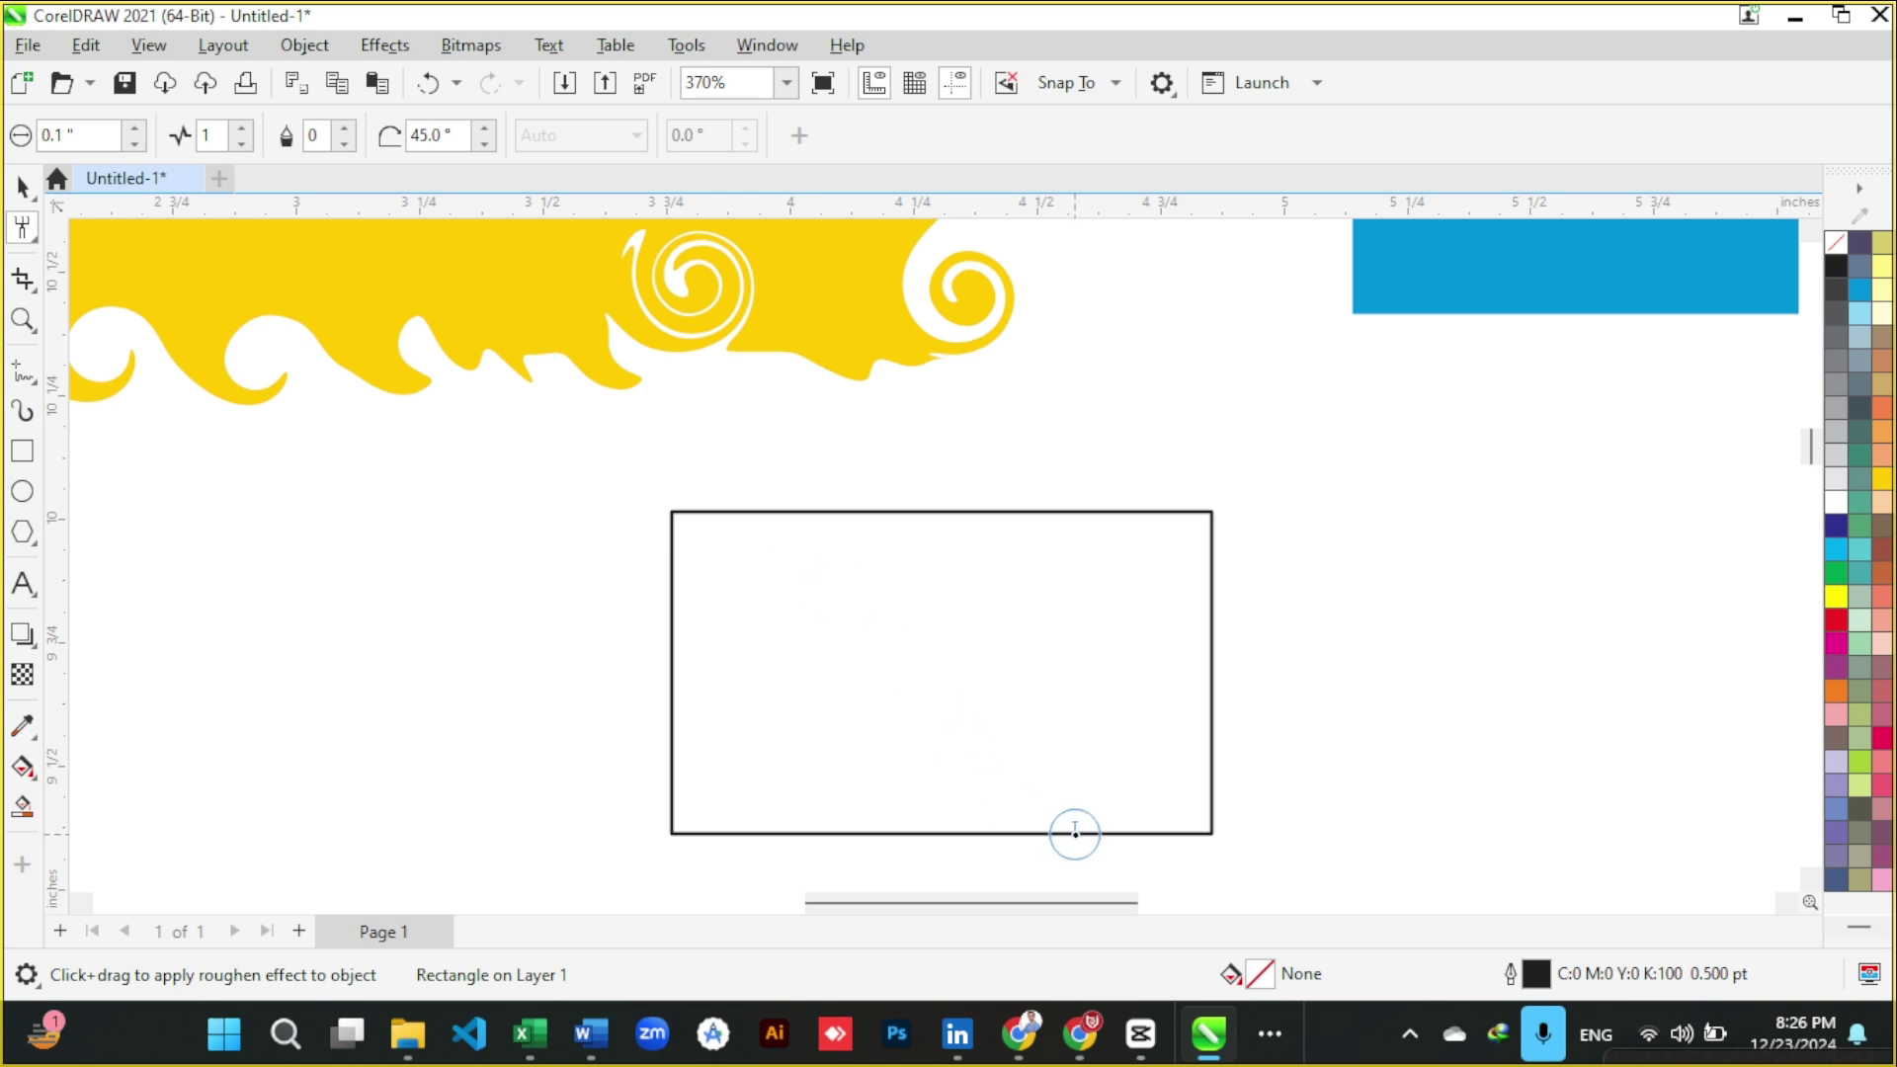
pyautogui.scroll(2, 1075, 833)
pyautogui.scroll(2, 555, 435)
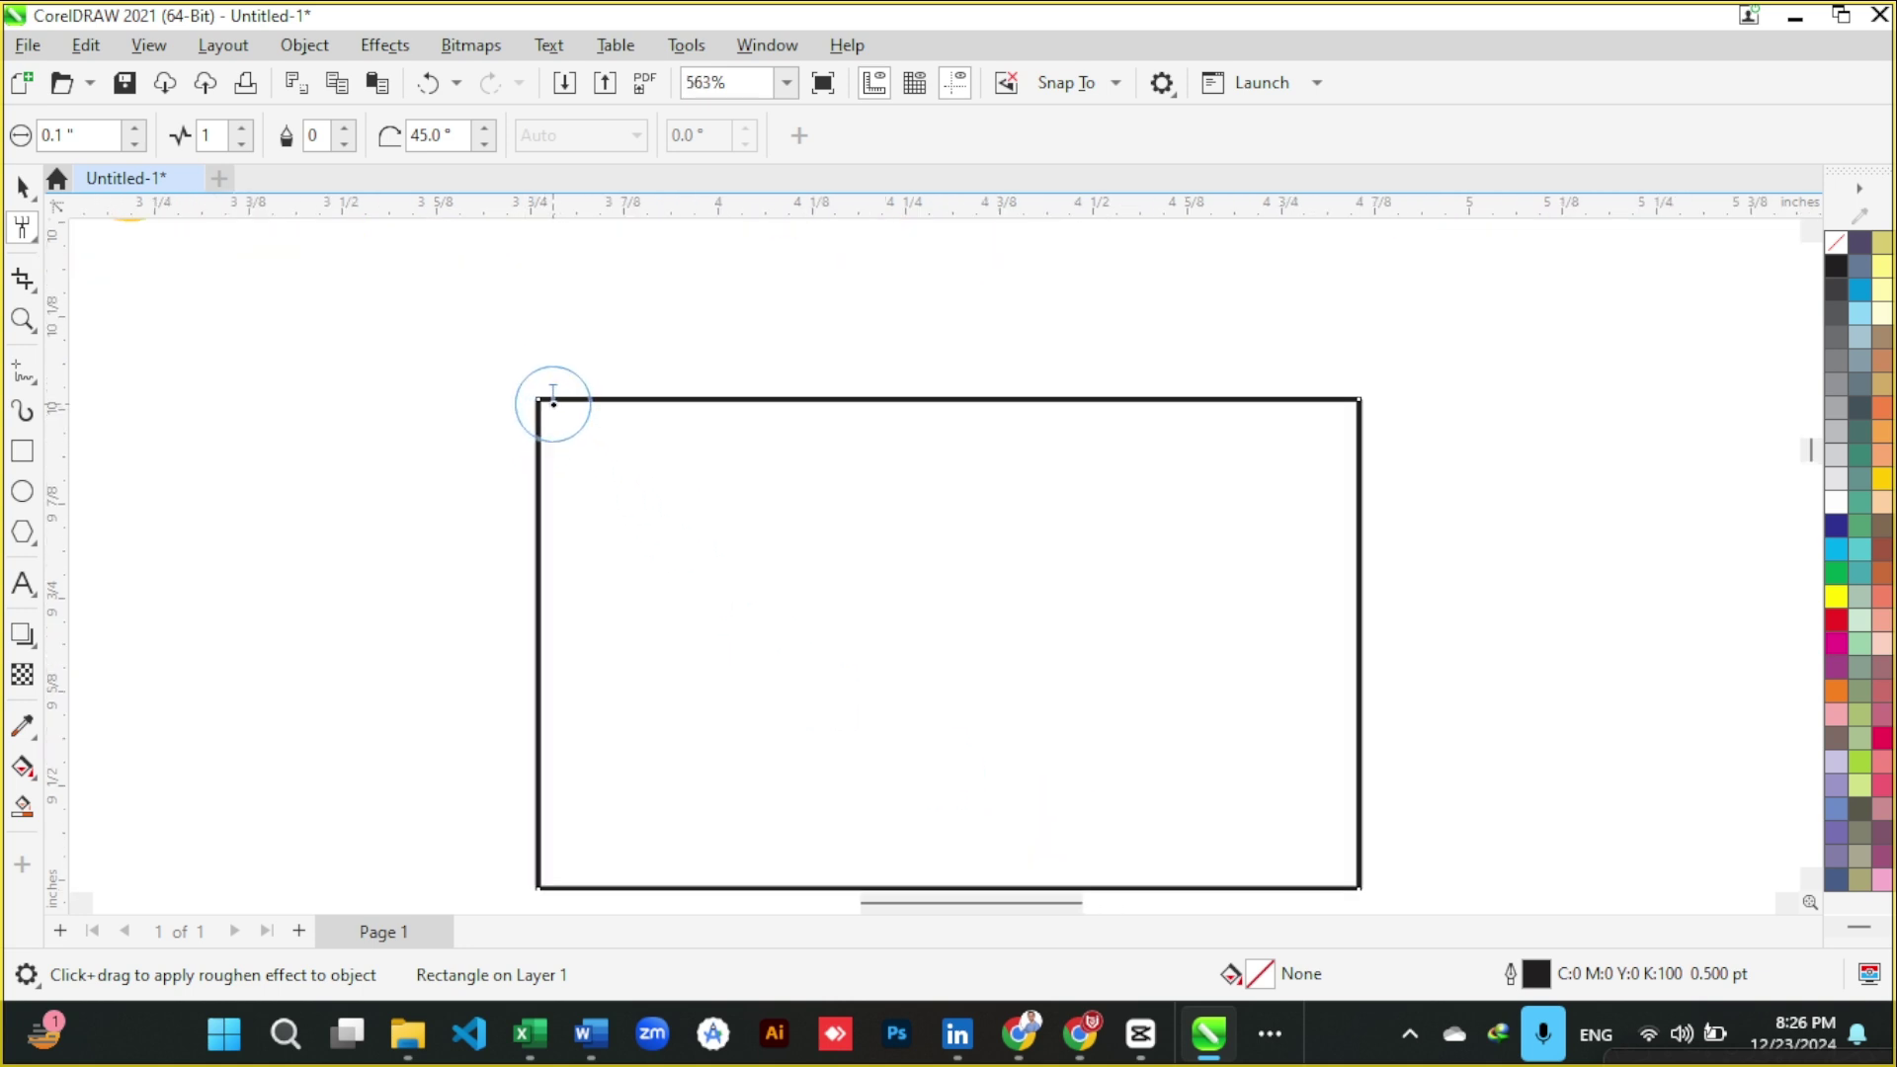
pyautogui.moveTo(560, 405)
pyautogui.mouseDown()
pyautogui.moveTo(898, 365)
pyautogui.moveTo(950, 331)
pyautogui.moveTo(1019, 394)
pyautogui.mouseUp()
pyautogui.scroll(6, 706, 405)
pyautogui.moveTo(292, 454)
pyautogui.mouseDown()
pyautogui.moveTo(335, 499)
pyautogui.moveTo(340, 655)
pyautogui.moveTo(359, 558)
pyautogui.mouseUp()
pyautogui.scroll(-4, 341, 632)
pyautogui.scroll(4, 326, 692)
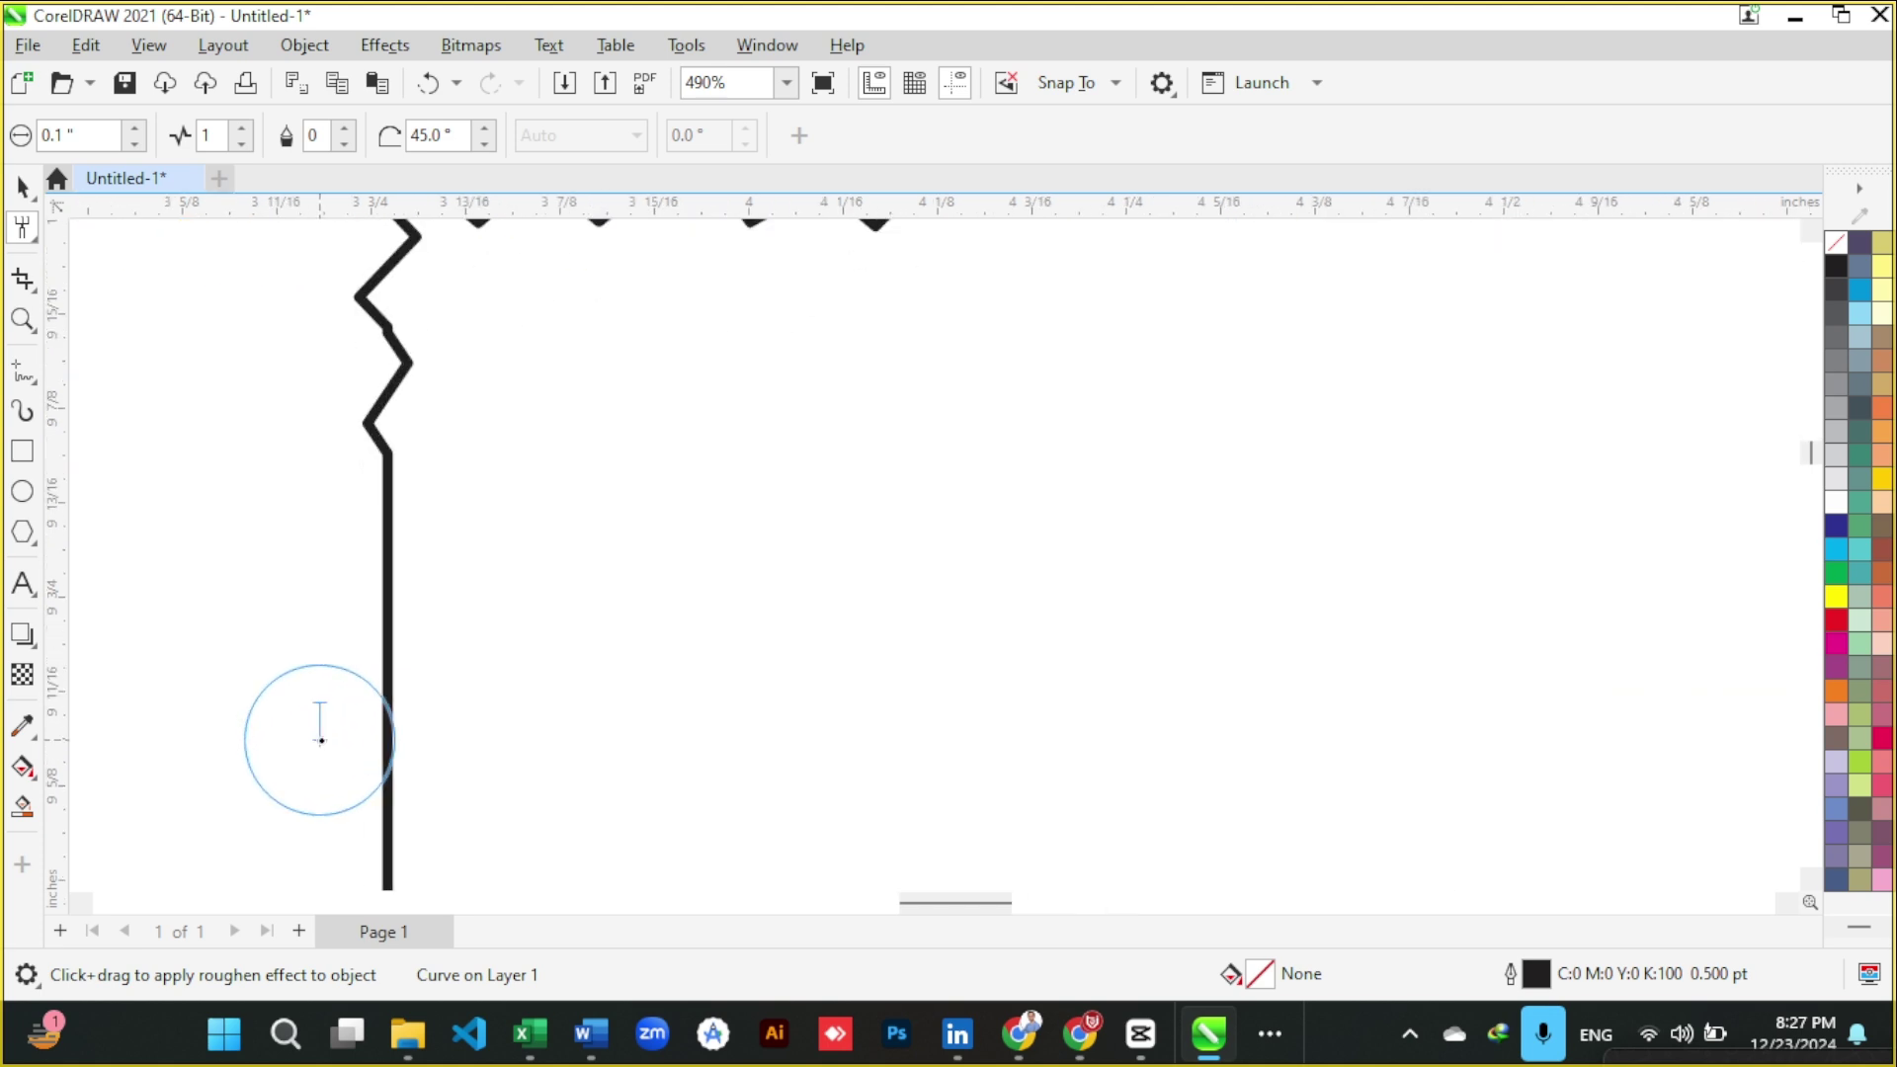
# - Roughen the rectangle's left edge further down and extend the zigzag across the whole top edge
pyautogui.moveTo(394, 468); pyautogui.dragTo(418, 751)
pyautogui.scroll(-4, 415, 592)
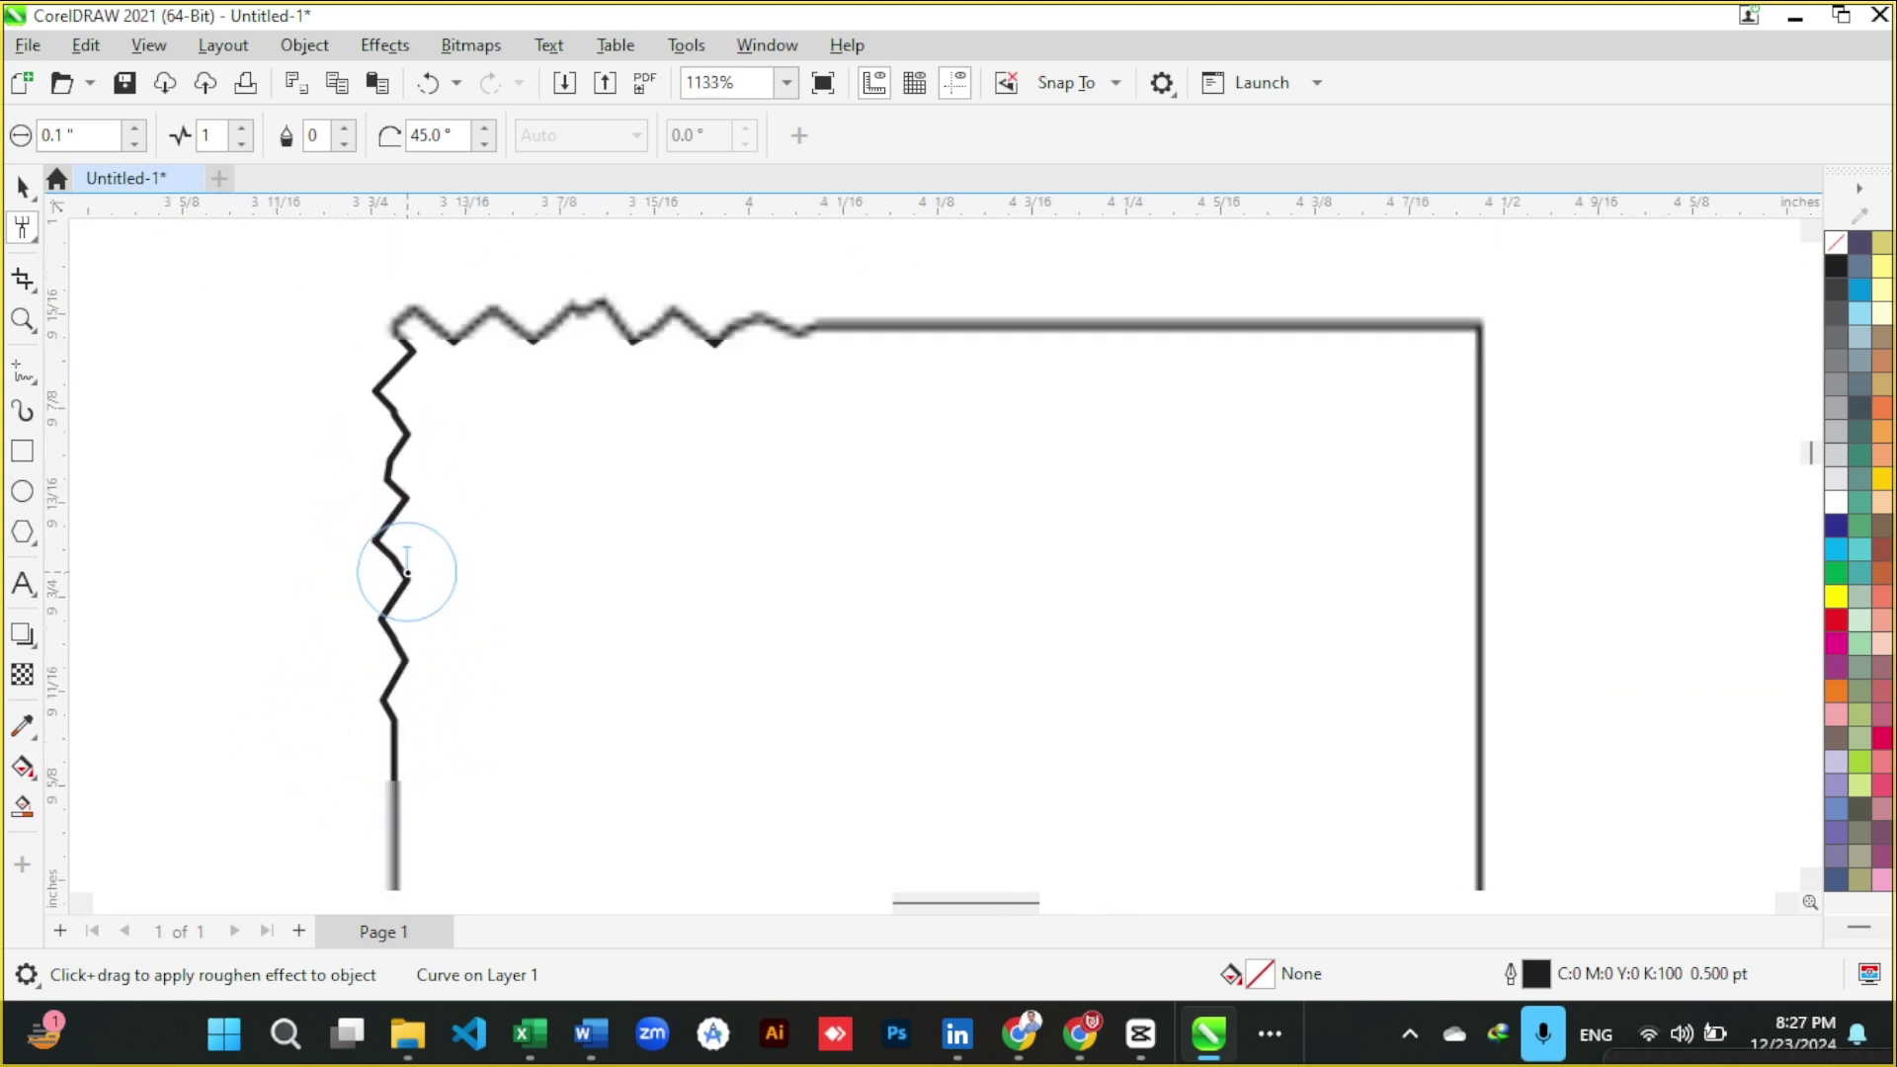
pyautogui.scroll(3, 570, 413)
pyautogui.moveTo(382, 445)
pyautogui.mouseDown()
pyautogui.moveTo(720, 445)
pyautogui.moveTo(586, 450)
pyautogui.mouseUp()
pyautogui.moveTo(243, 528); pyautogui.dragTo(259, 736)
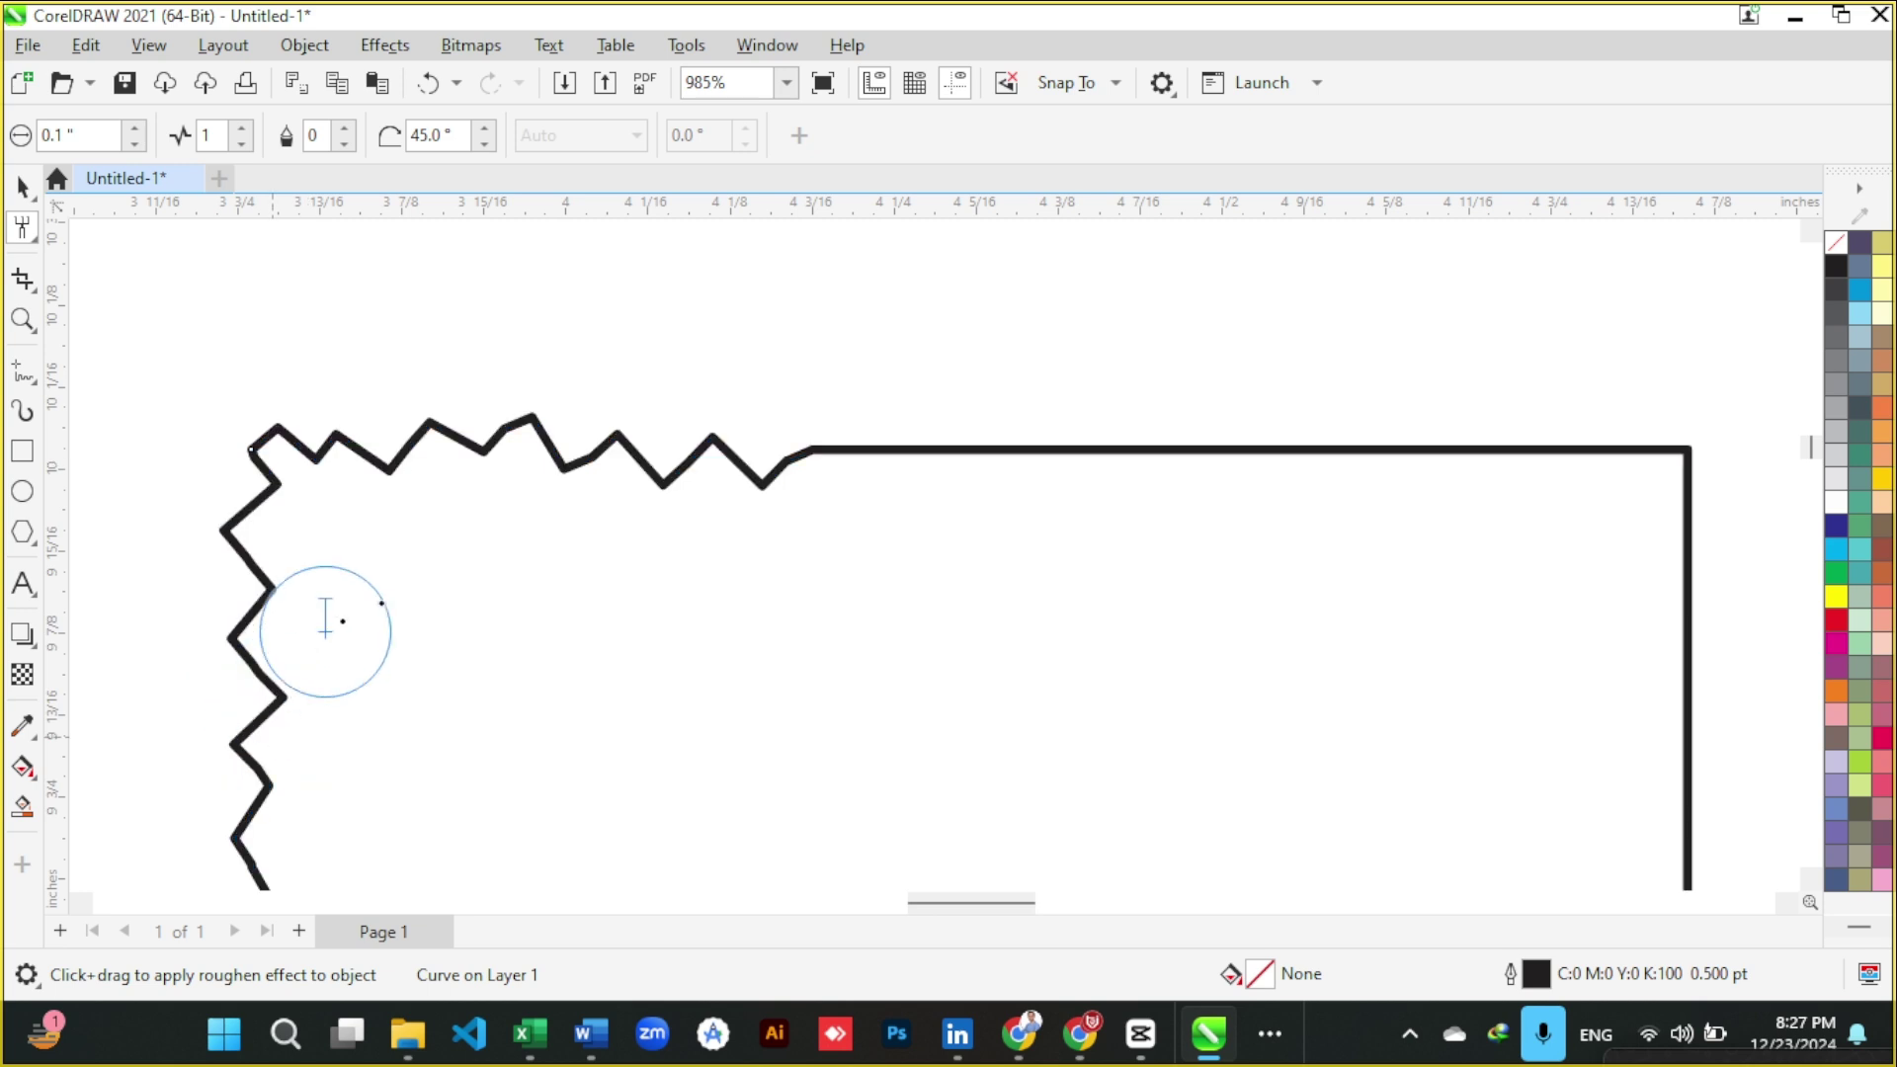
pyautogui.moveTo(955, 422)
pyautogui.mouseDown()
pyautogui.moveTo(826, 465)
pyautogui.moveTo(1249, 493)
pyautogui.moveTo(1115, 456)
pyautogui.moveTo(1651, 458)
pyautogui.mouseUp()
pyautogui.scroll(-3, 1199, 362)
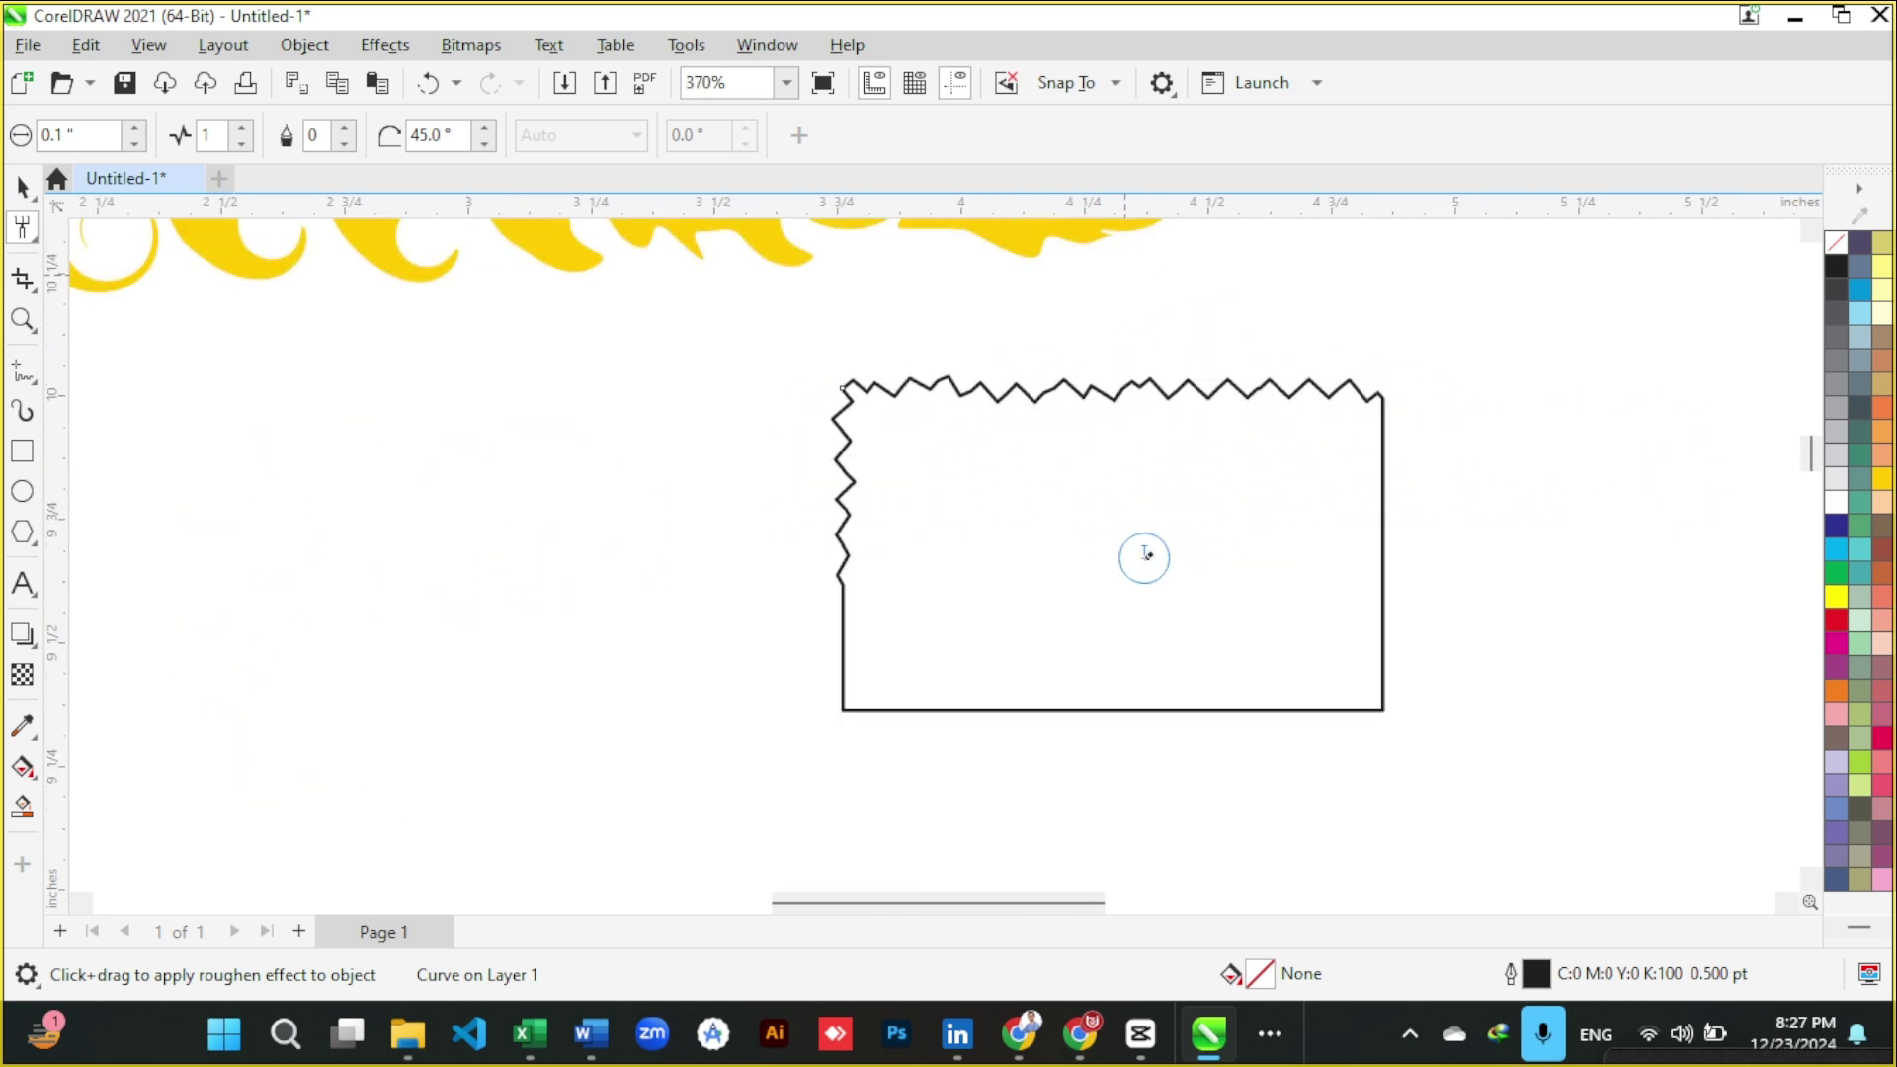
# - Fill the roughened rectangle with yellow (C:0 M:20 Y:100 K:0) and remove its outline
pyautogui.press('space')
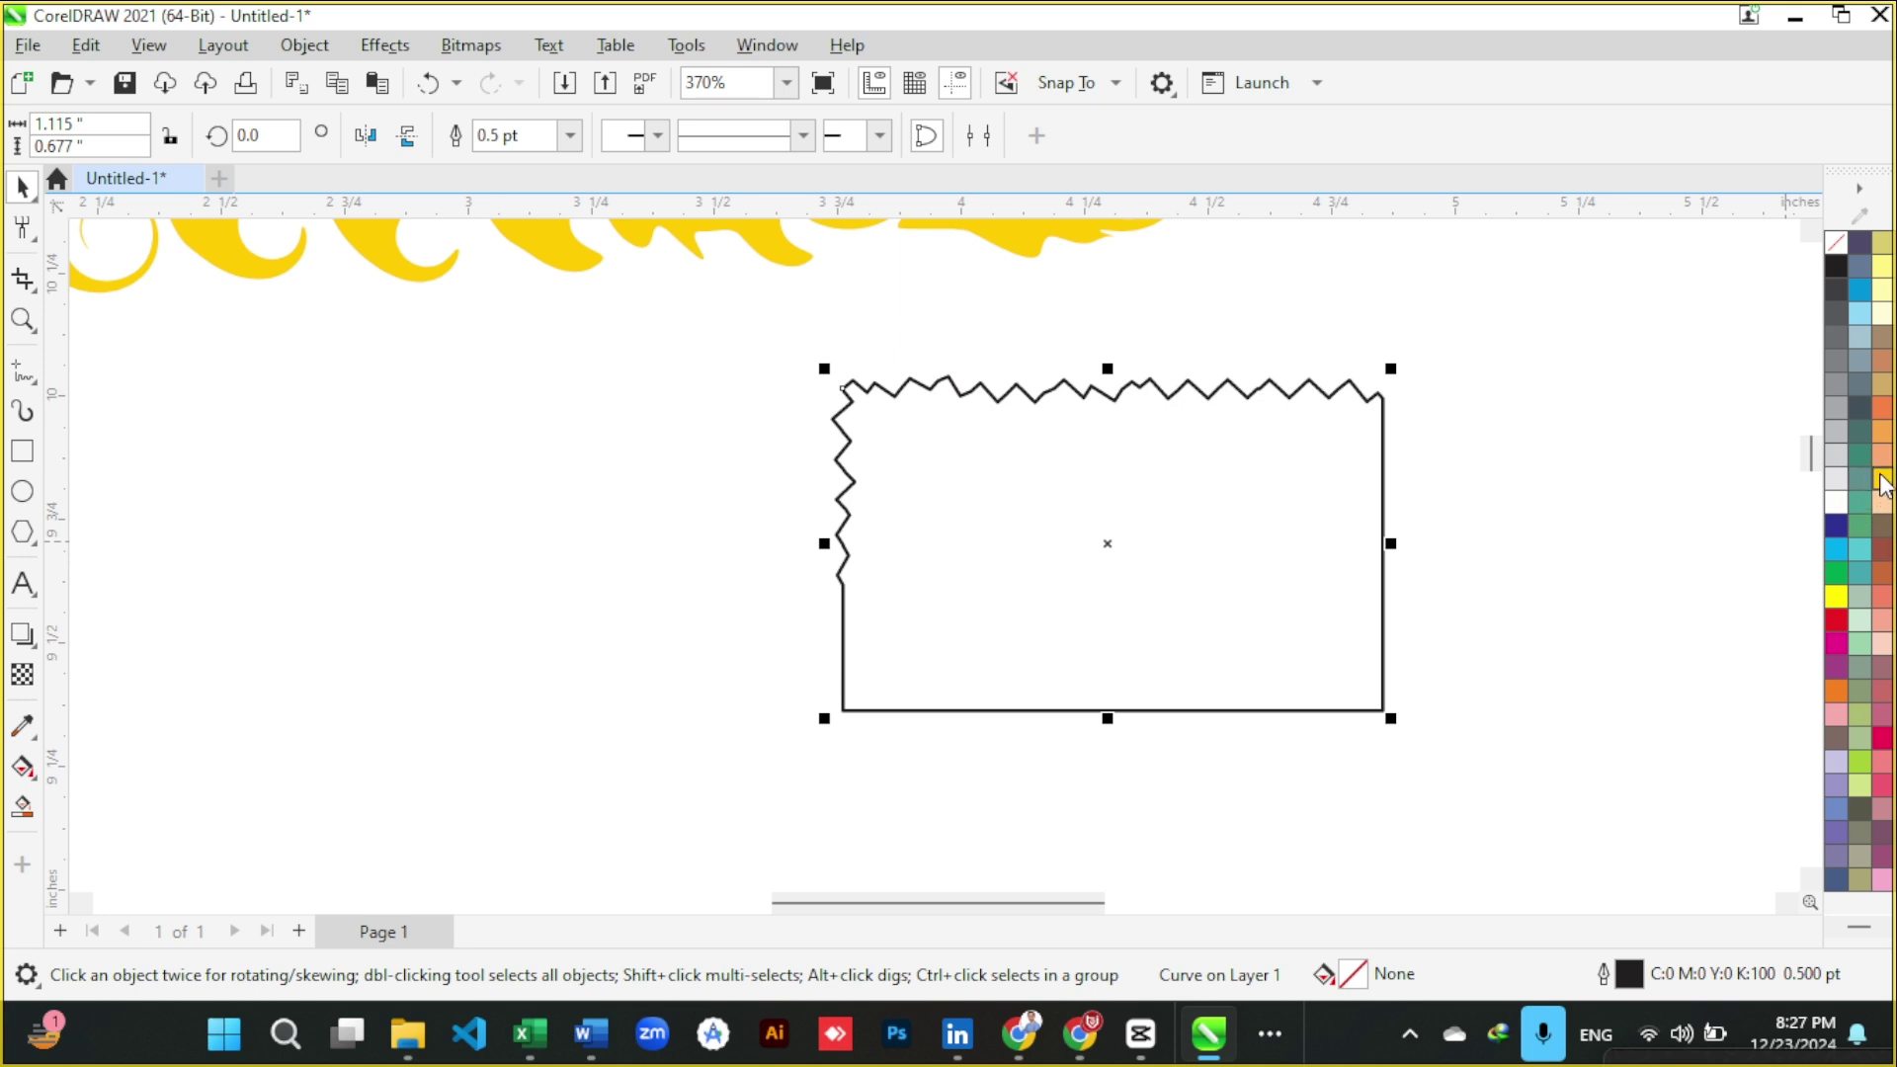
pyautogui.click(1882, 479)
pyautogui.rightClick(1835, 243)
pyautogui.click(1821, 265)
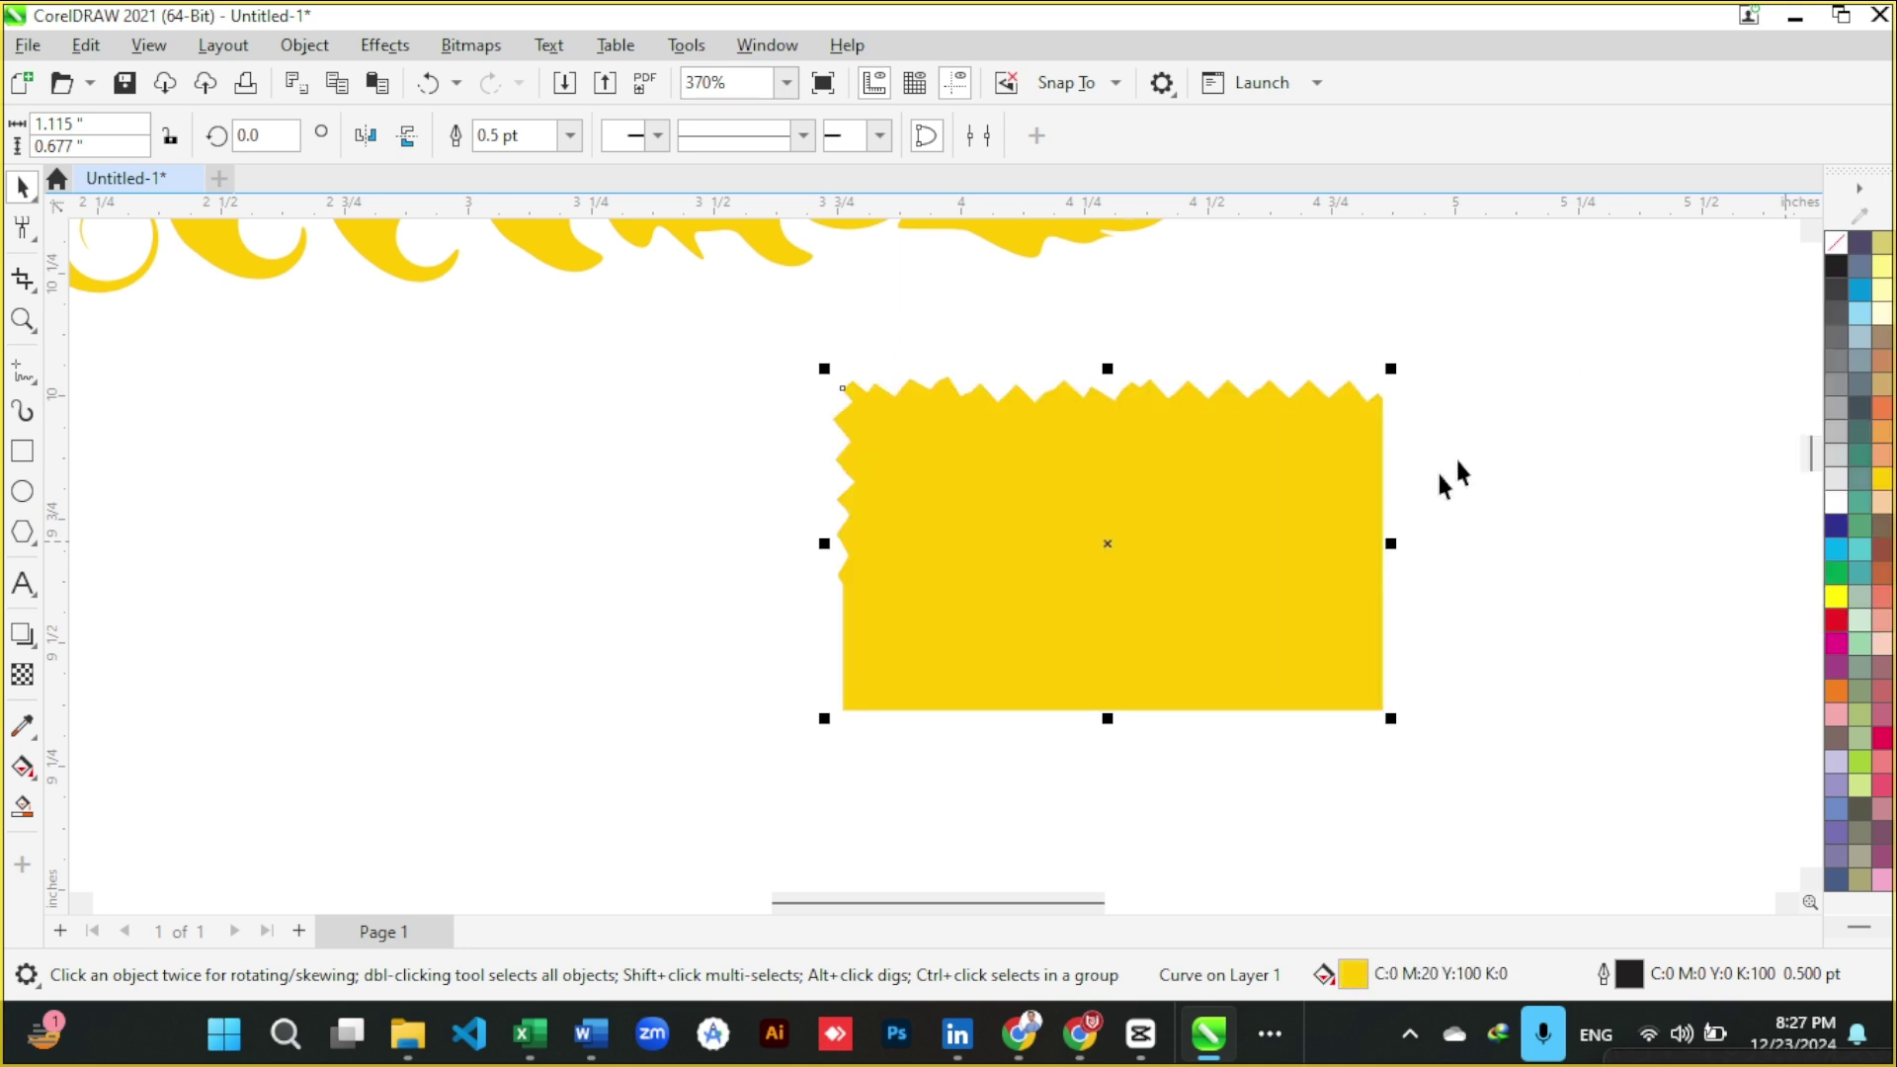
pyautogui.click(1201, 504)
# - Examine the roughened and twirled yellow shapes, the smudged blue shape, and the grey triangle's wavy shading and rounded tip
pyautogui.scroll(-3, 1164, 453)
pyautogui.scroll(2, 1177, 491)
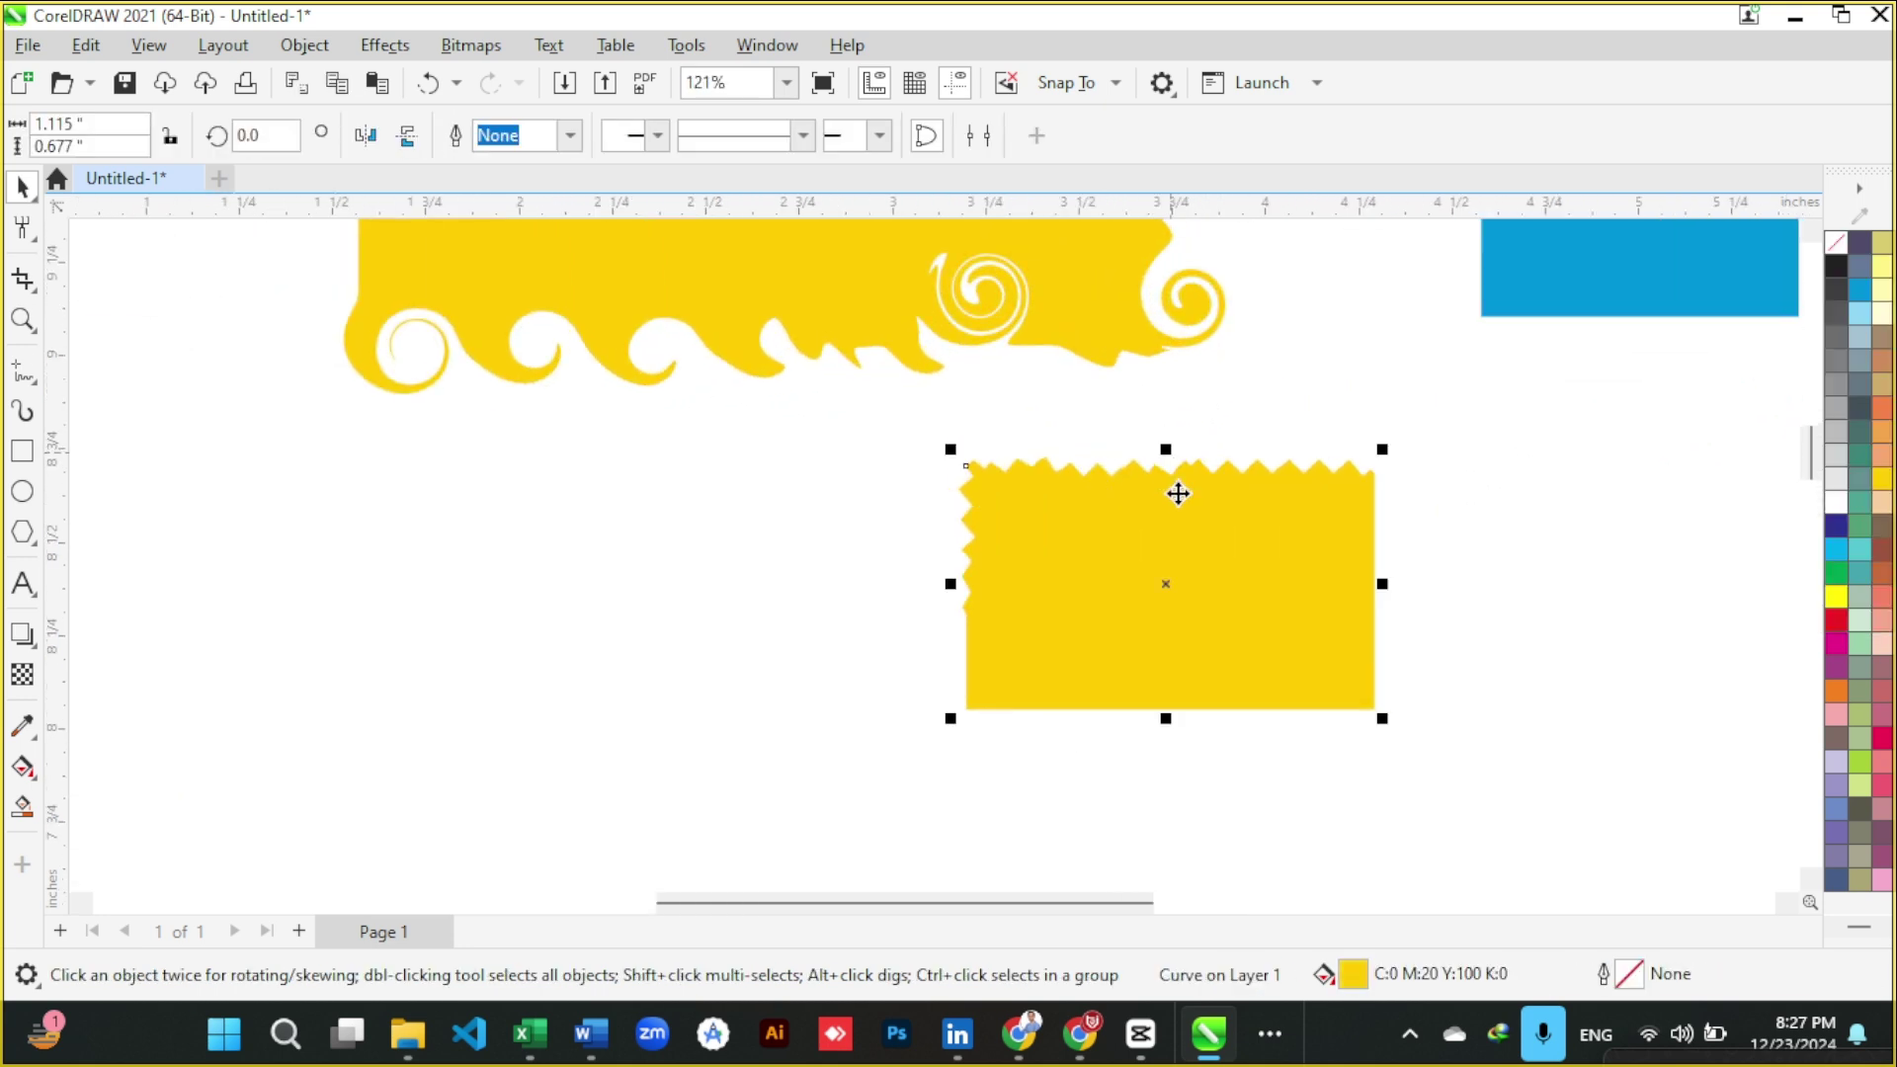
pyautogui.scroll(-3, 1047, 415)
pyautogui.scroll(3, 1037, 309)
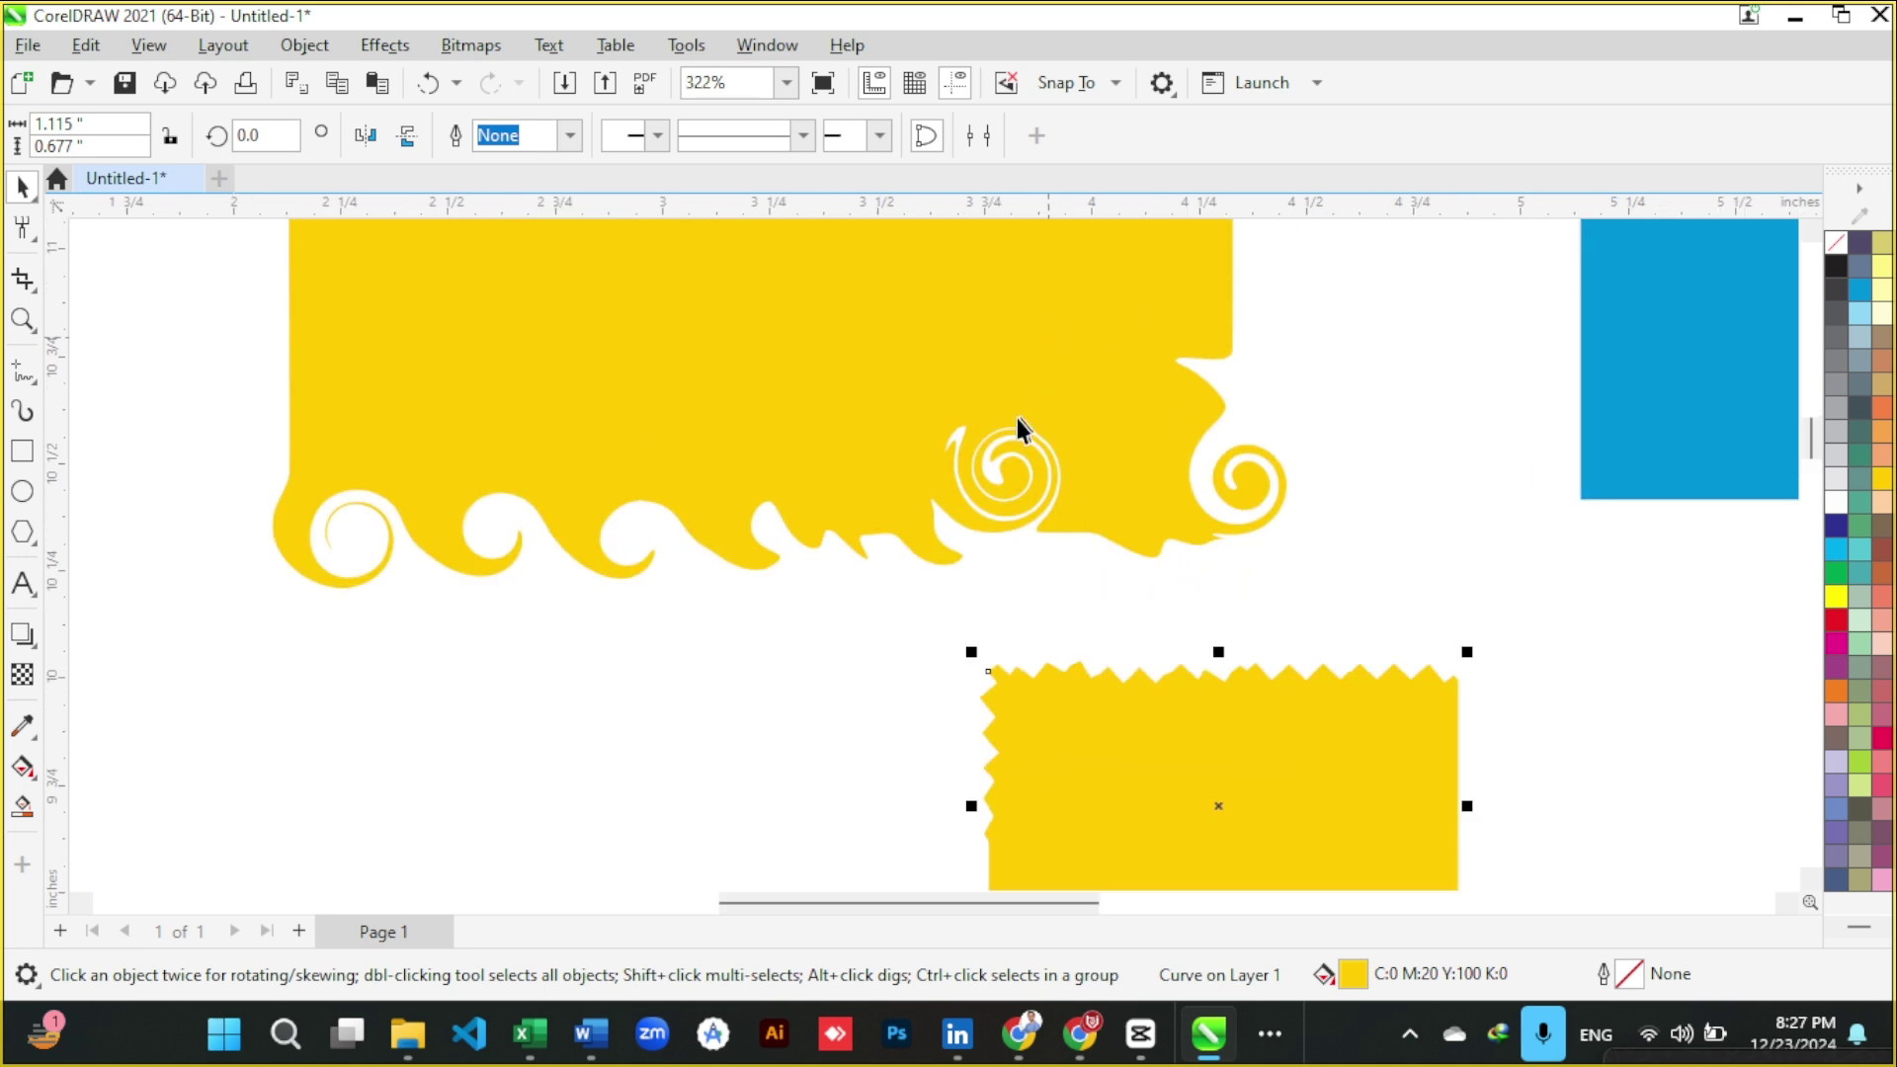
pyautogui.scroll(-3, 1017, 418)
pyautogui.scroll(2, 1366, 435)
pyautogui.scroll(-4, 1079, 454)
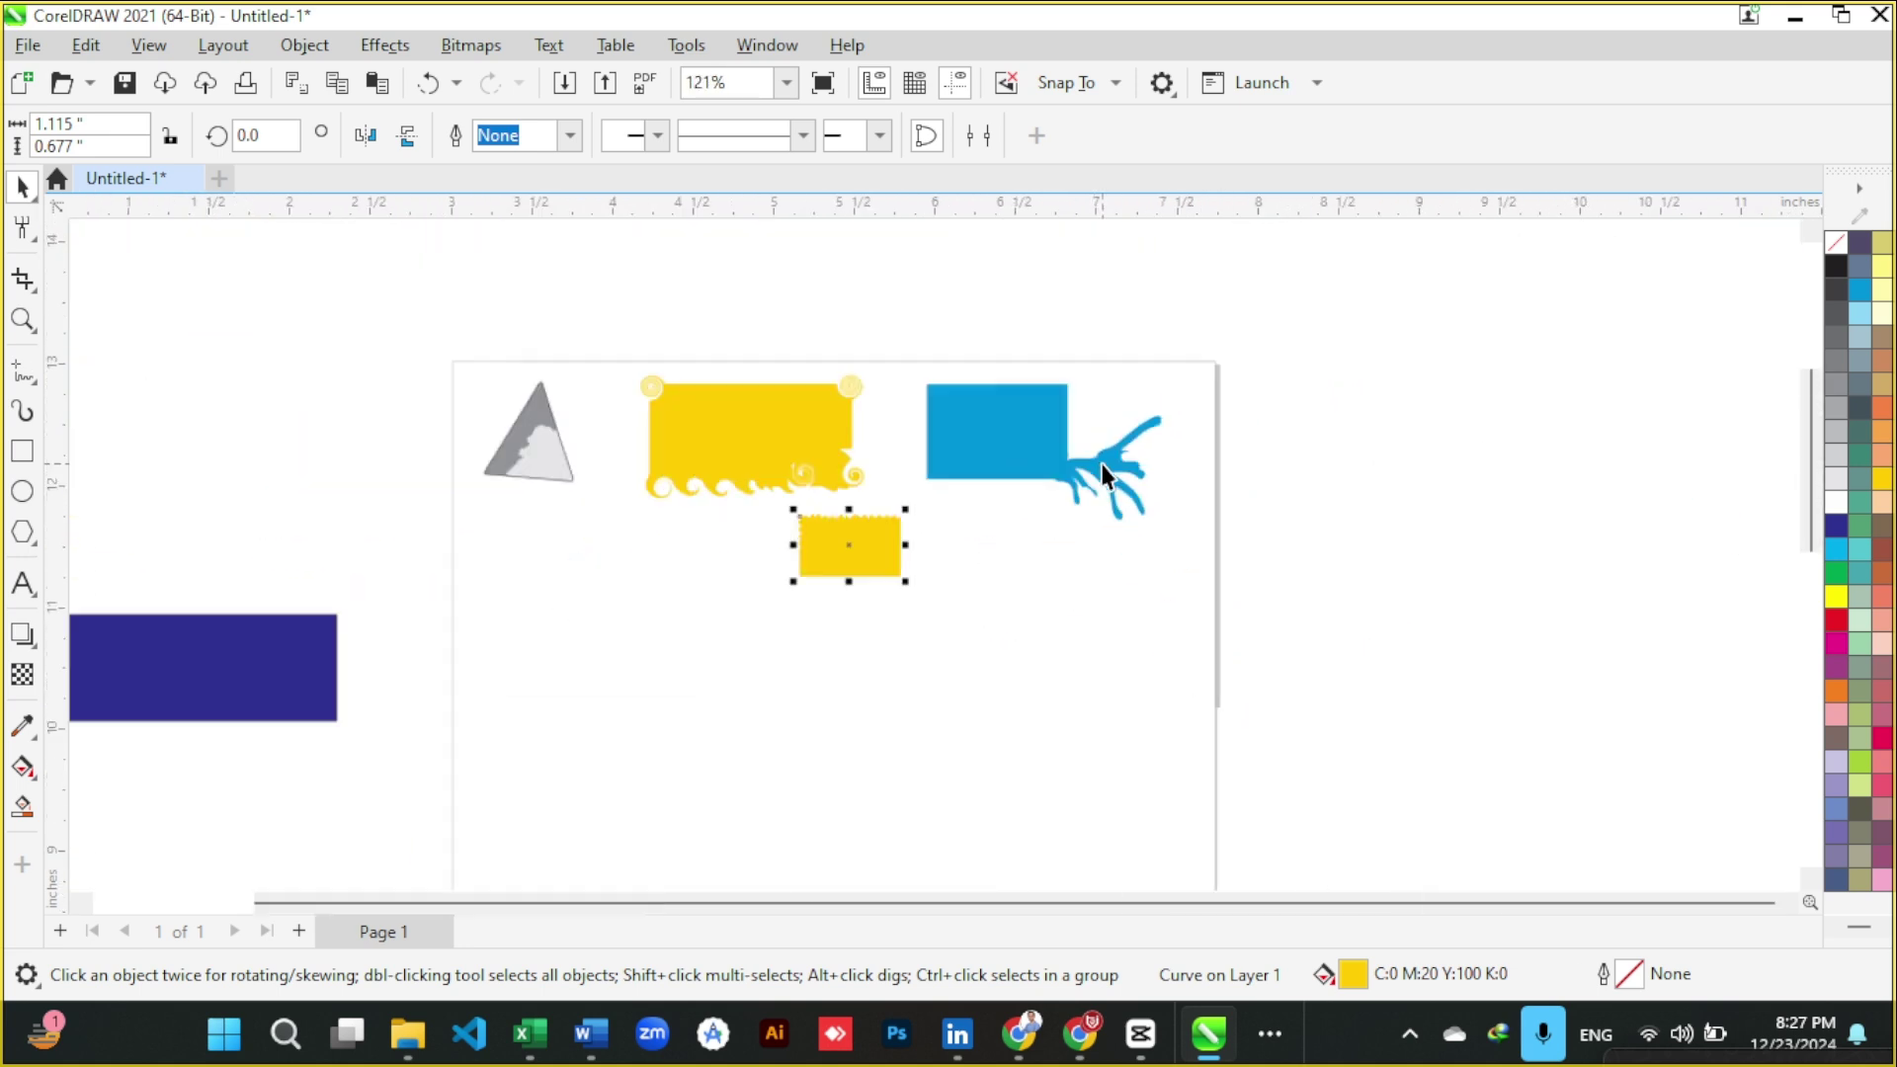
pyautogui.scroll(8, 633, 424)
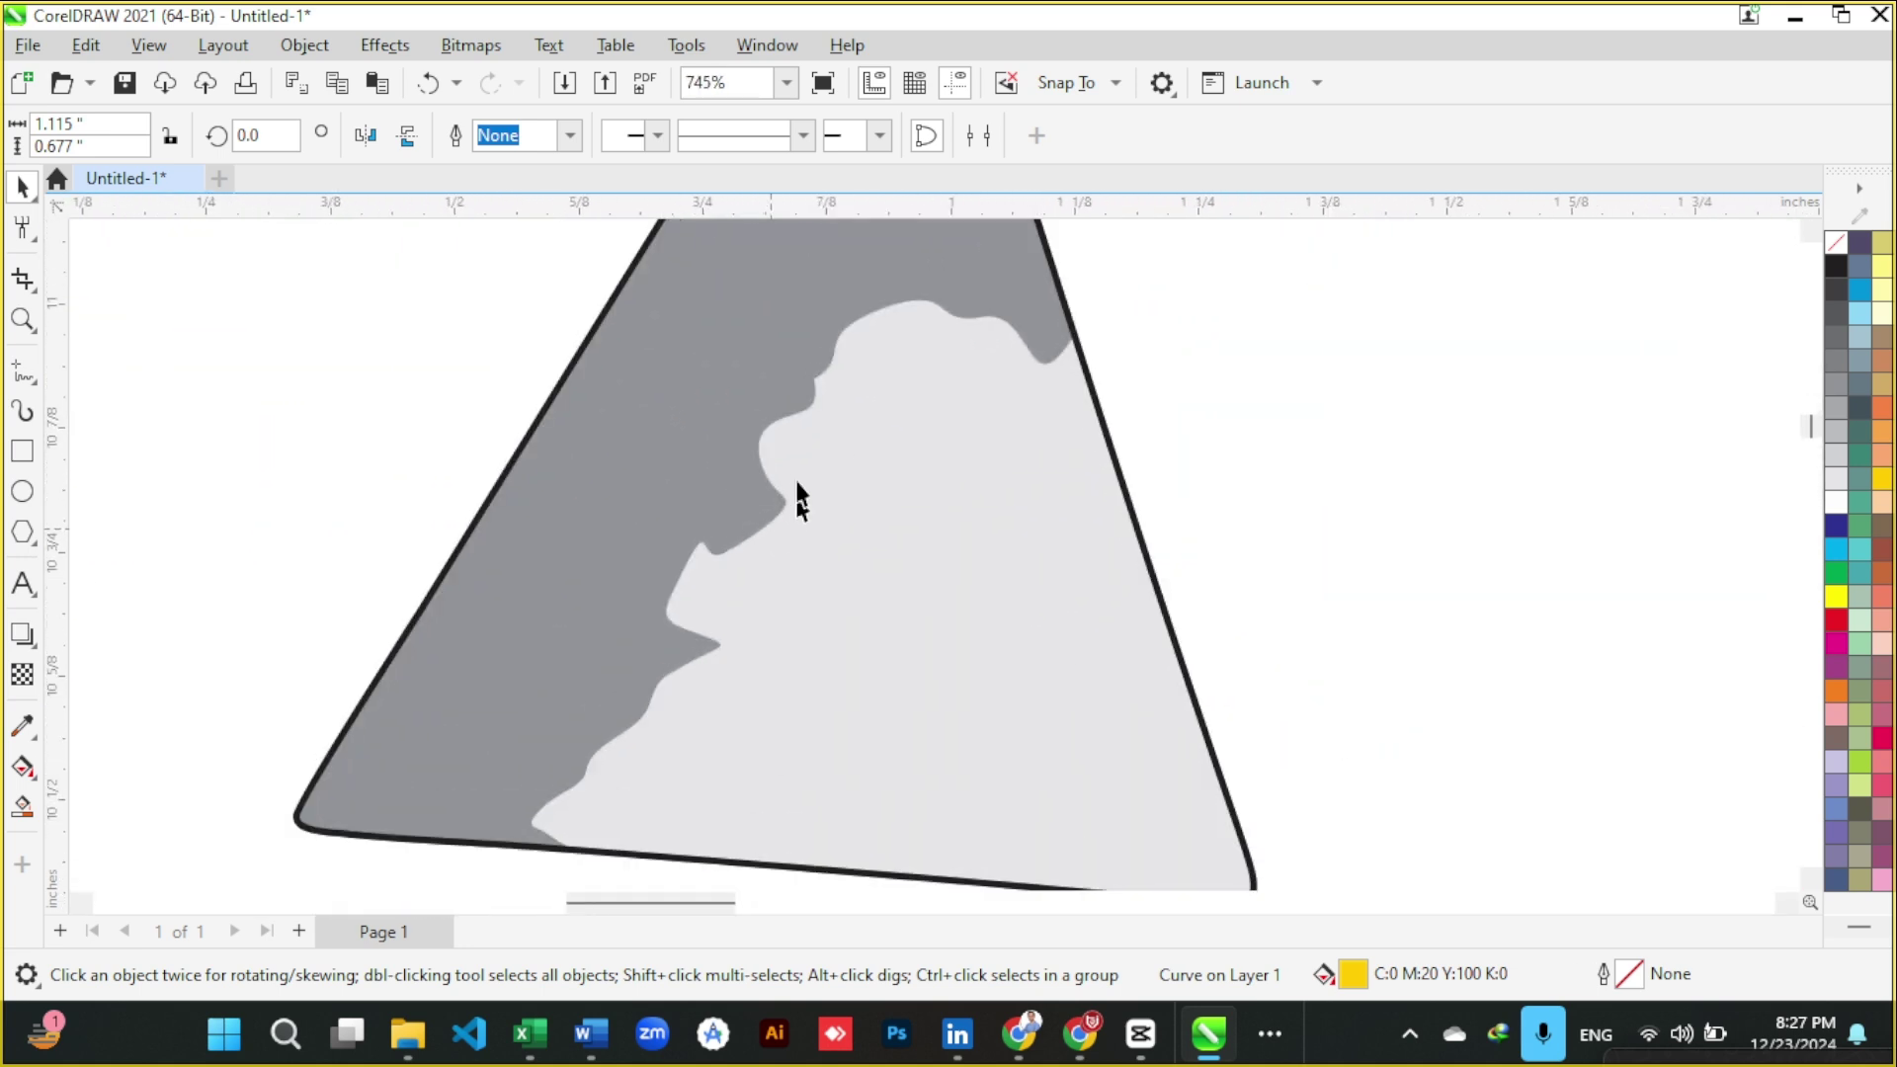
pyautogui.scroll(2, 781, 548)
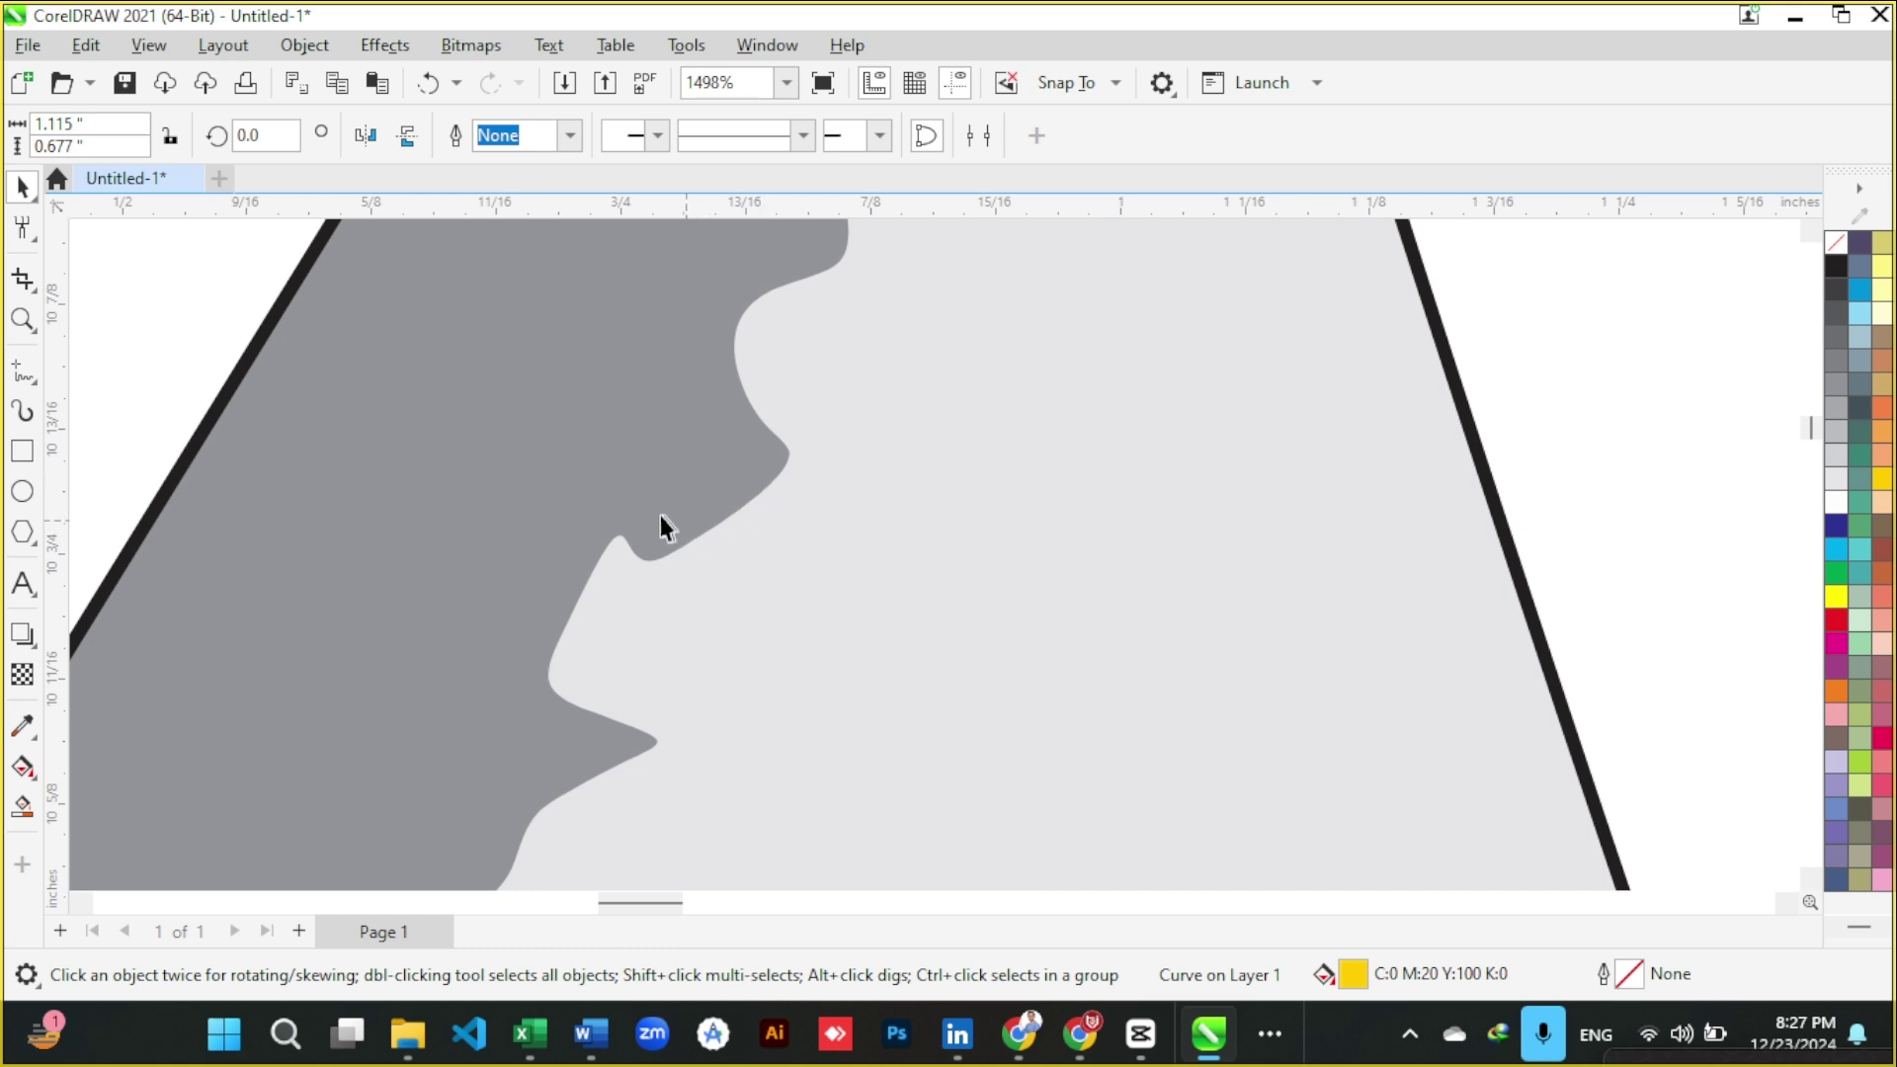
pyautogui.scroll(-6, 660, 515)
pyautogui.scroll(5, 689, 328)
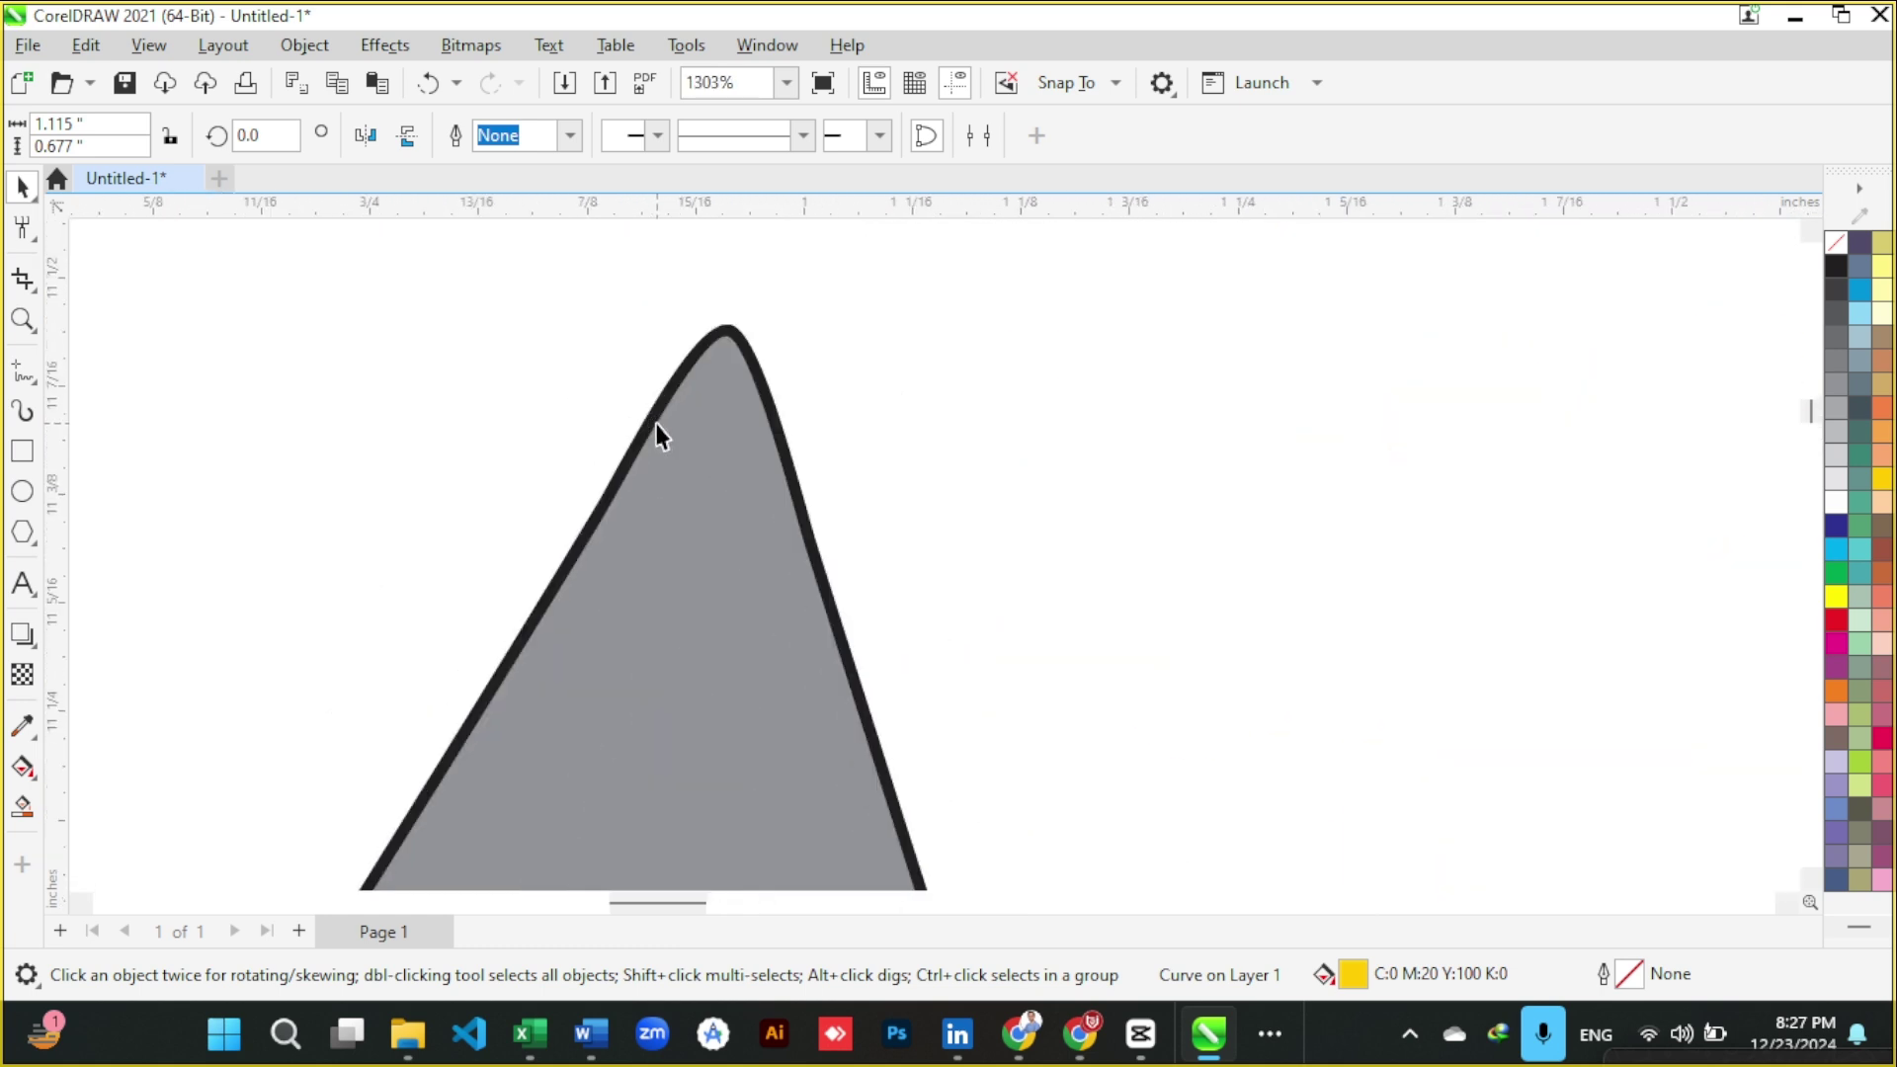
pyautogui.scroll(2, 732, 321)
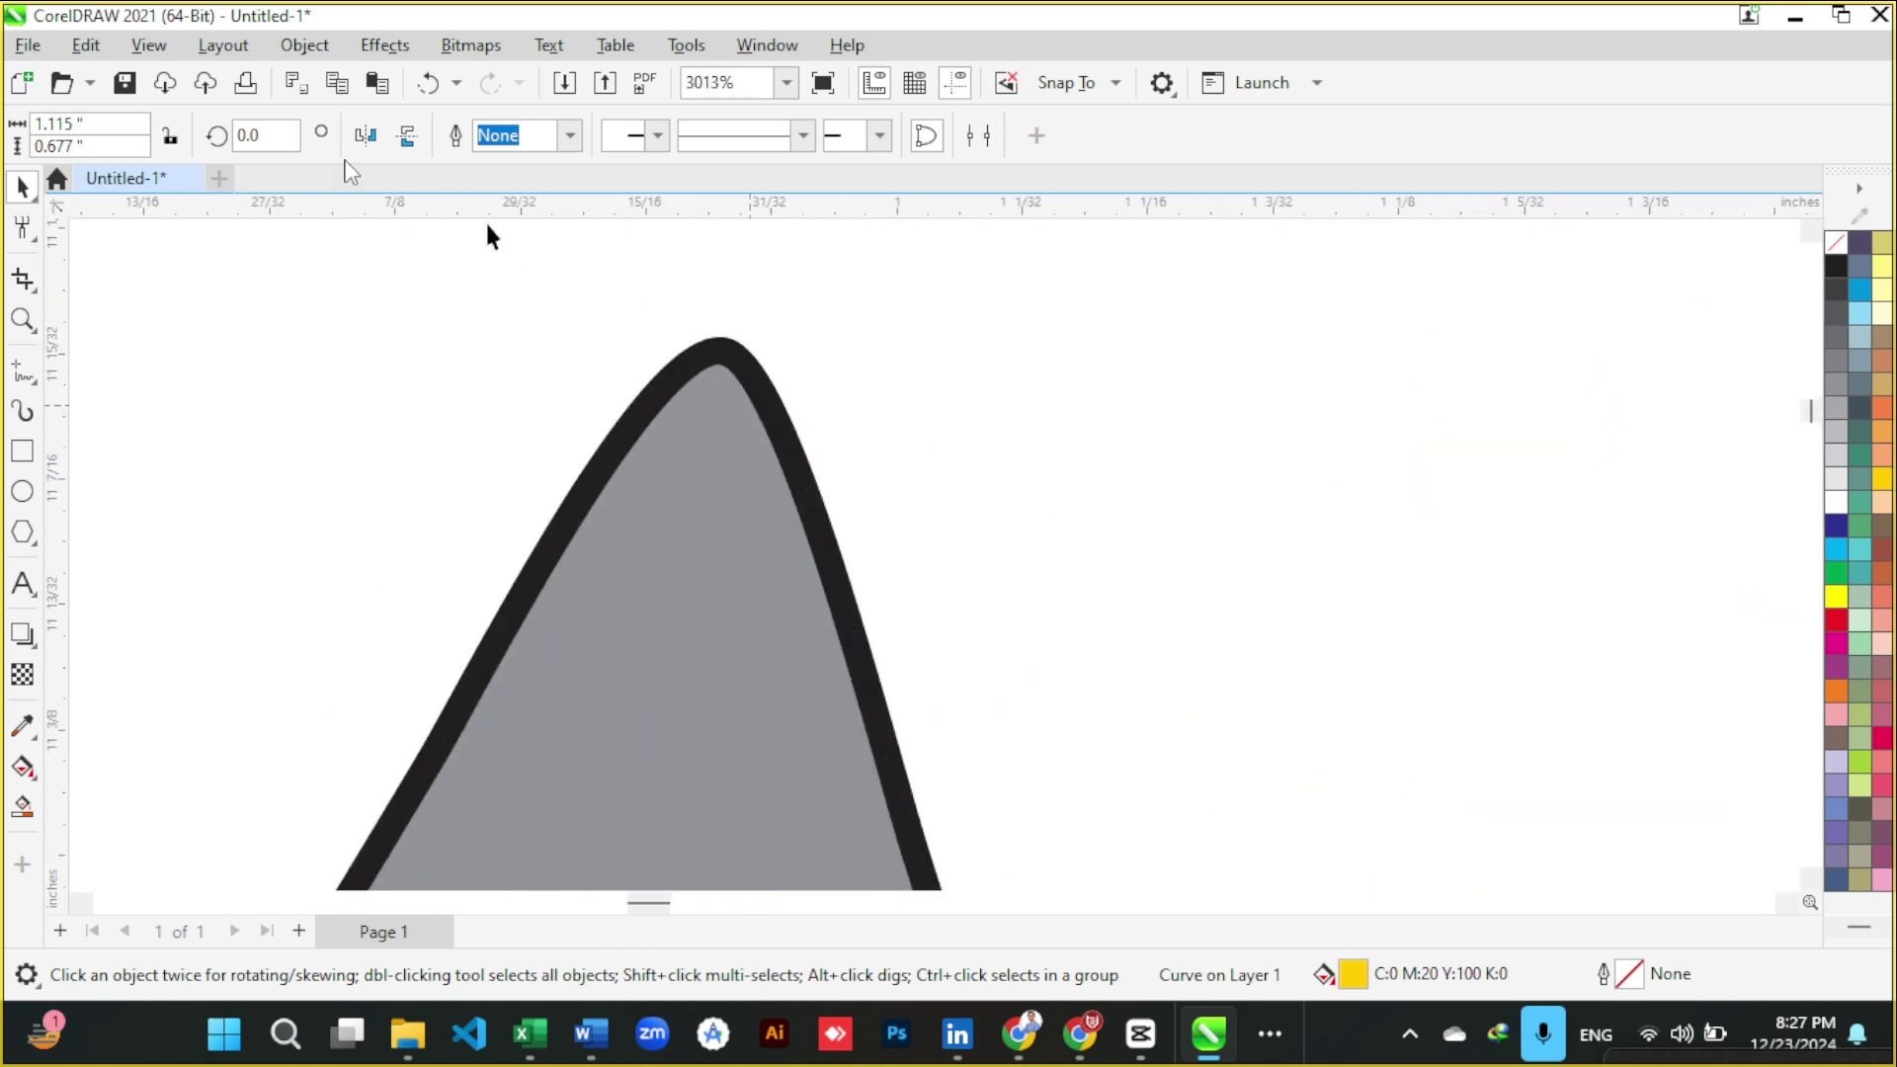
# - Review the available shape-editing tools alongside the grey triangle, selecting the triangle briefly and leaving everything deselected
pyautogui.click(30, 236)
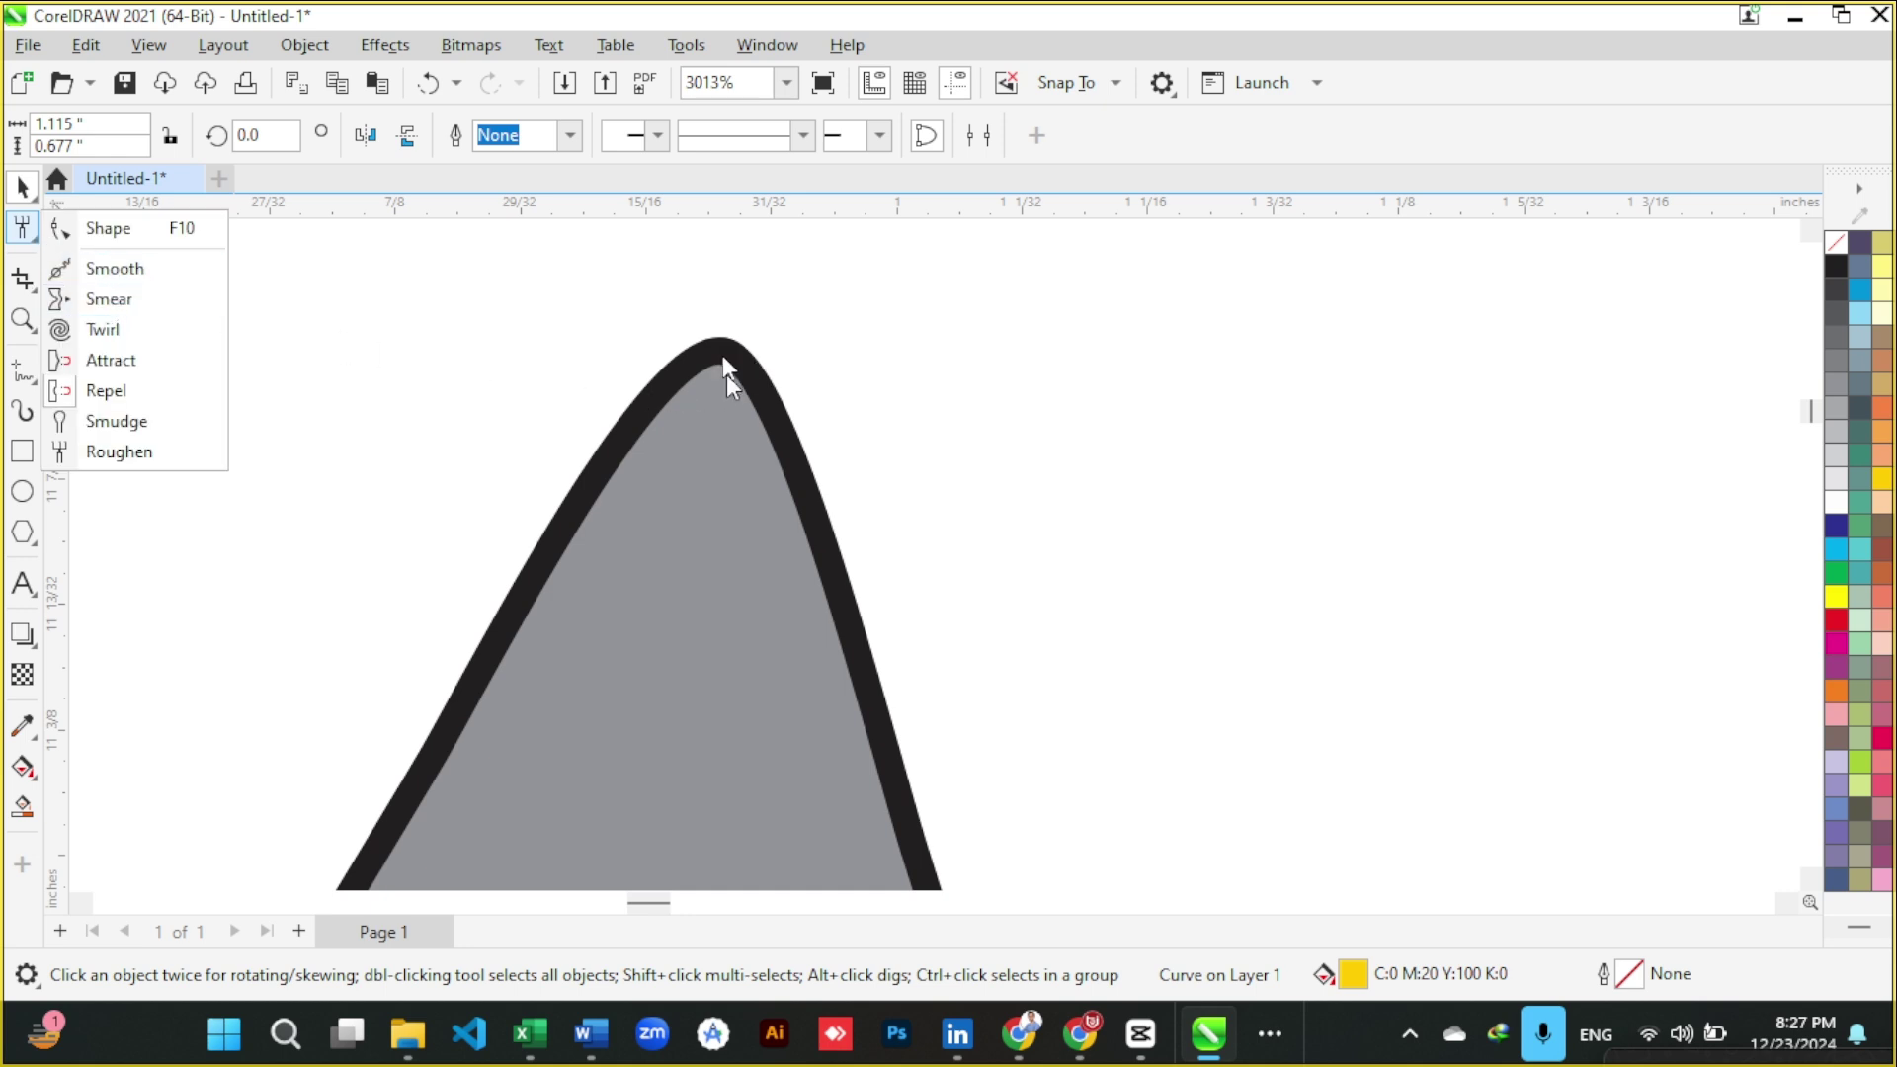
pyautogui.scroll(-2, 741, 366)
pyautogui.scroll(-2, 756, 361)
pyautogui.scroll(1, 684, 814)
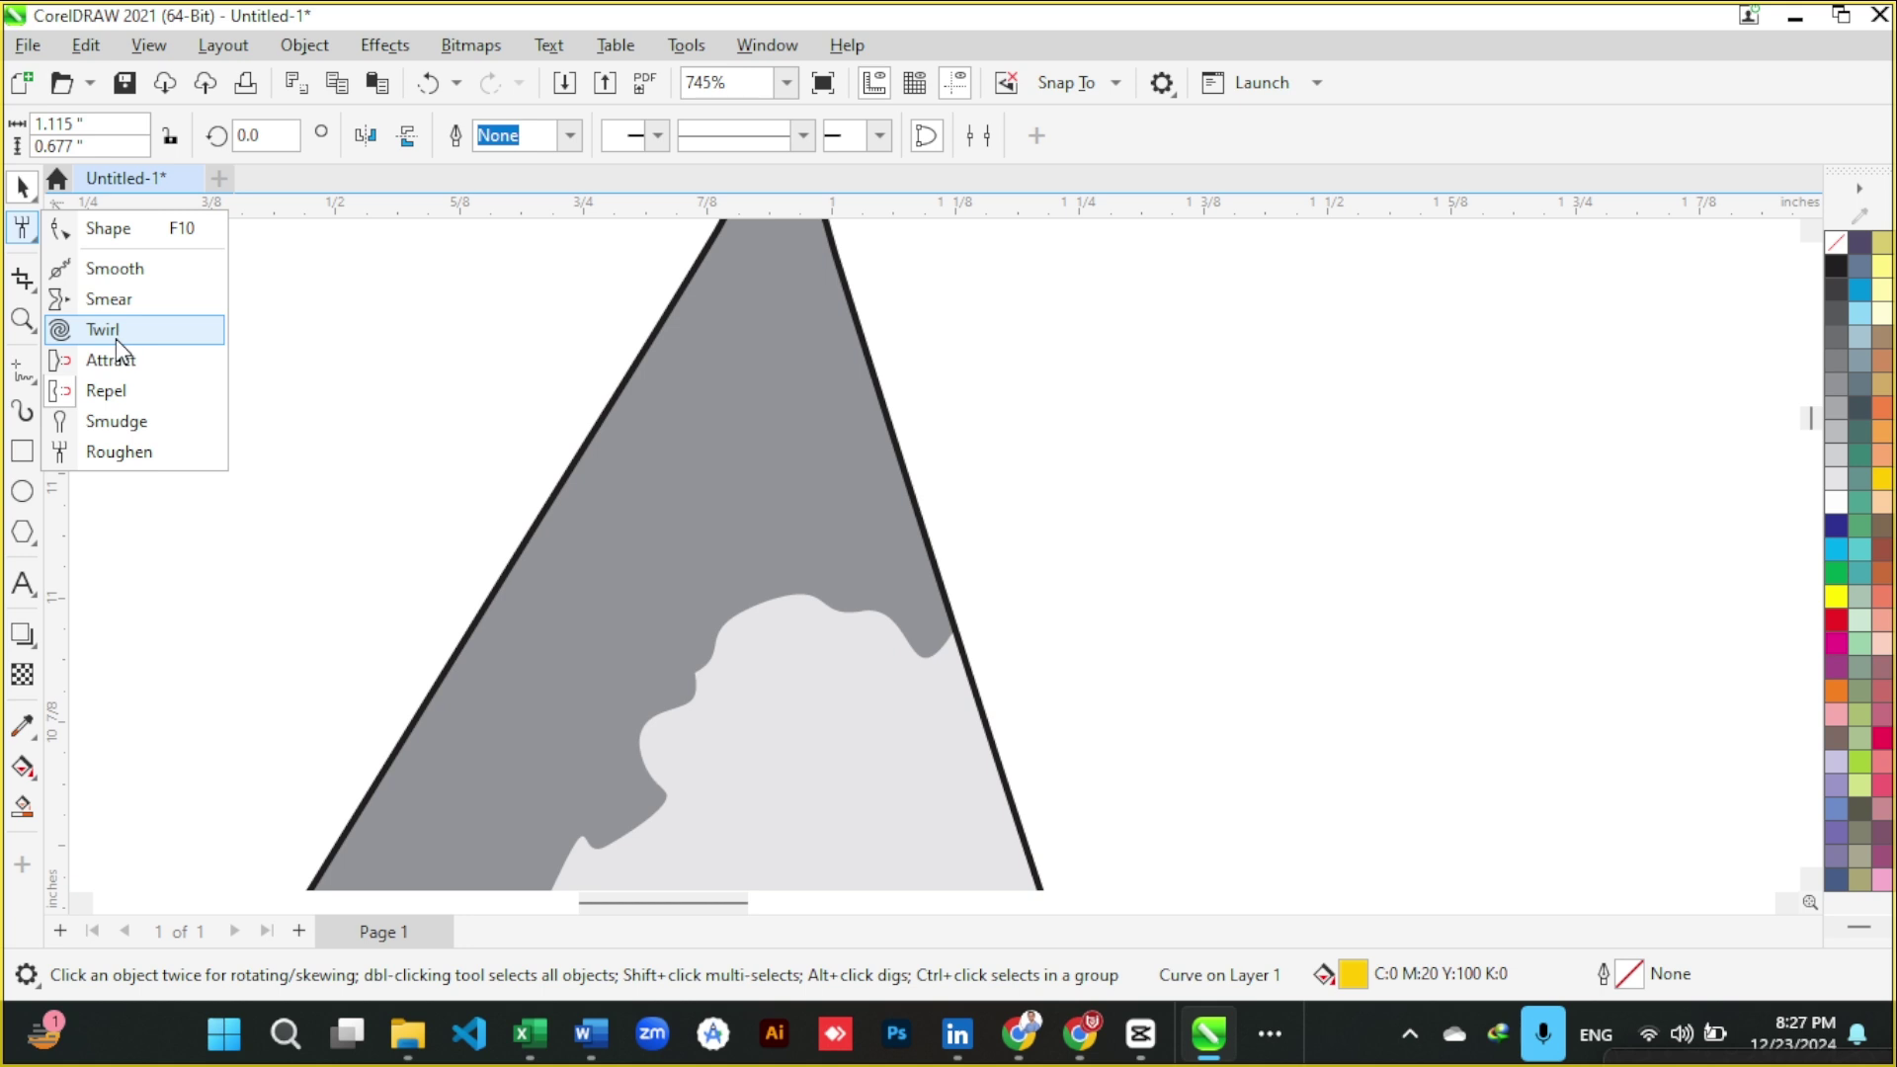
pyautogui.scroll(-2, 938, 406)
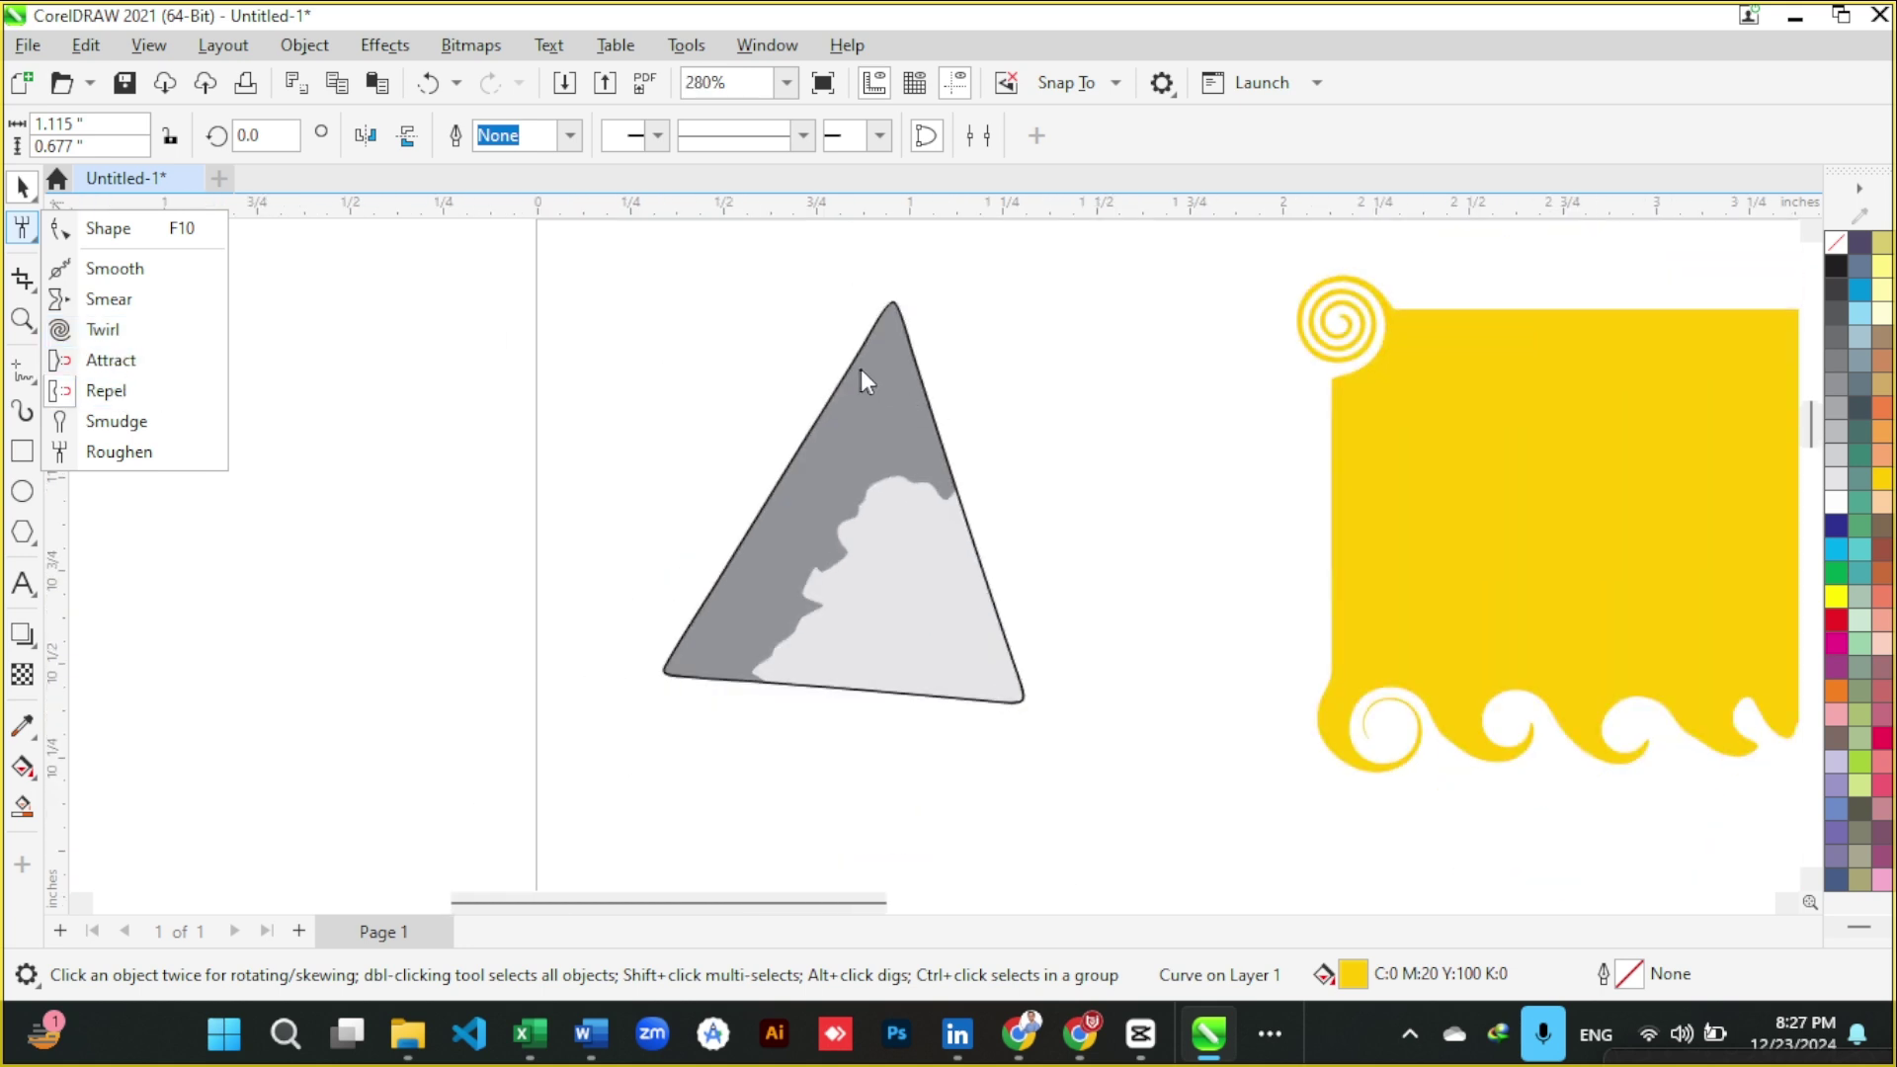
pyautogui.click(926, 412)
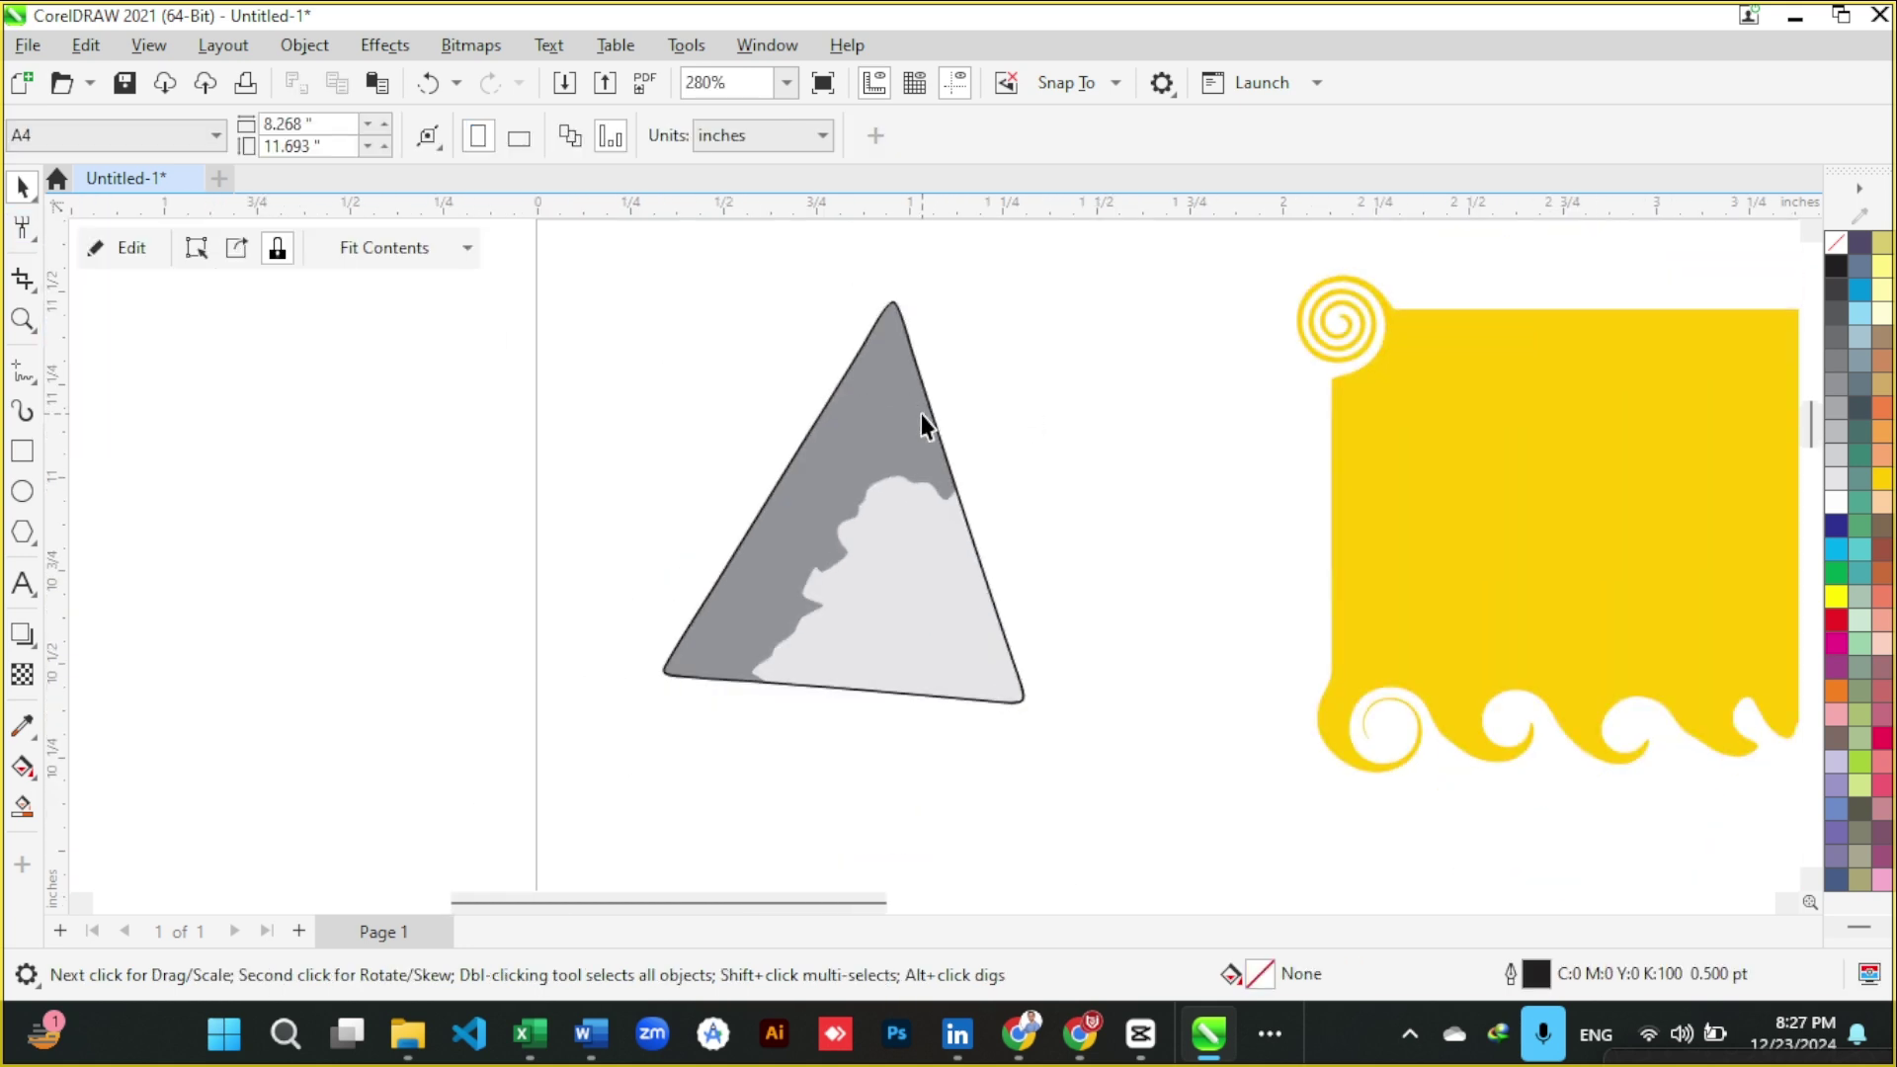
pyautogui.click(35, 237)
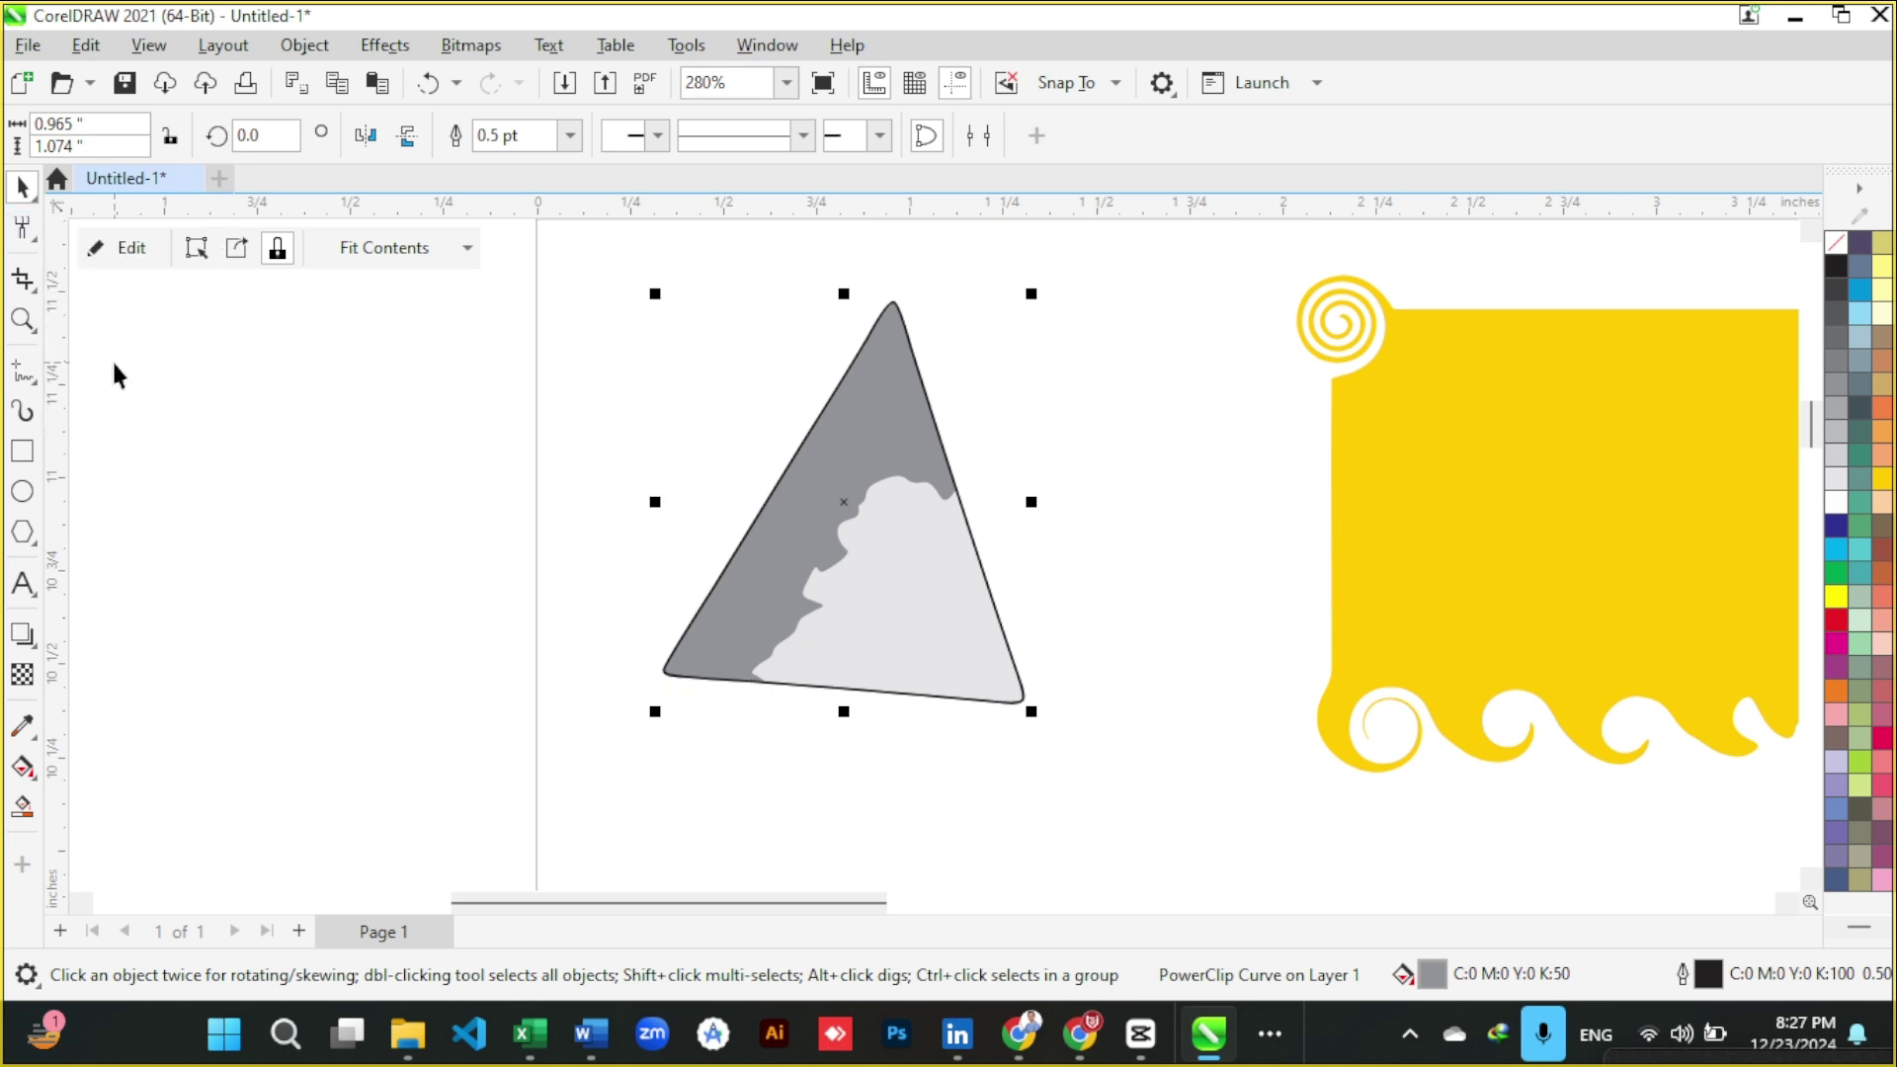
pyautogui.click(1110, 454)
pyautogui.scroll(-2, 855, 463)
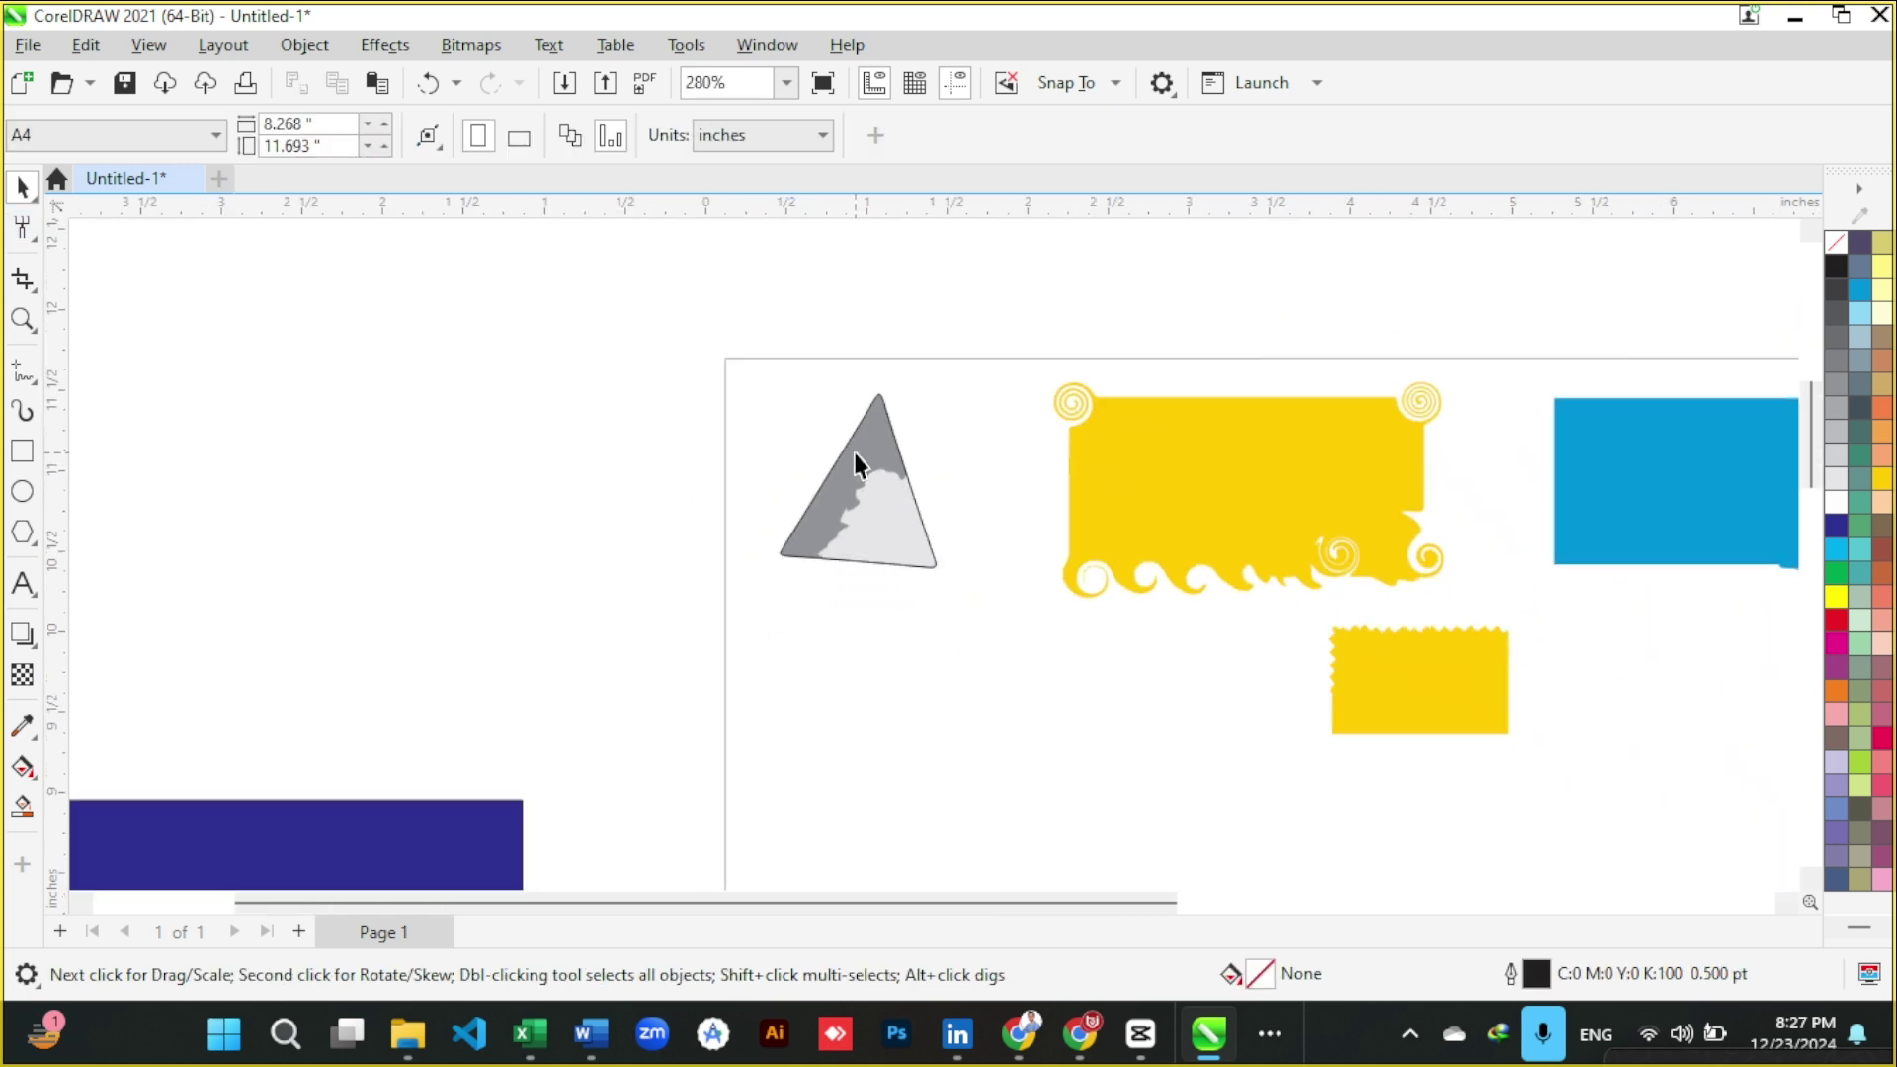
pyautogui.click(856, 462)
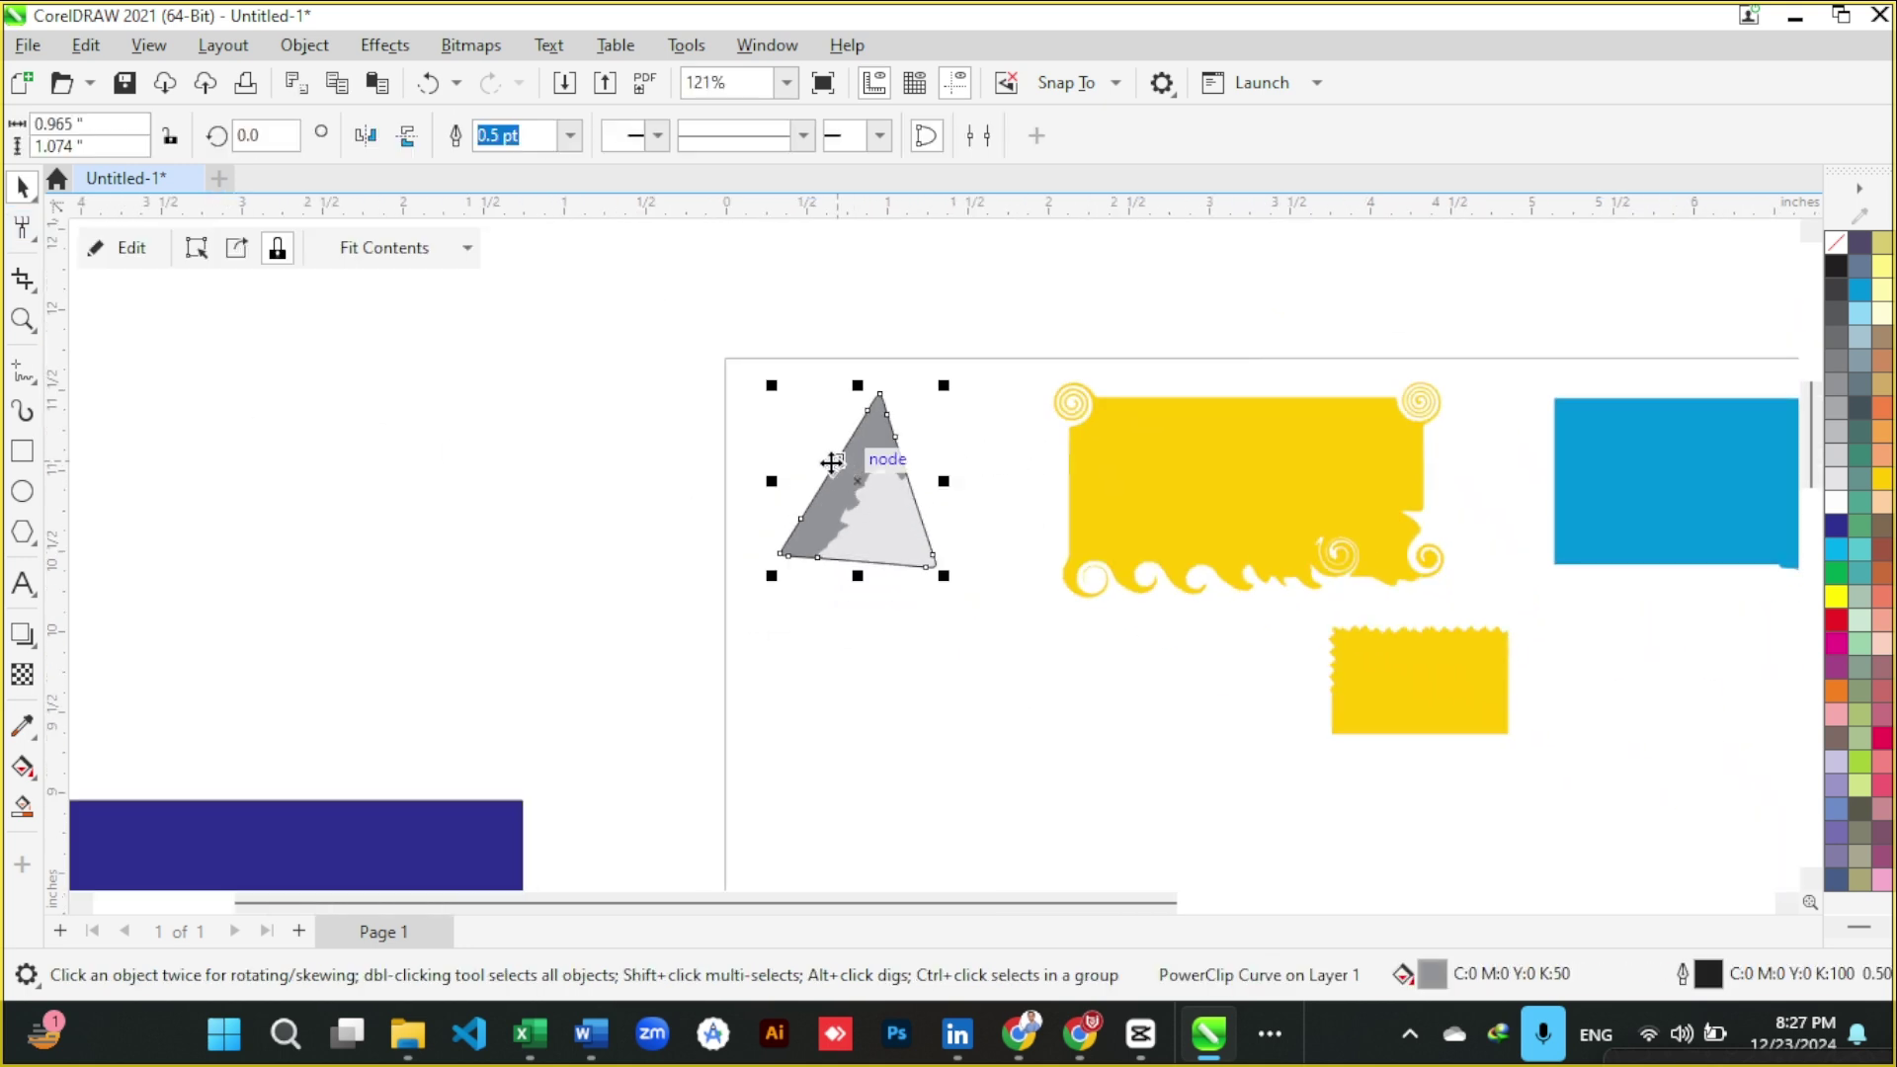
pyautogui.click(1023, 536)
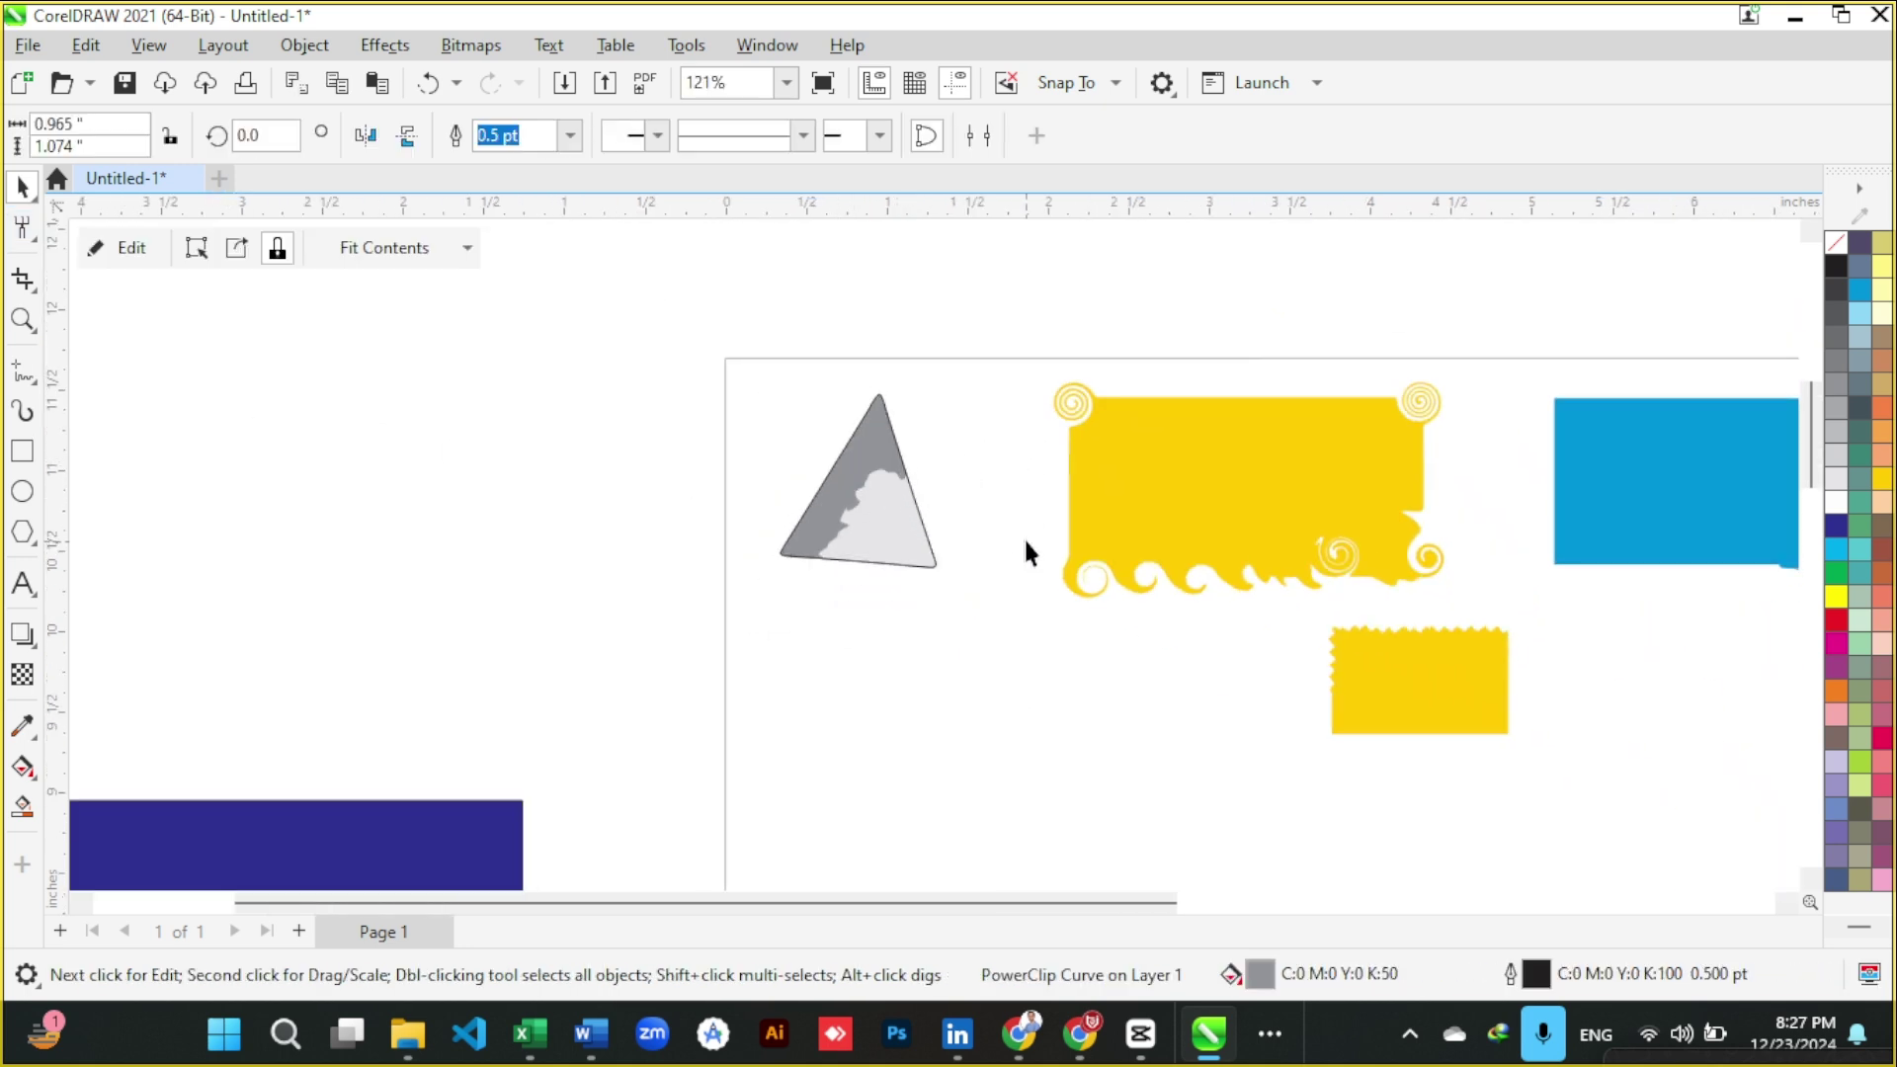
pyautogui.click(502, 413)
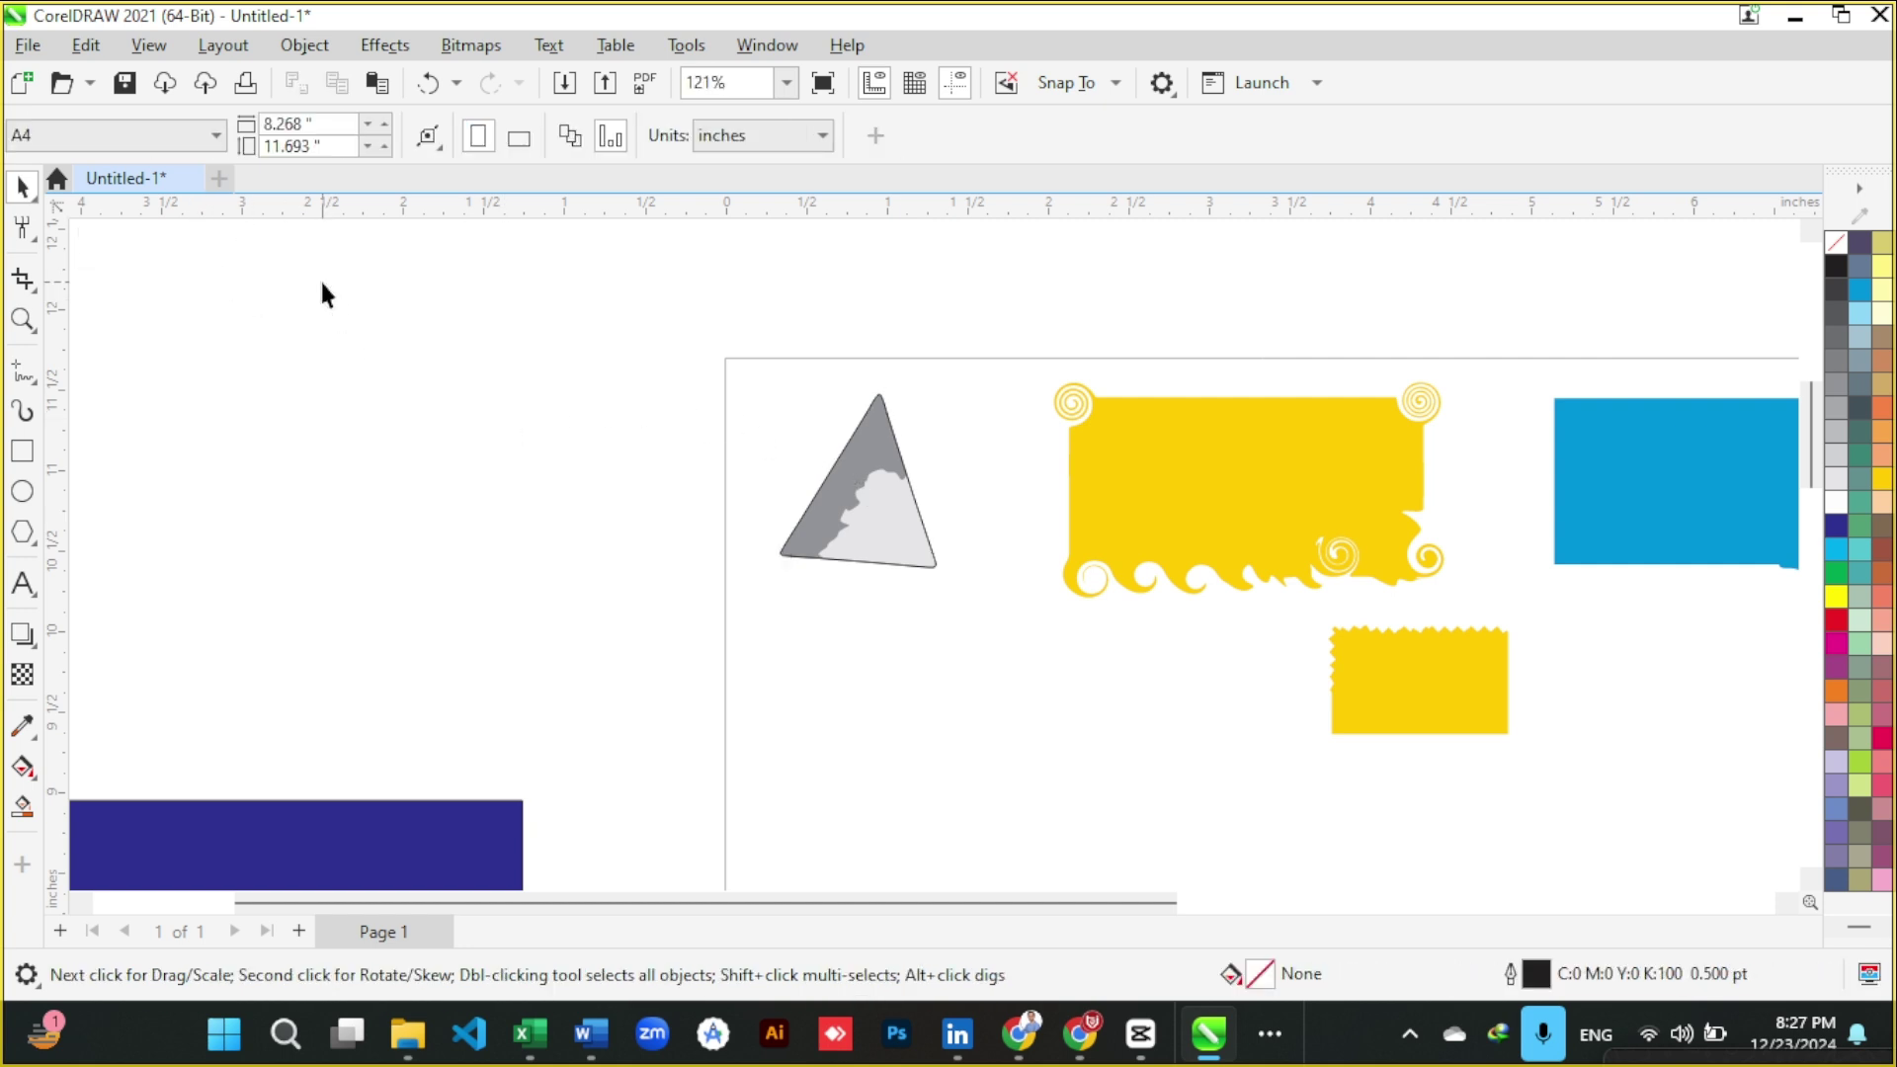
# - Create a new blank A4 portrait document with the default settings
pyautogui.hotkey('ctrl', 'n')
pyautogui.press('Return')
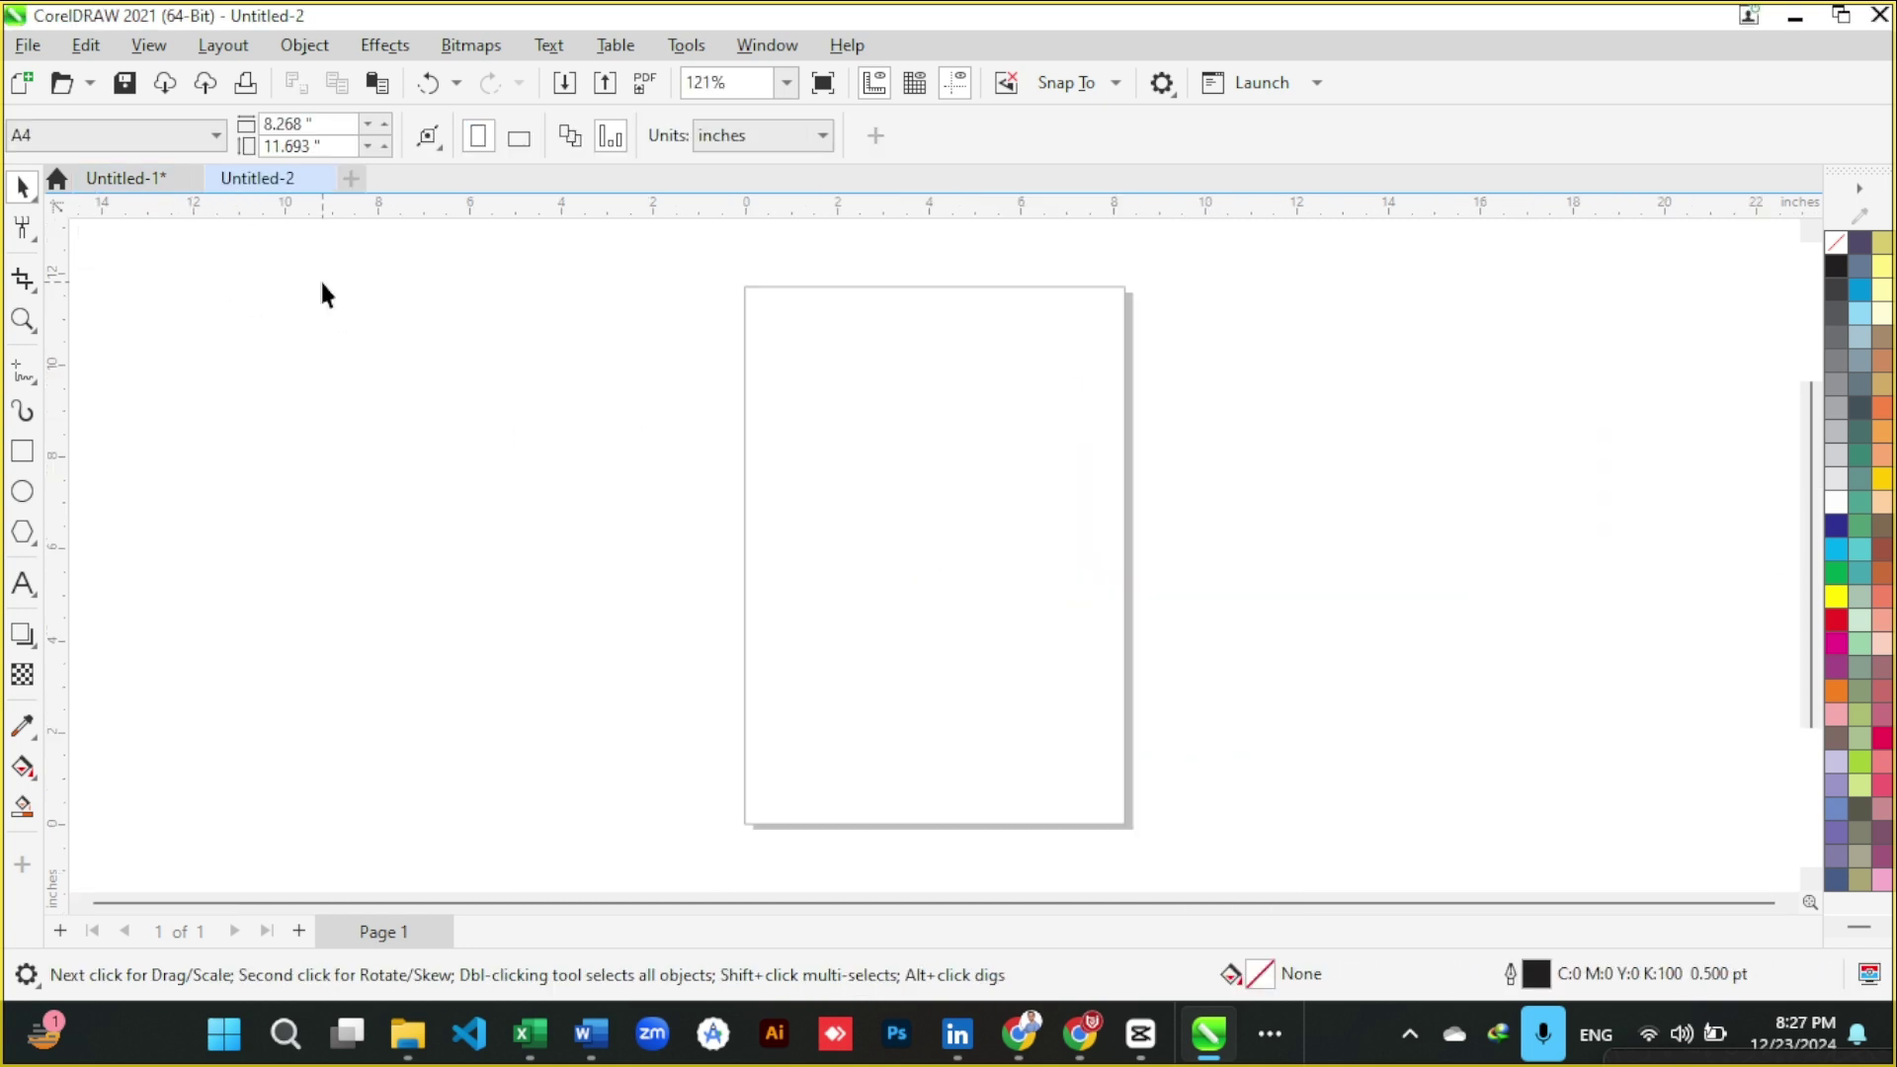
pyautogui.scroll(3, 960, 301)
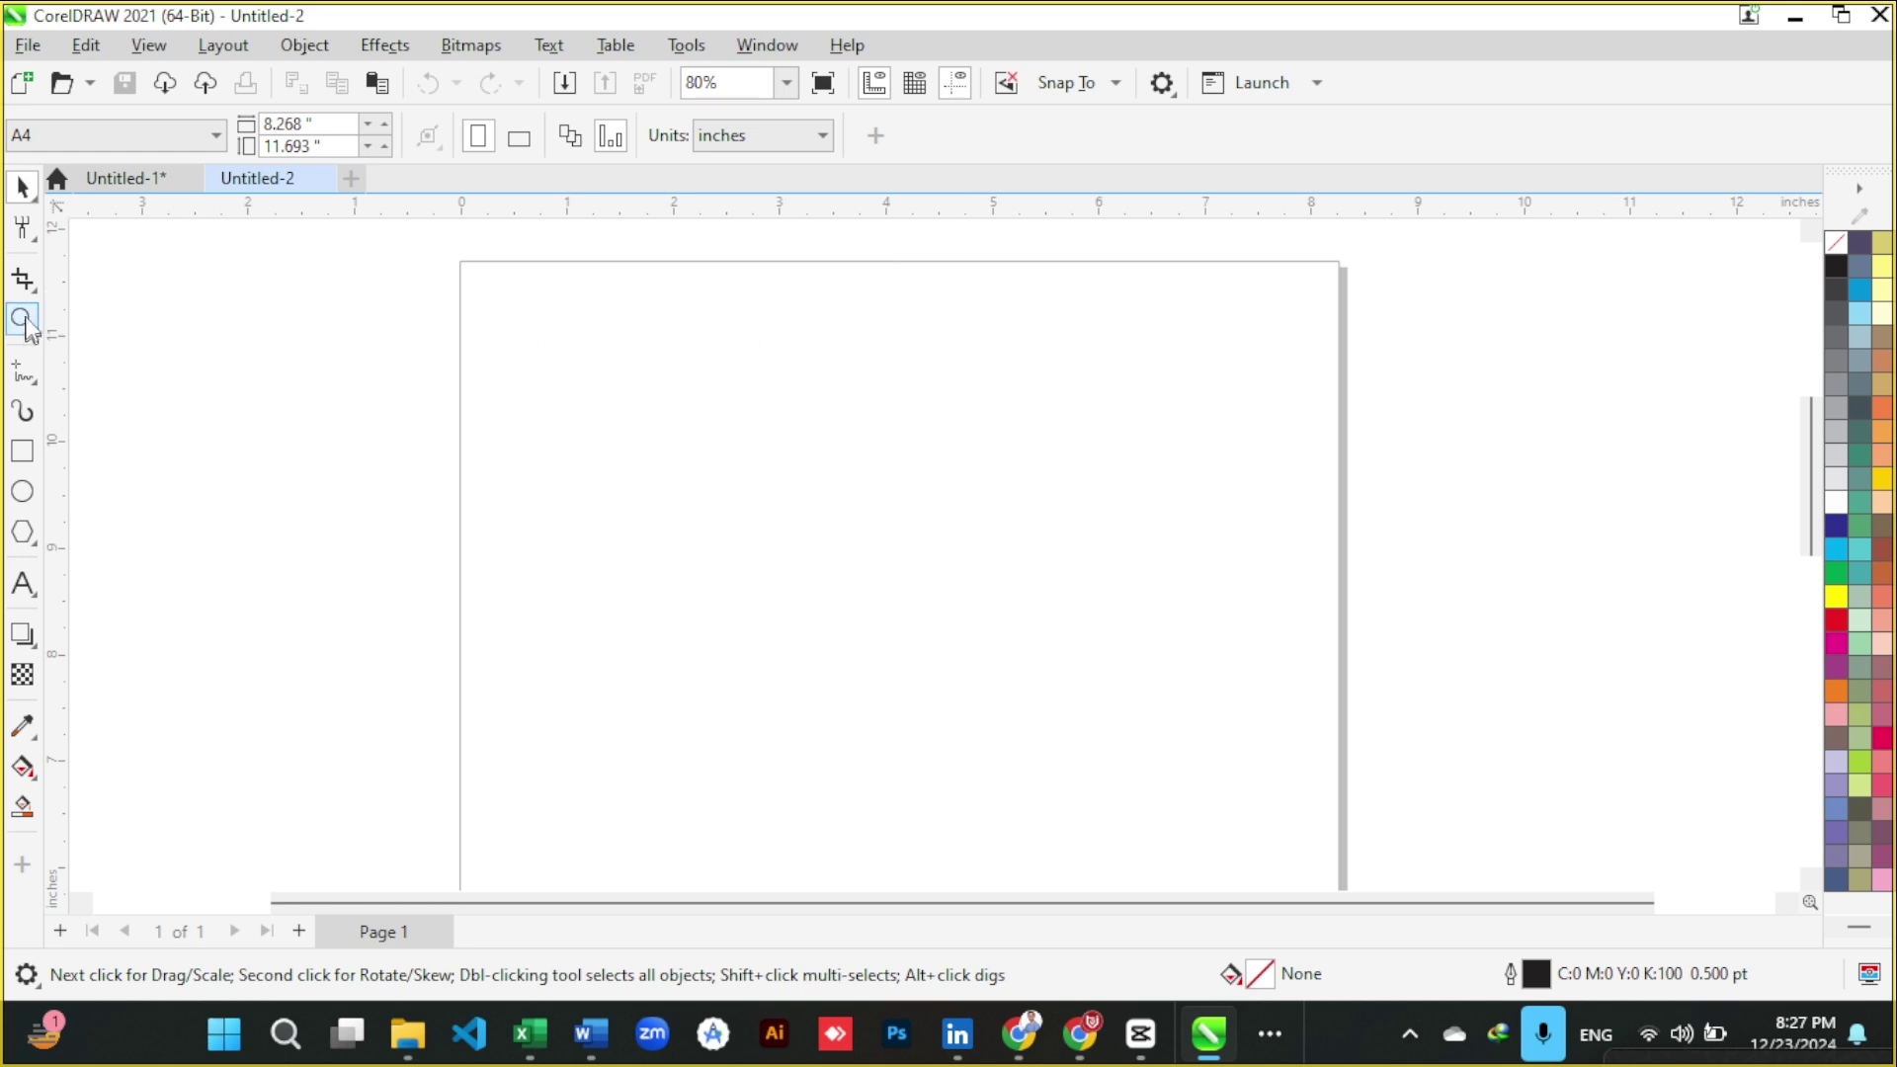
# - Draw a rectangle about 3.63 × 2.87 inches in the upper-left area of the new page
pyautogui.click(31, 235)
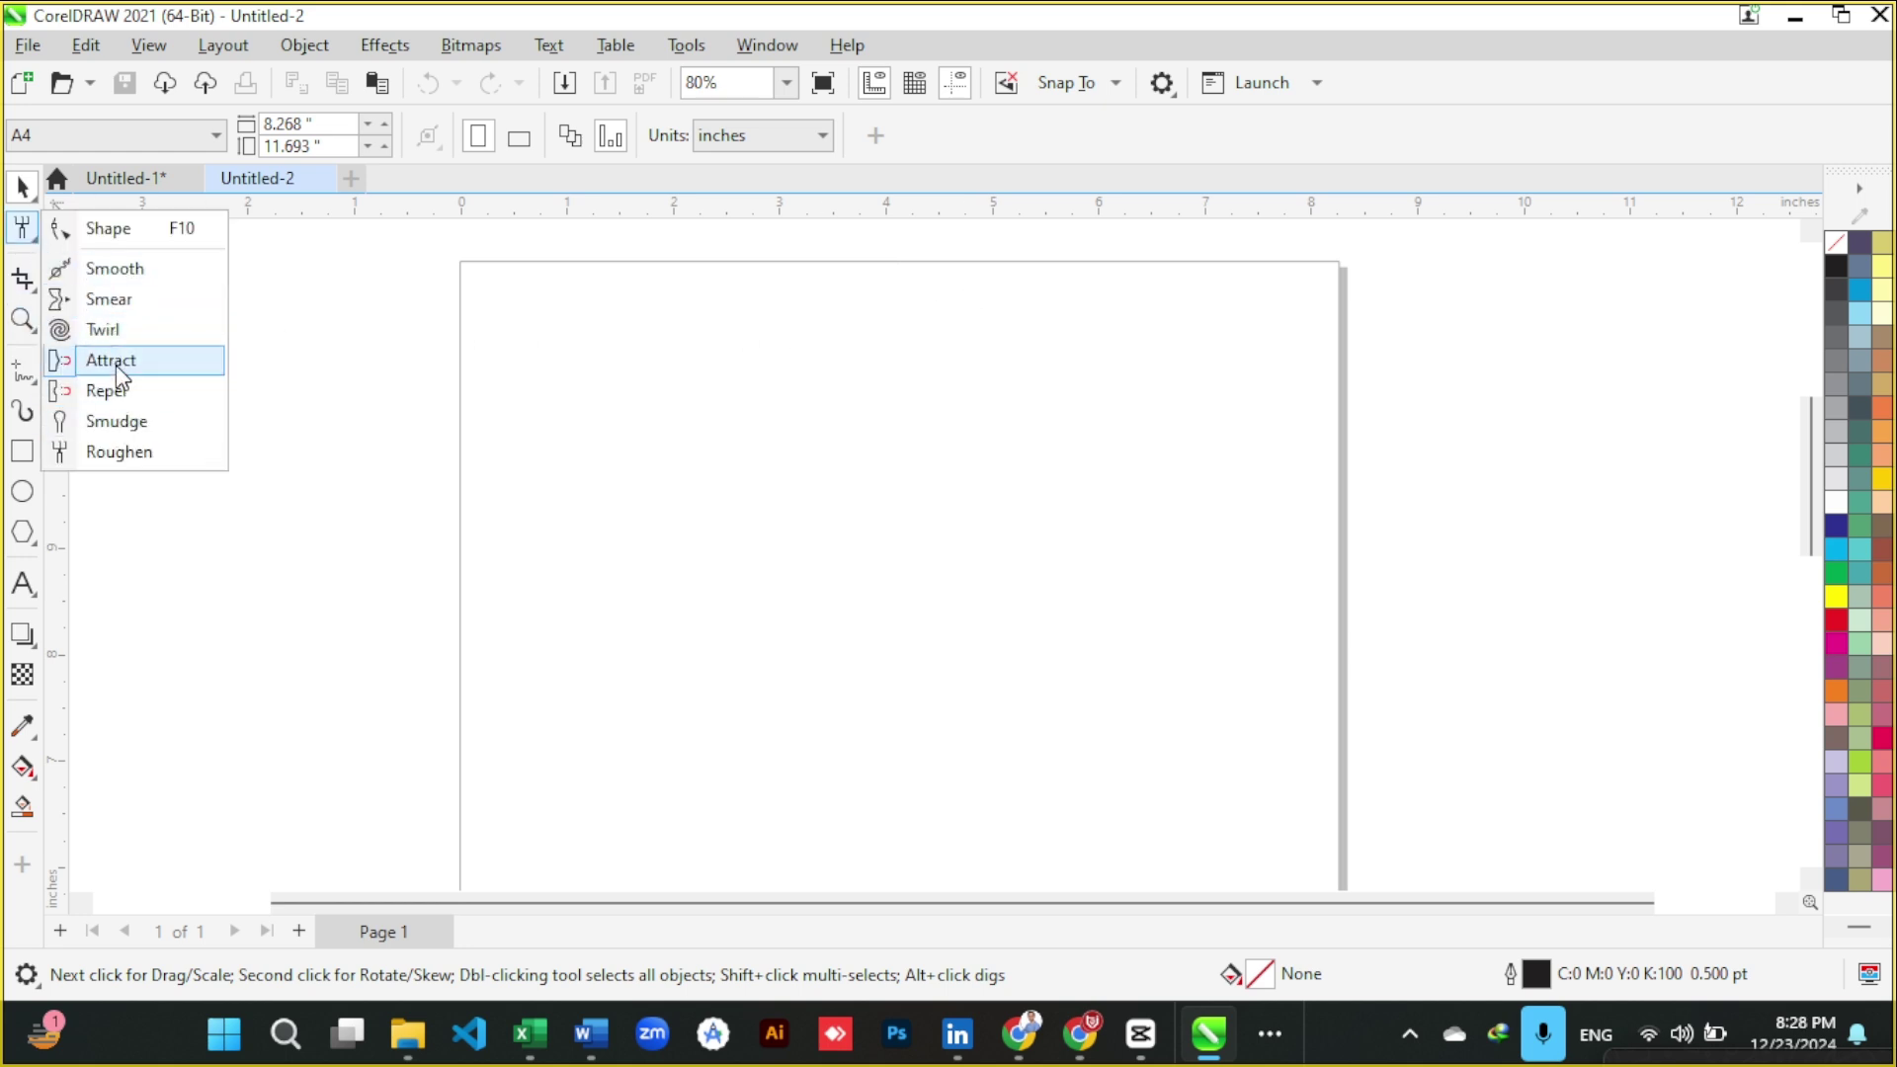
pyautogui.press('Escape')
pyautogui.press('F6')
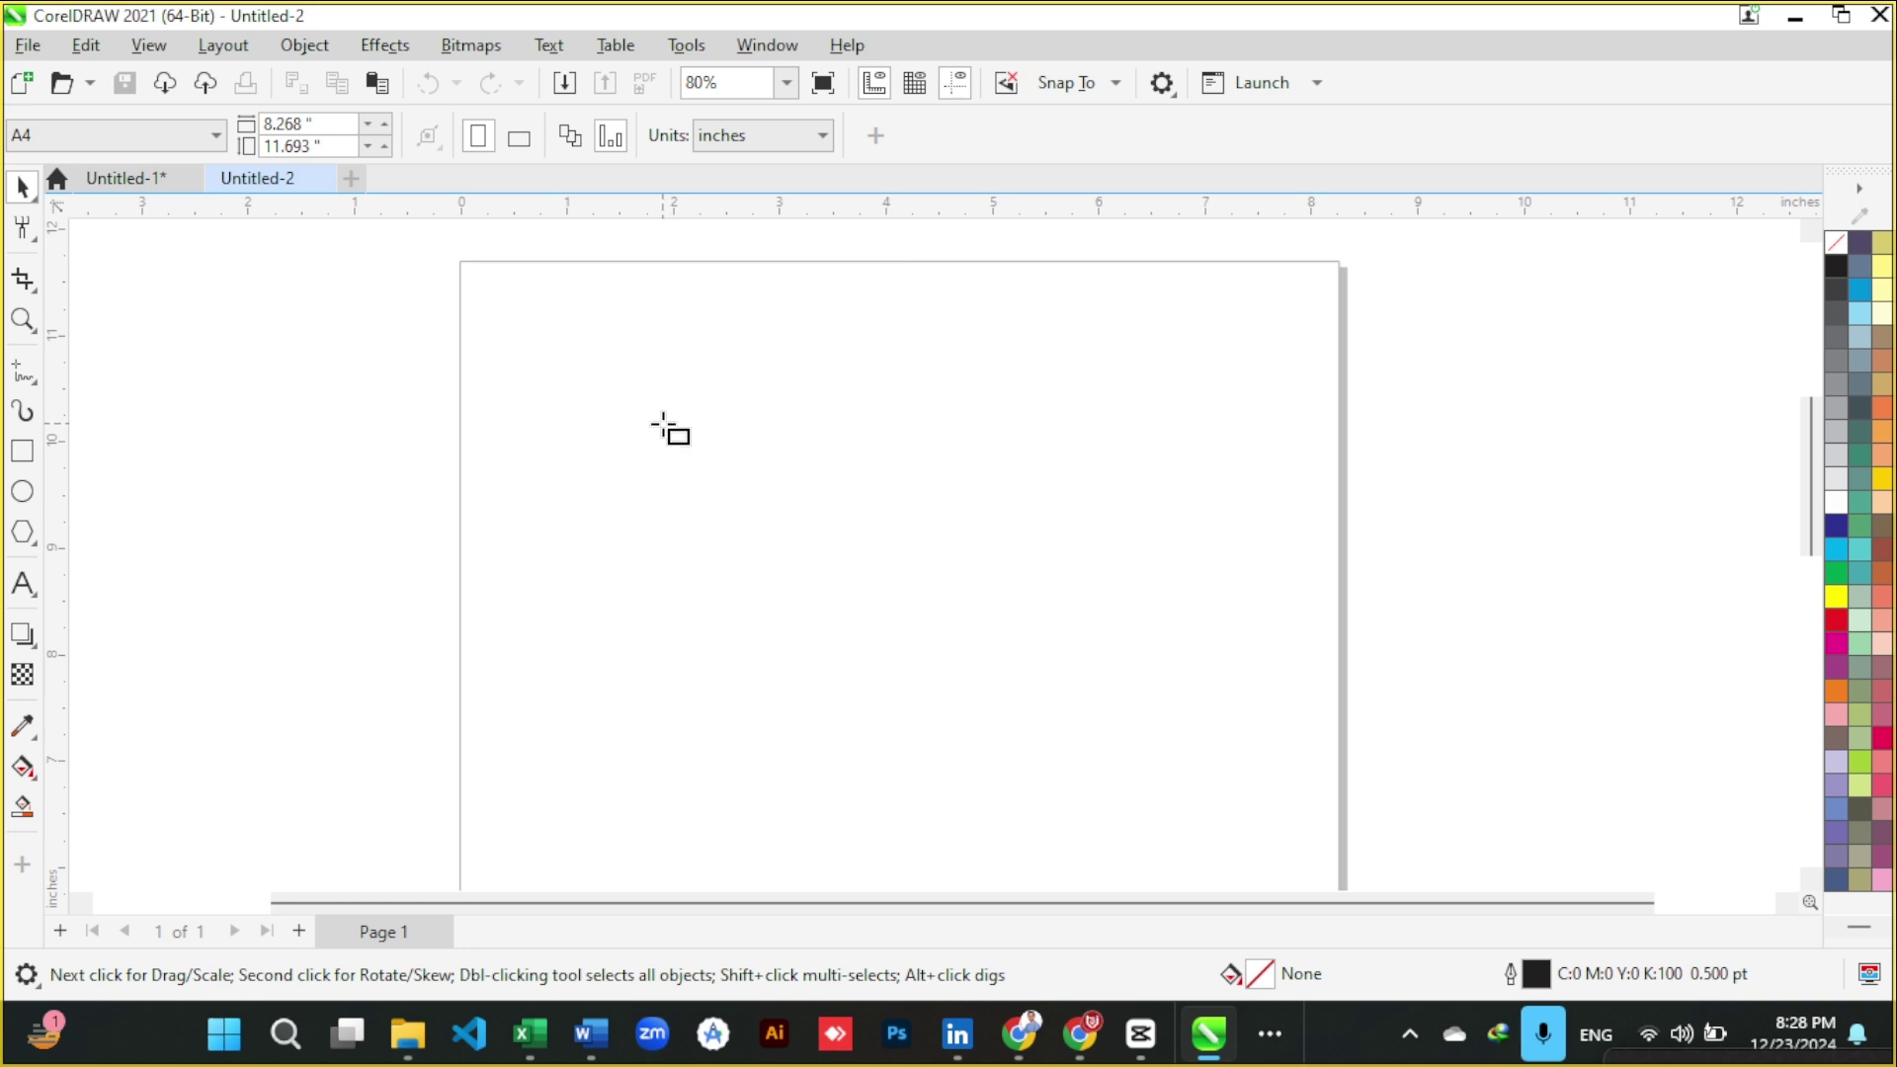
pyautogui.moveTo(537, 325); pyautogui.dragTo(924, 631)
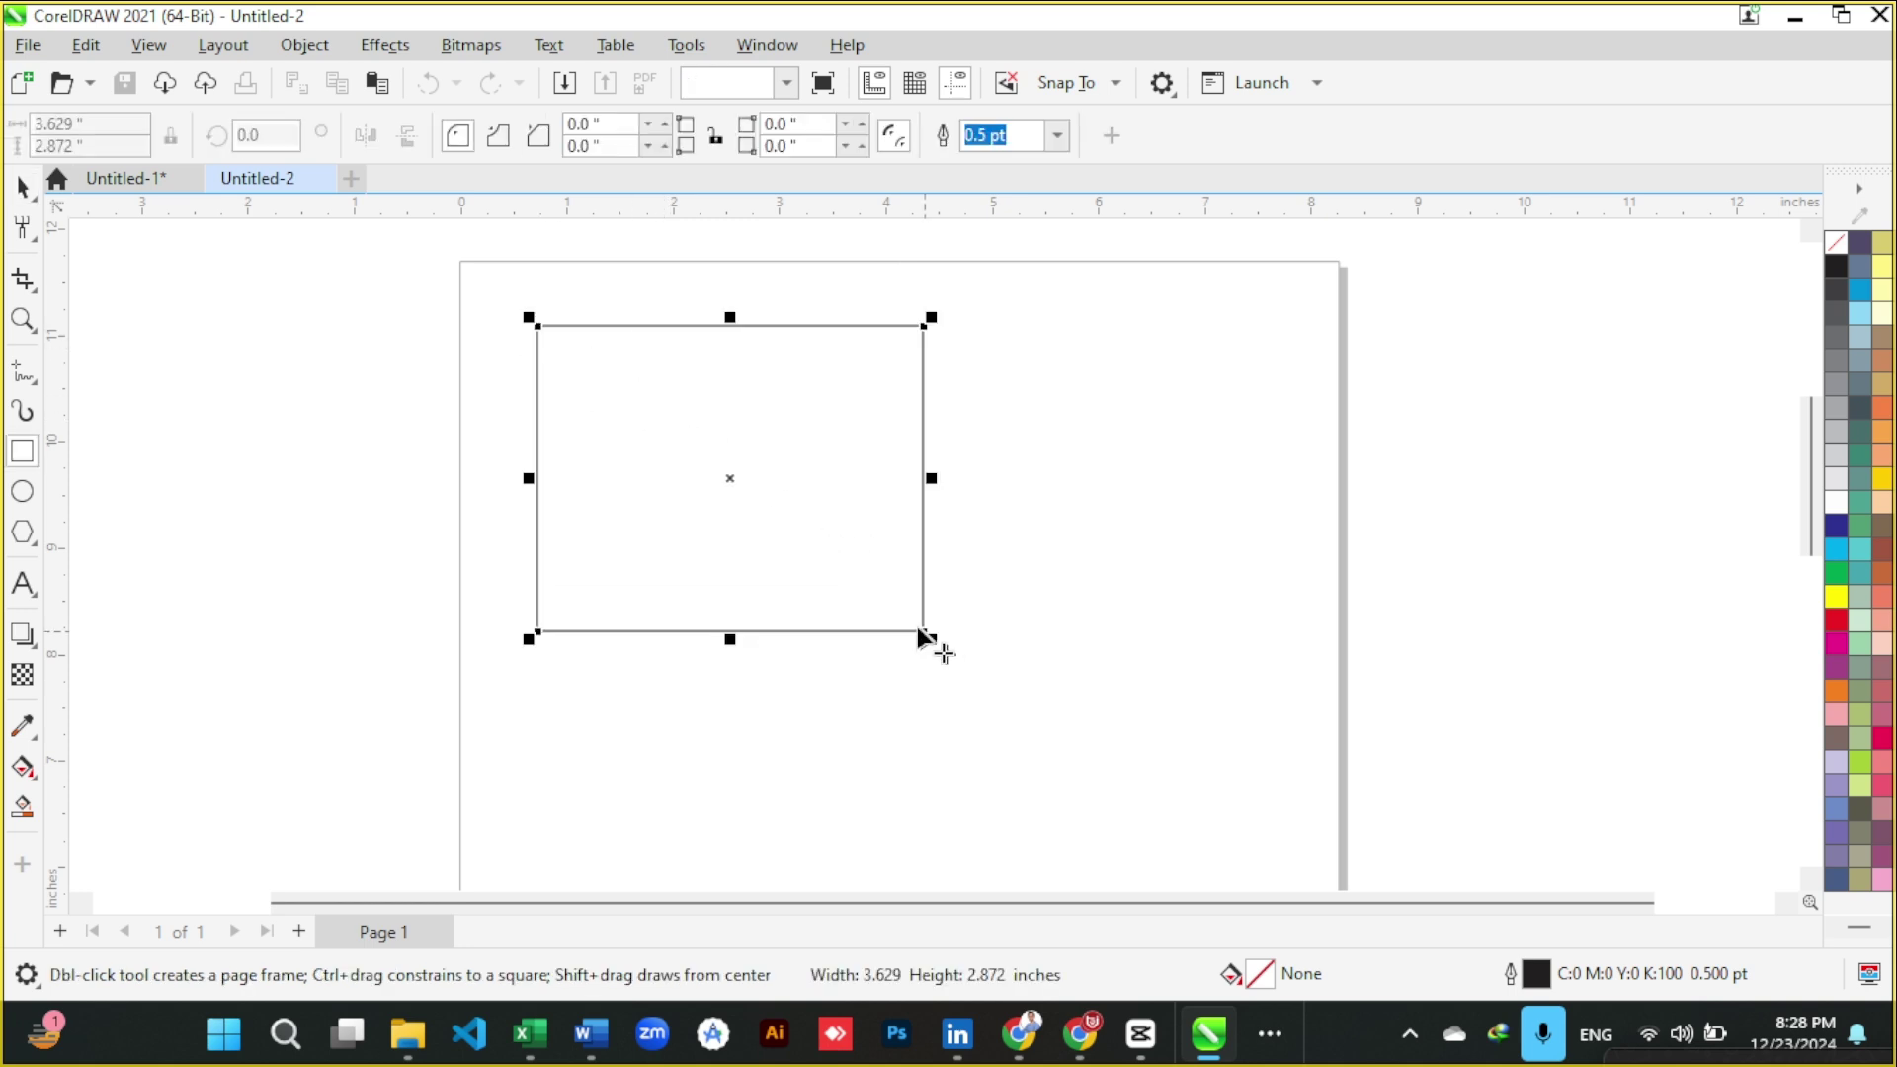
# - Move the rectangle from the page's upper-left area toward the horizontal centre of the page
pyautogui.click(30, 236)
pyautogui.press('Escape')
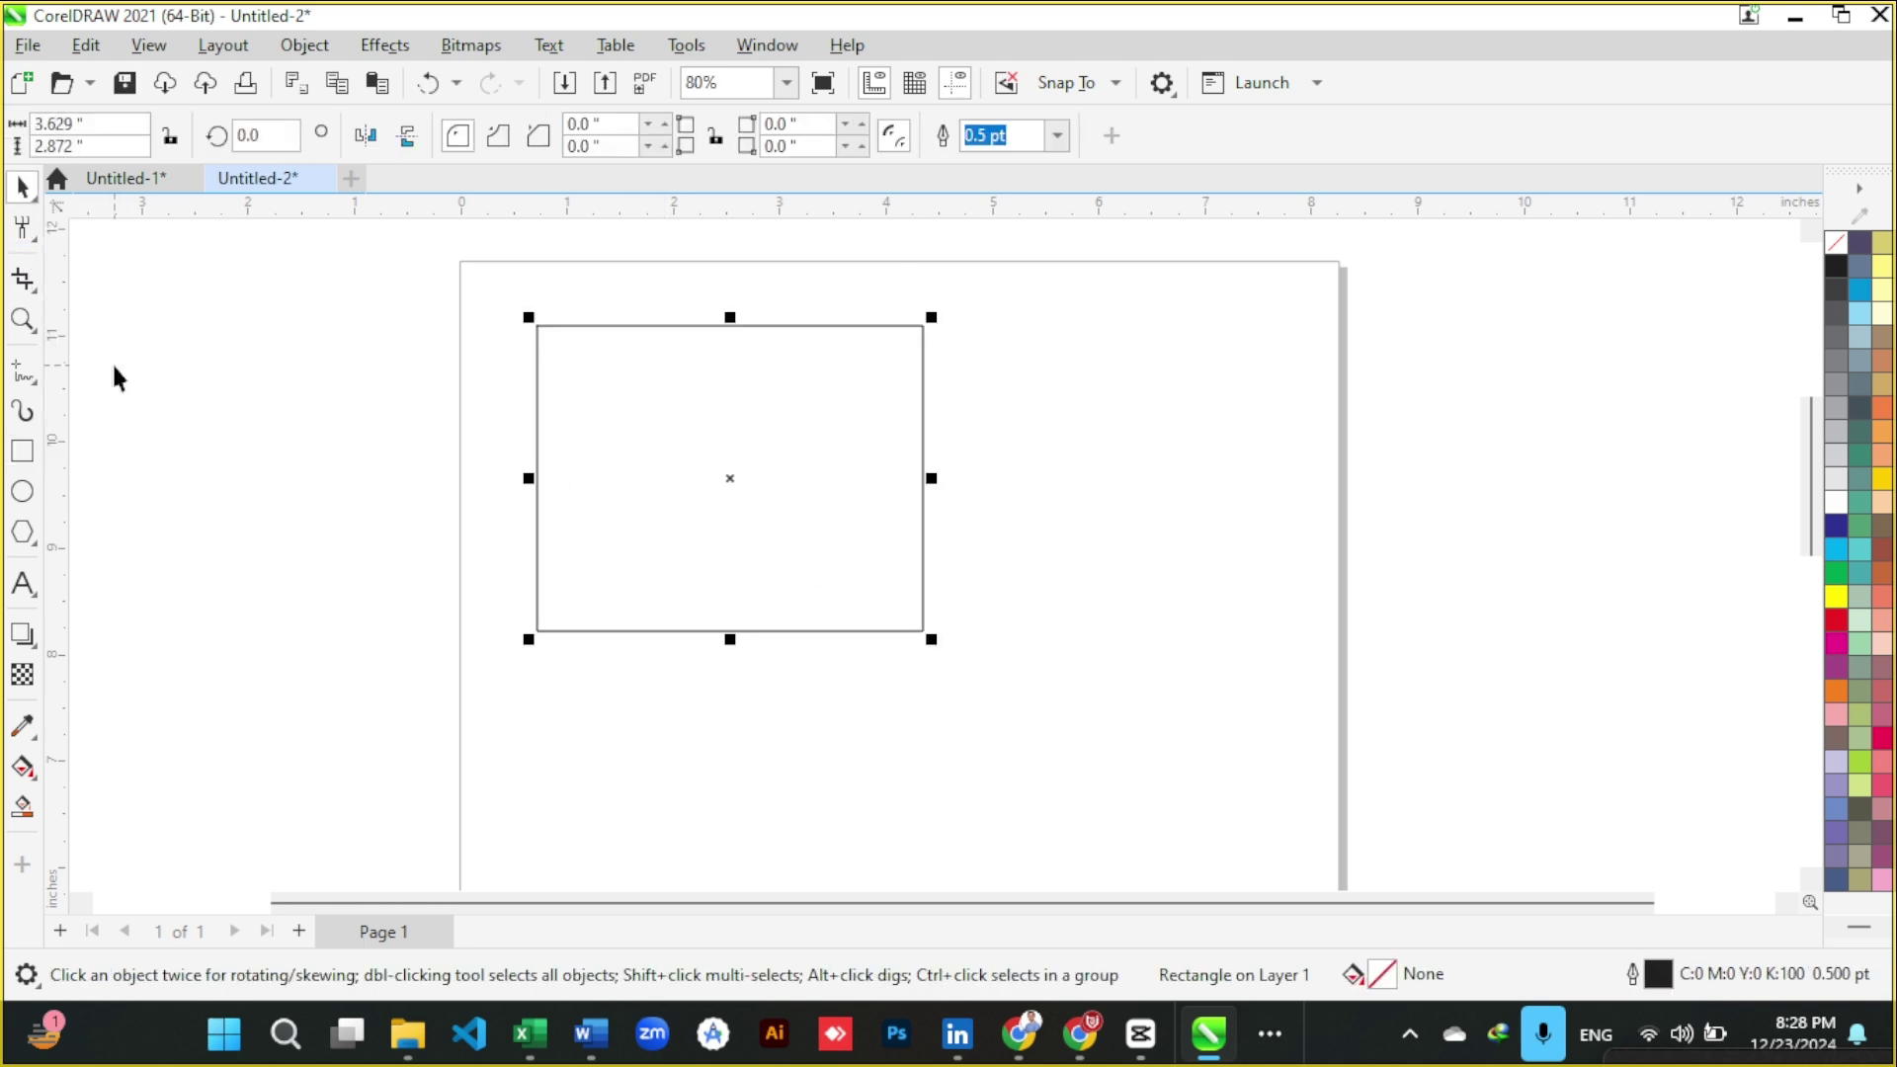
pyautogui.click(37, 241)
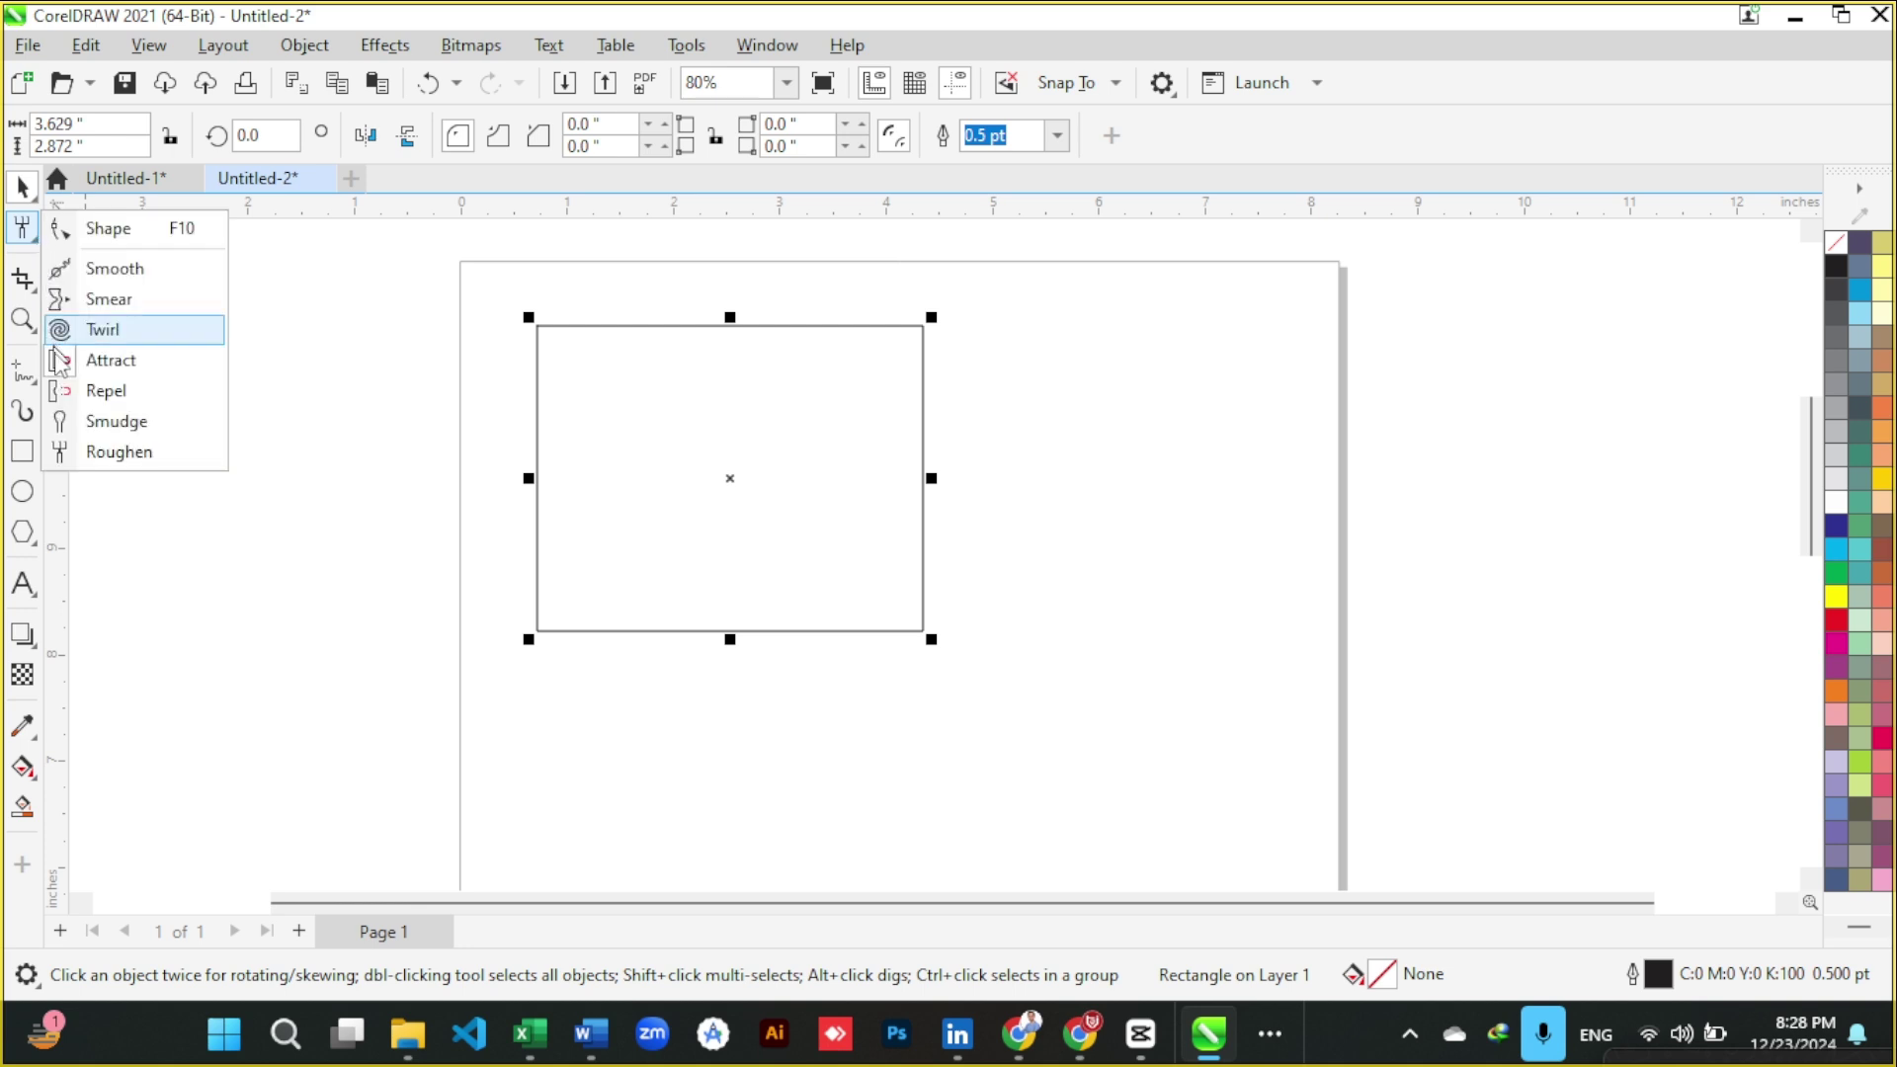
pyautogui.press('Escape')
pyautogui.moveTo(592, 375); pyautogui.dragTo(832, 433)
pyautogui.click(640, 548)
pyautogui.click(989, 520)
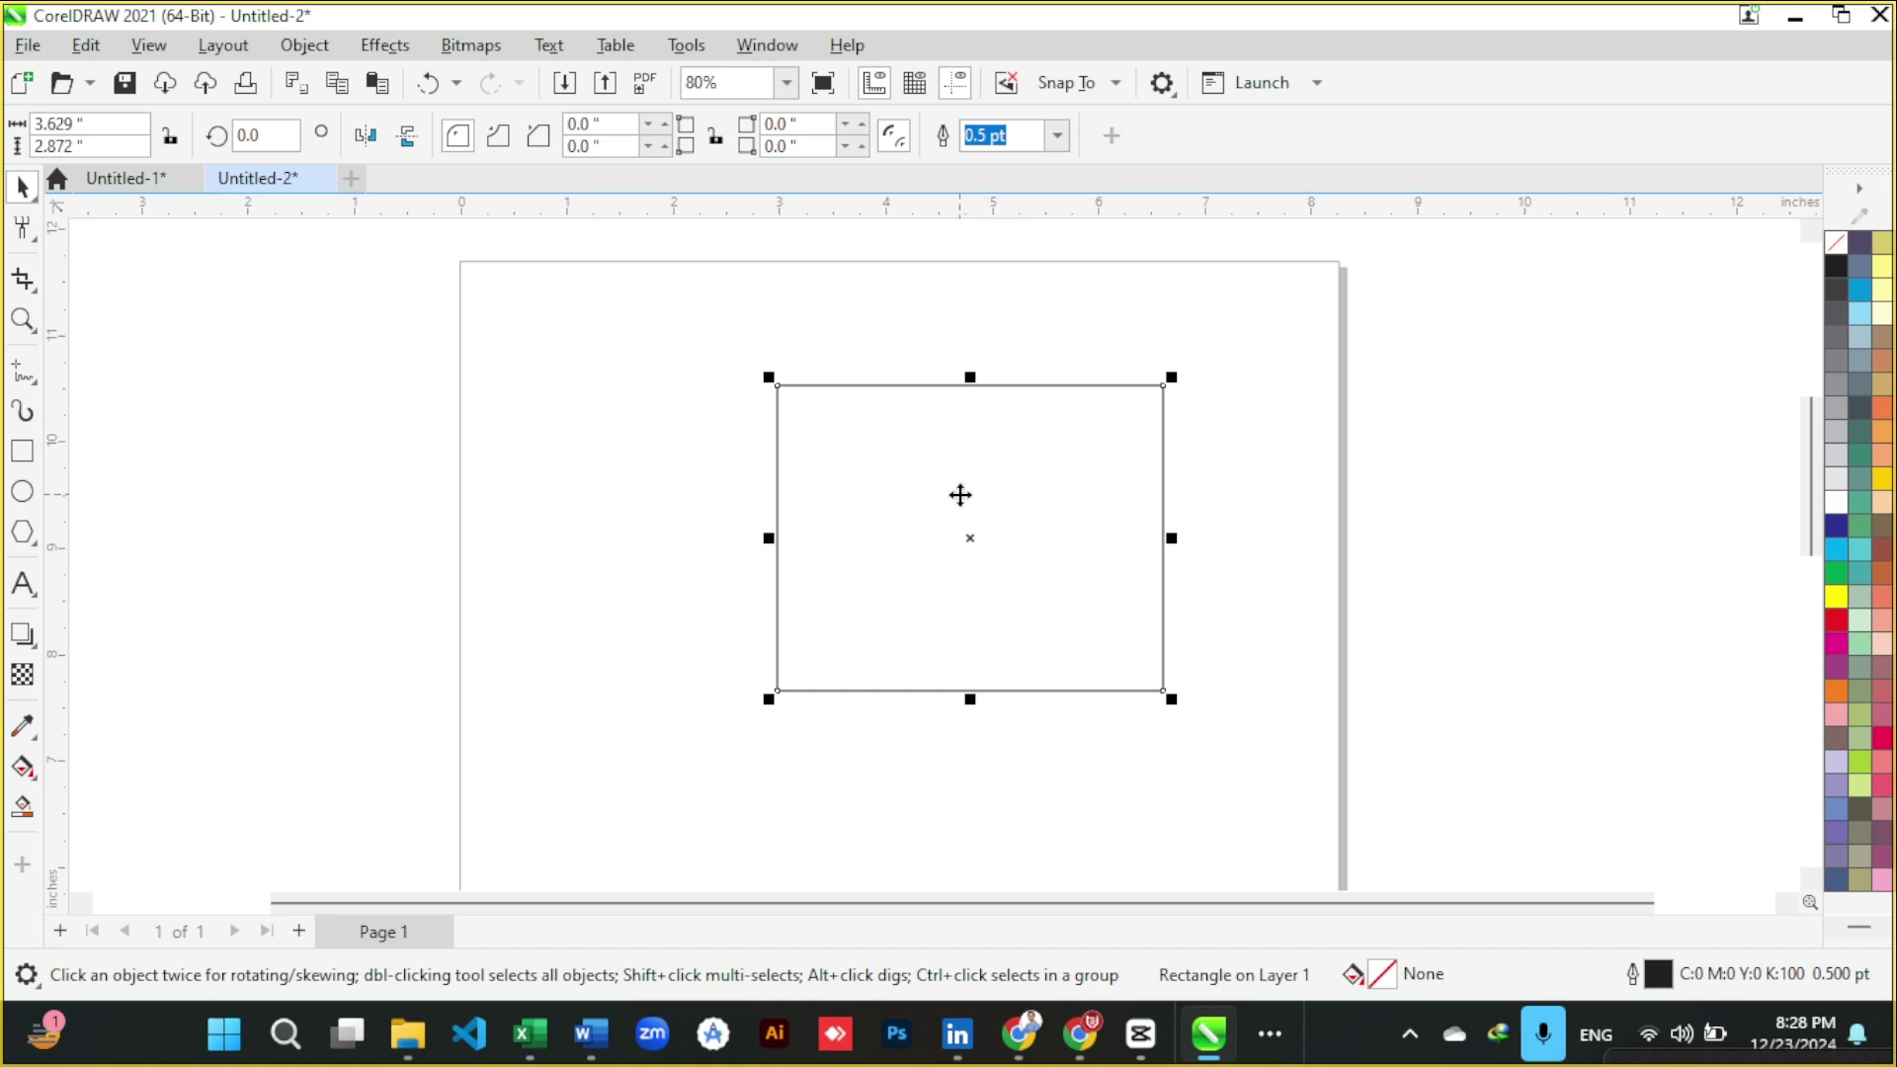
pyautogui.moveTo(953, 497); pyautogui.dragTo(854, 484)
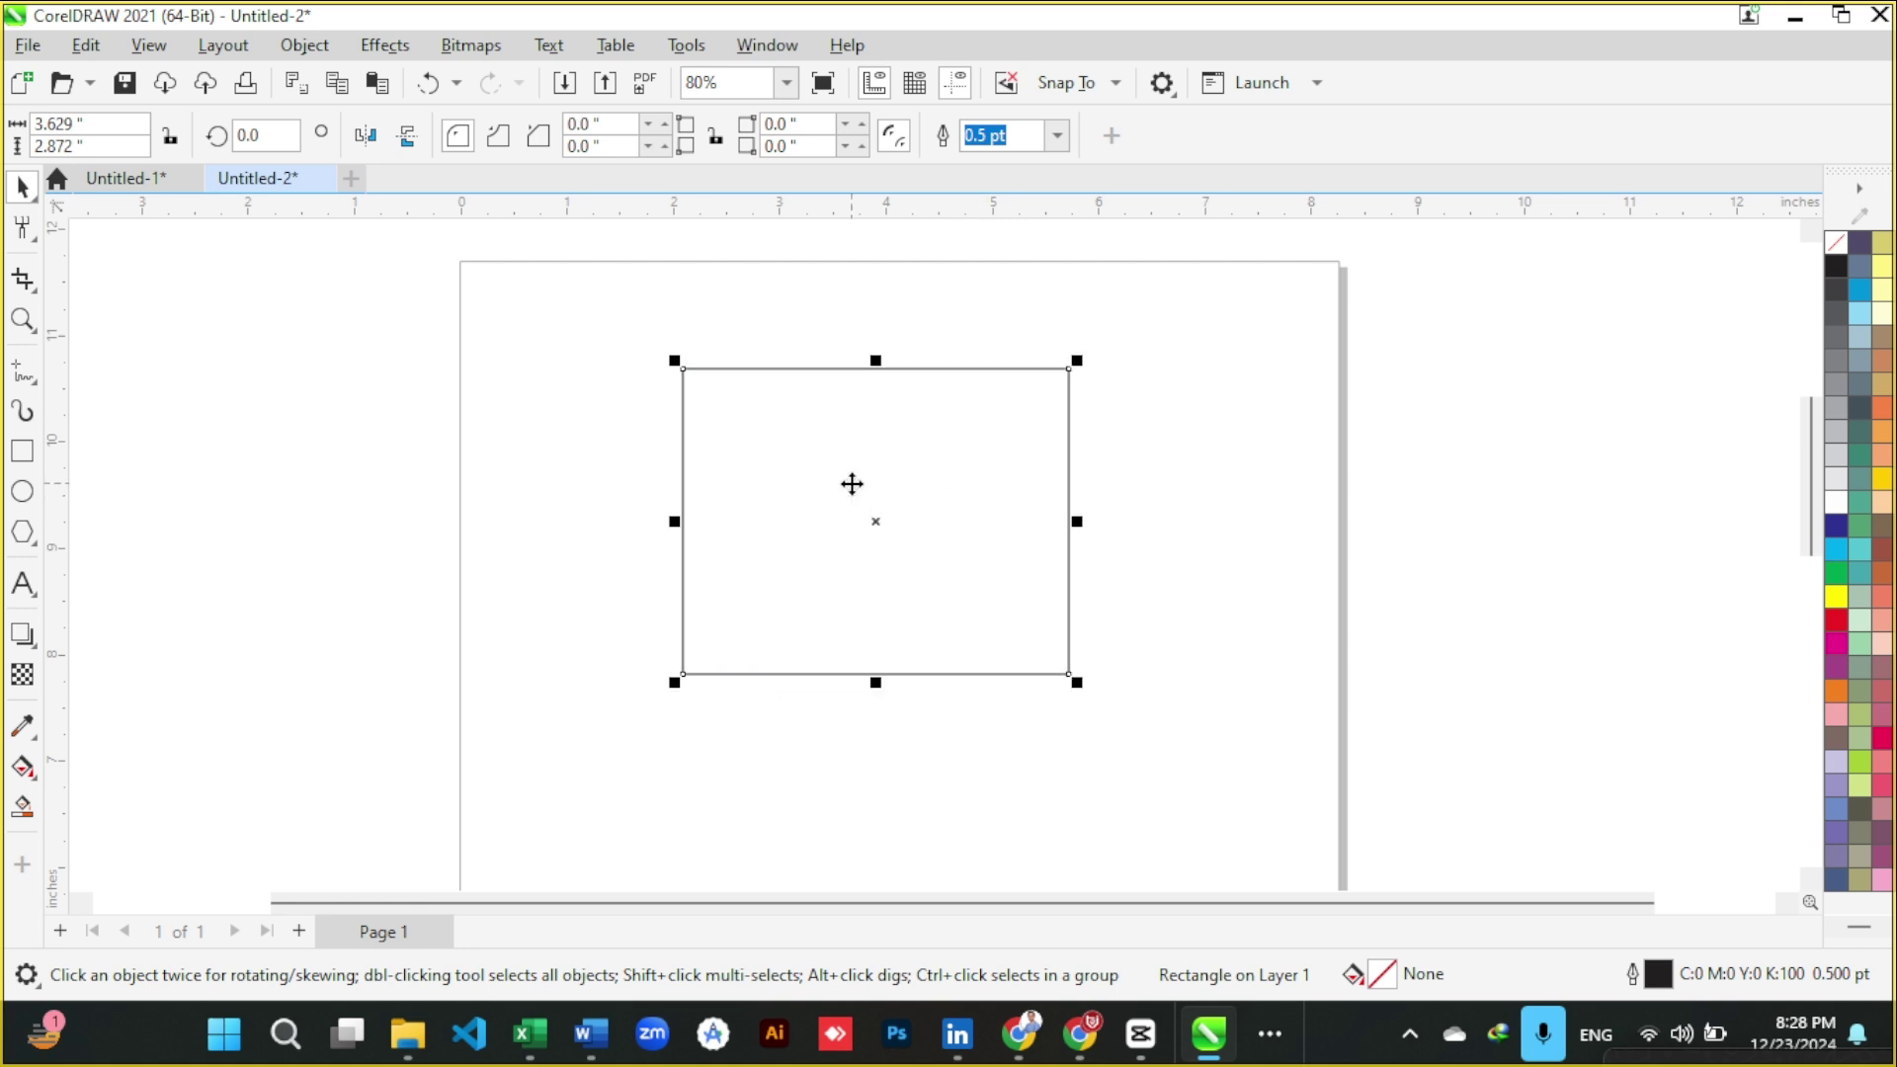
# - Try the Twirl tool on the rectangle's upper edge and undo the distortion
pyautogui.click(30, 235)
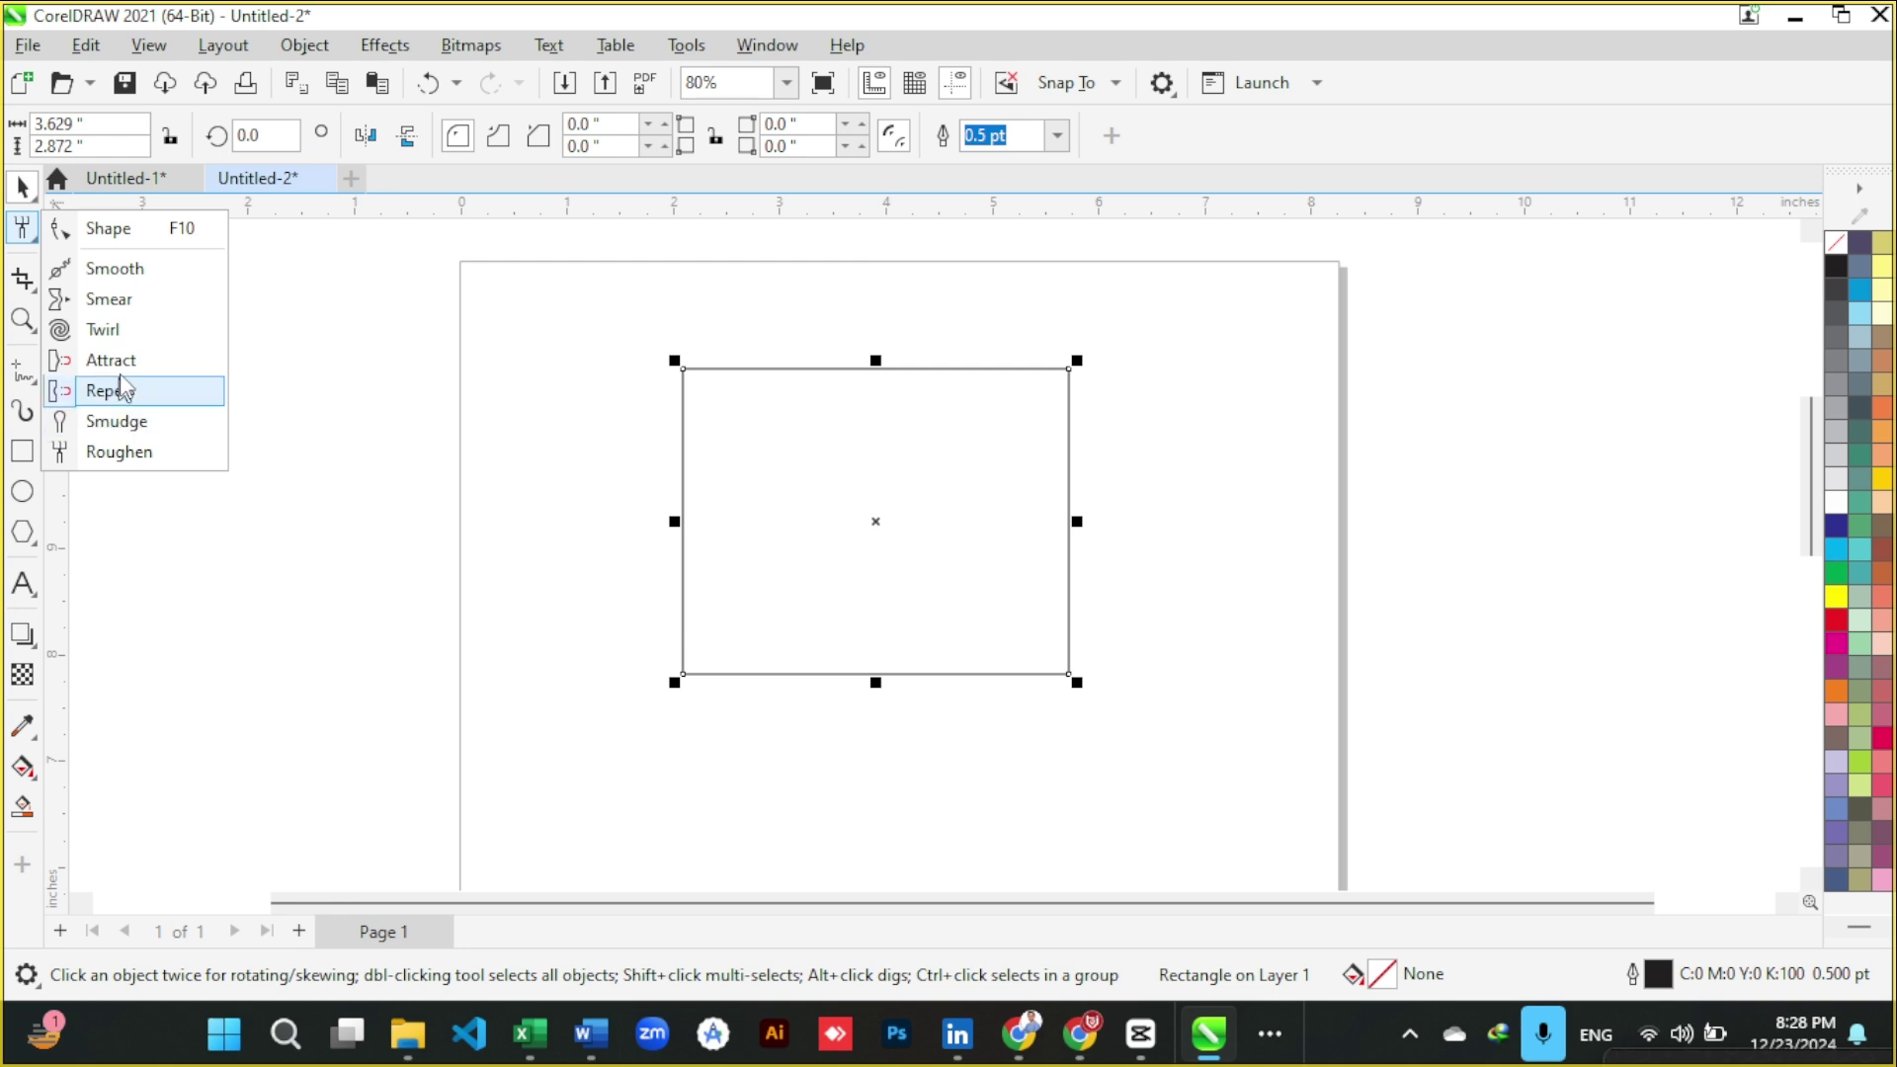
pyautogui.click(121, 338)
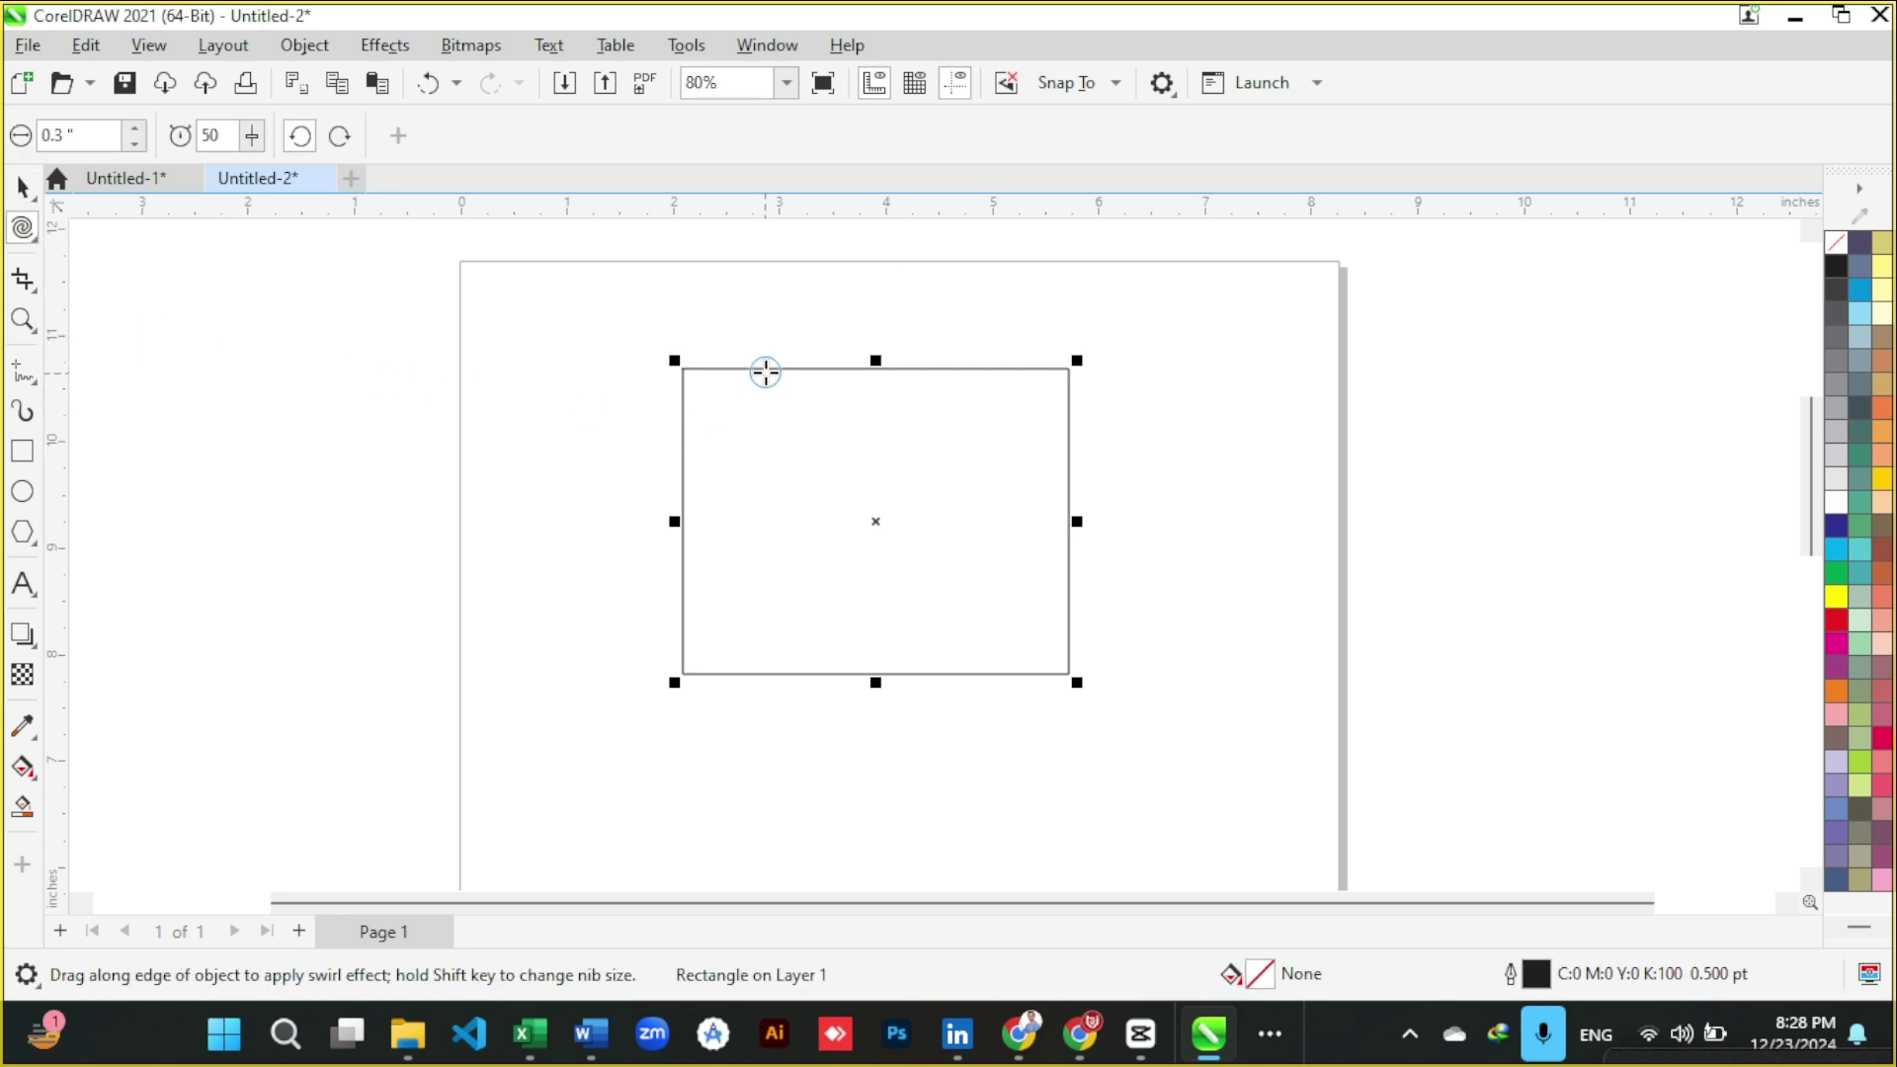
pyautogui.moveTo(766, 357)
pyautogui.mouseDown()
pyautogui.moveTo(803, 380)
pyautogui.moveTo(880, 372)
pyautogui.mouseUp()
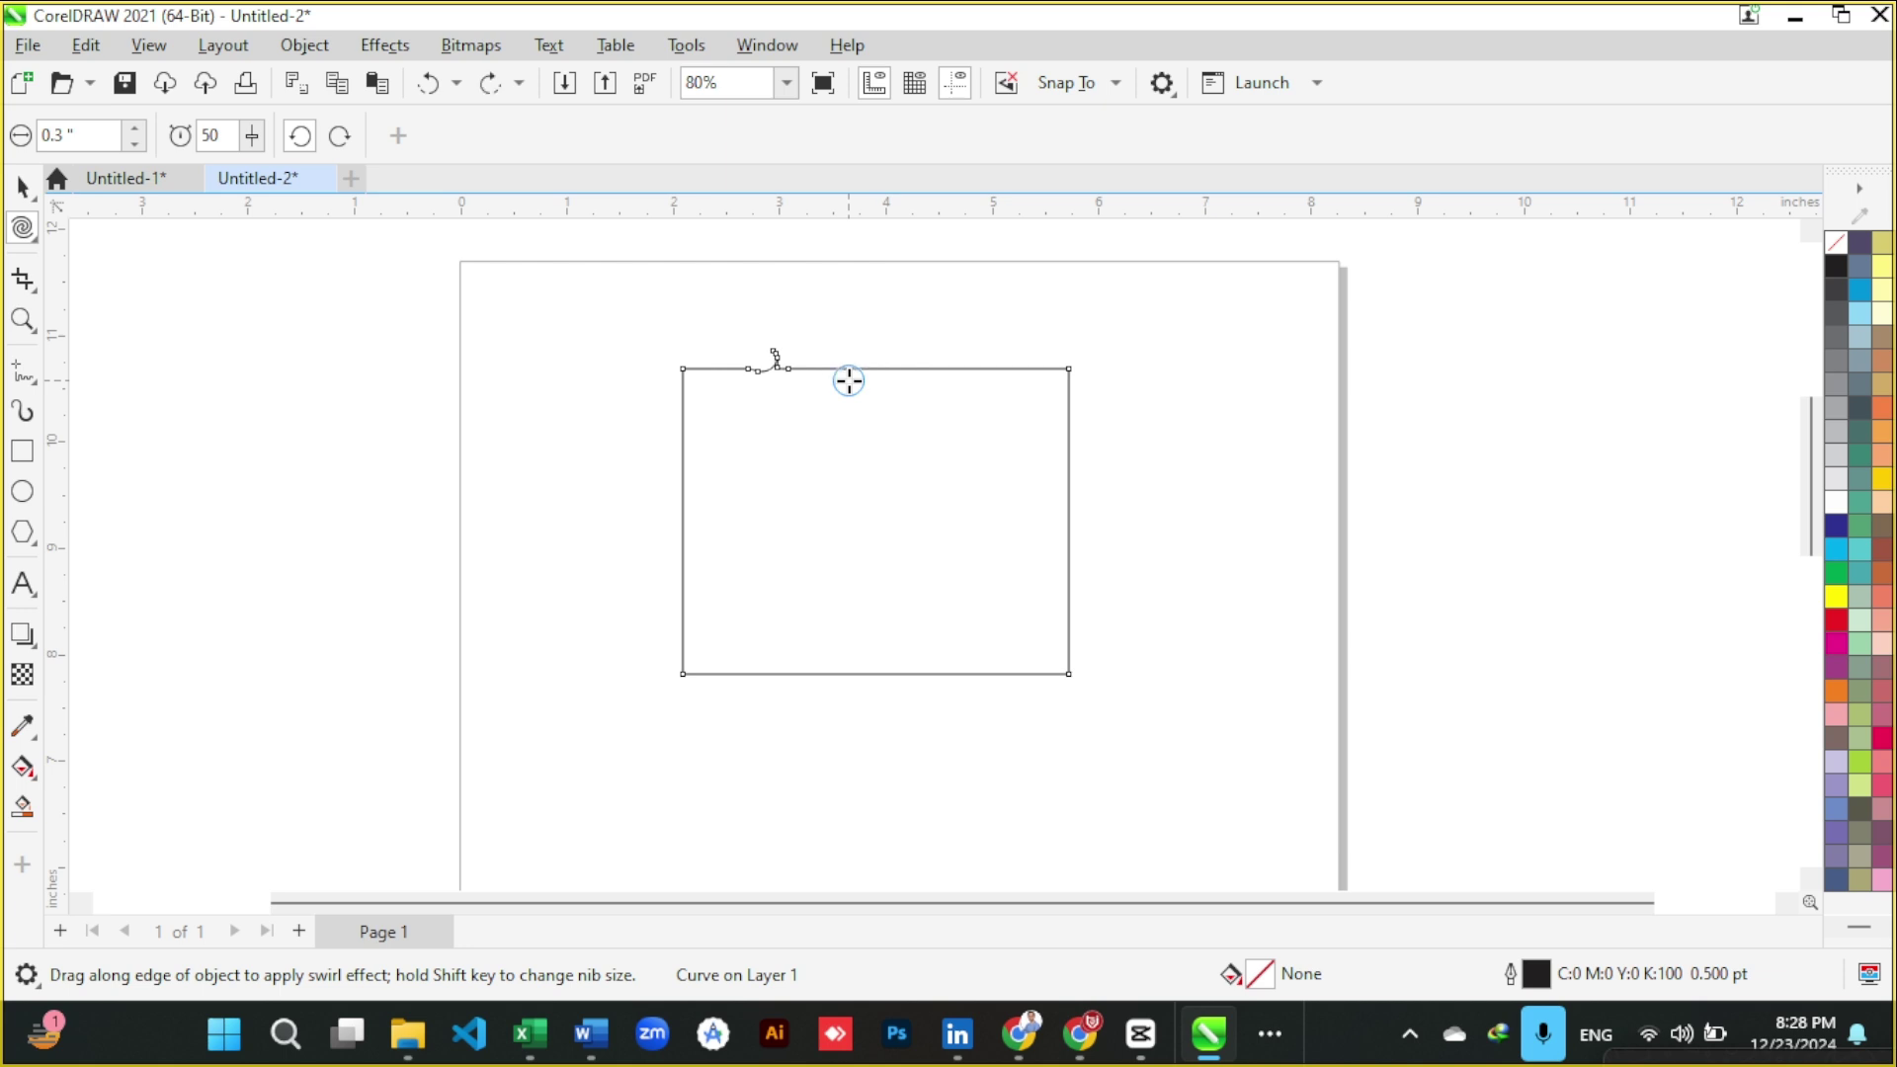
pyautogui.hotkey('ctrl', 'z')
pyautogui.press('space')
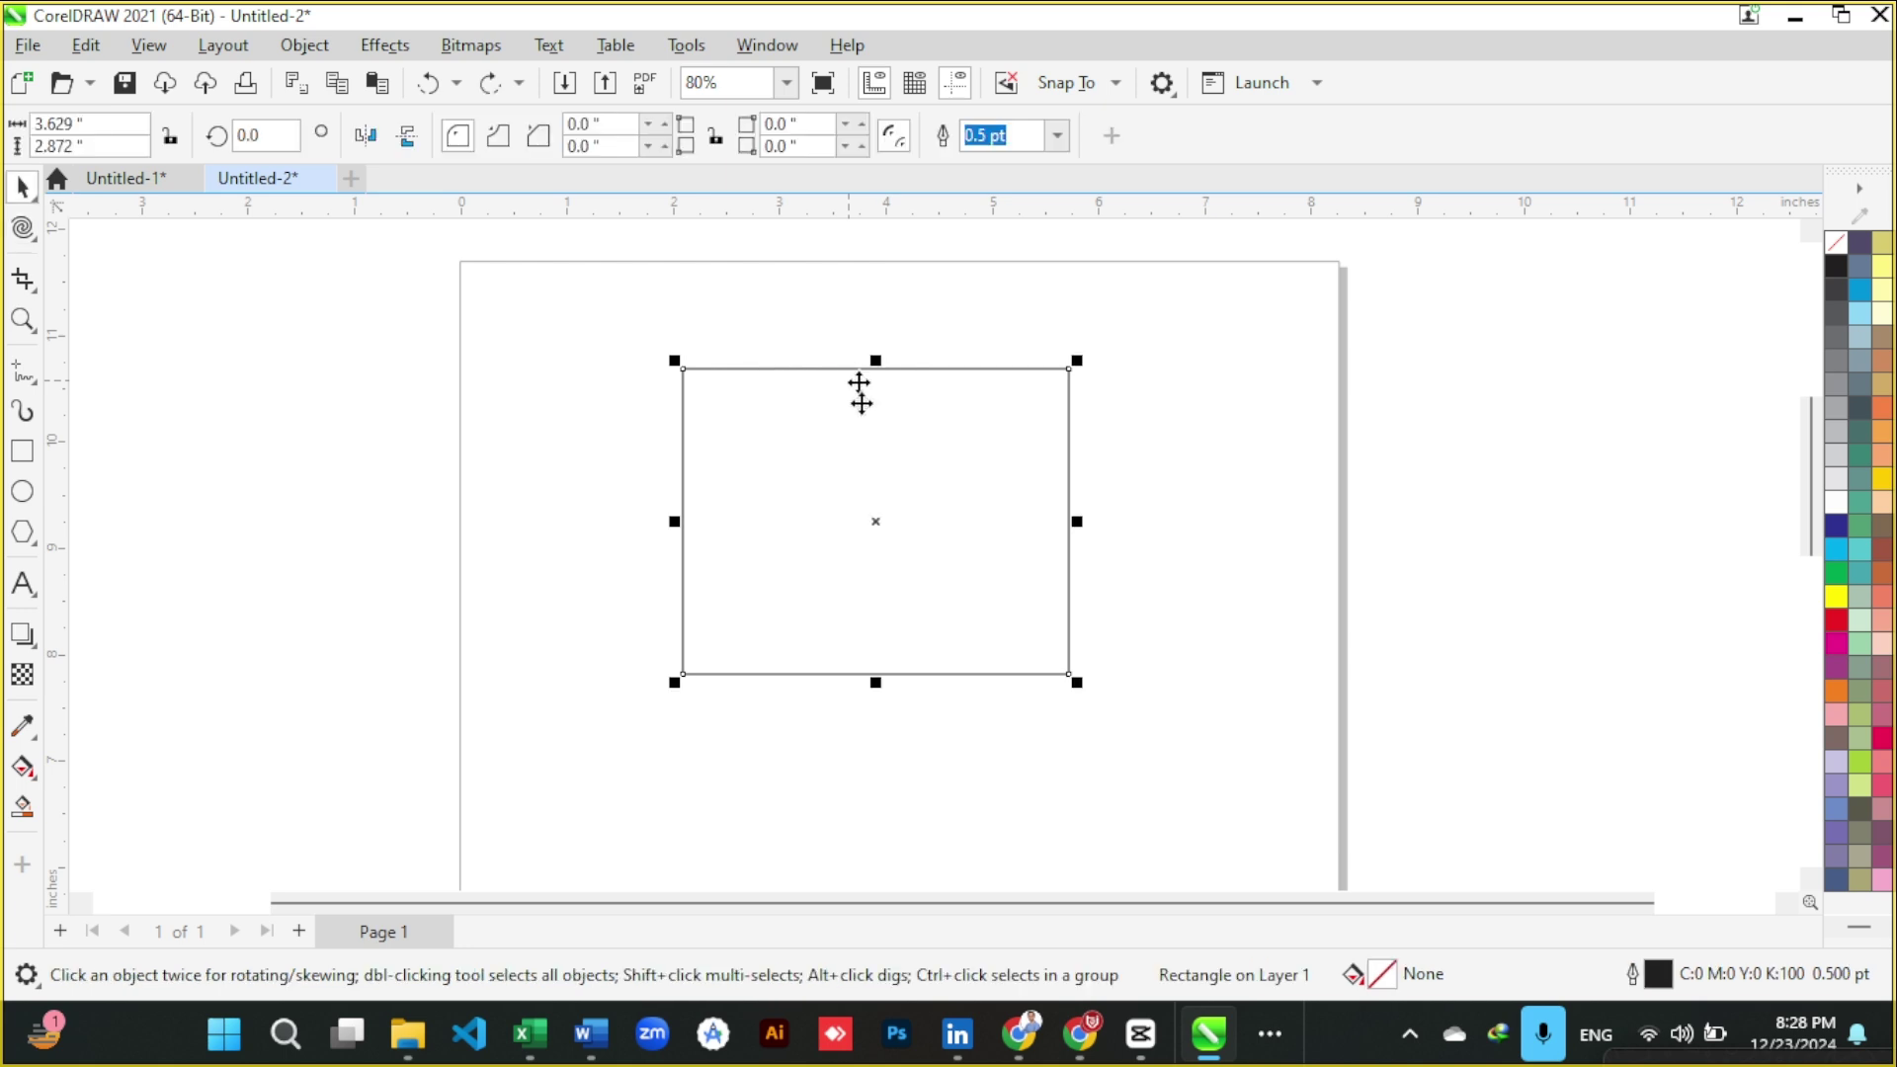
# - Close CorelDRAW and discard the unsaved changes to the open documents
pyautogui.click(1874, 22)
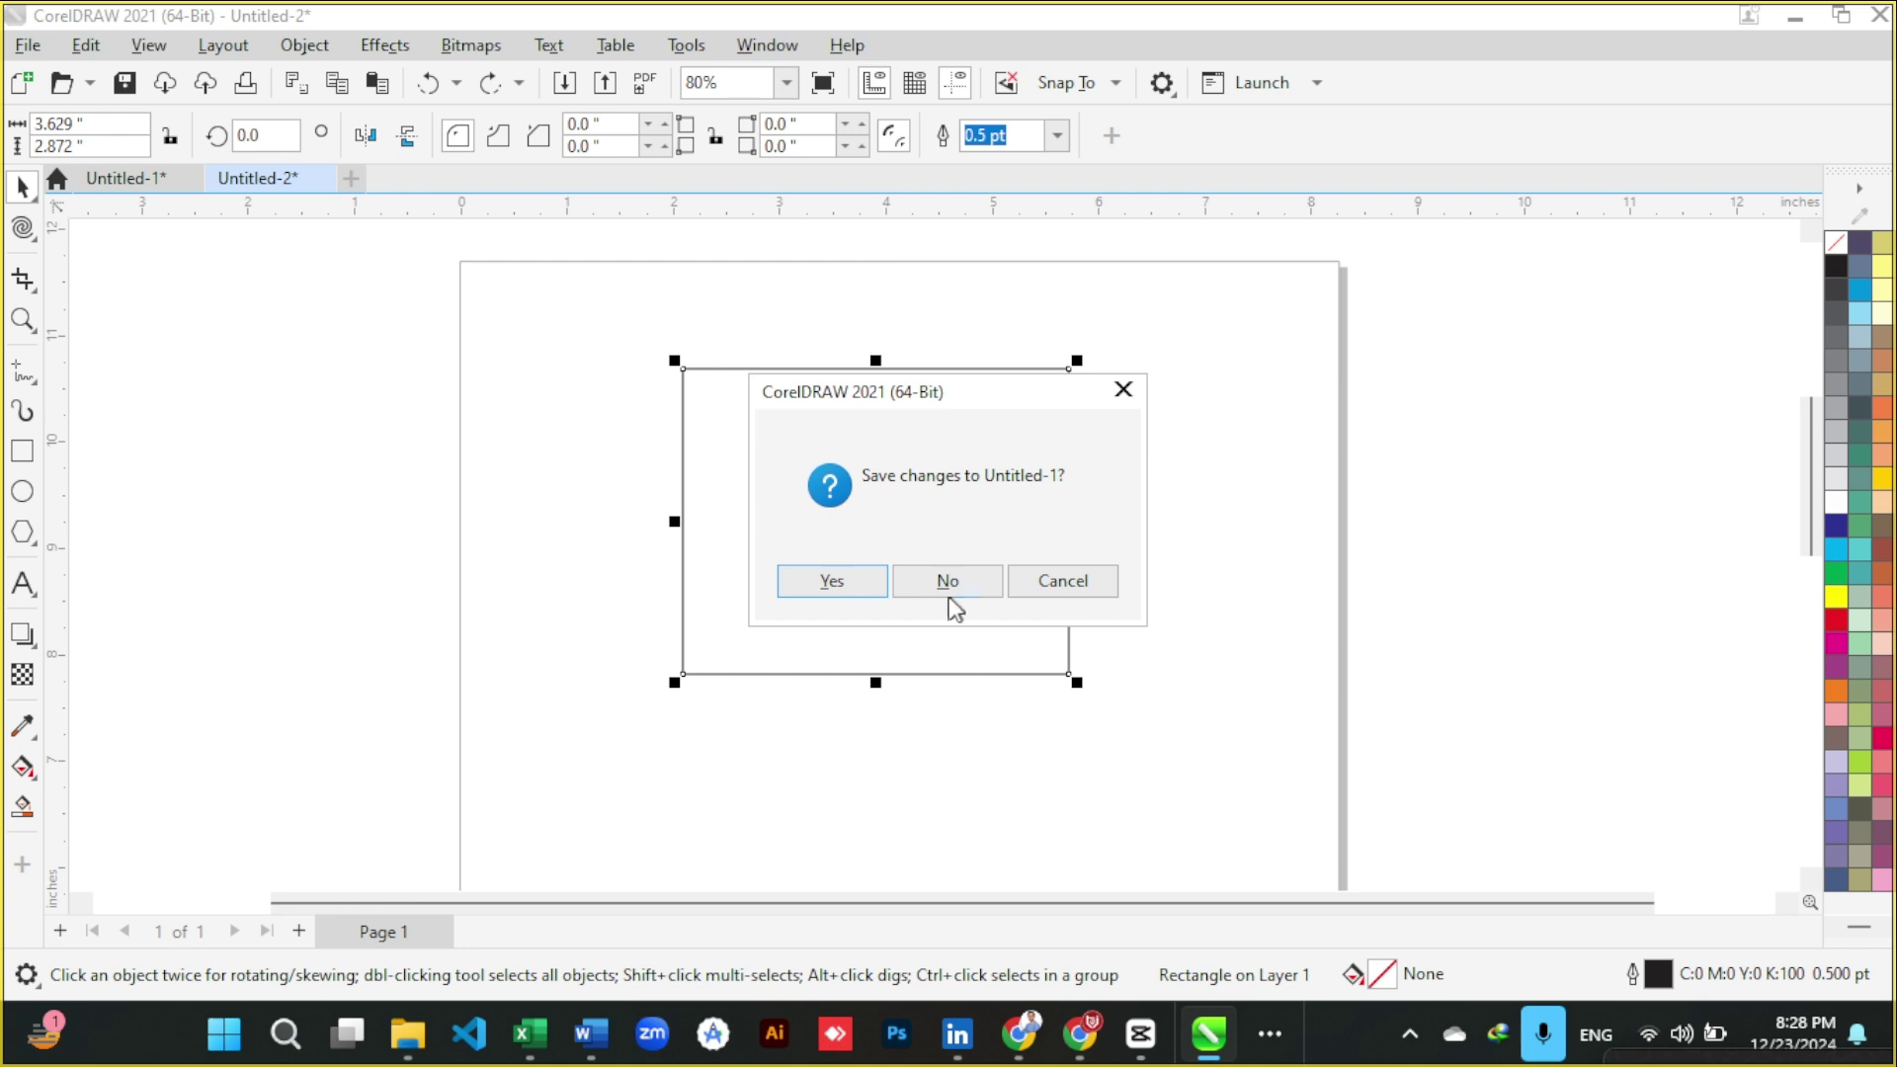
pyautogui.click(947, 593)
pyautogui.click(943, 593)
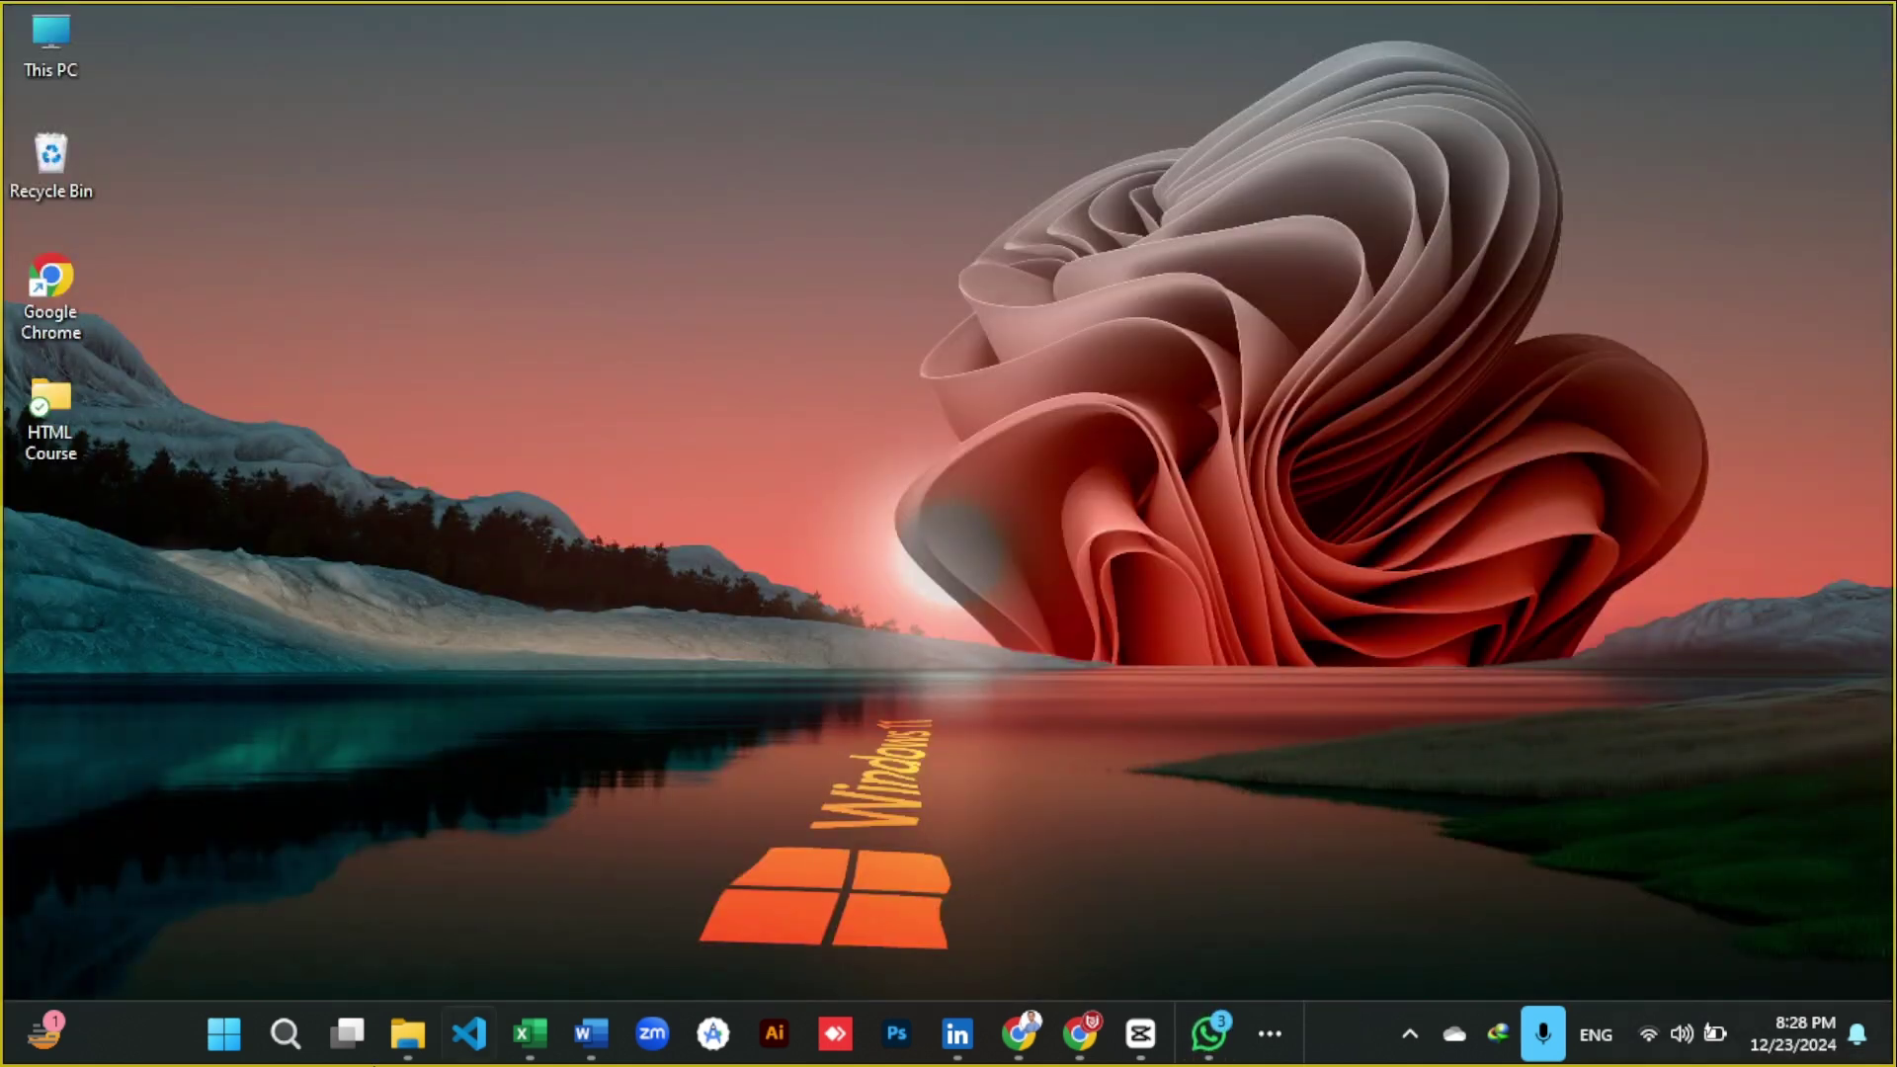
# - Search Windows for "corel", launch CorelDRAW 2021 (64-Bit) again, and move the floating video call window out of the way
pyautogui.click(284, 1045)
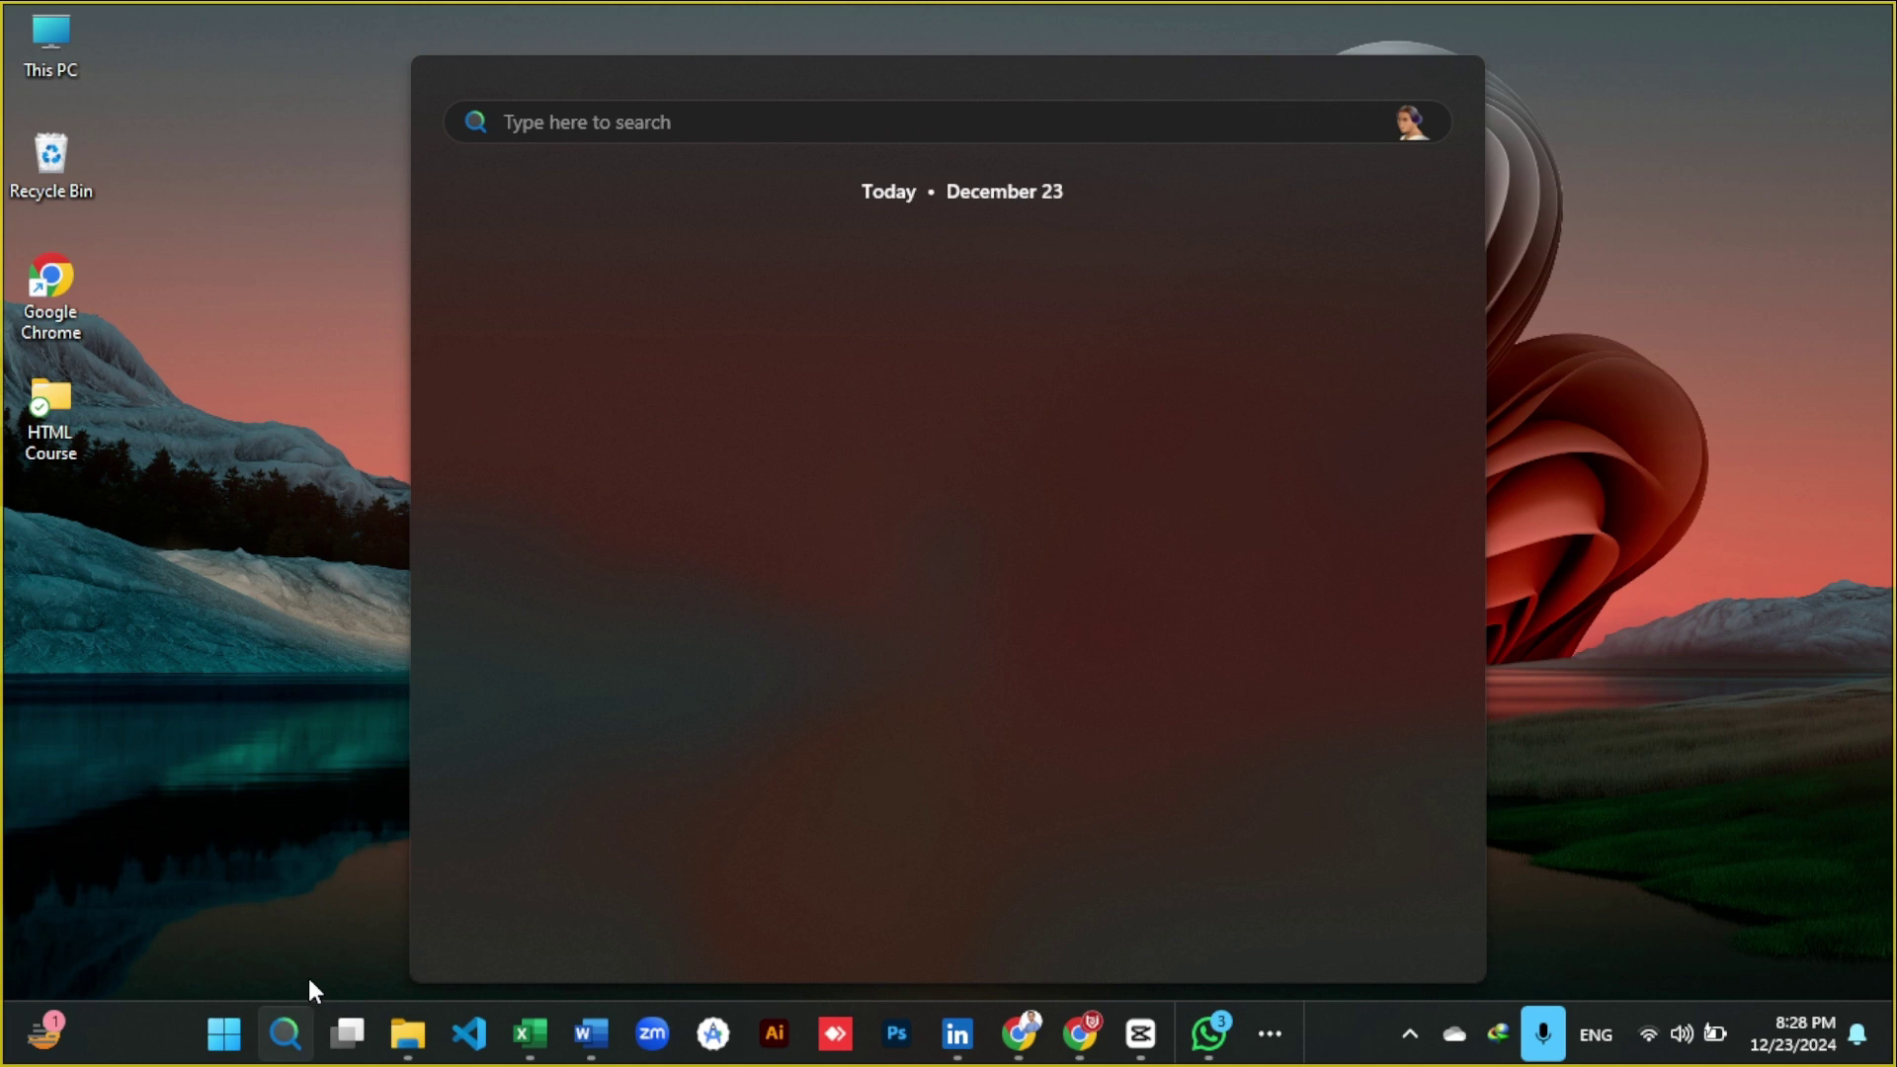
pyautogui.write('corel')
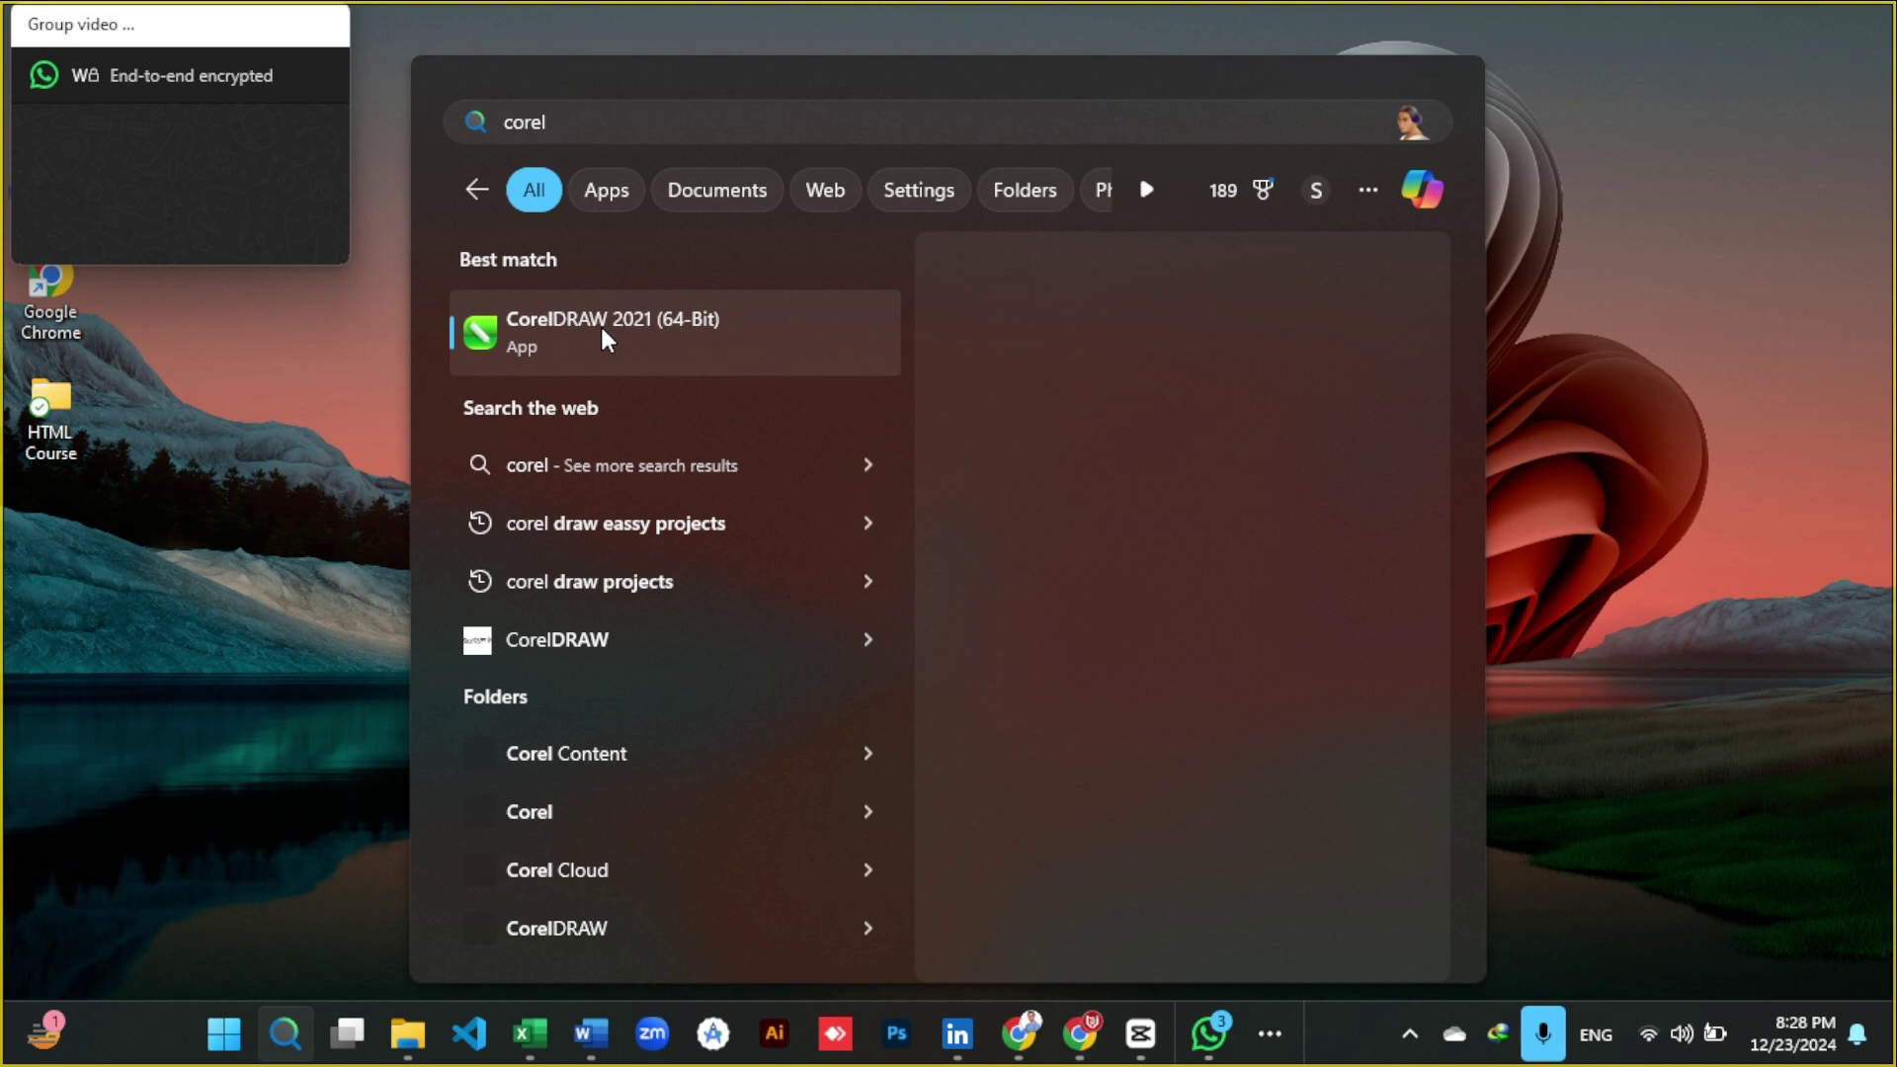
pyautogui.click(601, 323)
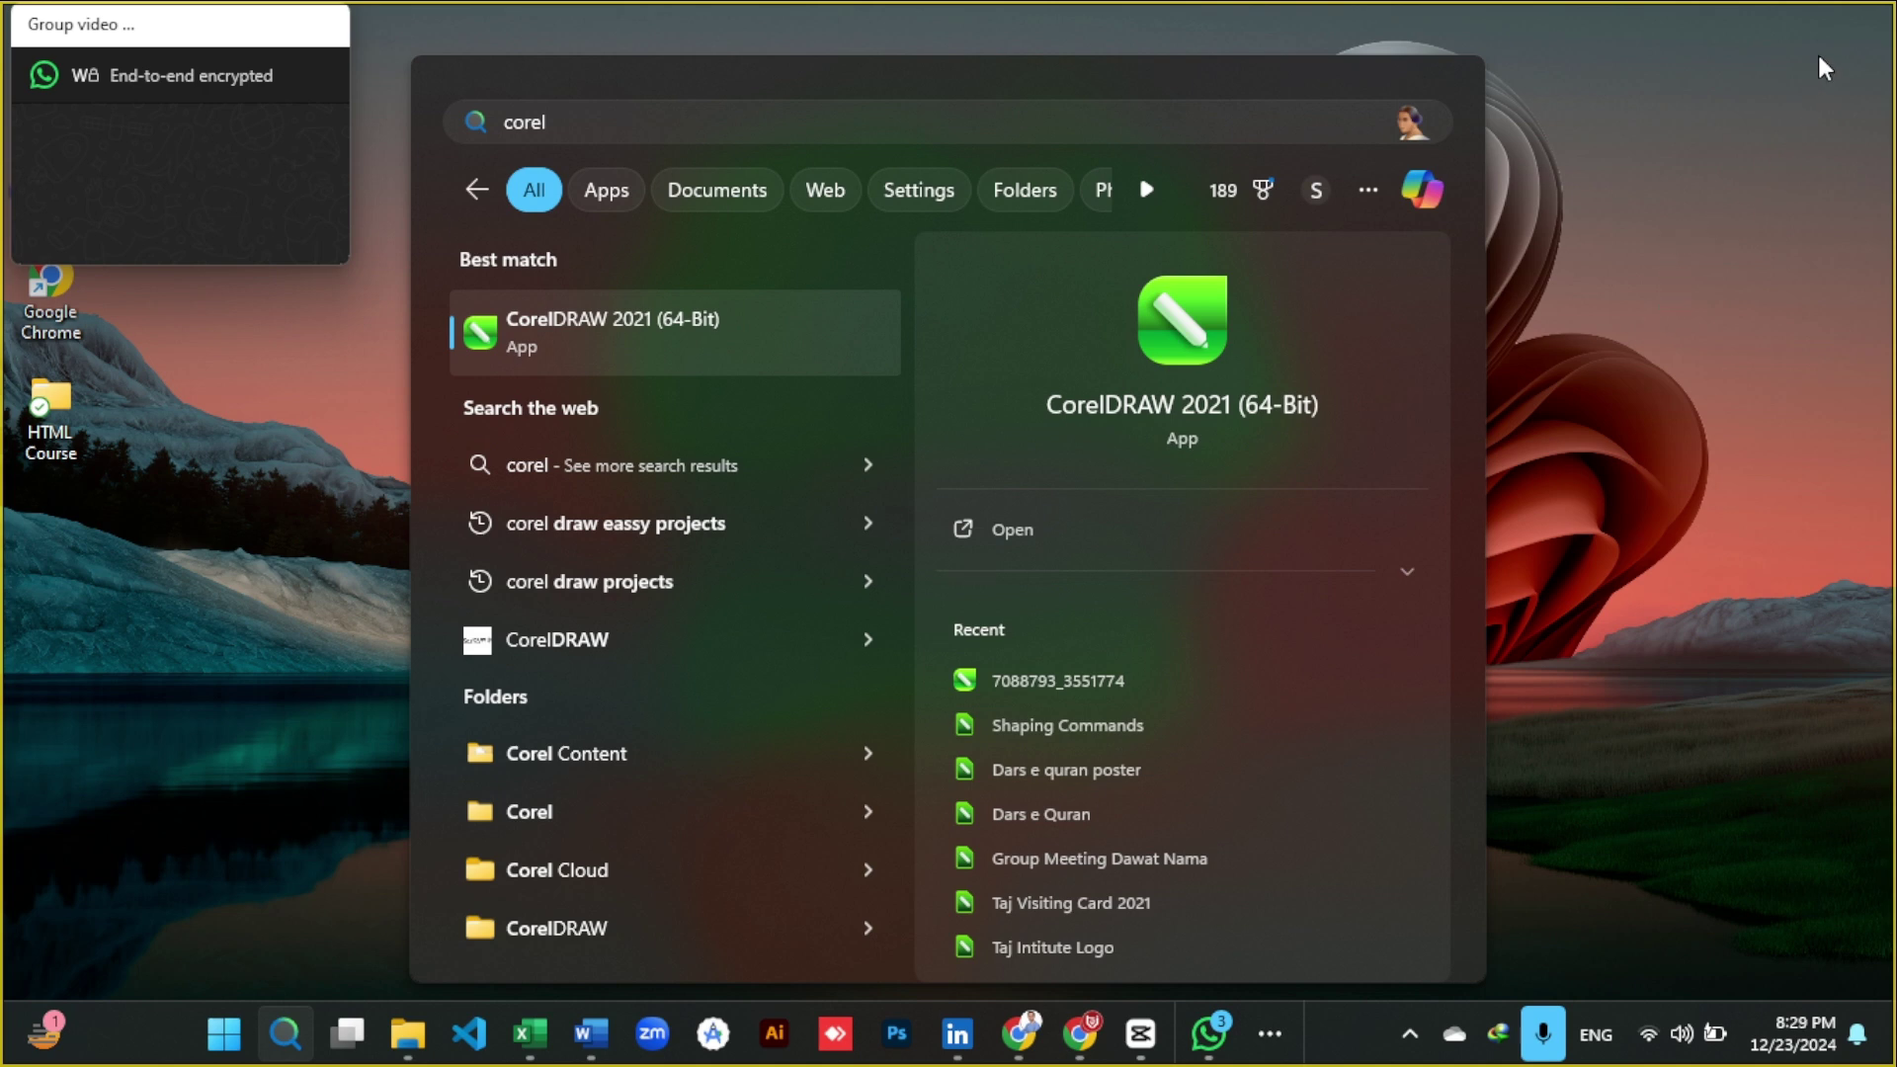
pyautogui.press('Return')
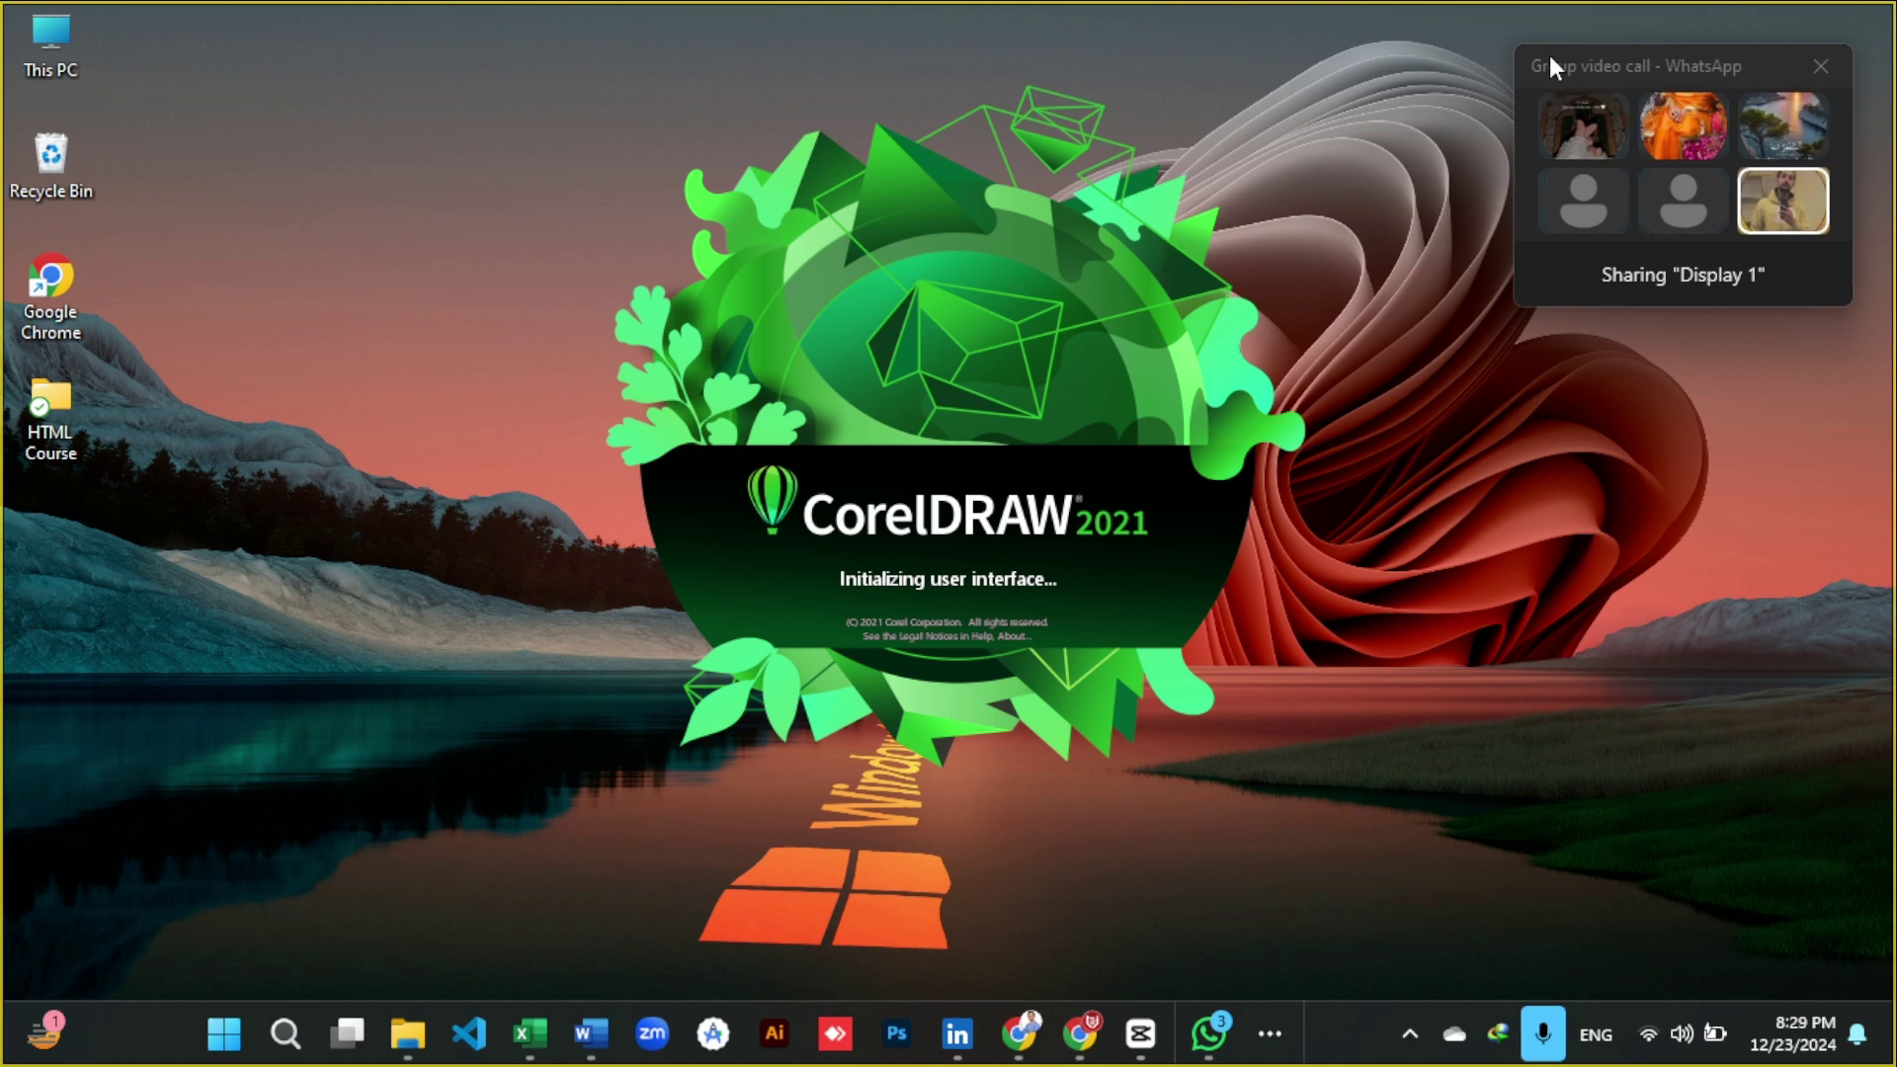
pyautogui.moveTo(1549, 75); pyautogui.dragTo(1720, 1060)
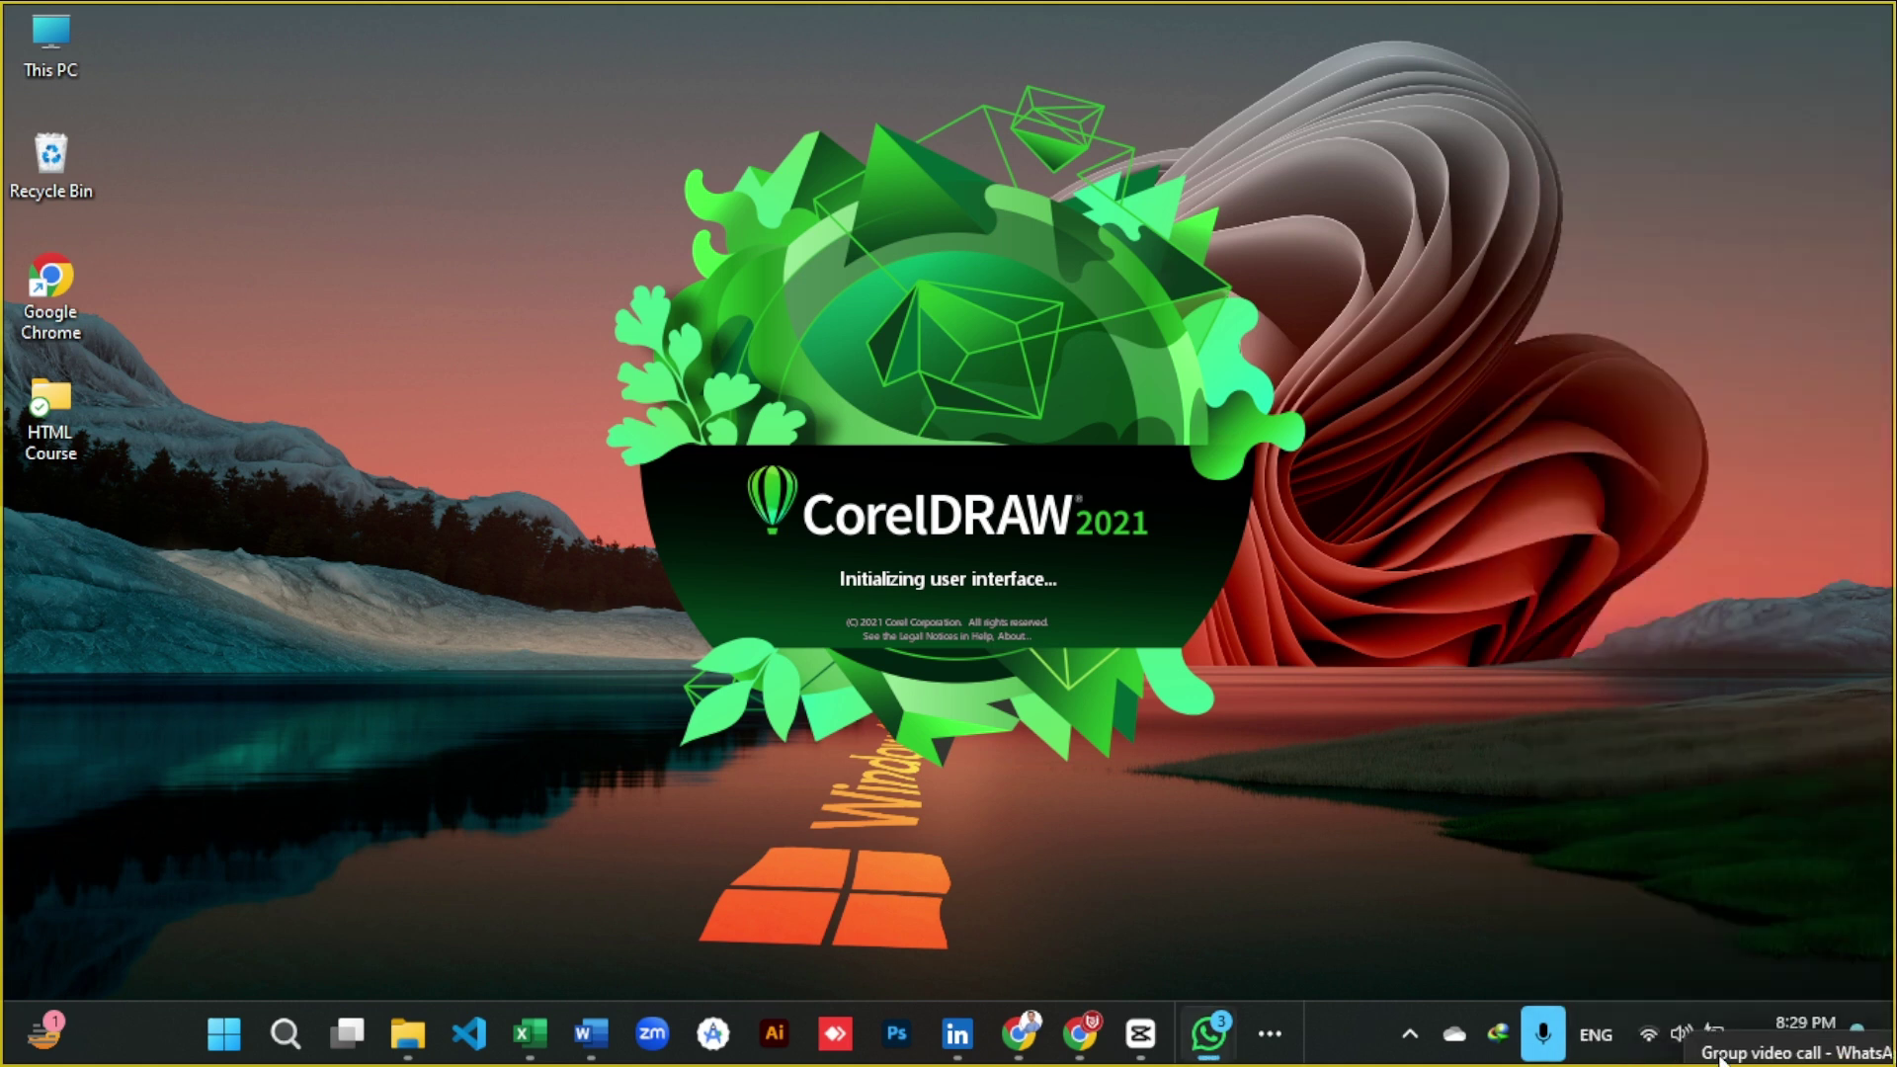
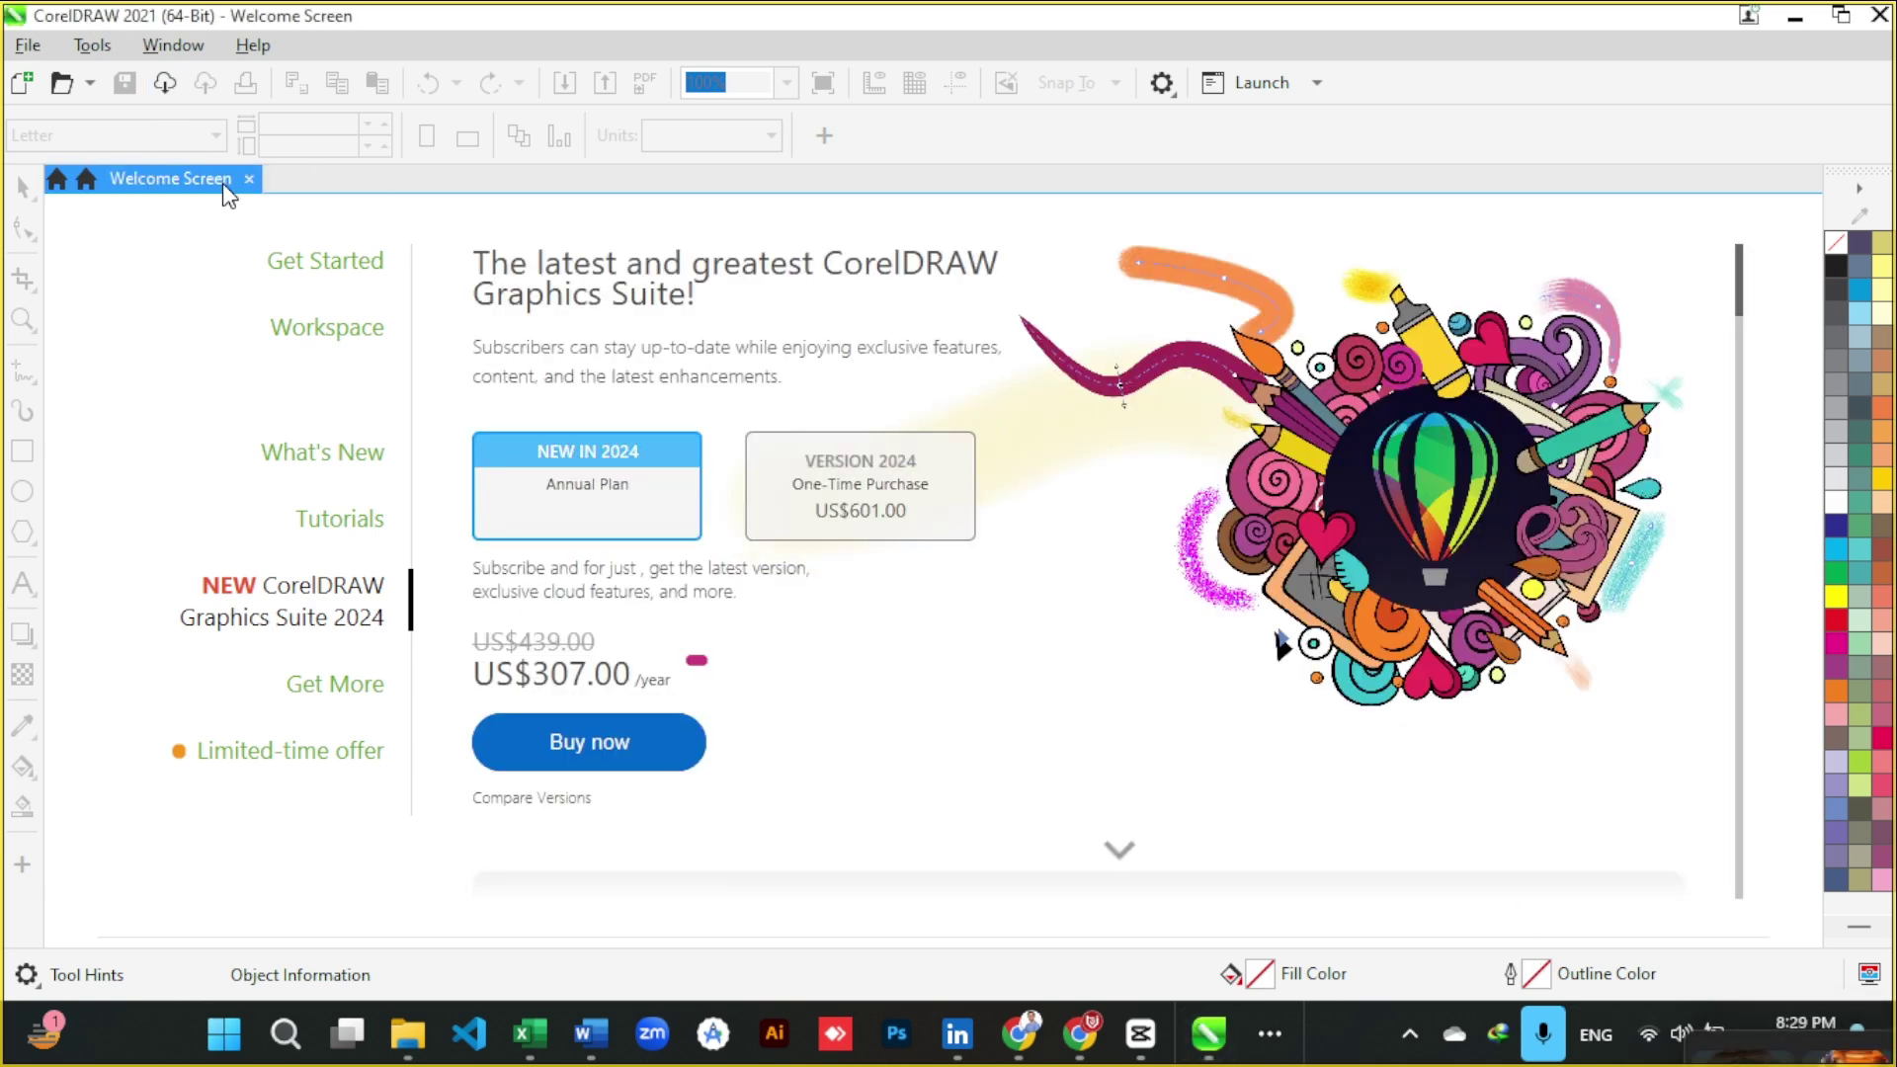
# - Close the Welcome Screen and create a new blank A4 portrait document with the default settings
pyautogui.click(220, 178)
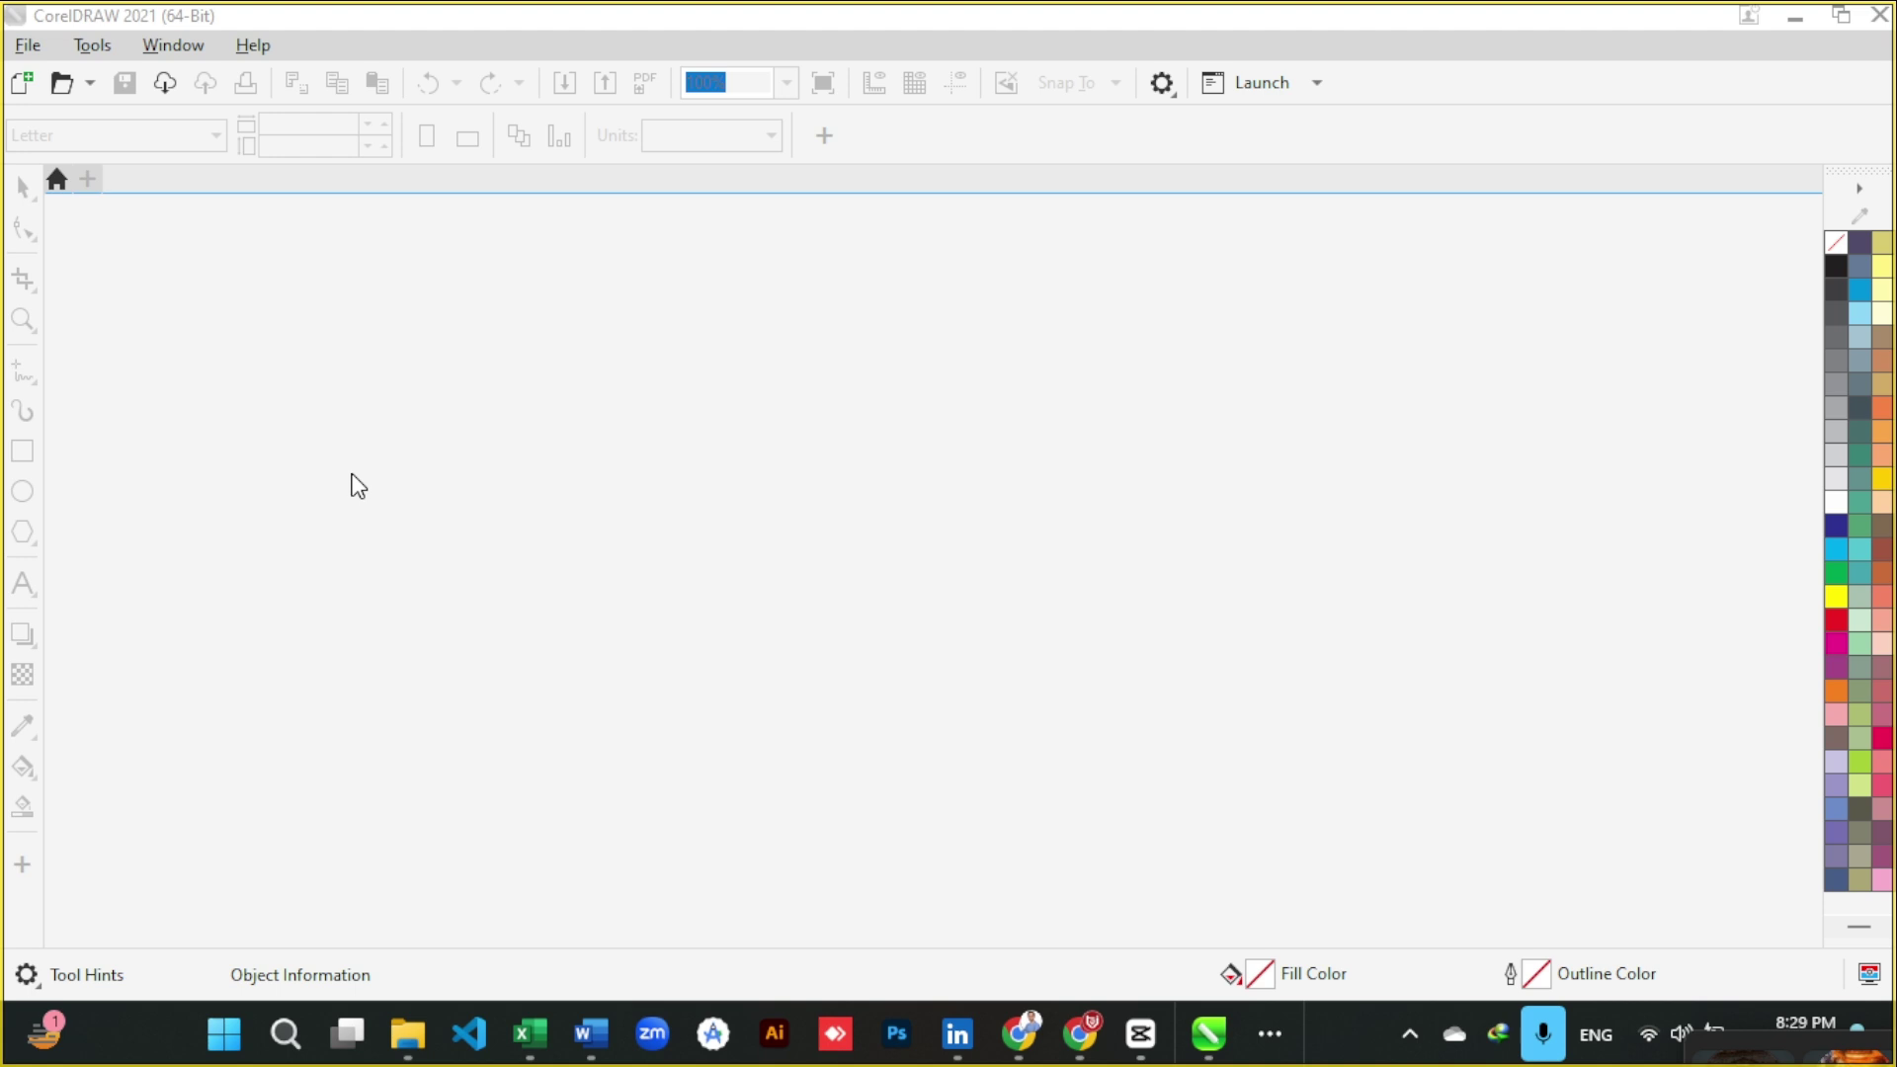
pyautogui.hotkey('ctrl', 'n')
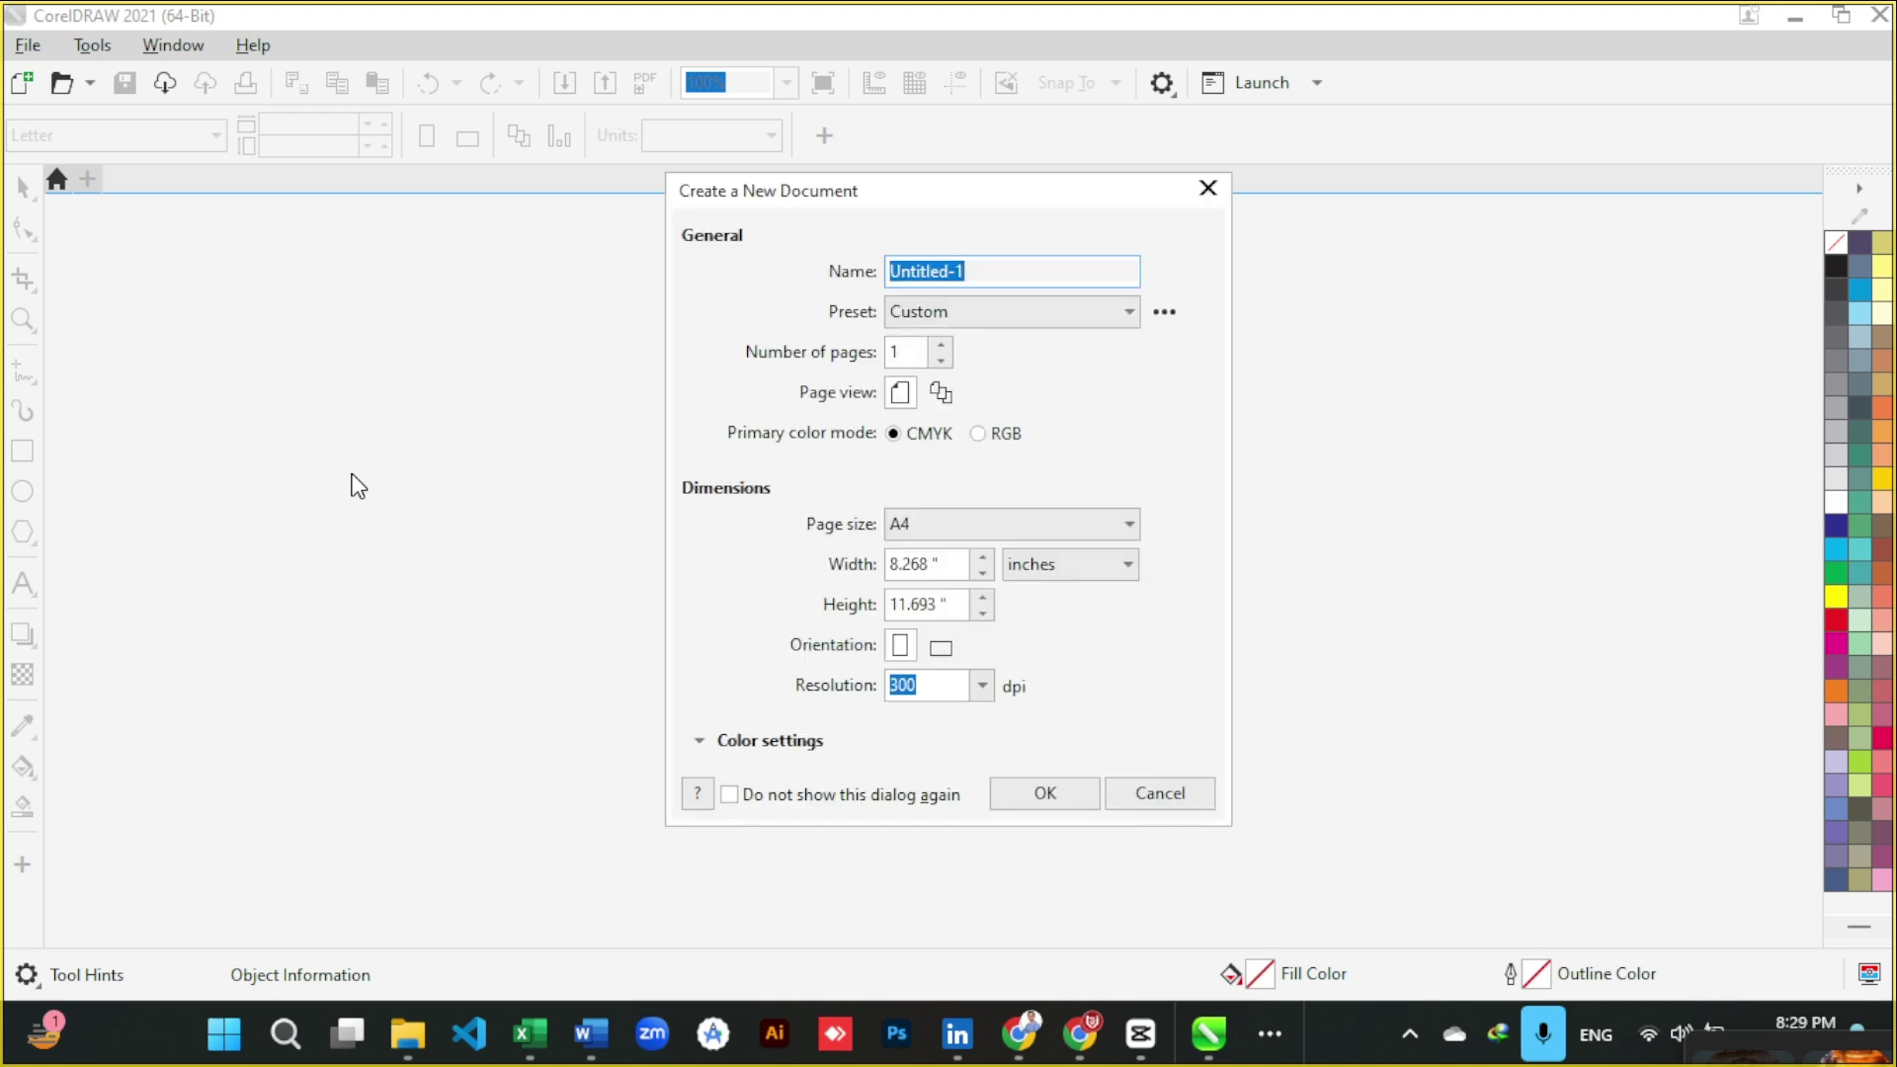
pyautogui.click(1049, 802)
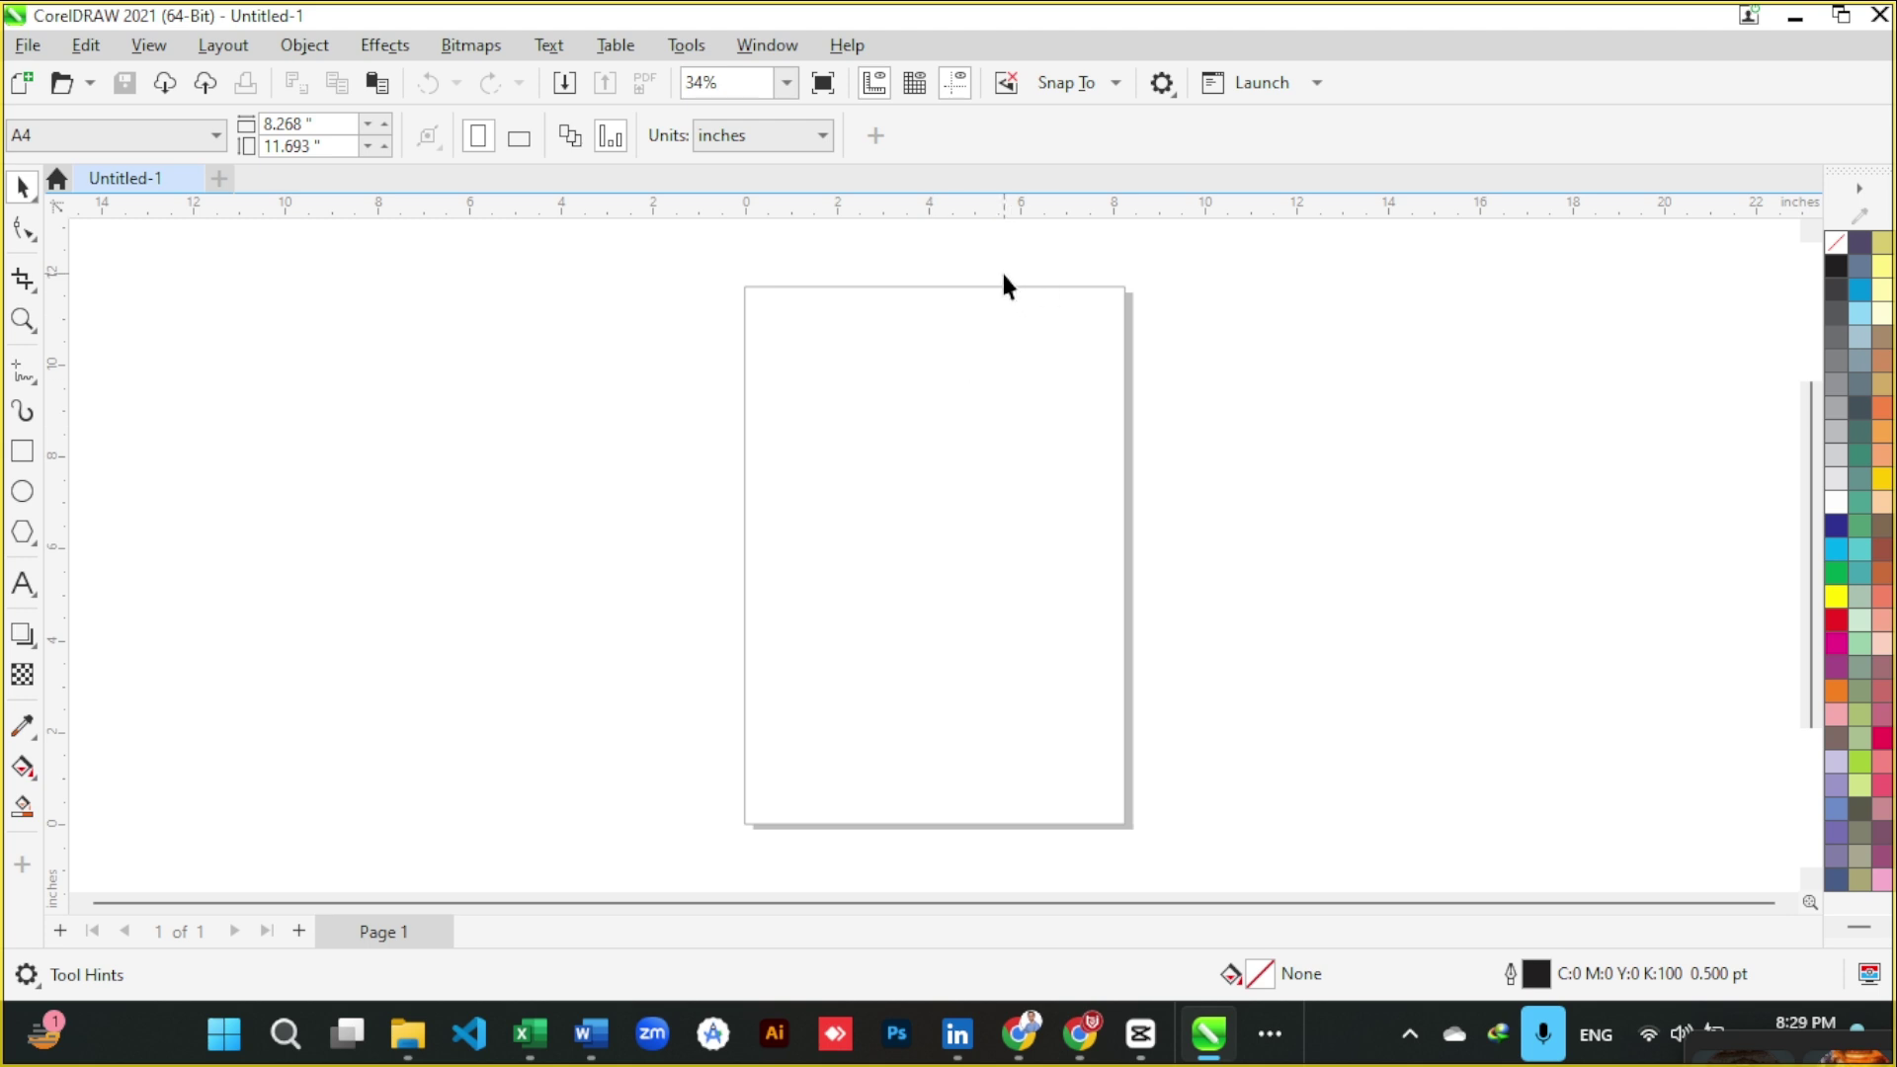
# - Draw a rectangle about 4.75 × 2.85 inches across the upper part of the page
pyautogui.scroll(2, 1002, 284)
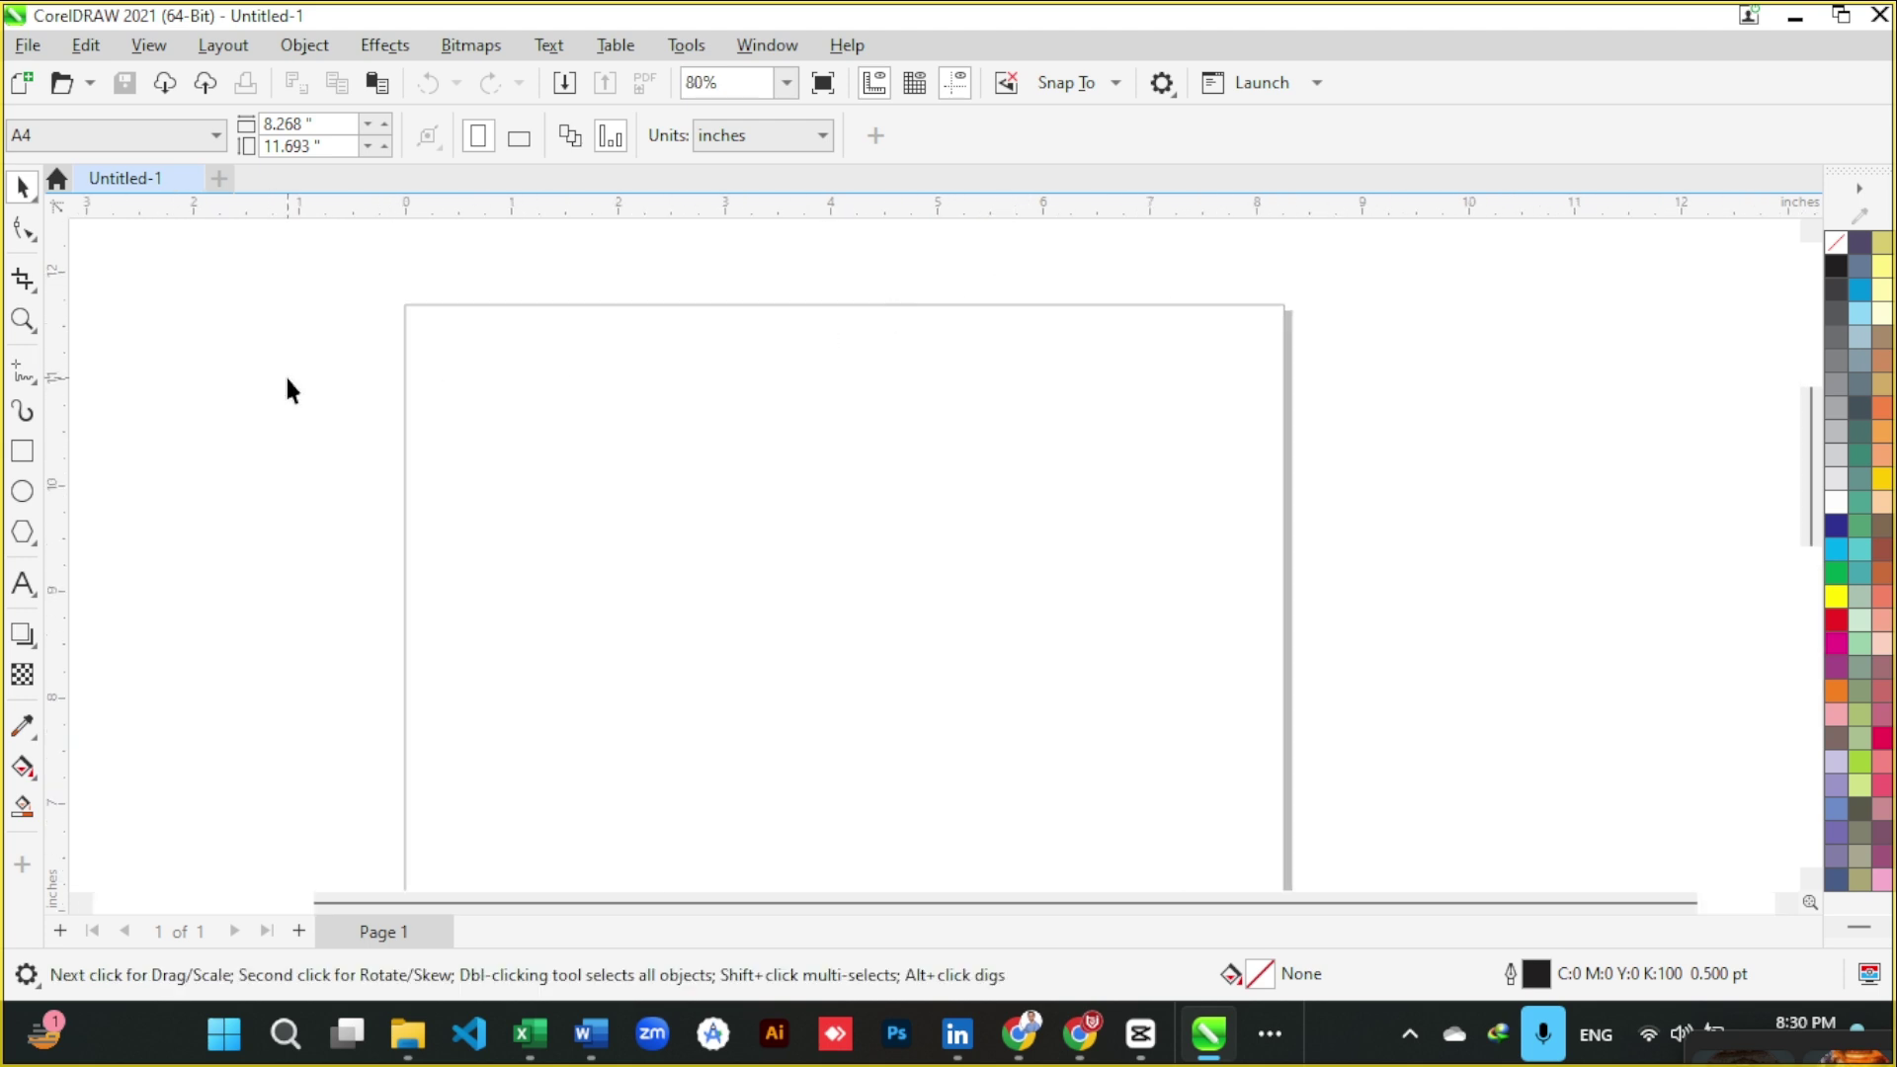
pyautogui.scroll(1, 287, 389)
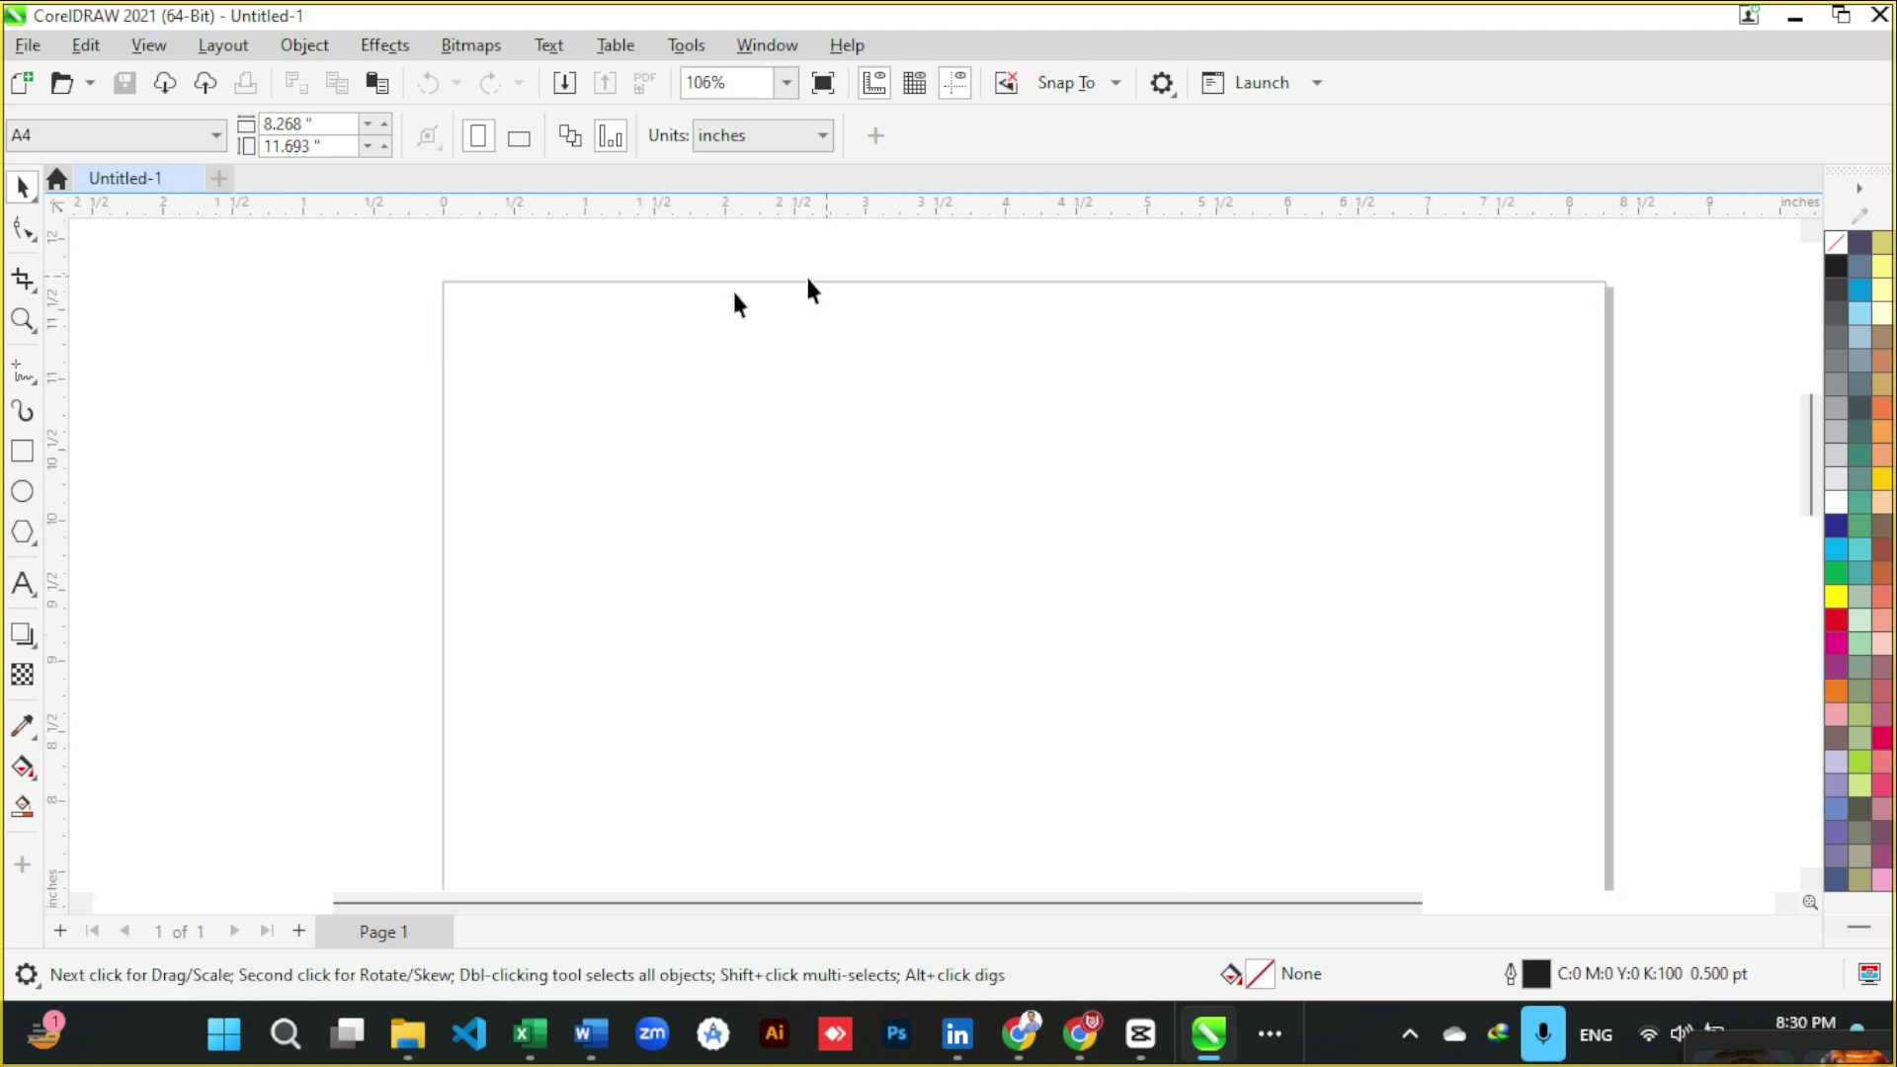
pyautogui.press('F6')
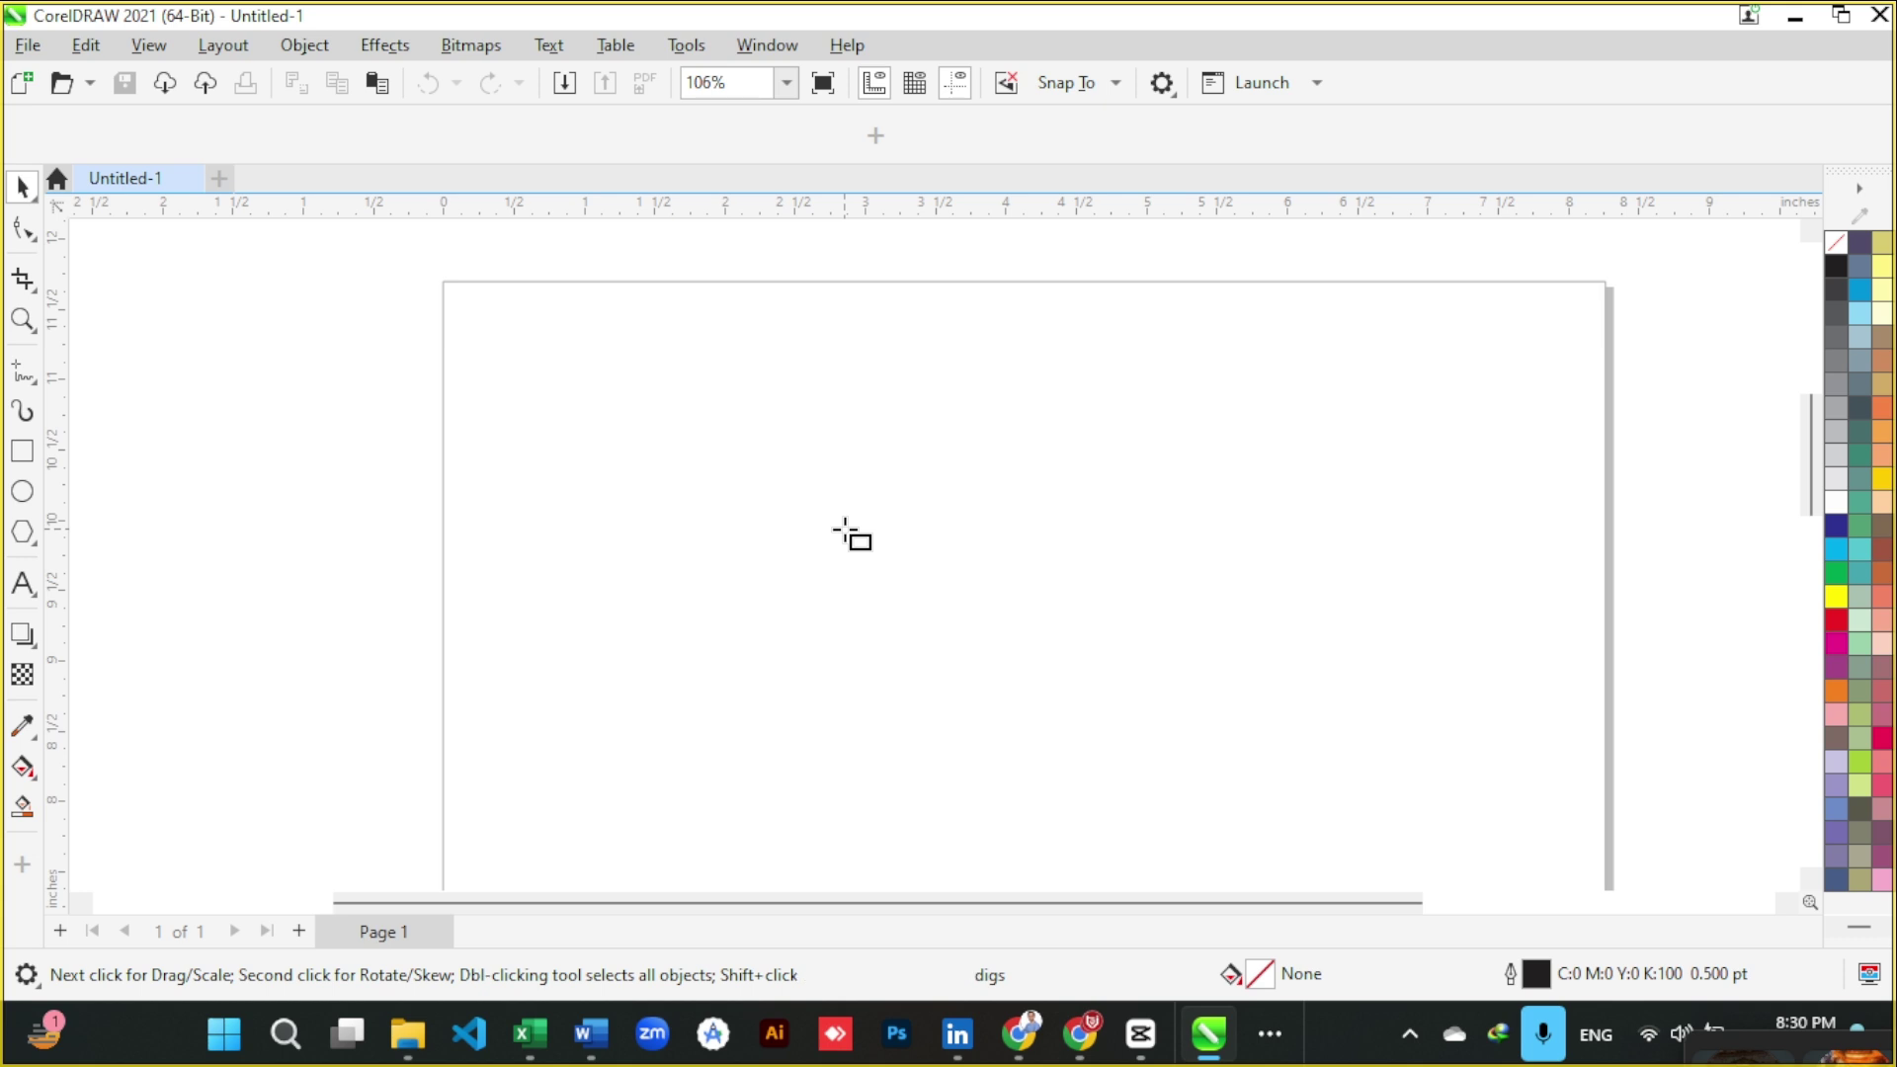
pyautogui.moveTo(648, 385); pyautogui.dragTo(1315, 785)
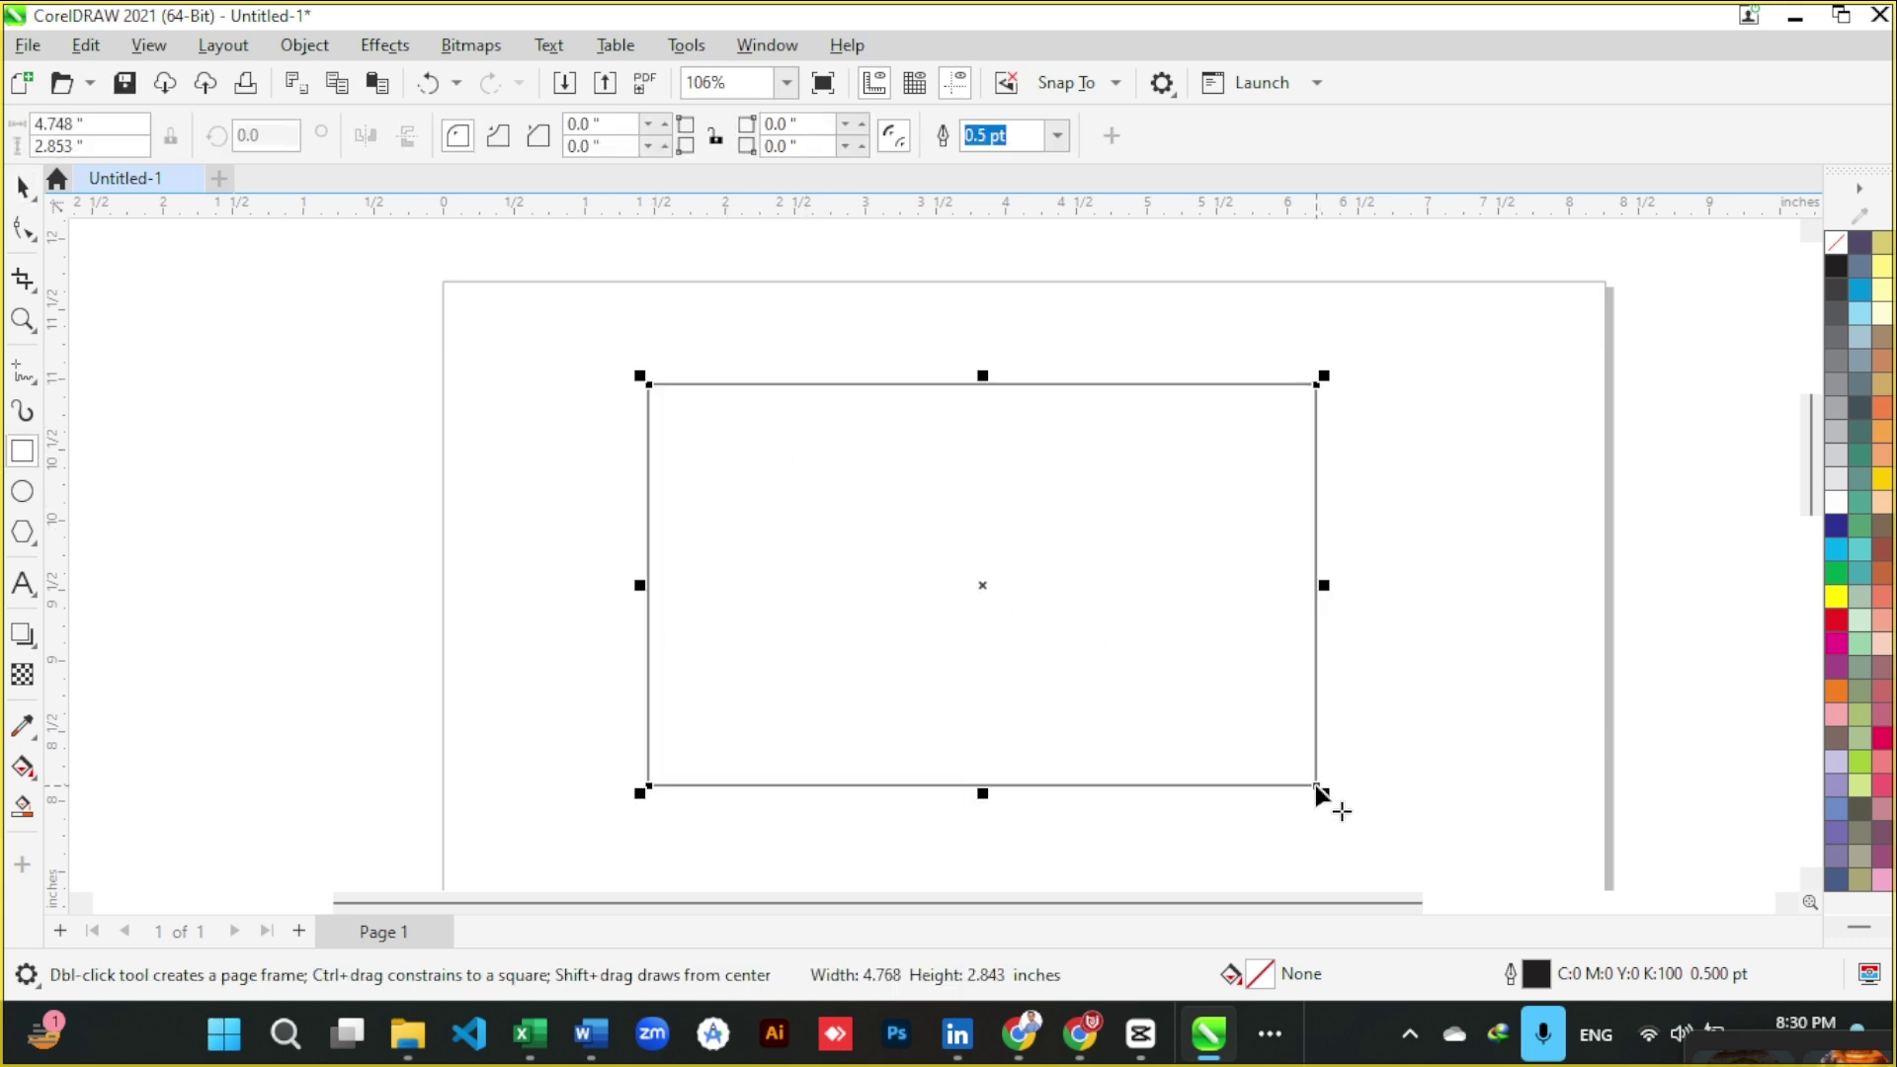
pyautogui.press('space')
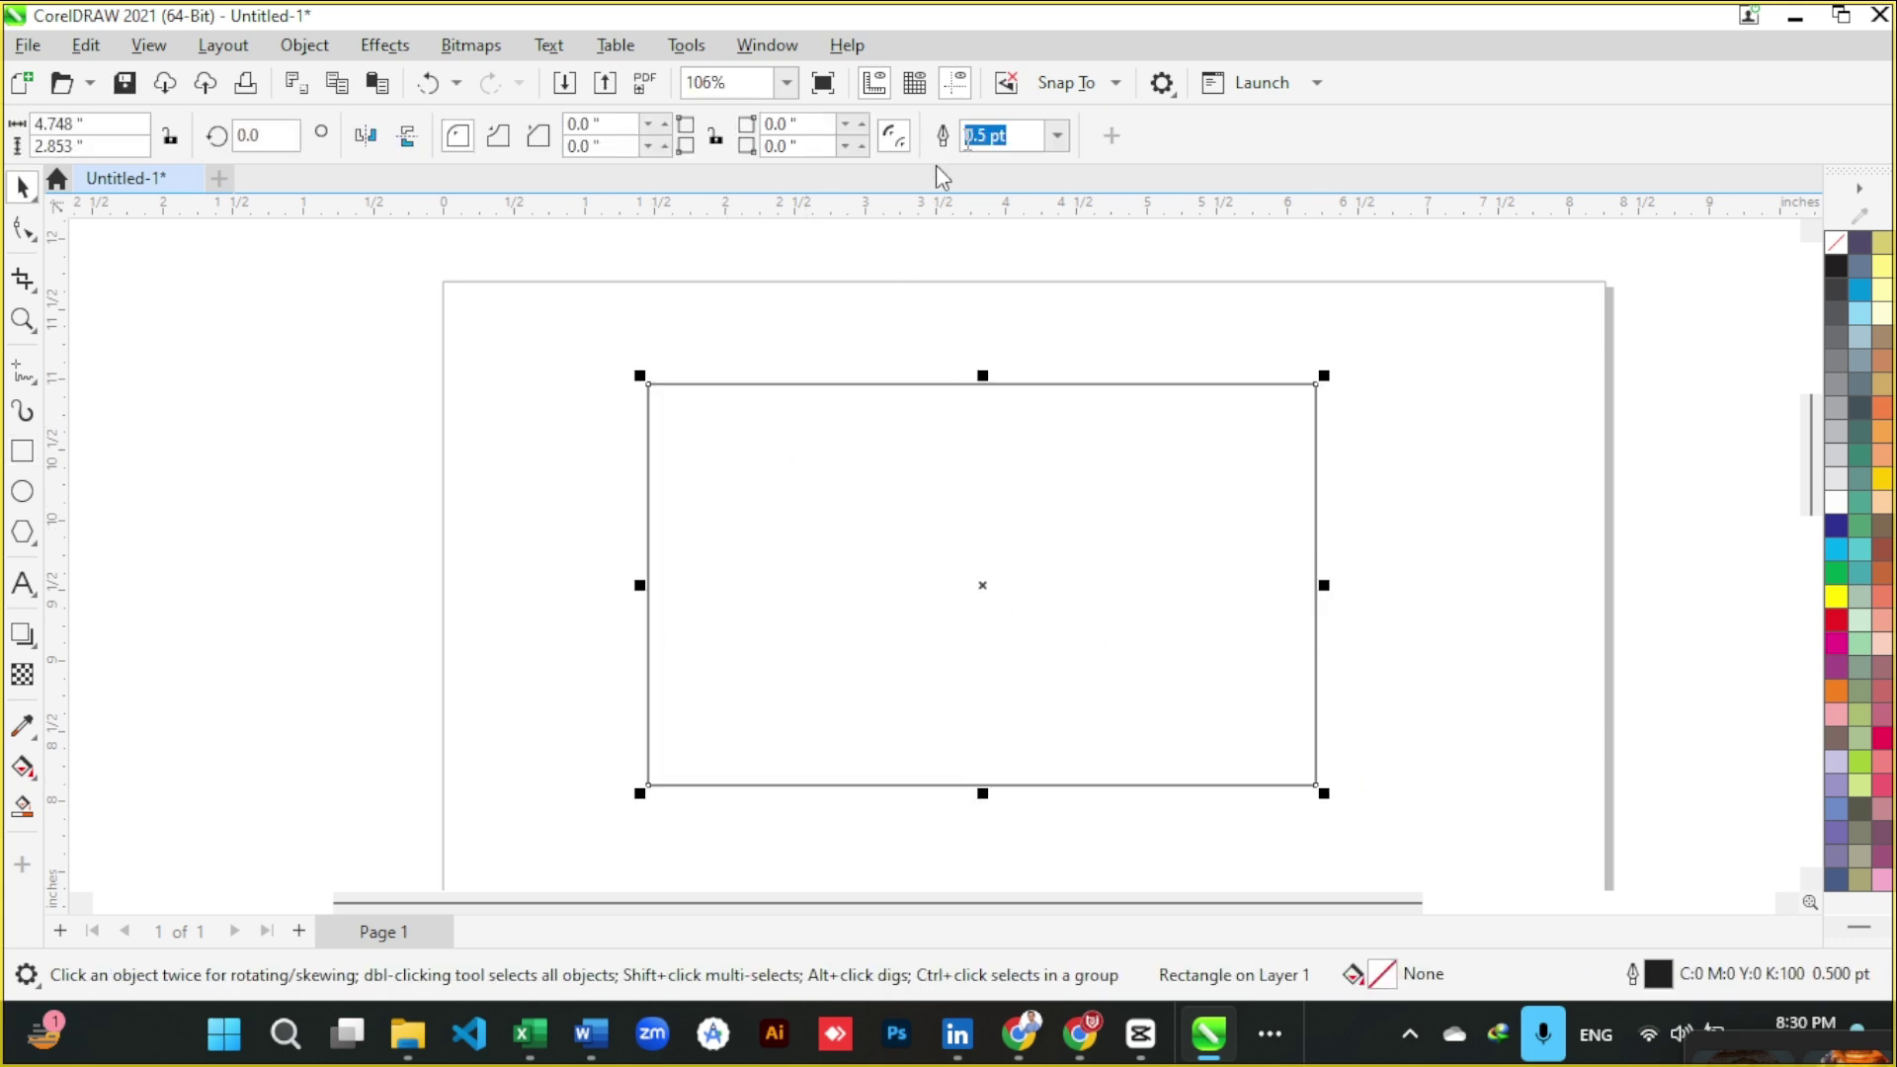
# - Set the rectangle's outline width to 1.0 pt
pyautogui.click(1056, 136)
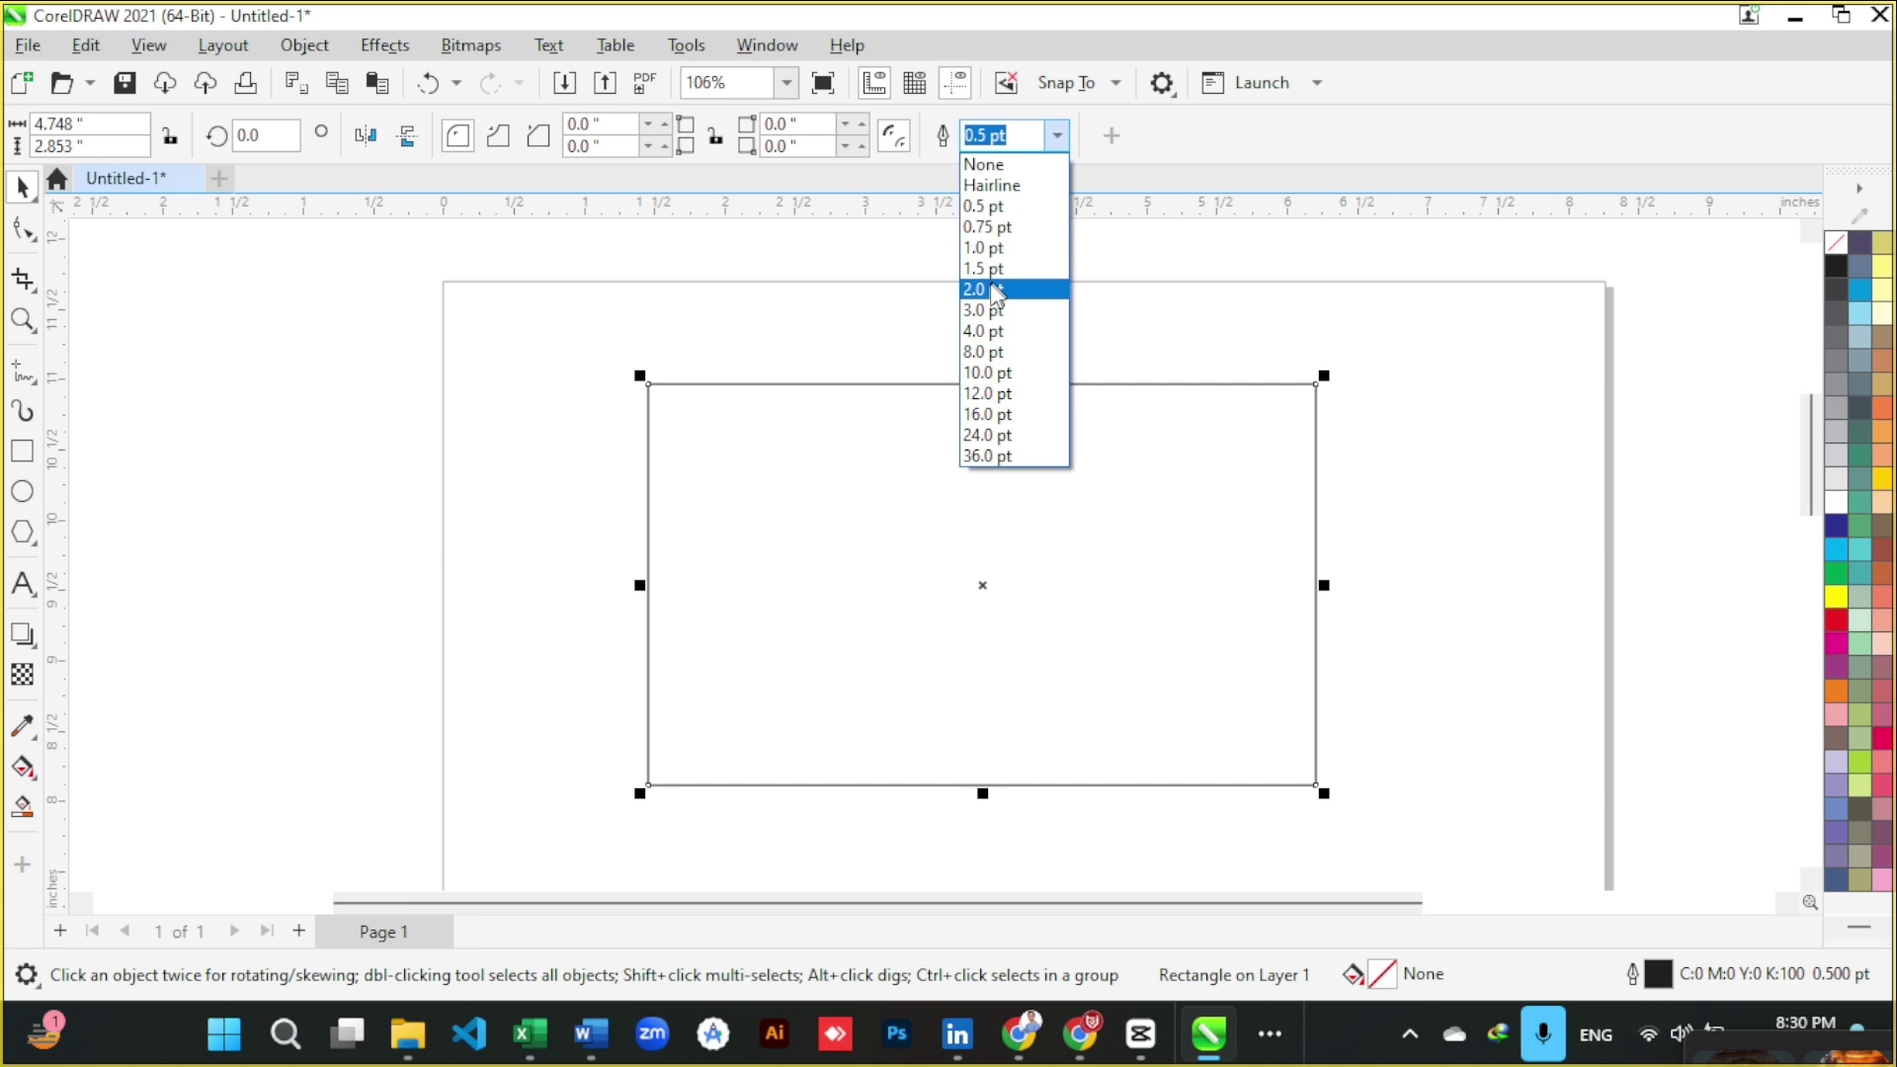
pyautogui.click(984, 247)
pyautogui.click(40, 252)
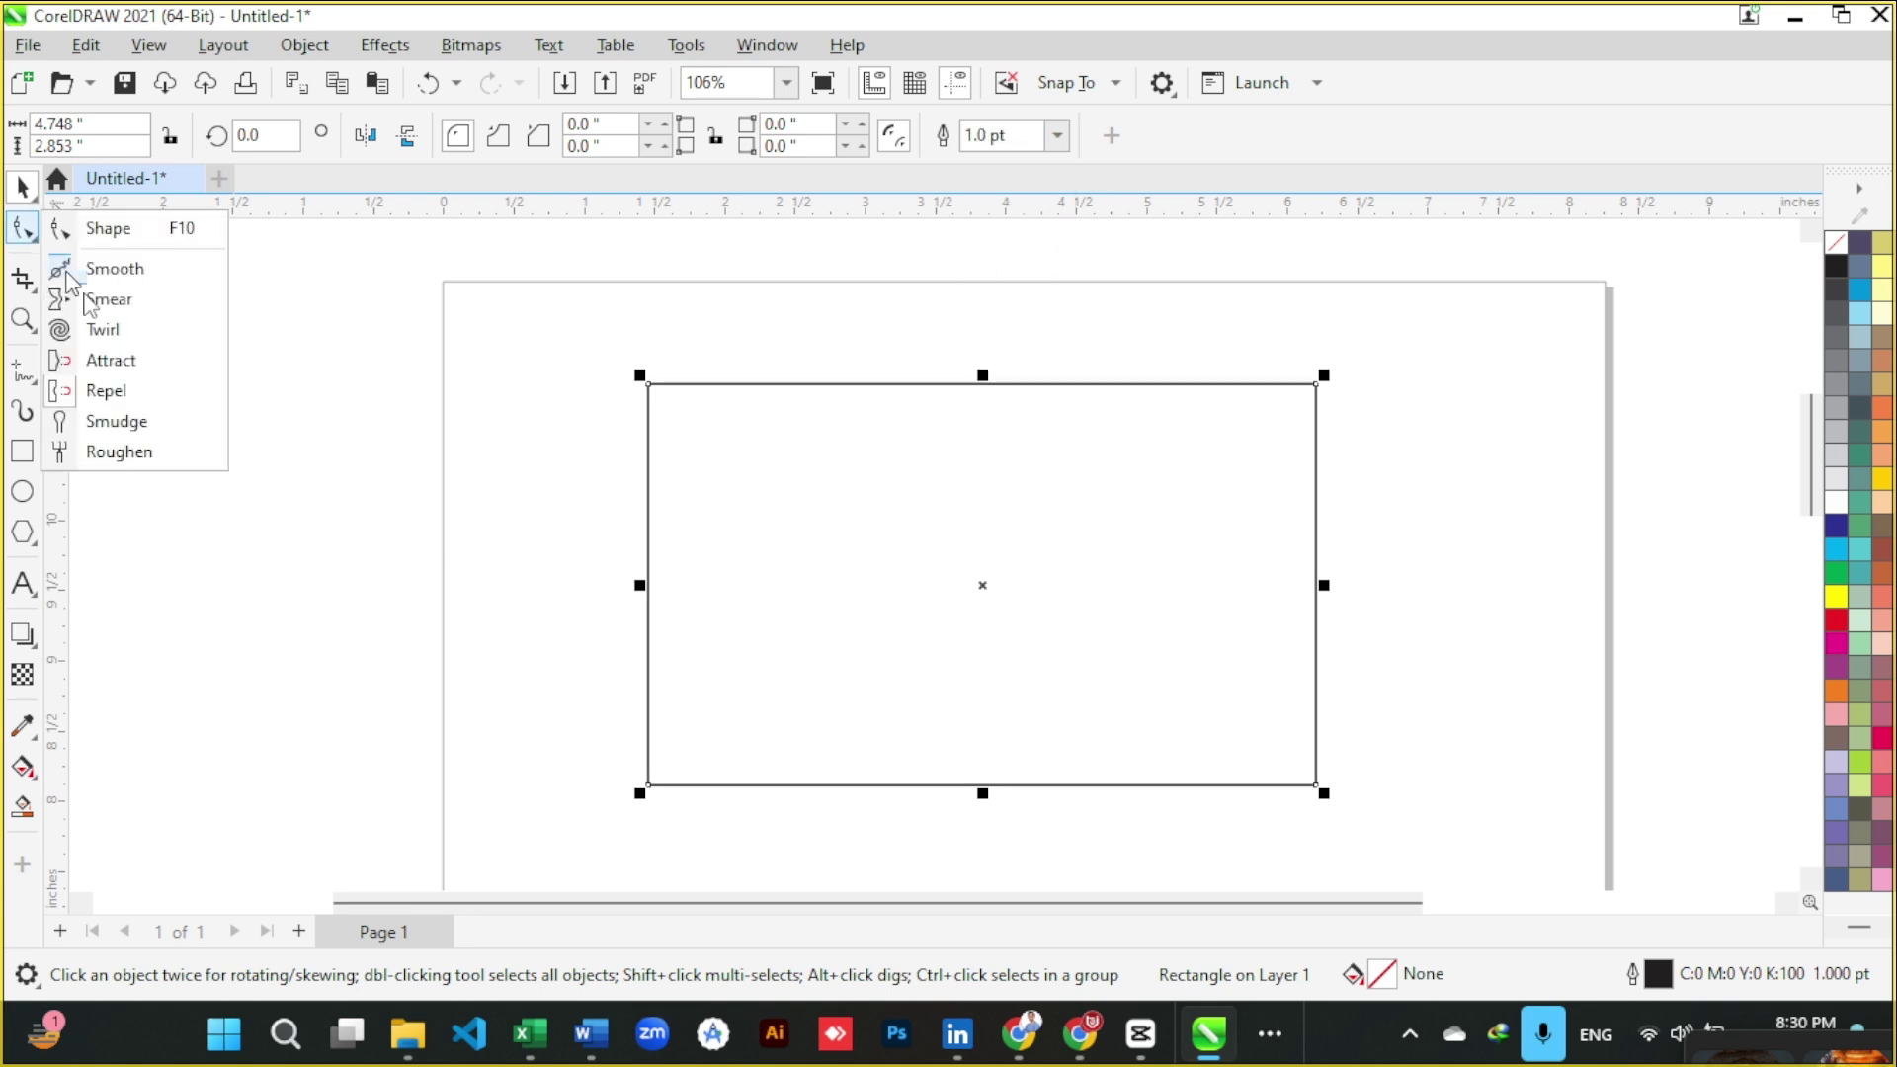
pyautogui.press('Escape')
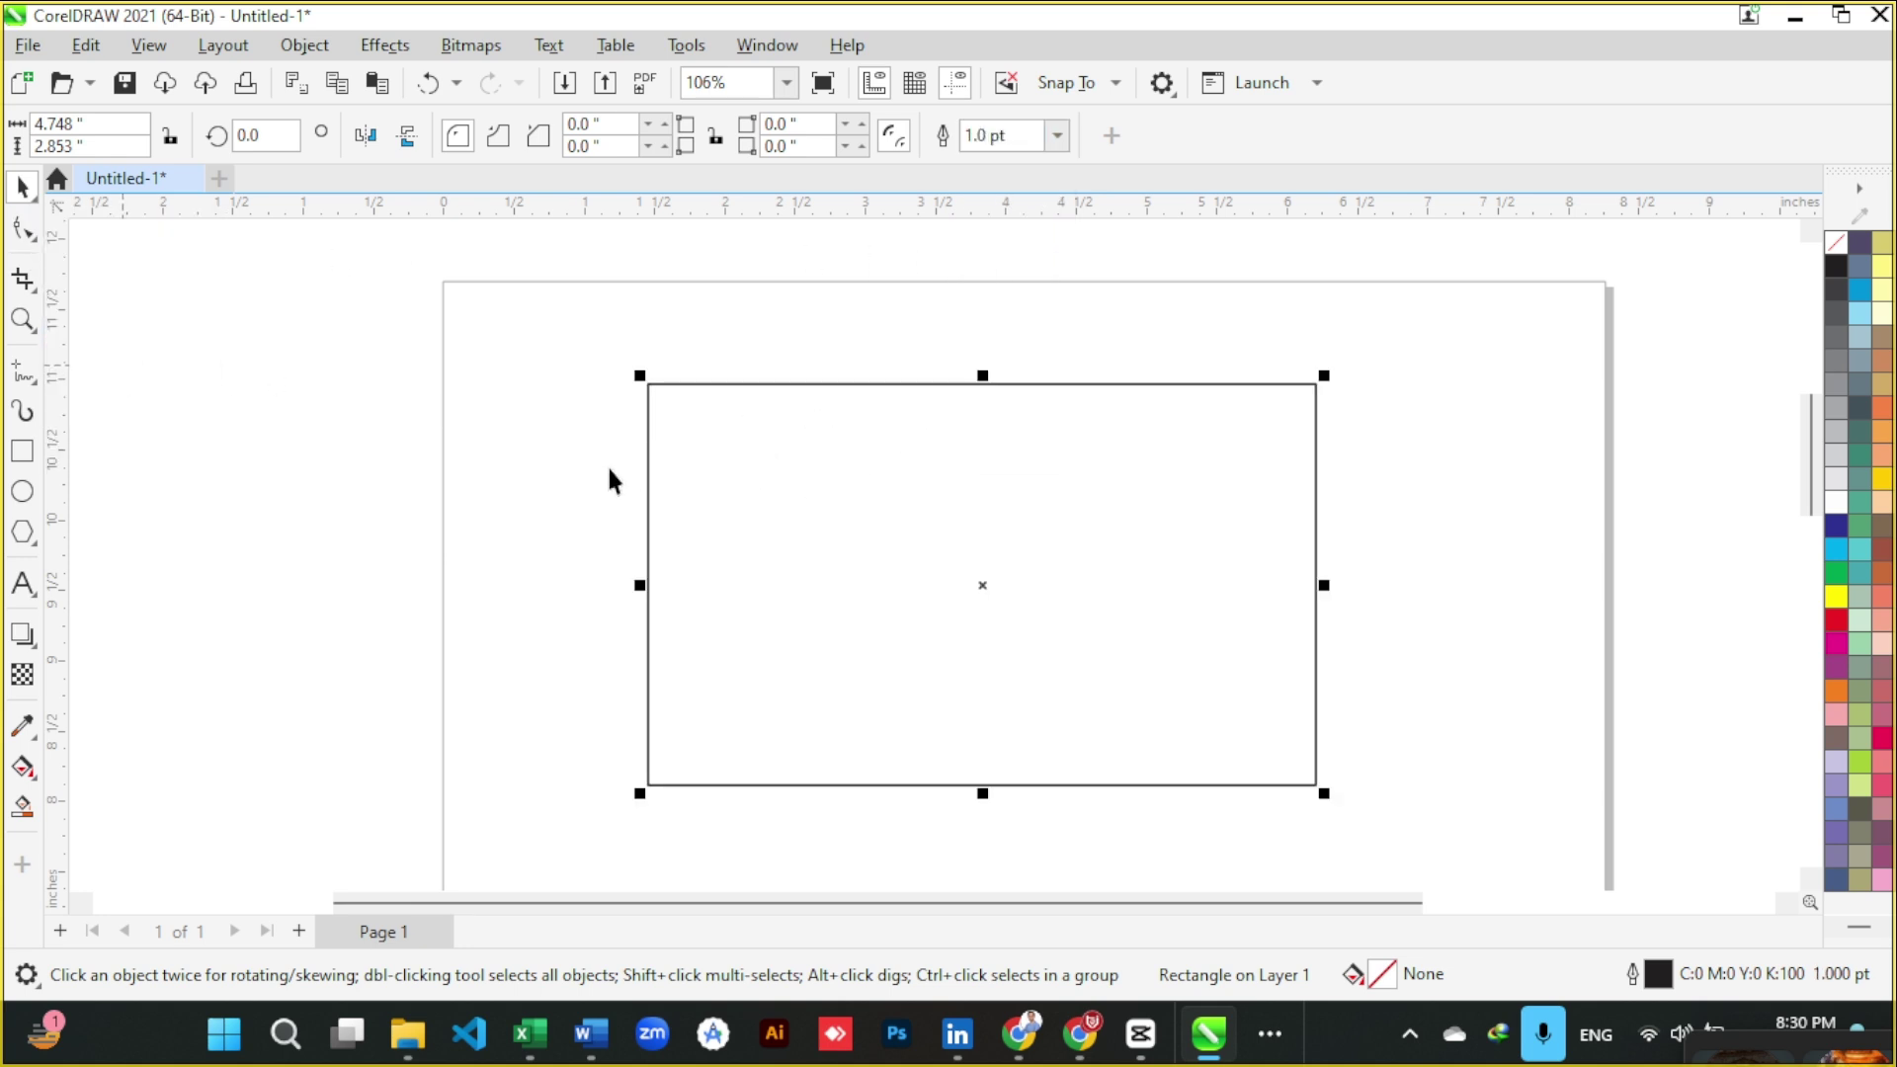
# - Move the rectangle slightly up and to the right on the page, keeping it selected
pyautogui.moveTo(678, 389); pyautogui.dragTo(764, 396)
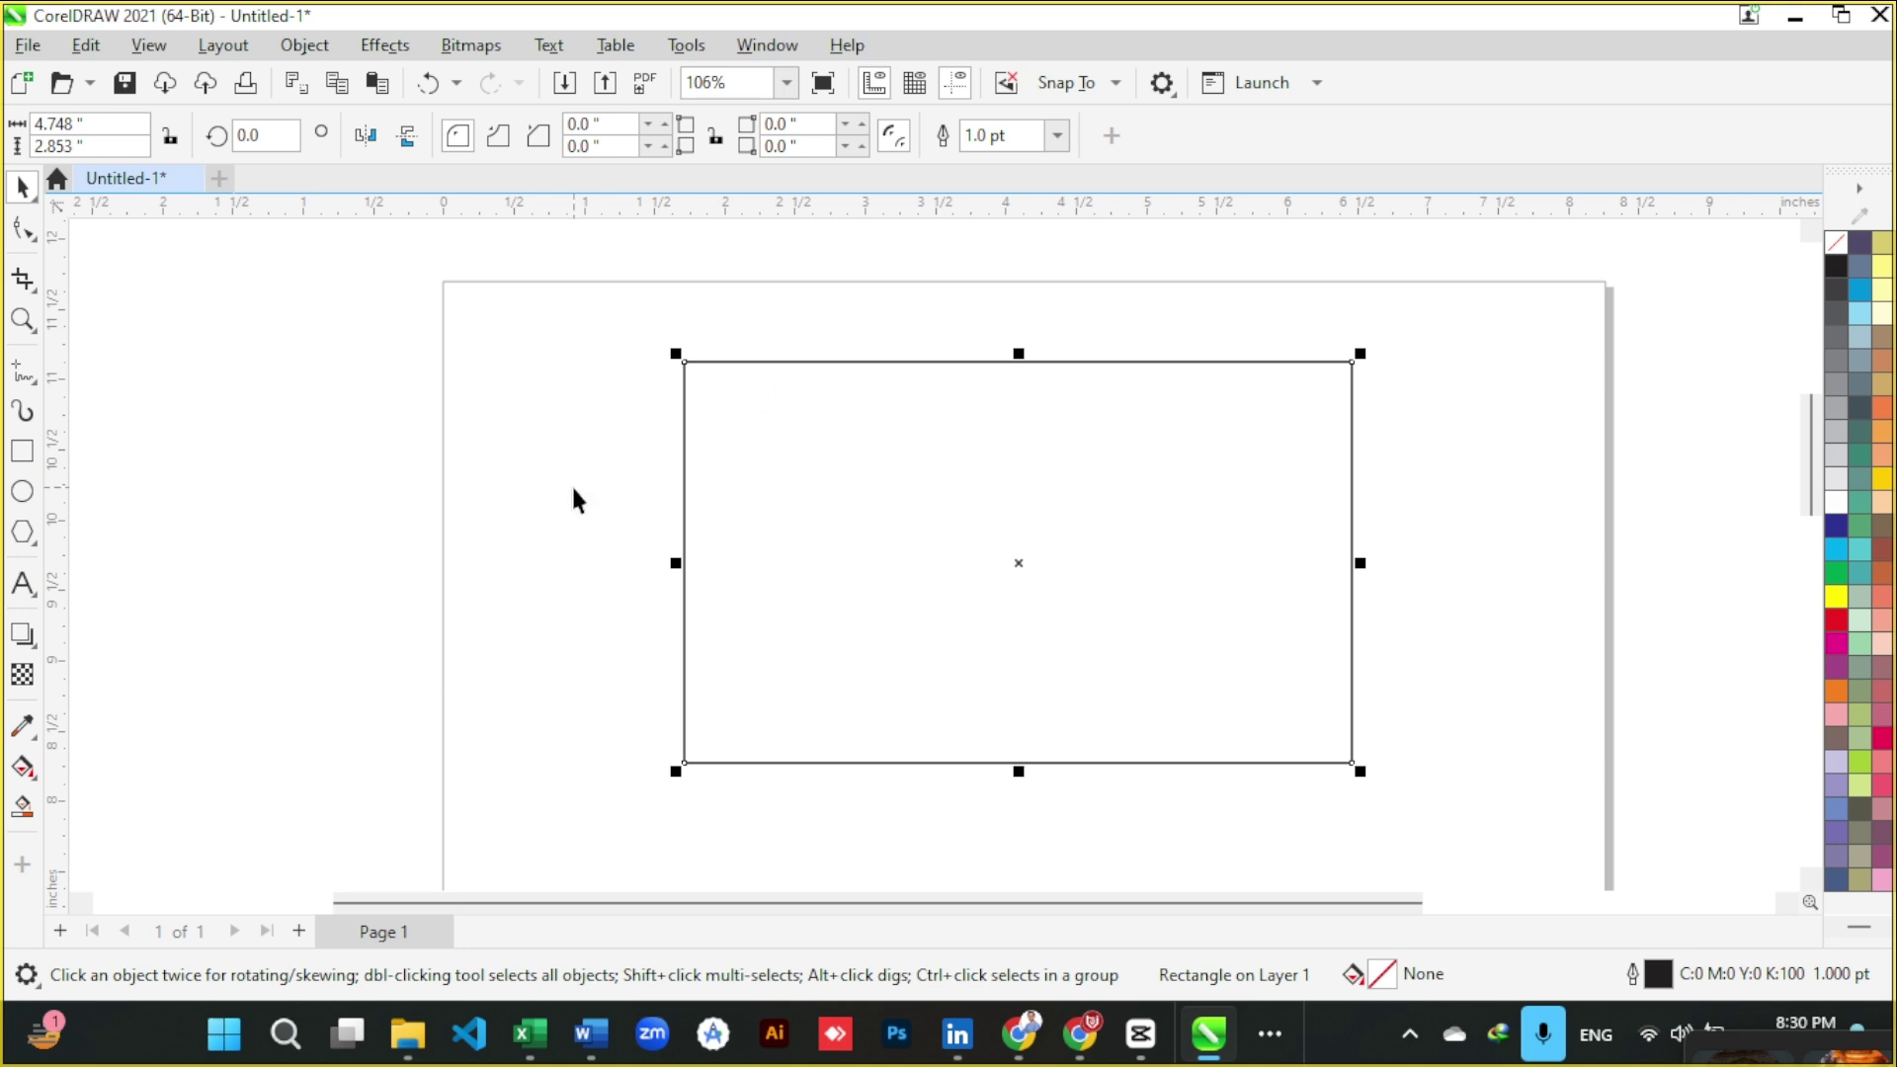
pyautogui.click(648, 440)
pyautogui.click(684, 434)
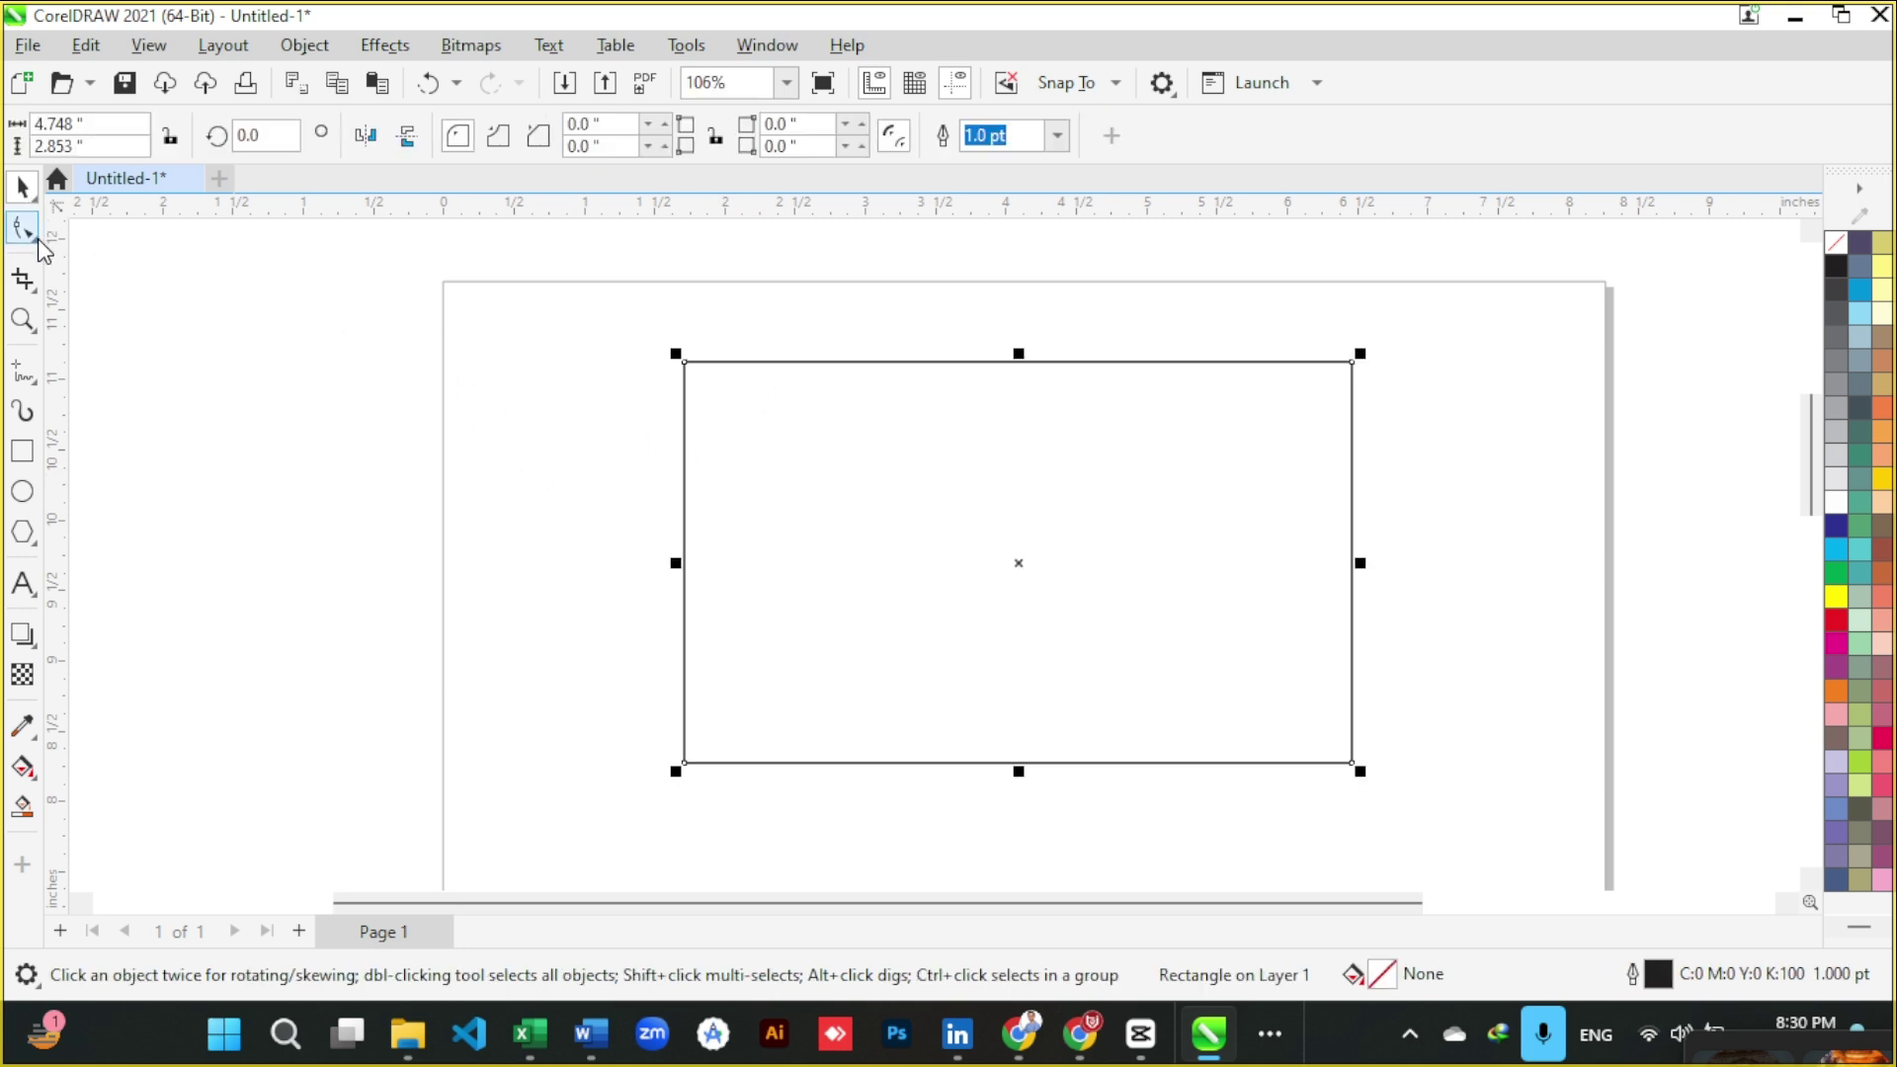
# - Smear the rectangle's top edge inward near its upper-left corner with the Smear tool, then undo the distortion
pyautogui.click(32, 237)
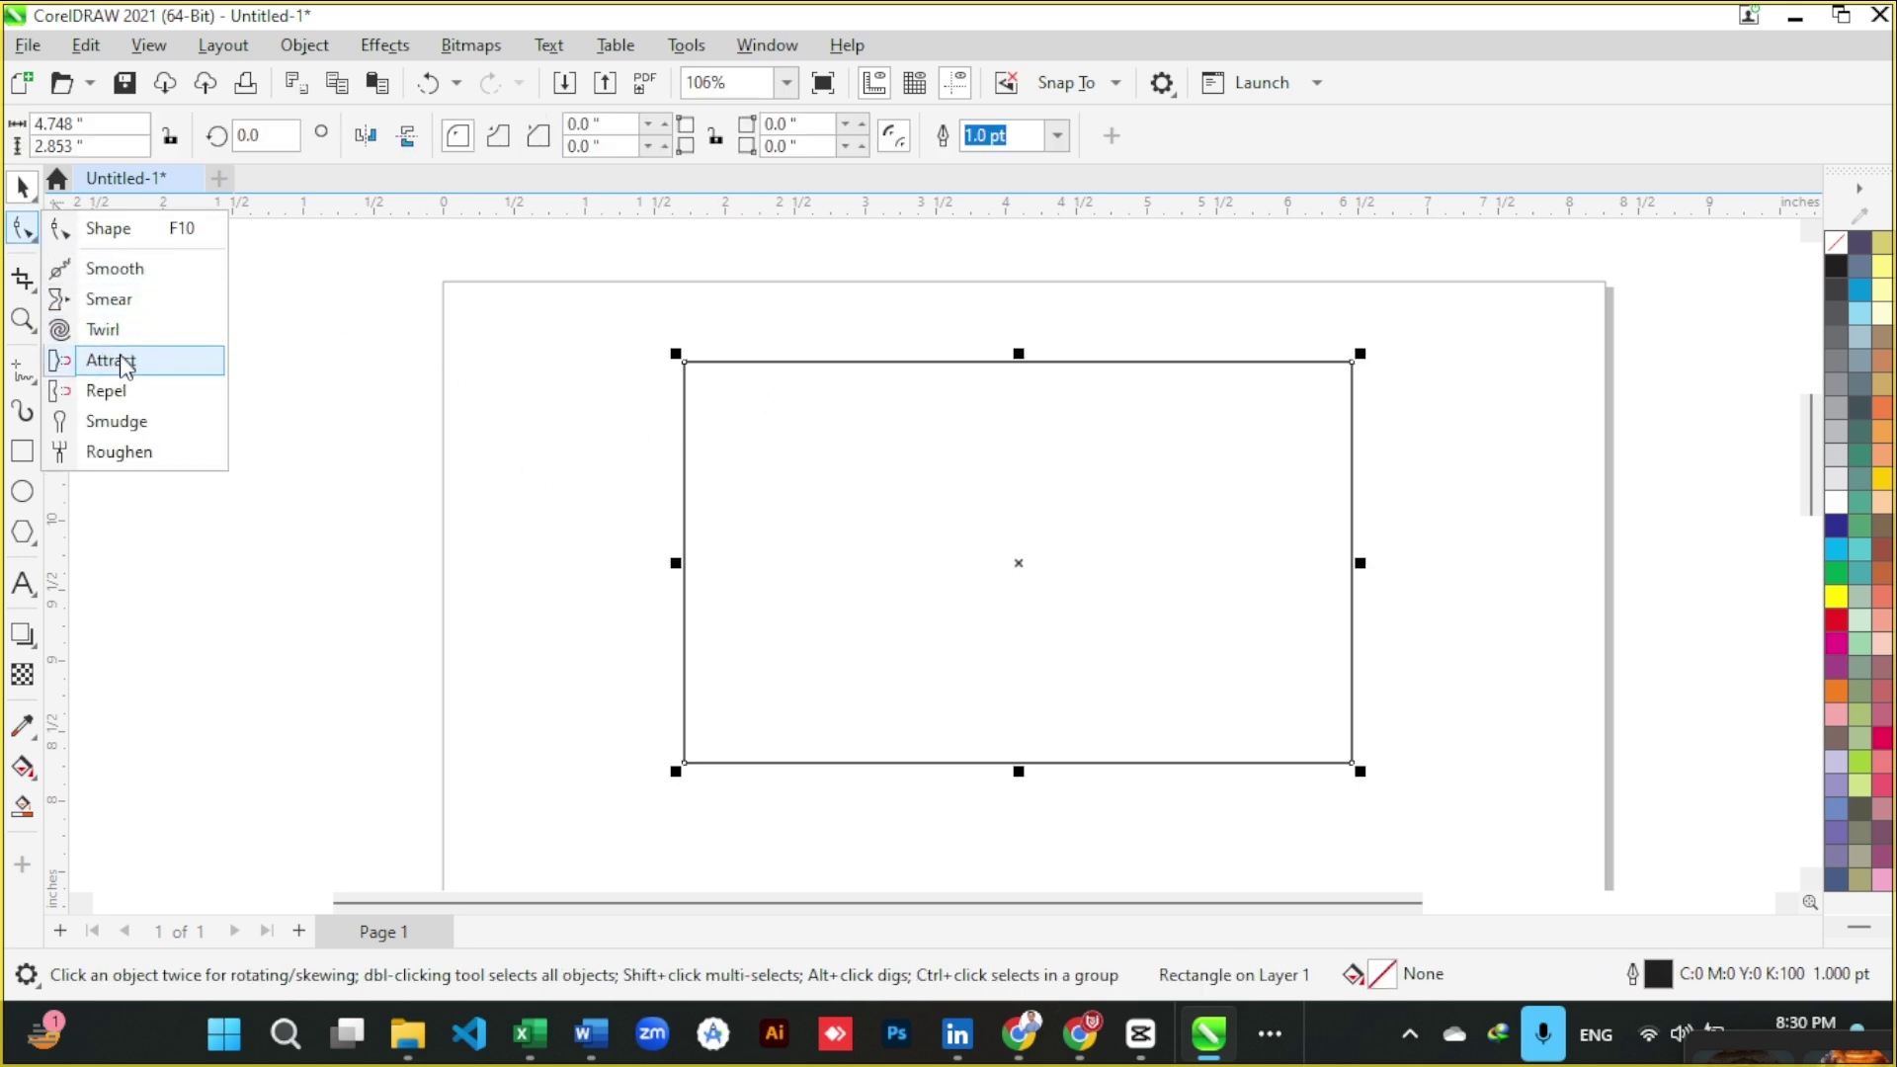
pyautogui.click(108, 299)
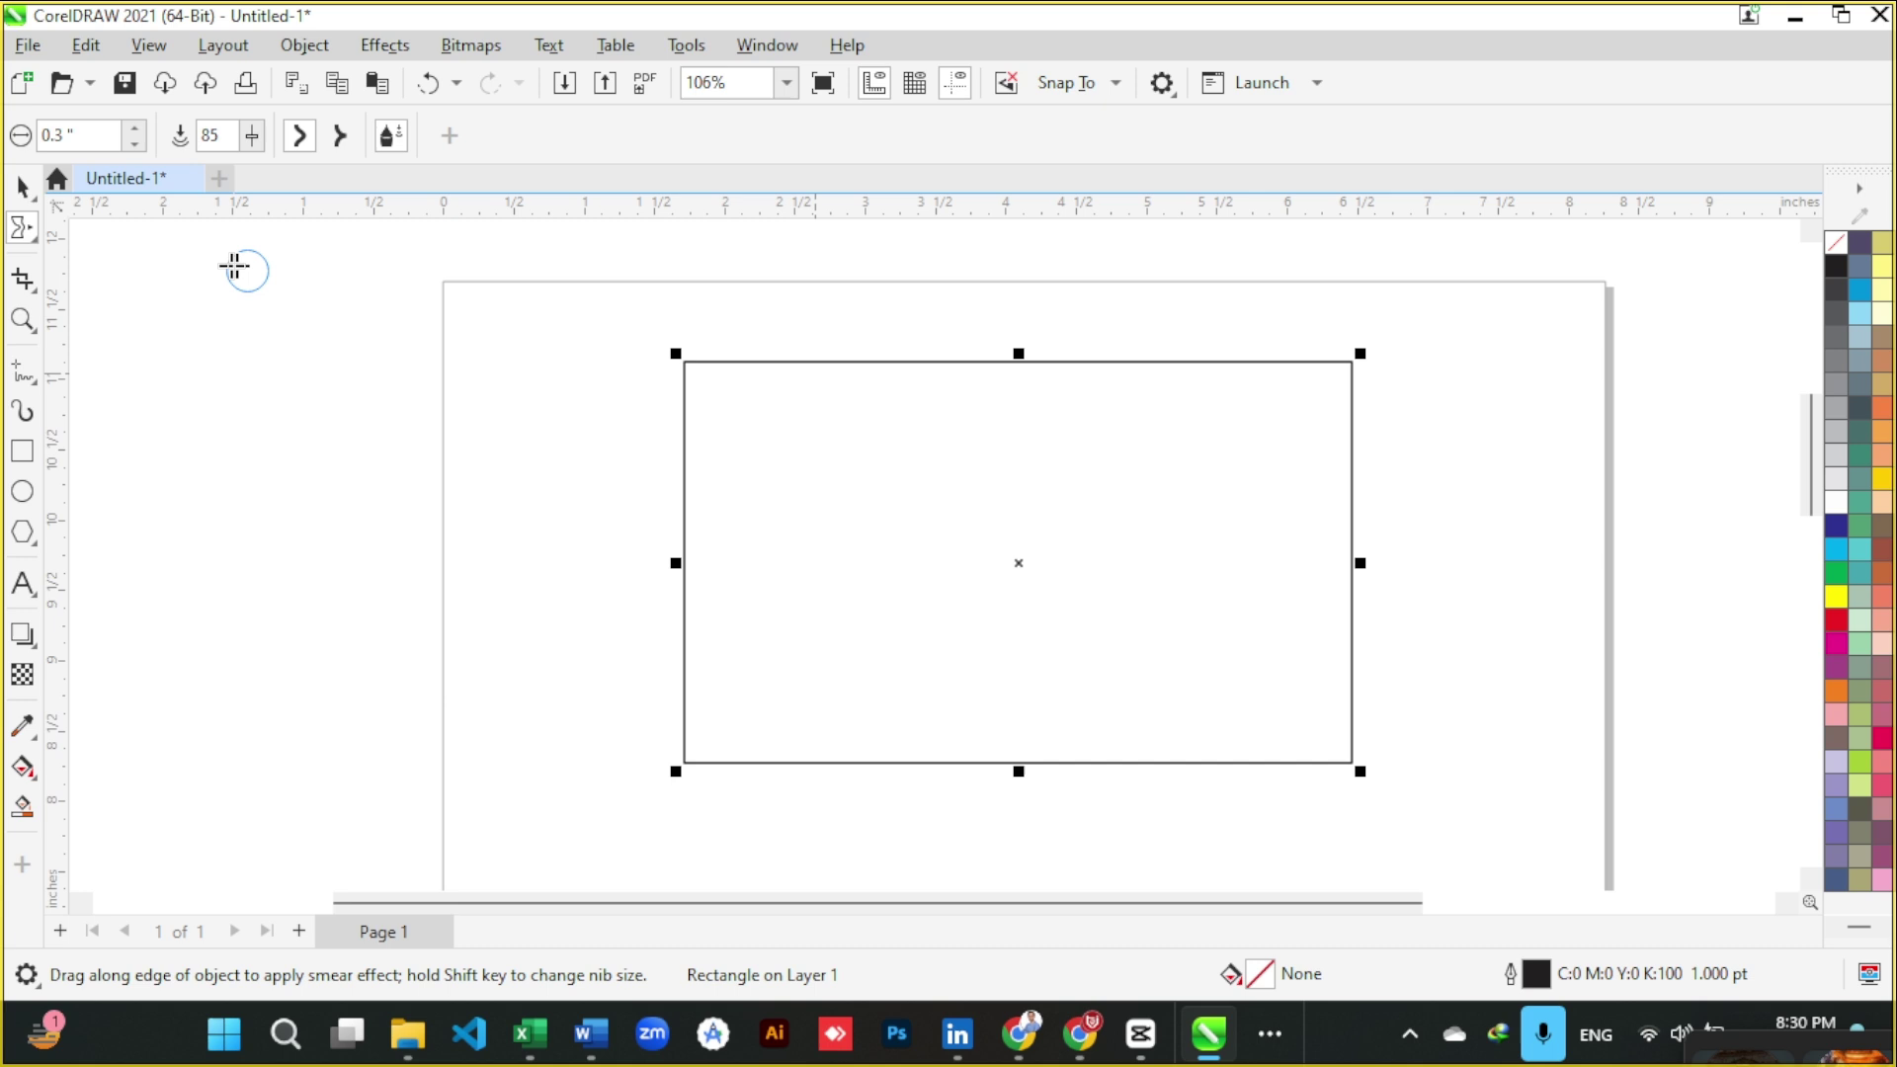
pyautogui.click(33, 235)
pyautogui.press('Escape')
pyautogui.click(33, 235)
pyautogui.press('Escape')
pyautogui.click(710, 362)
pyautogui.click(39, 237)
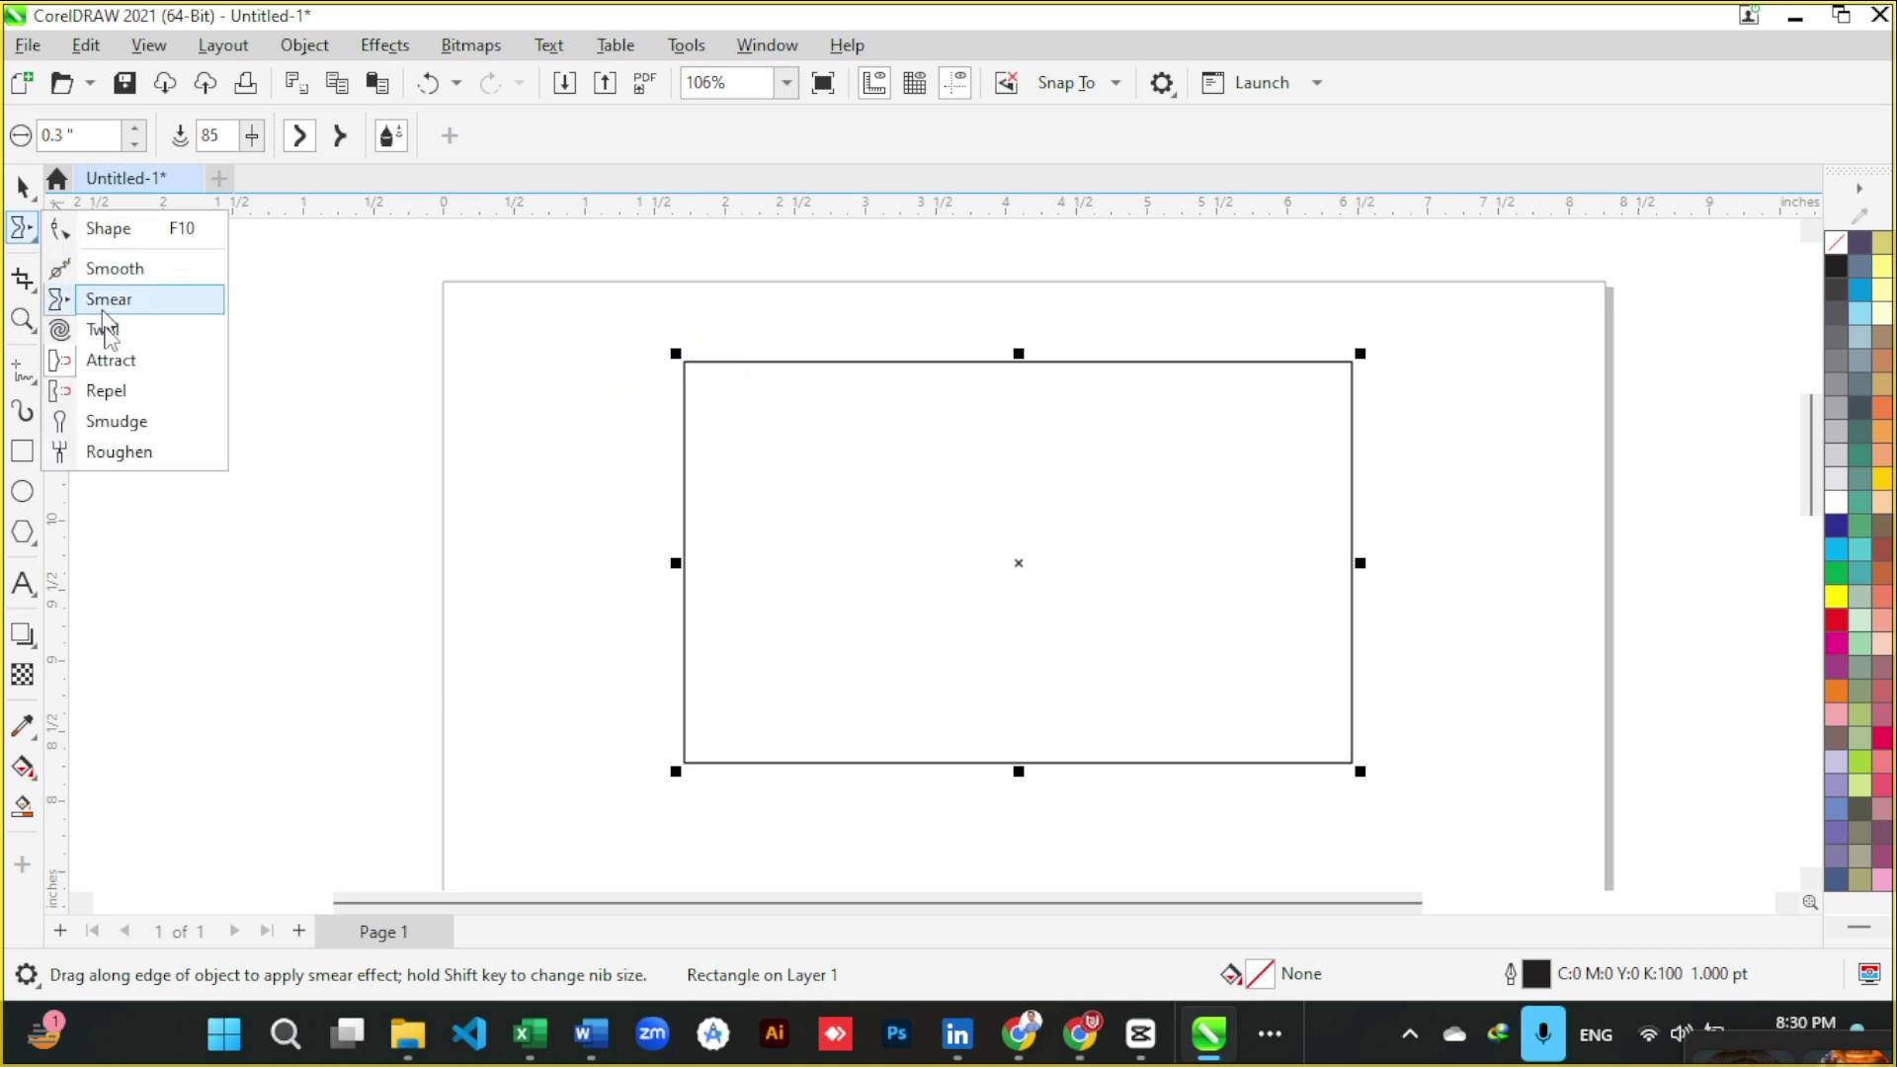
pyautogui.click(113, 359)
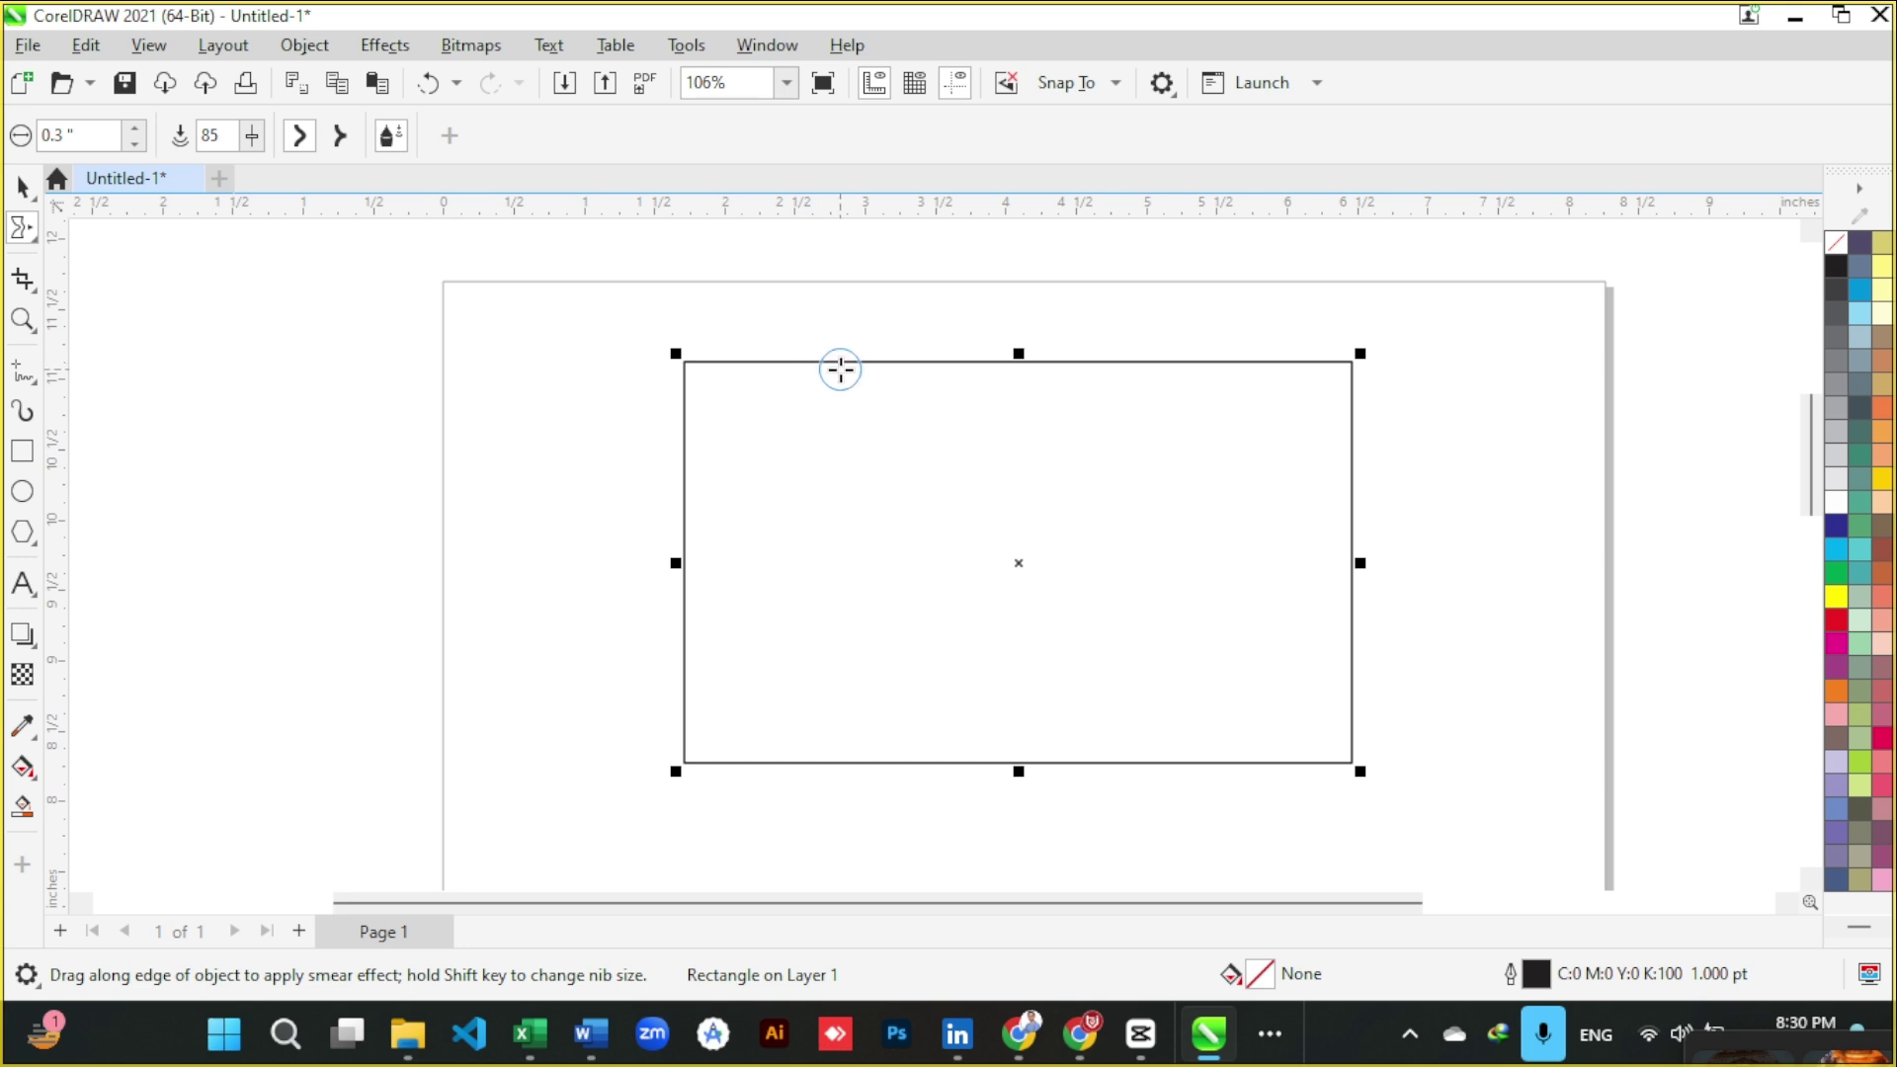
pyautogui.scroll(2, 839, 368)
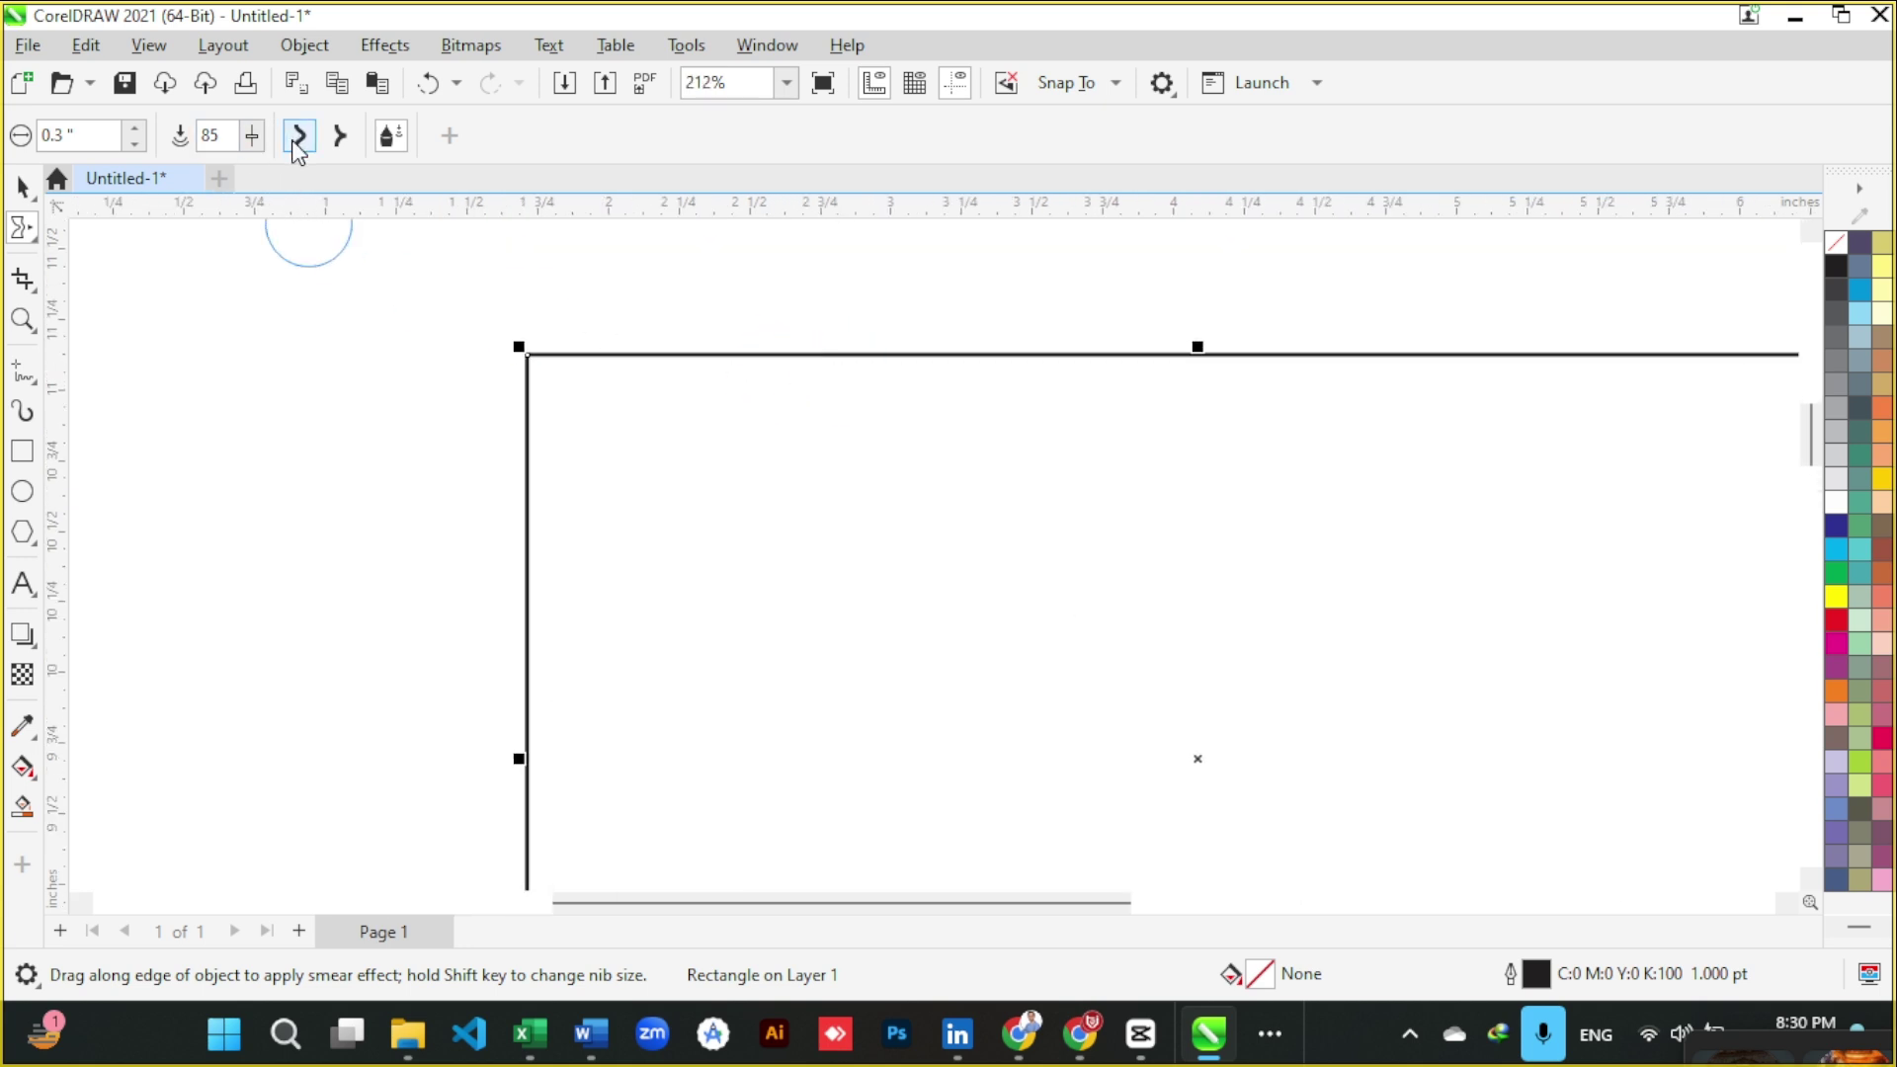
pyautogui.click(32, 237)
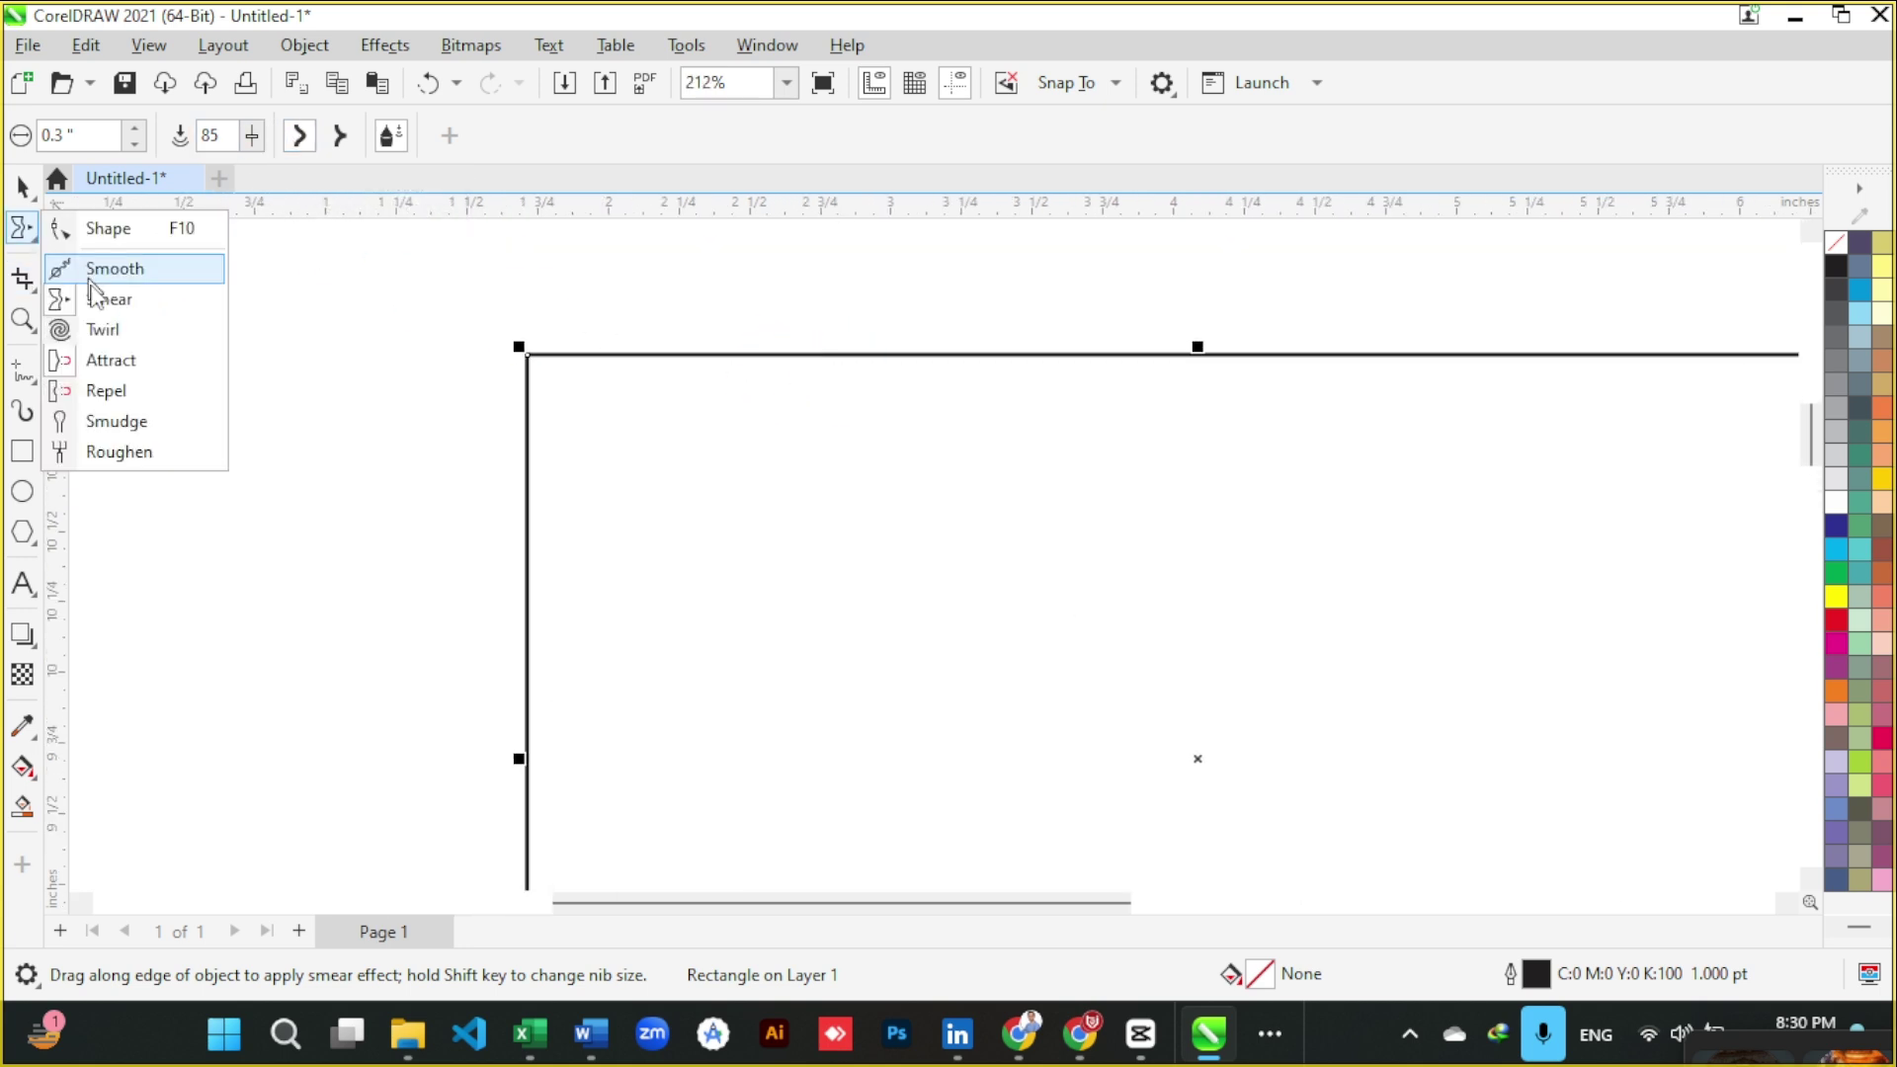
pyautogui.click(123, 361)
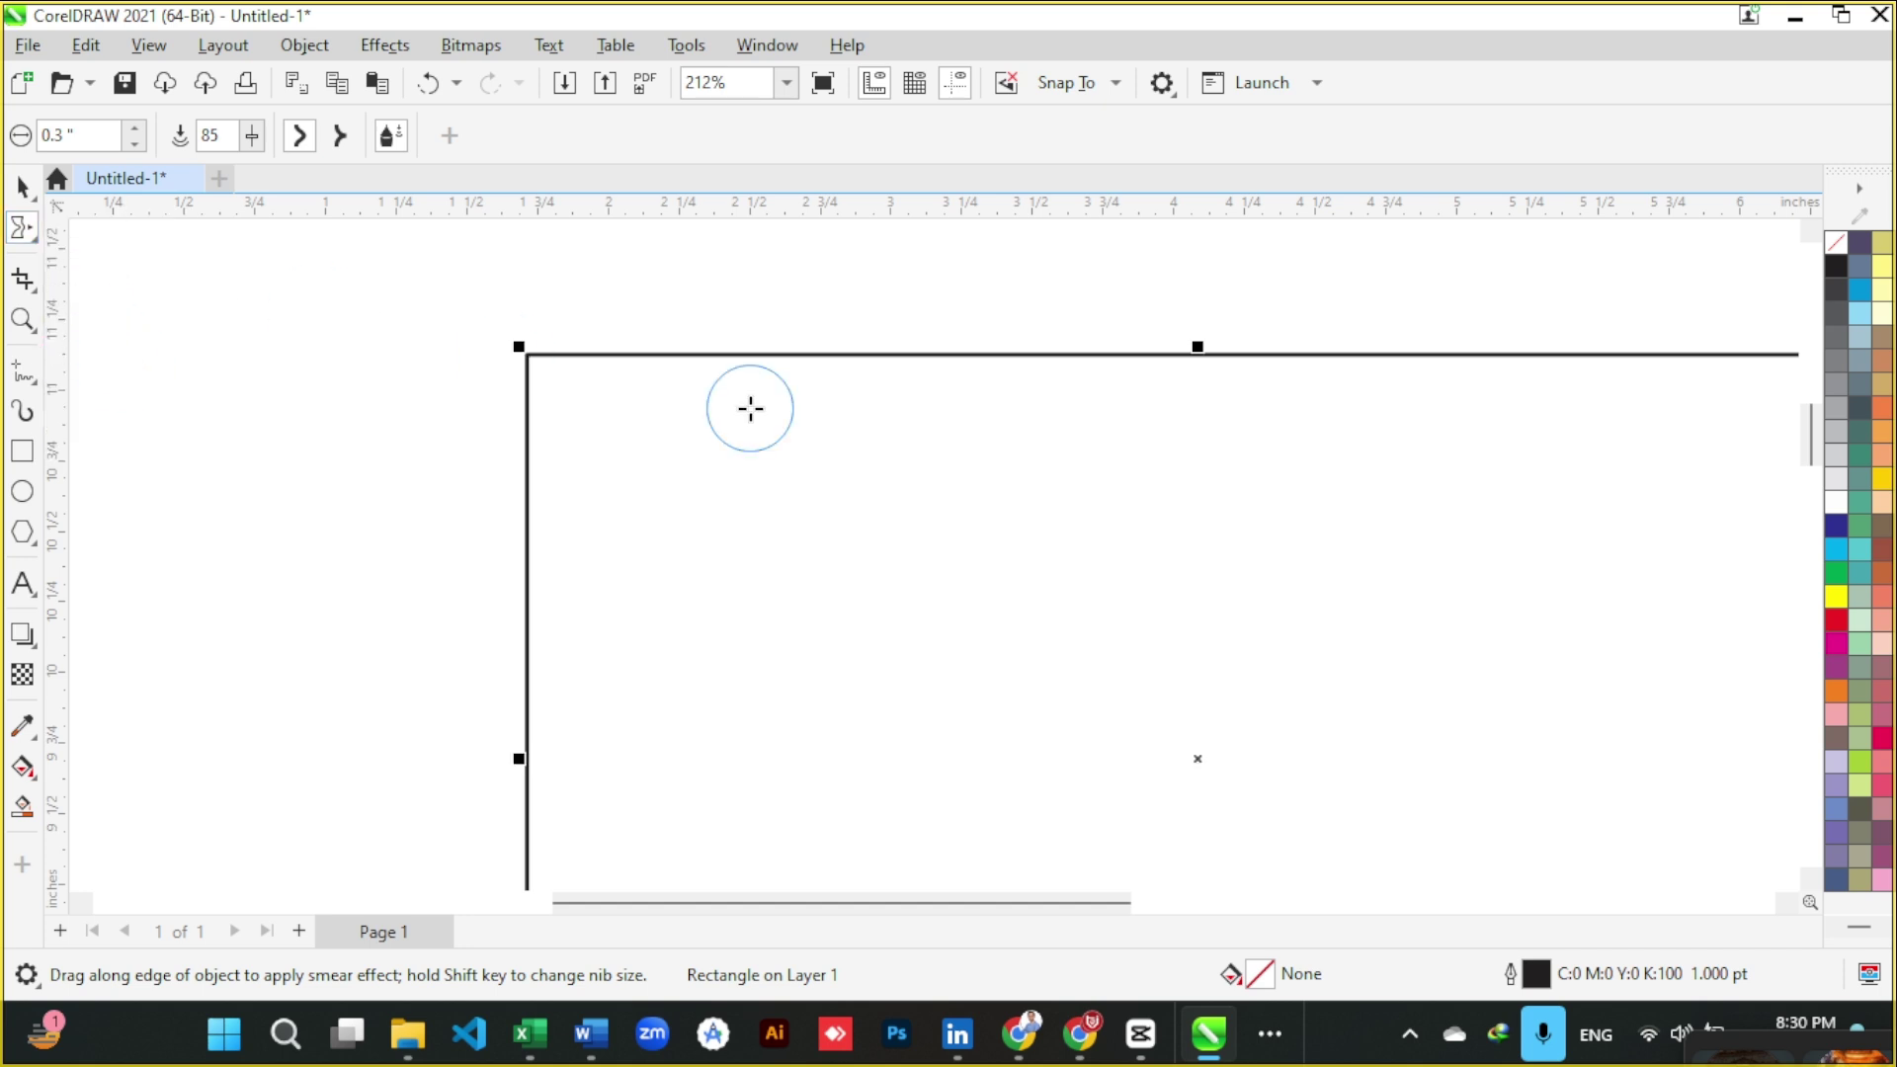
pyautogui.moveTo(731, 353); pyautogui.dragTo(715, 516)
pyautogui.hotkey('ctrl', 'z')
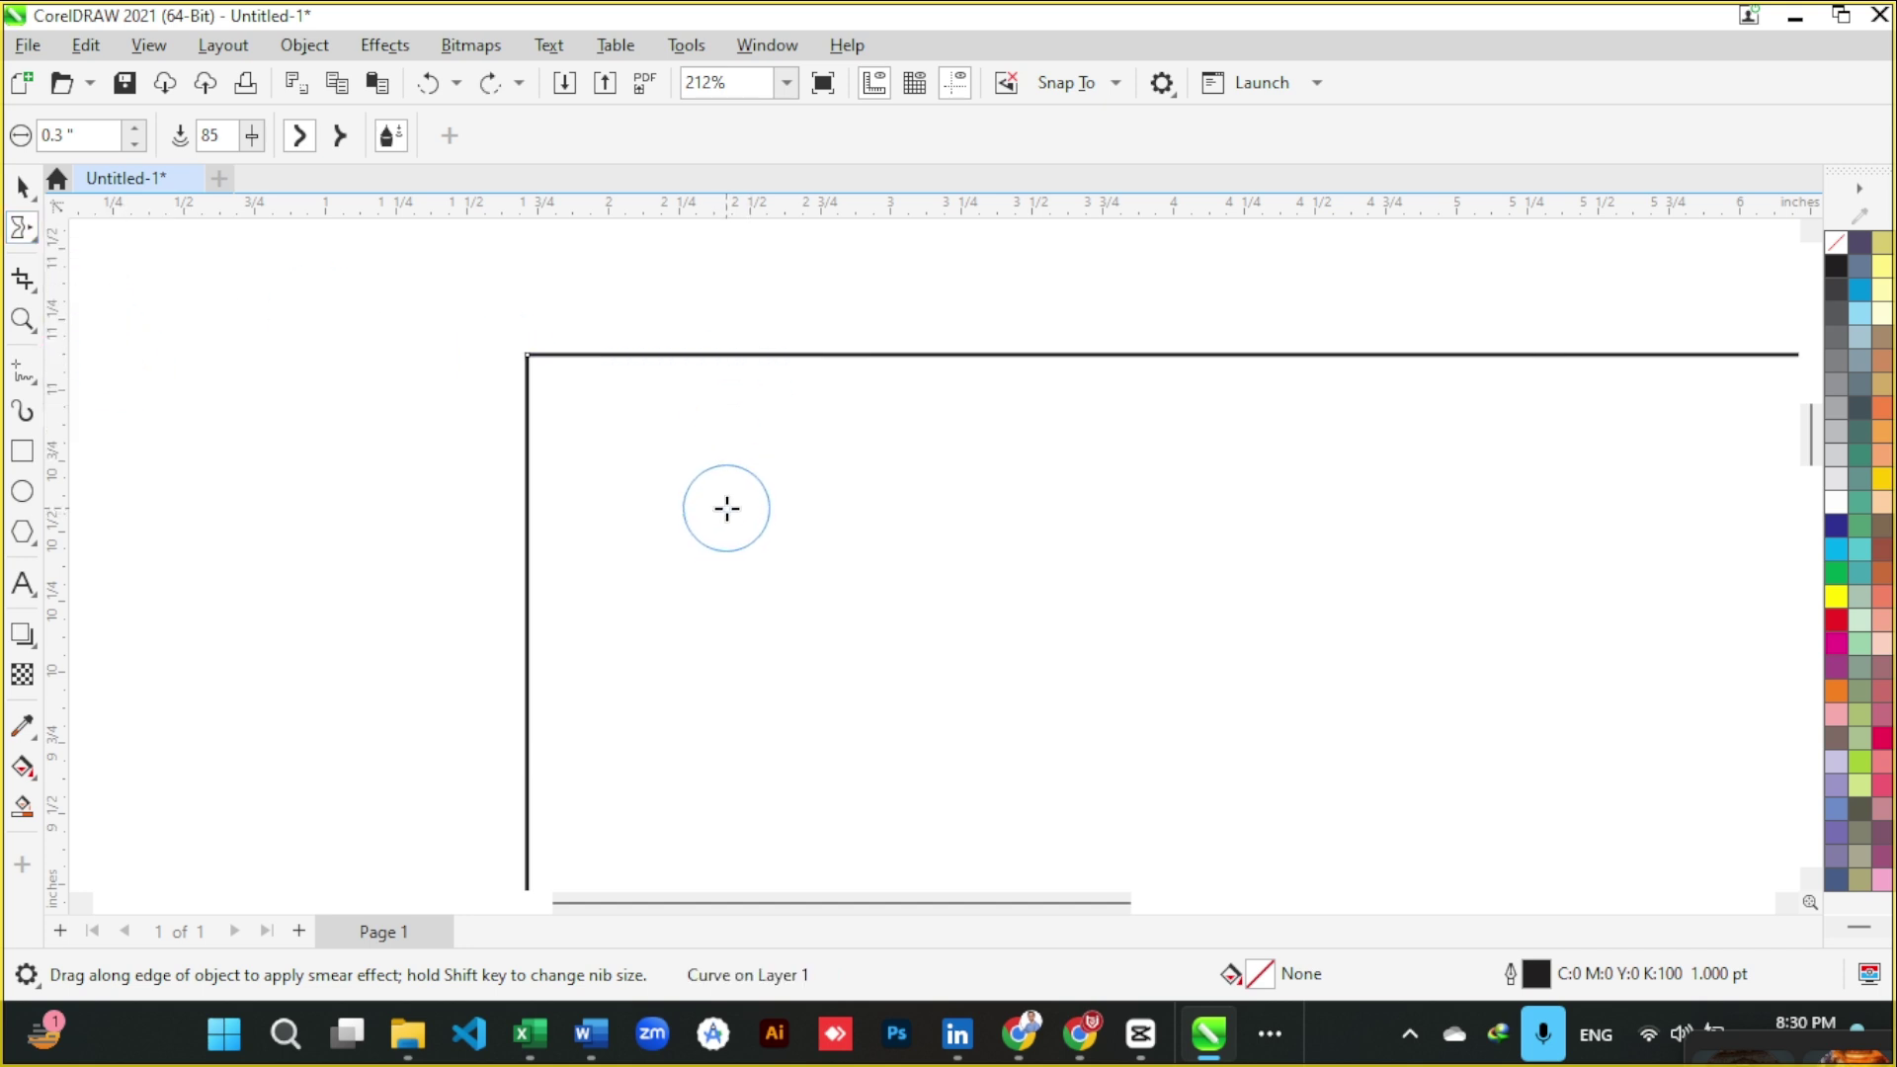
# - Smear a small dent and an outward peak into the rectangle's top edge, then undo both strokes and deselect it
pyautogui.press('space')
pyautogui.click(568, 393)
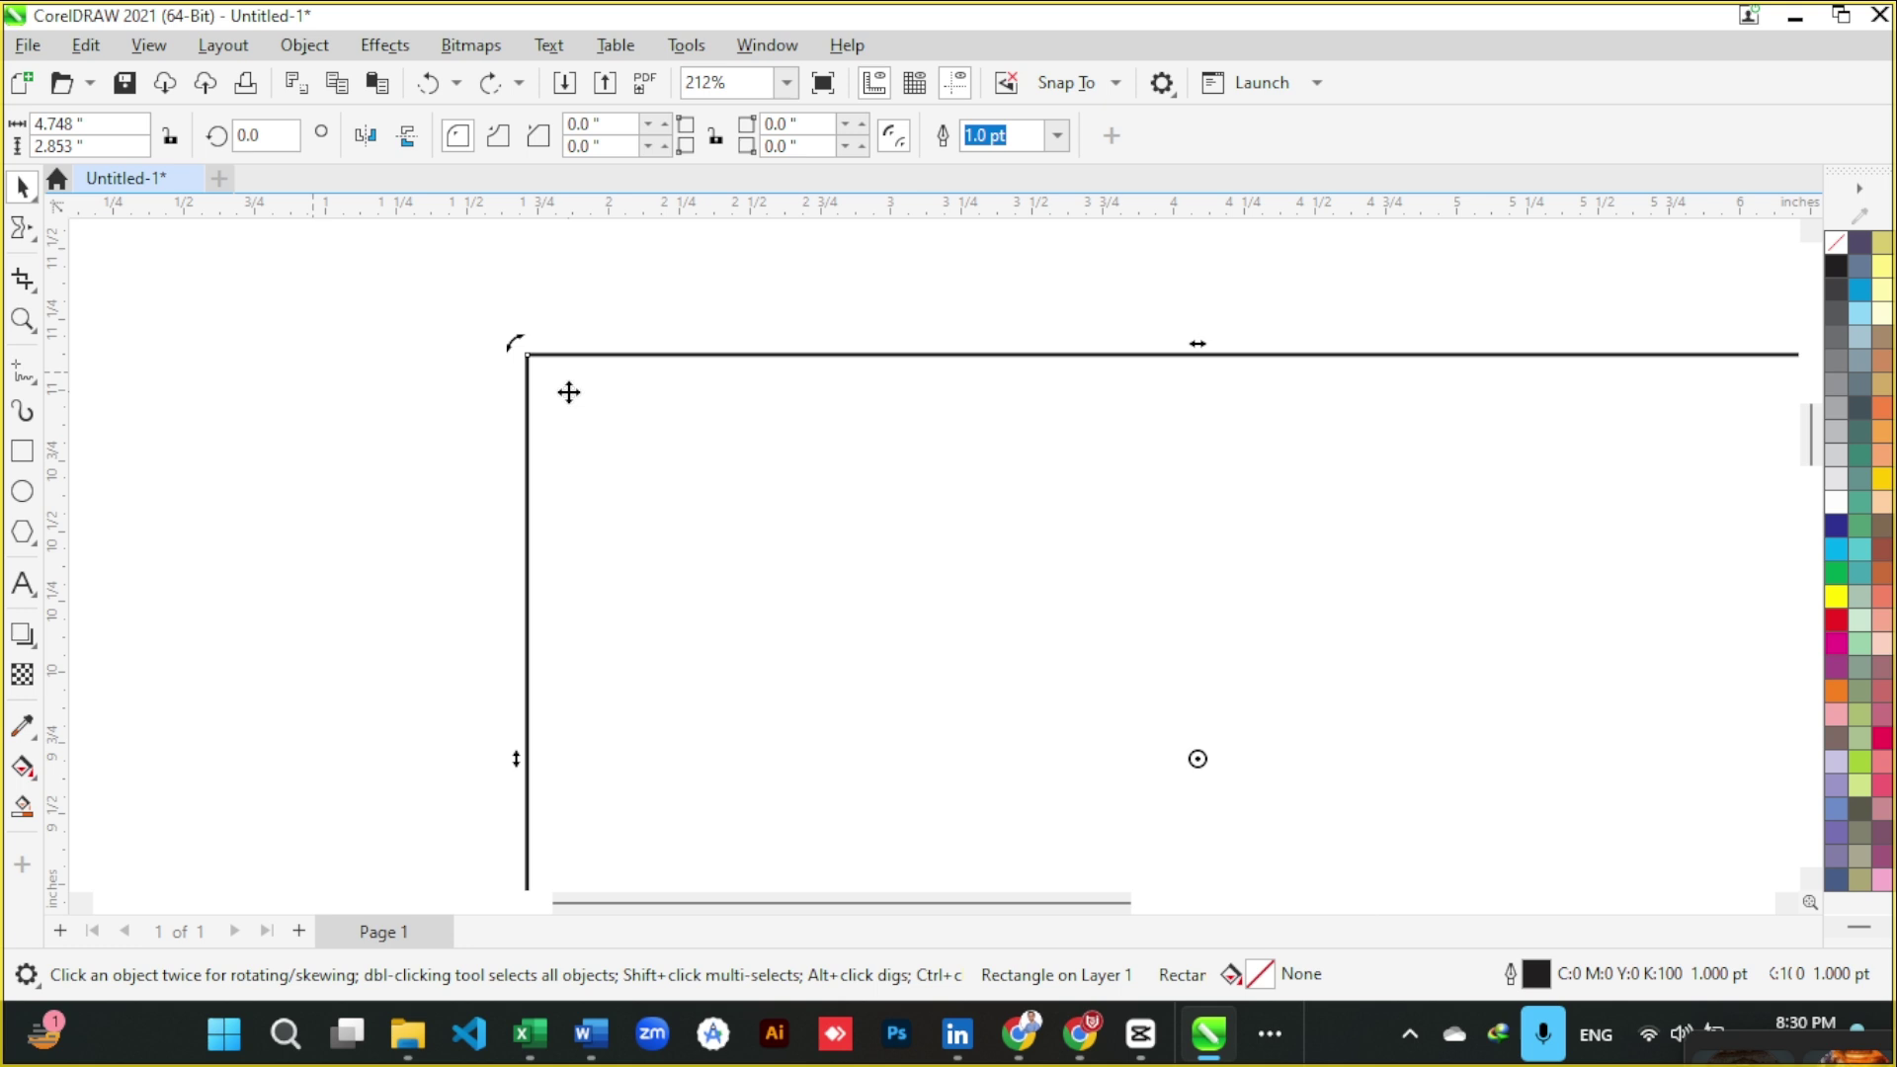
pyautogui.click(38, 239)
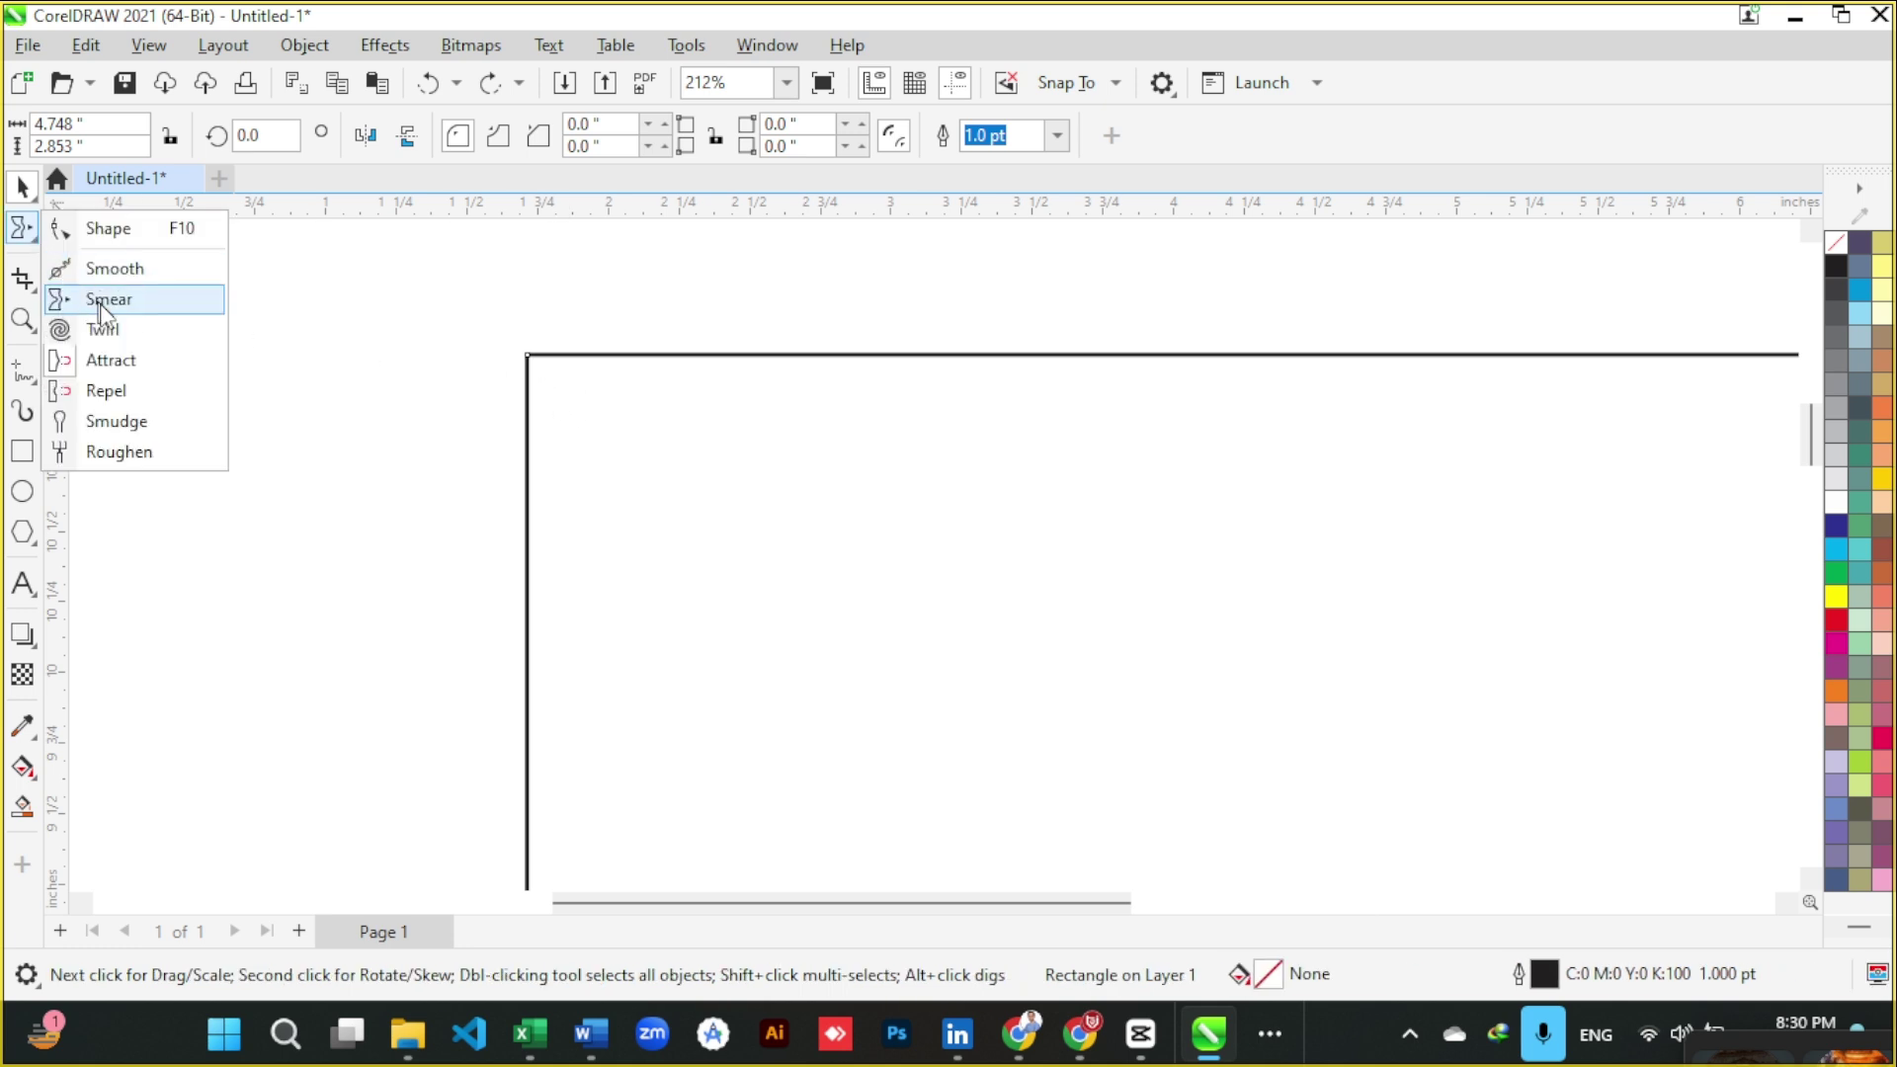
pyautogui.click(111, 370)
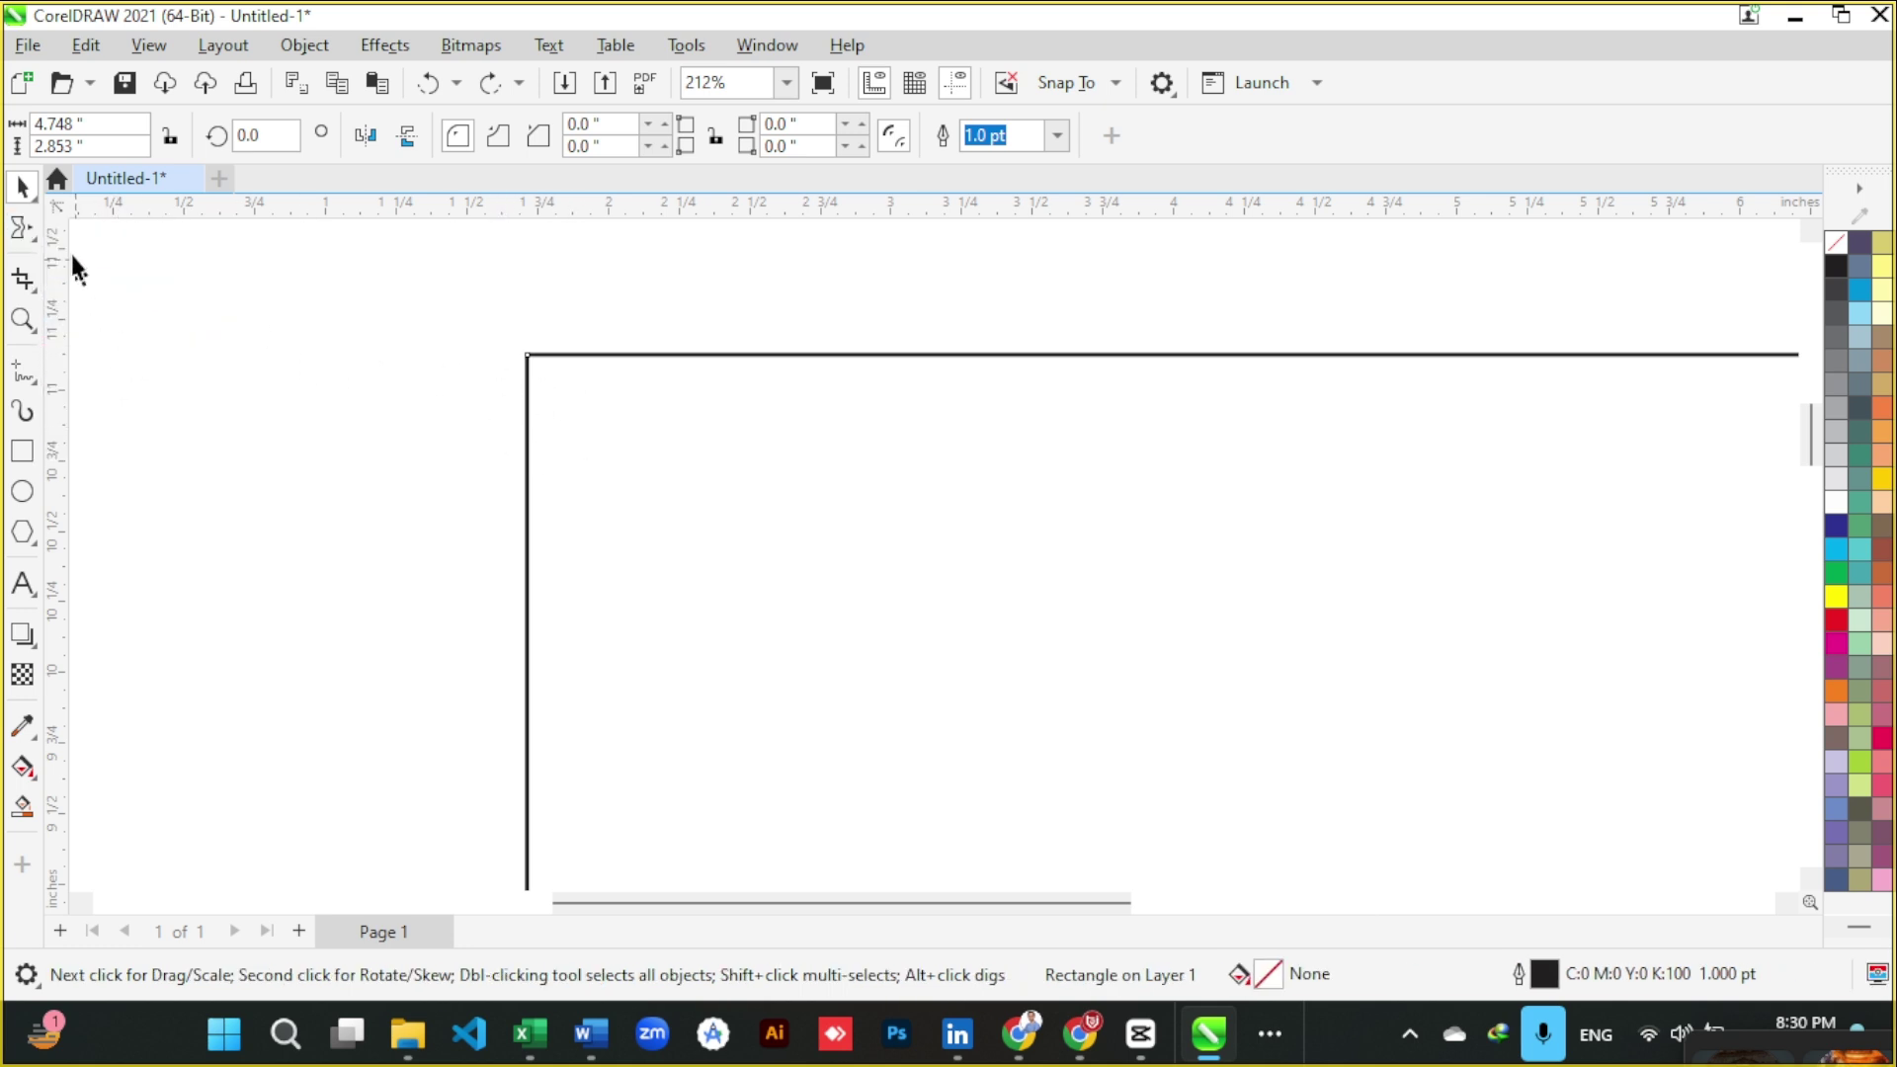
pyautogui.click(38, 240)
pyautogui.click(125, 388)
pyautogui.click(38, 239)
pyautogui.click(109, 299)
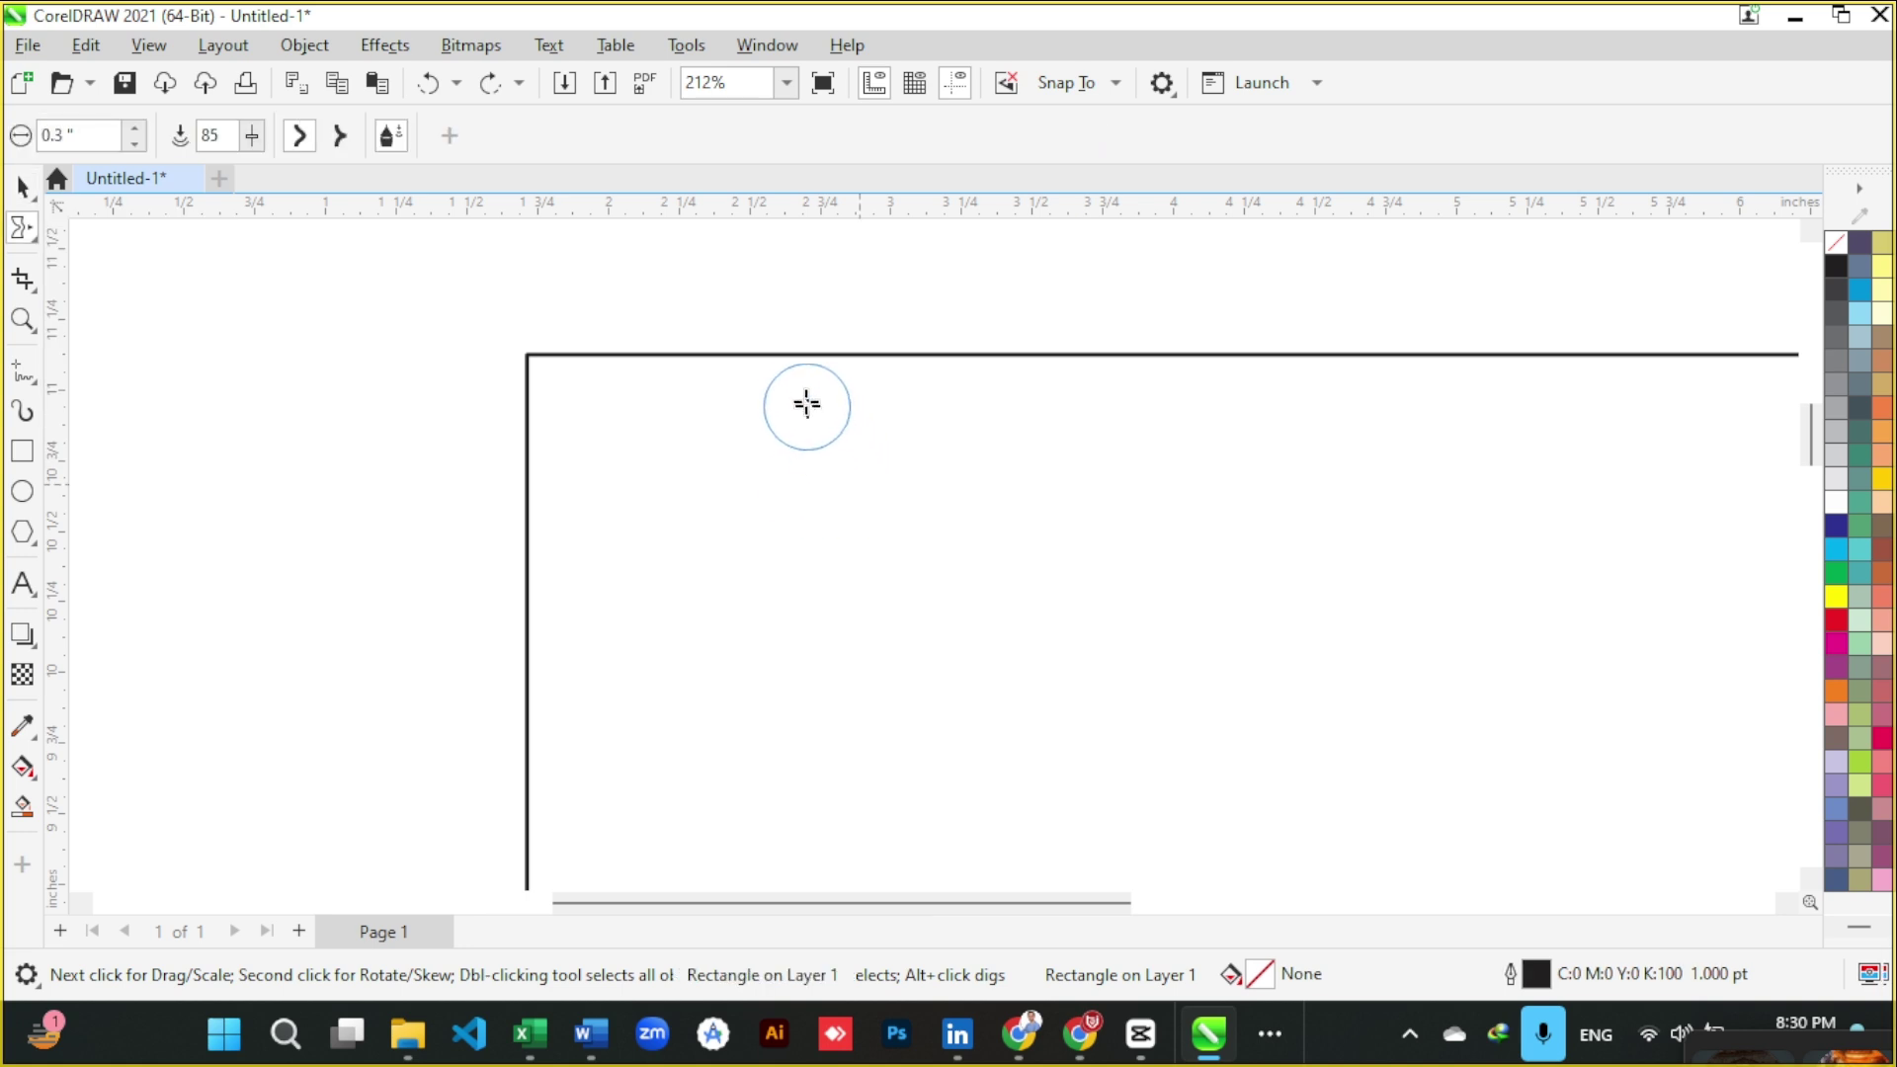
pyautogui.moveTo(805, 375)
pyautogui.mouseDown()
pyautogui.moveTo(805, 483)
pyautogui.moveTo(908, 276)
pyautogui.mouseUp()
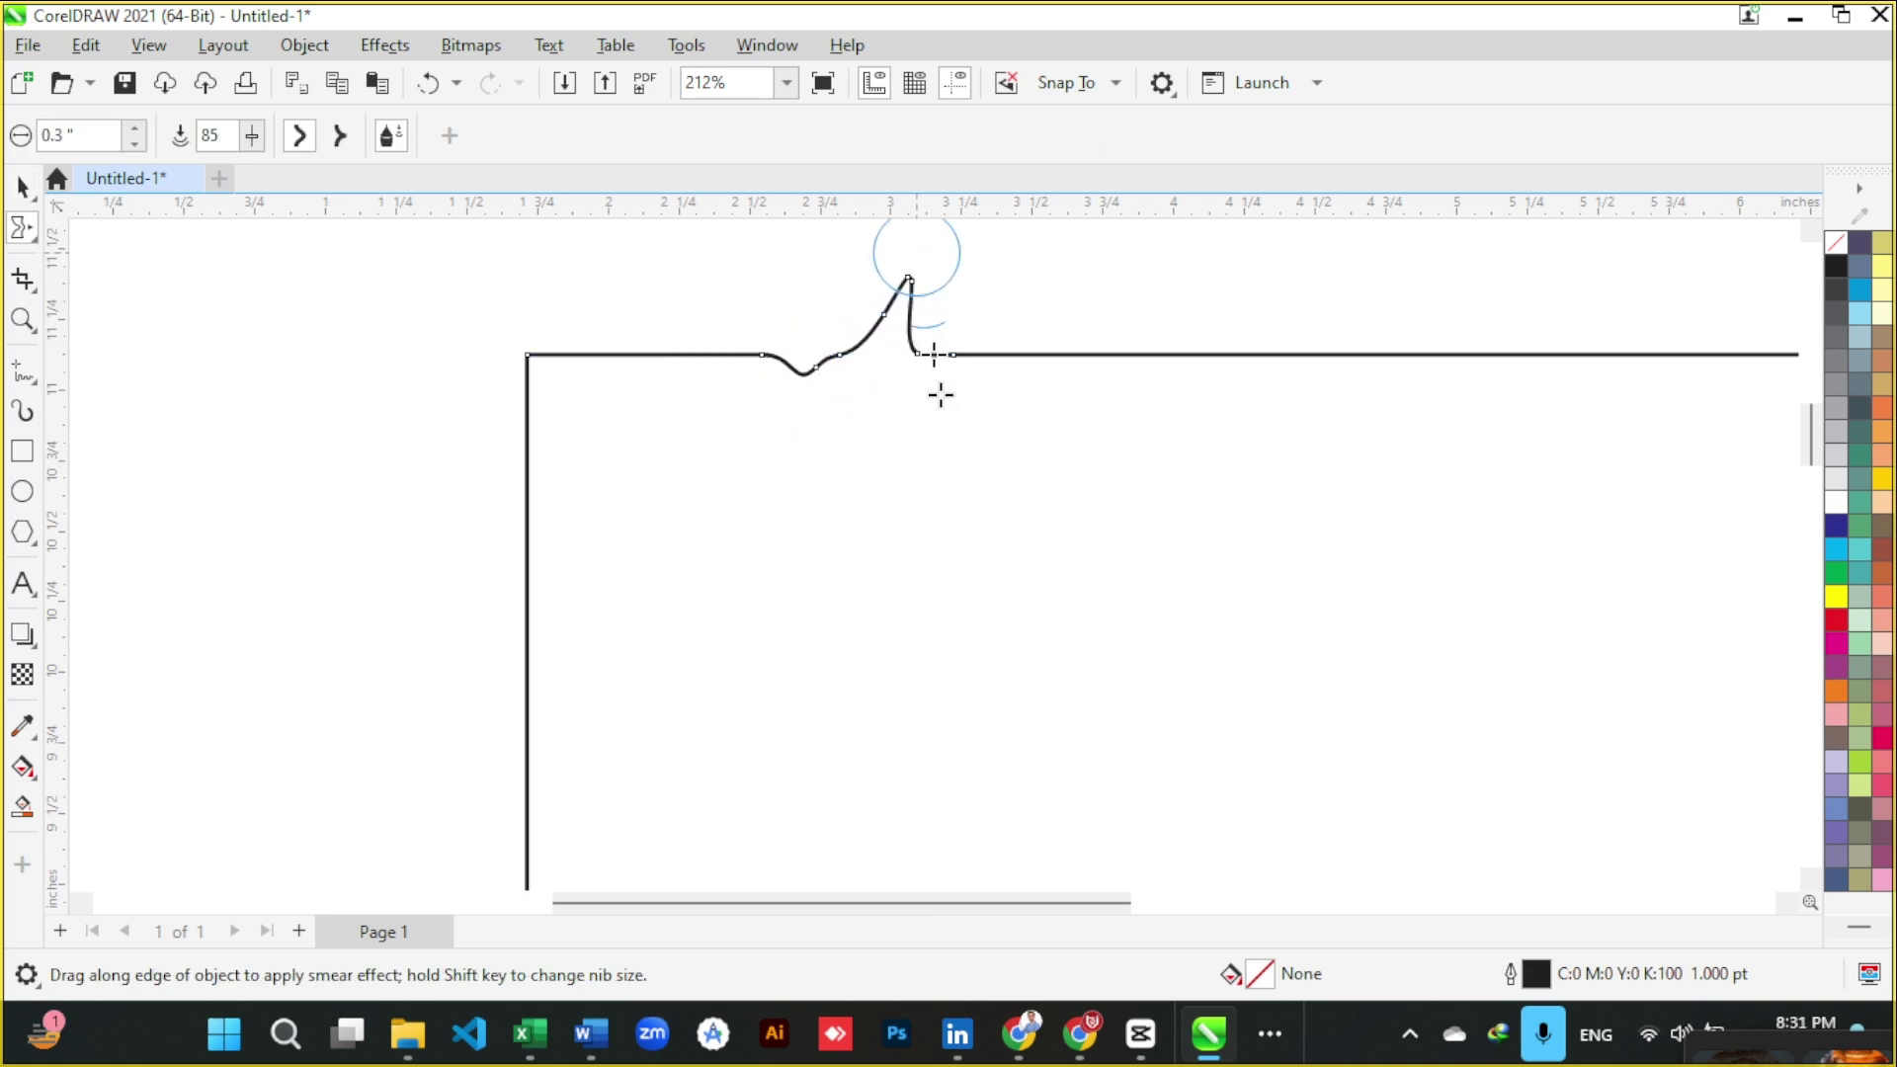
pyautogui.hotkey('ctrl', 'z')
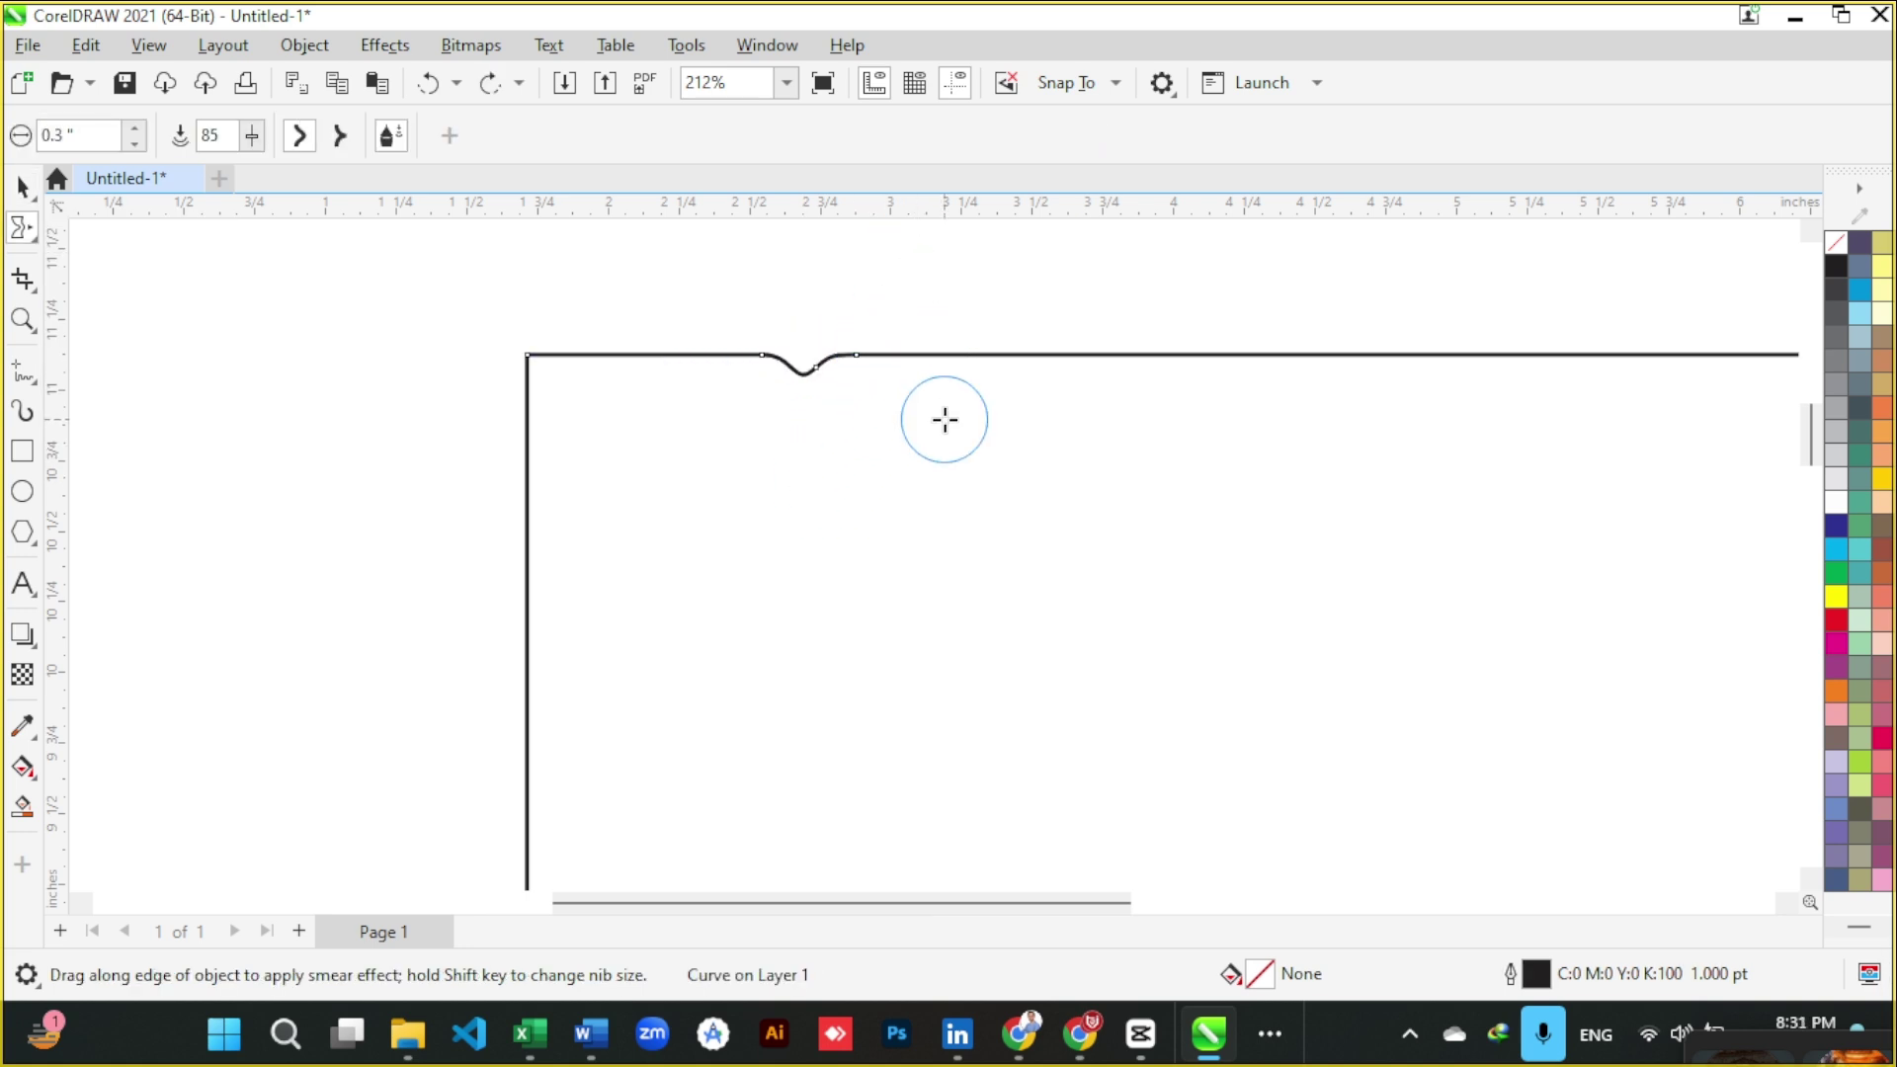
pyautogui.hotkey('ctrl', 'z')
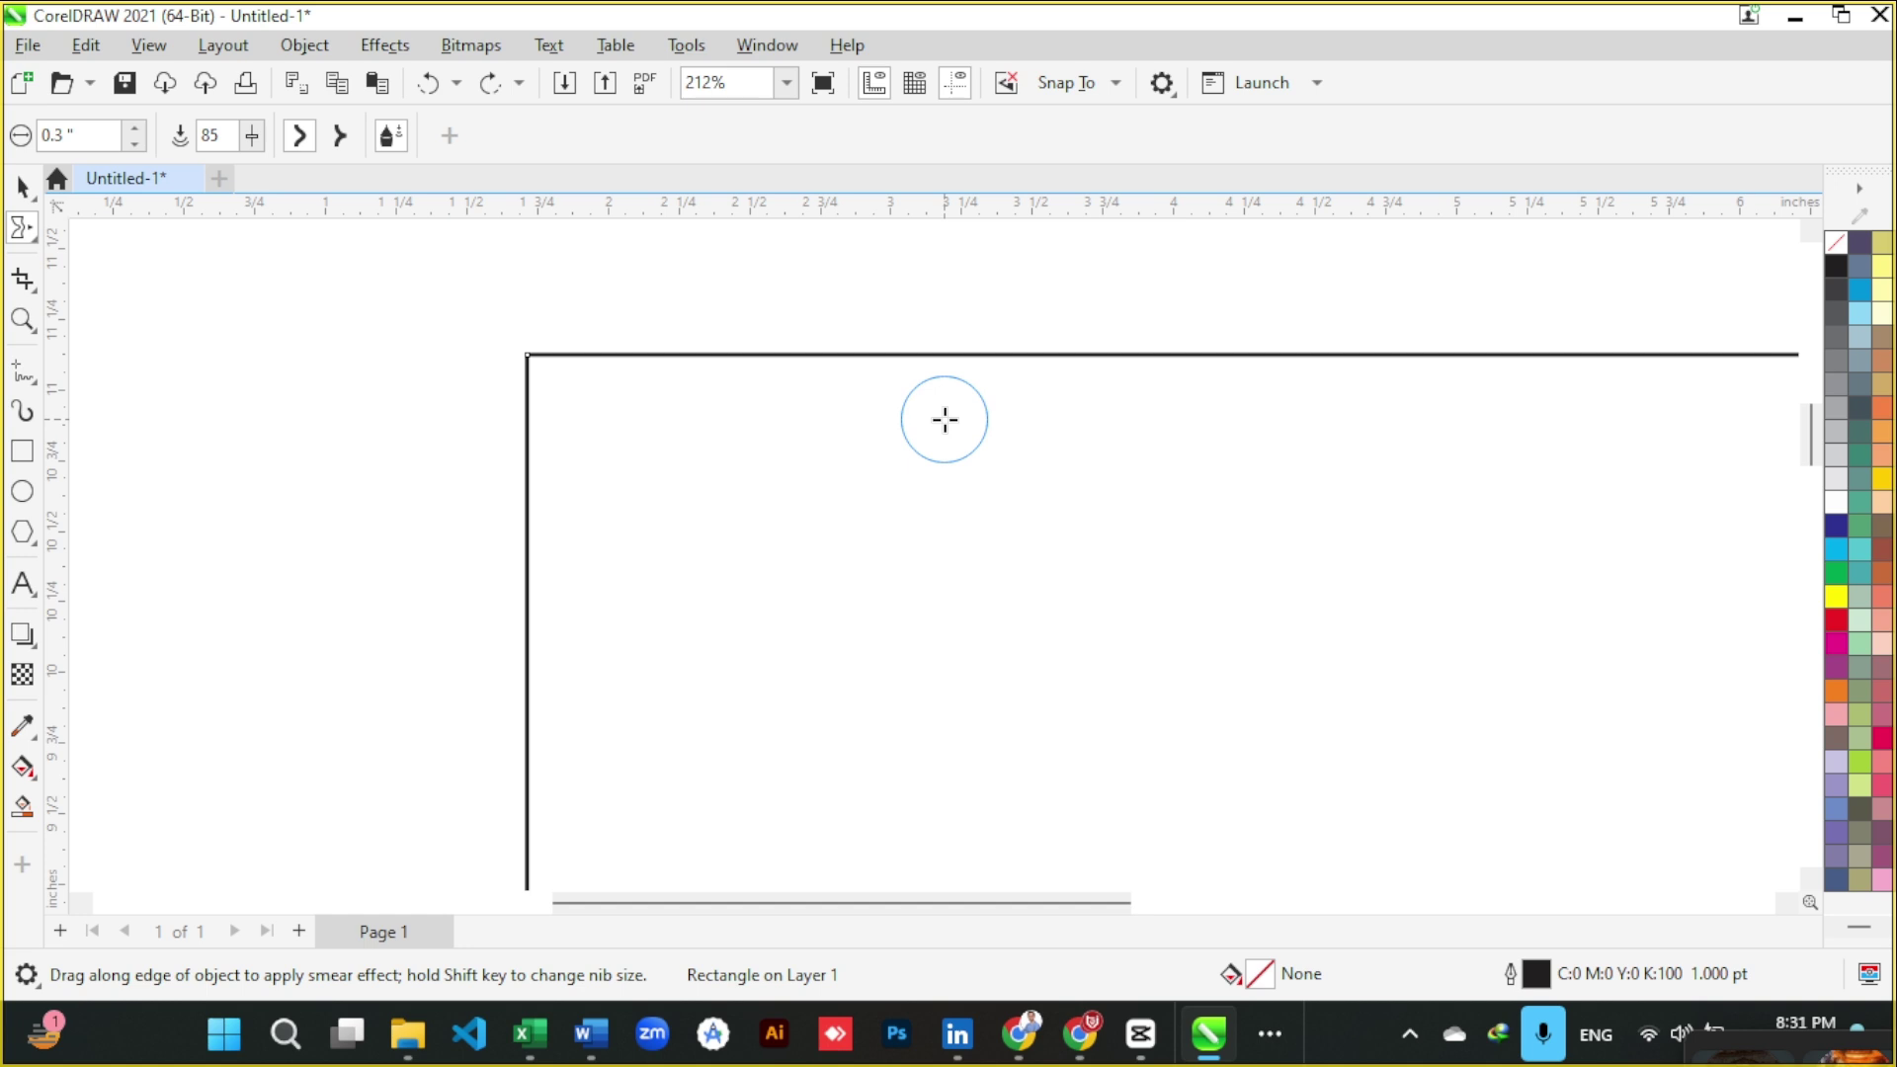
pyautogui.press('space')
pyautogui.click(348, 383)
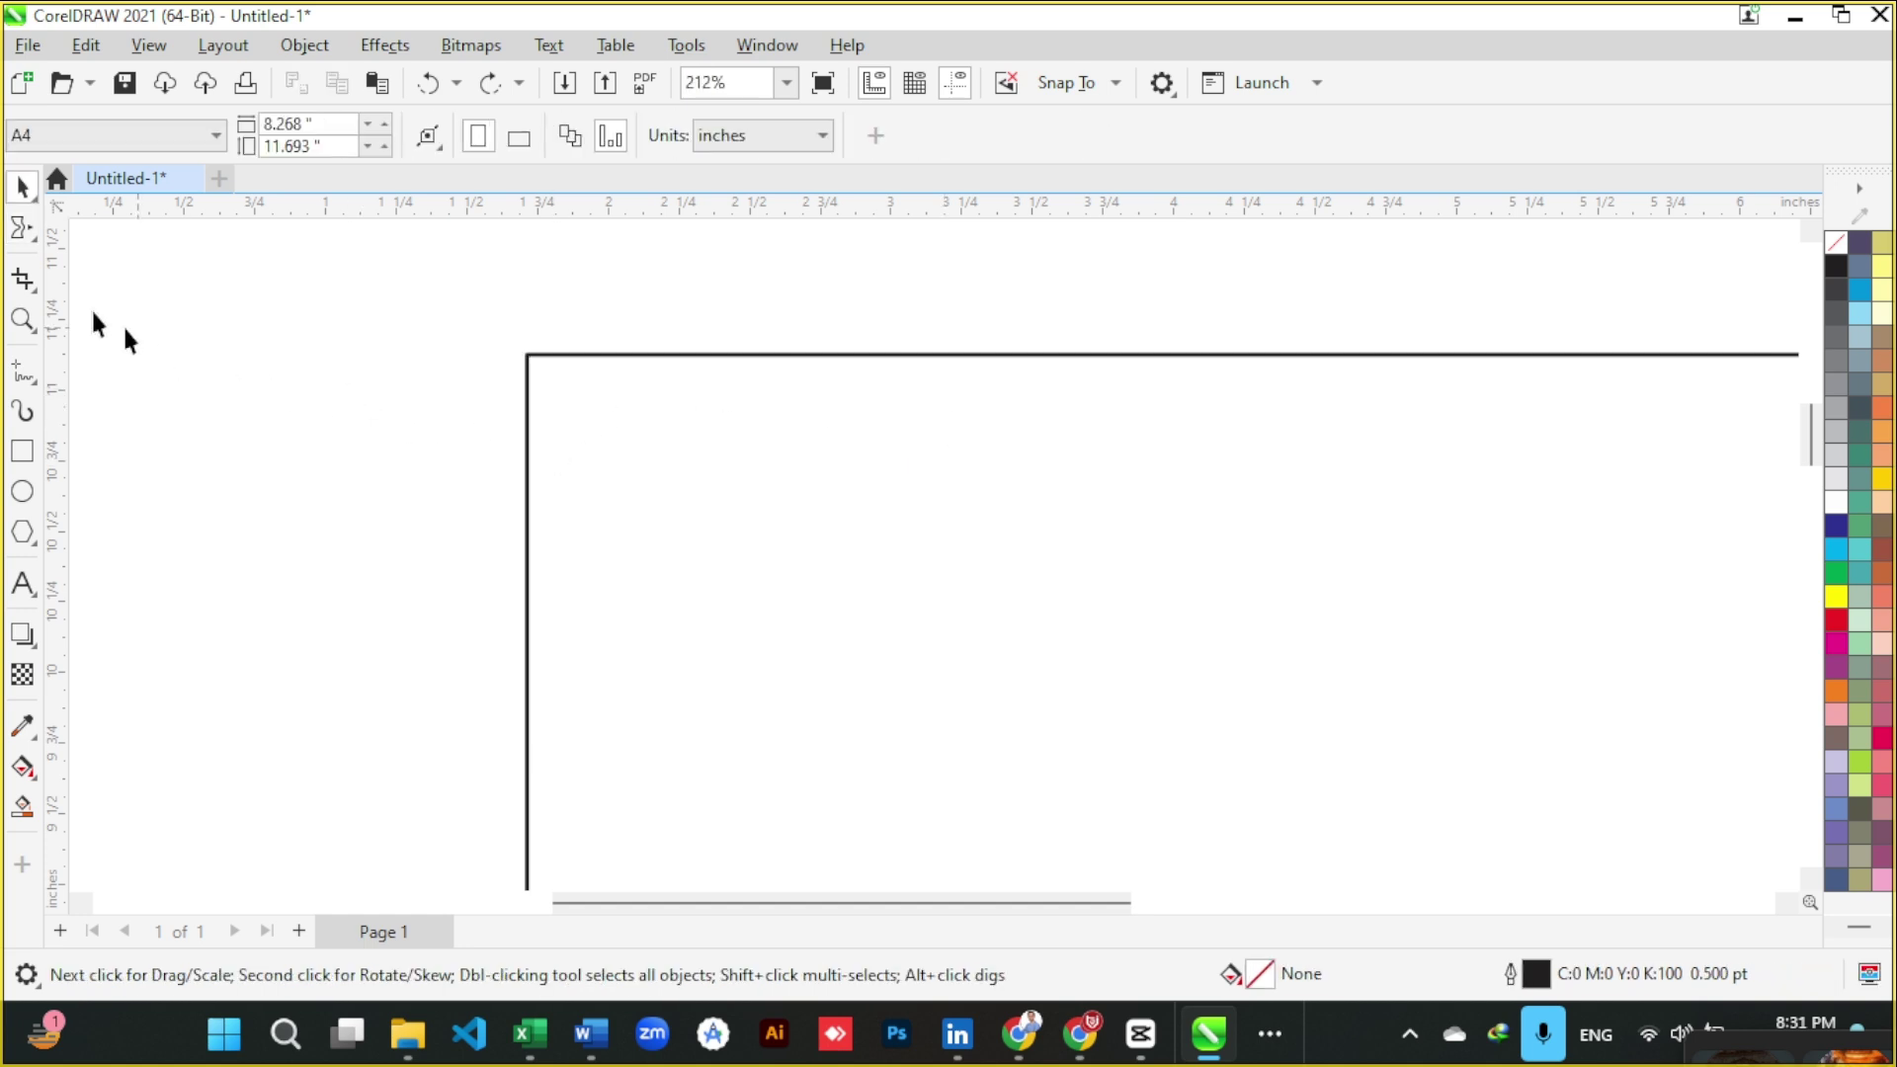
# - Delete the rectangle from the page
pyautogui.click(36, 203)
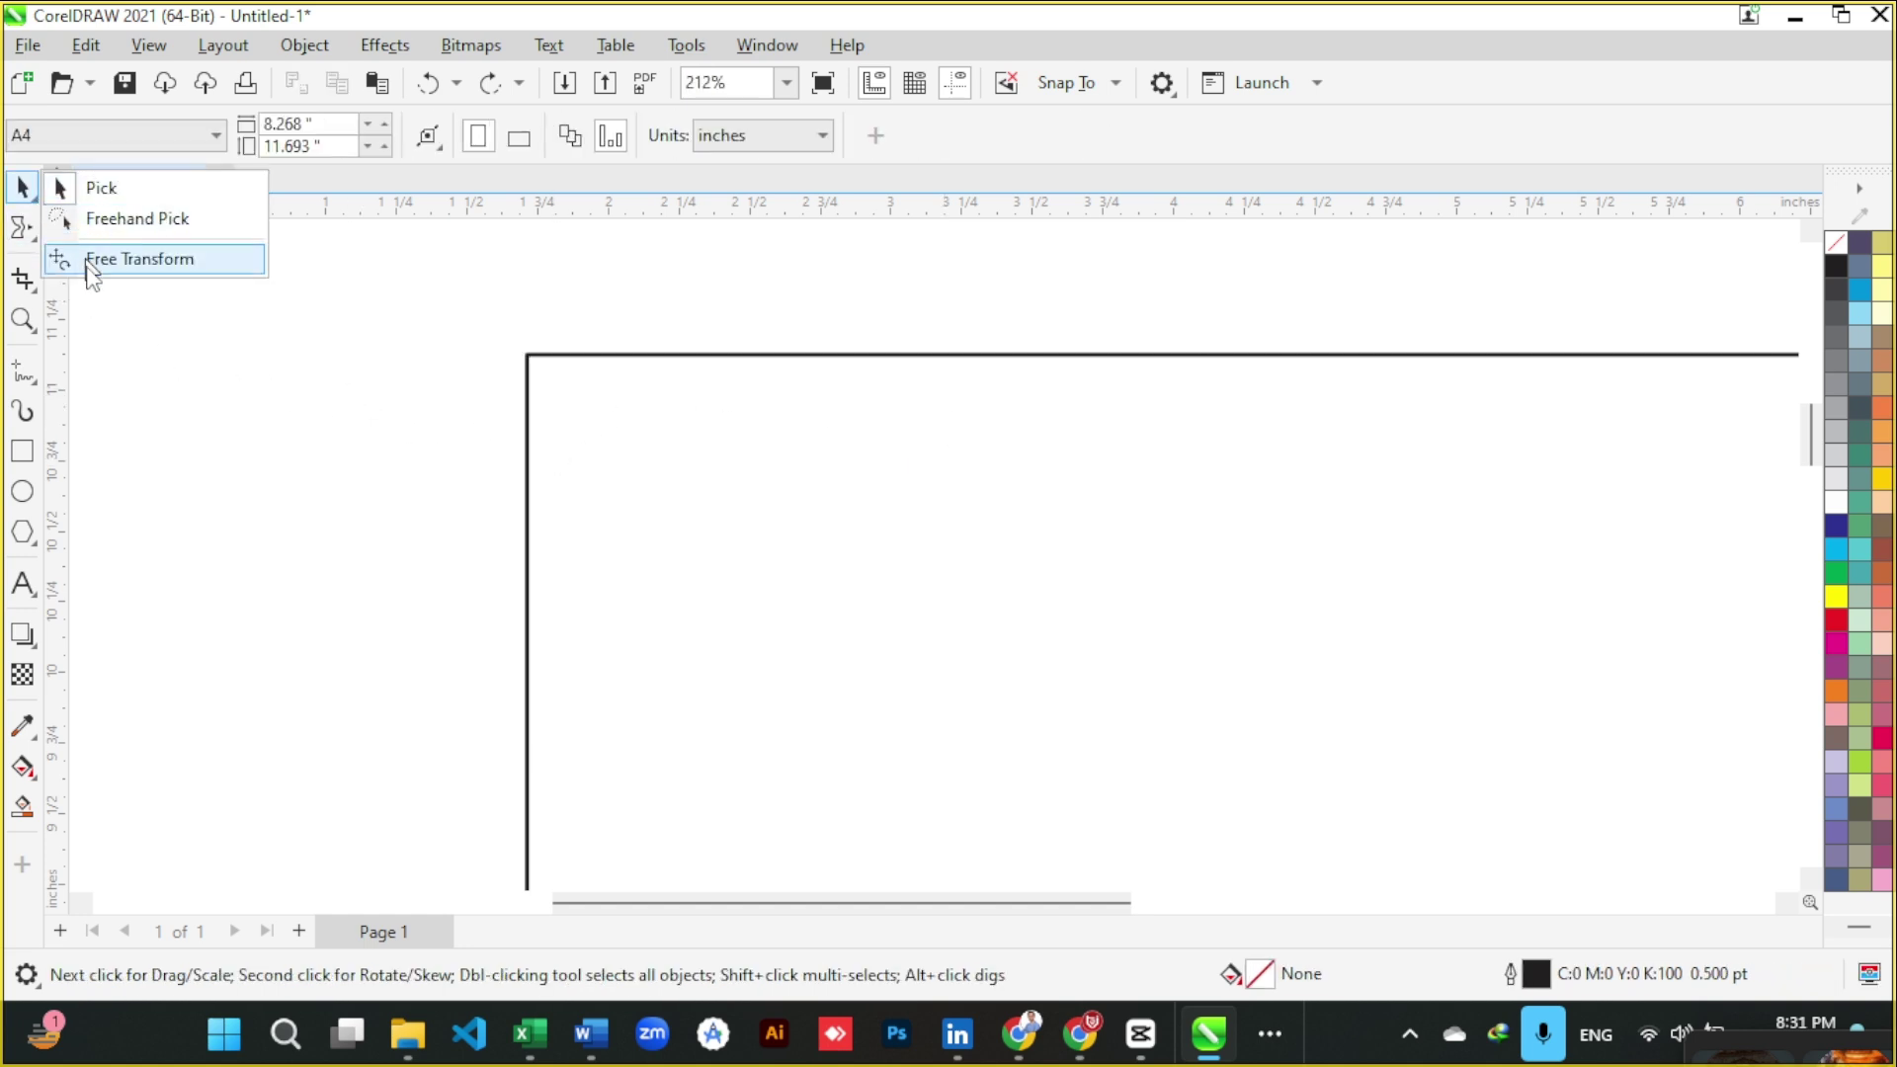
pyautogui.click(35, 245)
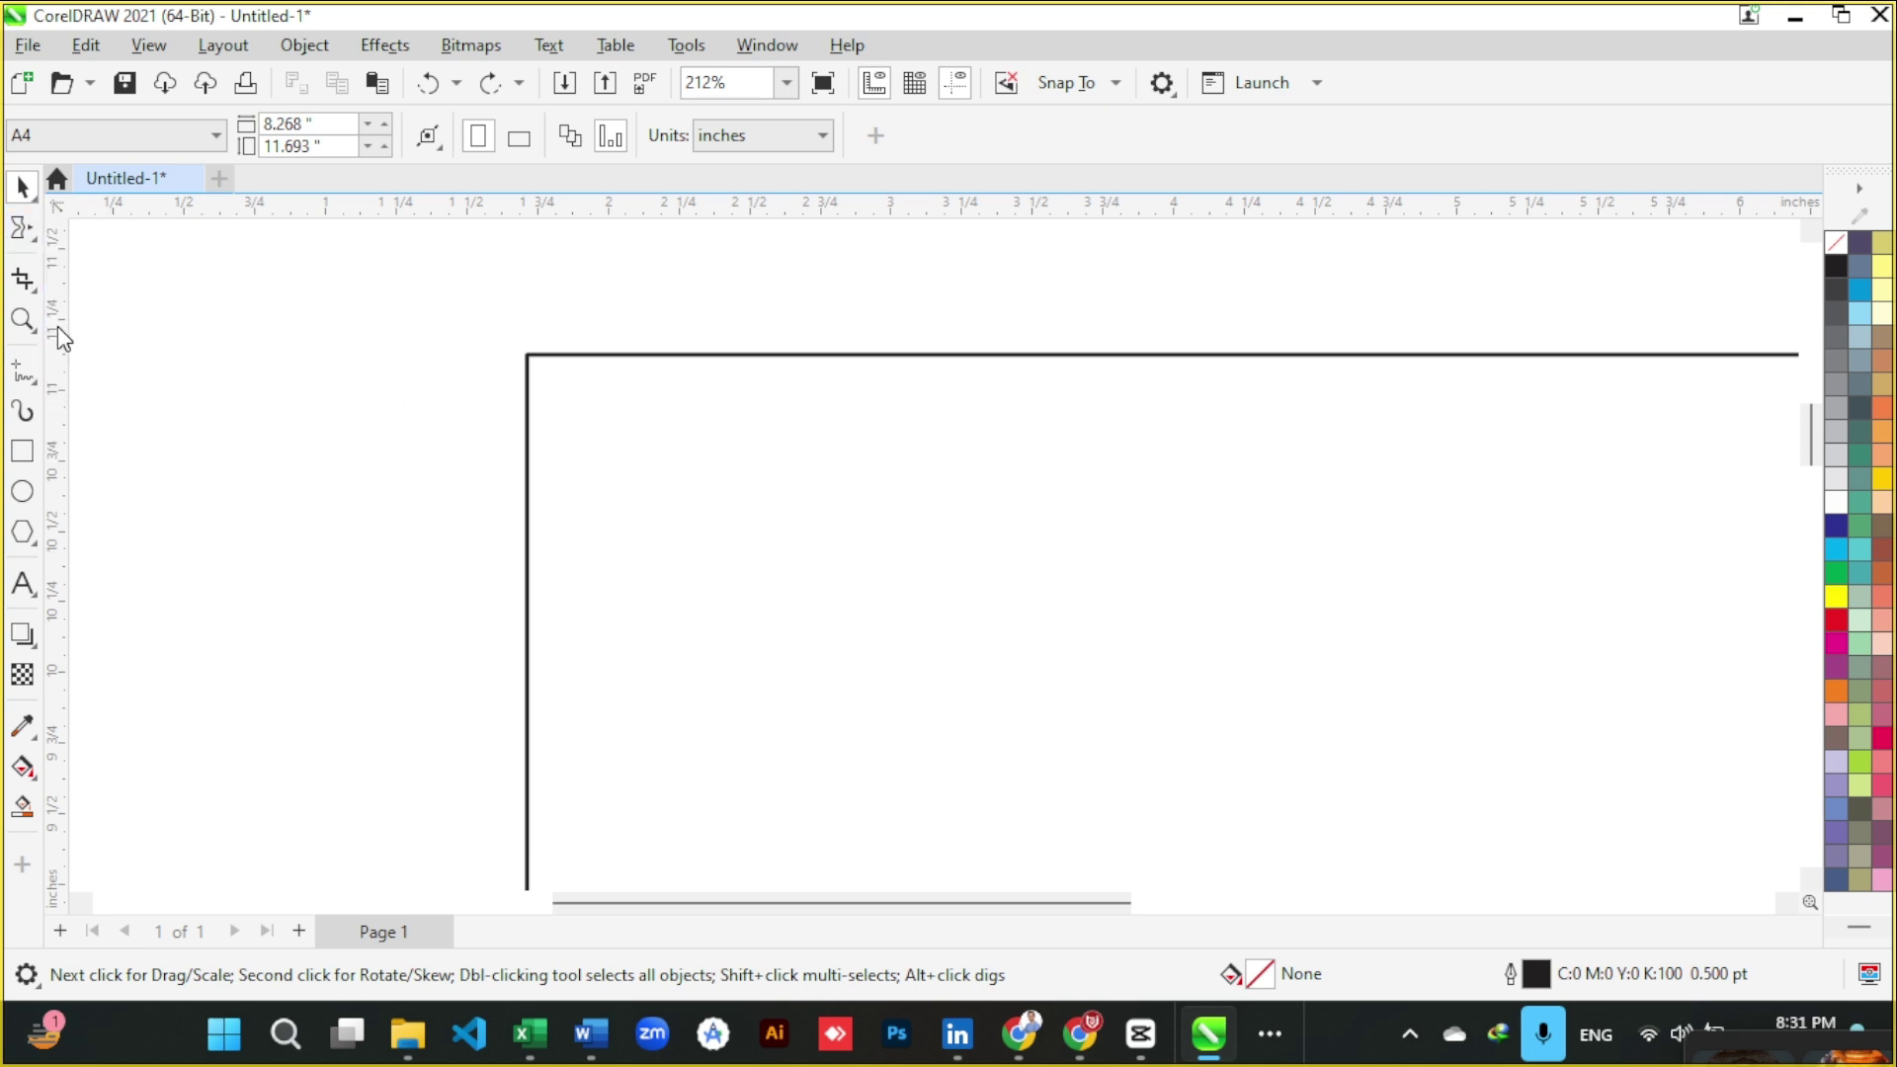
pyautogui.scroll(-4, 265, 376)
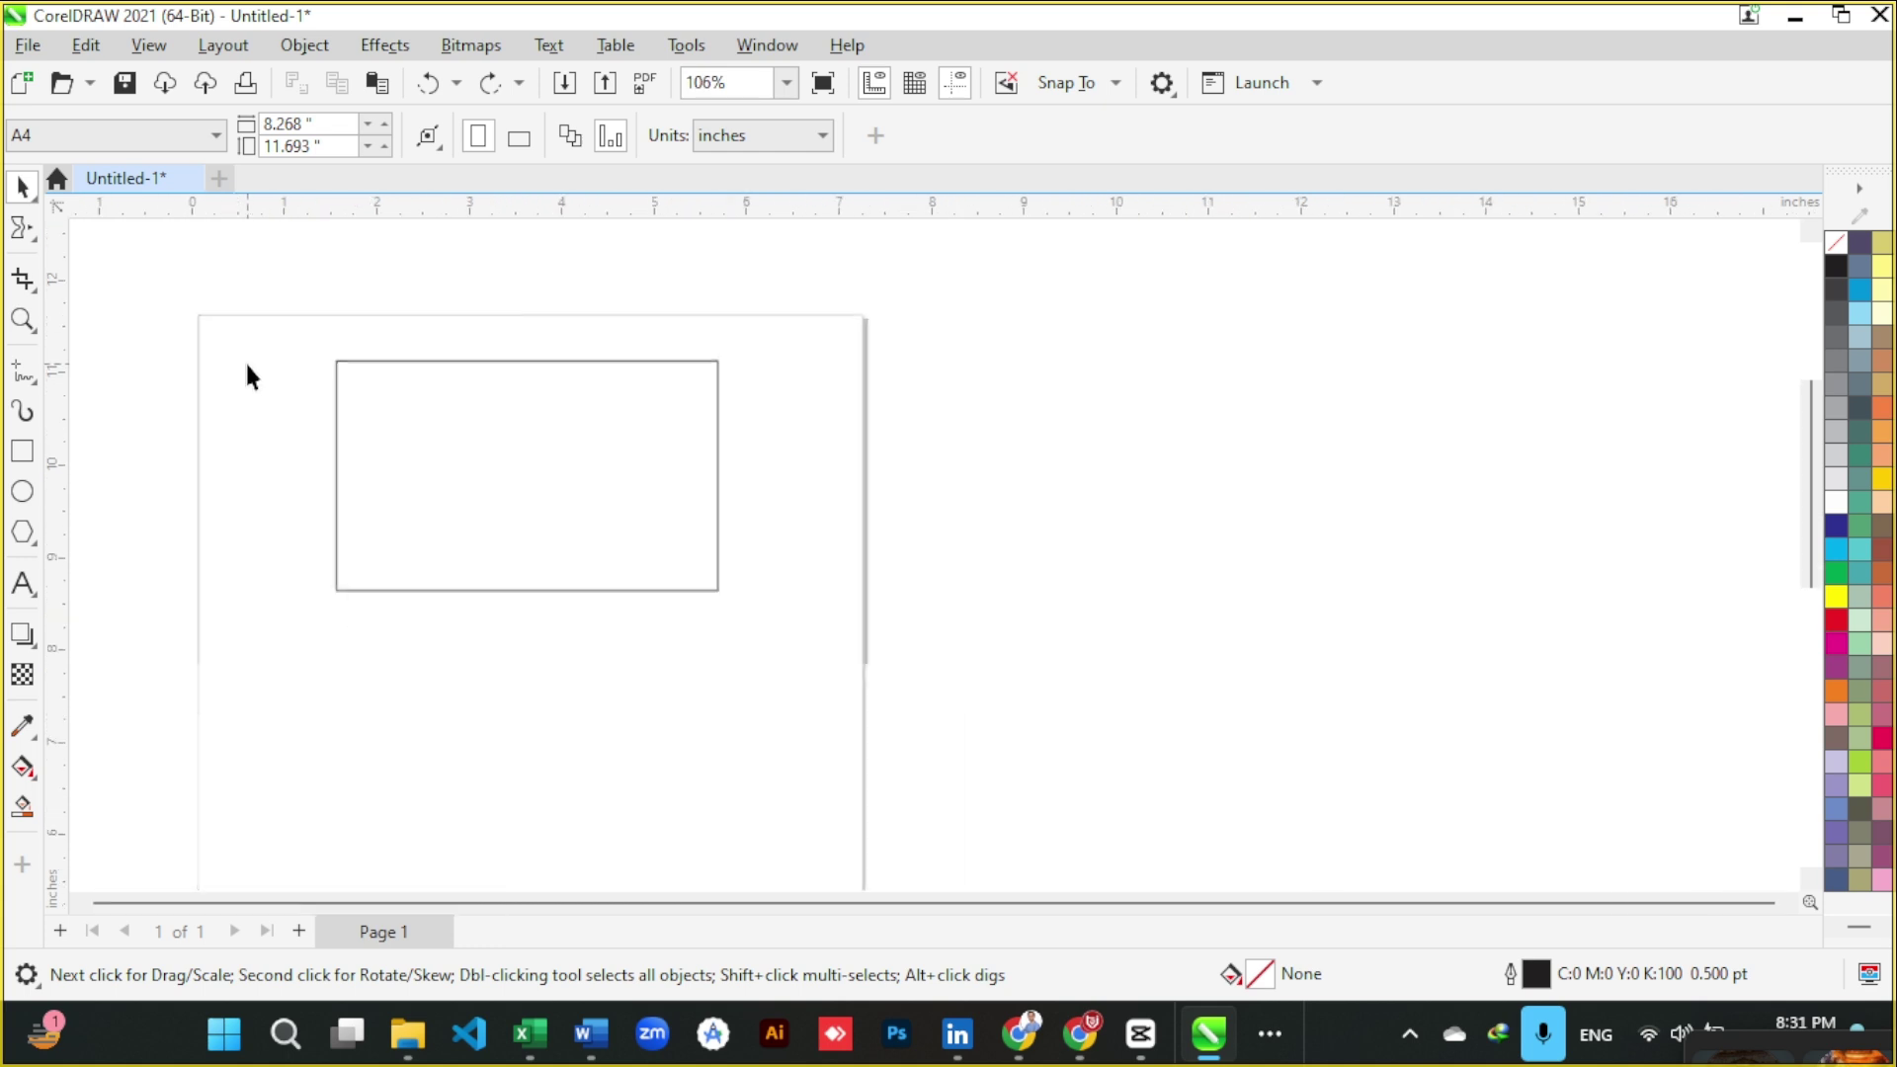
pyautogui.click(423, 462)
pyautogui.press('Delete')
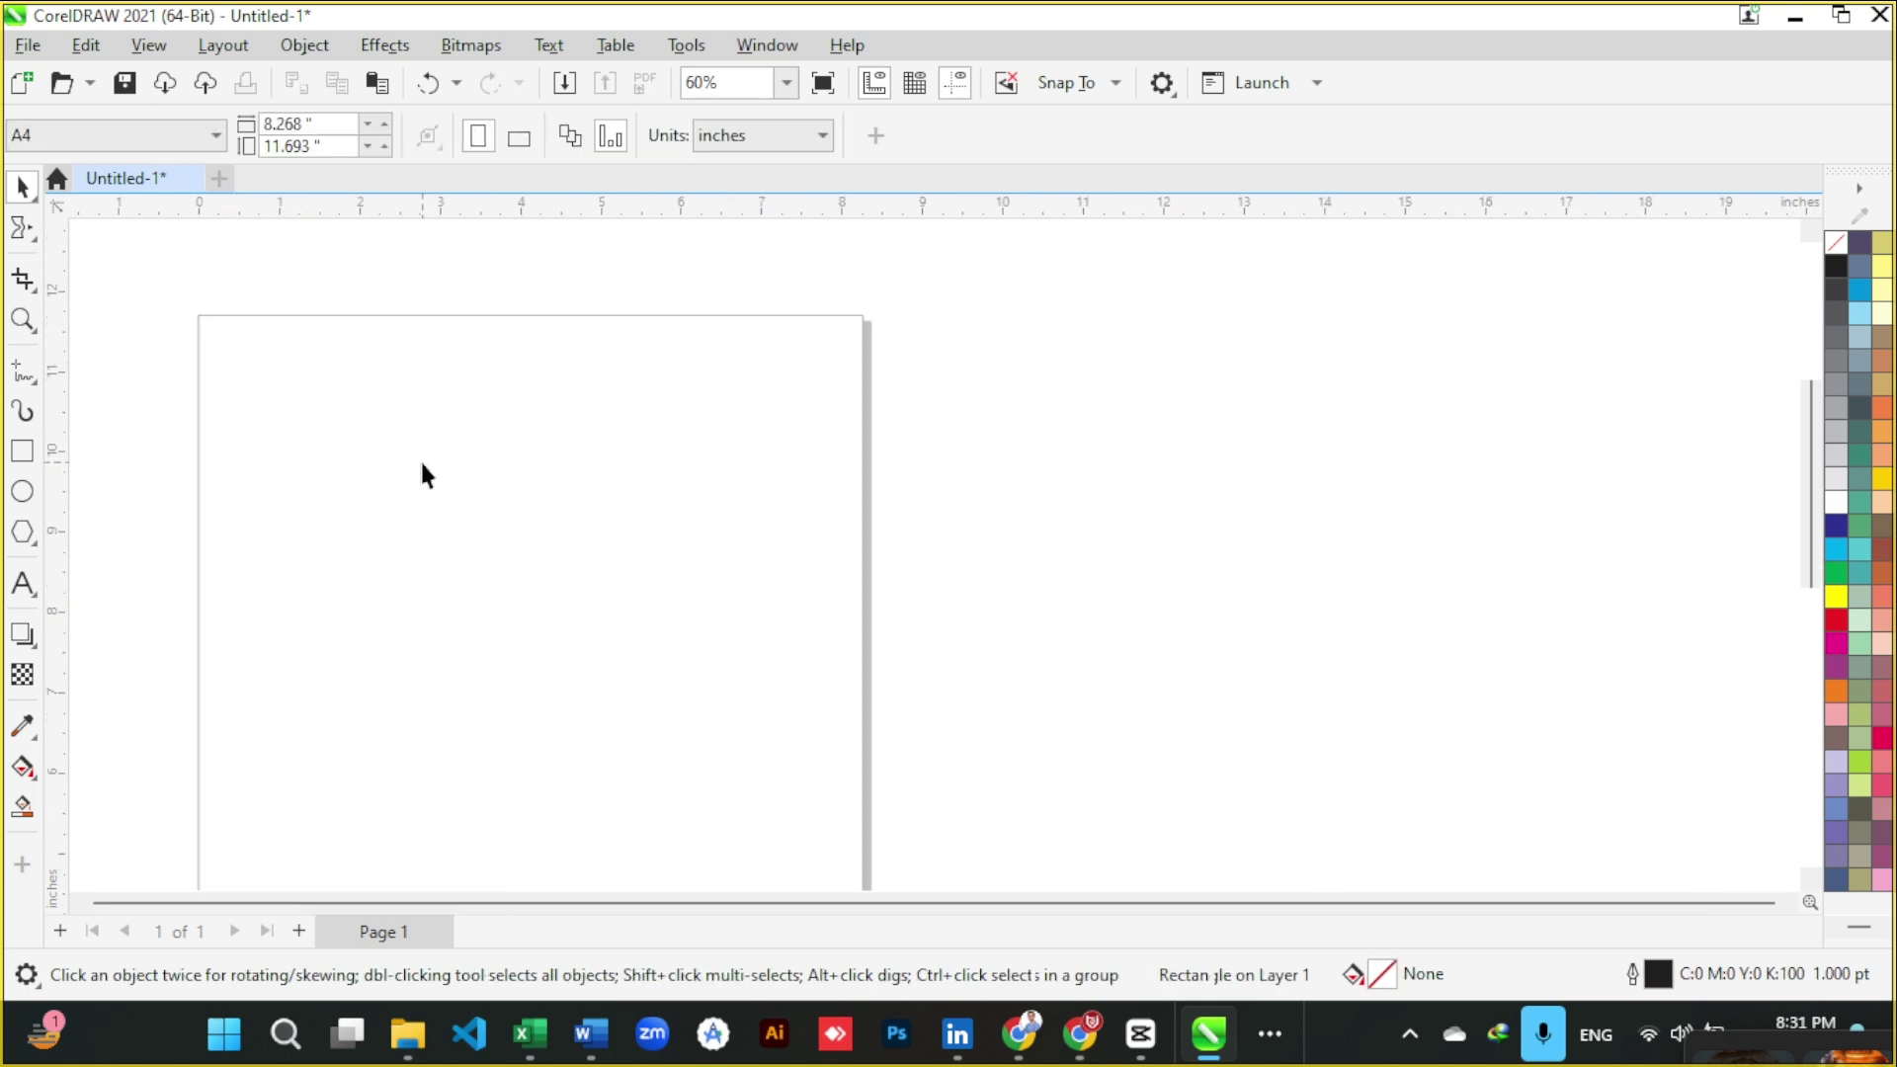
# - Examine the tools grouped with Crop, Zoom, Freehand, Text and Shadow without activating any of them
pyautogui.scroll(-2, 613, 461)
pyautogui.scroll(2, 632, 461)
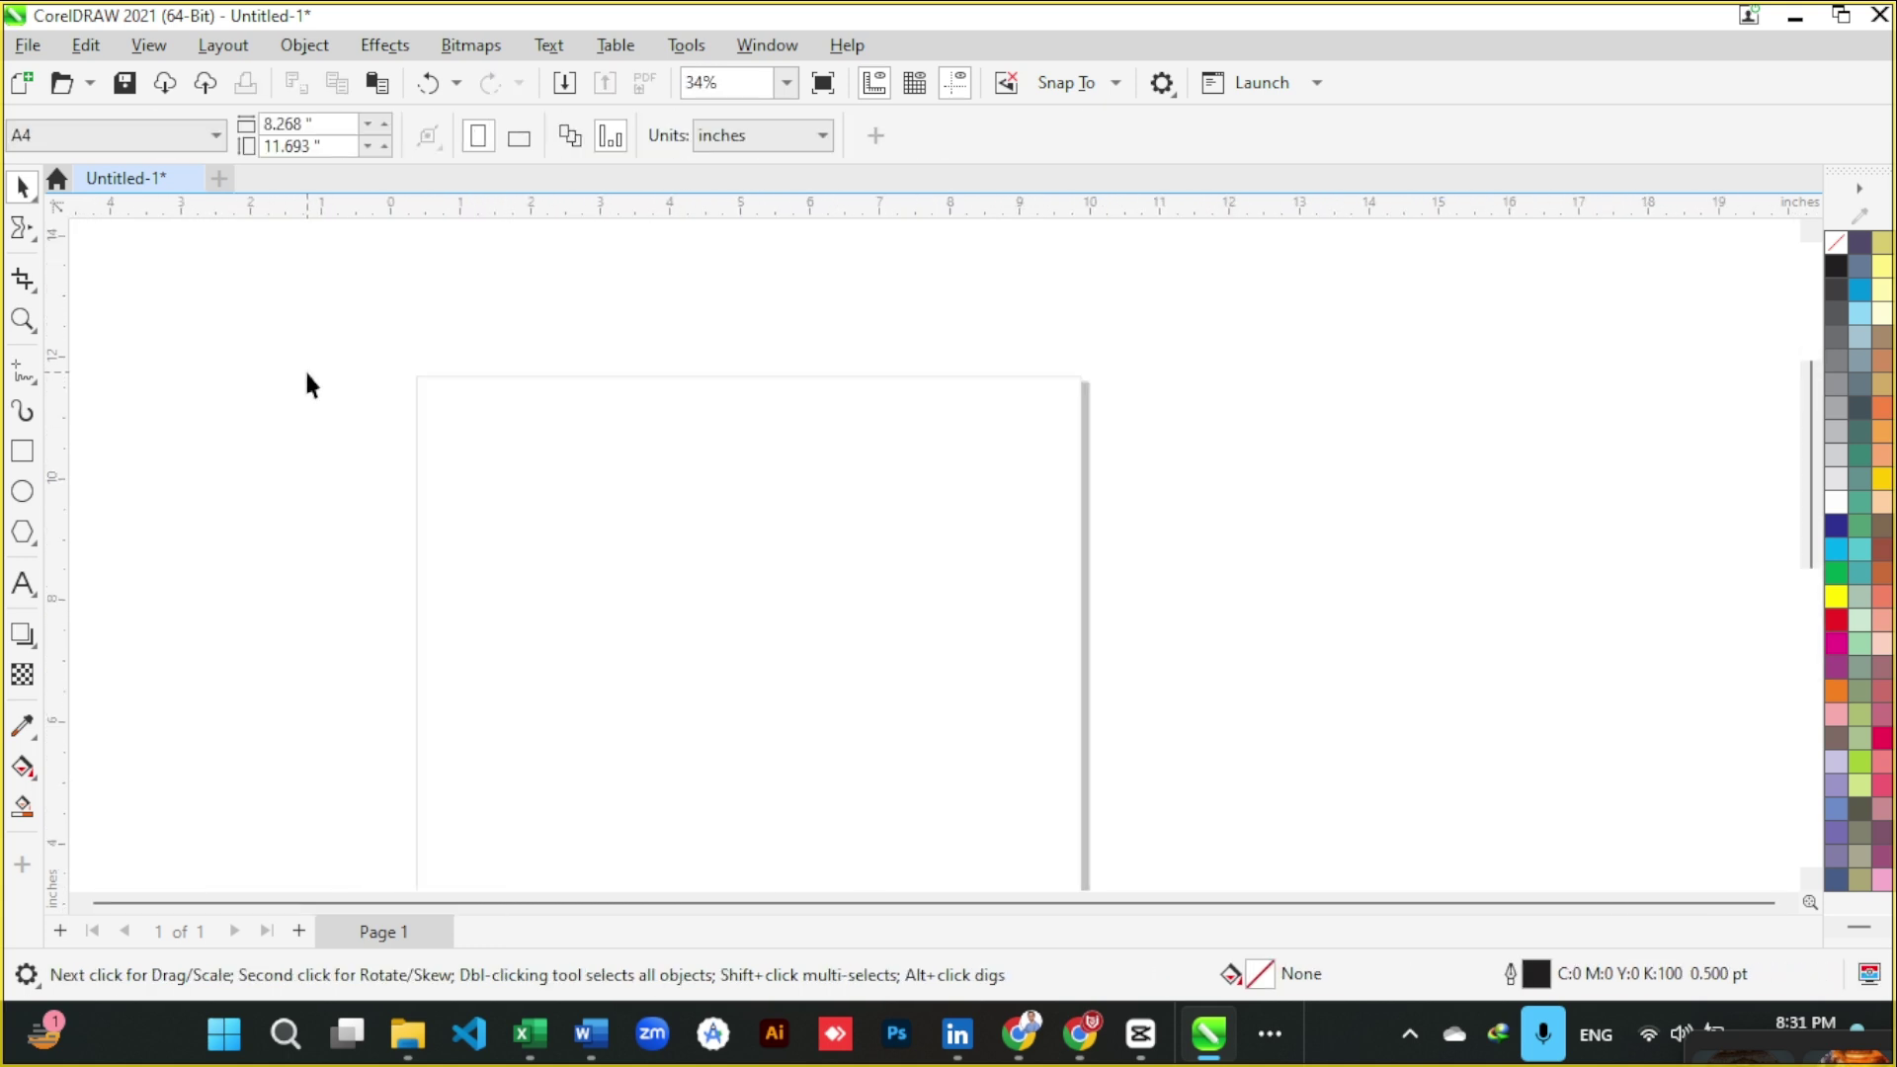
pyautogui.scroll(1, 697, 449)
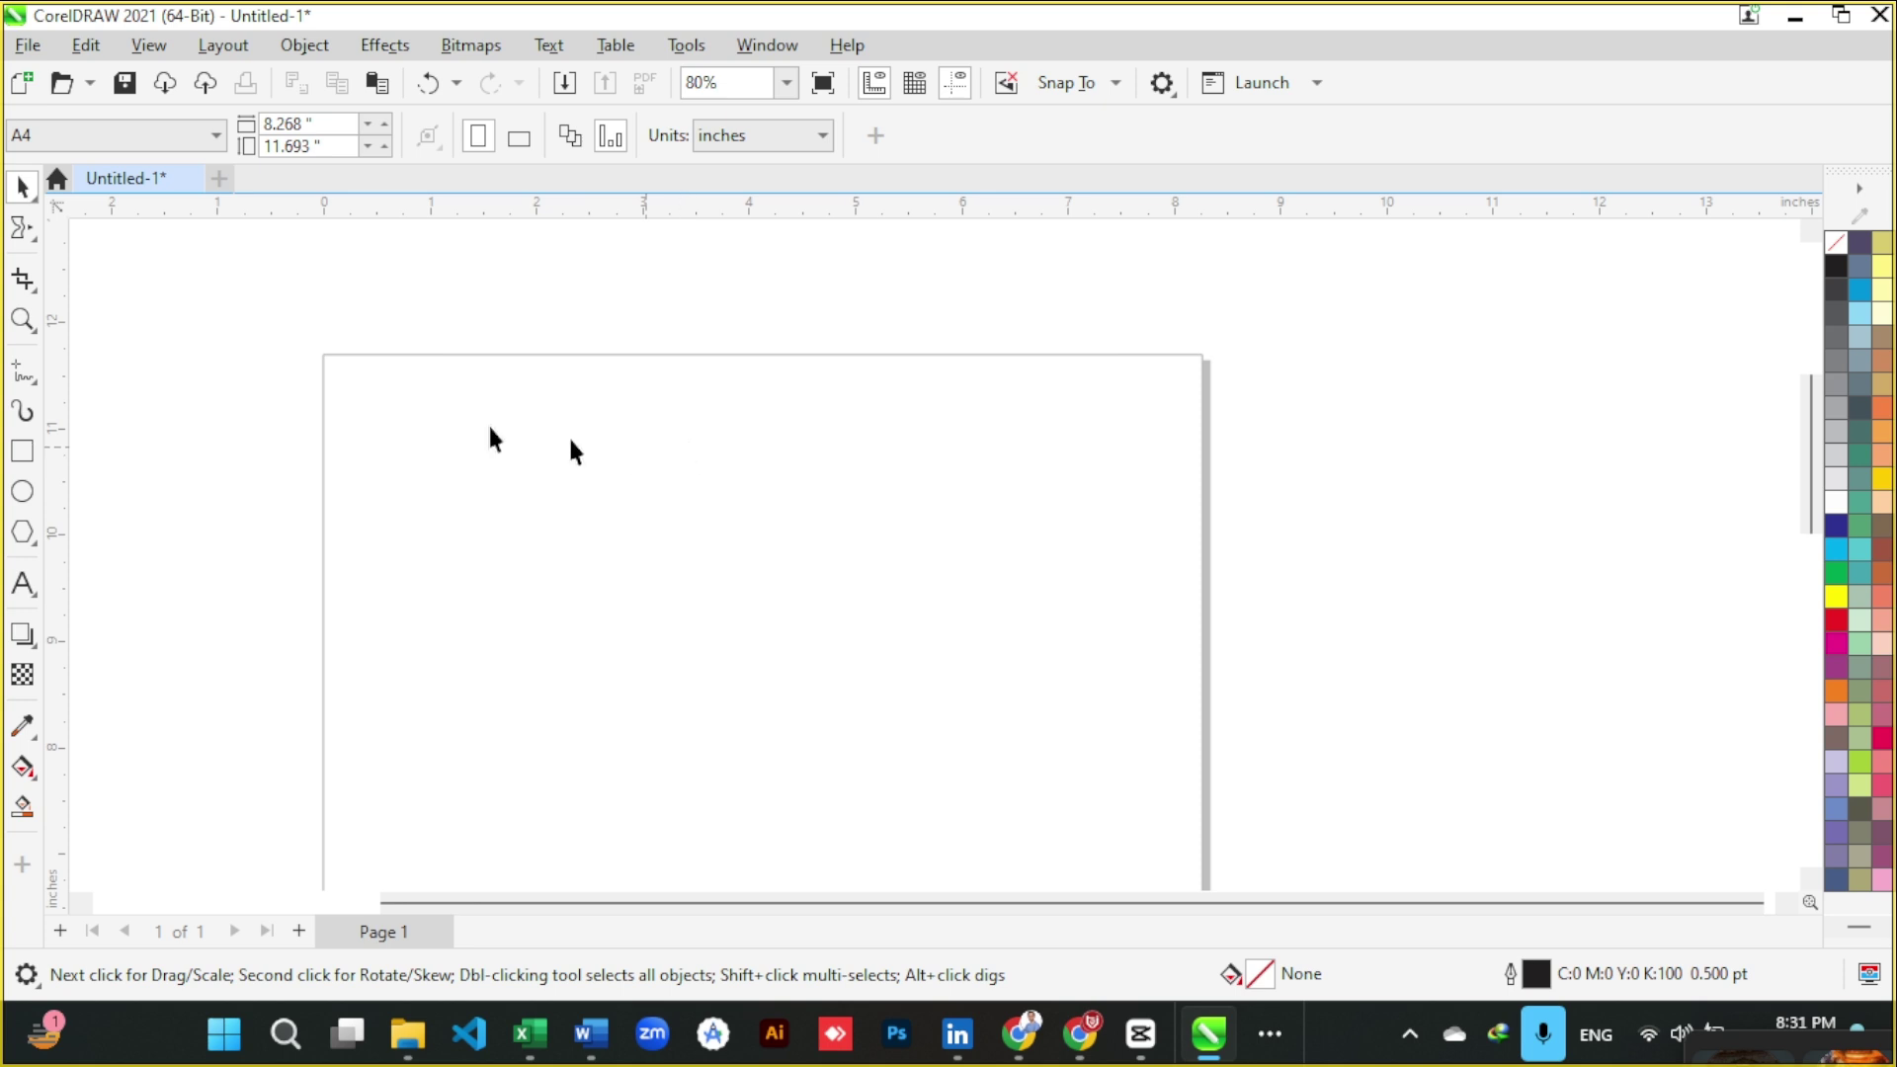
pyautogui.click(38, 284)
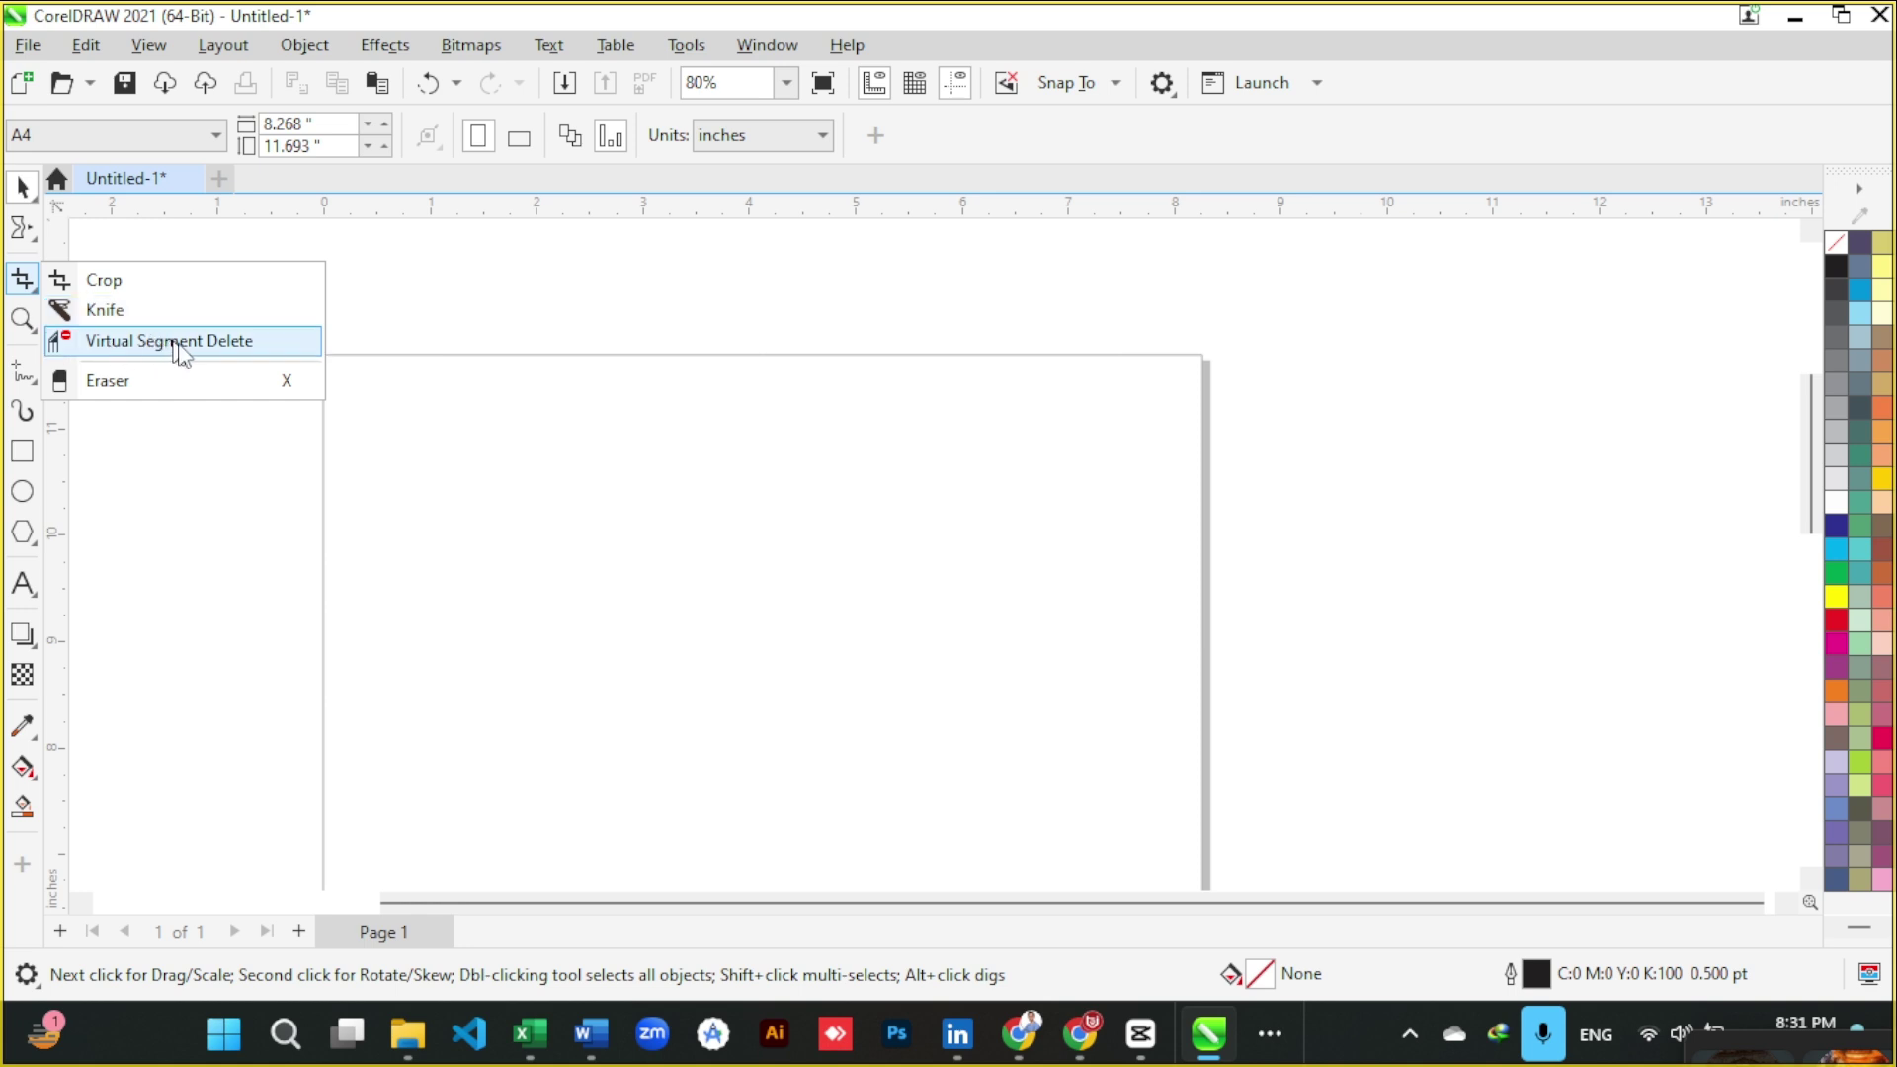
pyautogui.click(140, 435)
pyautogui.click(33, 334)
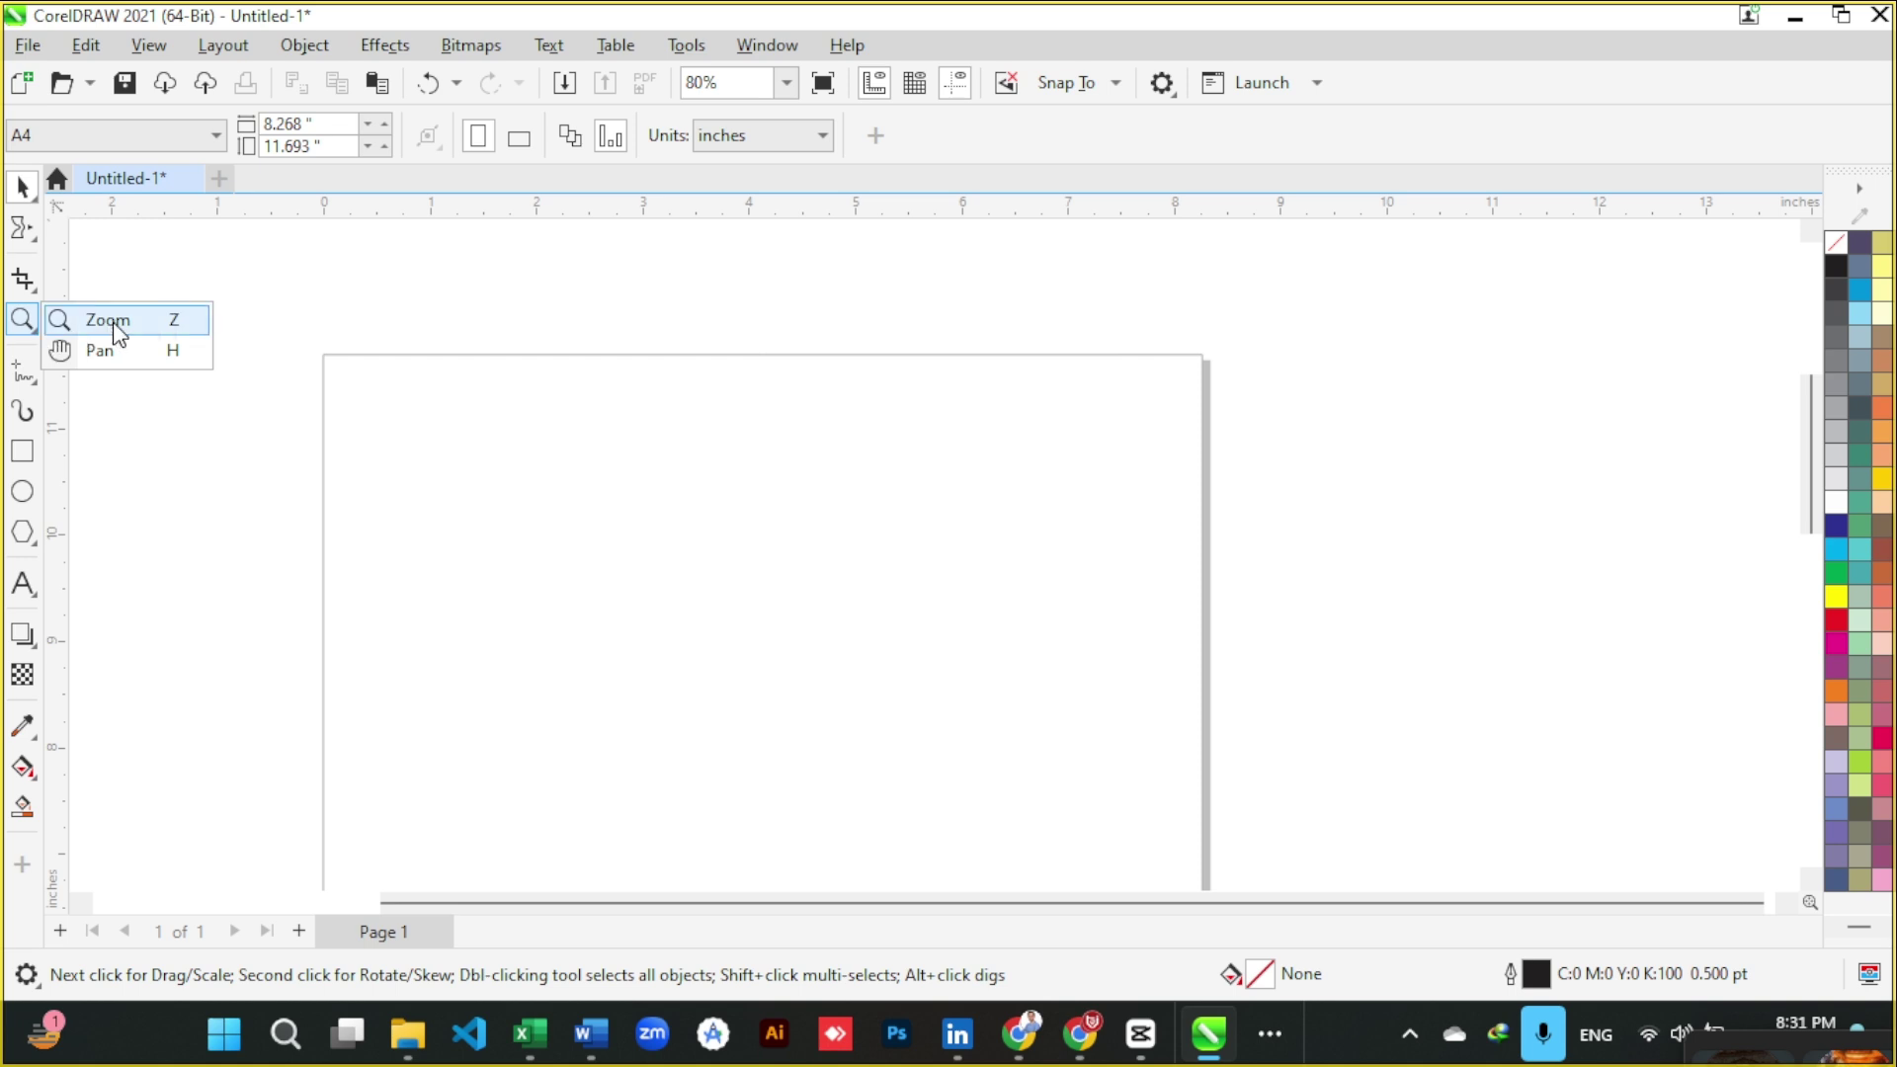
pyautogui.click(36, 384)
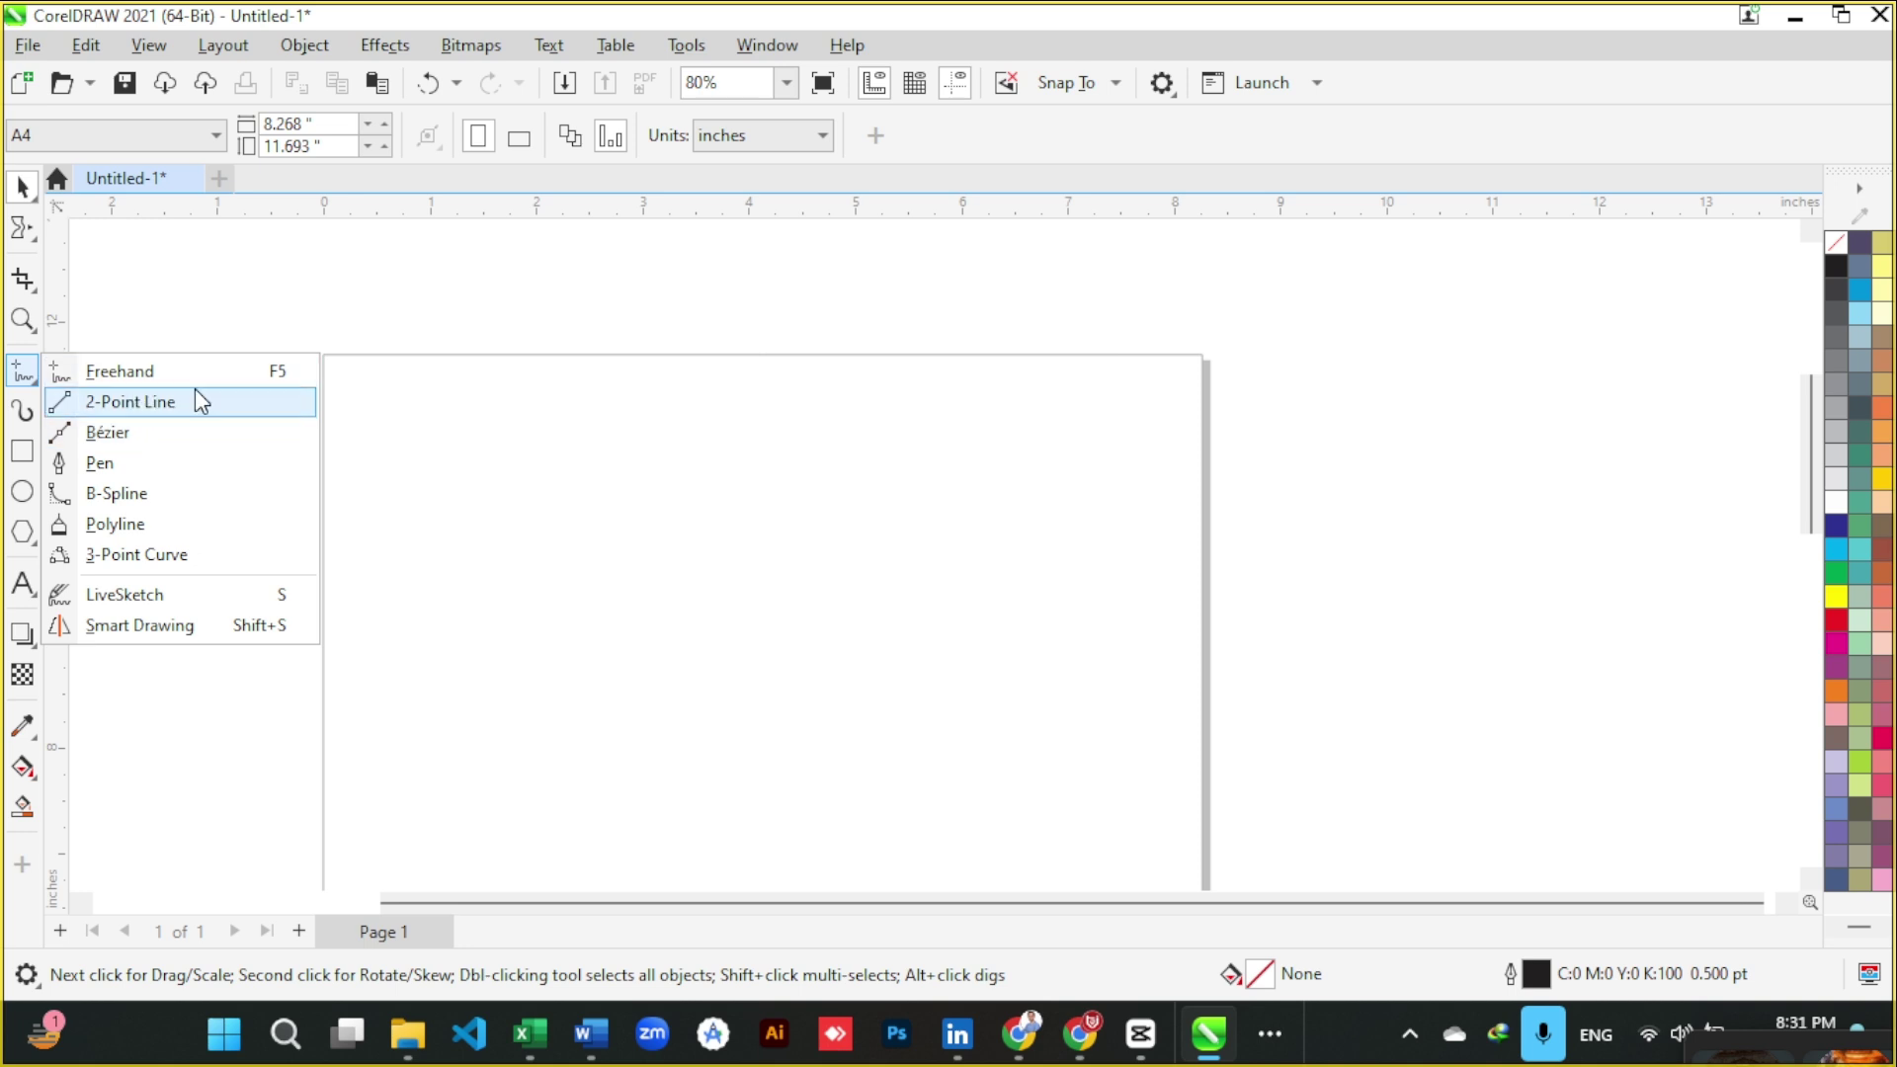
pyautogui.click(136, 338)
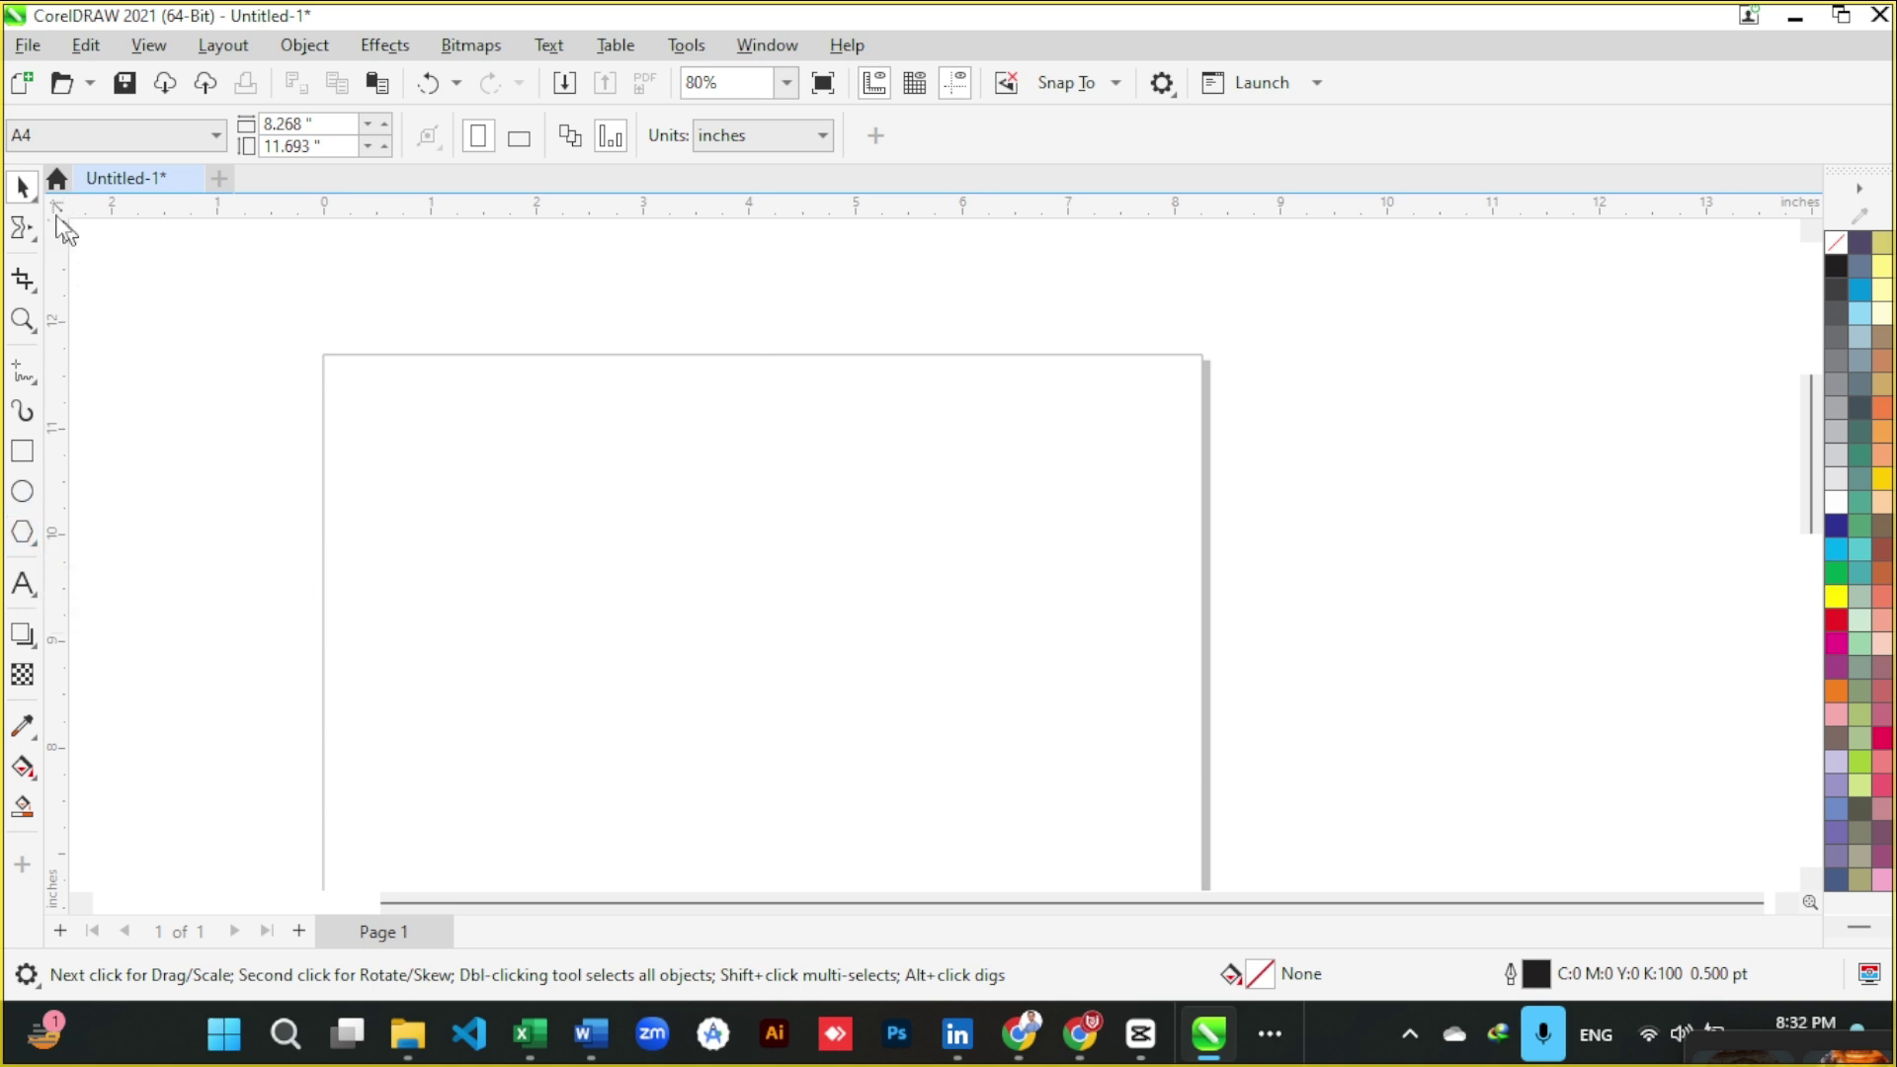
pyautogui.click(37, 594)
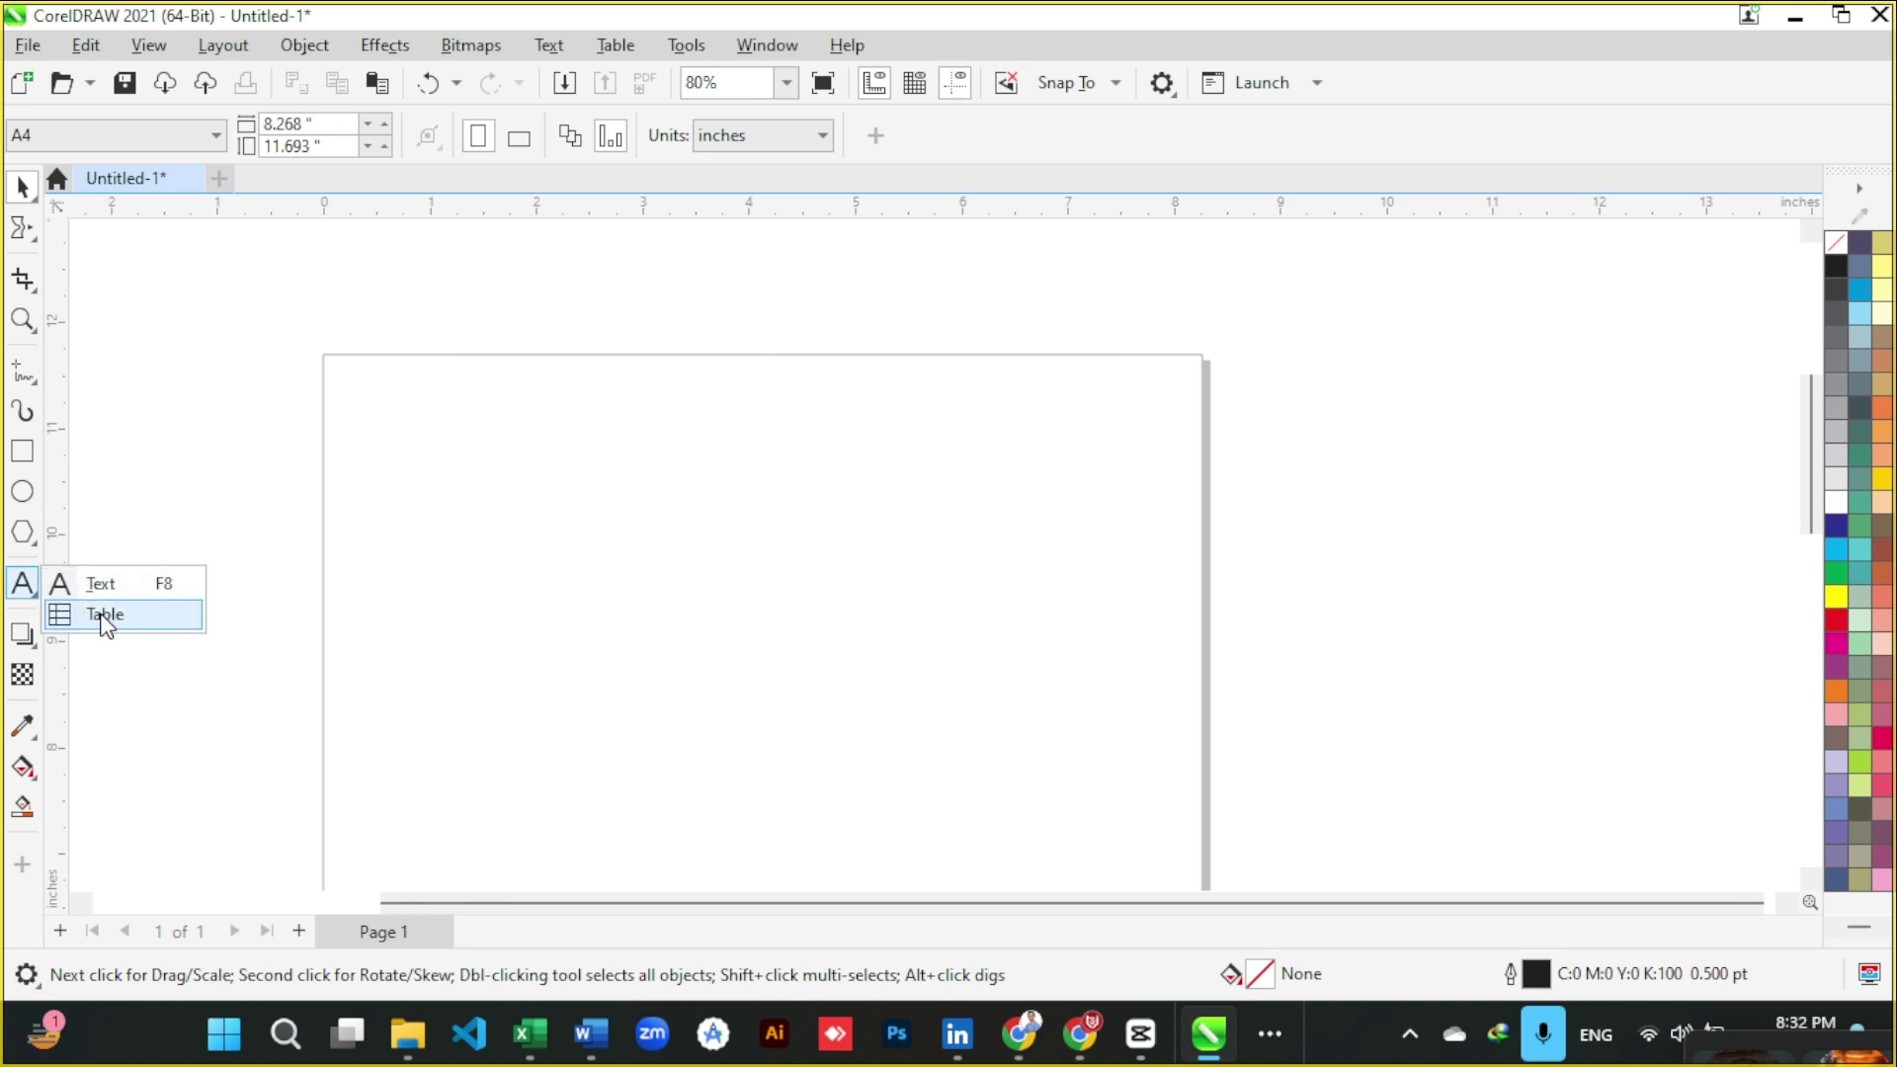
pyautogui.click(237, 626)
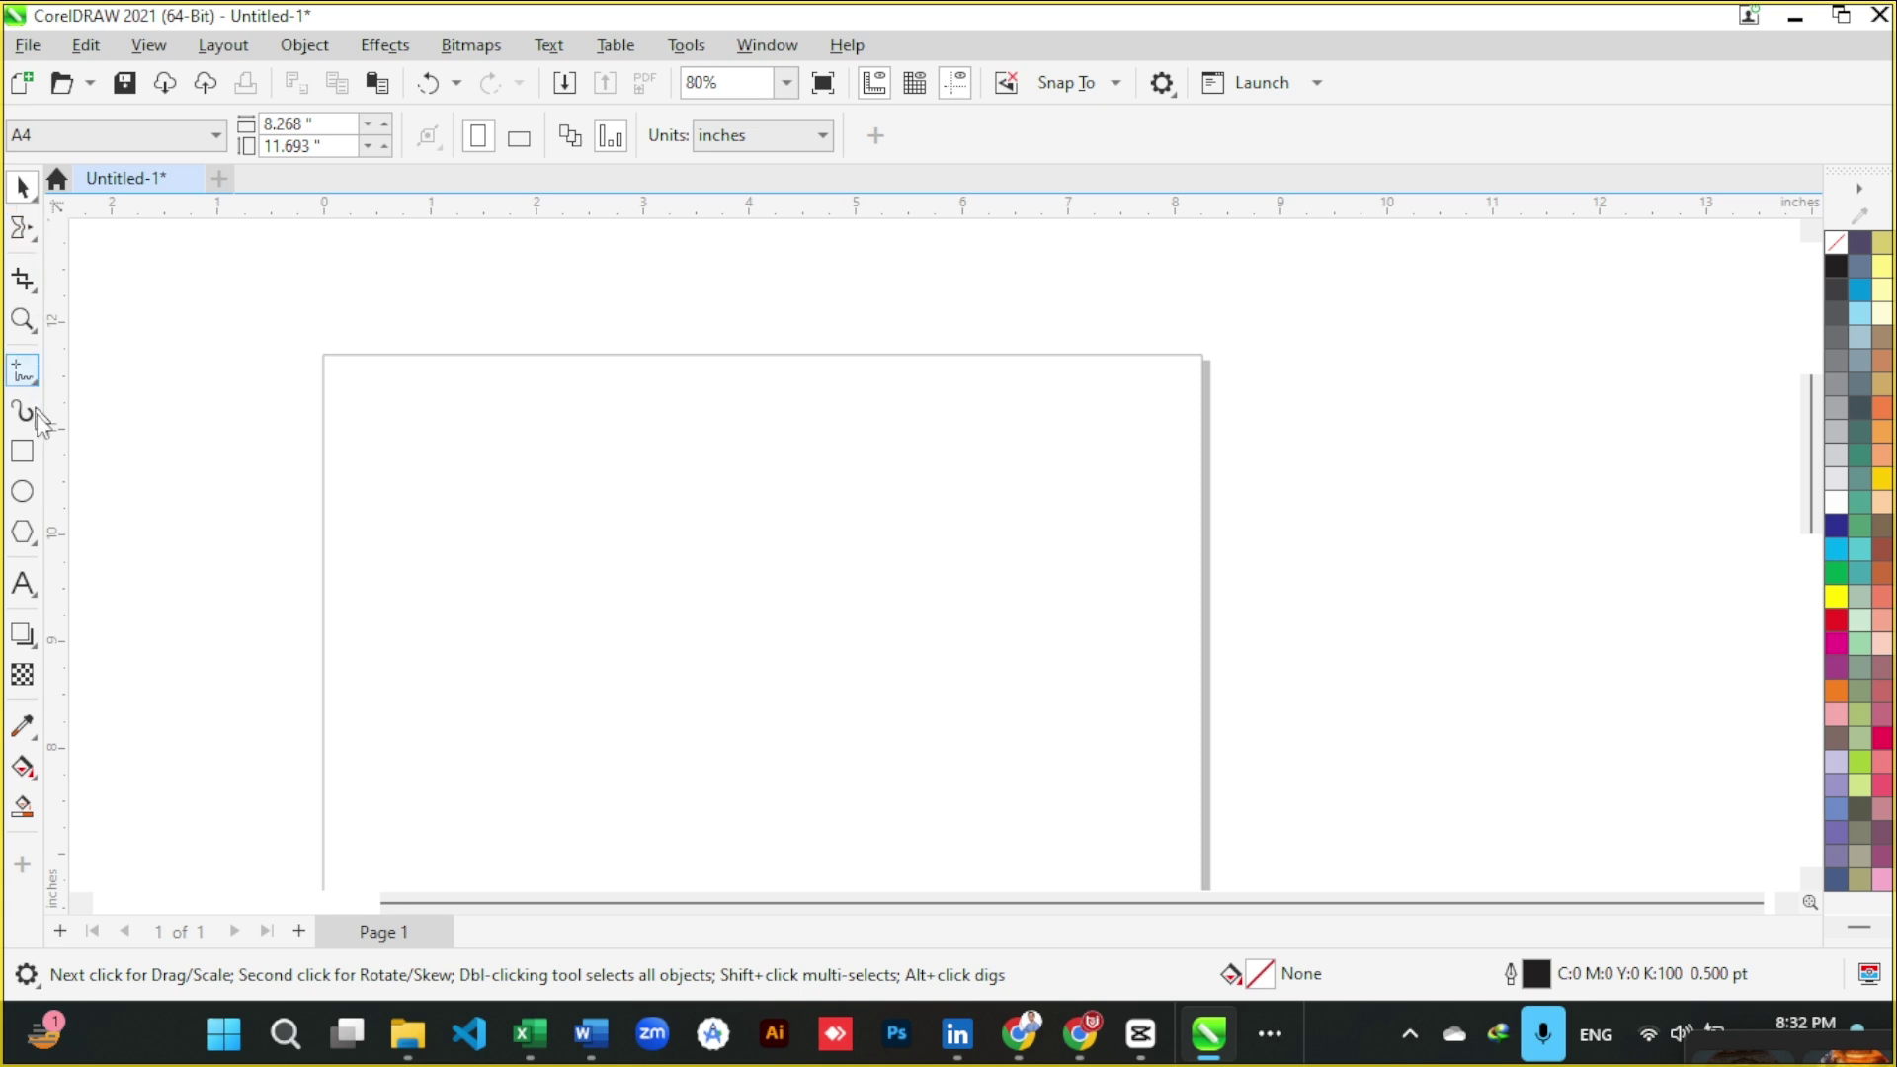
pyautogui.click(36, 597)
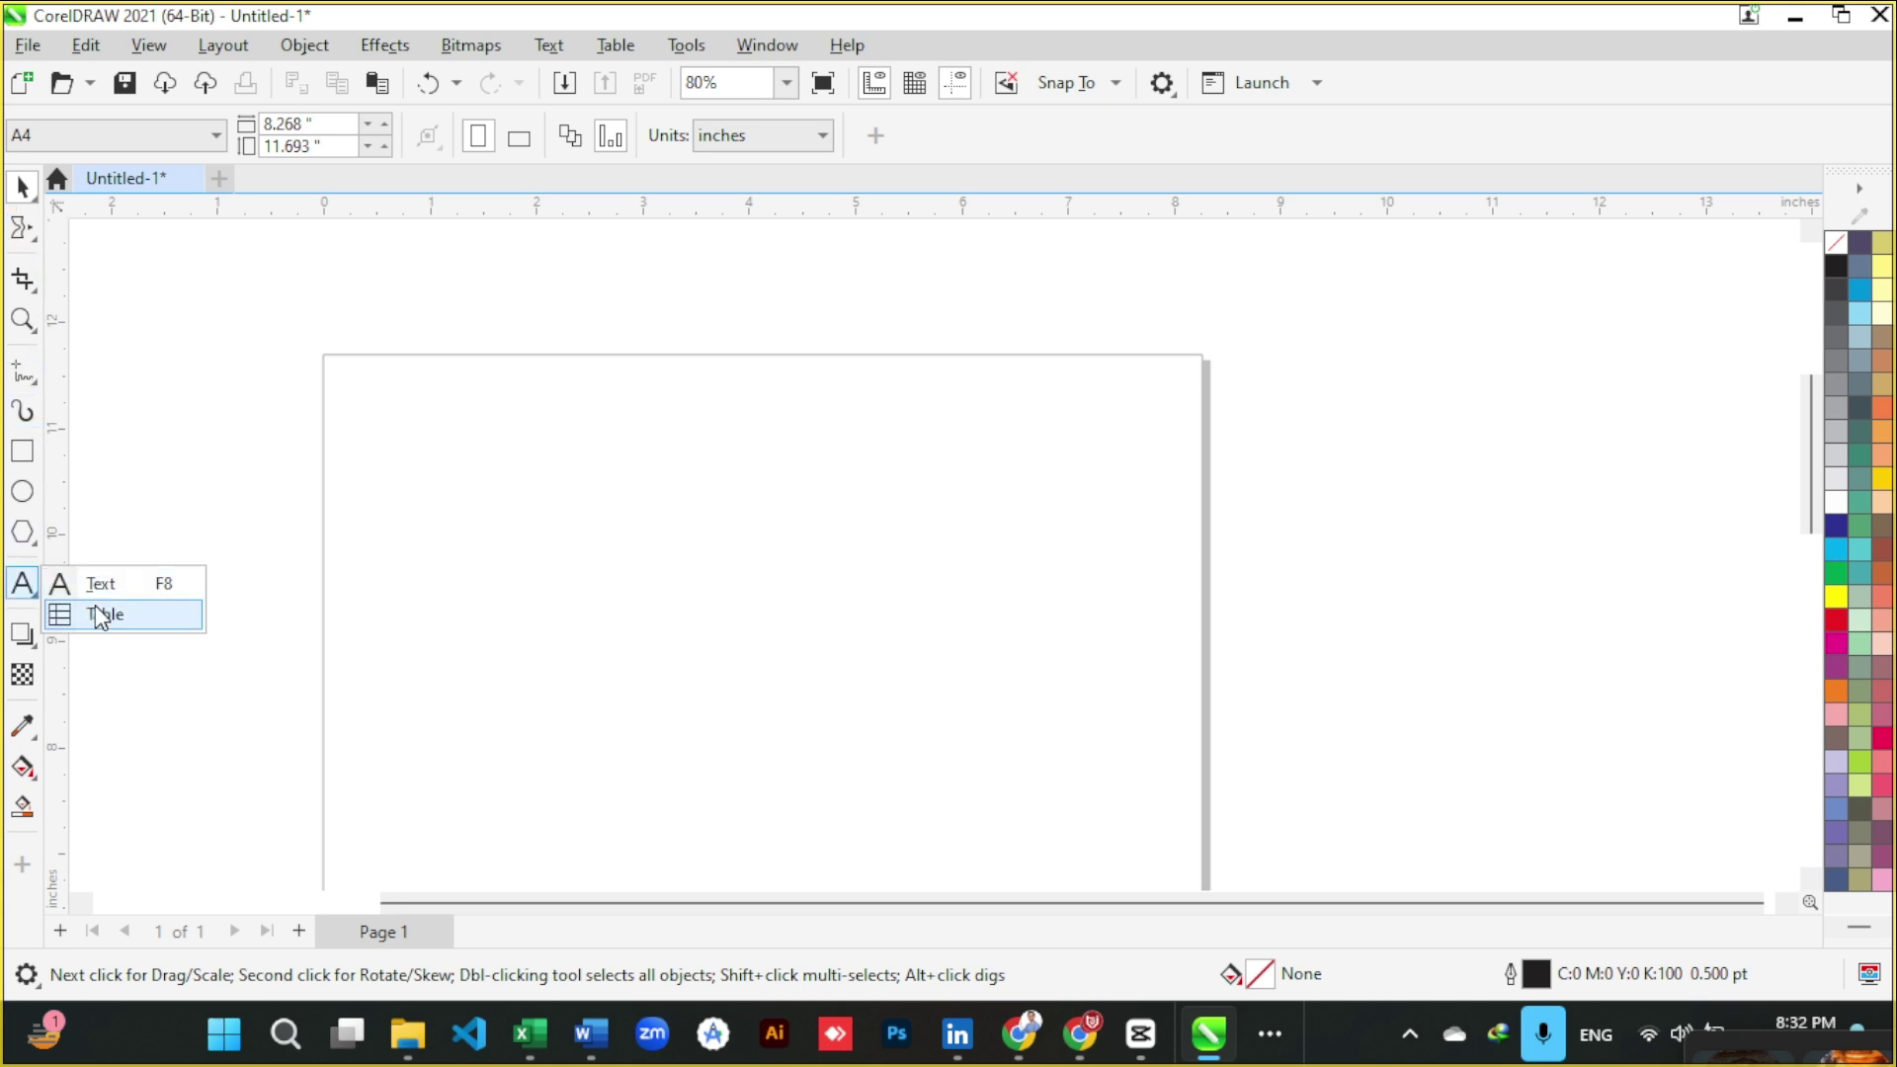
pyautogui.click(251, 647)
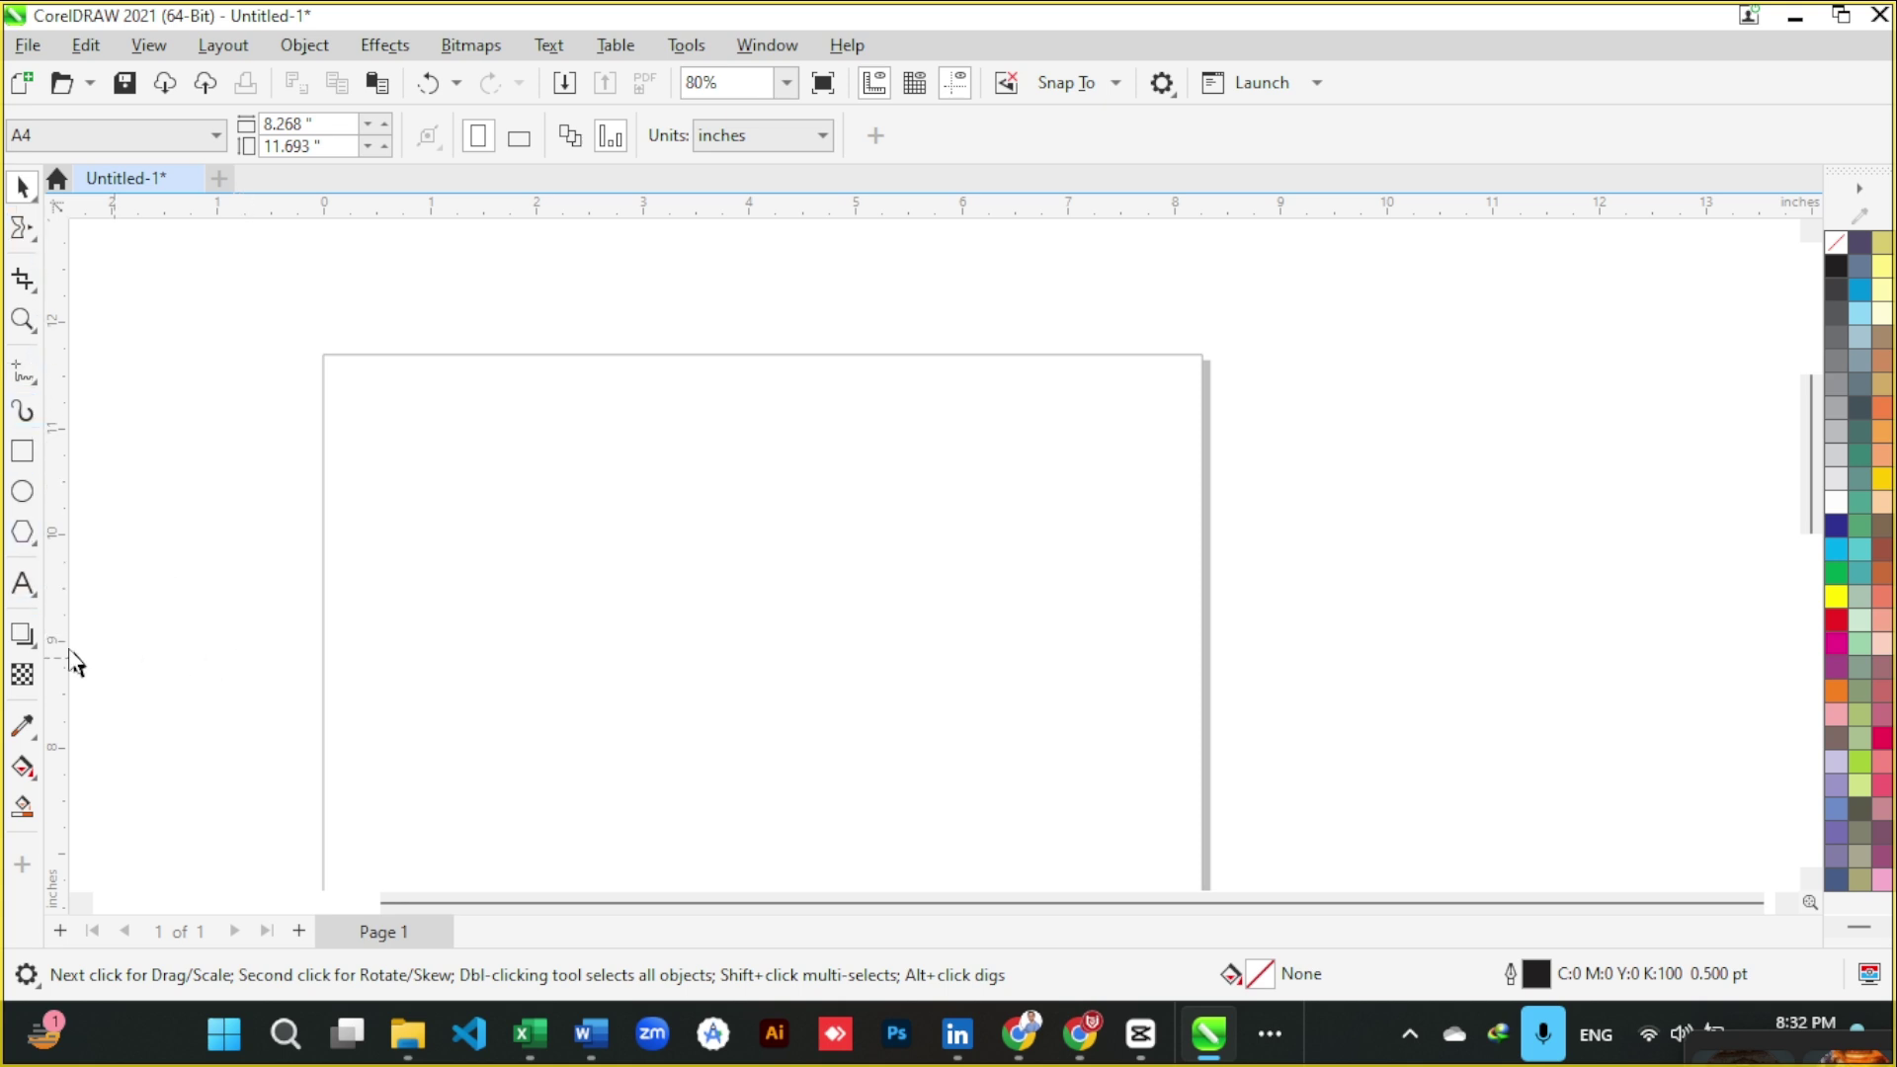
pyautogui.click(37, 642)
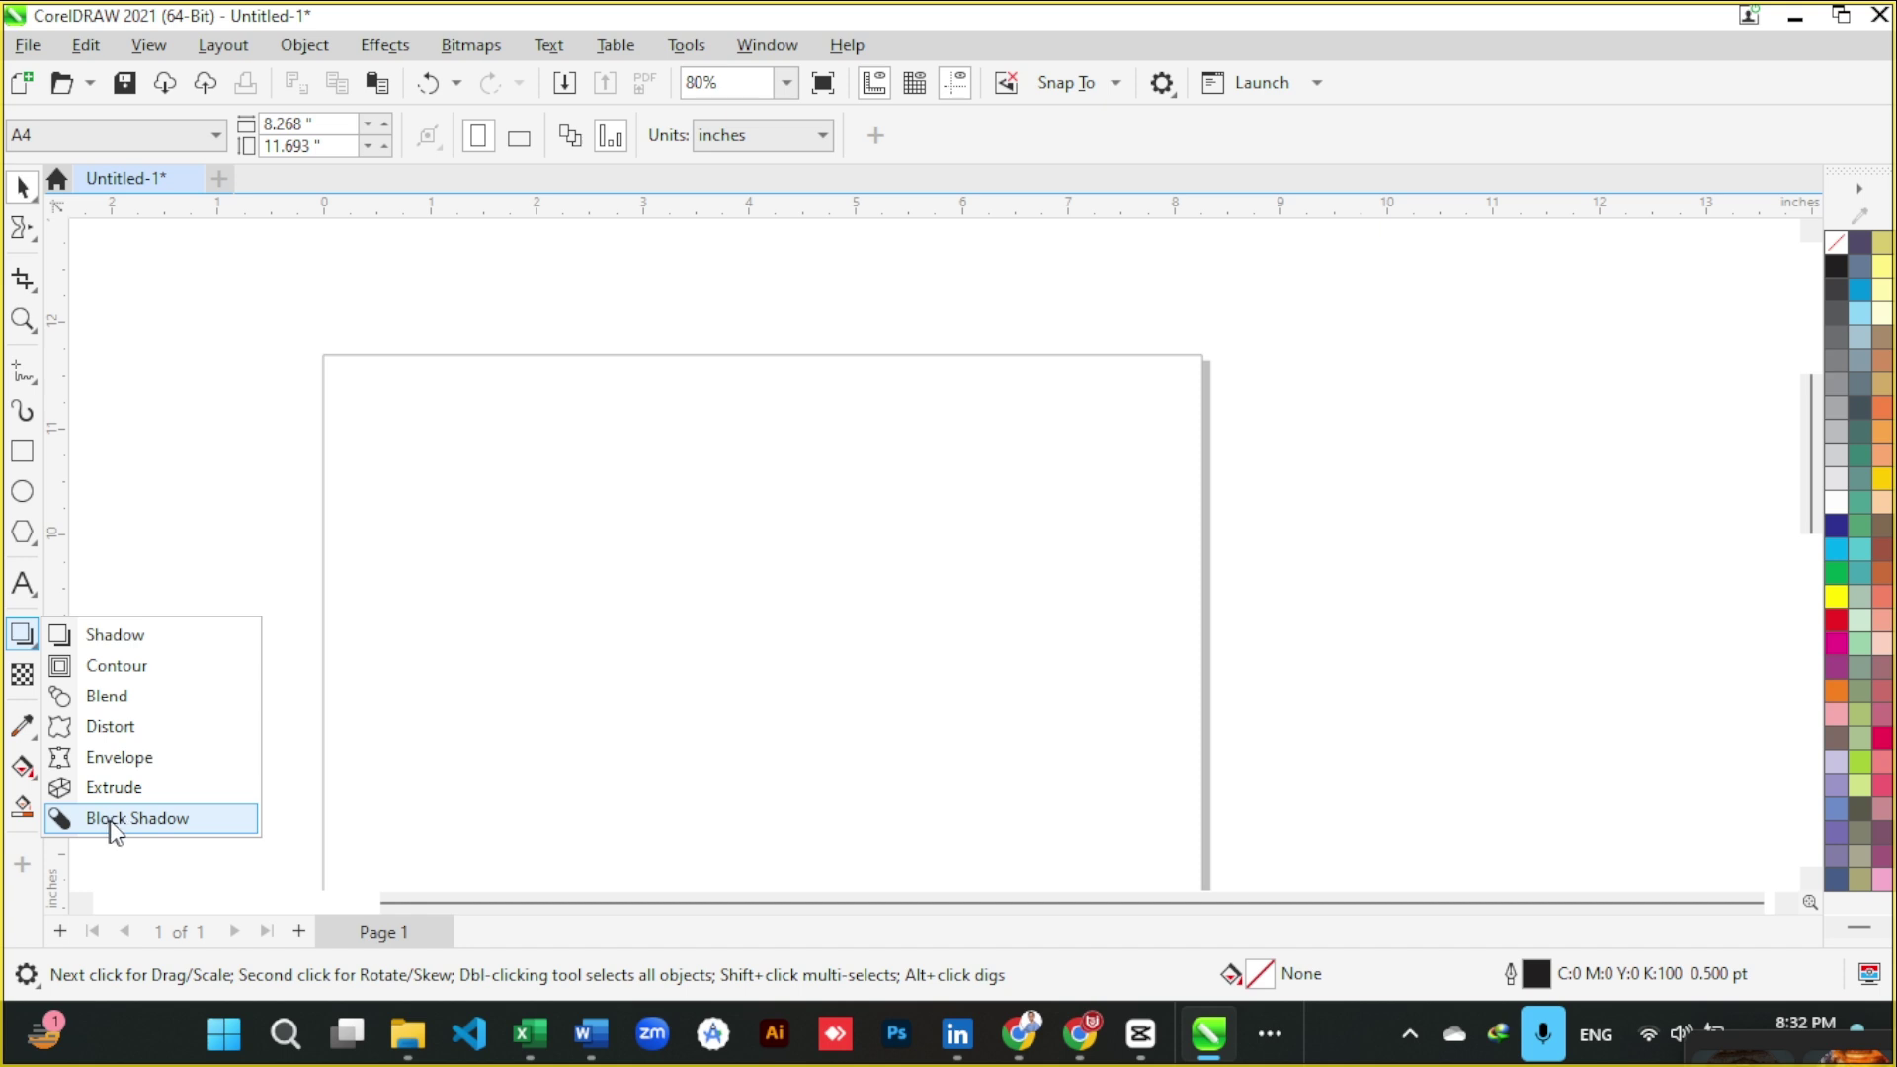
pyautogui.click(174, 571)
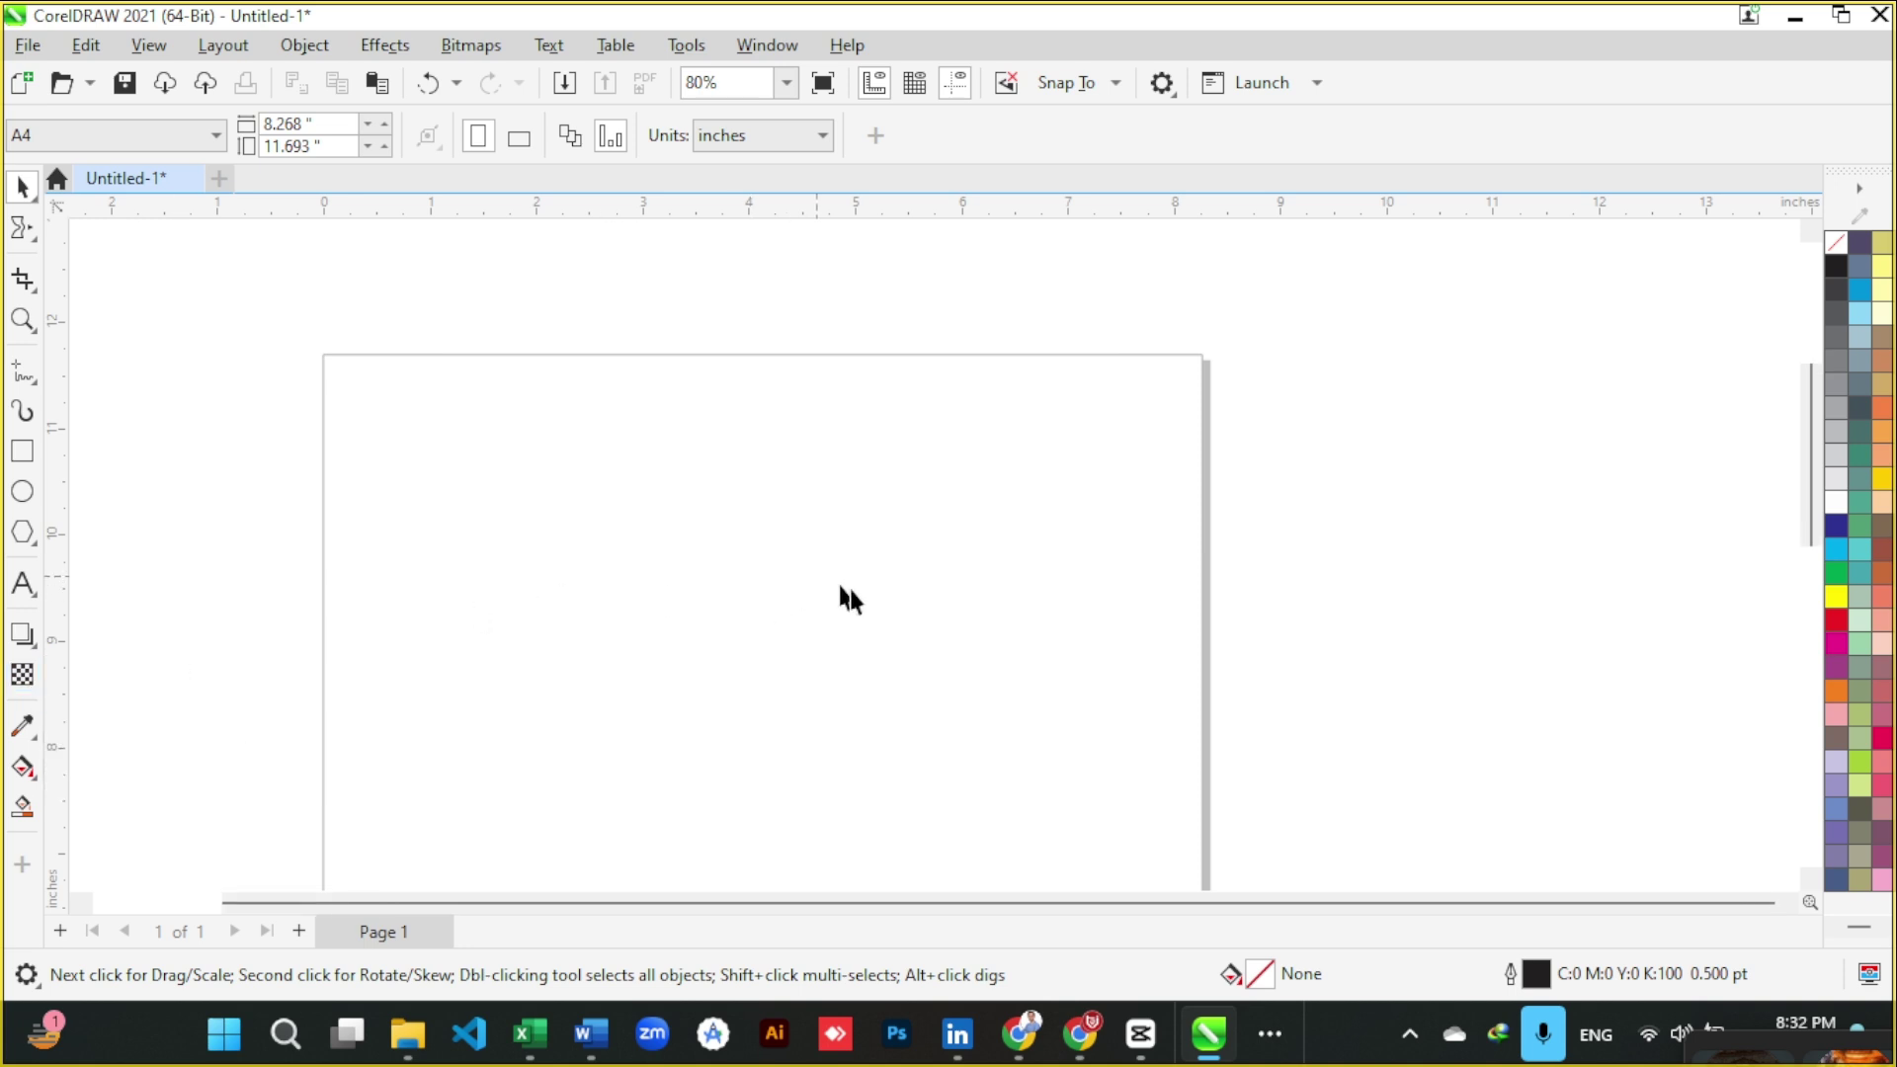
pyautogui.scroll(-3, 844, 598)
pyautogui.scroll(3, 749, 644)
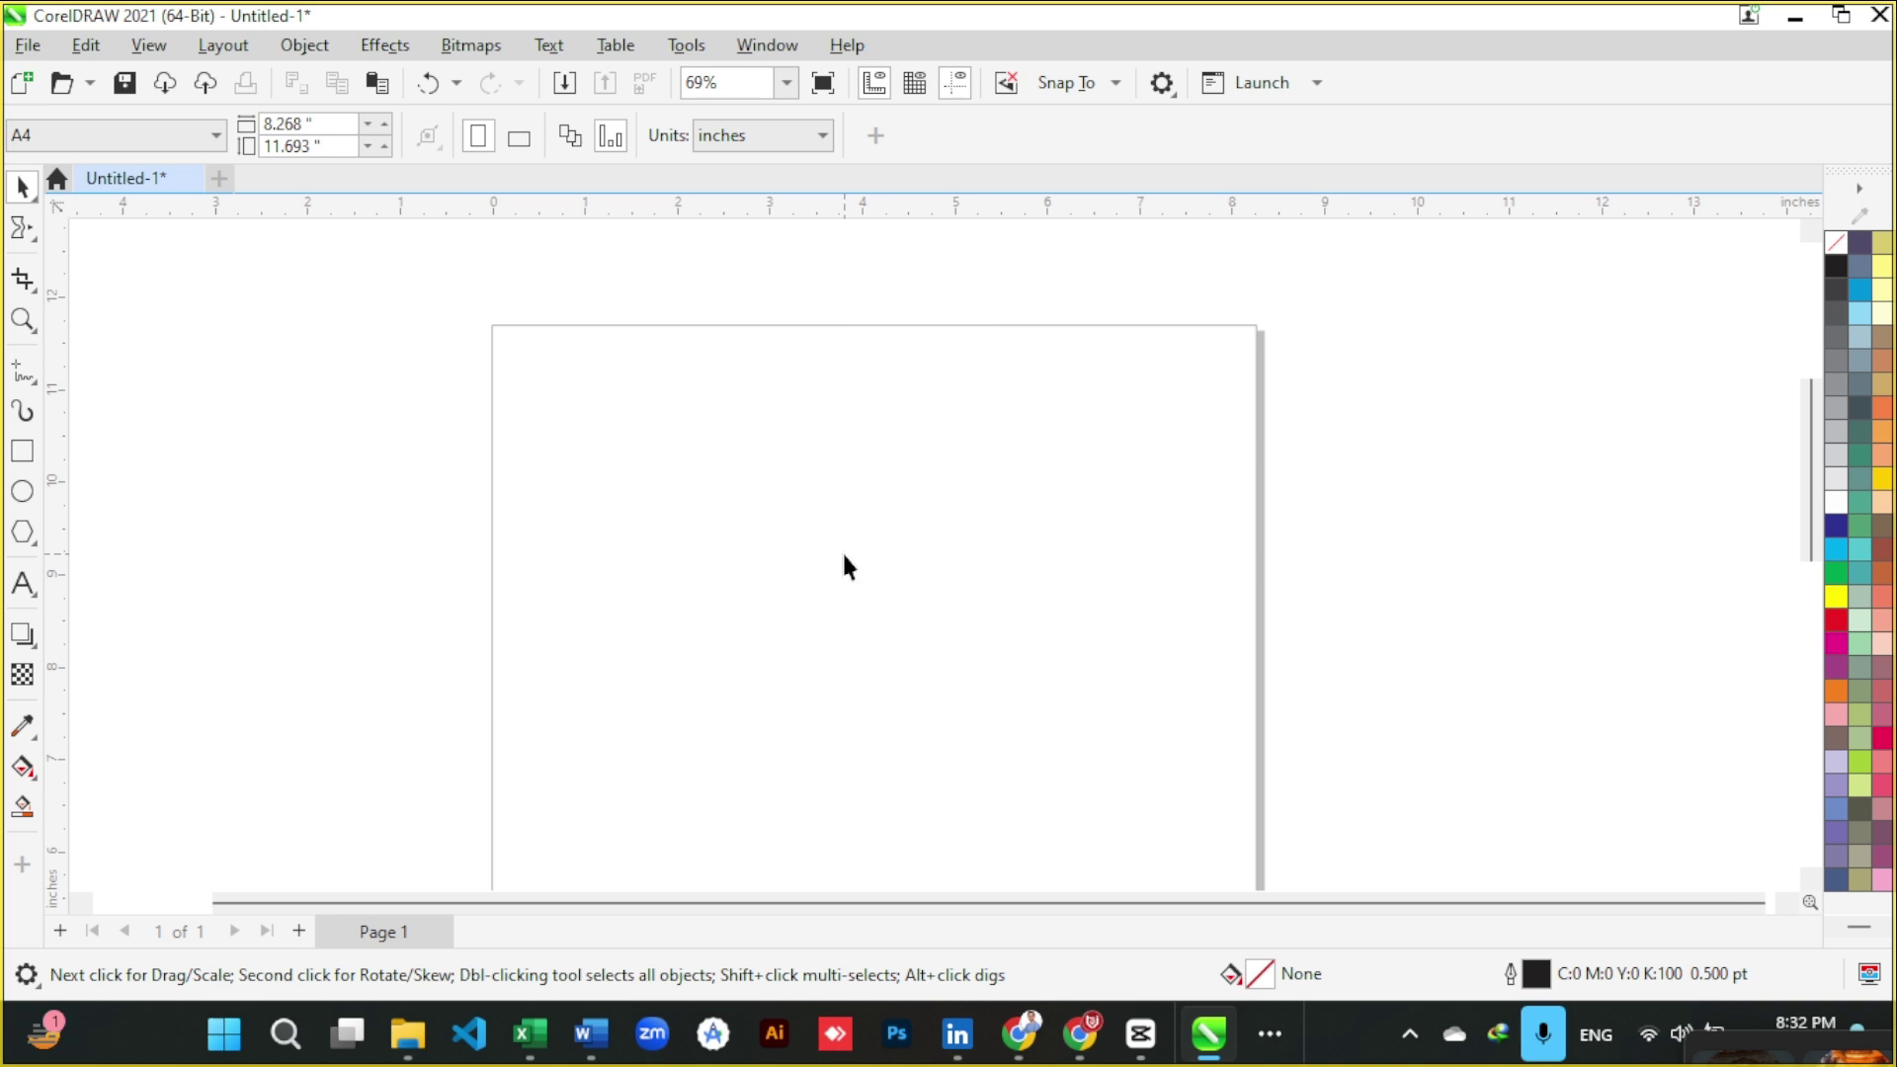
pyautogui.scroll(1, 849, 559)
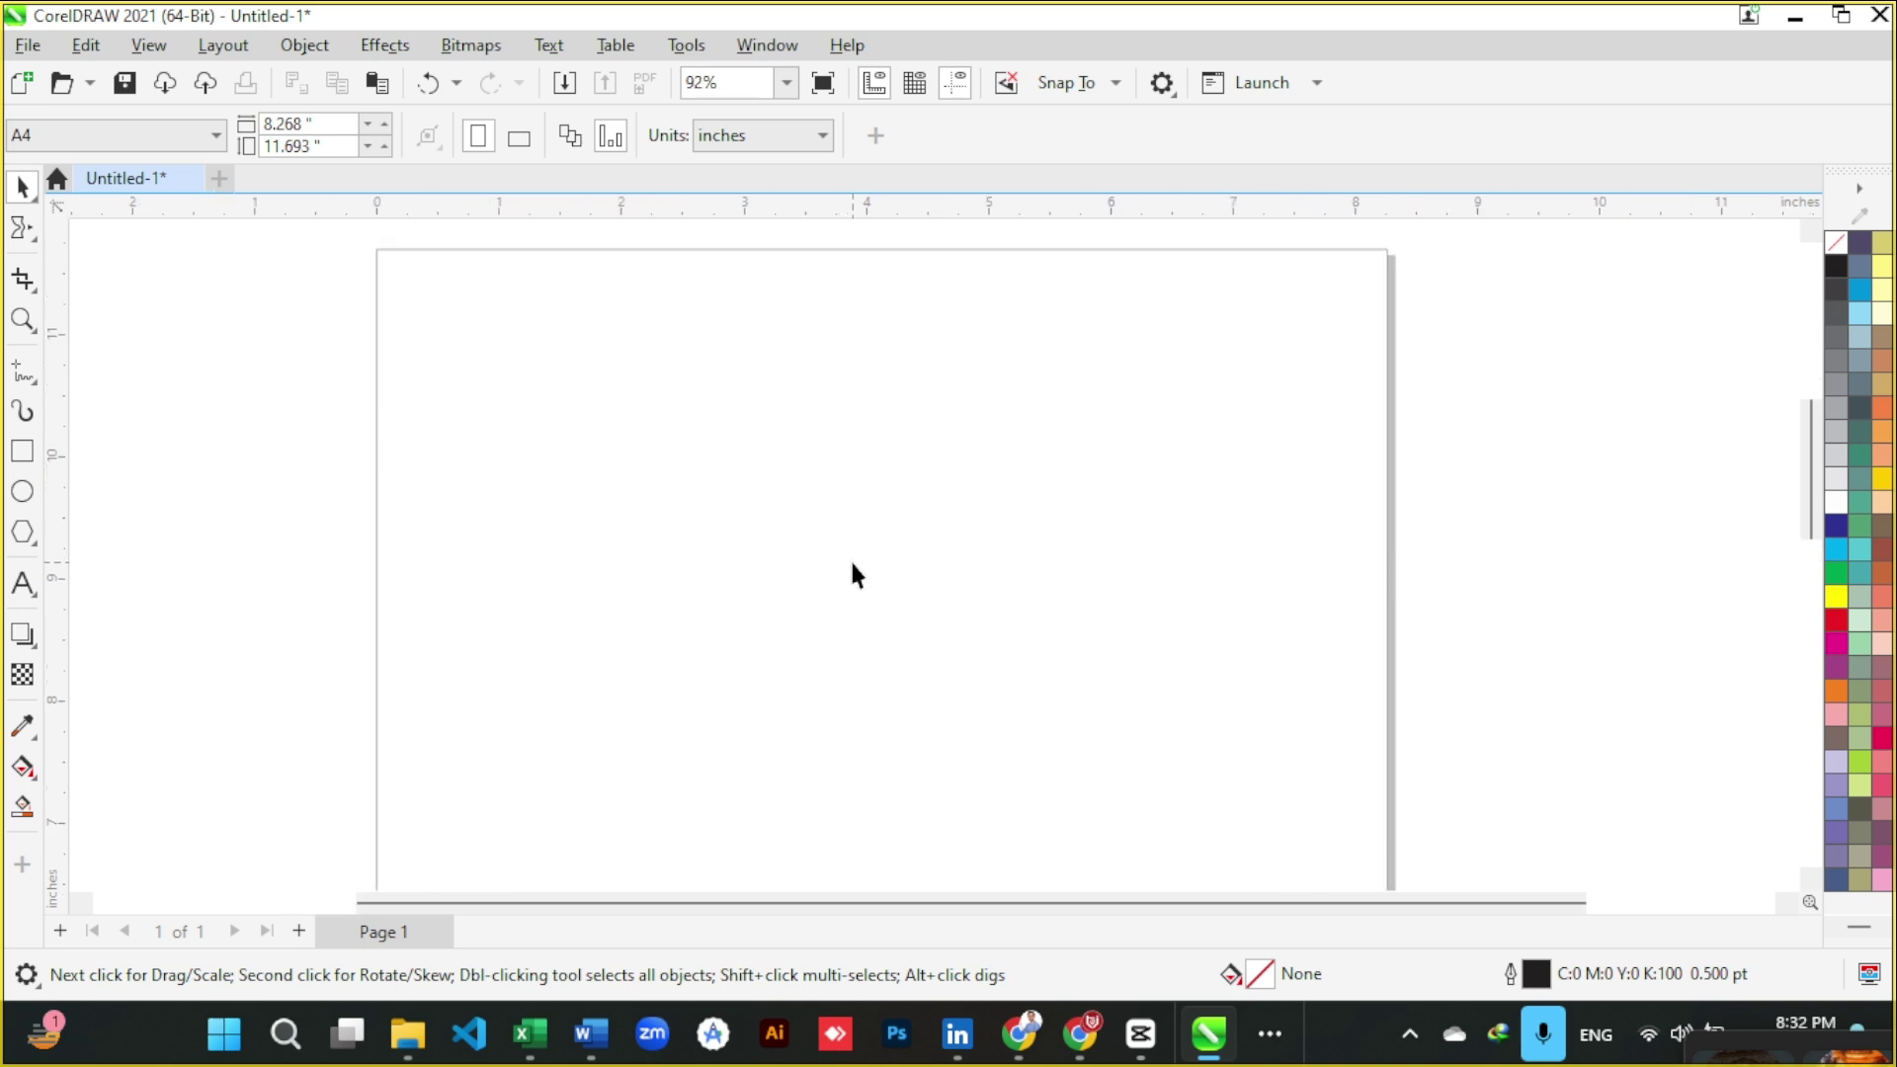